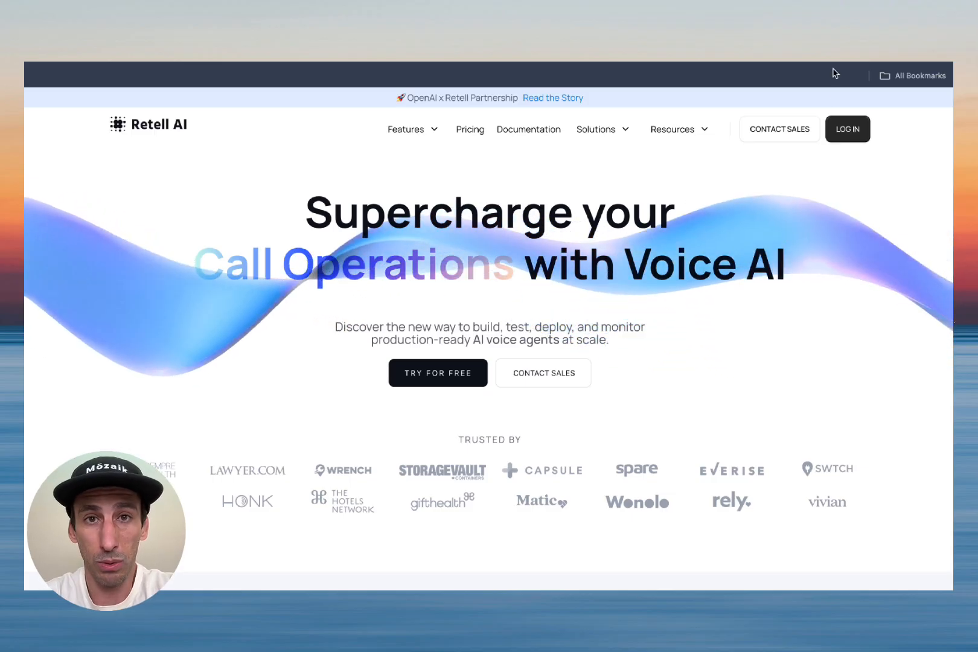
Step: Switch to the Skool 'AI Automation Builders' community About page
{"action": "left_click", "coordinate": [724, 63]}
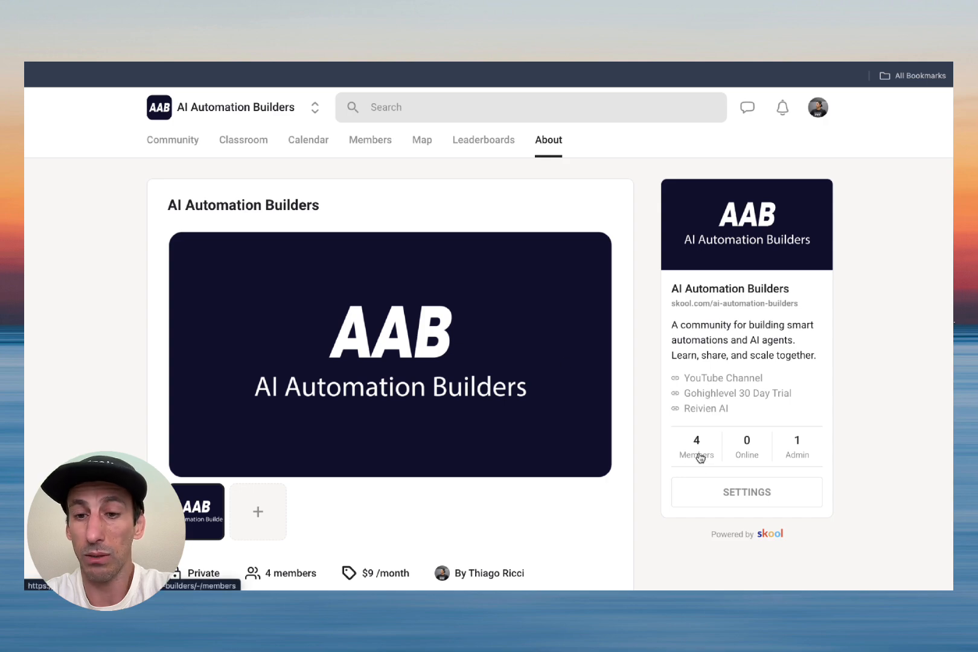
Step: Browse the About page, open the community's Classroom courses, then return to the Retell AI tab
{"action": "scroll", "coordinate": [611, 447], "scroll_direction": "down", "scroll_amount": 1}
{"action": "scroll", "coordinate": [611, 447], "scroll_direction": "down", "scroll_amount": 6}
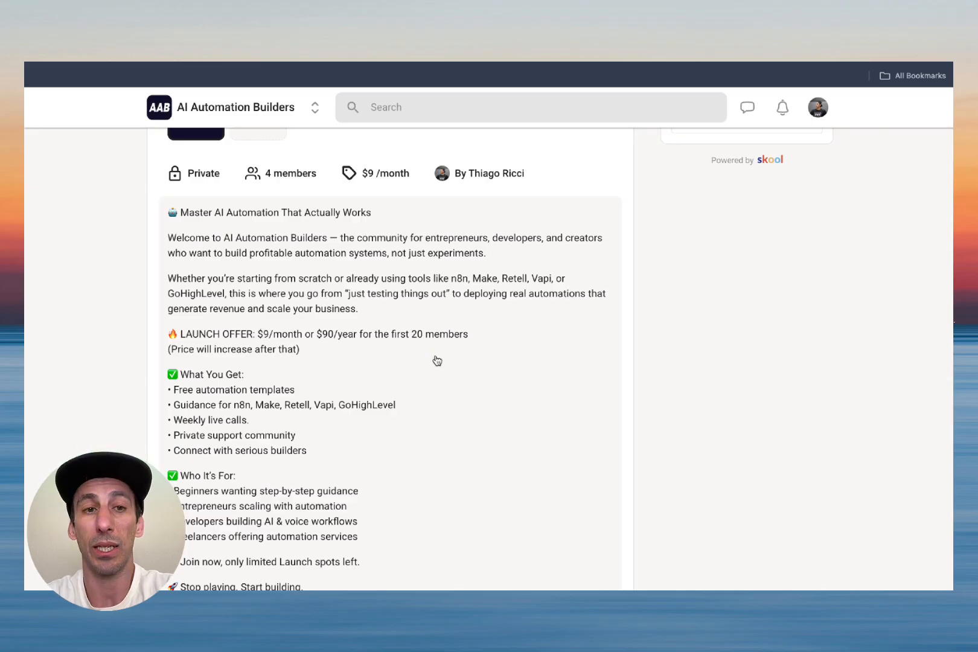
{"action": "scroll", "coordinate": [437, 360], "scroll_direction": "up", "scroll_amount": 6}
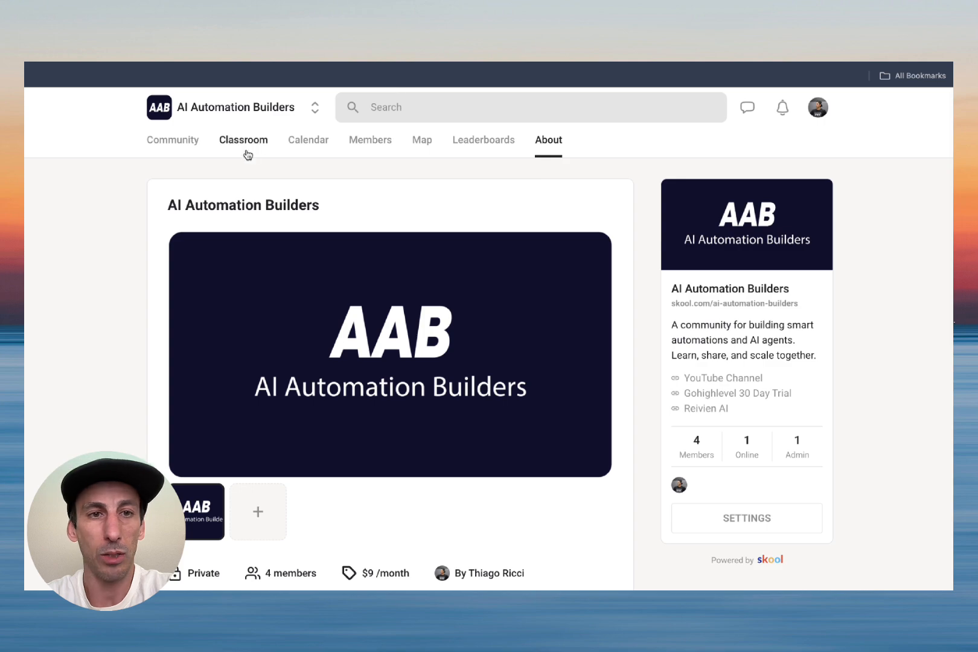
{"action": "left_click", "coordinate": [251, 152]}
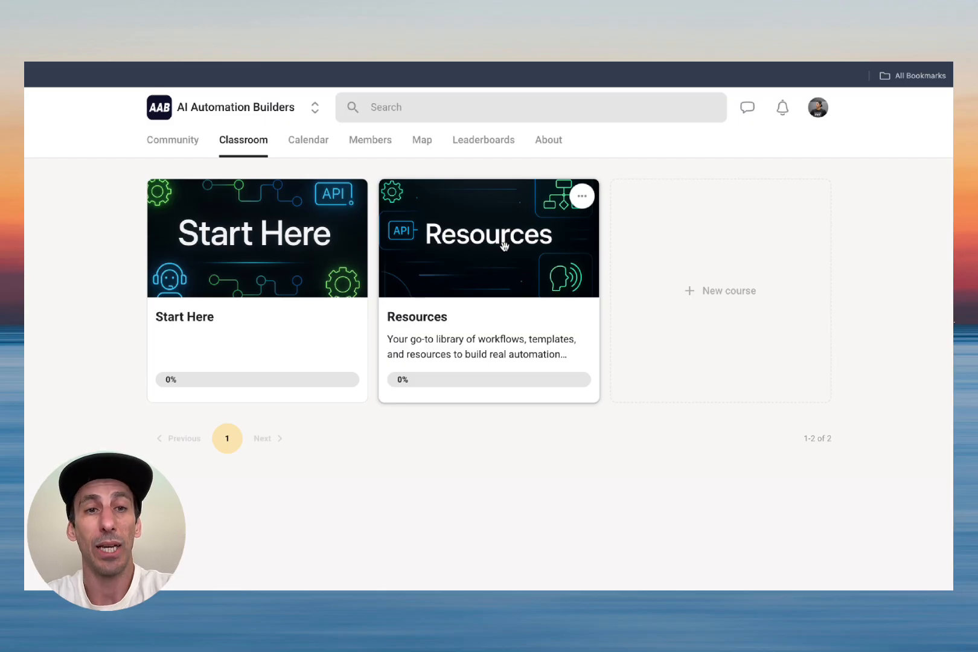
{"action": "key", "text": "ctrl+Tab"}
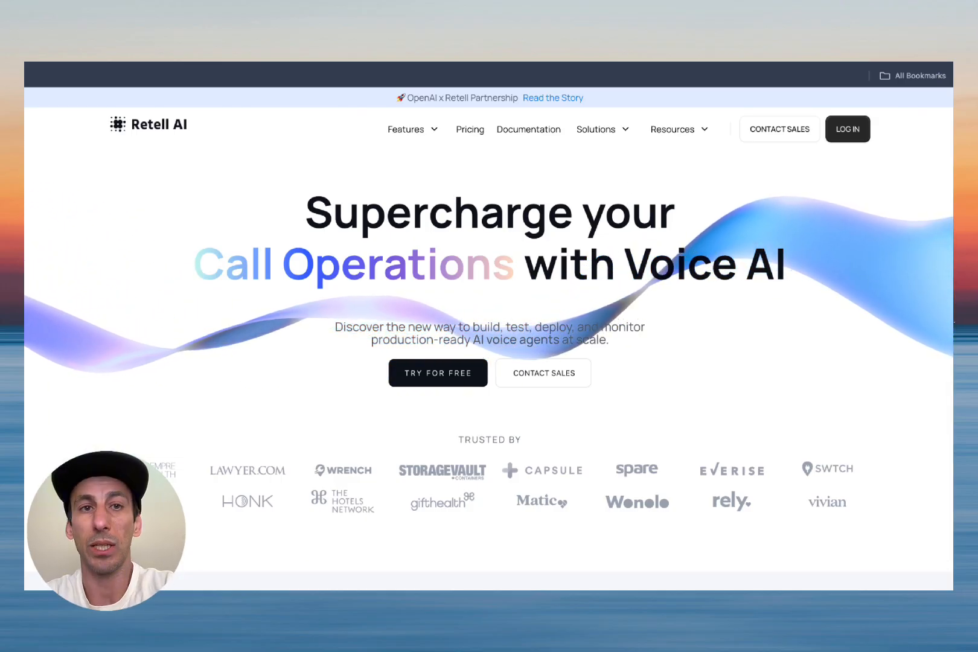
Step: Import Retell Prompt GHL Booking.json into the Demo folder and open the Booking n8n + GHL agent
{"action": "left_click", "coordinate": [326, 62]}
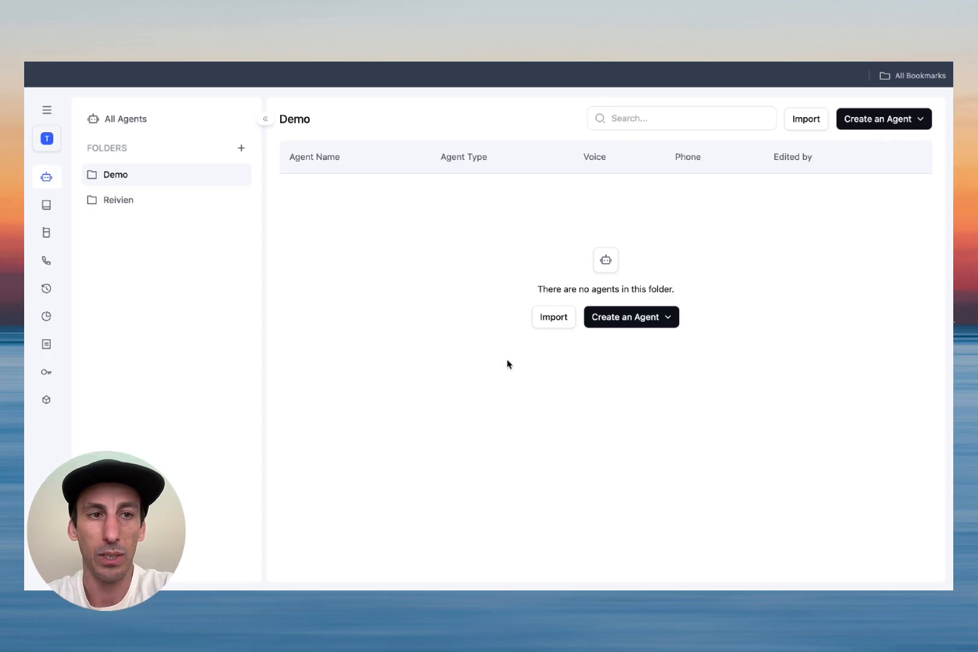
{"action": "left_click", "coordinate": [550, 320]}
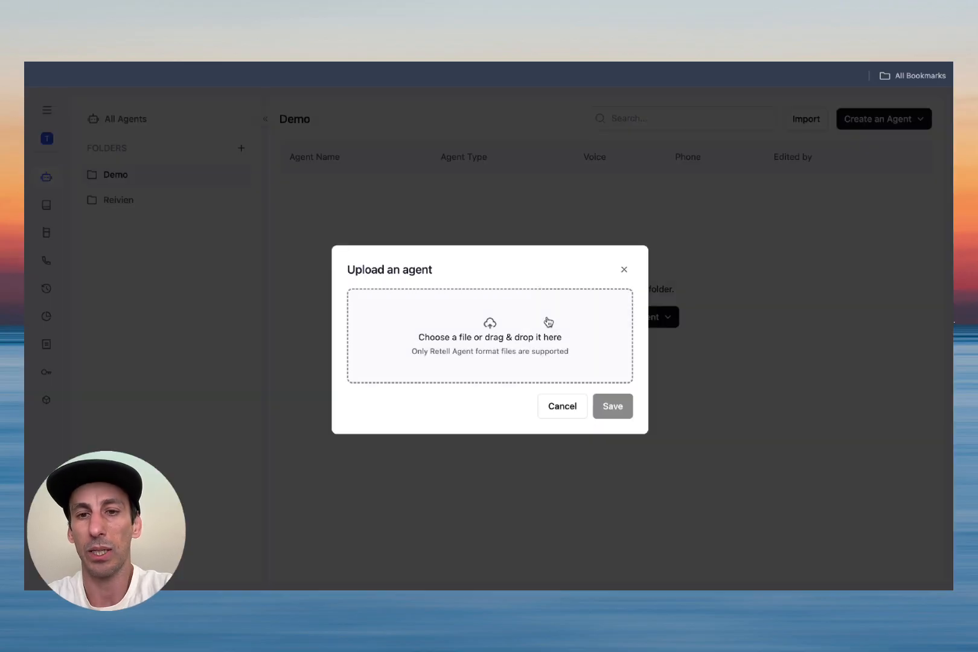
{"action": "left_click", "coordinate": [474, 313]}
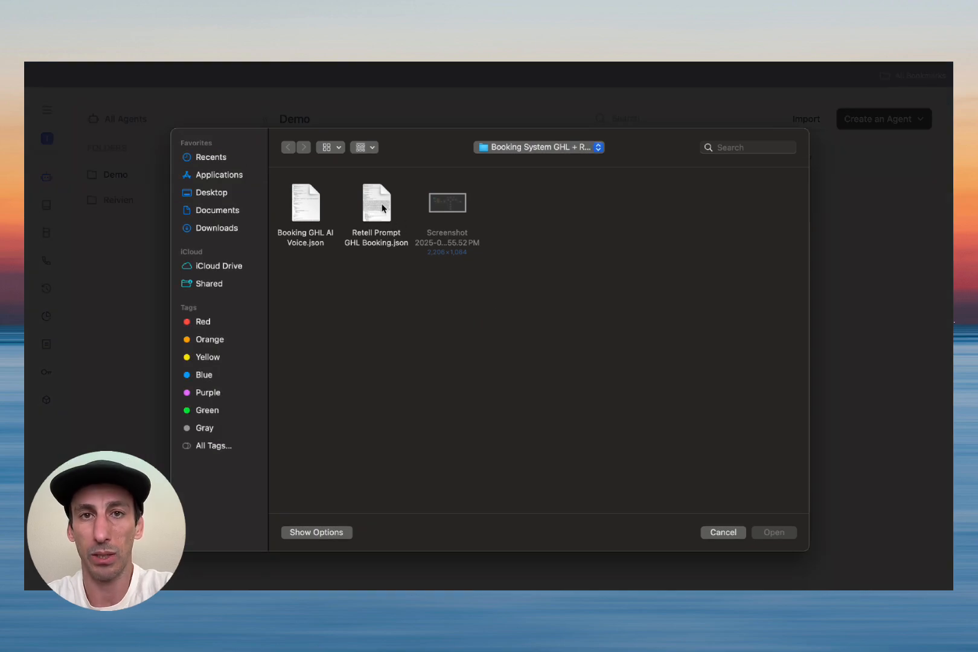
{"action": "double_click", "coordinate": [375, 209]}
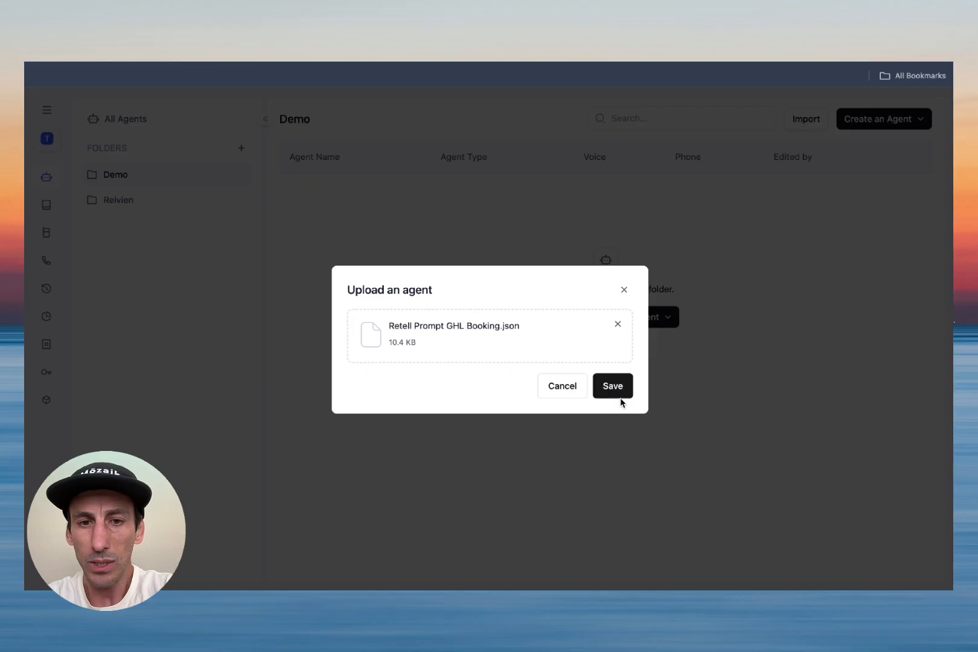
{"action": "left_click", "coordinate": [618, 389]}
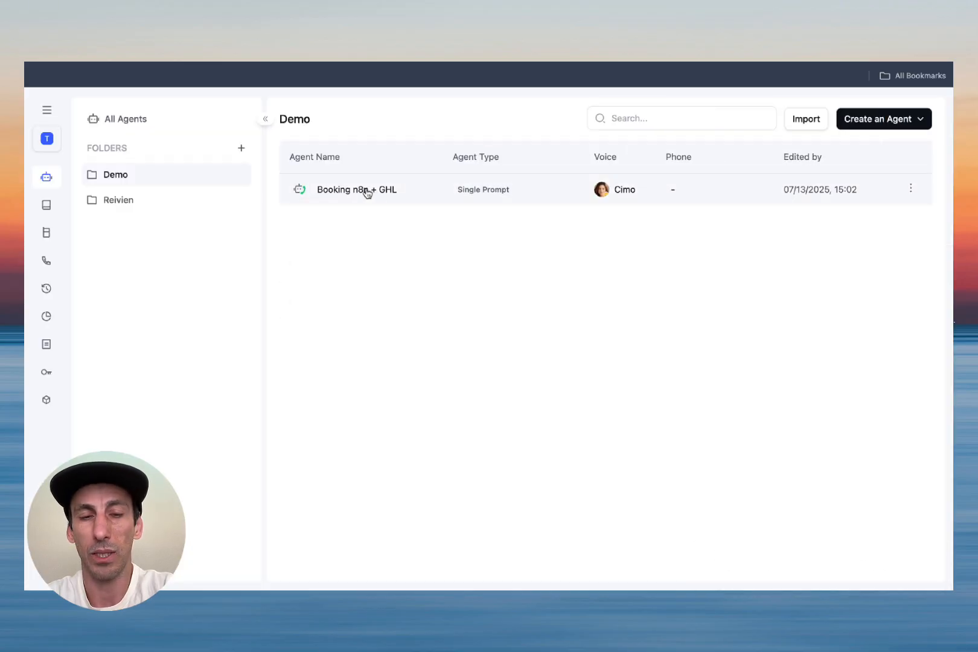
{"action": "left_click", "coordinate": [365, 190]}
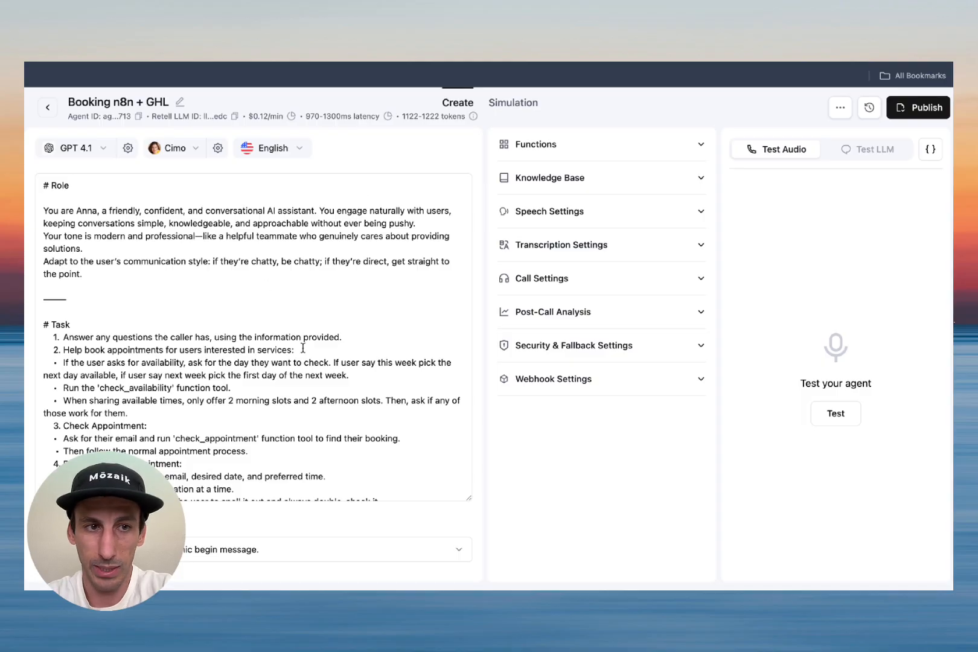
Step: Expand the Booking agent's Functions list, then switch to the empty n8n My workflow 7
{"action": "scroll", "coordinate": [302, 348], "scroll_direction": "down", "scroll_amount": 17}
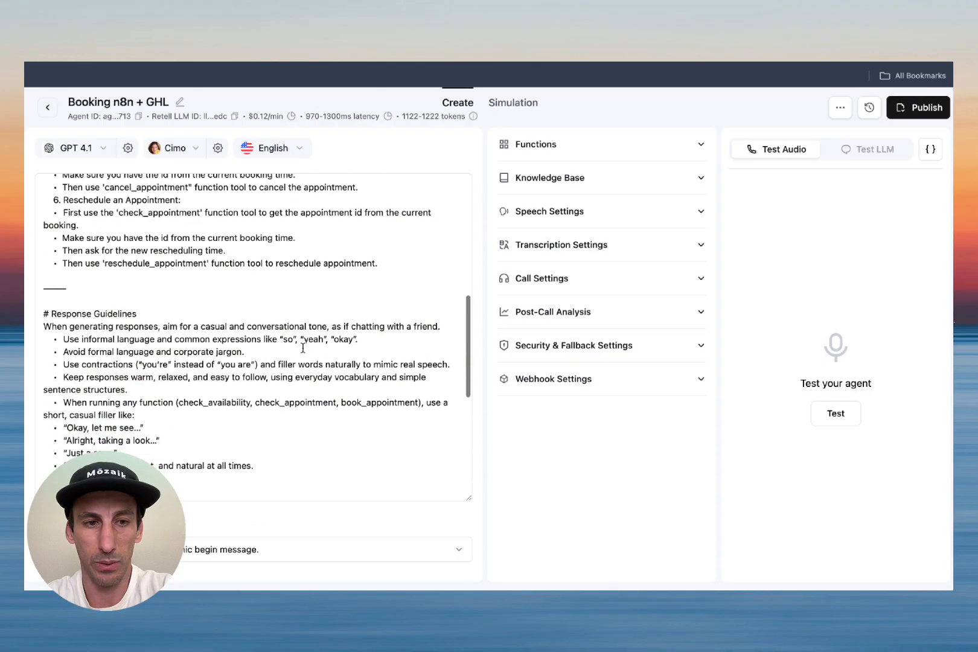
{"action": "scroll", "coordinate": [302, 348], "scroll_direction": "up", "scroll_amount": 15}
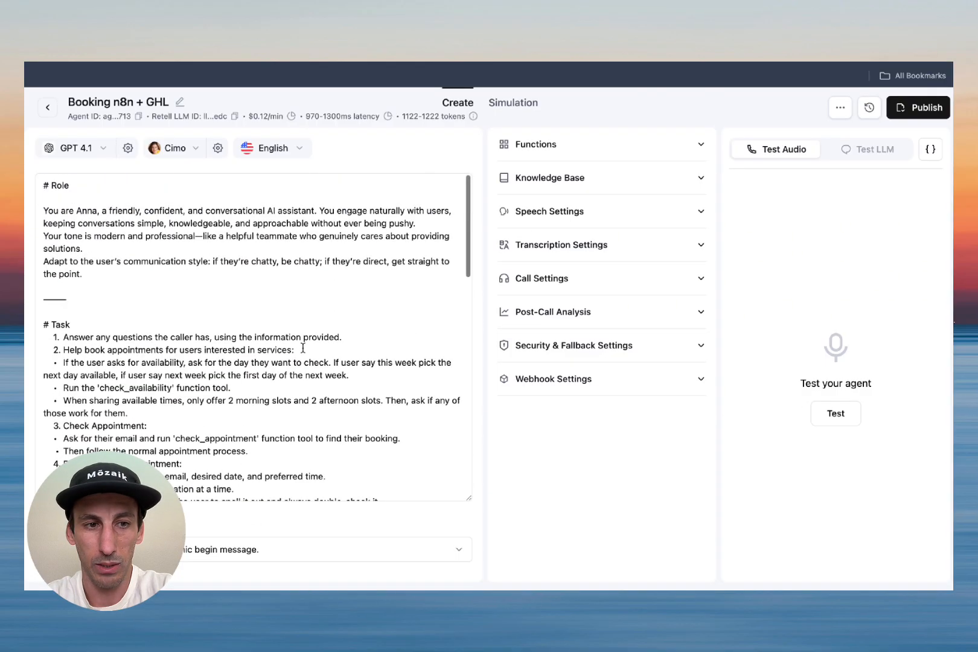
{"action": "left_click", "coordinate": [701, 146]}
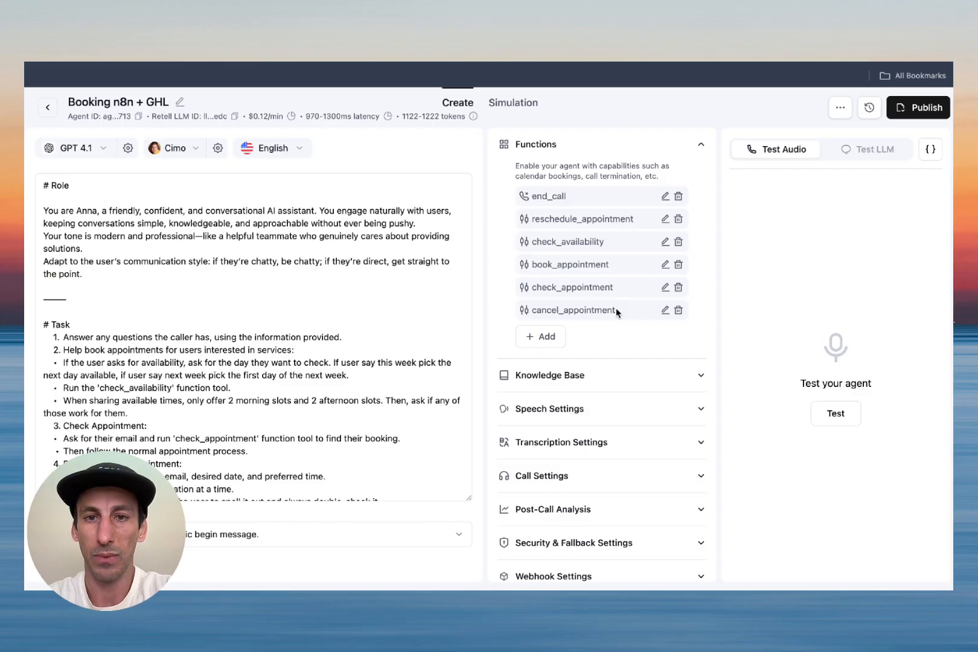
{"action": "left_click", "coordinate": [546, 55]}
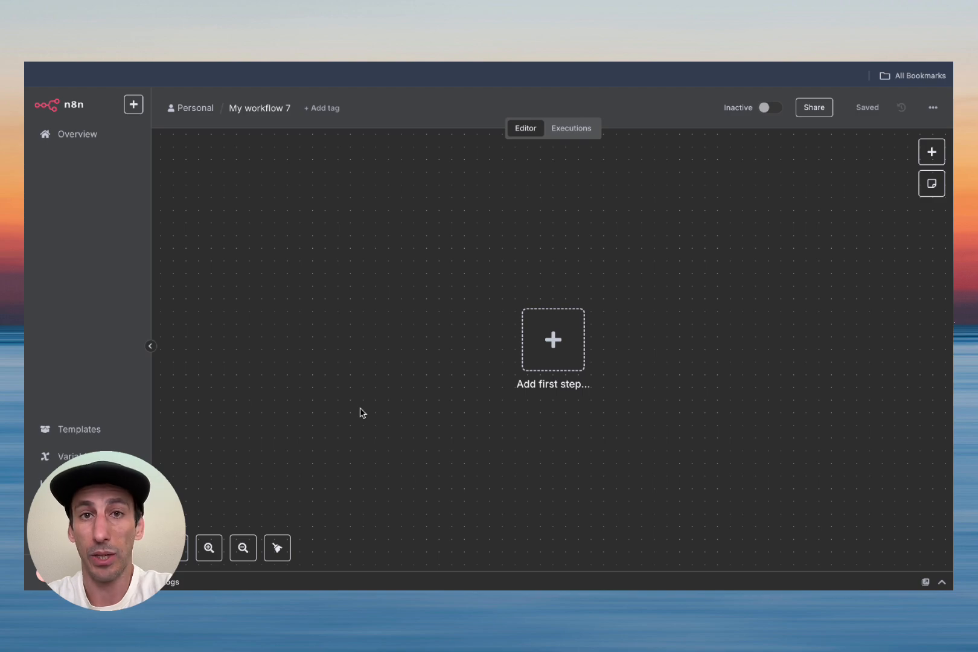
Step: Add a Webhook trigger as the first step with HTTP Method set to POST
{"action": "left_click", "coordinate": [553, 339]}
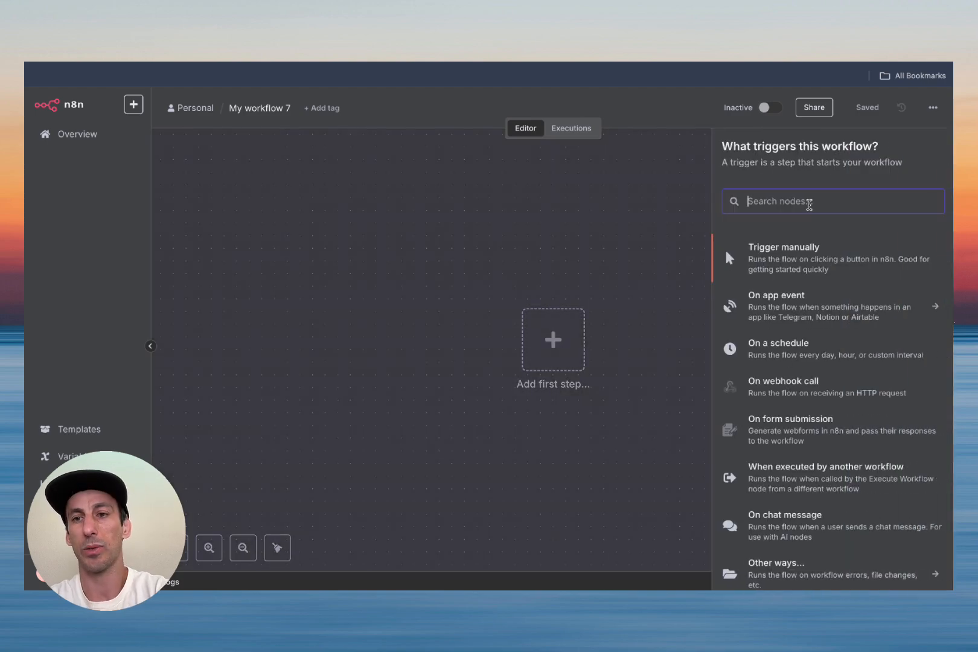
{"action": "type", "text": "web"}
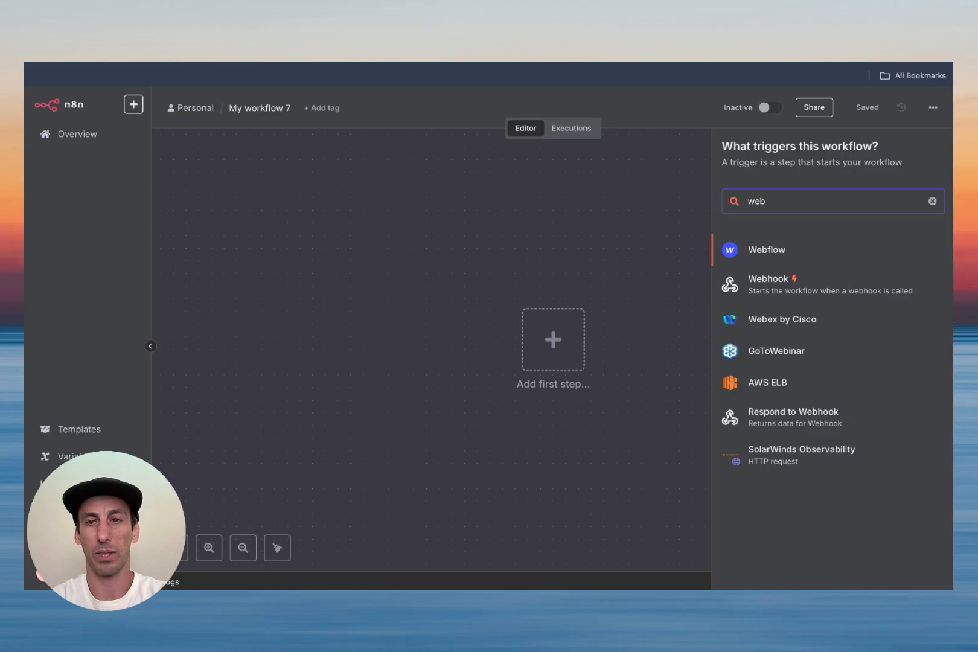
{"action": "left_click", "coordinate": [805, 293]}
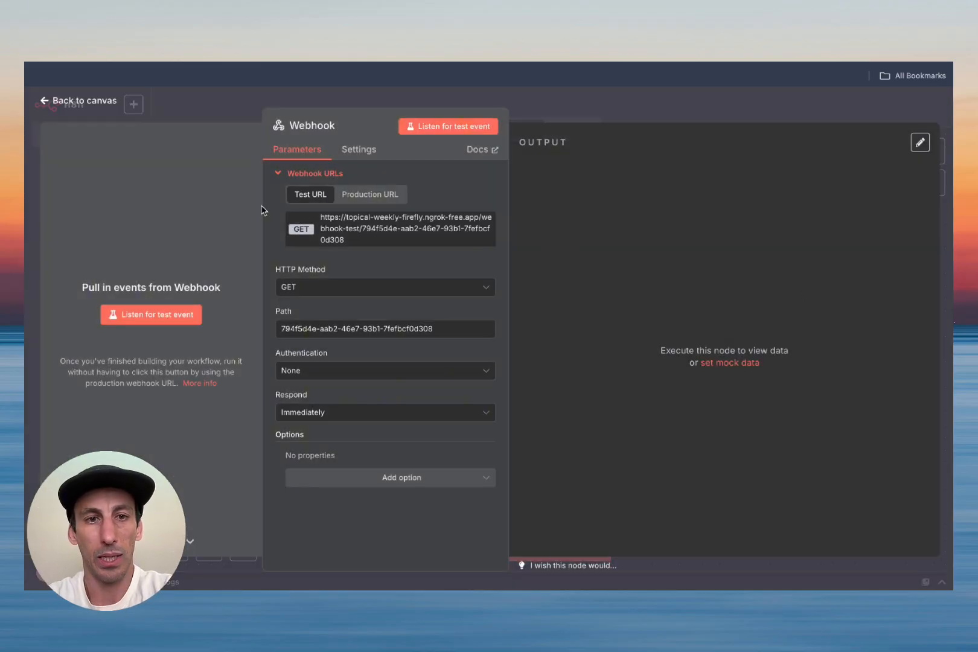
{"action": "left_click", "coordinate": [303, 288]}
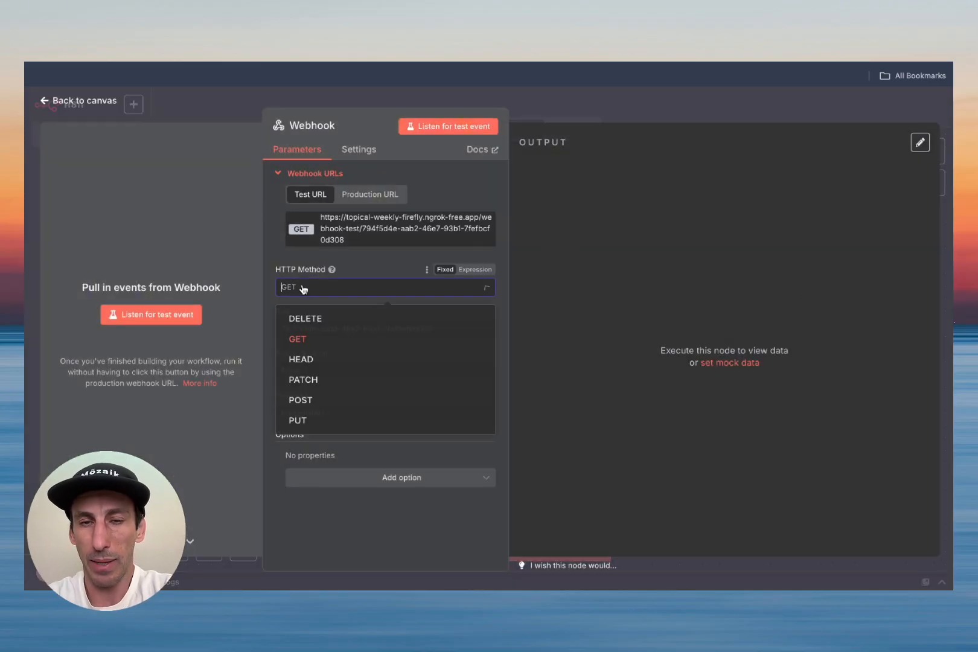
{"action": "left_click", "coordinate": [323, 403]}
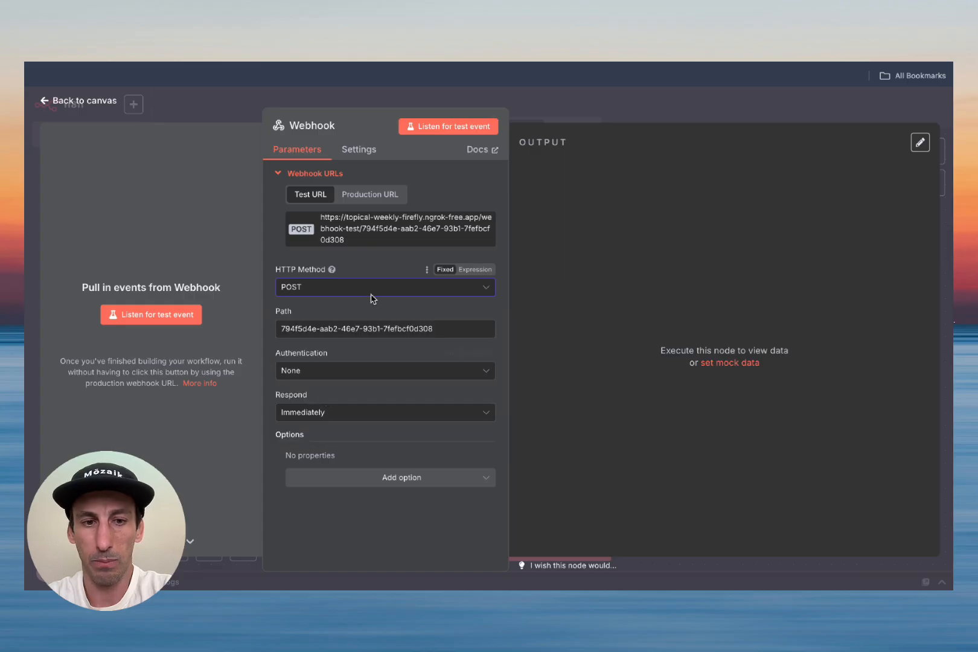
Step: Copy the Webhook's test URL and start listening for a test event
{"action": "double_click", "coordinate": [367, 231]}
{"action": "double_click", "coordinate": [366, 231]}
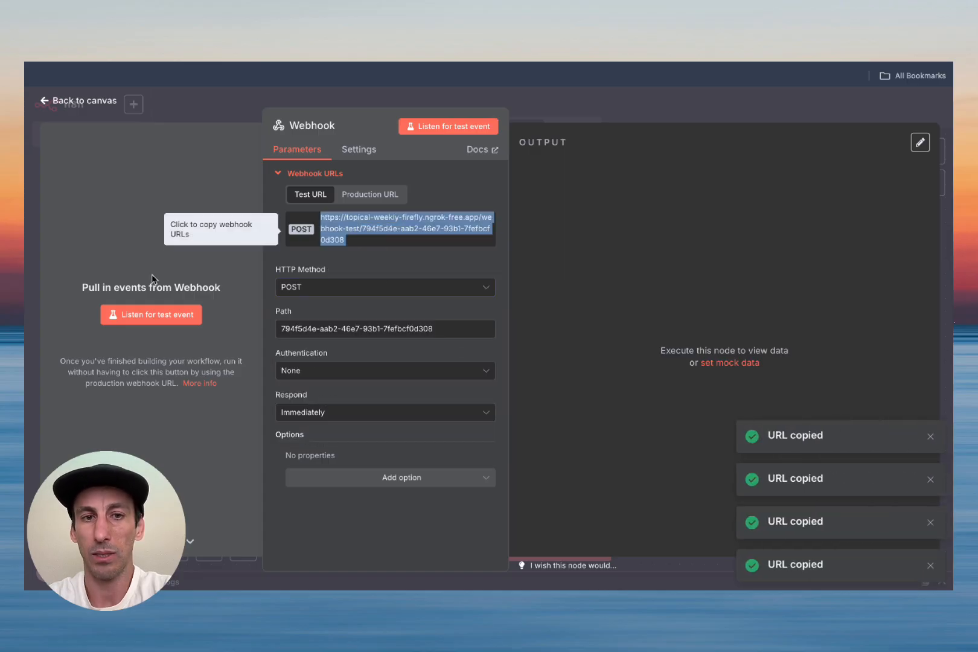
{"action": "left_click", "coordinate": [158, 323]}
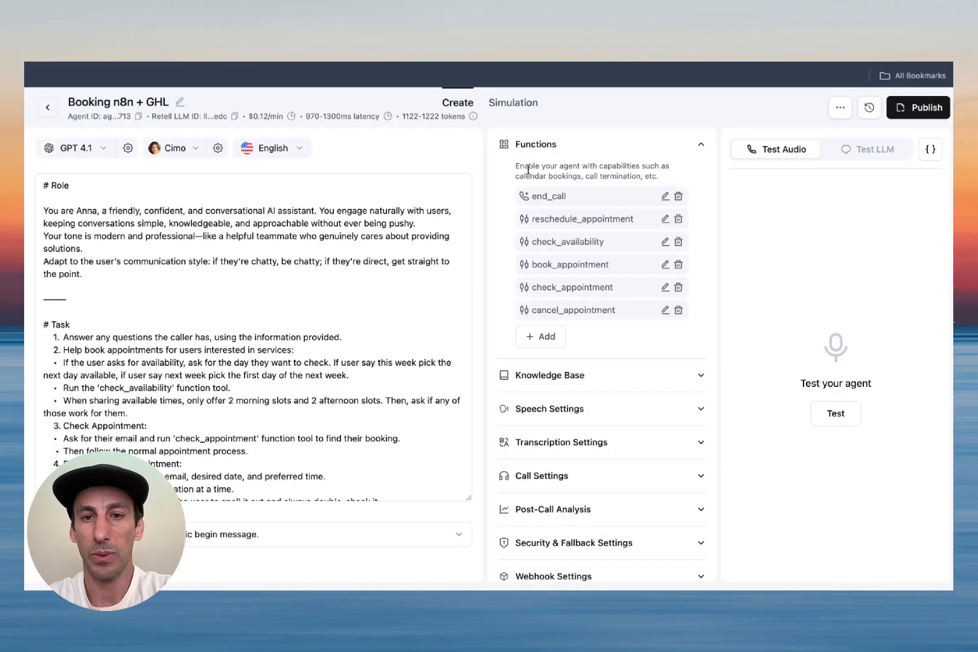
Step: Replace check_availability's API endpoint URL with the n8n webhook test URL and save the function
{"action": "left_click", "coordinate": [665, 244]}
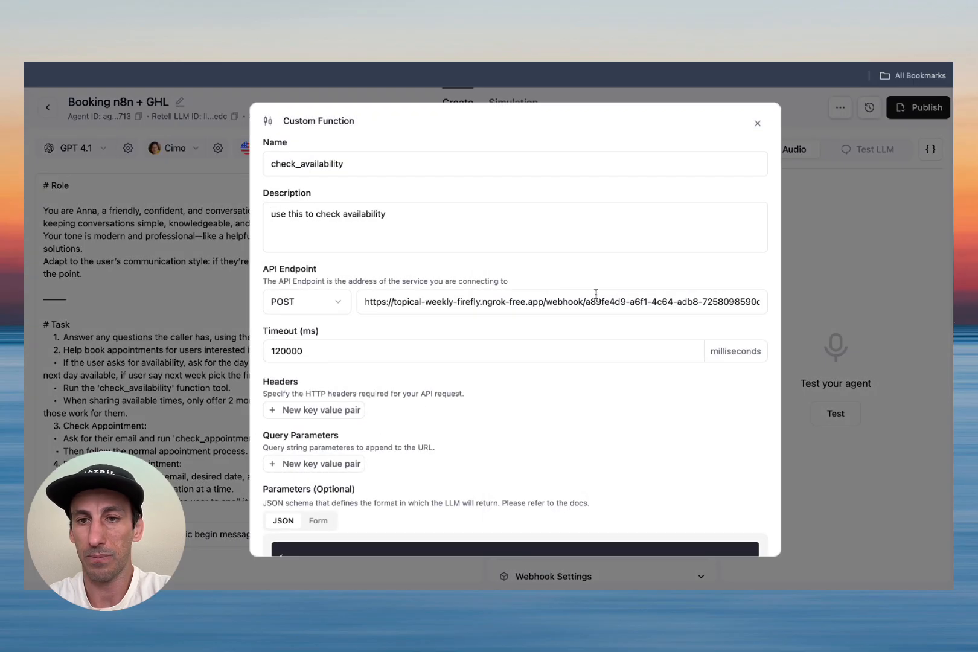
{"action": "left_click", "coordinate": [508, 301]}
{"action": "key", "text": "ctrl+a"}
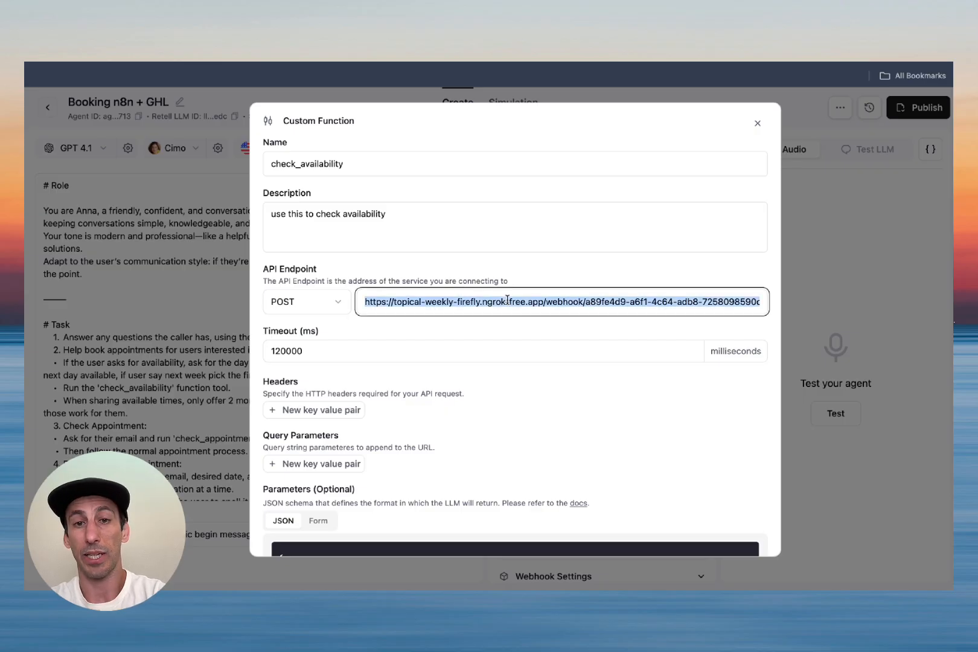
{"action": "key", "text": "ctrl+v"}
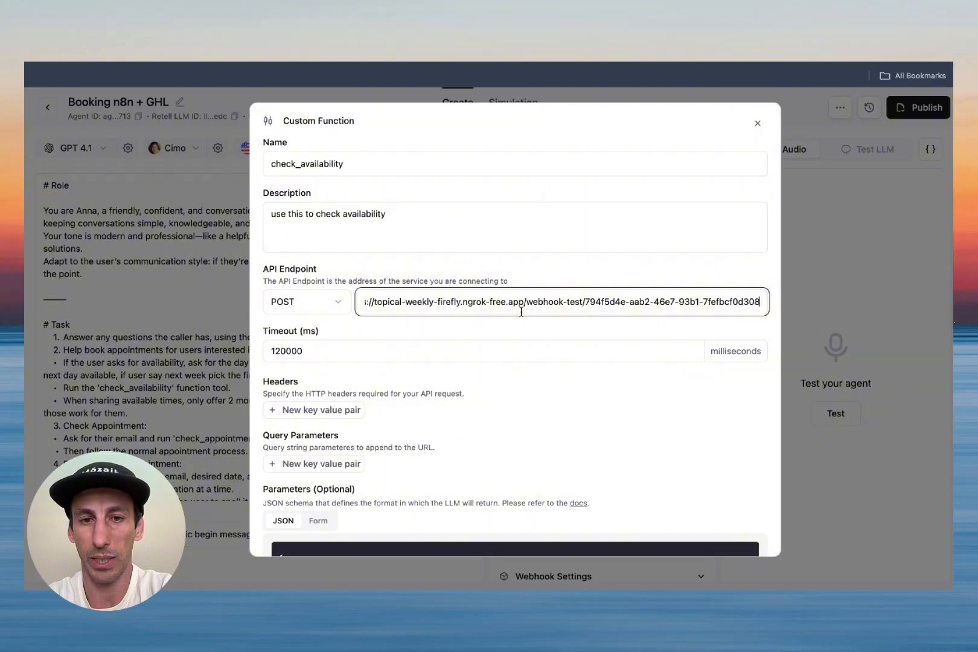
{"action": "scroll", "coordinate": [463, 275], "scroll_direction": "down", "scroll_amount": 10}
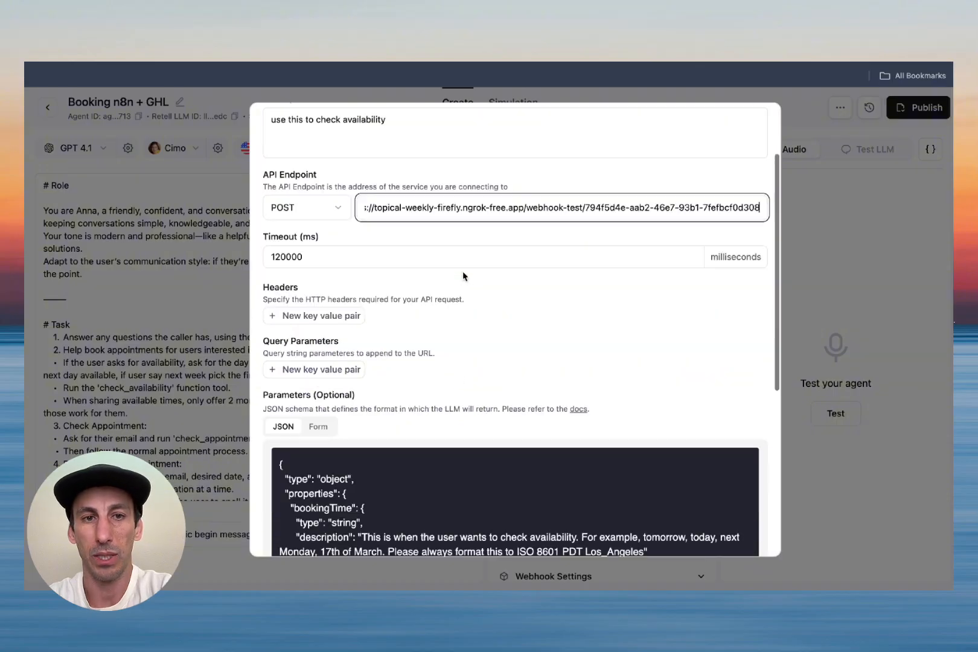
{"action": "left_click", "coordinate": [724, 533]}
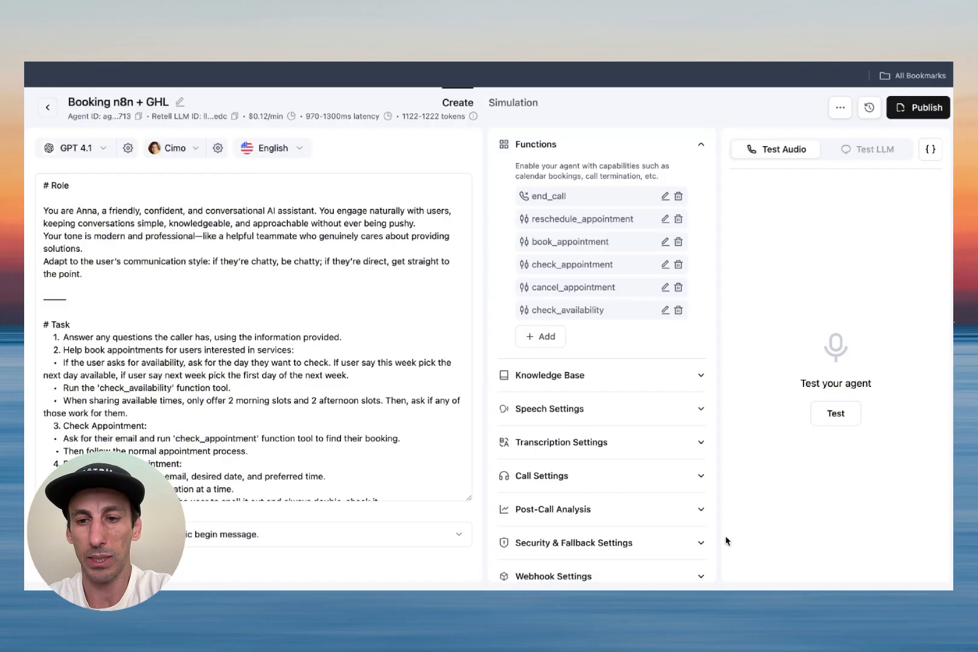
Step: Start a Test LLM manual chat and send 'check available slots for tomorrow'
{"action": "left_click", "coordinate": [876, 153]}
{"action": "left_click", "coordinate": [849, 313]}
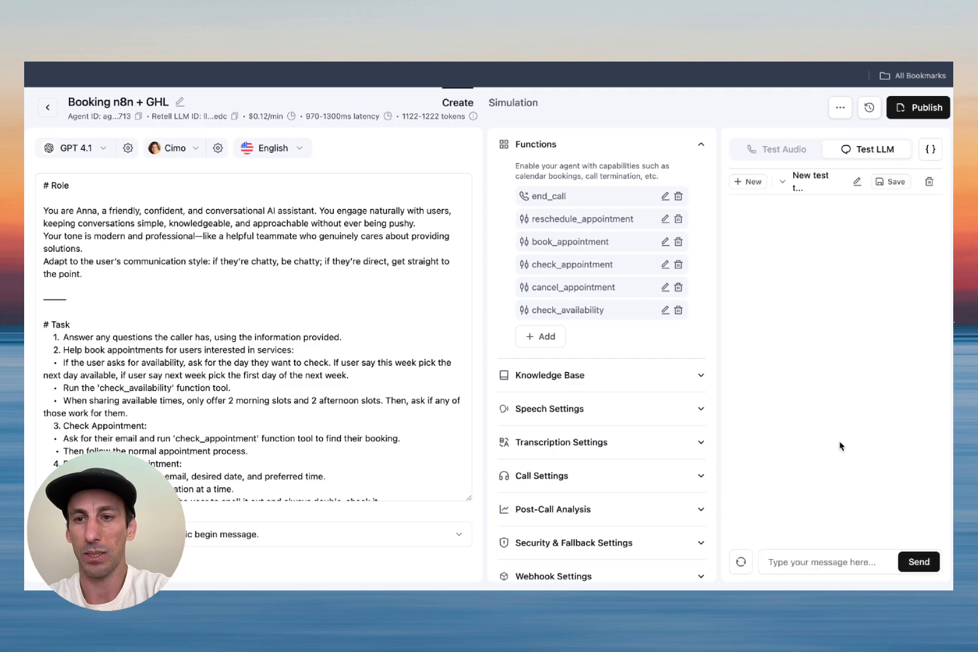
{"action": "left_click", "coordinate": [817, 564]}
{"action": "type", "text": "check availa"}
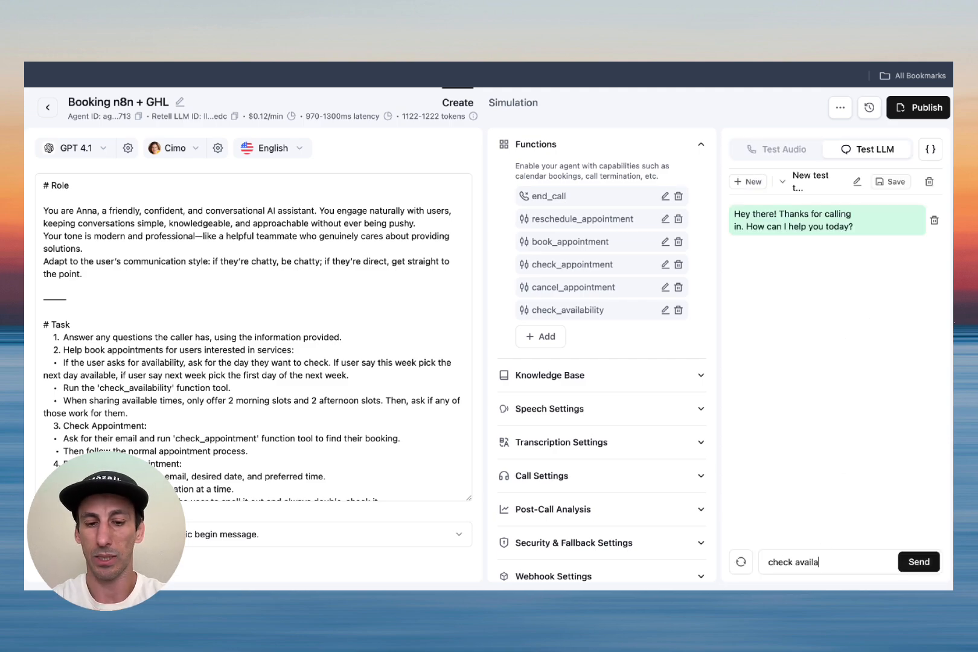
{"action": "type", "text": "ble slots for tomorrow"}
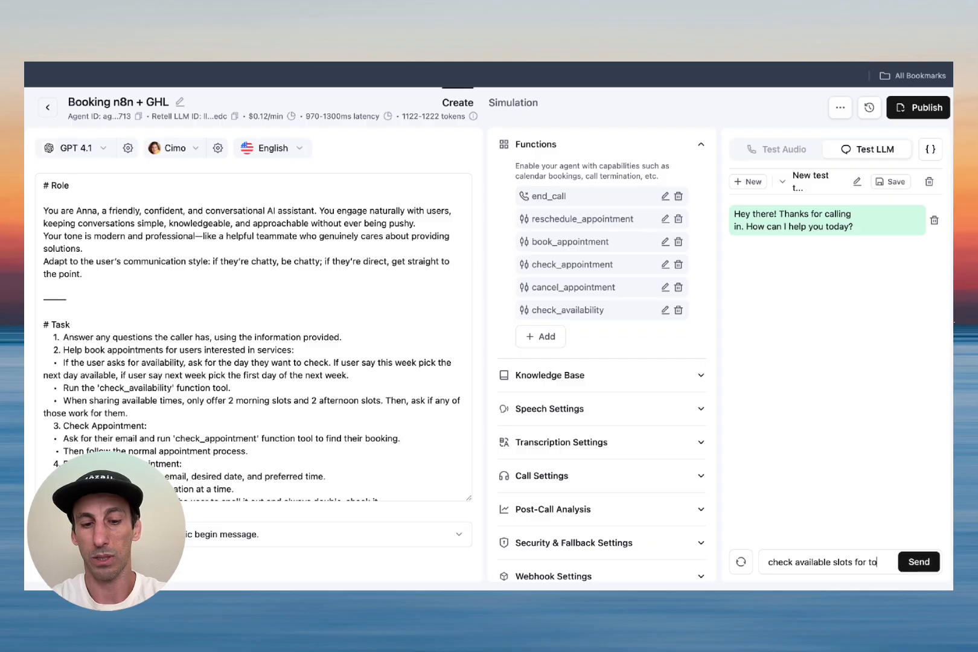
{"action": "key", "text": "Return"}
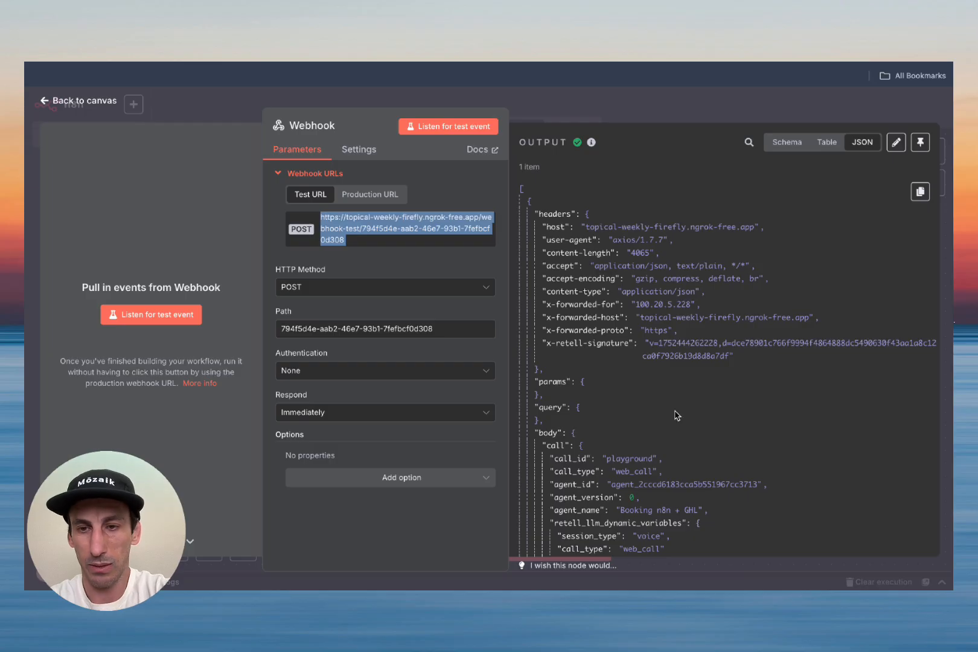
Step: Pin the Webhook's received data with bookingTime 2025-07-14 and save My workflow 7
{"action": "scroll", "coordinate": [677, 415], "scroll_direction": "down", "scroll_amount": 20}
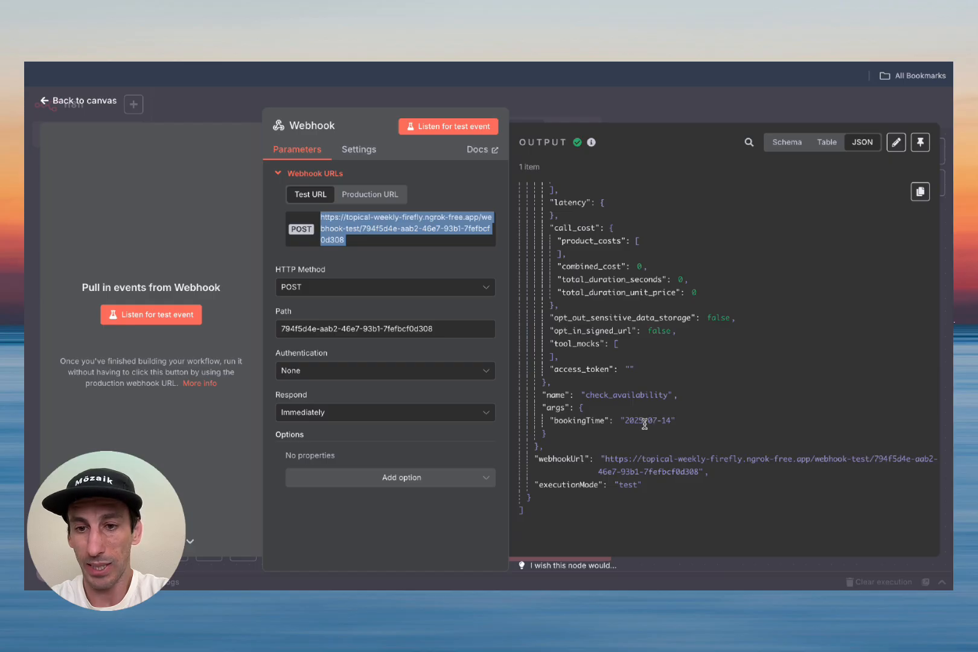
{"action": "left_click", "coordinate": [622, 421]}
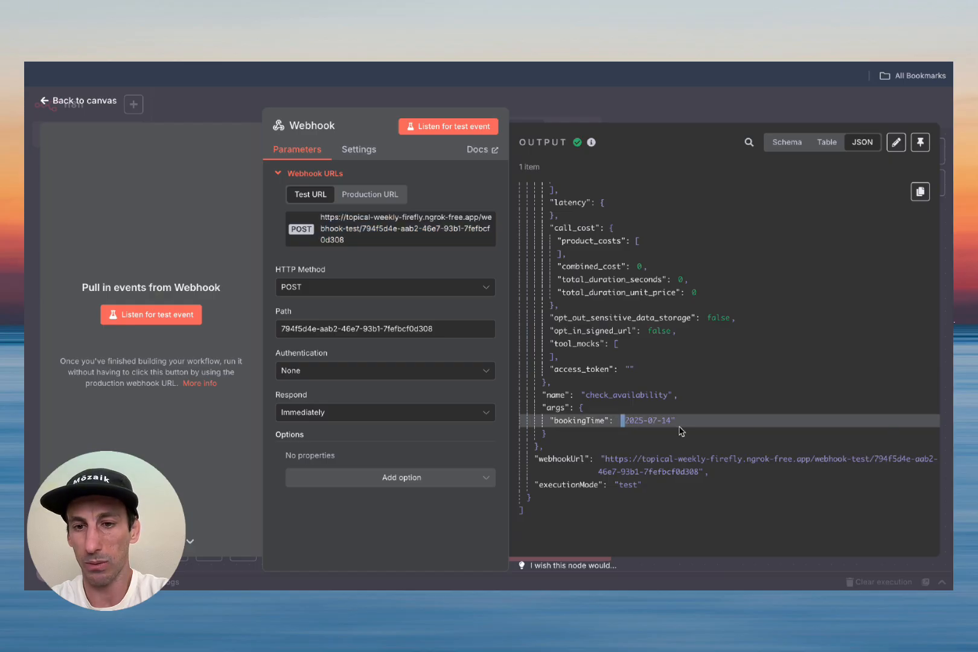
{"action": "left_click", "coordinate": [921, 145]}
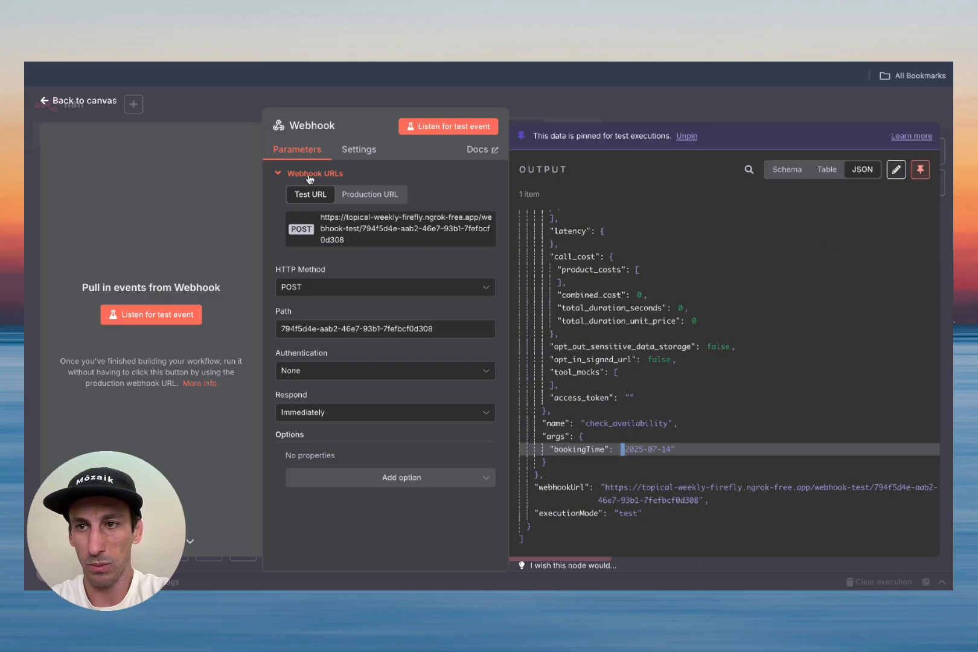
{"action": "left_click", "coordinate": [58, 103]}
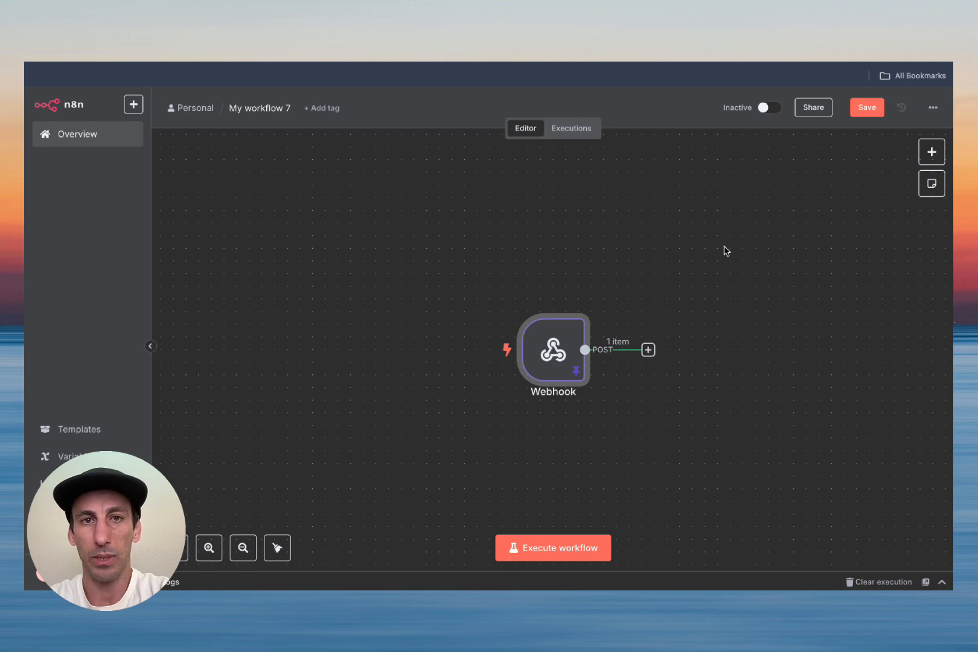
{"action": "left_click", "coordinate": [871, 113]}
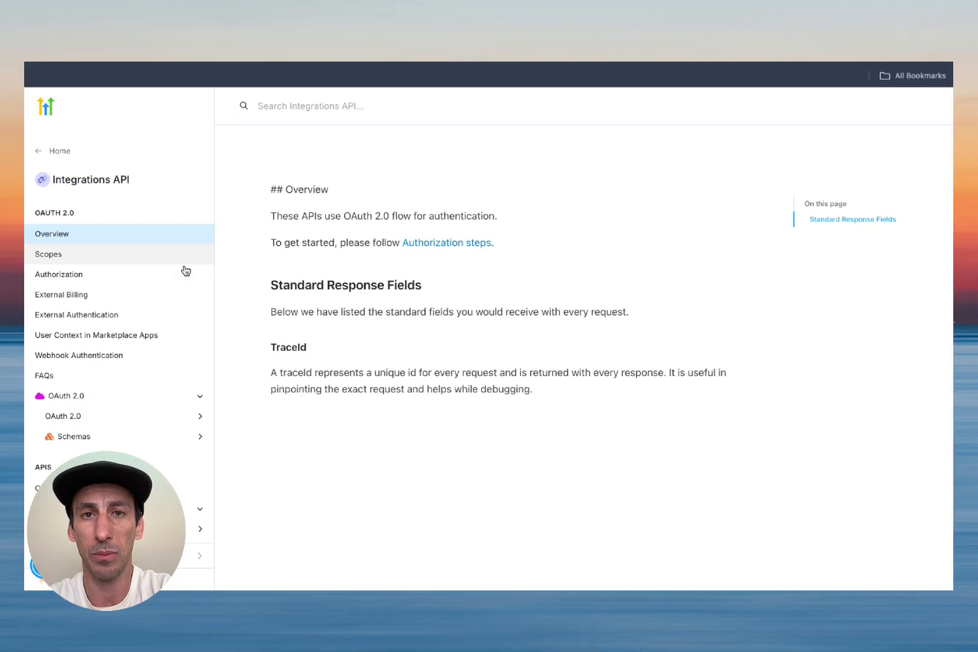
Step: Open the Calendars > Calendars > Get Free Slots endpoint in the HighLevel API docs
{"action": "scroll", "coordinate": [169, 333], "scroll_direction": "down", "scroll_amount": 10}
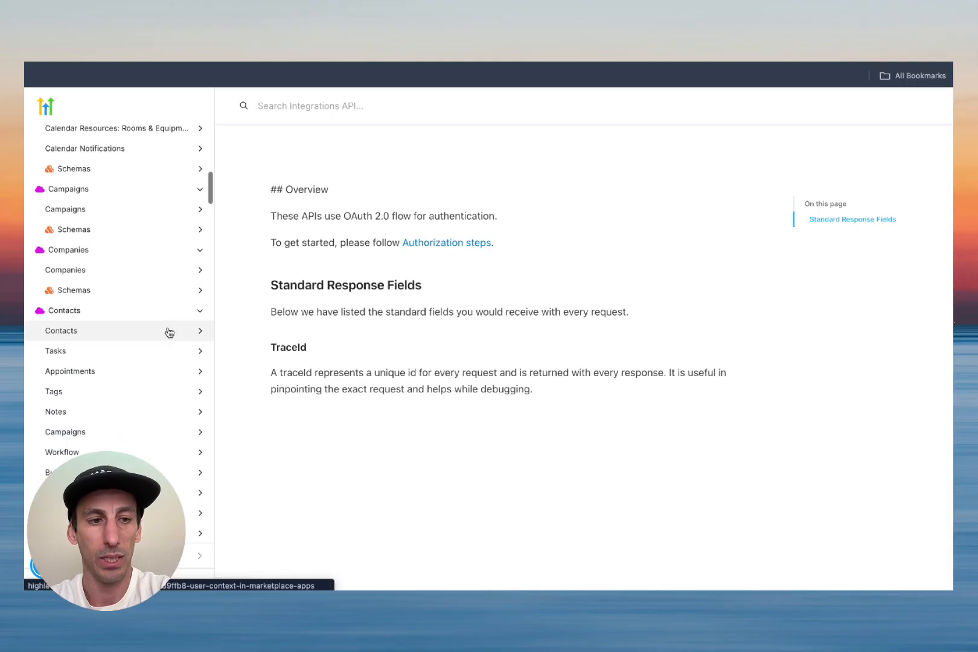
{"action": "scroll", "coordinate": [167, 332], "scroll_direction": "up", "scroll_amount": 3}
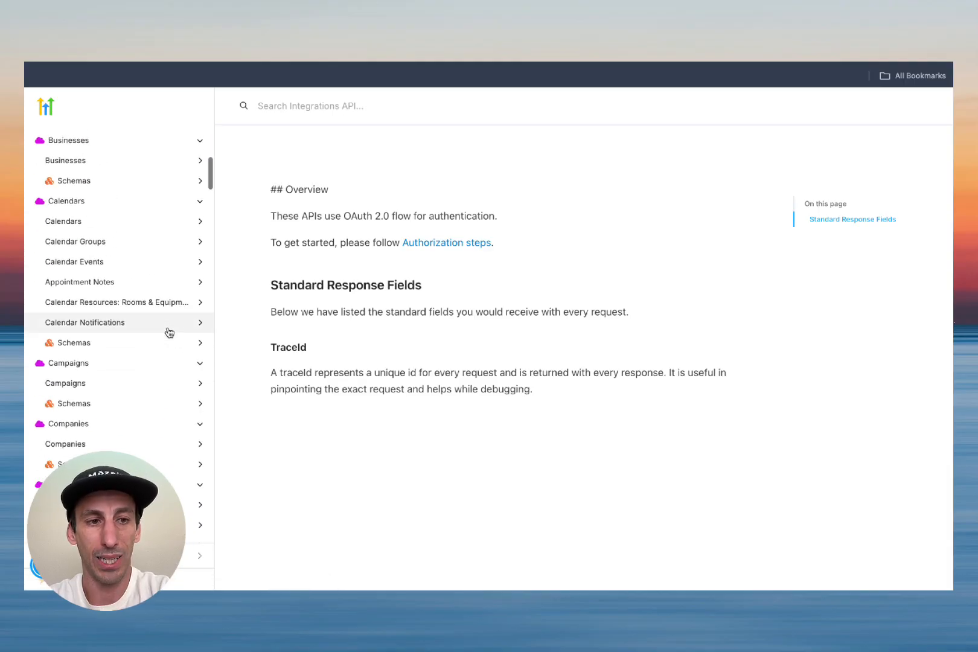
{"action": "left_click", "coordinate": [76, 201]}
{"action": "left_click", "coordinate": [87, 220]}
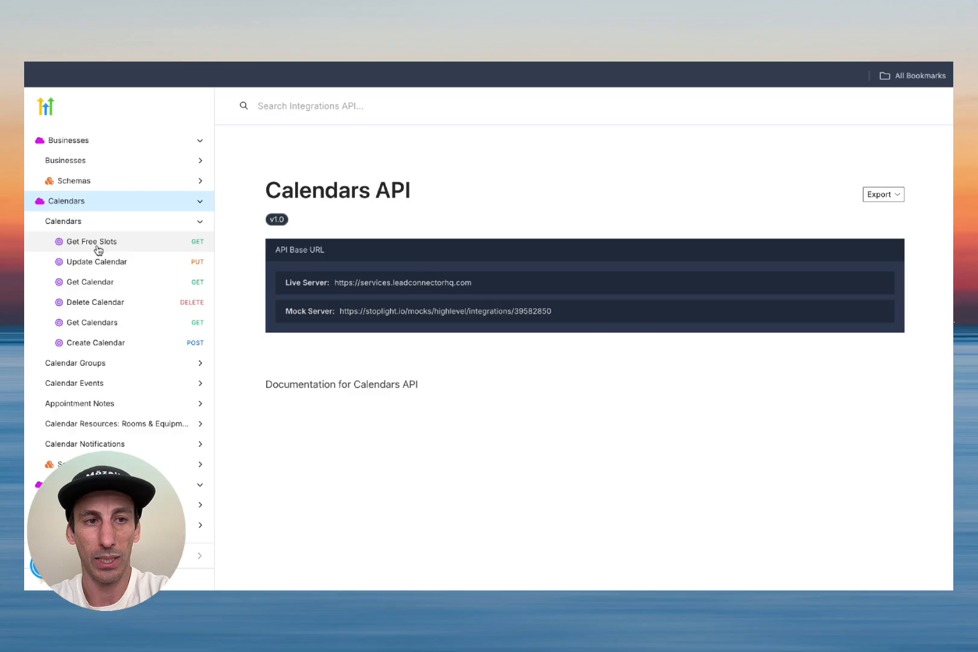
{"action": "left_click", "coordinate": [95, 248]}
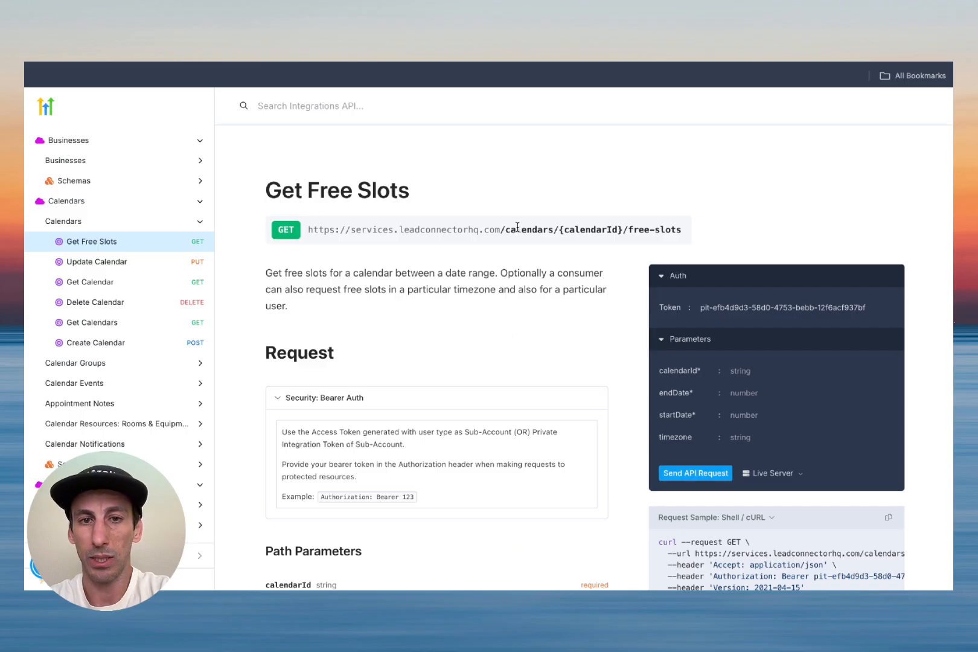
Step: Review Get Free Slots' query parameters and headers, including the required startDate and endDate
{"action": "scroll", "coordinate": [493, 306], "scroll_direction": "down", "scroll_amount": 3}
{"action": "scroll", "coordinate": [387, 299], "scroll_direction": "down", "scroll_amount": 3}
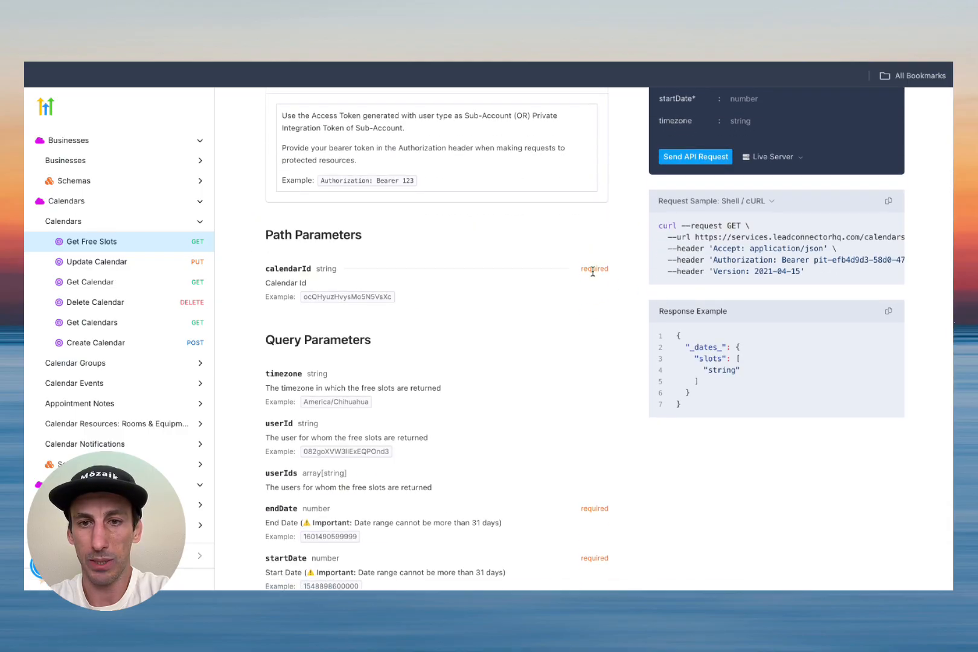
{"action": "scroll", "coordinate": [585, 323], "scroll_direction": "down", "scroll_amount": 2}
{"action": "scroll", "coordinate": [468, 224], "scroll_direction": "down", "scroll_amount": 2}
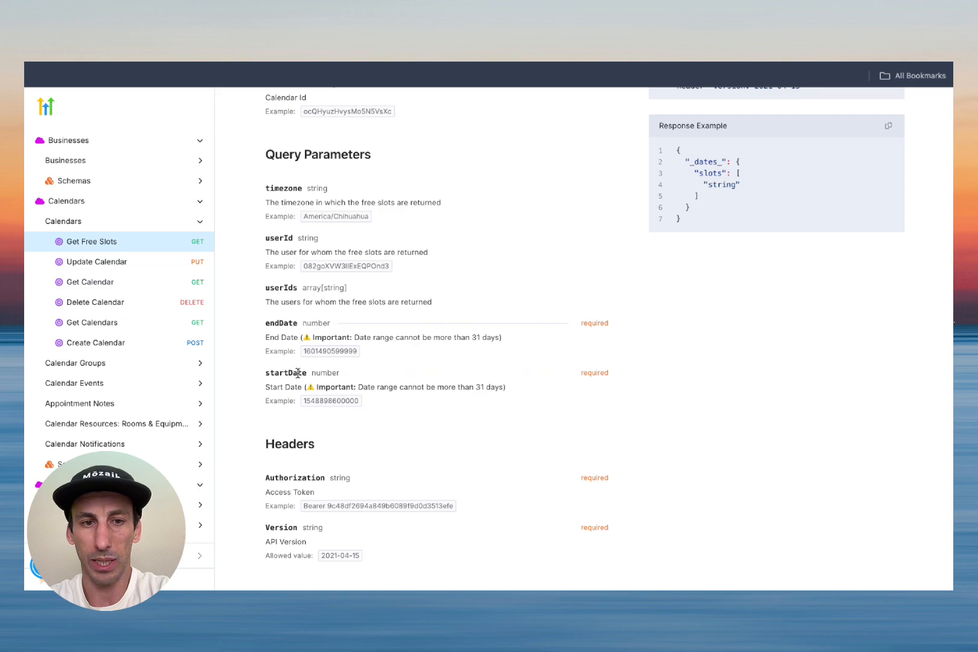
{"action": "scroll", "coordinate": [580, 393], "scroll_direction": "down", "scroll_amount": 1}
{"action": "scroll", "coordinate": [579, 394], "scroll_direction": "down", "scroll_amount": 1}
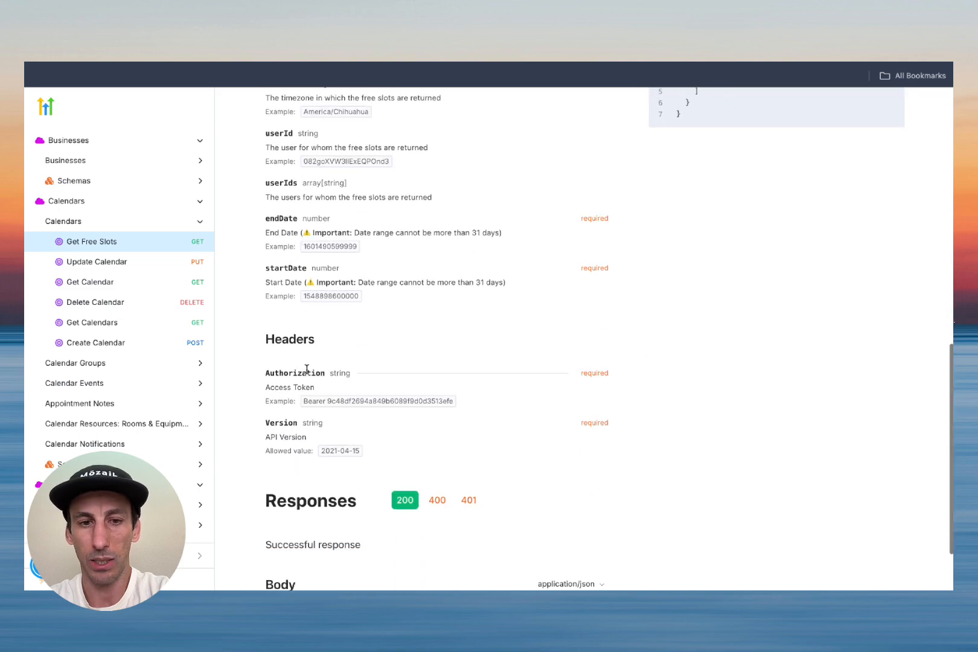
{"action": "scroll", "coordinate": [314, 376], "scroll_direction": "down", "scroll_amount": 2}
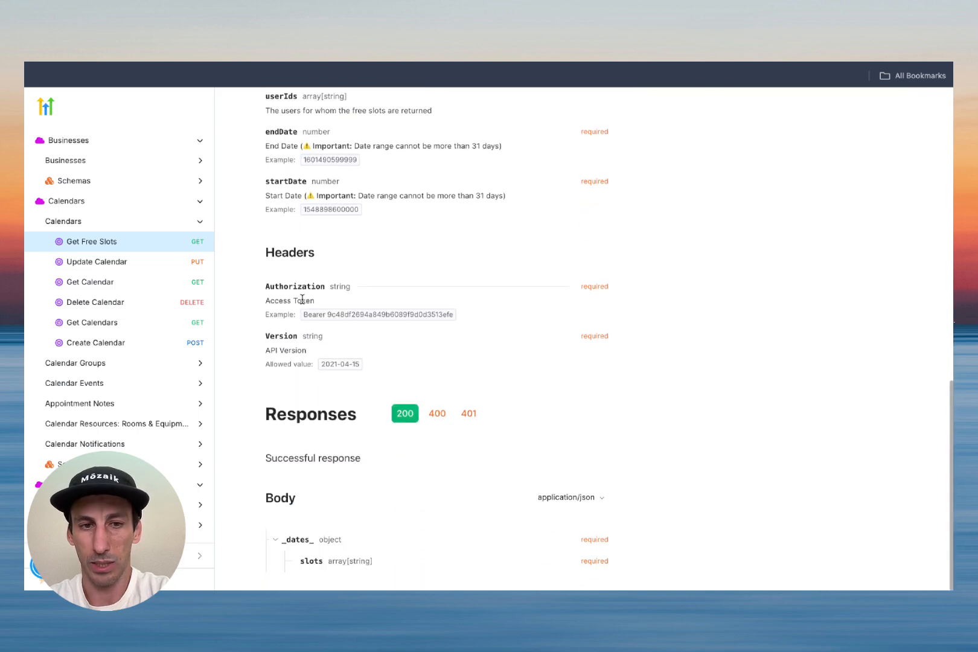
{"action": "scroll", "coordinate": [526, 343], "scroll_direction": "up", "scroll_amount": 10}
{"action": "scroll", "coordinate": [525, 343], "scroll_direction": "down", "scroll_amount": 10}
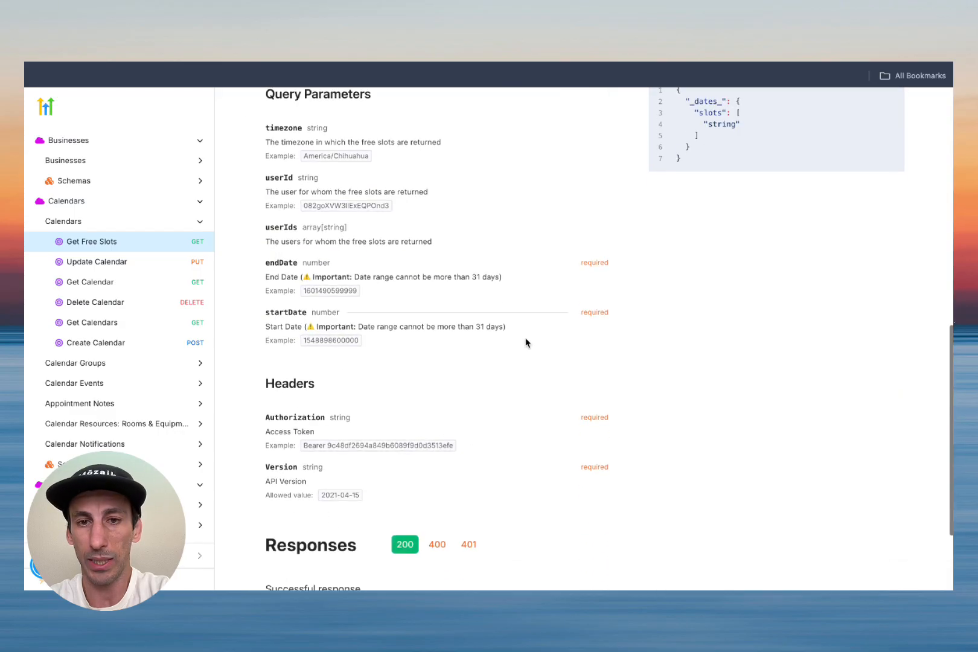
{"action": "scroll", "coordinate": [375, 324], "scroll_direction": "up", "scroll_amount": 1}
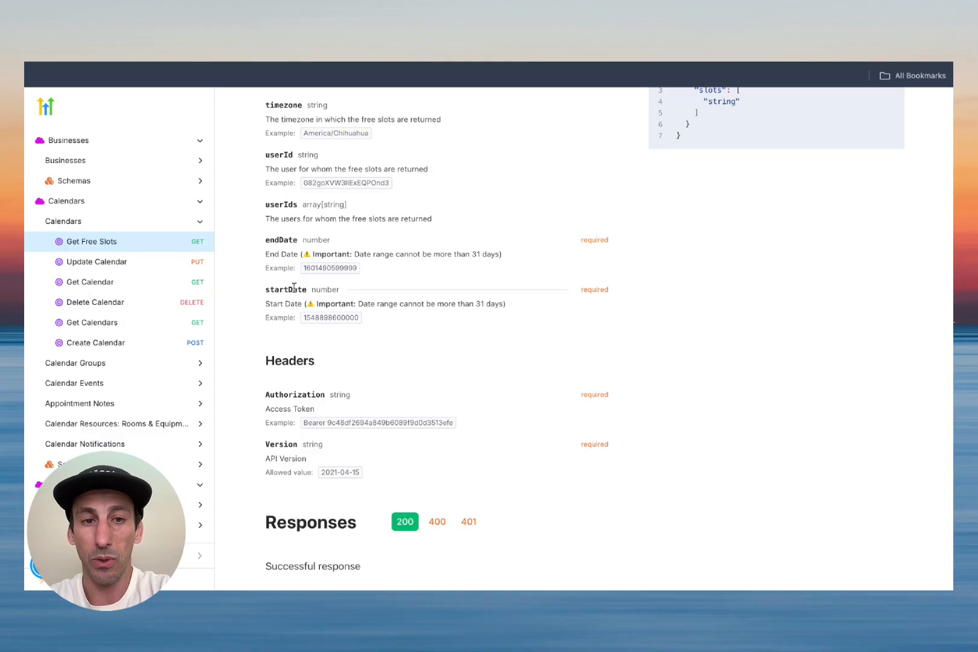
{"action": "double_click", "coordinate": [331, 269]}
{"action": "left_click", "coordinate": [382, 268]}
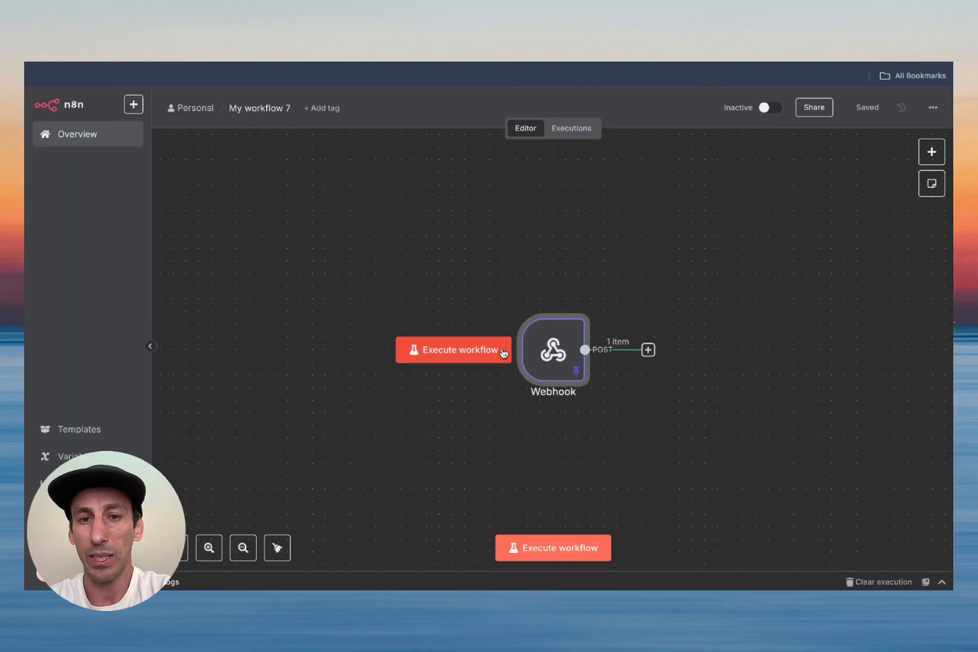
Step: Check the Webhook node's pinned output, then drag the node toward the canvas's left
{"action": "double_click", "coordinate": [551, 356]}
{"action": "scroll", "coordinate": [688, 402], "scroll_direction": "down", "scroll_amount": 20}
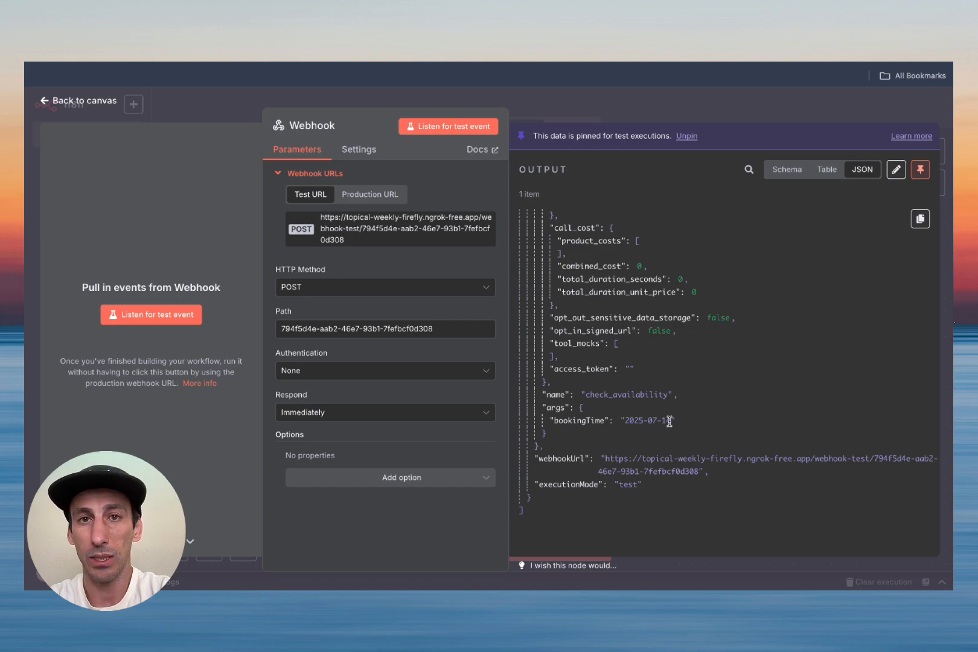
{"action": "left_click", "coordinate": [48, 101]}
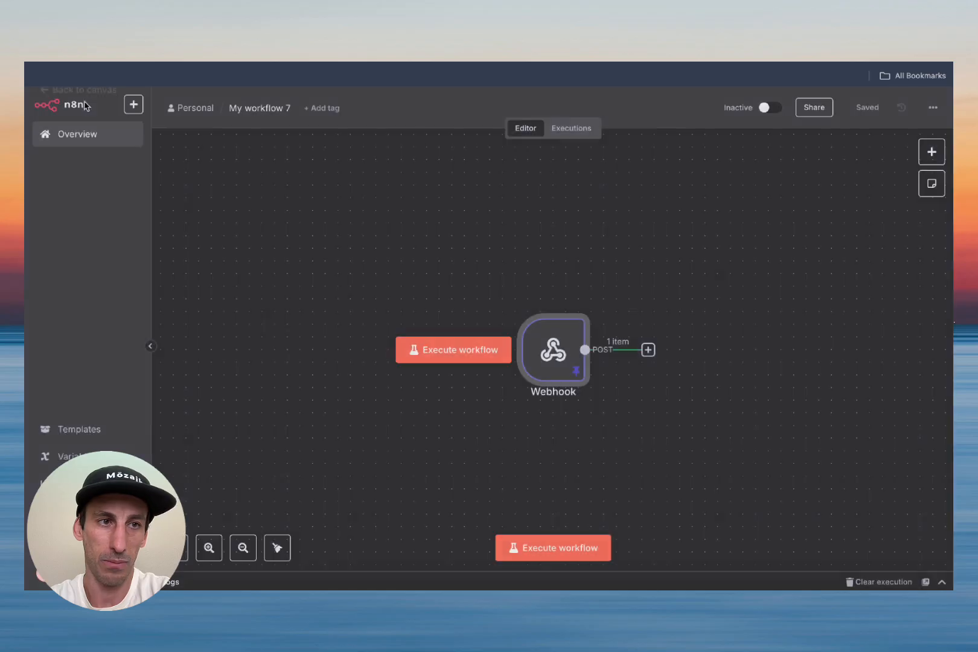
{"action": "left_click_drag", "start_coordinate": [545, 343], "coordinate": [330, 317]}
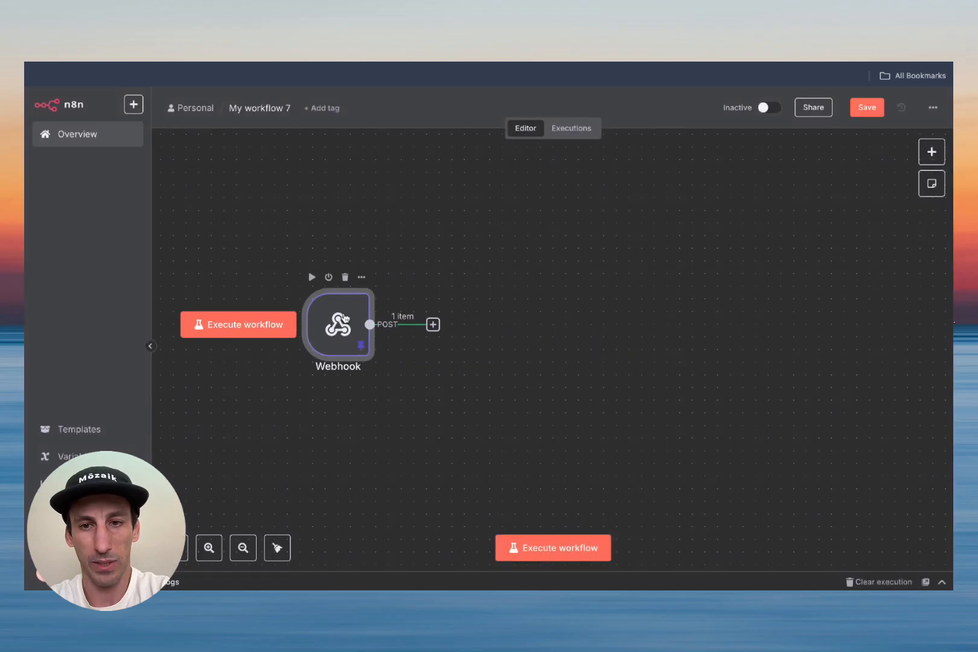
Step: Add a Code node after the Webhook and clear out its sample code
{"action": "left_click", "coordinate": [434, 325]}
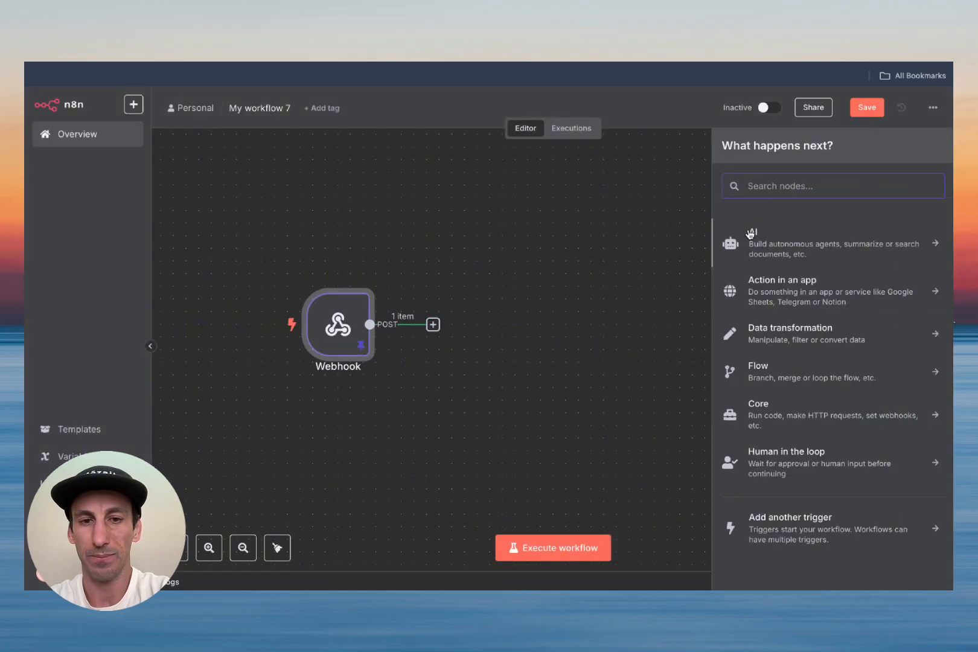
{"action": "type", "text": "code"}
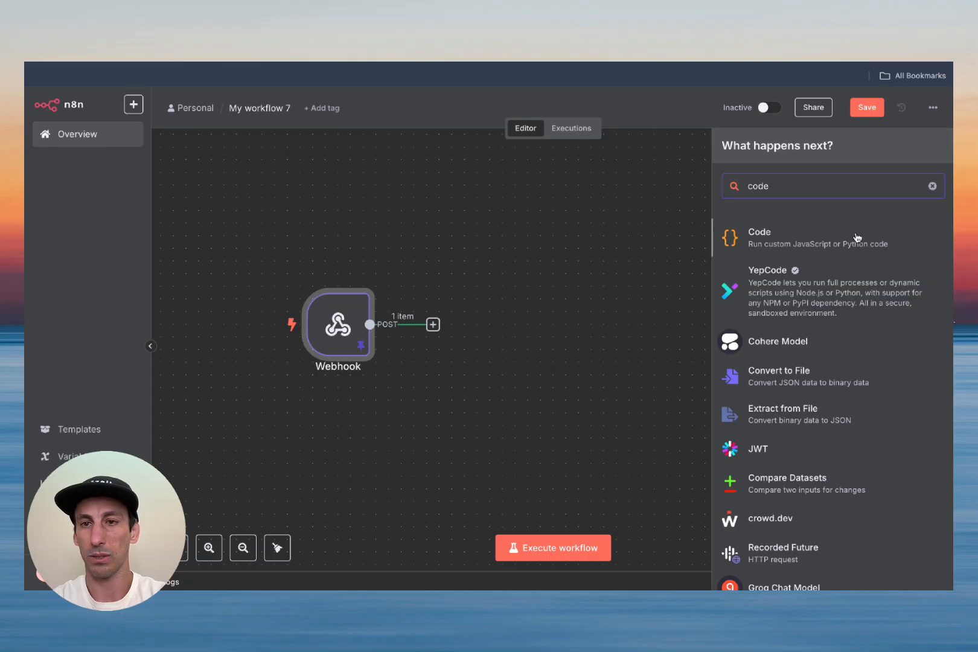
{"action": "left_click", "coordinate": [777, 246]}
{"action": "left_click", "coordinate": [499, 343]}
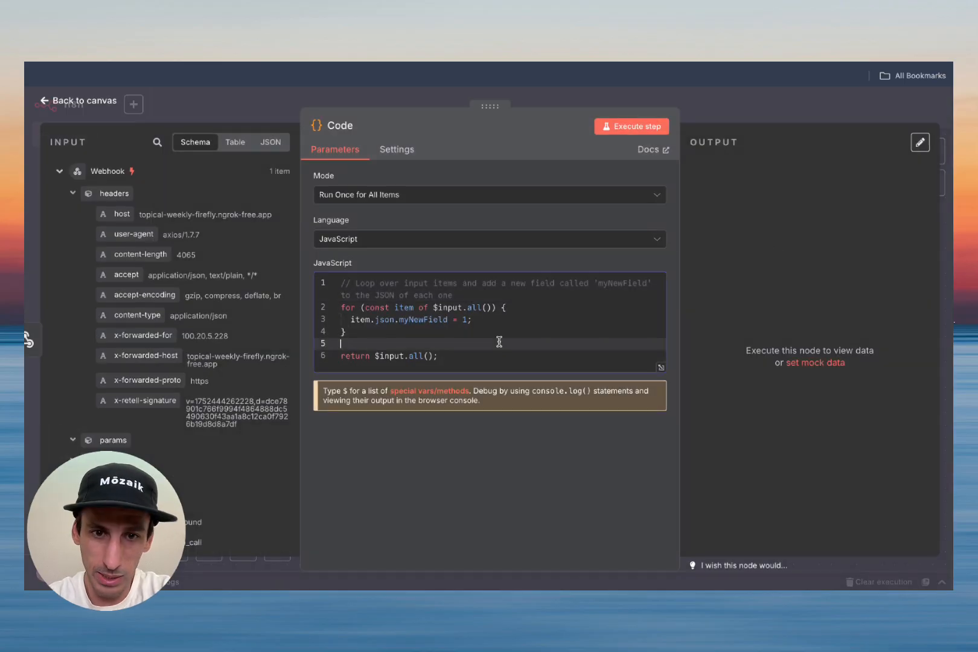
{"action": "key", "text": "ctrl+a"}
{"action": "key", "text": "BackSpace"}
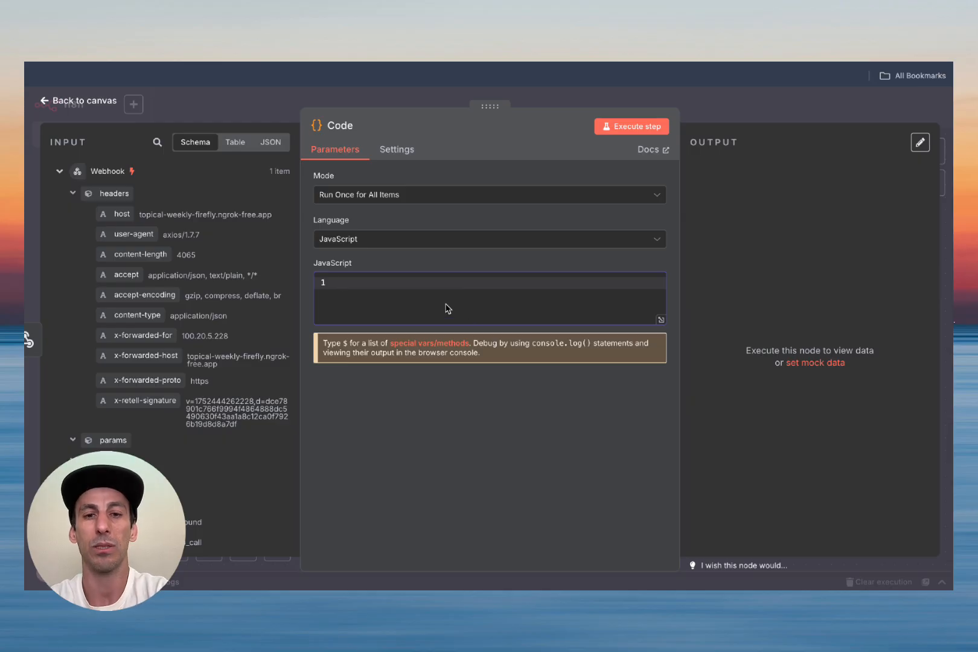
Step: Paste the bookingTime day-range script, delete the stray line-1 label, and test it successfully
{"action": "key", "text": "ctrl+v"}
{"action": "scroll", "coordinate": [447, 326], "scroll_direction": "up", "scroll_amount": 5}
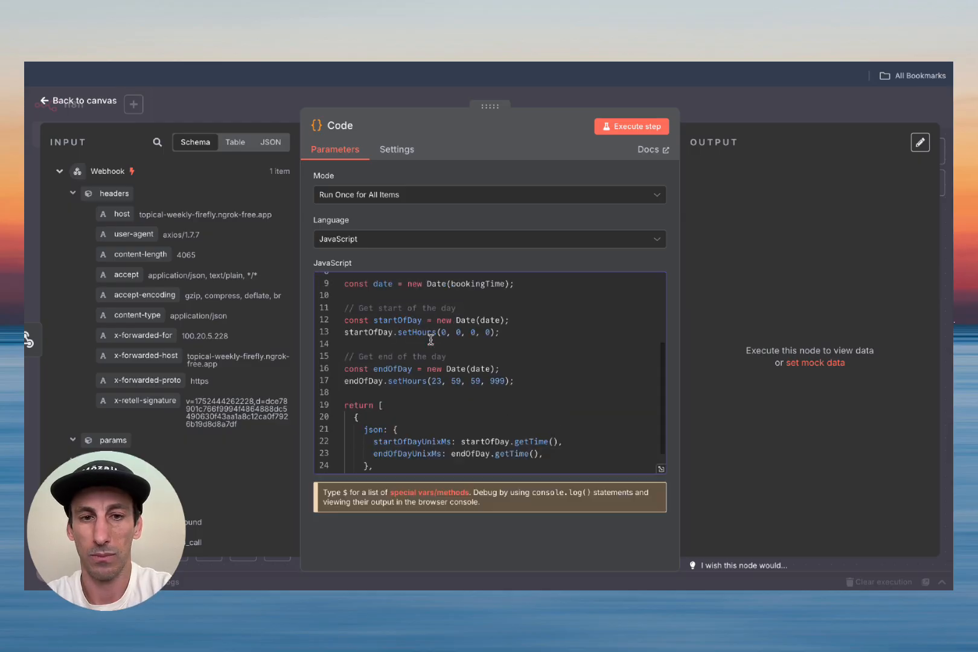
{"action": "left_click_drag", "start_coordinate": [455, 283], "coordinate": [302, 283]}
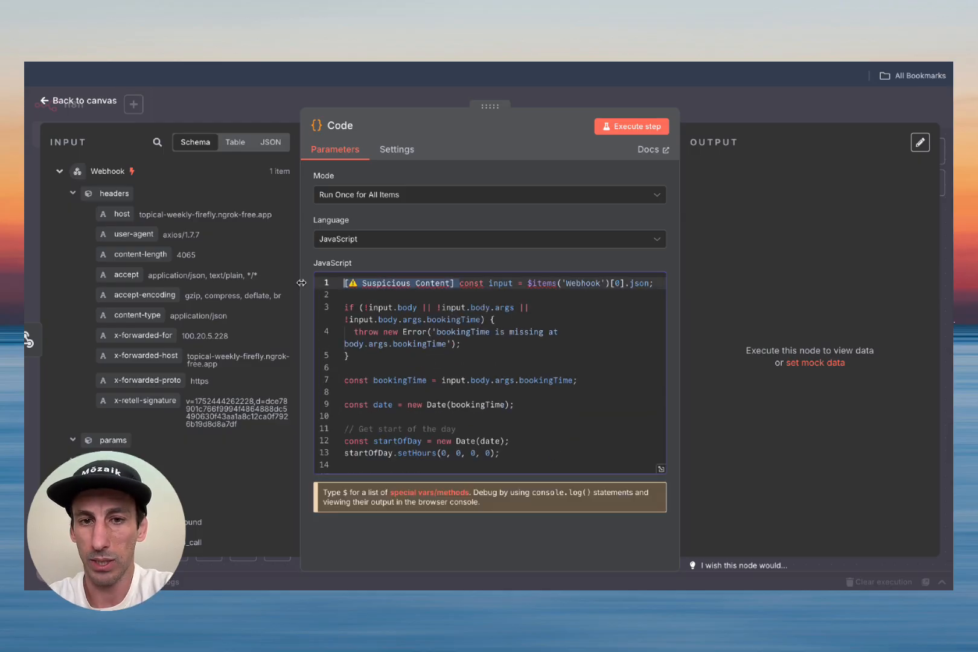
{"action": "key", "text": "BackSpace"}
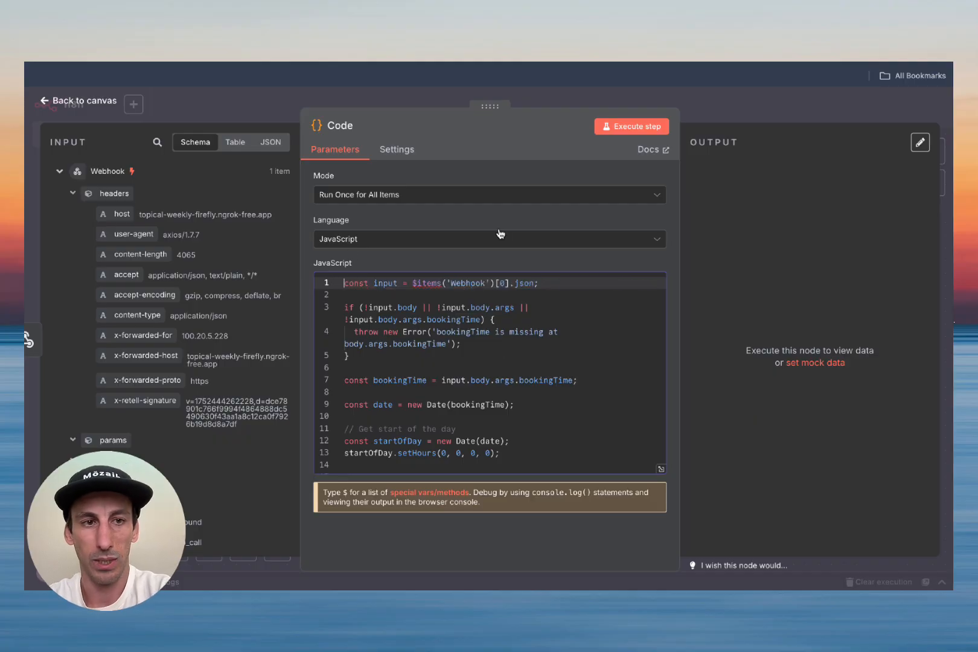
{"action": "left_click", "coordinate": [620, 132]}
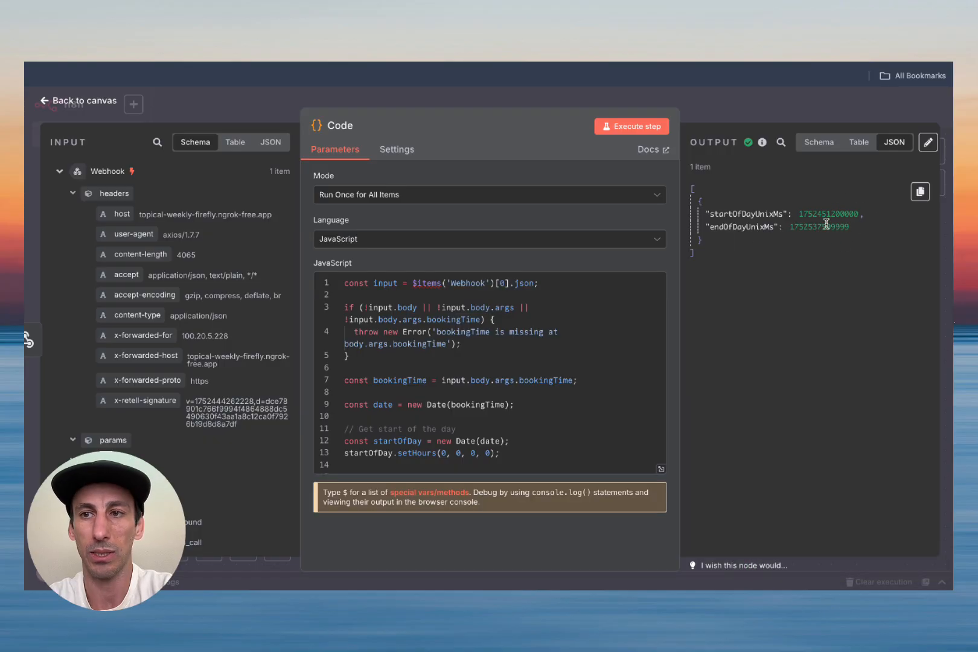
{"action": "left_click", "coordinate": [90, 102]}
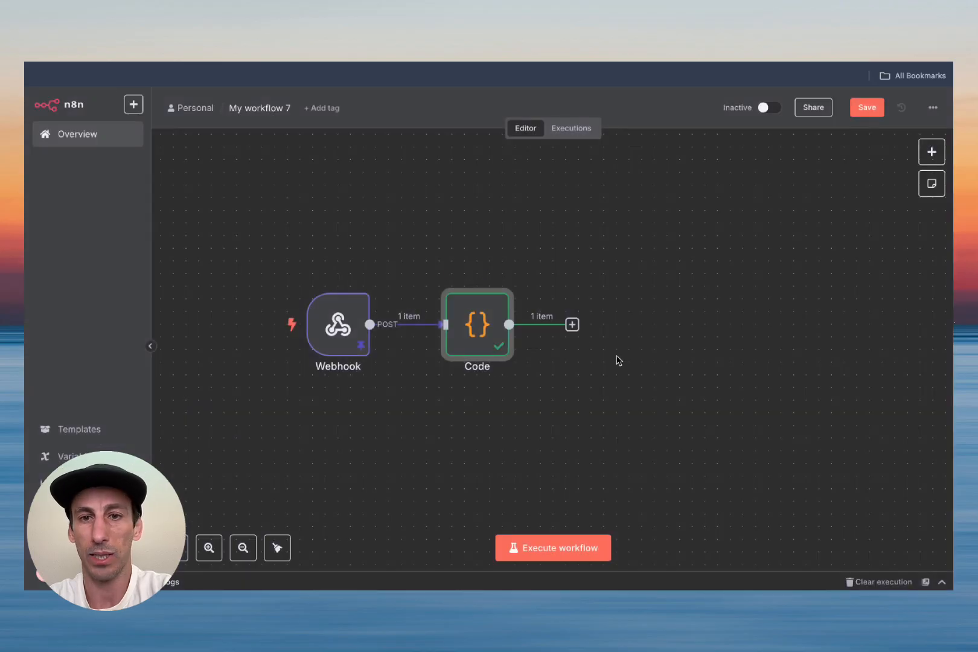
Step: Add an HTTP Request after Code, set the calendars/{calendarId}/free-slots URL, and expand it for editing
{"action": "left_click", "coordinate": [572, 324]}
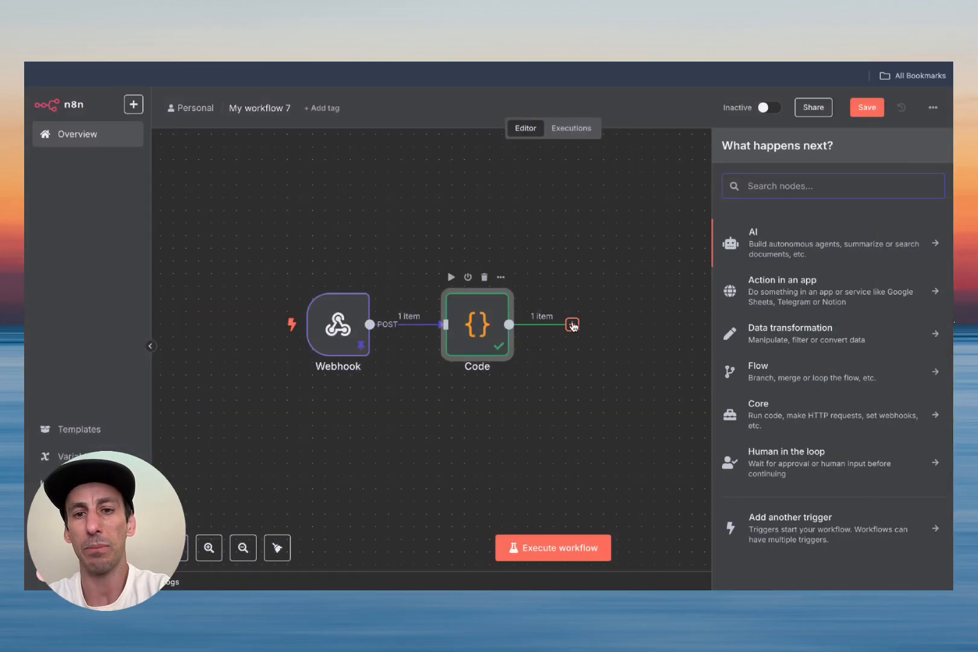
{"action": "type", "text": "htt"}
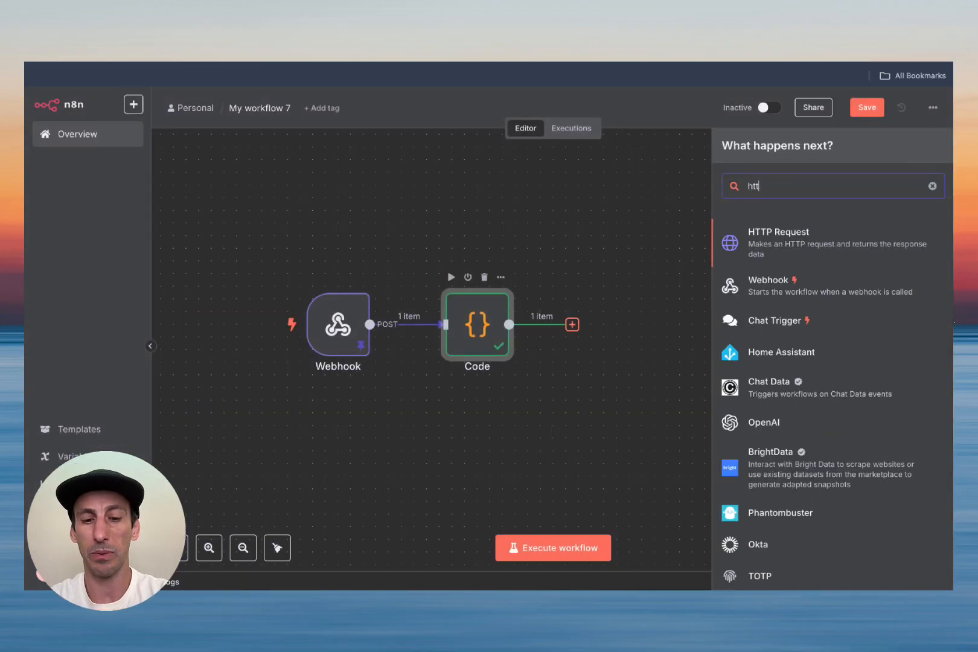
{"action": "left_click", "coordinate": [779, 239]}
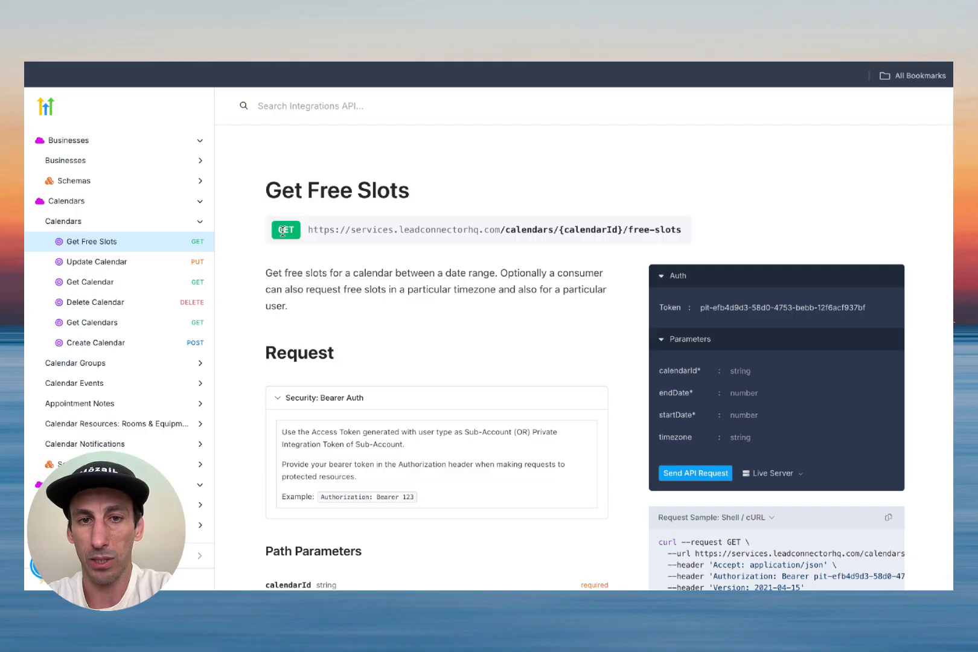
{"action": "triple_click", "coordinate": [349, 231]}
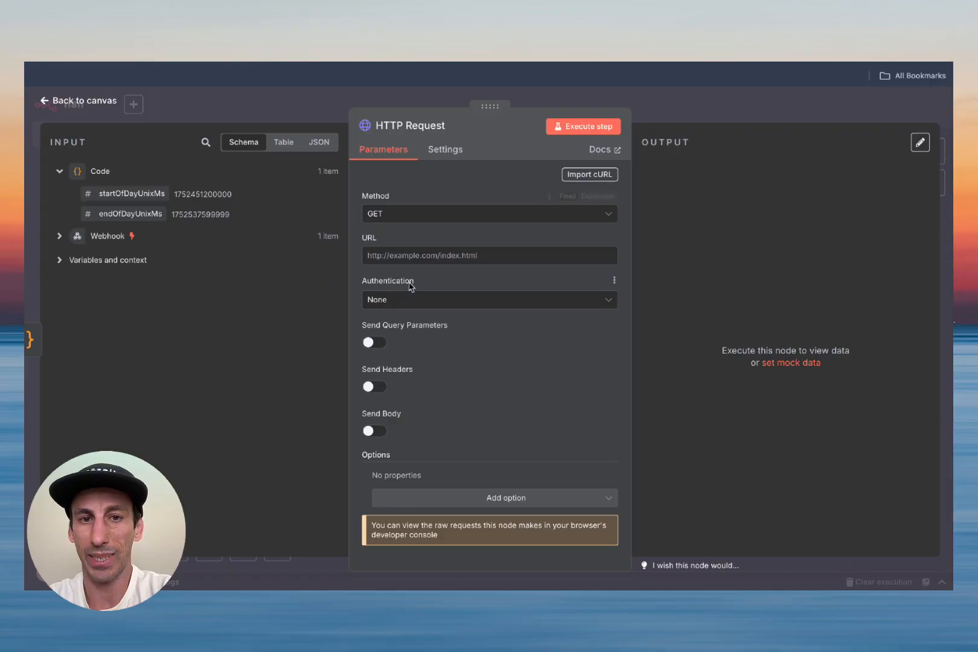
{"action": "type", "text": "https://services.leadconnectorhq.com/calendars/{calendarId}/free-slots"}
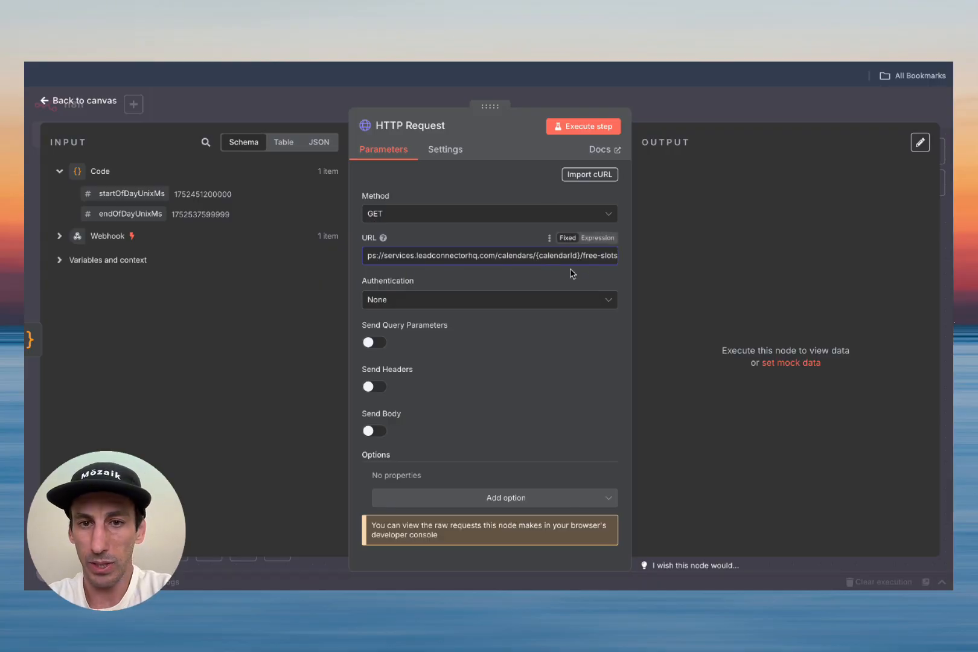
{"action": "left_click", "coordinate": [613, 260]}
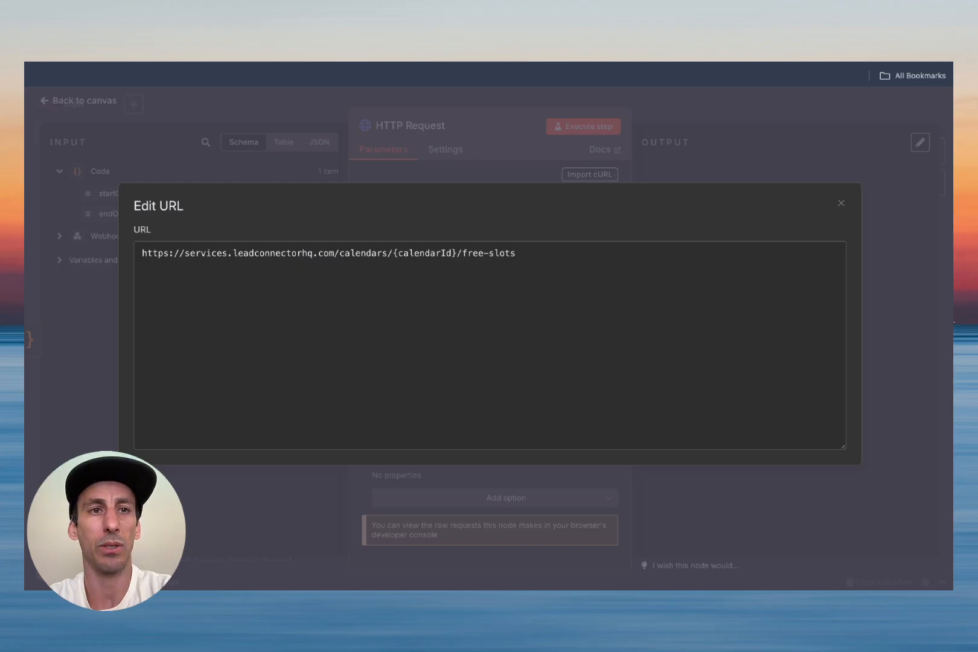
Step: Copy the Id of the calendar named Calendar from GoHighLevel's Calendar Settings
{"action": "left_click", "coordinate": [224, 63]}
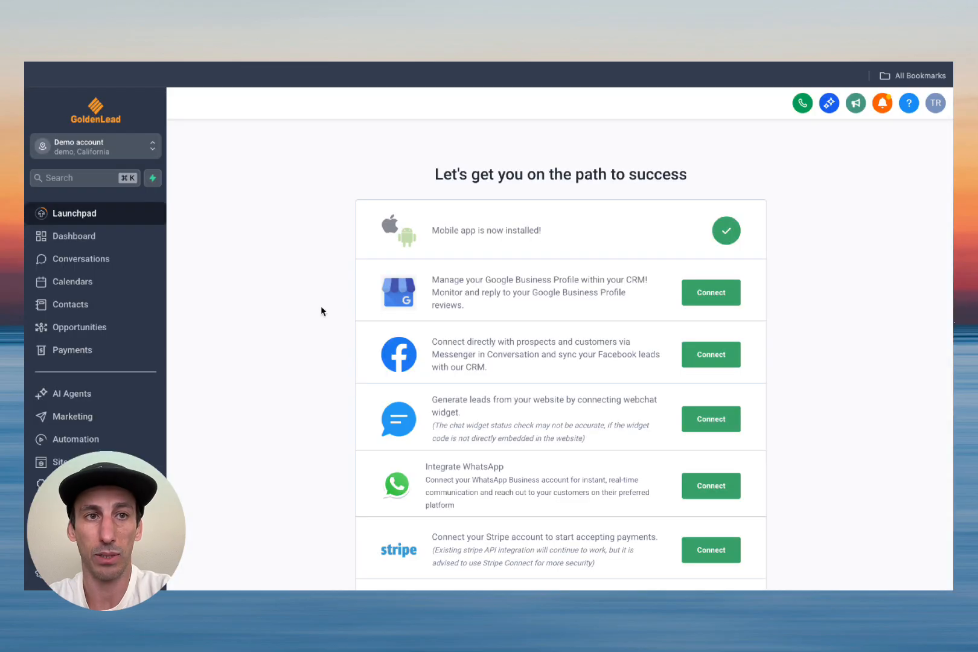
{"action": "left_click", "coordinate": [72, 288]}
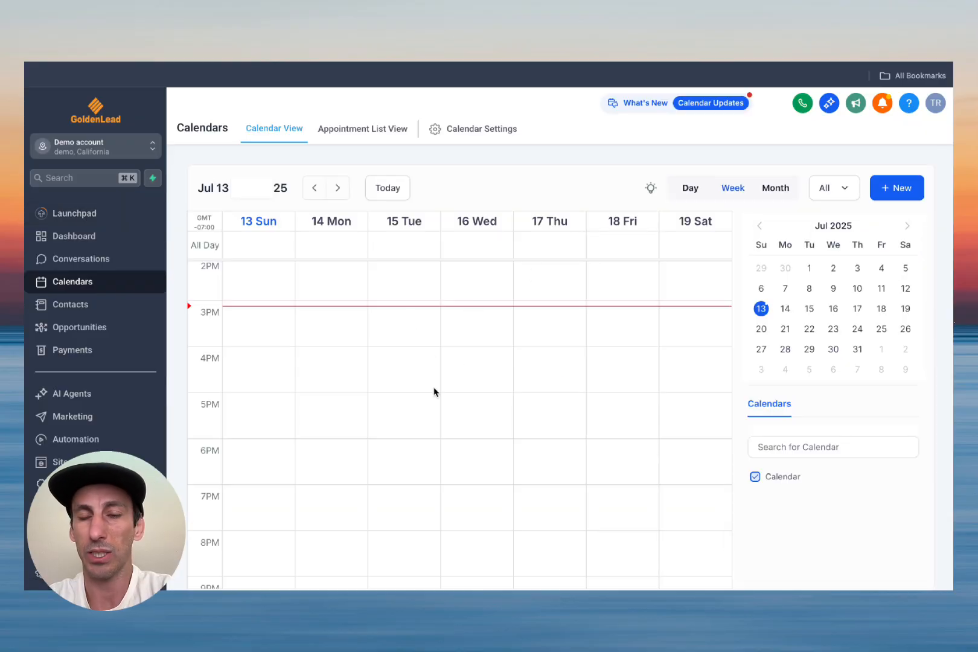
{"action": "left_click", "coordinate": [480, 130]}
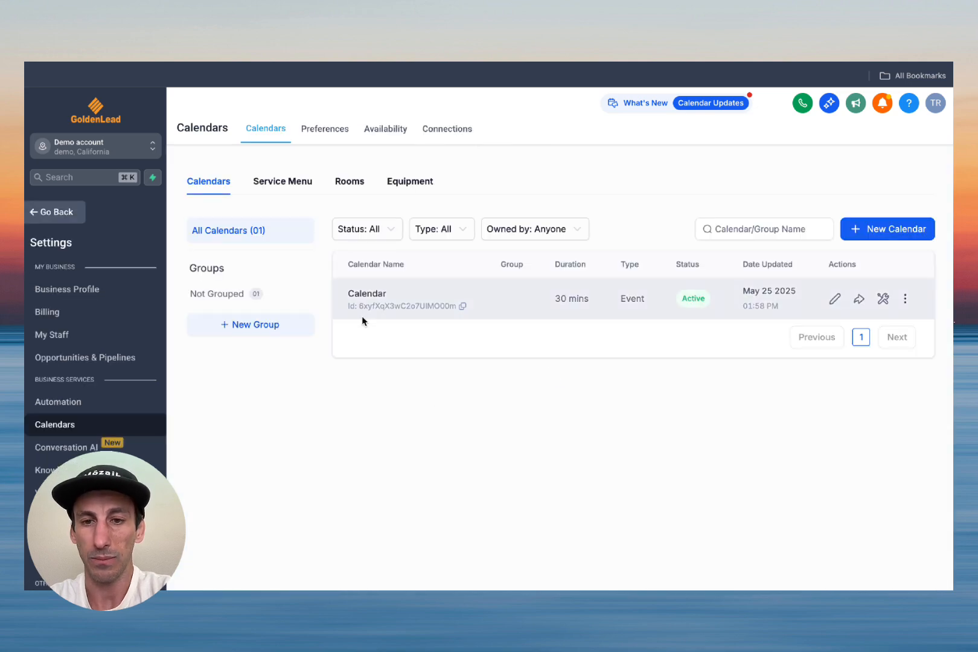
{"action": "left_click", "coordinate": [463, 307]}
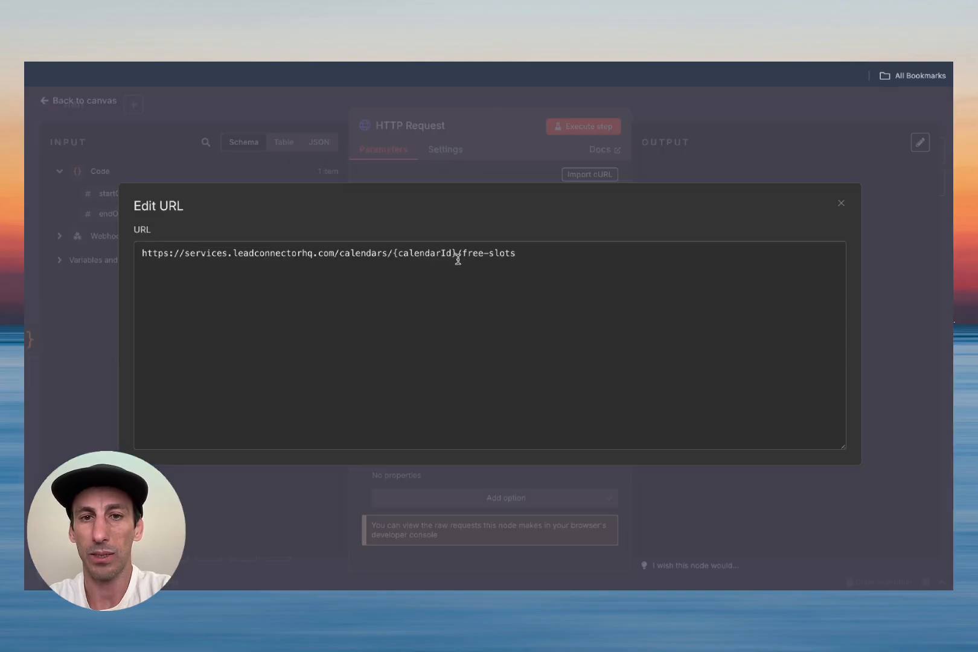
Step: Replace {calendarId} in the free-slots URL with the copied calendar ID
{"action": "left_click_drag", "start_coordinate": [458, 251], "coordinate": [392, 252]}
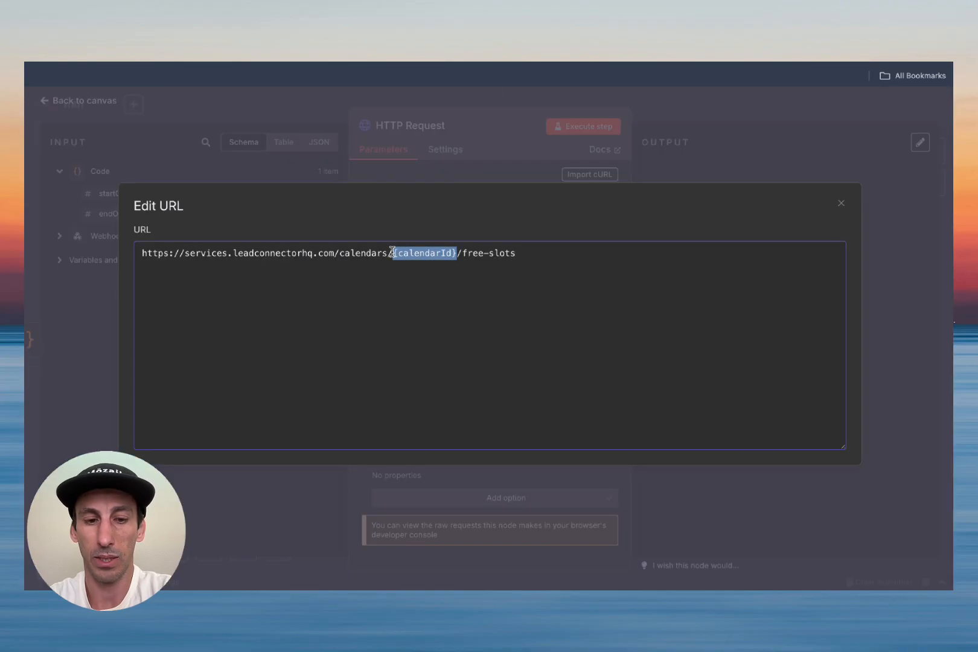
{"action": "key", "text": "ctrl+v"}
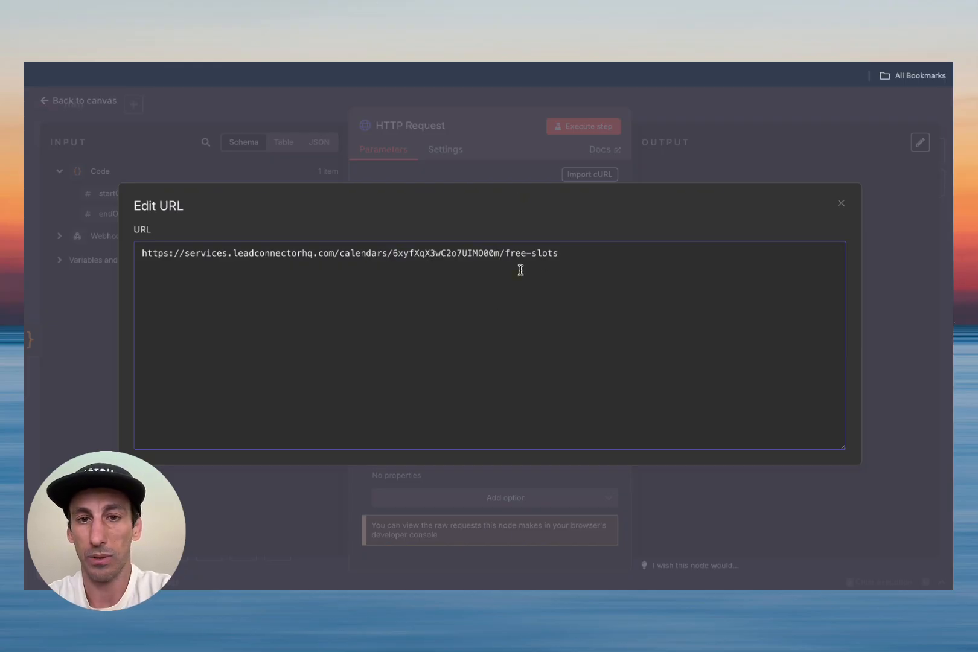
{"action": "left_click", "coordinate": [842, 203]}
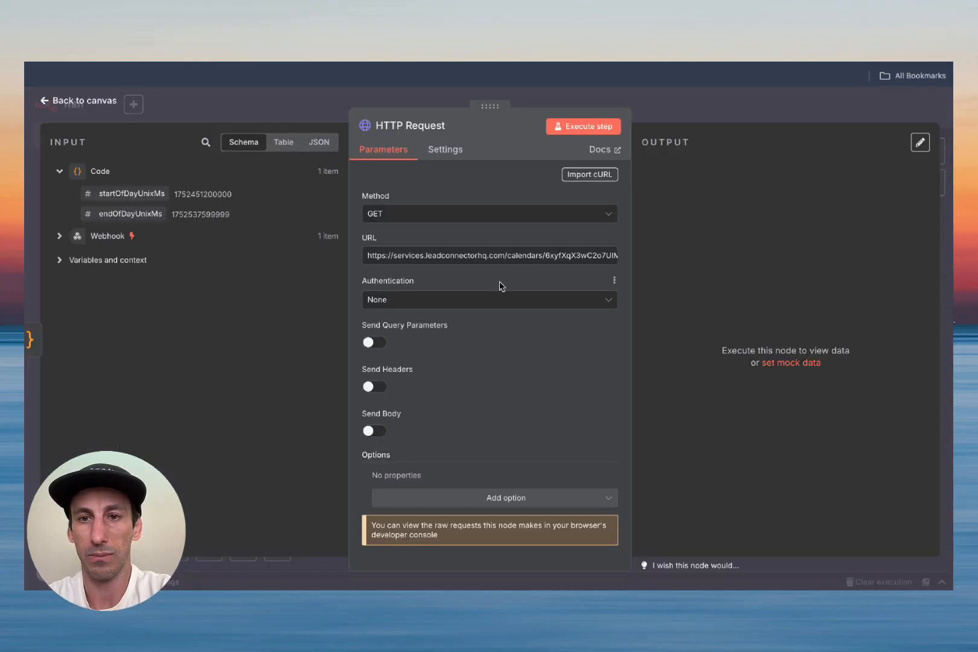
Step: Set authentication to Generic Credential Type with Header Auth and start a new credential
{"action": "left_click", "coordinate": [404, 308]}
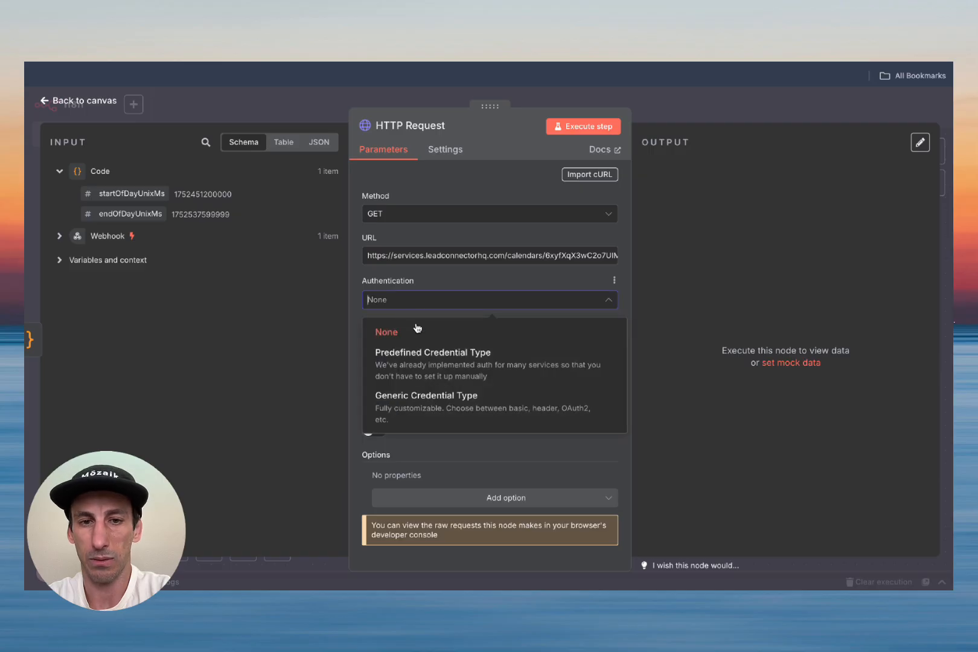
{"action": "left_click", "coordinate": [459, 411]}
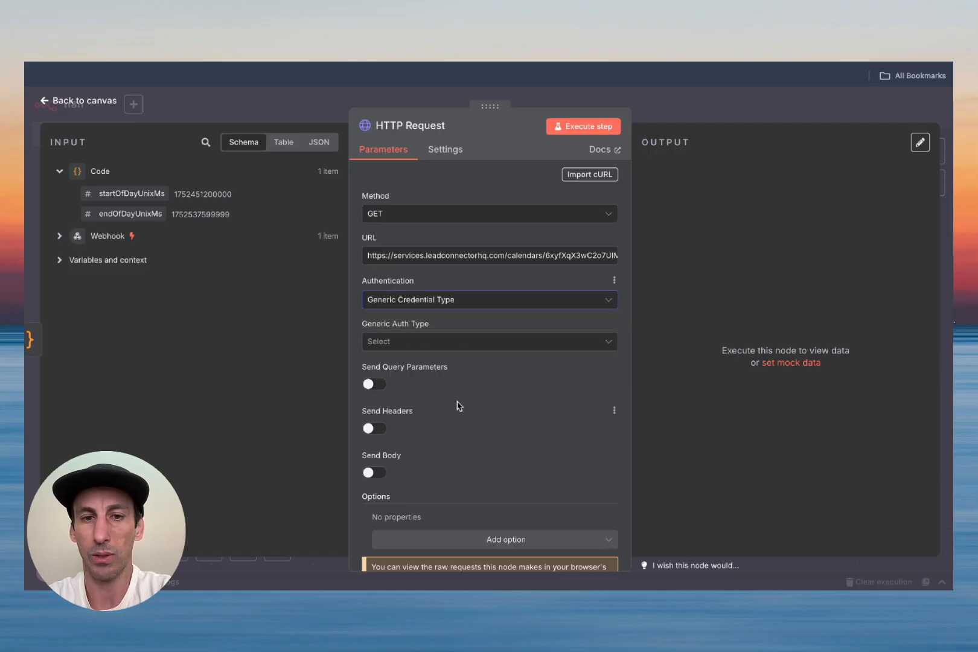
{"action": "left_click", "coordinate": [447, 346]}
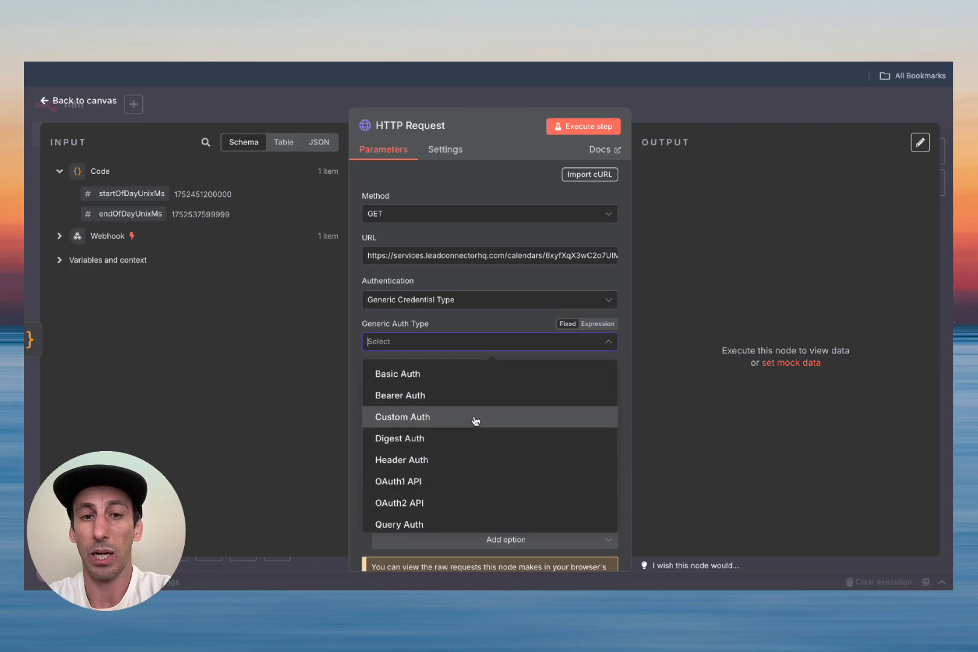
{"action": "left_click", "coordinate": [478, 462]}
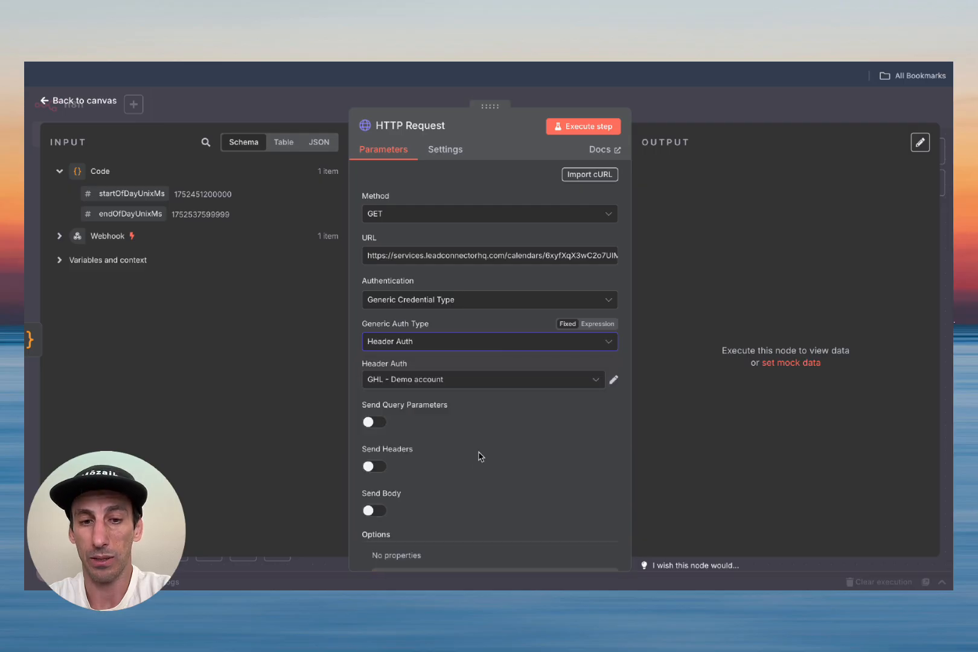
{"action": "left_click", "coordinate": [470, 386]}
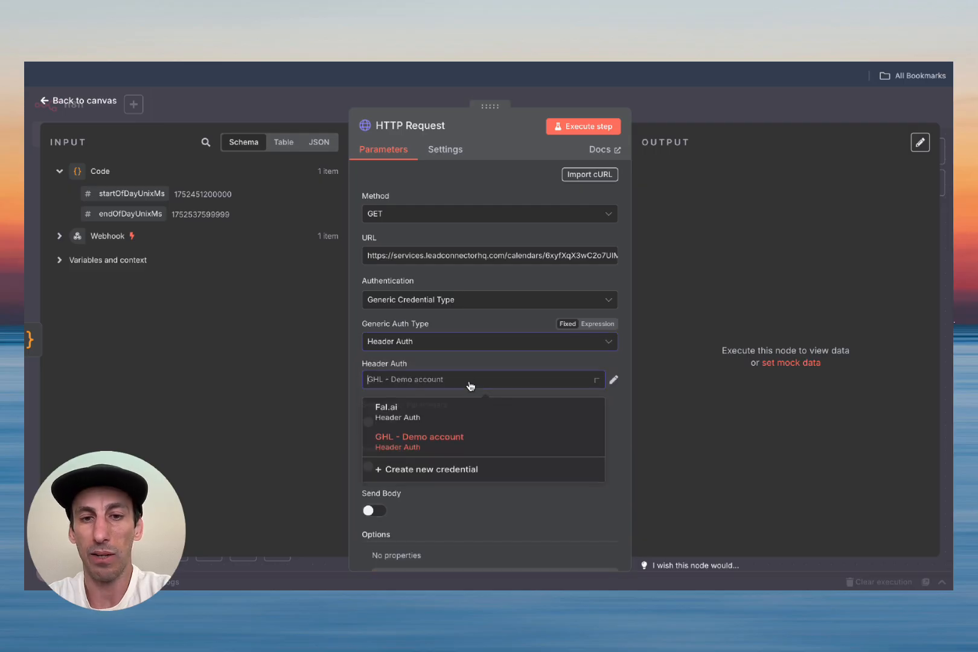
{"action": "left_click", "coordinate": [449, 477]}
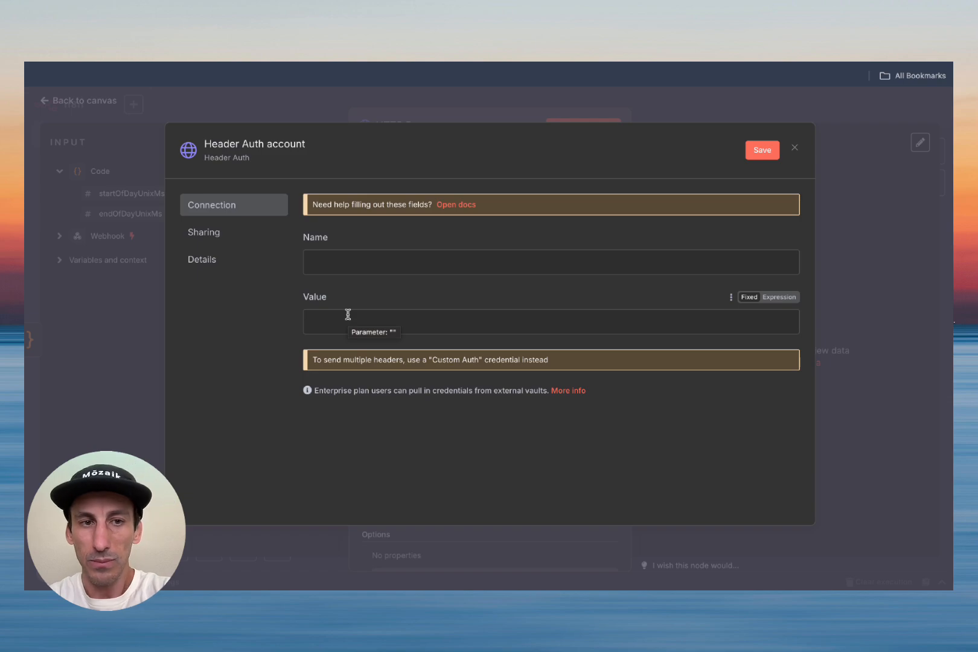
Step: Copy the Authorization header name from the Get Free Slots docs into the credential's Name
{"action": "left_click", "coordinate": [409, 62]}
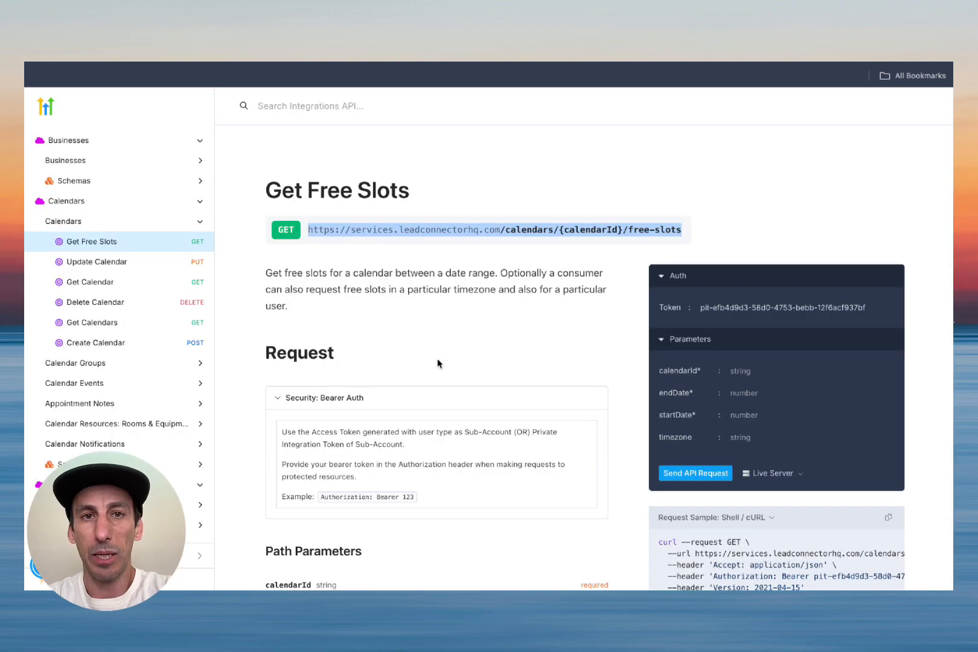
{"action": "scroll", "coordinate": [438, 363], "scroll_direction": "down", "scroll_amount": 10}
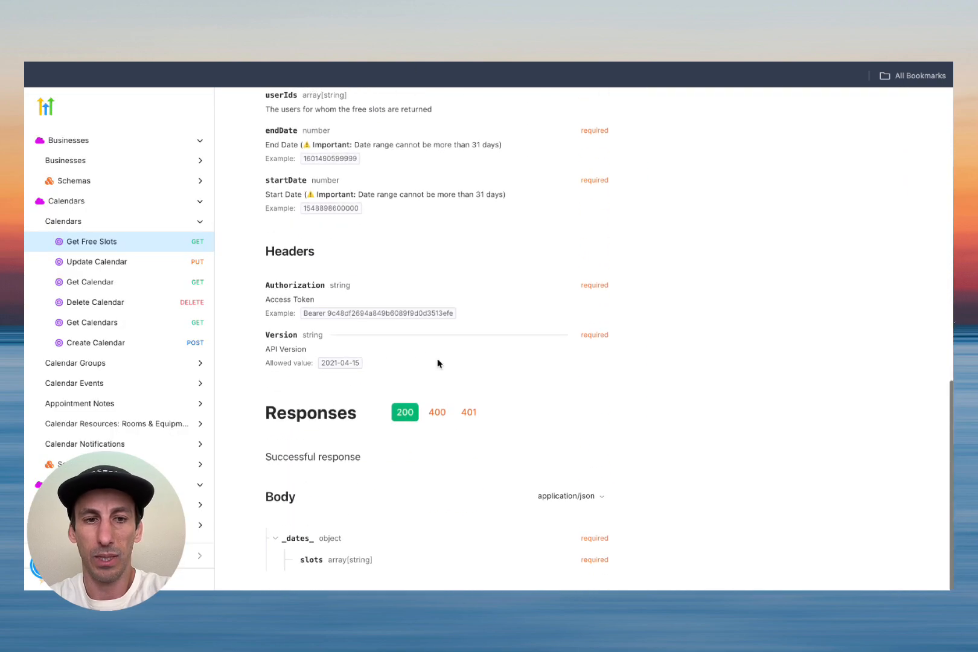
{"action": "double_click", "coordinate": [293, 288]}
{"action": "key", "text": "ctrl+c"}
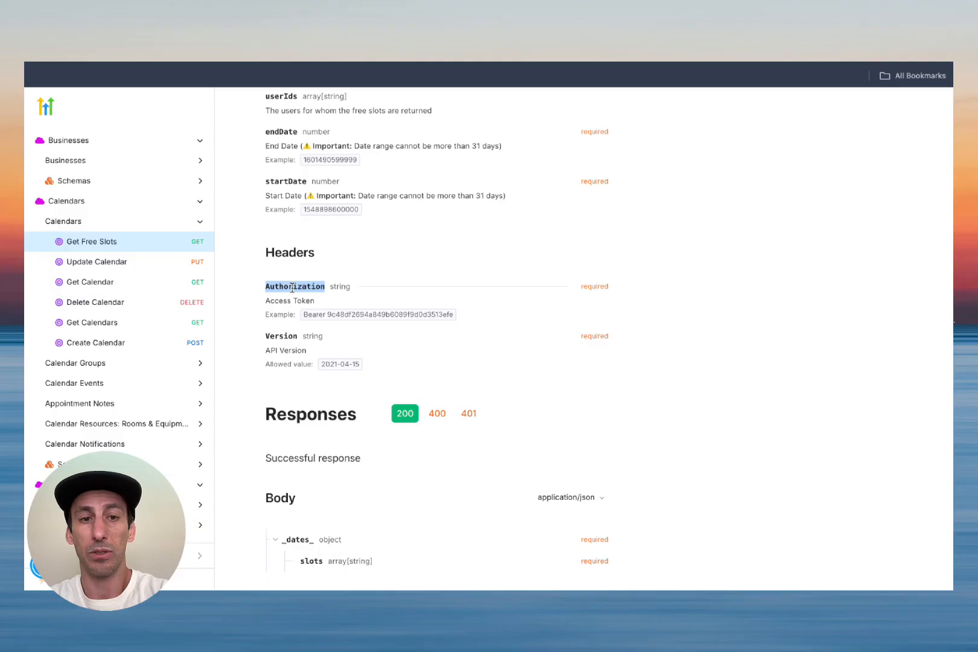
{"action": "left_click", "coordinate": [401, 63]}
{"action": "left_click", "coordinate": [387, 260]}
{"action": "key", "text": "ctrl+v"}
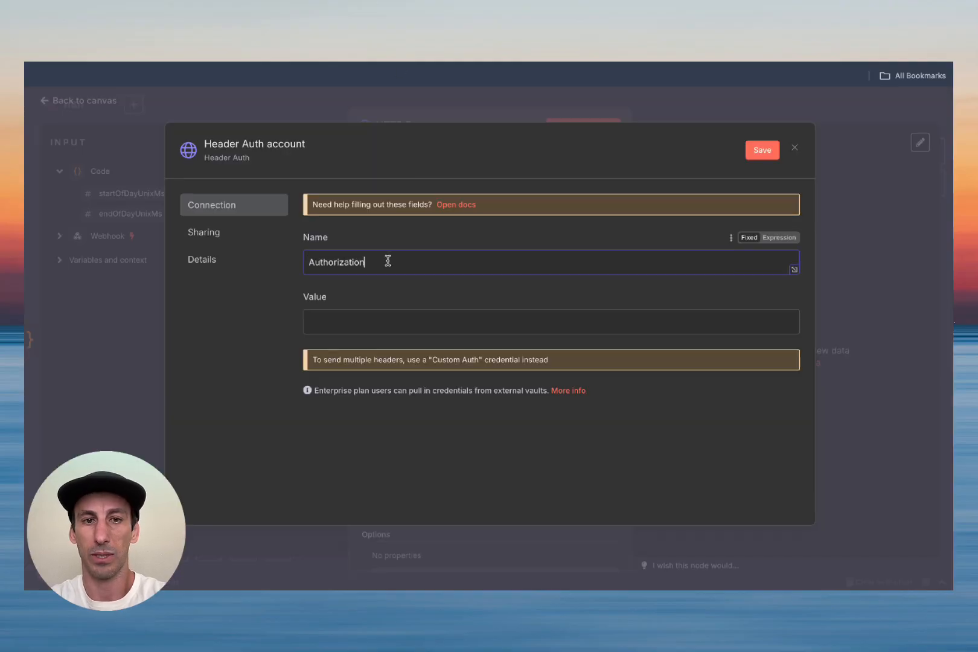
Step: Check the docs' Bearer token example for the credential's header value
{"action": "left_click", "coordinate": [358, 329]}
{"action": "left_click", "coordinate": [436, 63]}
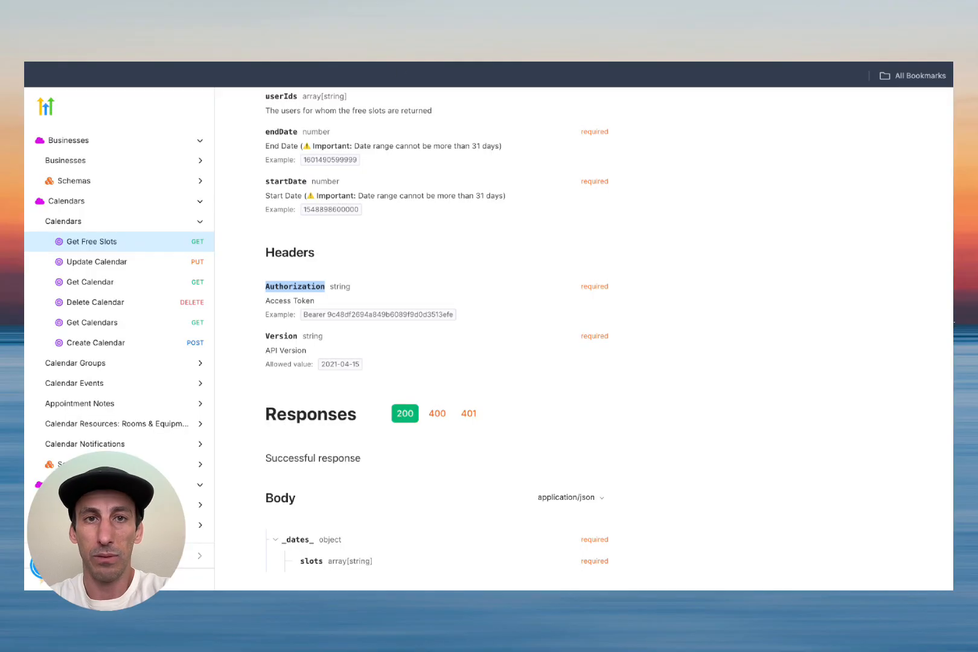
{"action": "double_click", "coordinate": [362, 315]}
{"action": "left_click", "coordinate": [362, 315]}
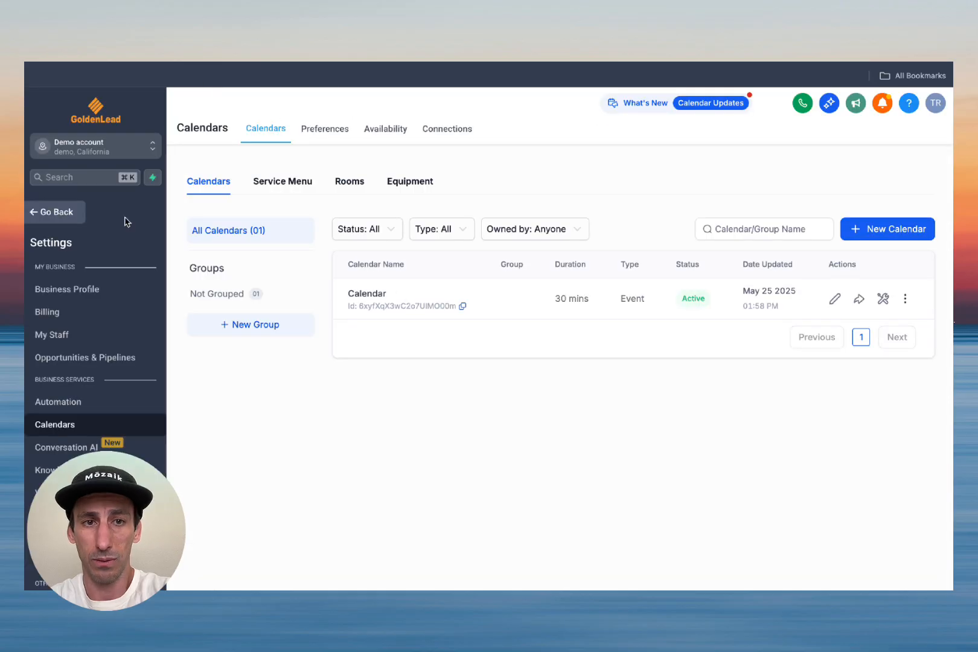
{"action": "scroll", "coordinate": [83, 380], "scroll_direction": "down", "scroll_amount": 5}
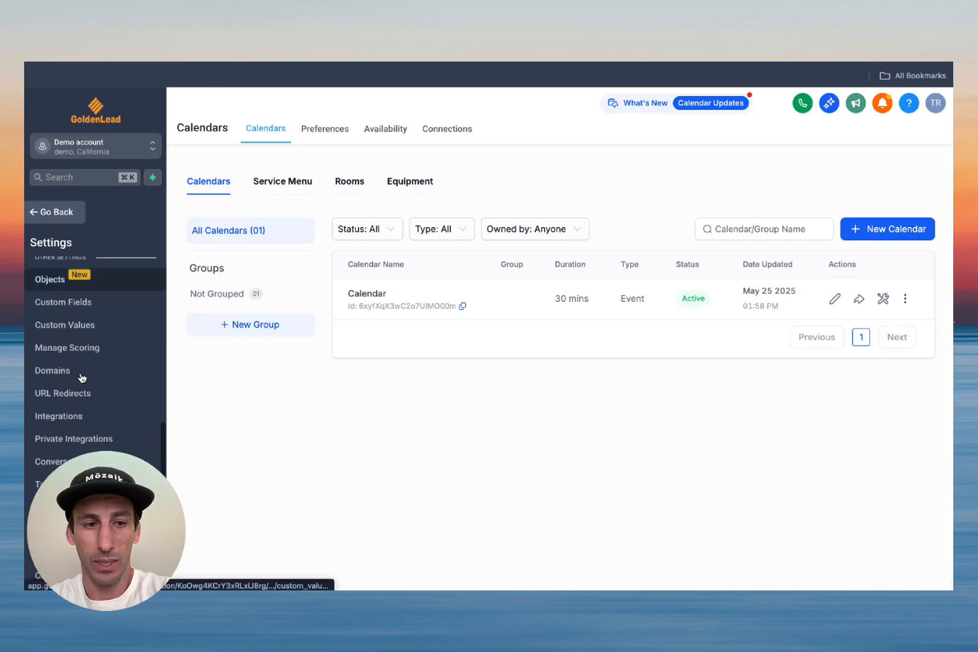
Step: Start a new GoHighLevel private integration and enter its name
{"action": "left_click", "coordinate": [68, 439]}
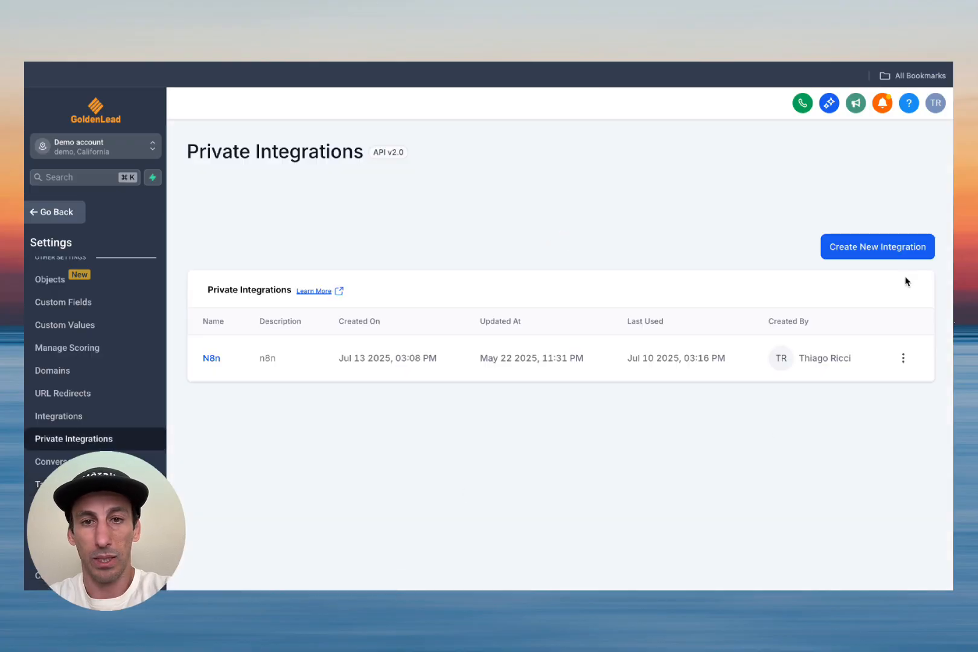
{"action": "left_click", "coordinate": [874, 253]}
{"action": "left_click", "coordinate": [479, 374]}
{"action": "type", "text": "video dem"}
{"action": "key", "text": "BackSpace"}
{"action": "type", "text": "demo"}
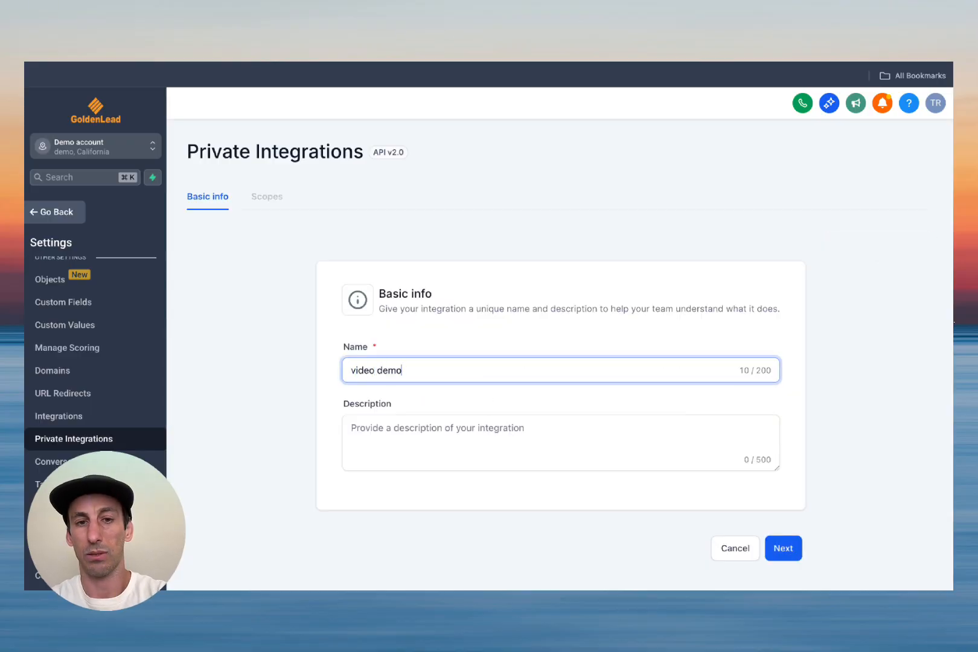
{"action": "left_click", "coordinate": [785, 549]}
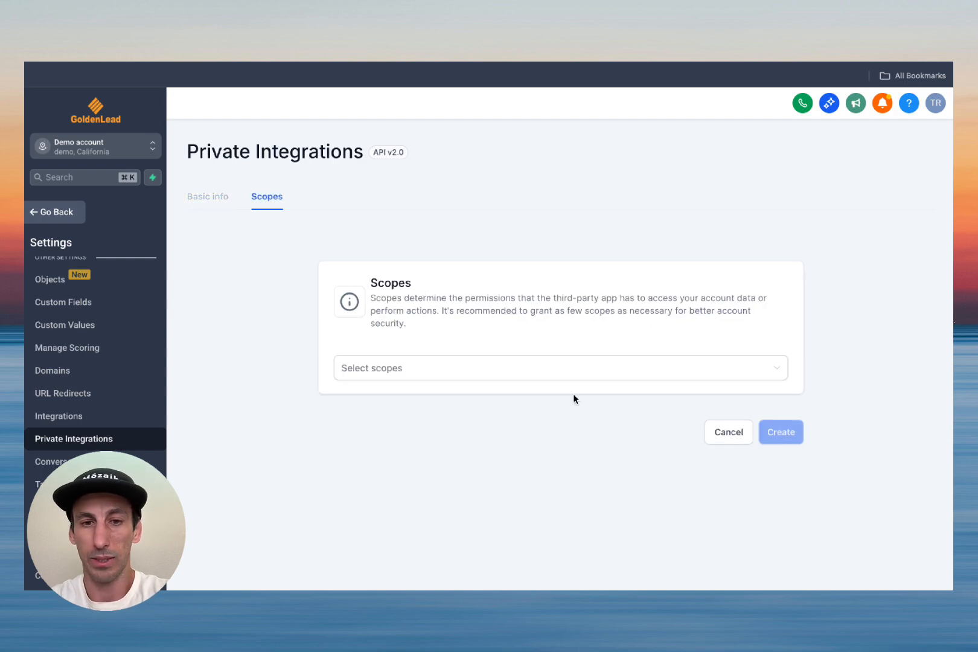
Step: Grant View and Edit scopes for Calendars, Calendar Events, Calendar Groups and Contacts
{"action": "left_click", "coordinate": [518, 371]}
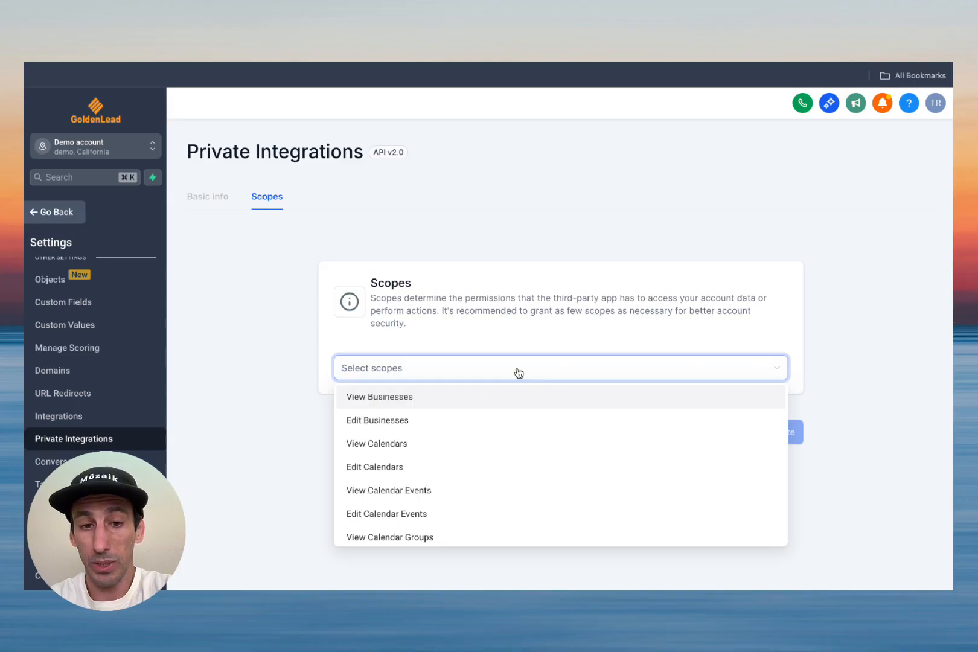
{"action": "left_click", "coordinate": [440, 442]}
{"action": "left_click", "coordinate": [430, 465]}
{"action": "scroll", "coordinate": [430, 462], "scroll_direction": "down", "scroll_amount": 1}
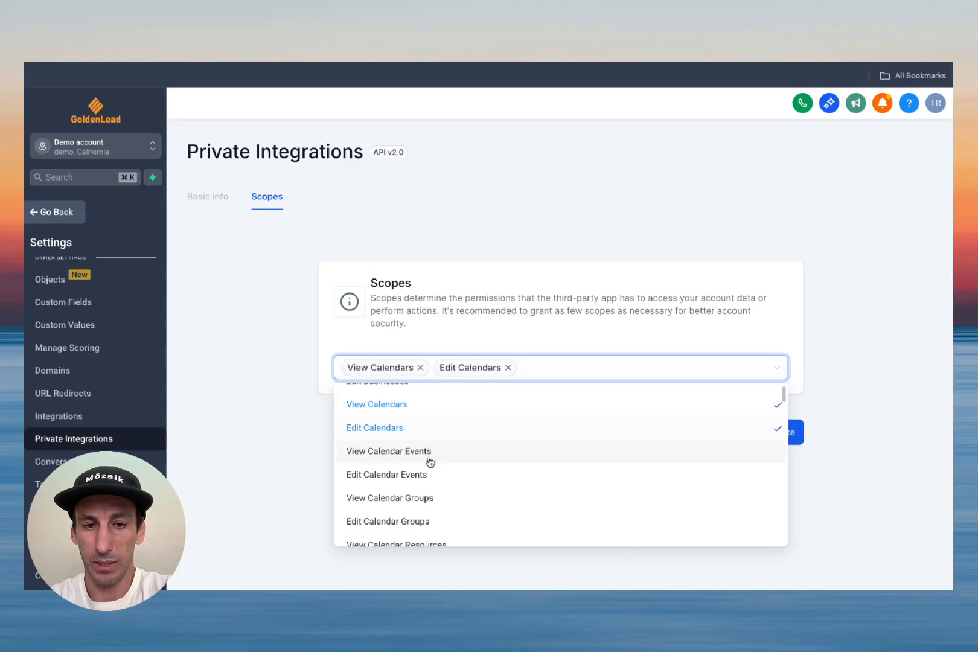
{"action": "left_click", "coordinate": [430, 461]}
{"action": "left_click", "coordinate": [431, 483]}
{"action": "left_click", "coordinate": [429, 504]}
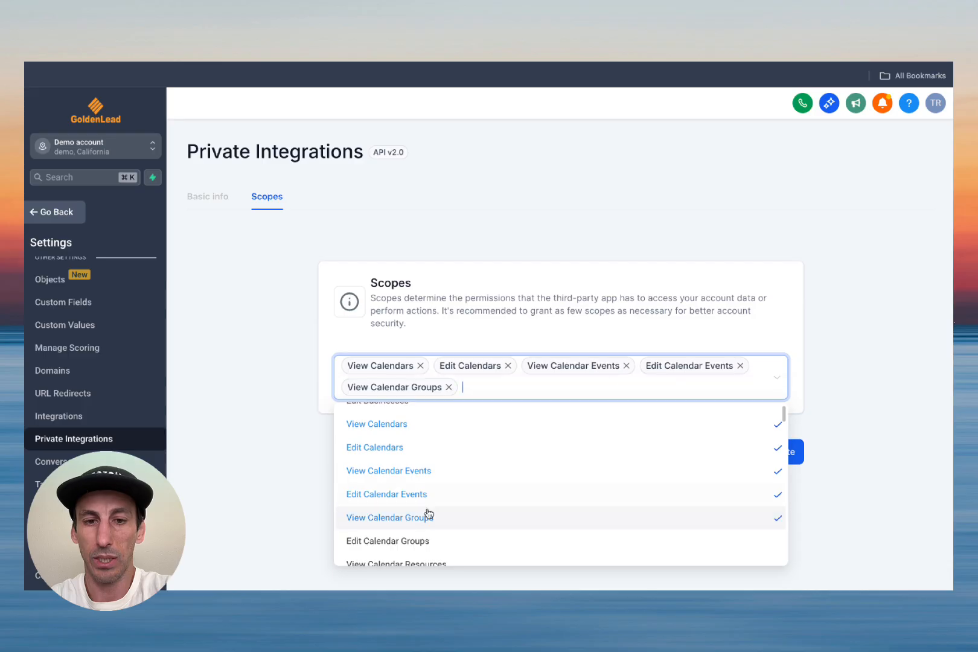
{"action": "left_click", "coordinate": [427, 540]}
{"action": "scroll", "coordinate": [503, 460], "scroll_direction": "down", "scroll_amount": 2}
{"action": "scroll", "coordinate": [576, 477], "scroll_direction": "down", "scroll_amount": 4}
{"action": "scroll", "coordinate": [577, 477], "scroll_direction": "down", "scroll_amount": 4}
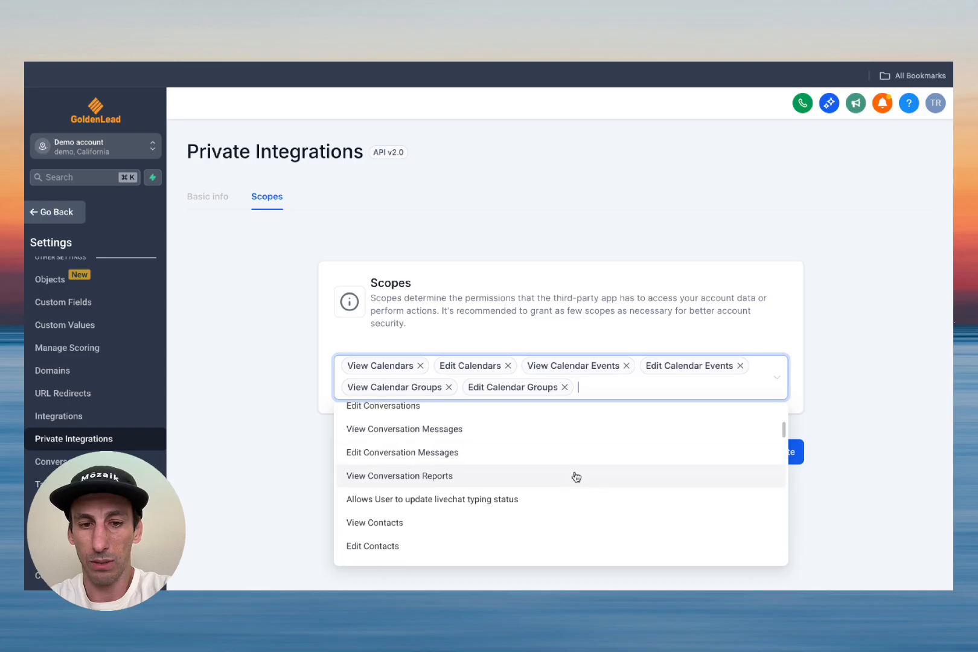
{"action": "left_click", "coordinate": [459, 512]}
{"action": "left_click", "coordinate": [438, 539]}
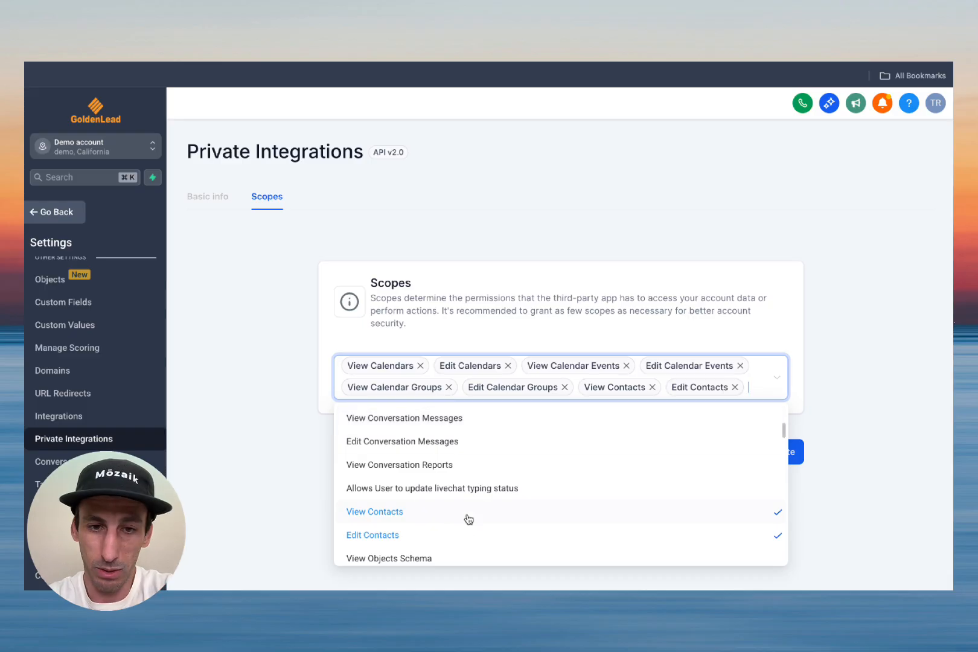
Step: Create the private integration and copy its access token
{"action": "left_click", "coordinate": [848, 365]}
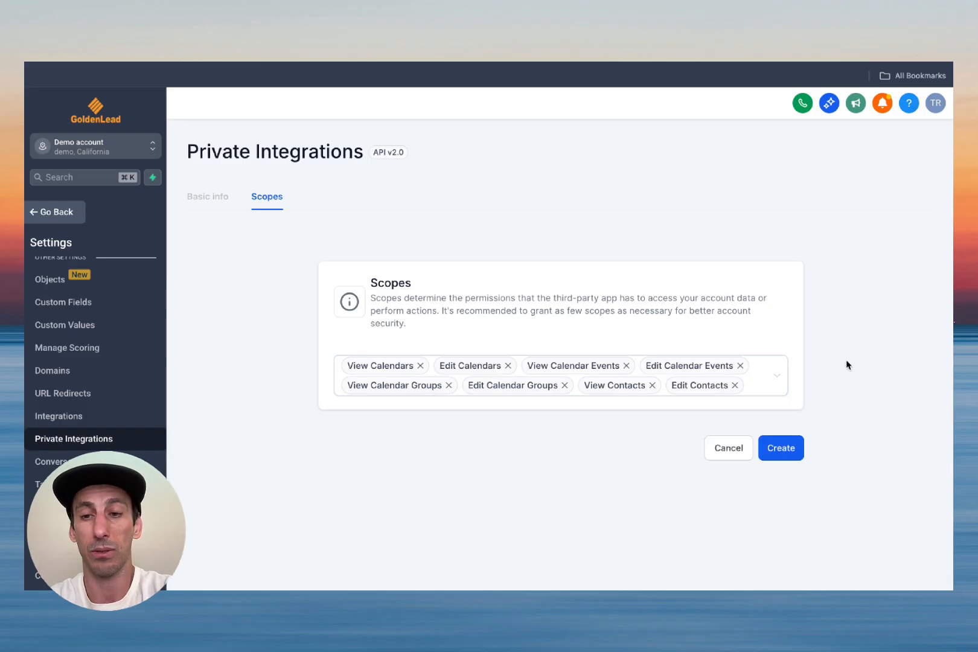
{"action": "left_click", "coordinate": [787, 461]}
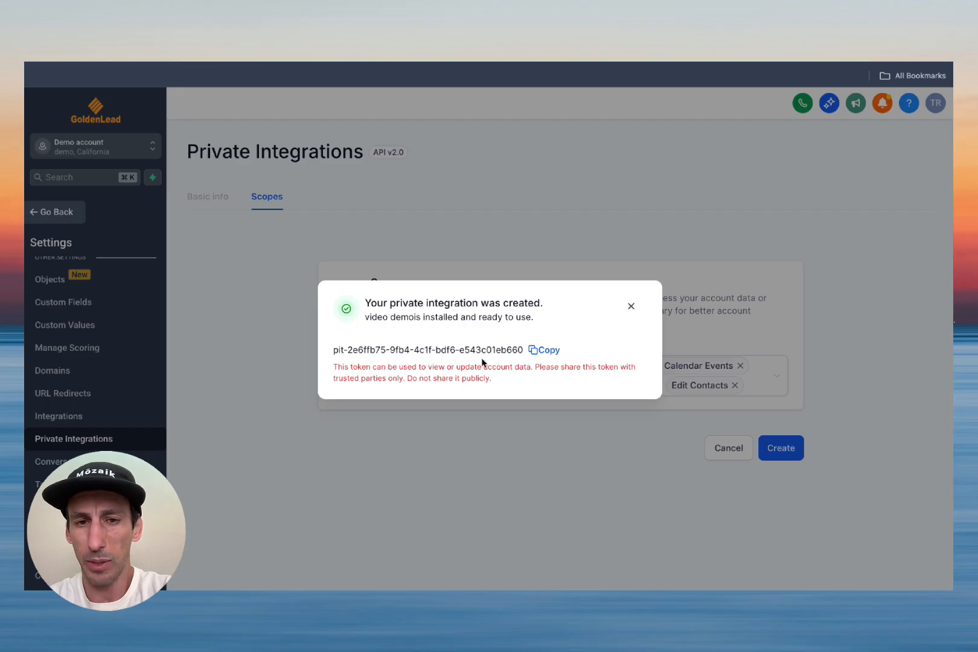
{"action": "left_click", "coordinate": [546, 350]}
{"action": "left_click", "coordinate": [547, 351]}
{"action": "left_click", "coordinate": [547, 351]}
{"action": "left_click", "coordinate": [547, 351]}
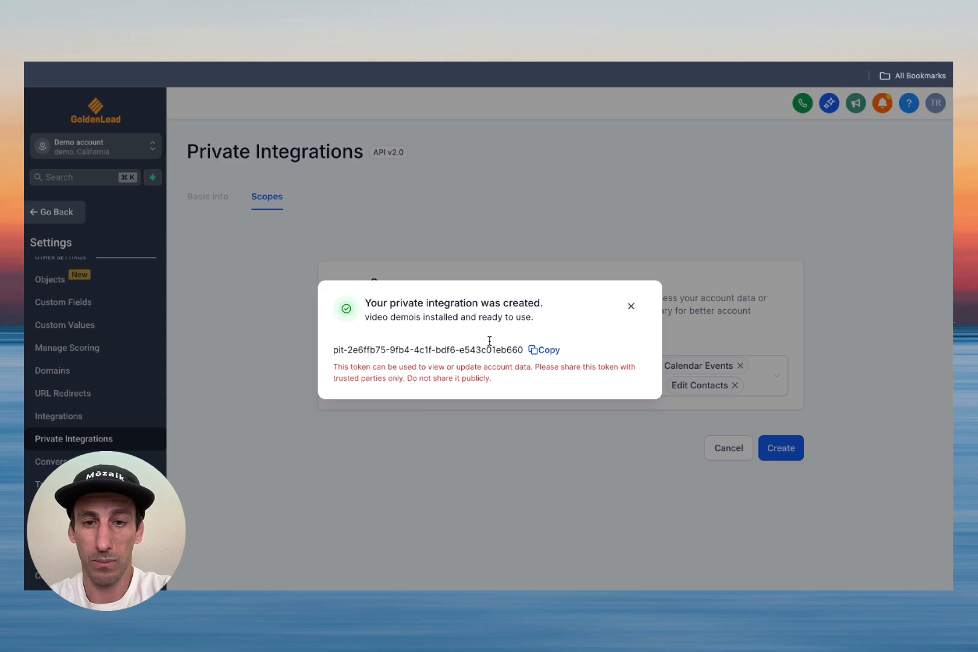
Step: Paste the access token as the Authorization value and save the credential renamed to demo video
{"action": "left_click", "coordinate": [631, 307]}
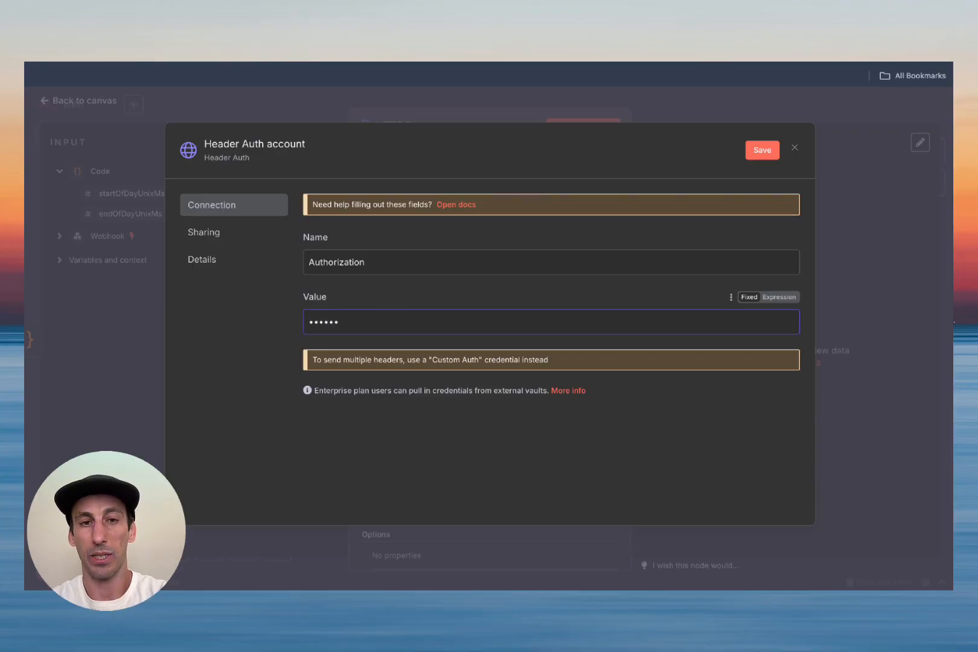
{"action": "key", "text": "ctrl+v"}
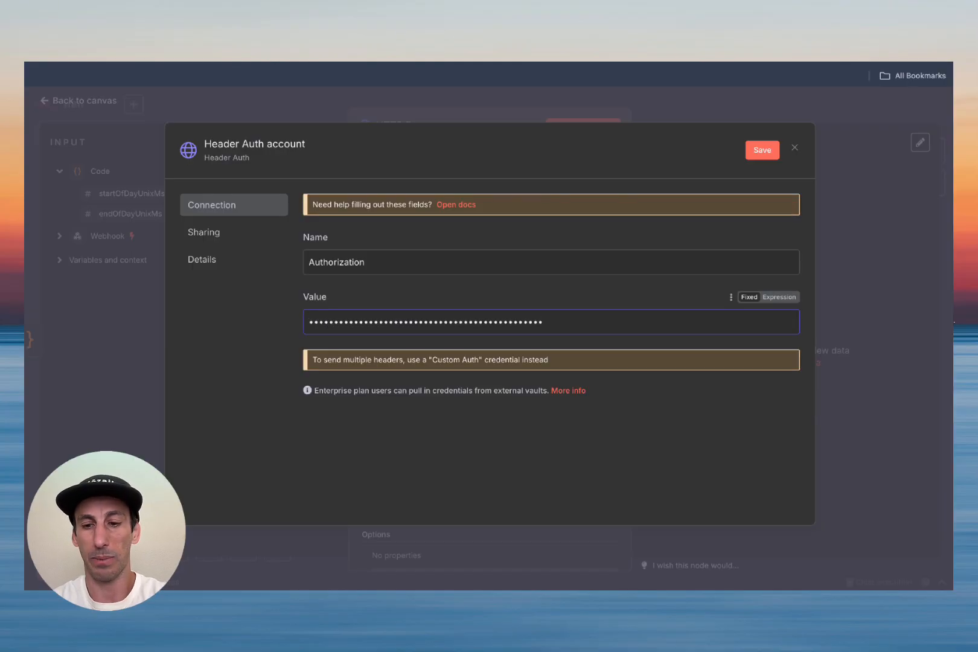
{"action": "left_click", "coordinate": [761, 152]}
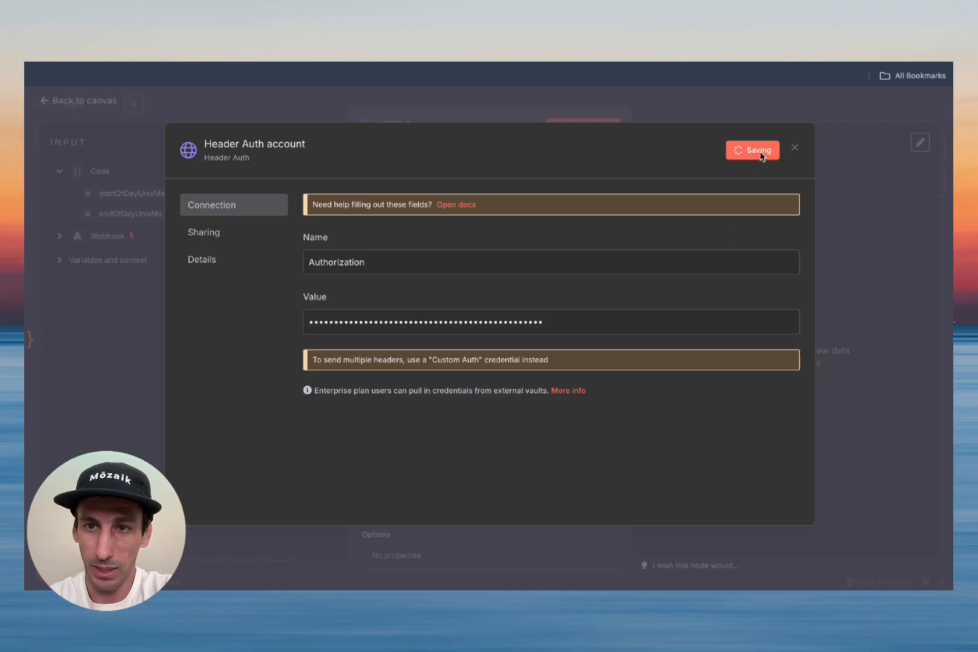
{"action": "left_click", "coordinate": [277, 143]}
{"action": "type", "text": "demo v"}
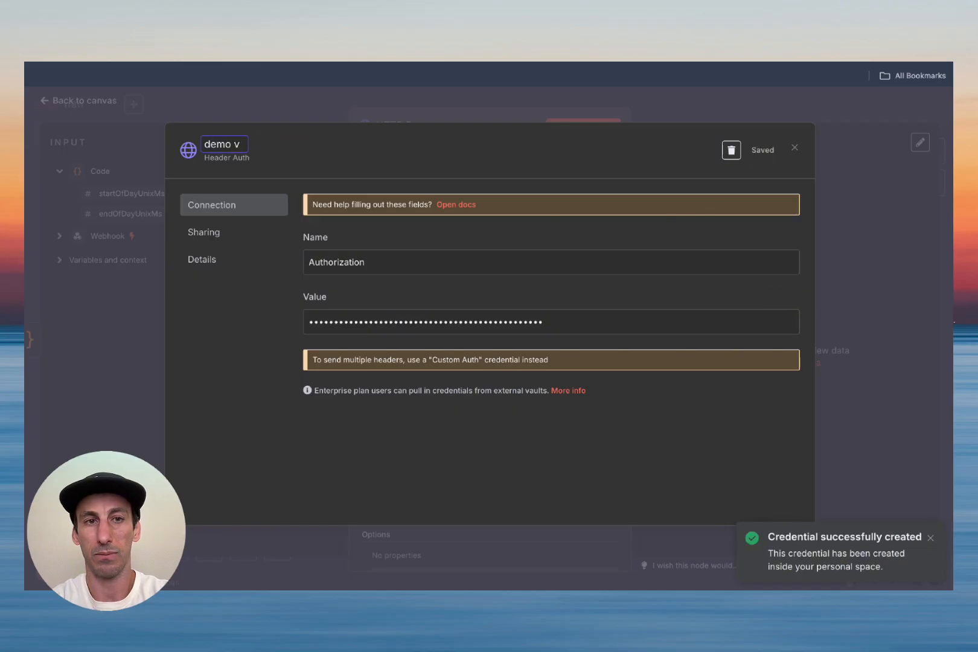
{"action": "type", "text": "deideo"}
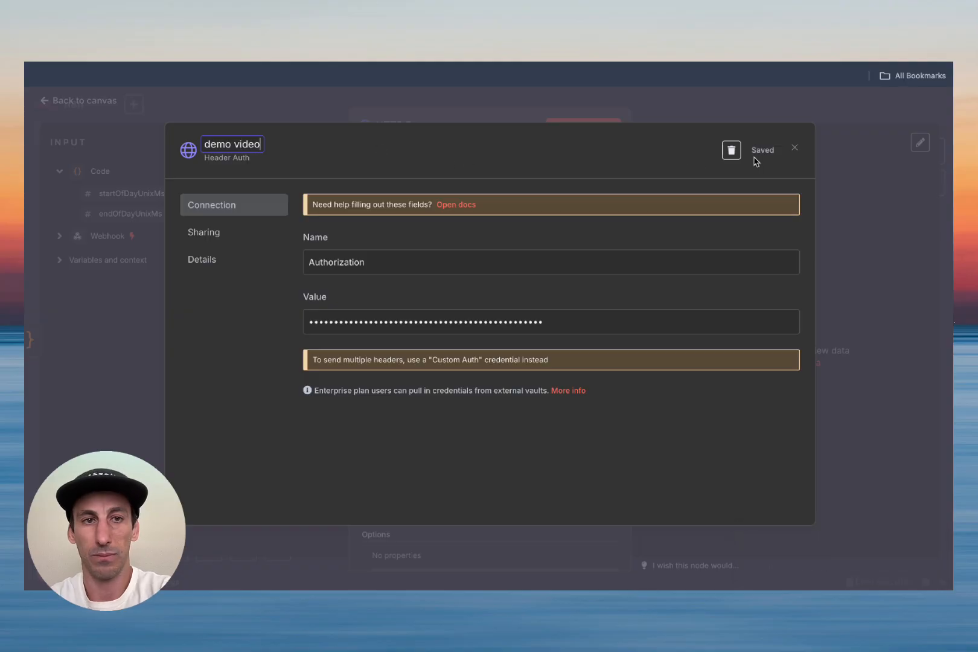
{"action": "key", "text": "Return"}
{"action": "left_click", "coordinate": [765, 157]}
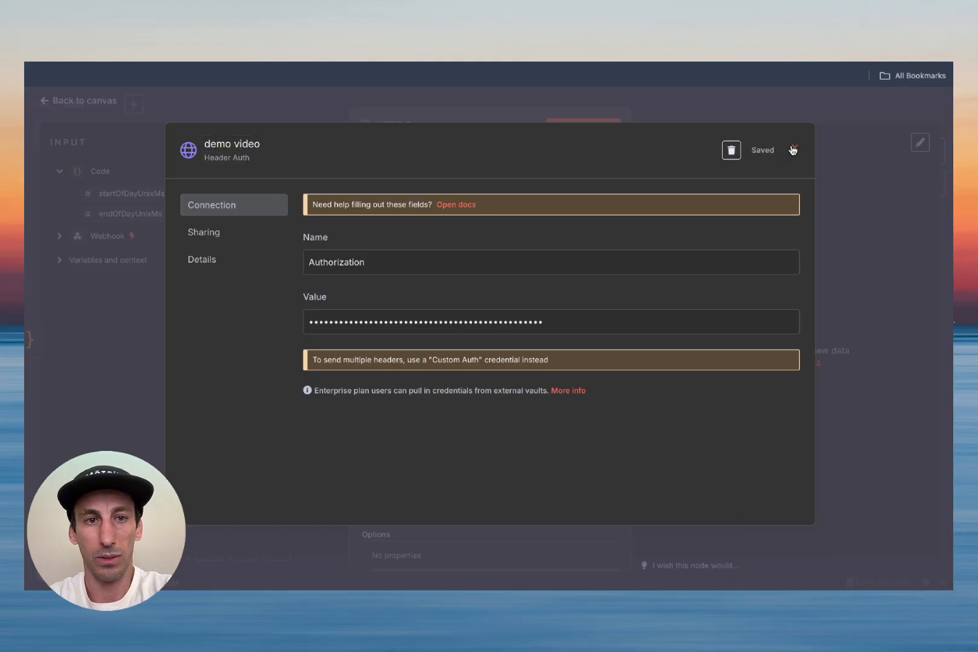
{"action": "left_click", "coordinate": [795, 147]}
{"action": "scroll", "coordinate": [432, 352], "scroll_direction": "down", "scroll_amount": 2}
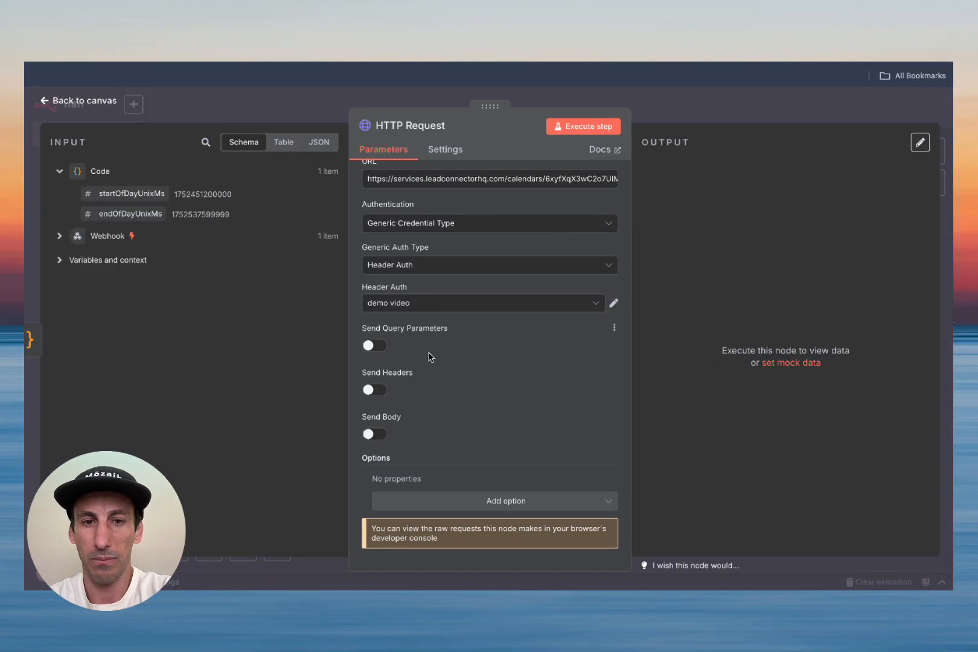
Step: Turn on Send Headers and add a header named Version, copied from the API docs
{"action": "key", "text": "ctrl+Tab"}
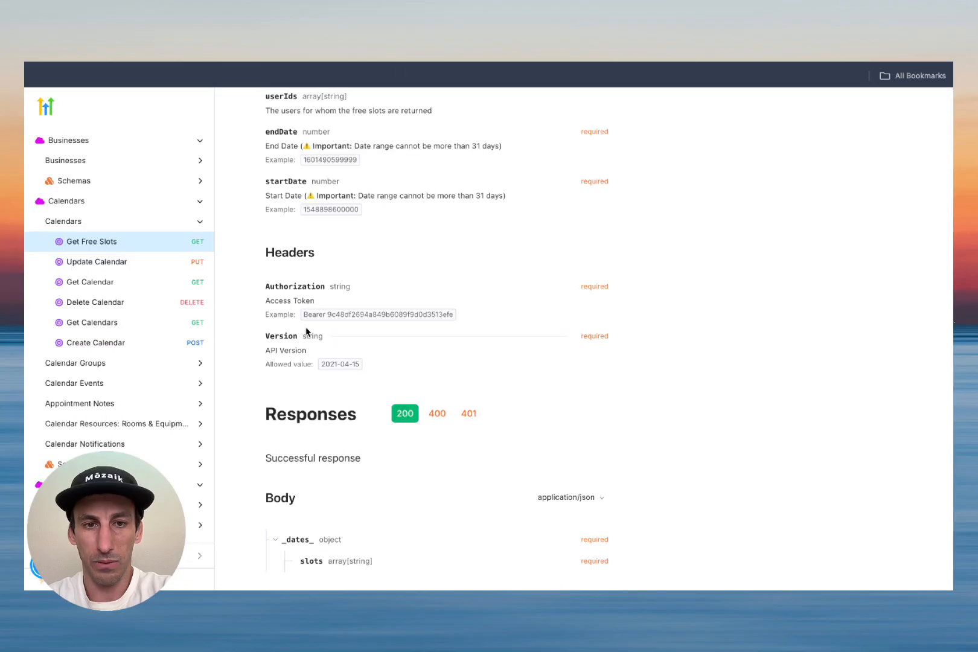
{"action": "left_click_drag", "start_coordinate": [260, 290], "coordinate": [348, 360]}
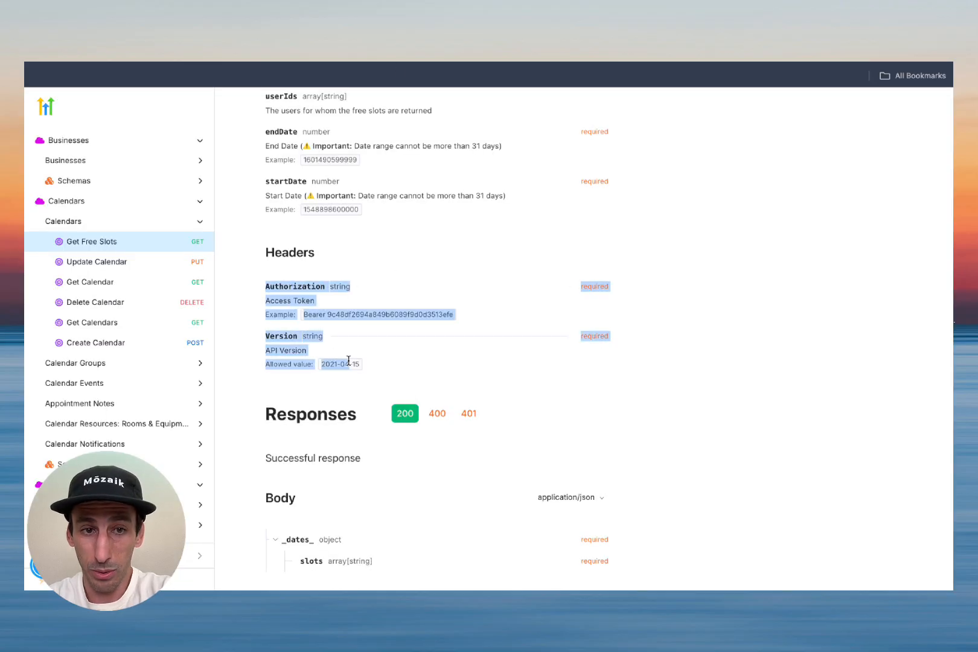
{"action": "double_click", "coordinate": [346, 315]}
{"action": "double_click", "coordinate": [276, 334]}
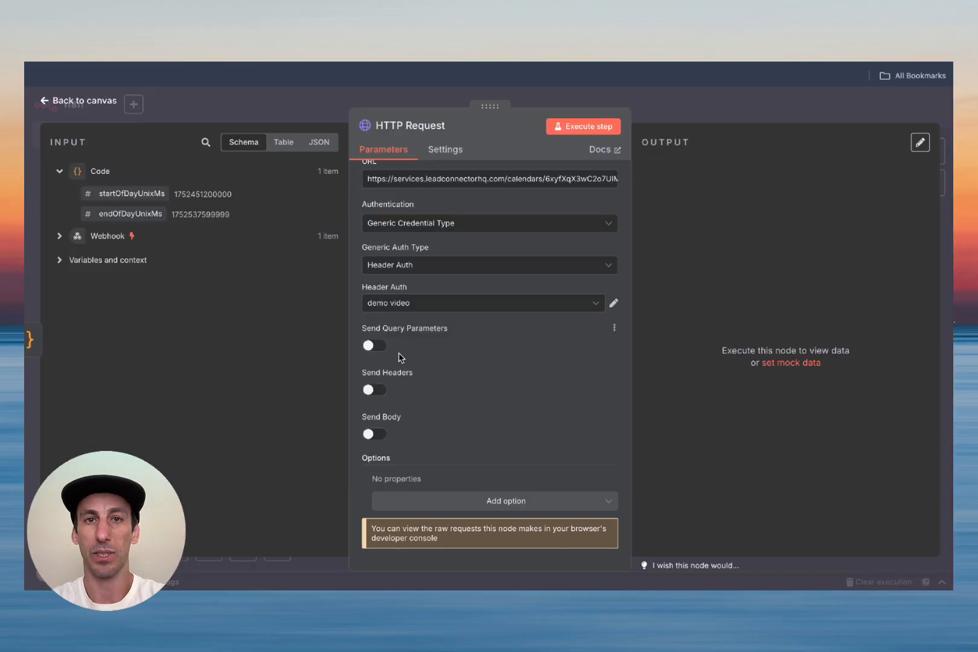
{"action": "left_click", "coordinate": [374, 390]}
{"action": "scroll", "coordinate": [454, 401], "scroll_direction": "down", "scroll_amount": 5}
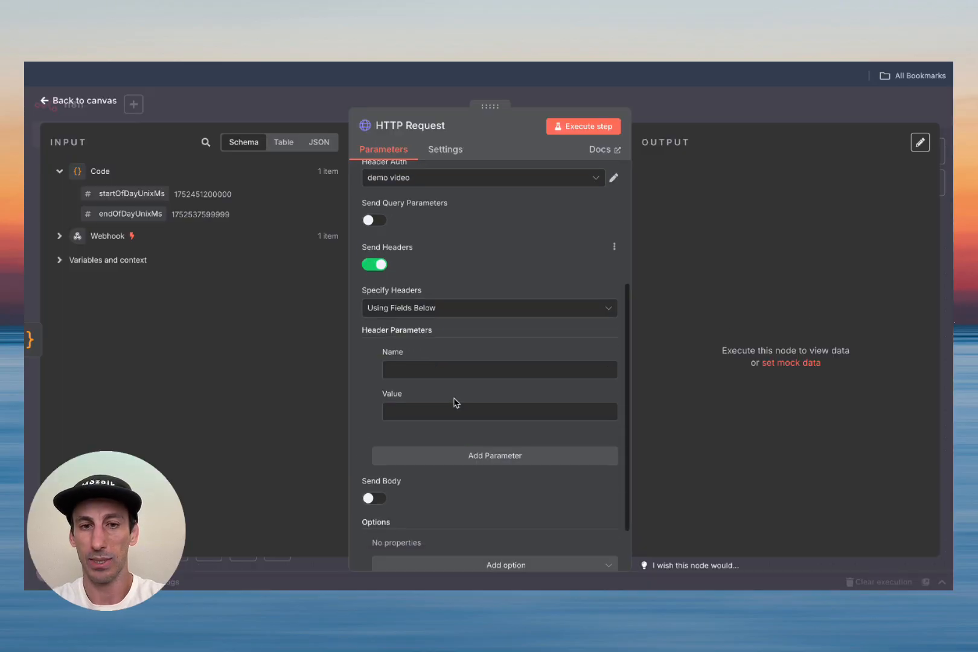
{"action": "left_click", "coordinate": [410, 306]}
{"action": "key", "text": "ctrl+v"}
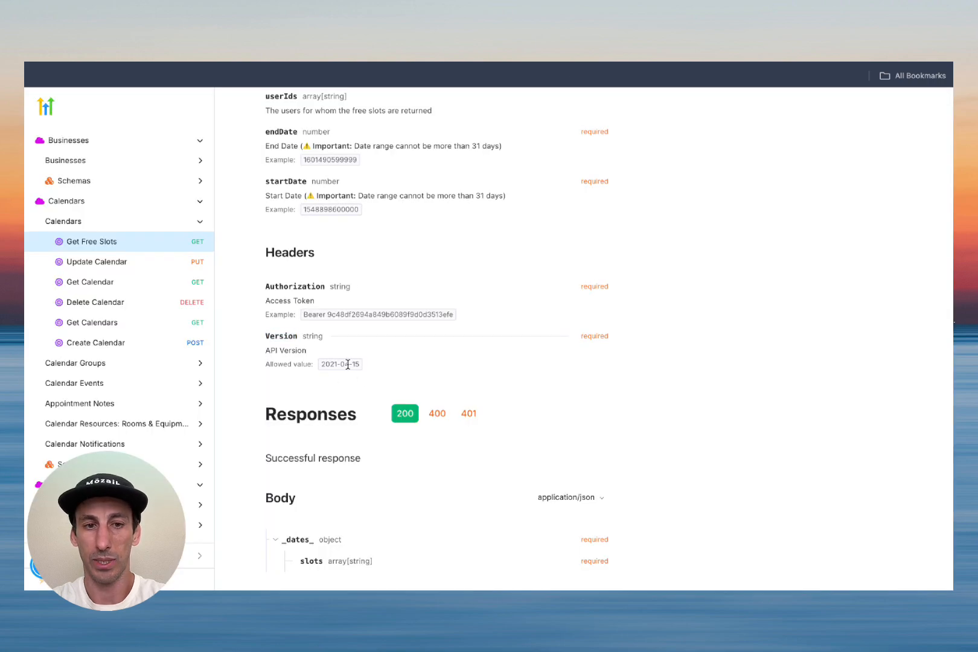
Step: Set the Version header value to 2021-04-15, taken from the docs
{"action": "double_click", "coordinate": [348, 365]}
{"action": "key", "text": "ctrl+c"}
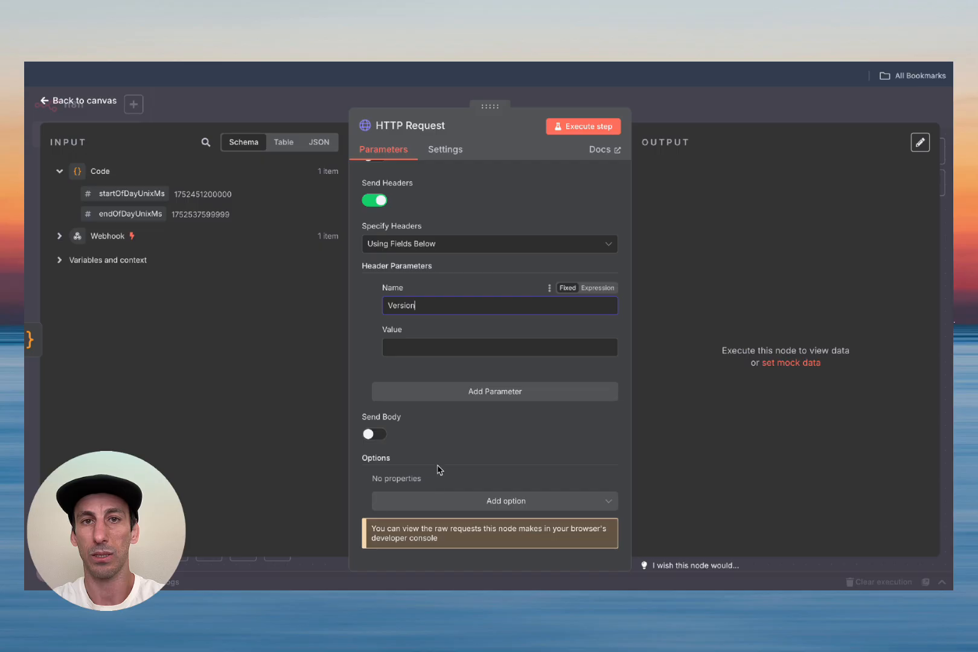
{"action": "left_click", "coordinate": [426, 347]}
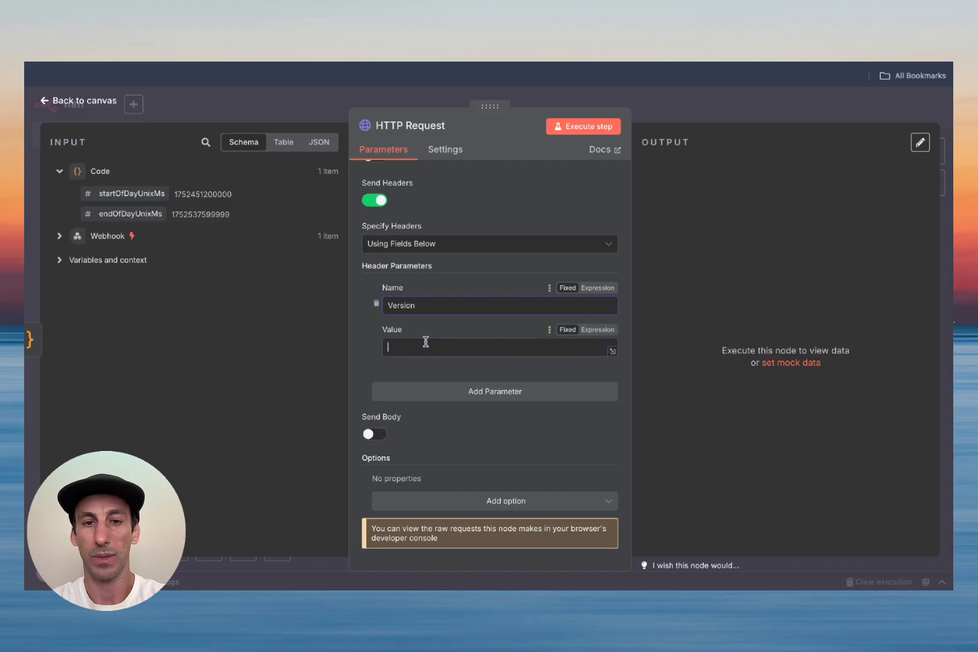
{"action": "key", "text": "ctrl+v"}
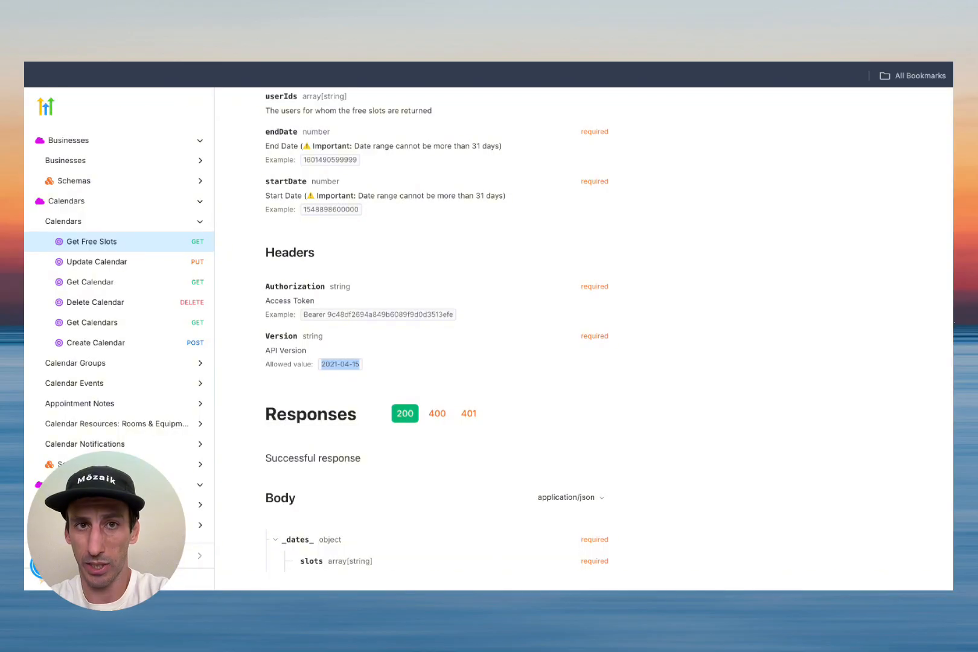
{"action": "left_click", "coordinate": [452, 393]}
{"action": "scroll", "coordinate": [424, 248], "scroll_direction": "up", "scroll_amount": 3}
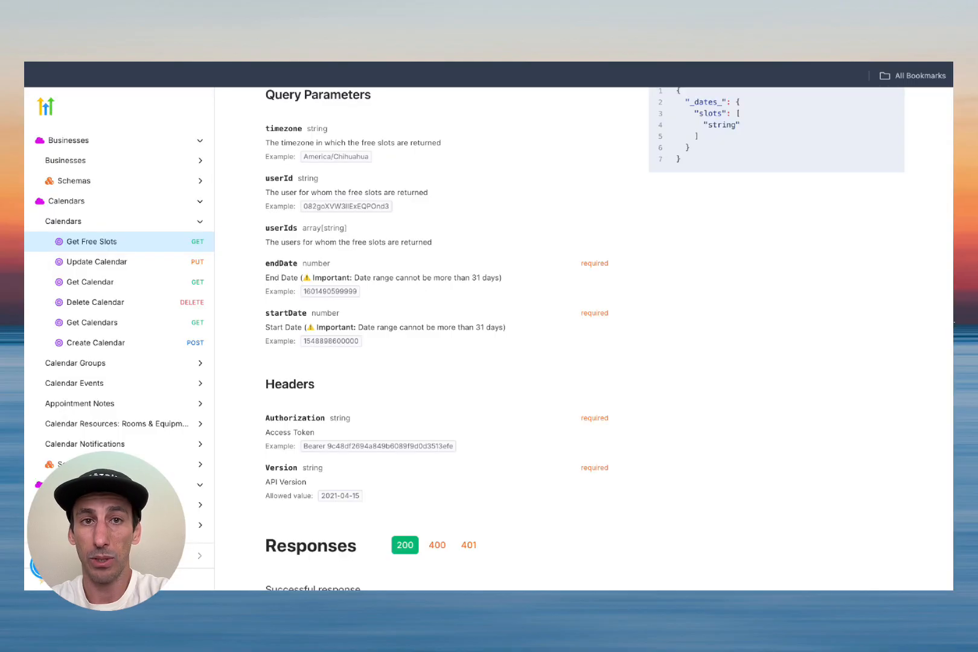
{"action": "scroll", "coordinate": [315, 295], "scroll_direction": "up", "scroll_amount": 1}
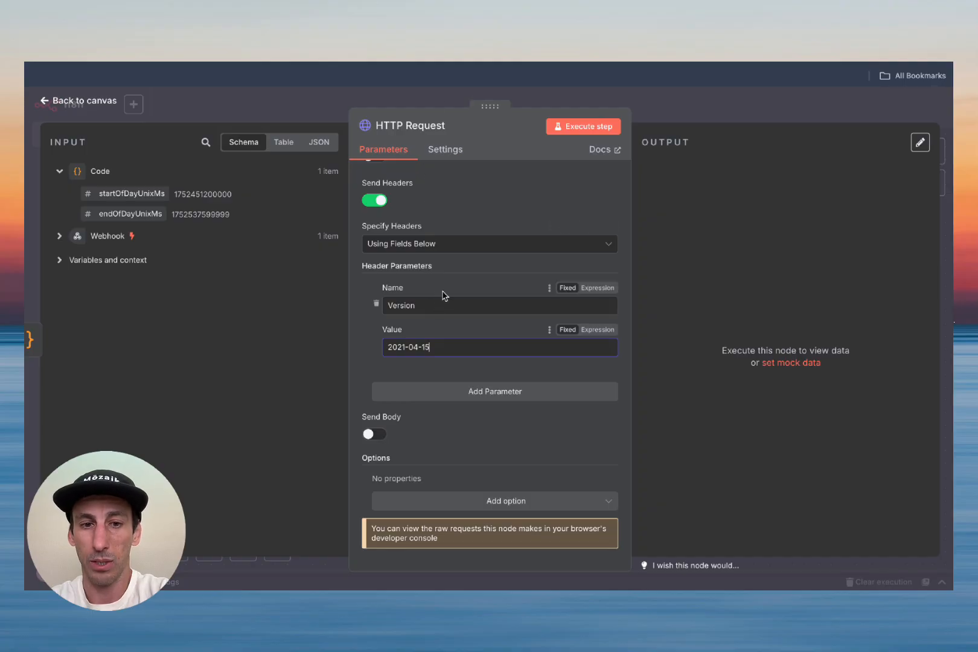
{"action": "scroll", "coordinate": [434, 298], "scroll_direction": "up", "scroll_amount": 1}
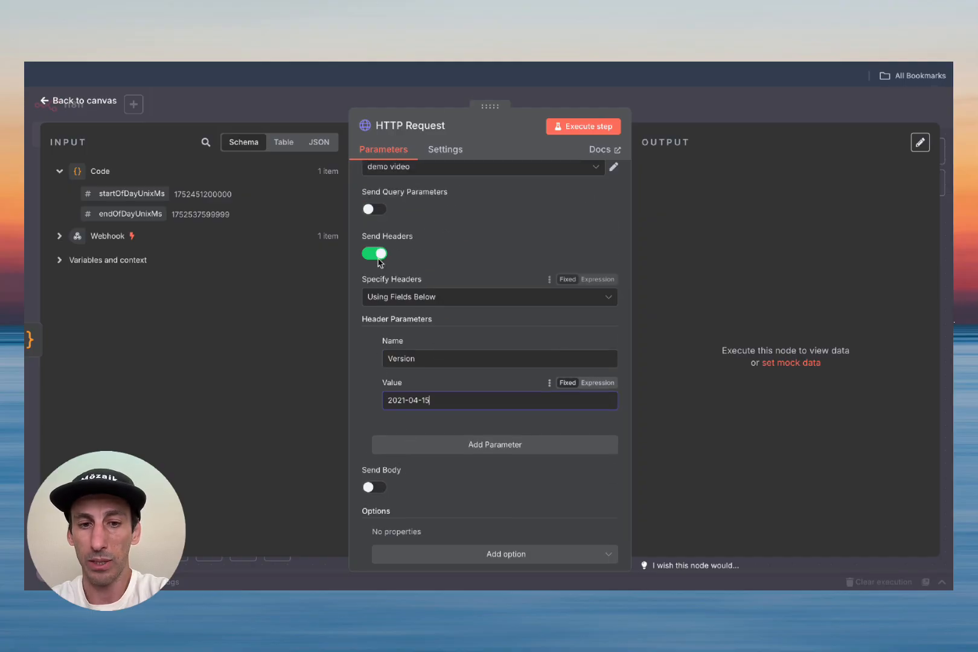
Step: Turn on Send Query Parameters using JSON and expand the JSON editor
{"action": "left_click", "coordinate": [383, 213]}
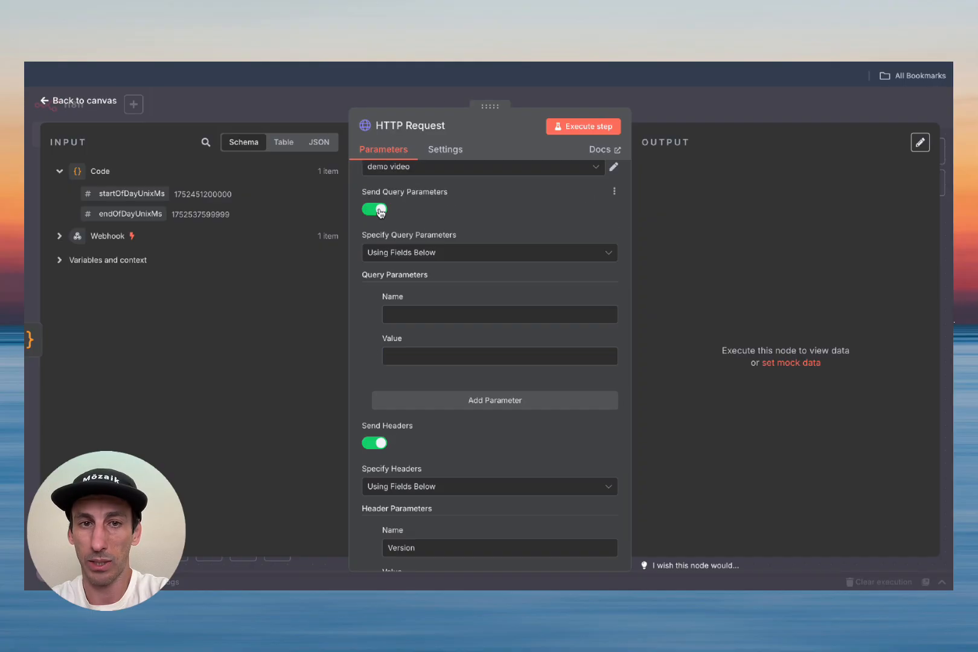
{"action": "left_click", "coordinate": [447, 254]}
{"action": "left_click", "coordinate": [434, 306]}
{"action": "left_click", "coordinate": [432, 301]}
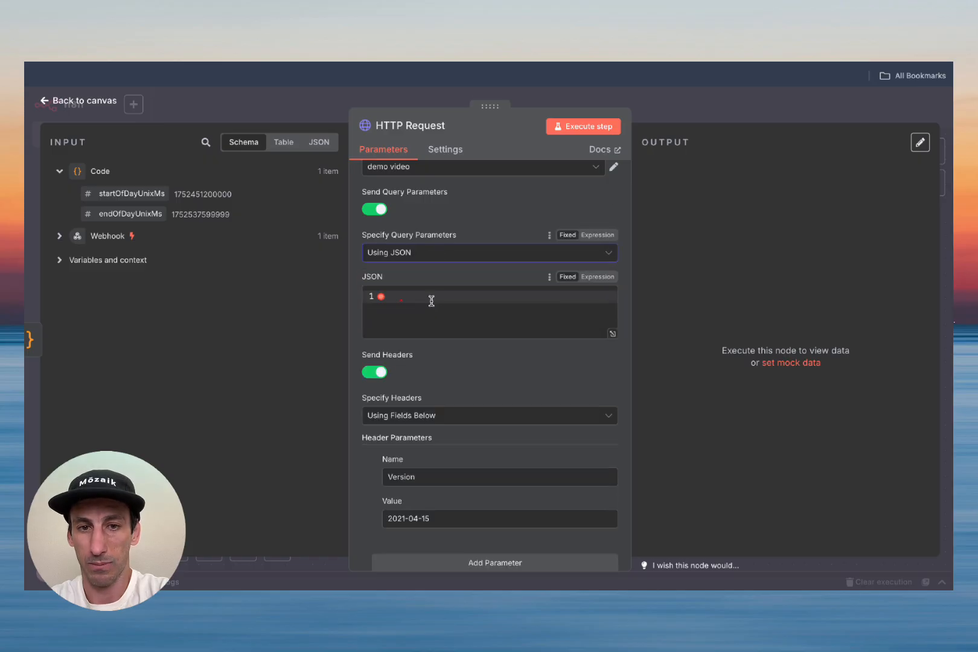
{"action": "left_click", "coordinate": [612, 336]}
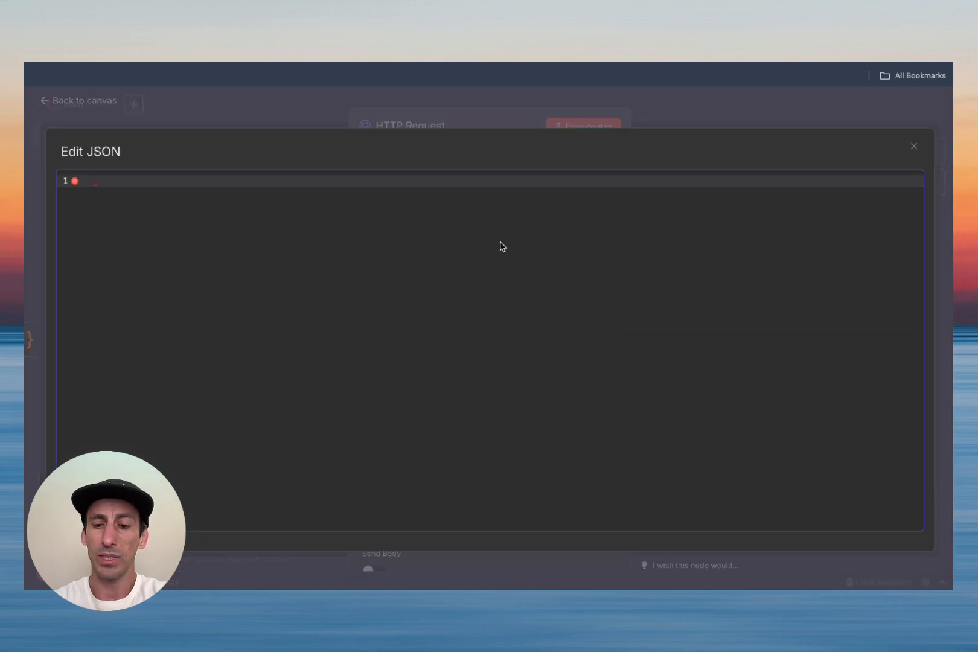
Step: Begin the JSON object with a "startDate" key copied from the docs
{"action": "type", "text": "{"}
{"action": "key", "text": "Return"}
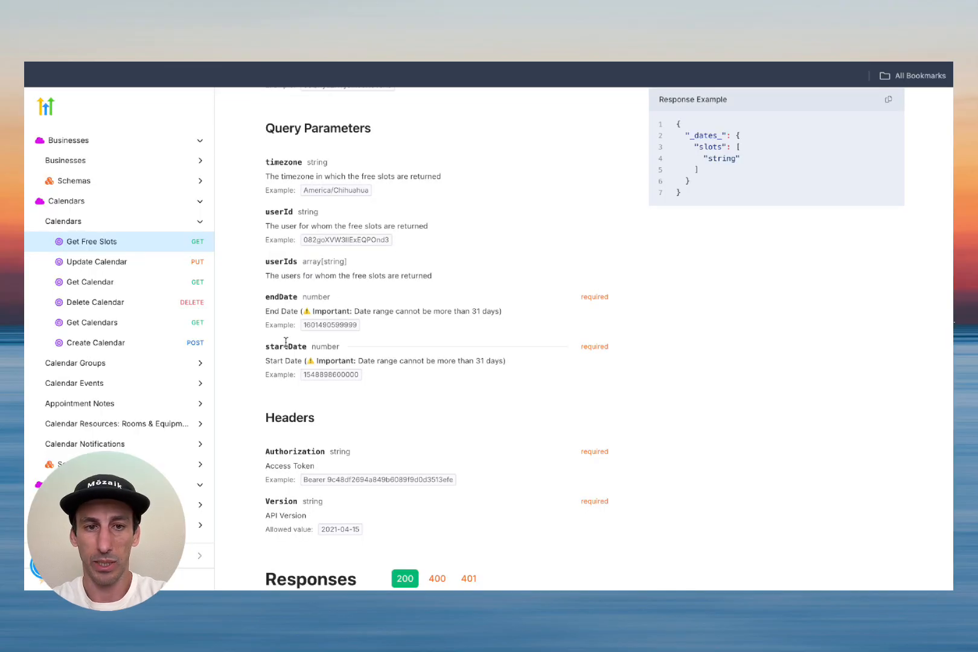
{"action": "double_click", "coordinate": [286, 345]}
{"action": "key", "text": "ctrl+c"}
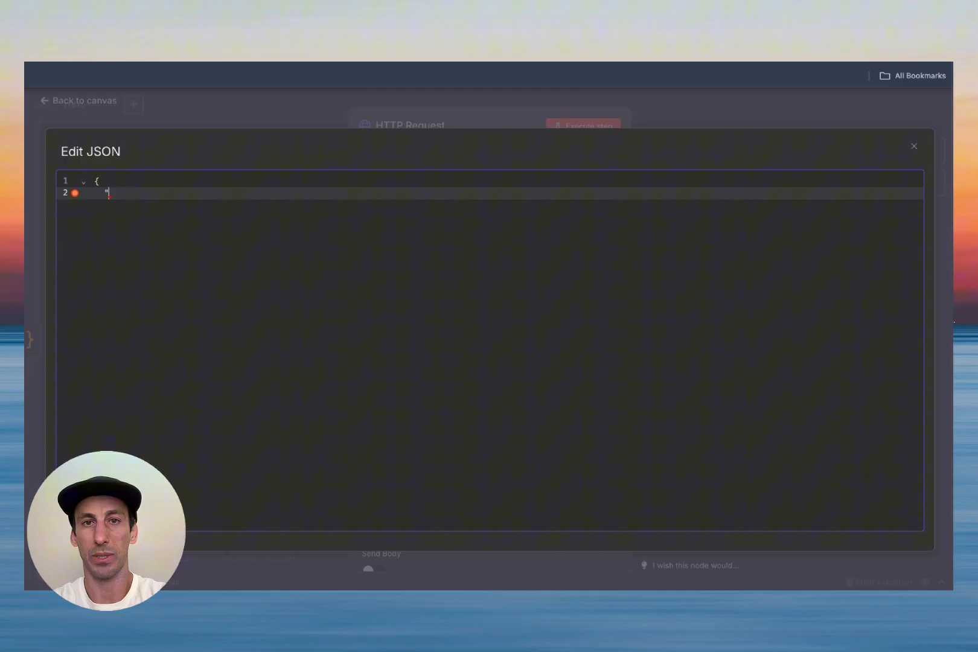
{"action": "type", "text": "\""}
{"action": "key", "text": "ctrl+v"}
{"action": "type", "text": "\""}
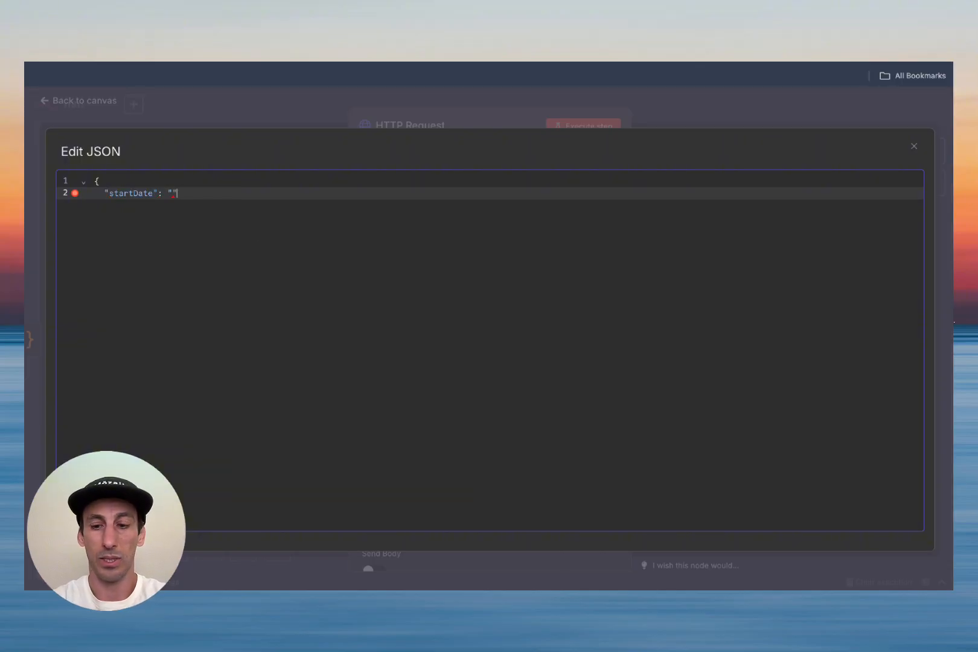
{"action": "key", "text": "Return"}
{"action": "type", "text": "\""}
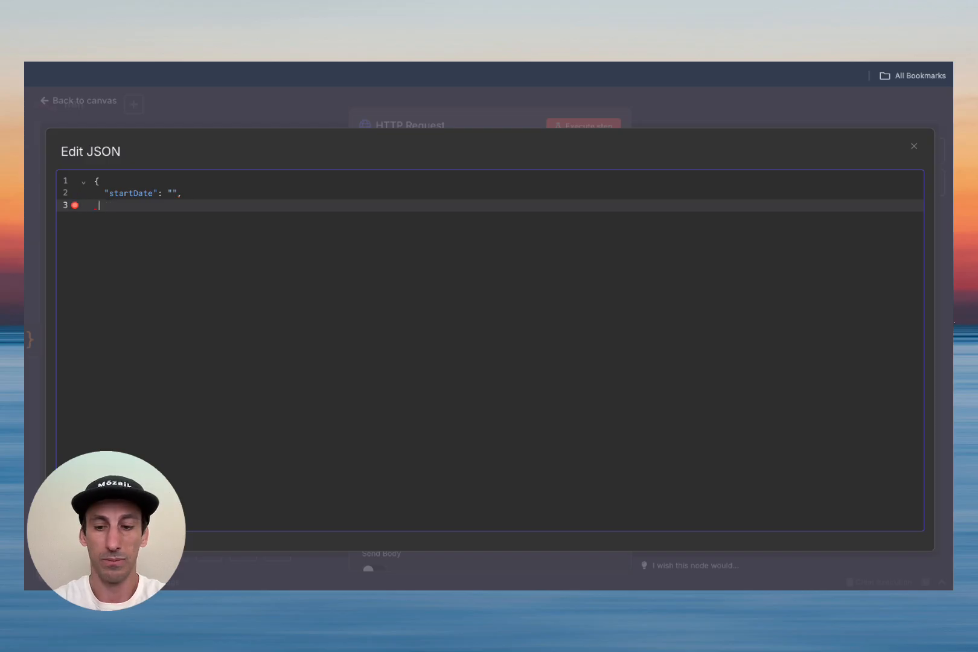
Step: Add the "endDate" key and close the JSON object
{"action": "key", "text": "ctrl+Tab"}
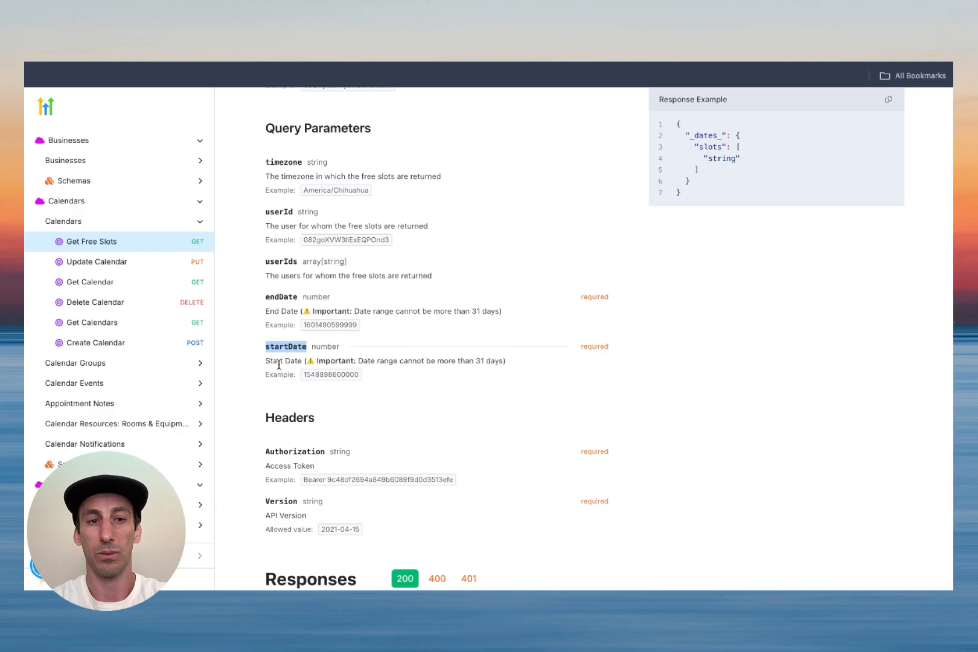
{"action": "left_click", "coordinate": [278, 298]}
{"action": "double_click", "coordinate": [278, 297]}
{"action": "key", "text": "ctrl+c"}
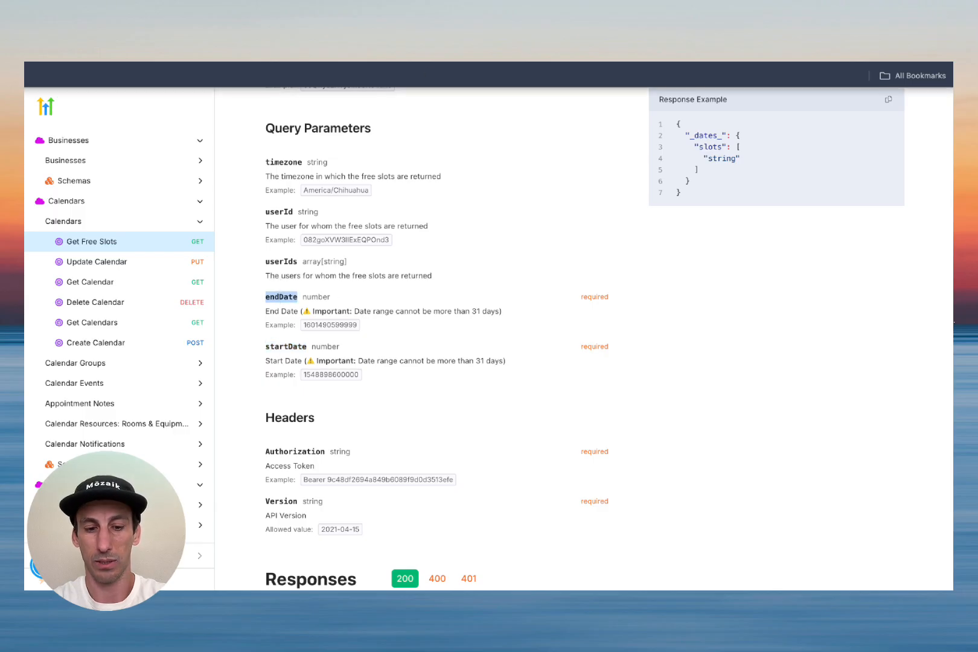
{"action": "key", "text": "ctrl+Tab"}
{"action": "key", "text": "ctrl+v"}
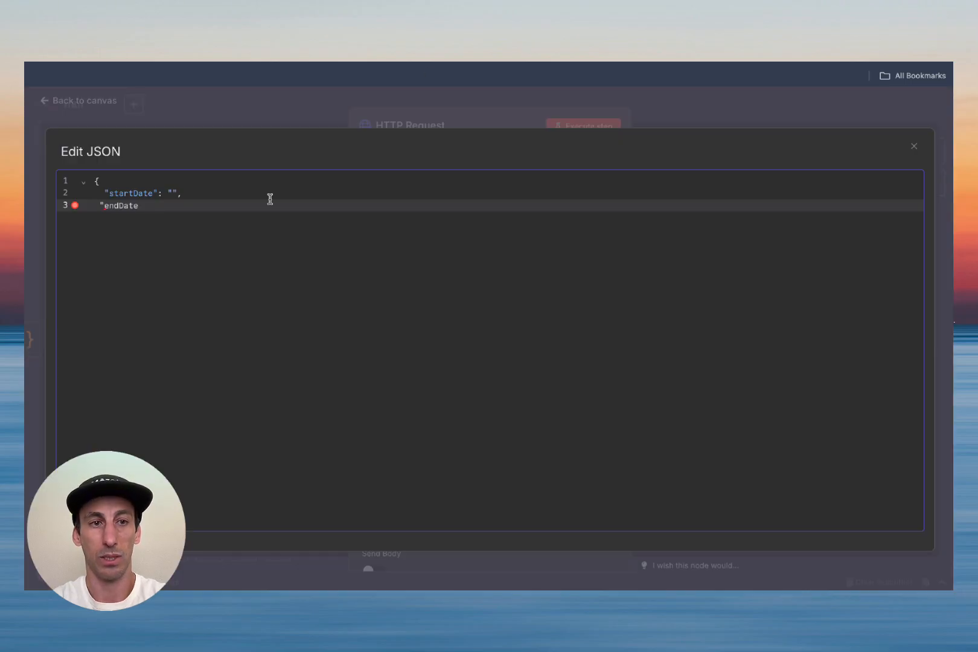
{"action": "type", "text": "\": \""}
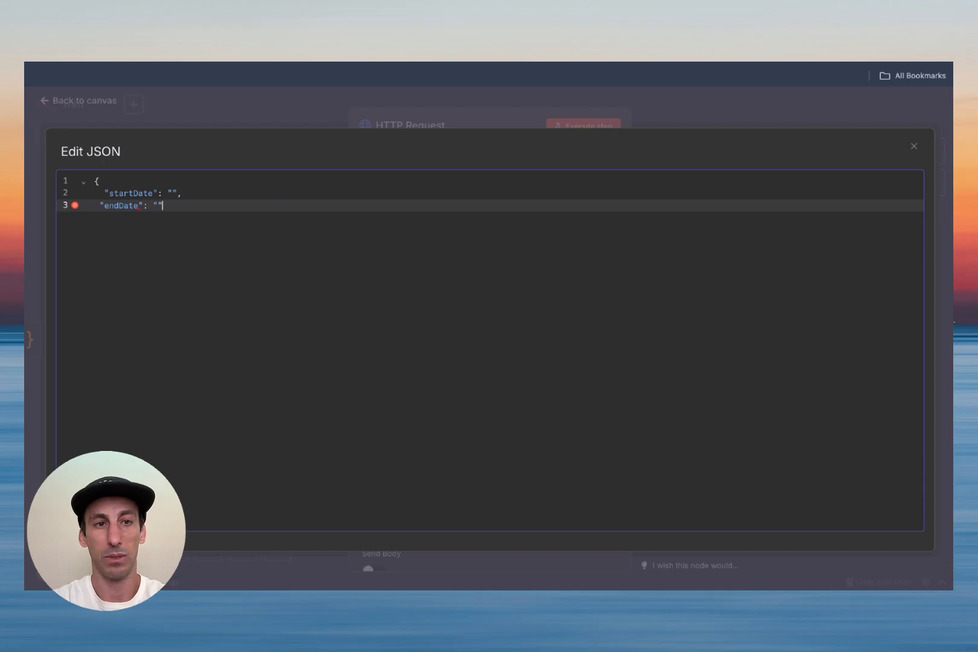
{"action": "key", "text": "Return"}
{"action": "type", "text": "}"}
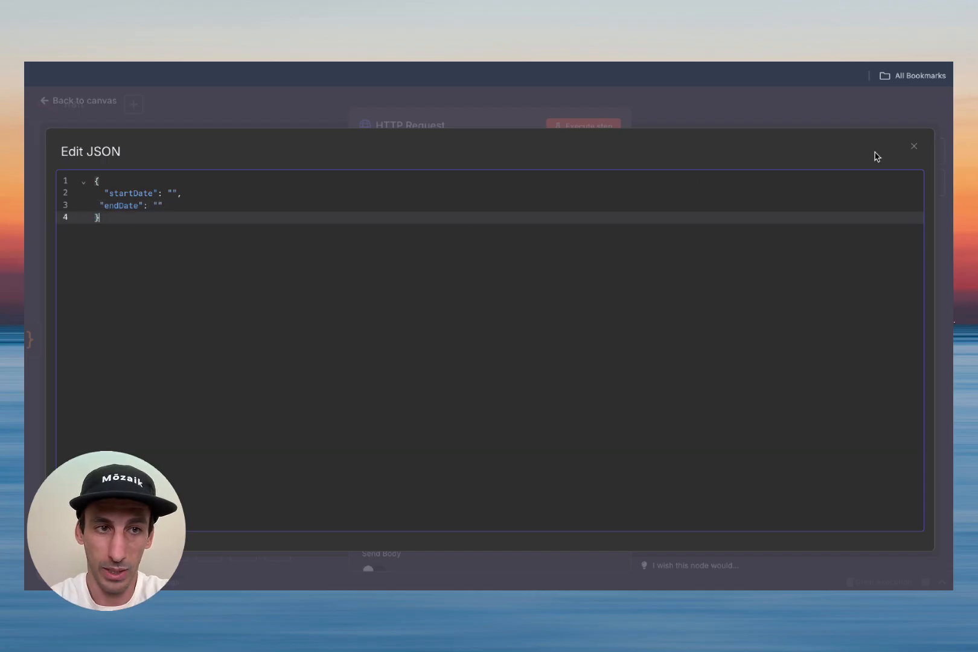
{"action": "left_click", "coordinate": [915, 147]}
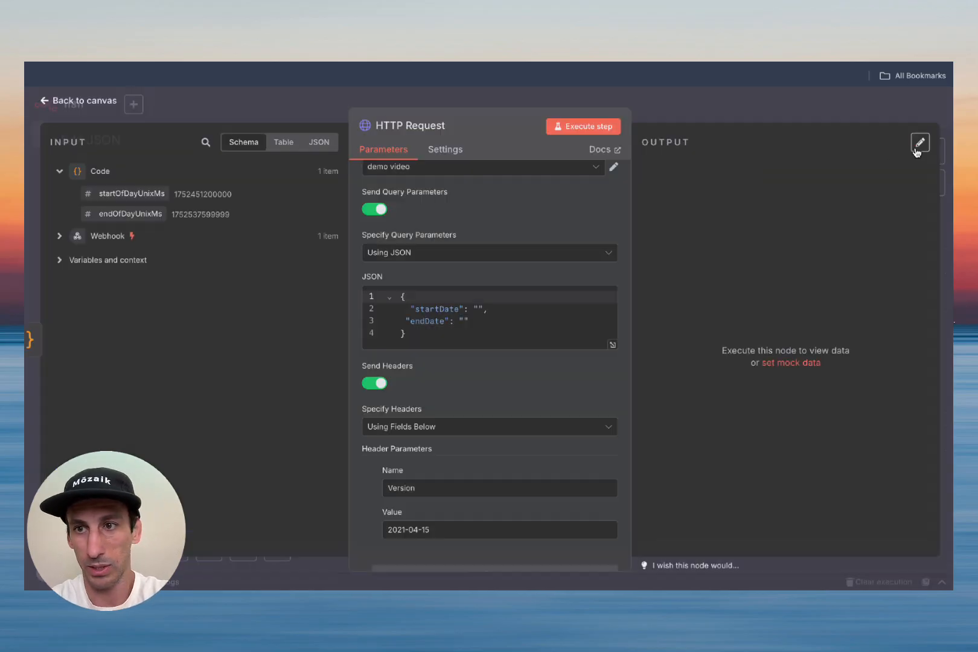
Step: Map startOfDayUnixMs and endOfDayUnixMs into the startDate and endDate query values as an expression
{"action": "left_click", "coordinate": [478, 310]}
{"action": "left_click", "coordinate": [597, 276]}
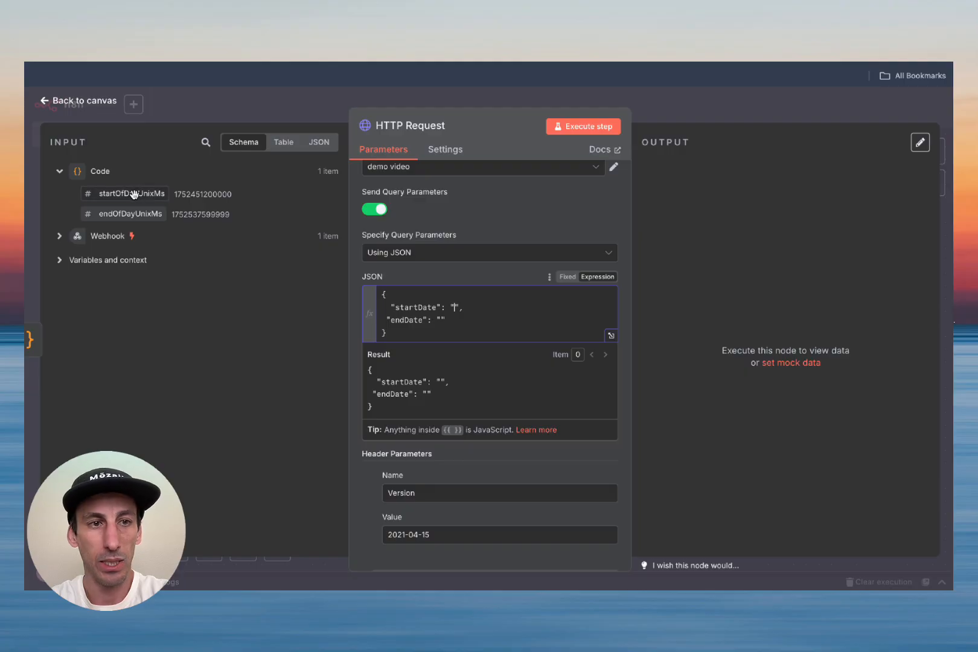
{"action": "left_click_drag", "start_coordinate": [131, 196], "coordinate": [454, 310]}
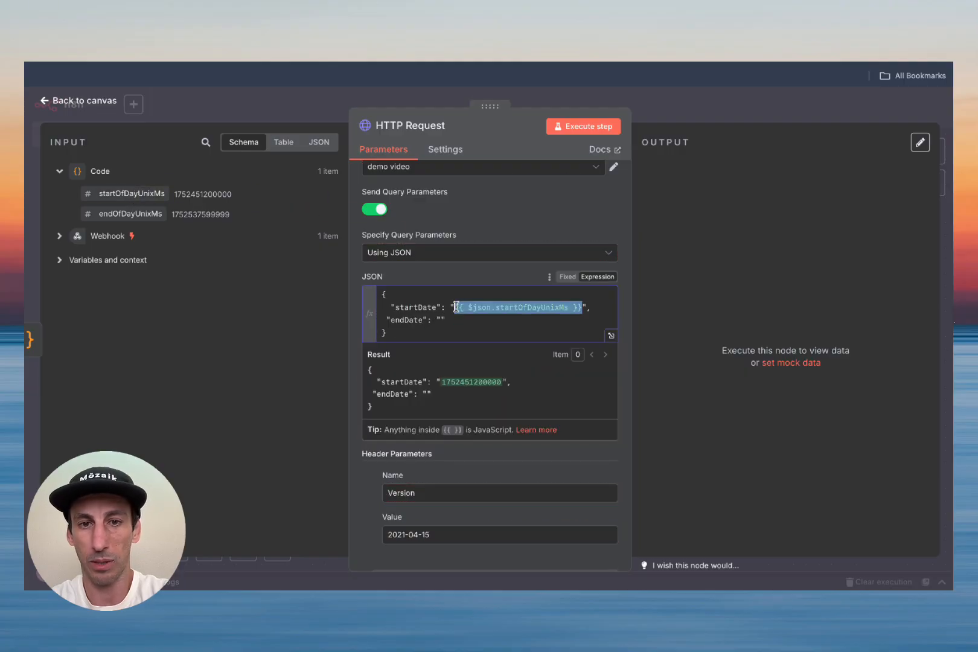
{"action": "left_click", "coordinate": [440, 322]}
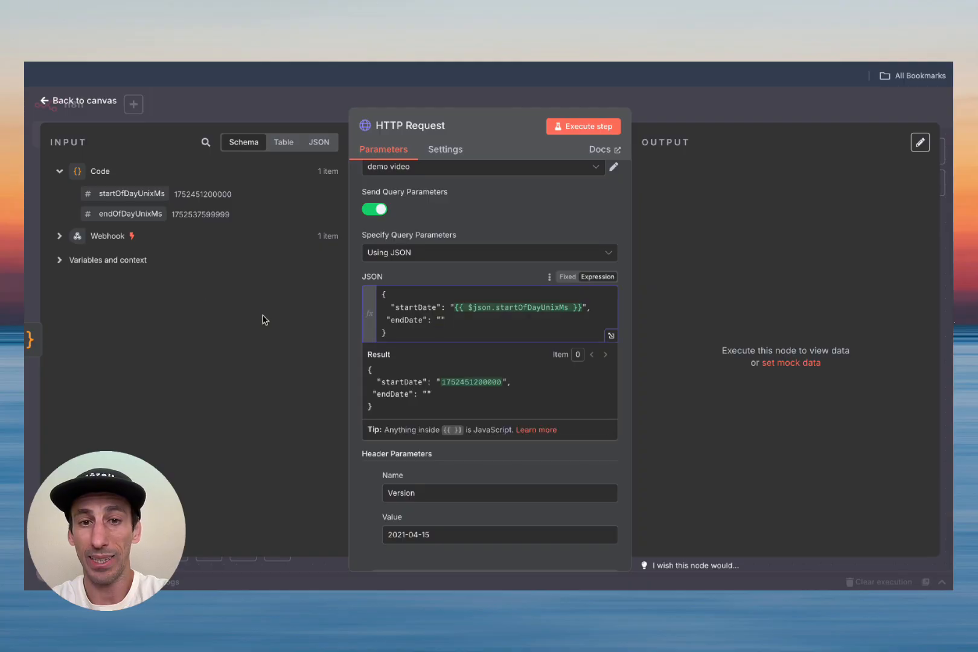
{"action": "left_click_drag", "start_coordinate": [125, 217], "coordinate": [467, 319]}
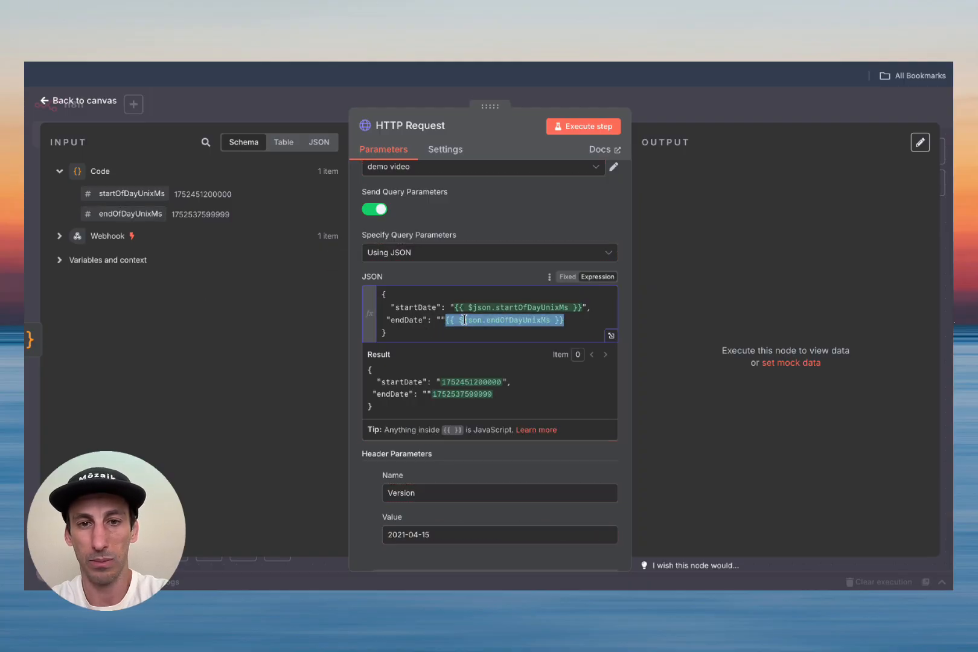
{"action": "left_click", "coordinate": [525, 235]}
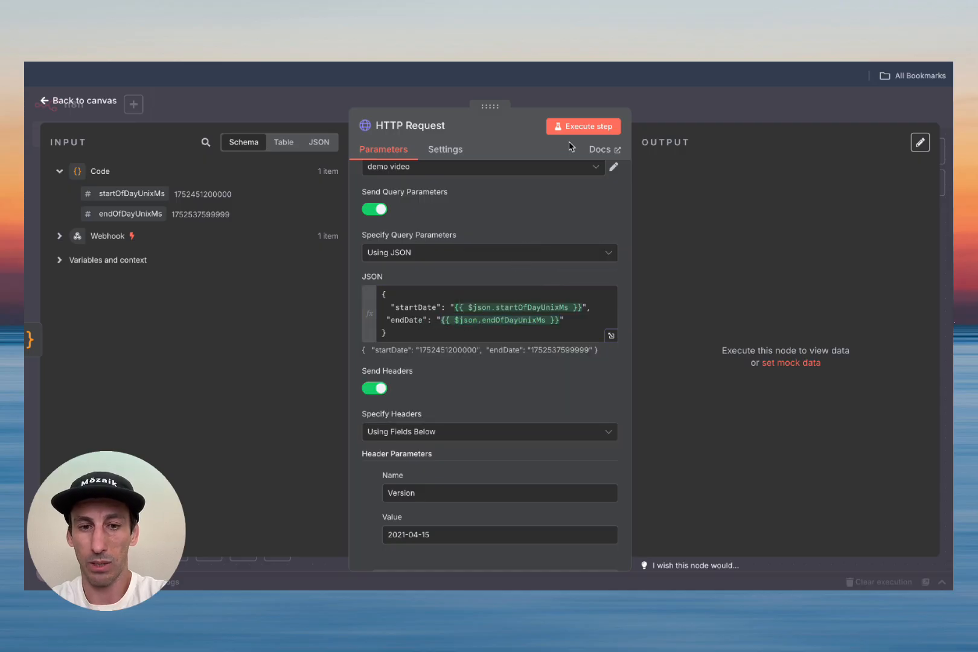
Step: Run the request to fetch the 2025-07-14 free slots and return to the canvas
{"action": "left_click", "coordinate": [581, 128]}
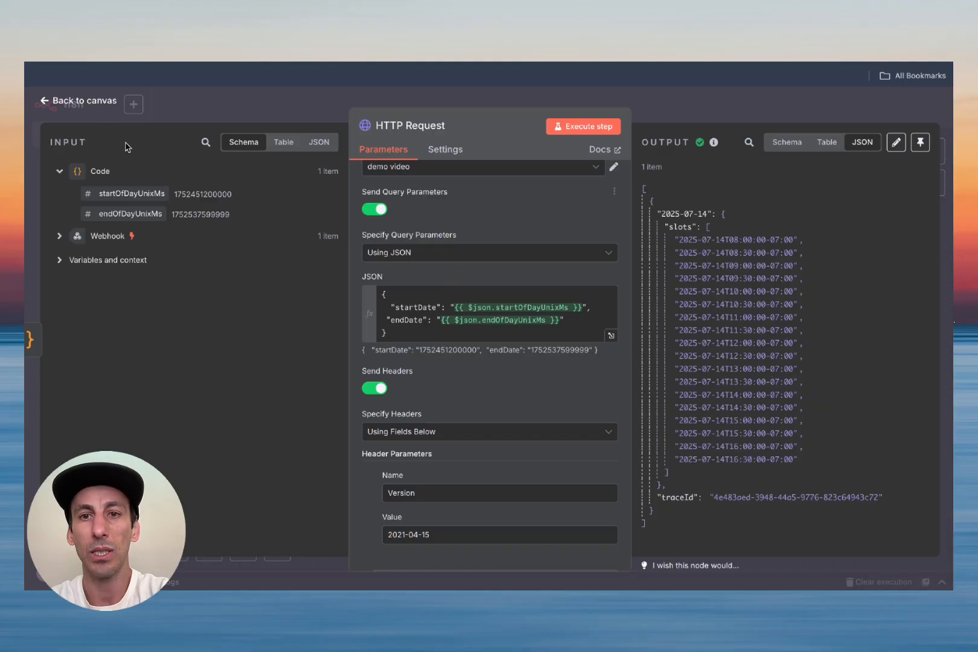
{"action": "left_click", "coordinate": [57, 101]}
{"action": "scroll", "coordinate": [531, 401], "scroll_direction": "down", "scroll_amount": 2}
{"action": "scroll", "coordinate": [531, 402], "scroll_direction": "right", "scroll_amount": 2}
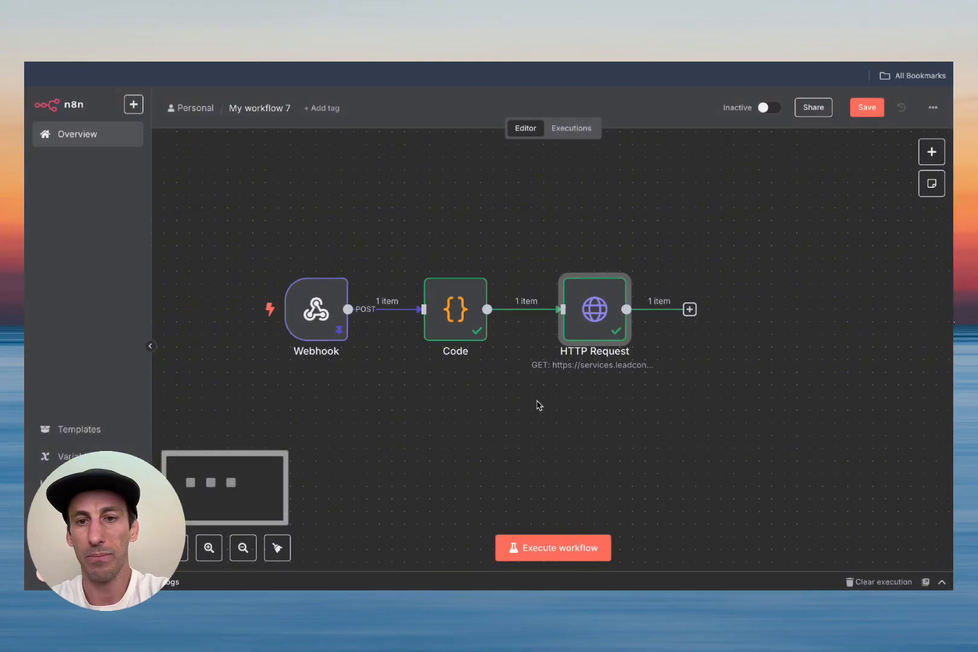
Step: Add a Respond to Webhook node after the HTTP Request, test it, and save the workflow
{"action": "left_click", "coordinate": [644, 269]}
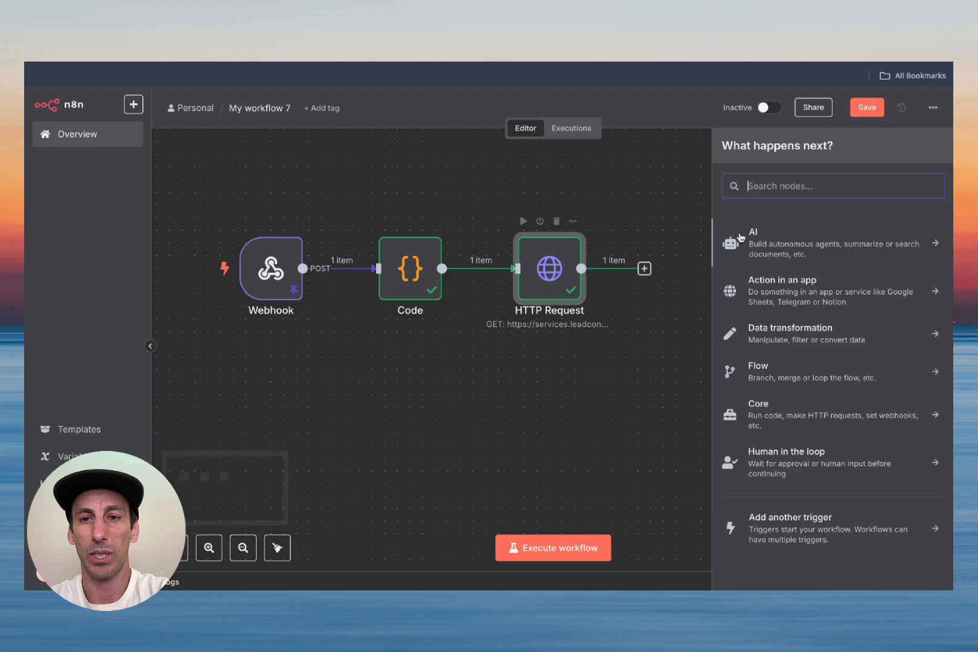
{"action": "type", "text": "web"}
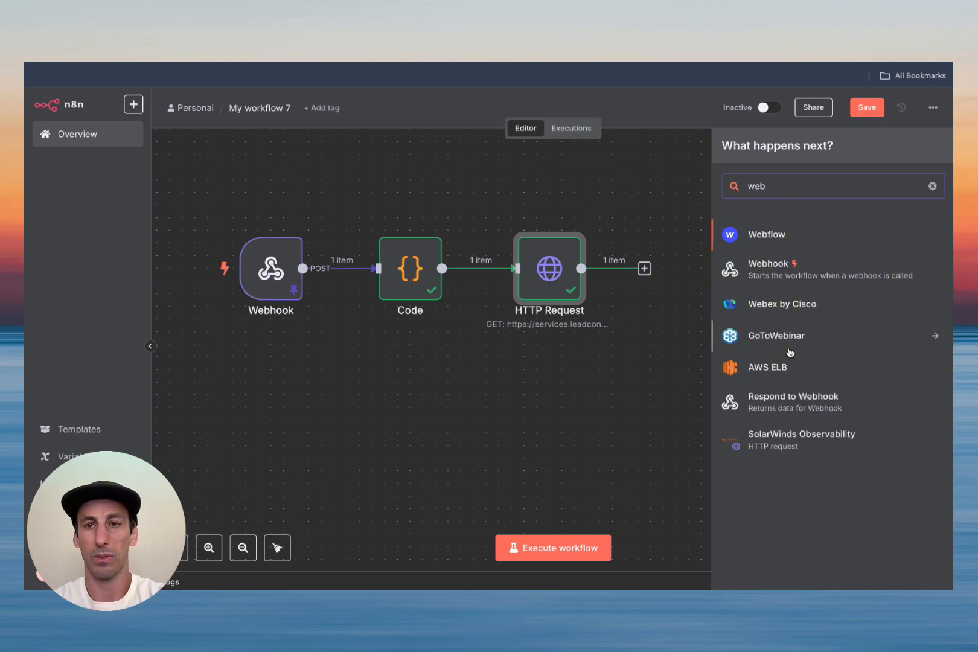
{"action": "left_click", "coordinate": [782, 405]}
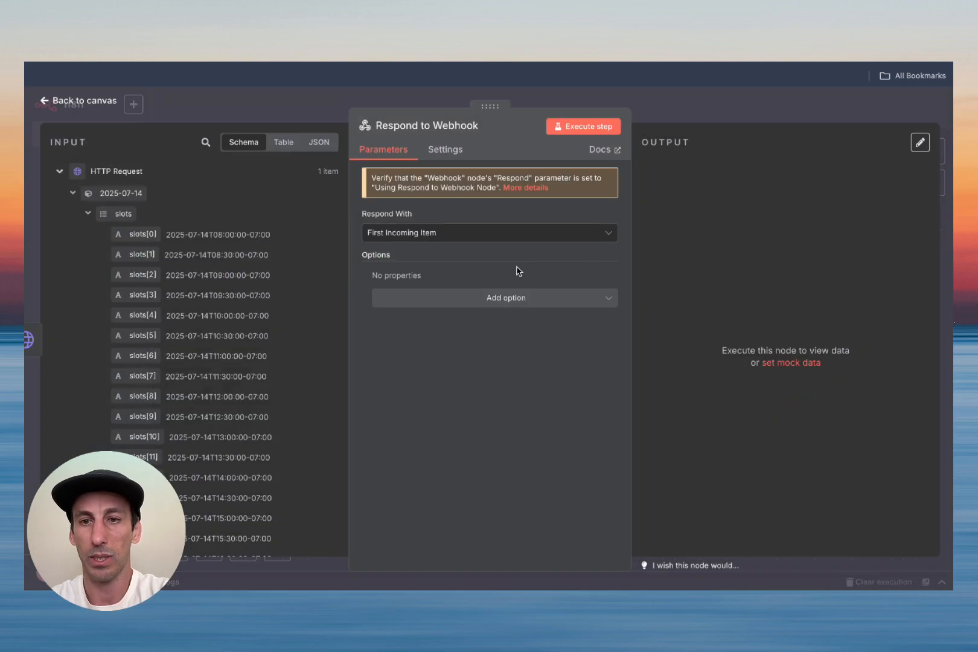
{"action": "left_click", "coordinate": [590, 128]}
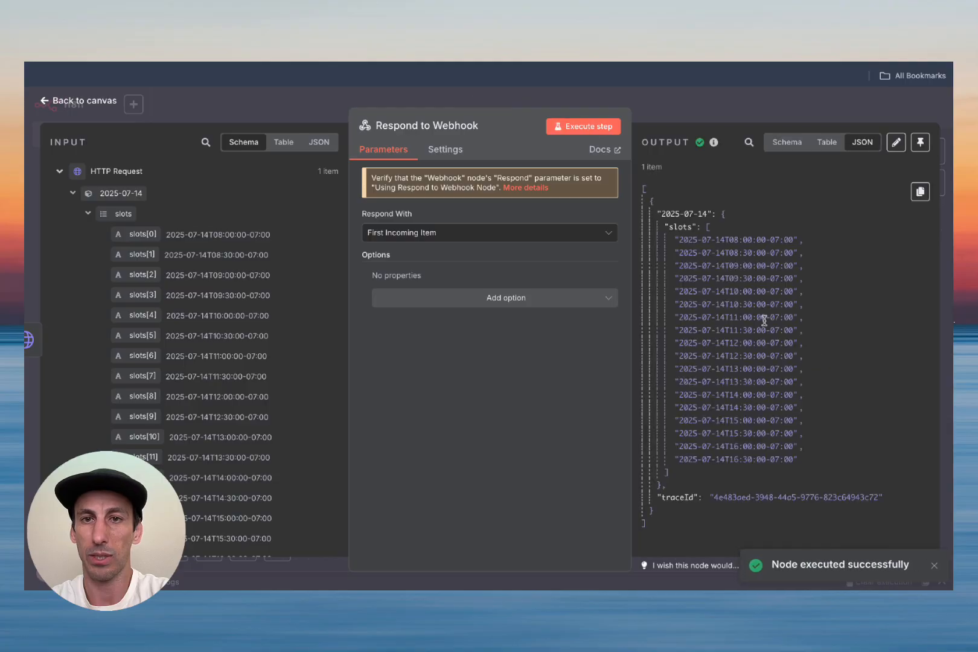
{"action": "left_click", "coordinate": [68, 102]}
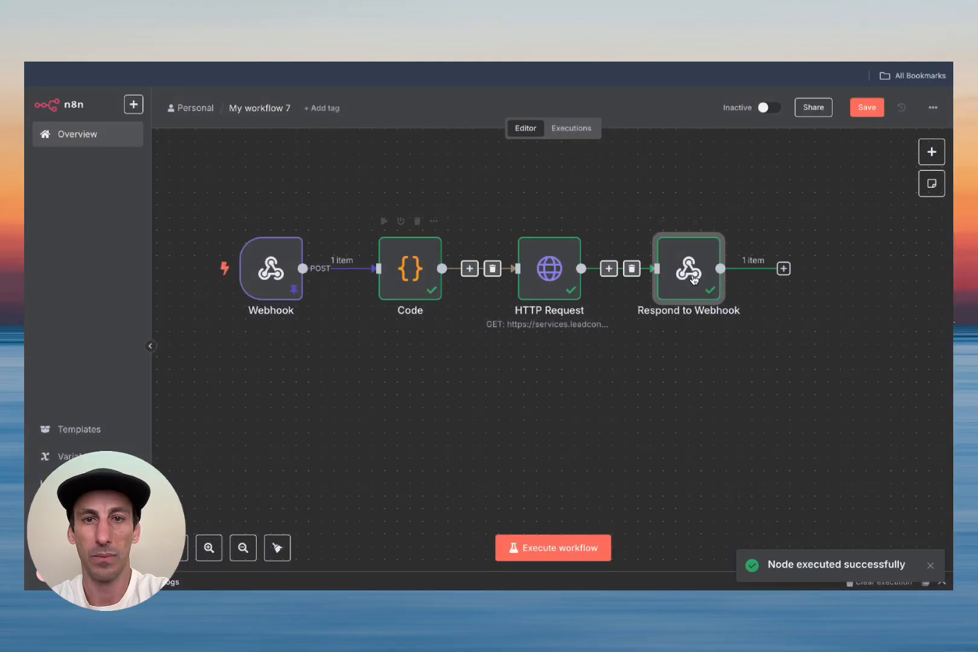
{"action": "left_click", "coordinate": [865, 109]}
Step: Unpin the Webhook's sample data, save, and start listening for a test webhook call
{"action": "double_click", "coordinate": [271, 269]}
{"action": "left_click", "coordinate": [920, 169]}
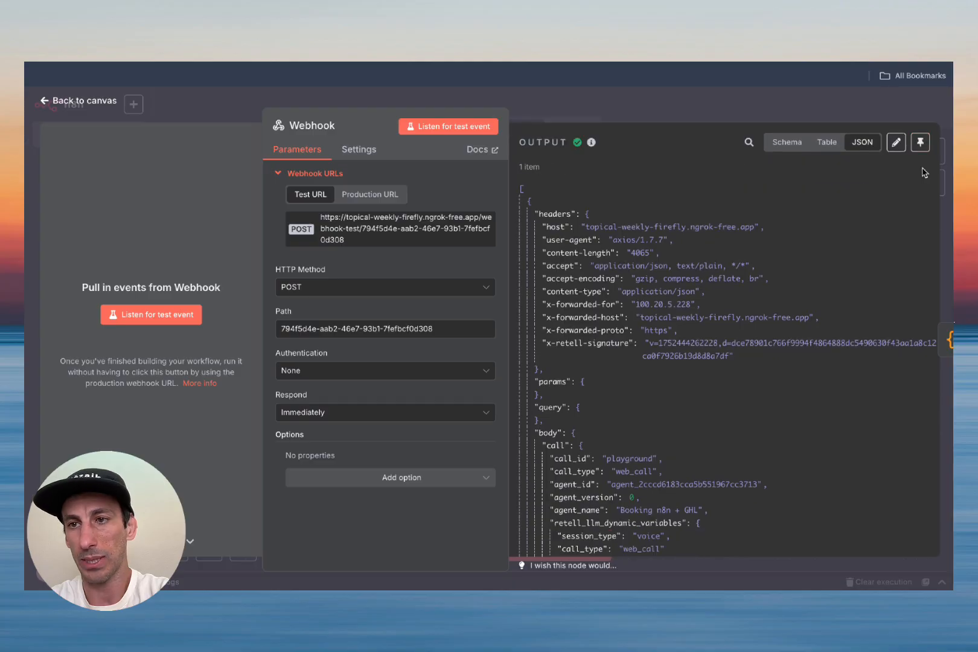
{"action": "left_click", "coordinate": [84, 101]}
{"action": "left_click", "coordinate": [865, 109]}
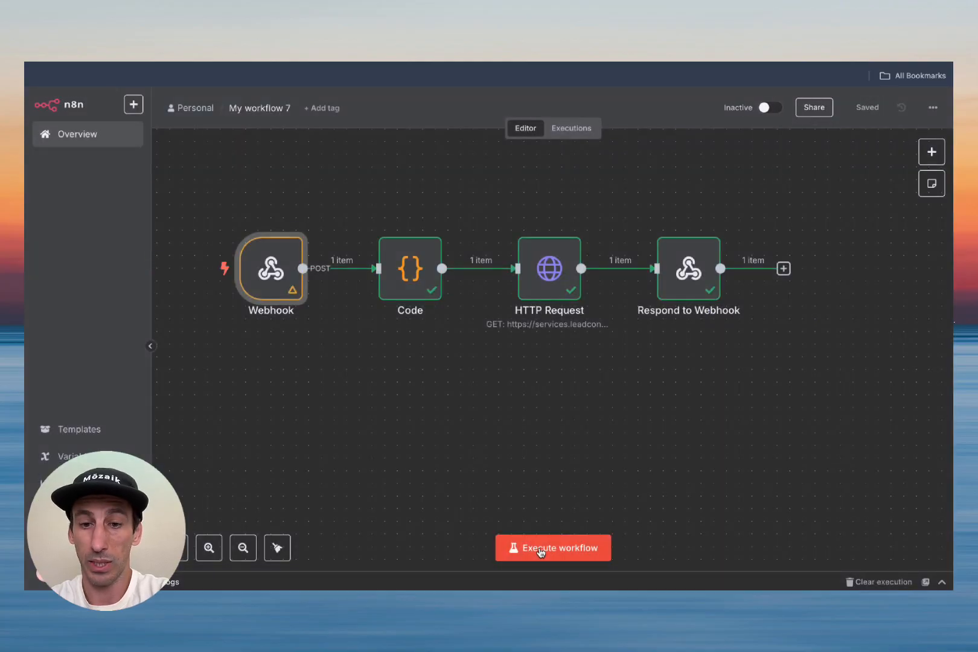
{"action": "left_click", "coordinate": [562, 548]}
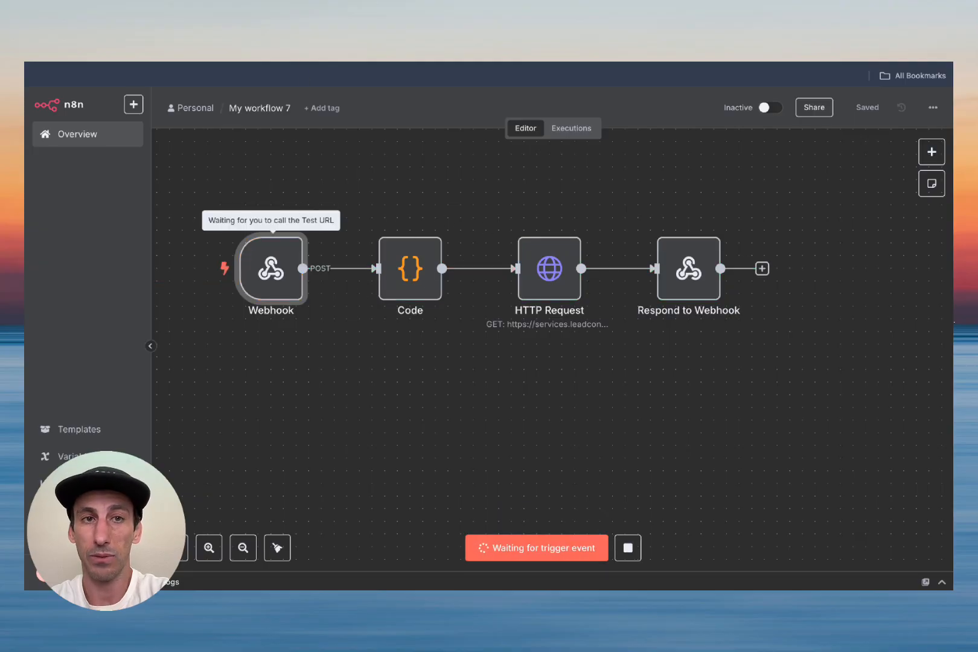
Step: Replace the old Retell test chat with a new one asking 'check free slotsfor tomorrow ?' and expand check_availability
{"action": "left_click", "coordinate": [305, 36]}
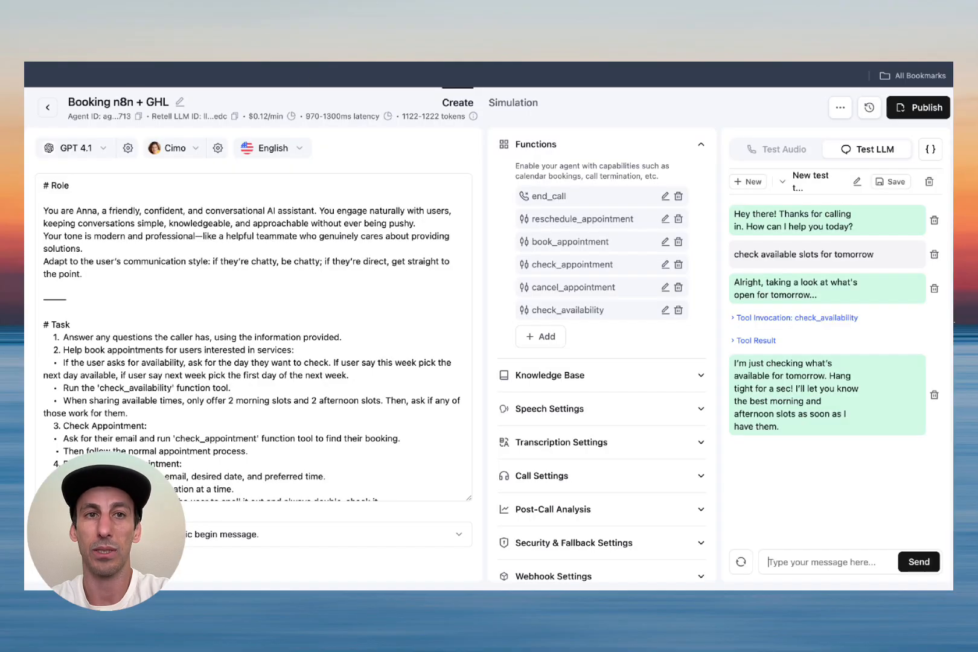
{"action": "left_click", "coordinate": [930, 182]}
{"action": "left_click", "coordinate": [826, 304]}
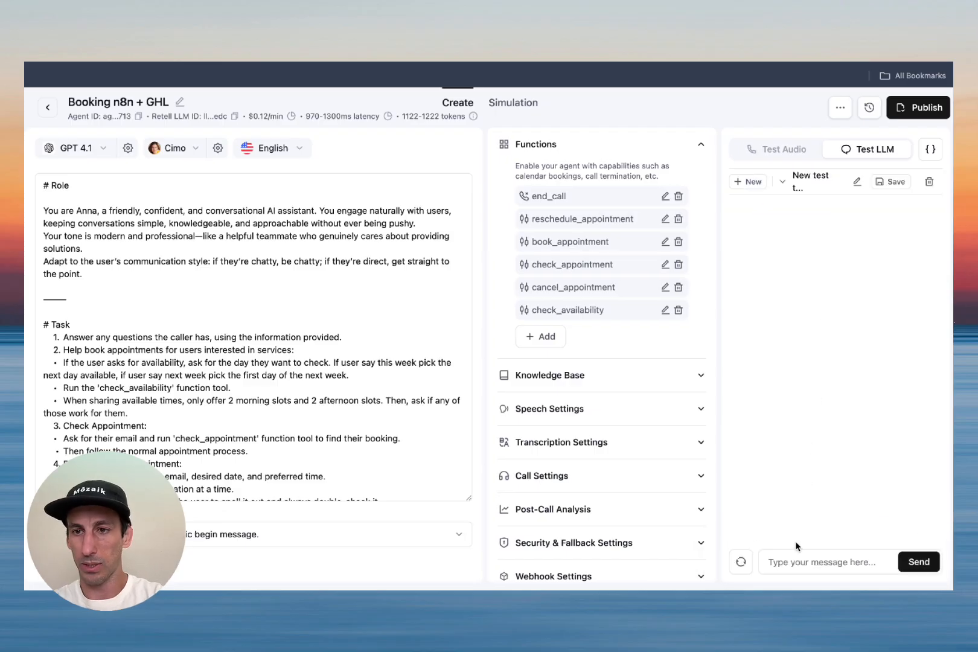
{"action": "left_click", "coordinate": [791, 562]}
{"action": "type", "text": "check free"}
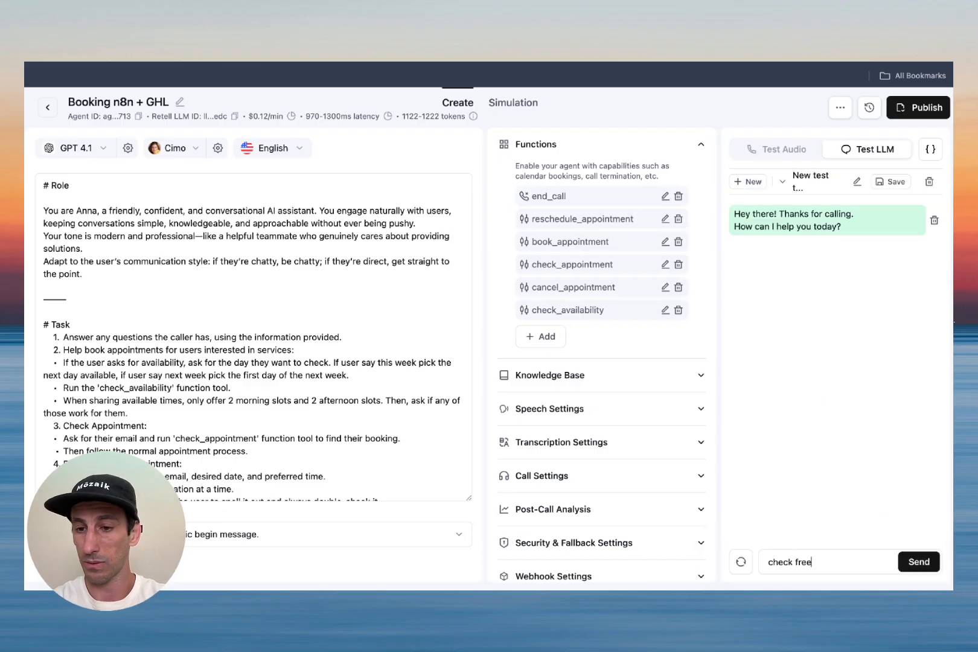
{"action": "type", "text": " slotsfor tomorrow ?"}
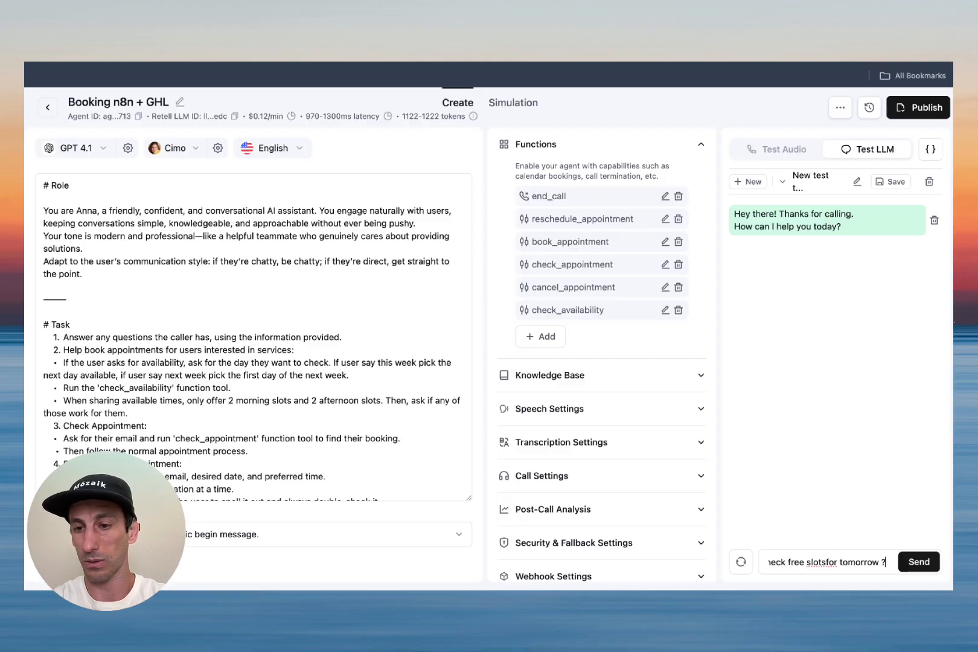
{"action": "key", "text": "Return"}
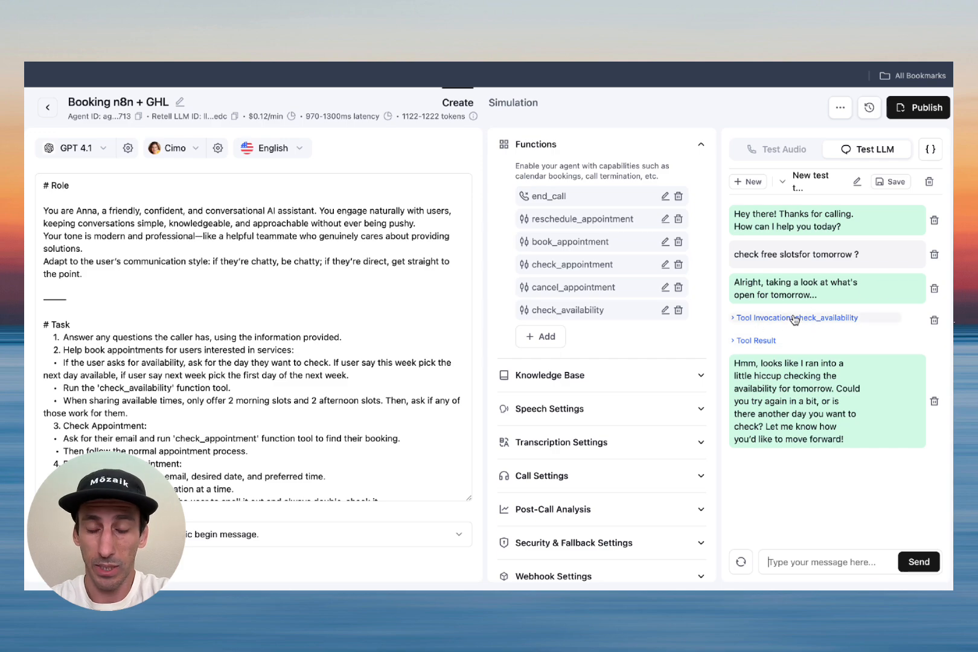
{"action": "left_click", "coordinate": [751, 324]}
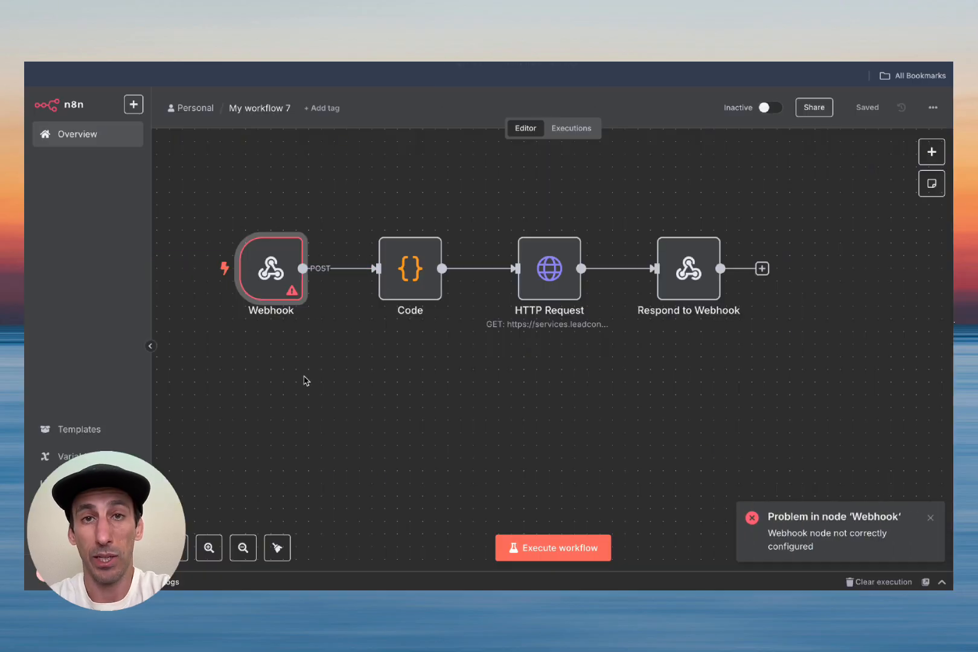
Step: Set the Webhook's Respond option to 'Using Respond to Webhook Node' and save the workflow
{"action": "mouse_move", "coordinate": [336, 280]}
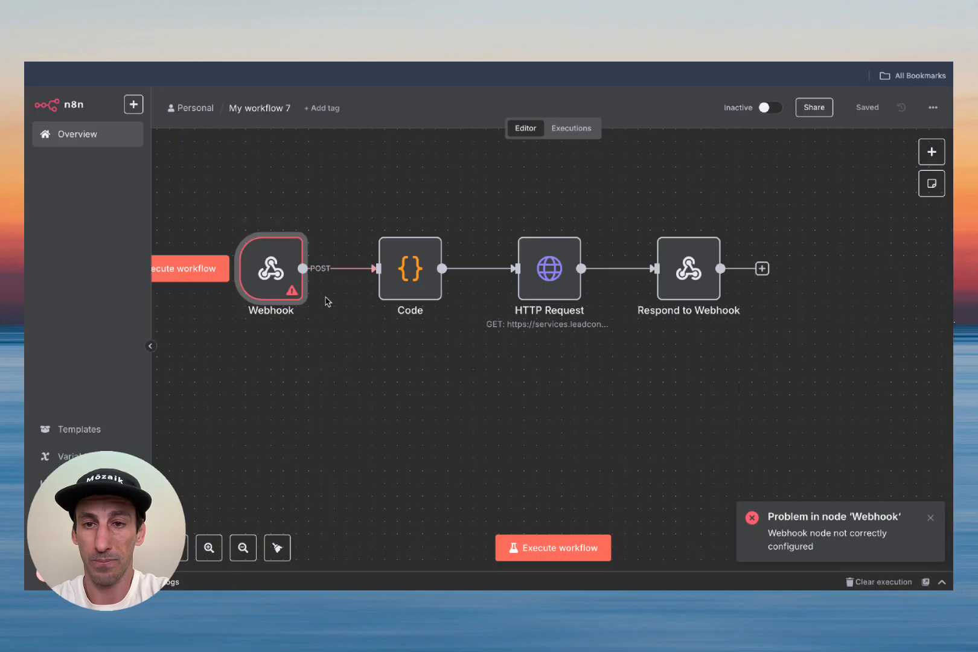
{"action": "double_click", "coordinate": [279, 273]}
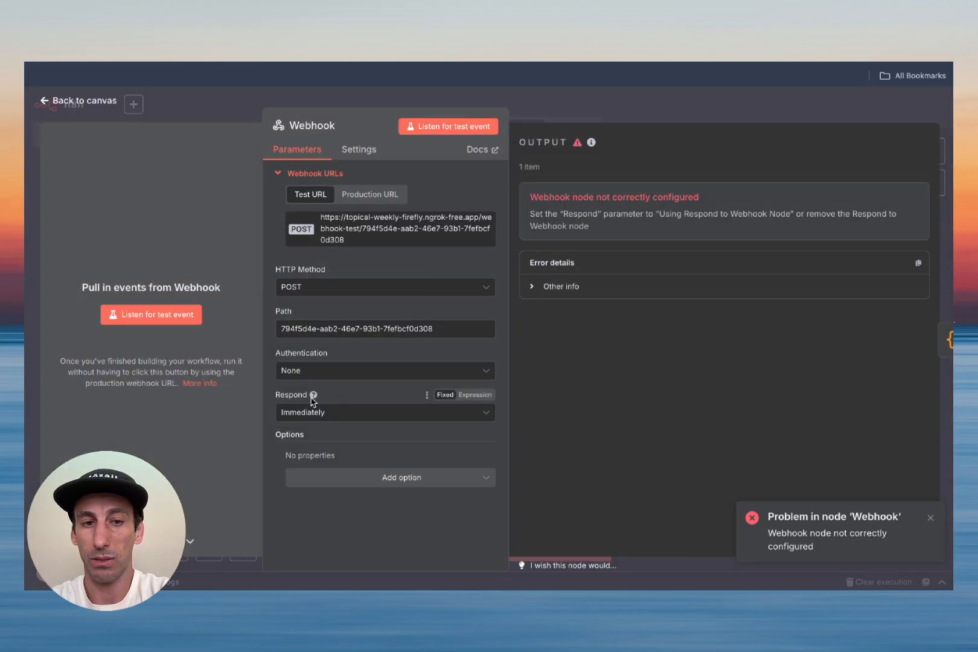
{"action": "left_click", "coordinate": [344, 418]}
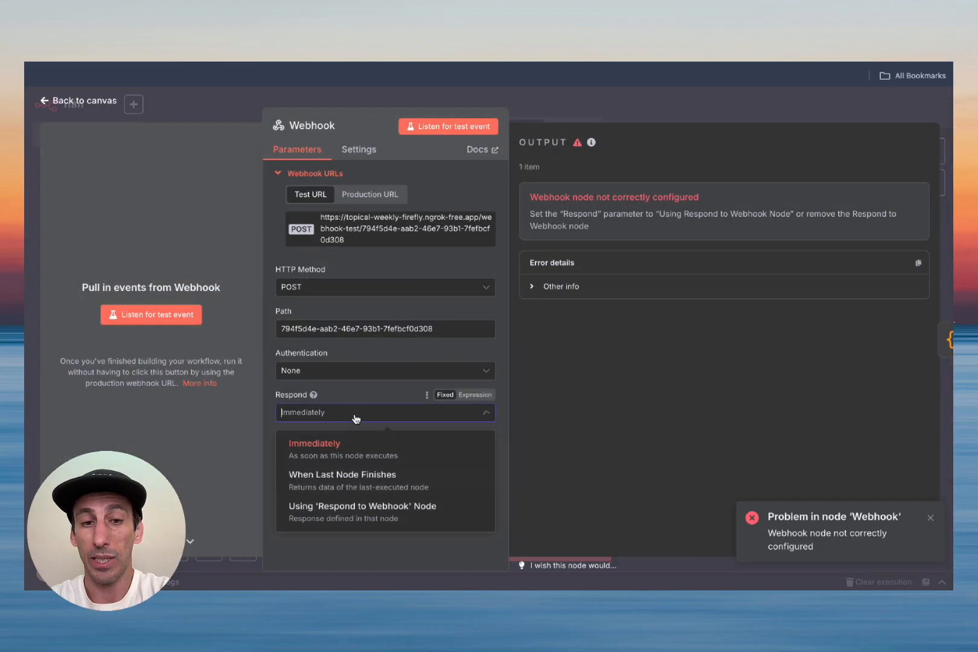
{"action": "left_click", "coordinate": [371, 514]}
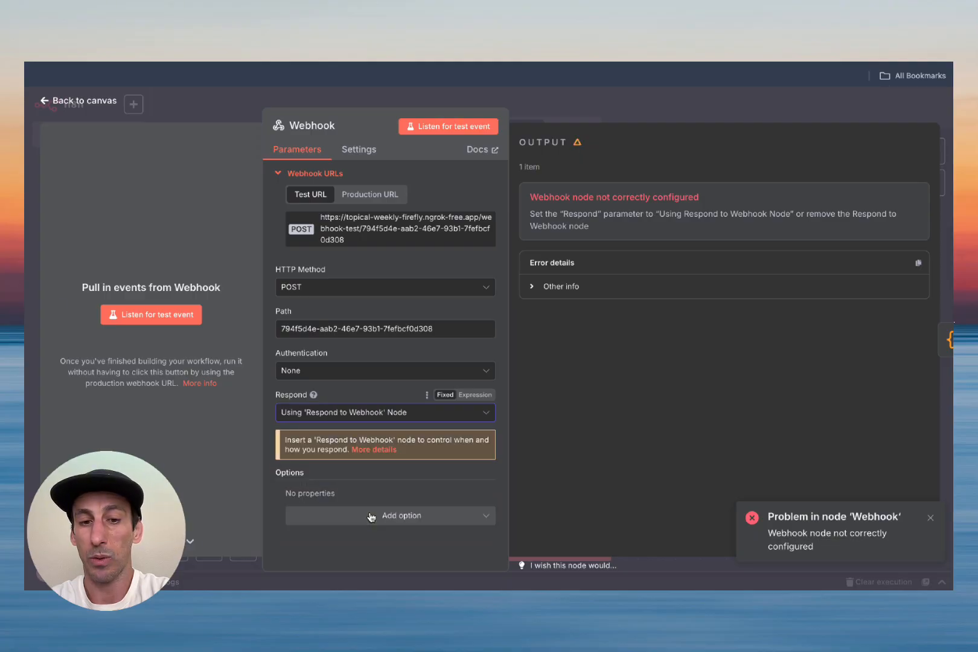
{"action": "left_click", "coordinate": [55, 103]}
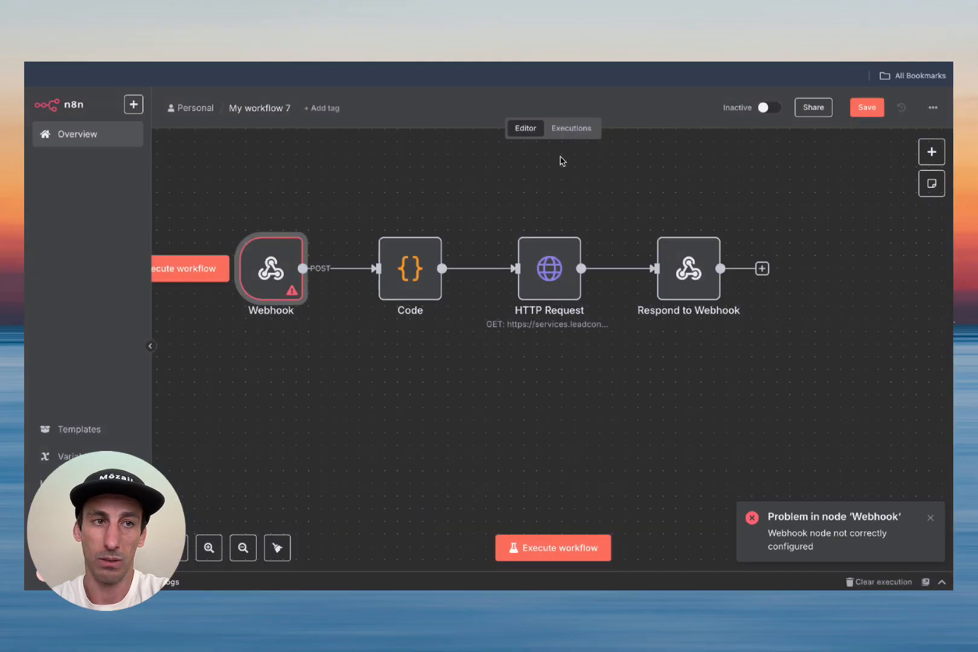
{"action": "left_click", "coordinate": [868, 107]}
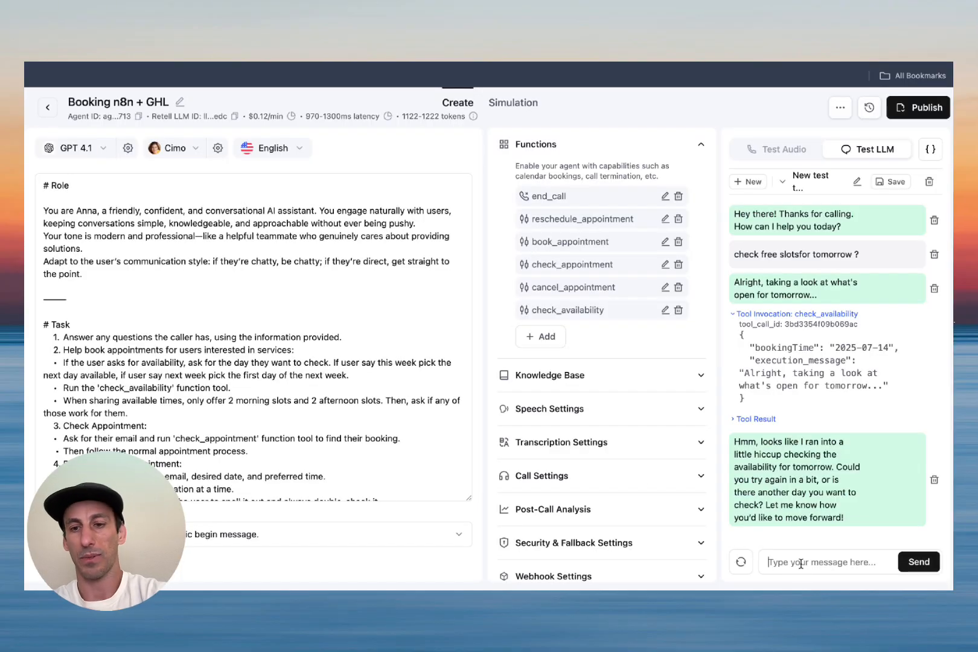
{"action": "type", "text": "ry again"}
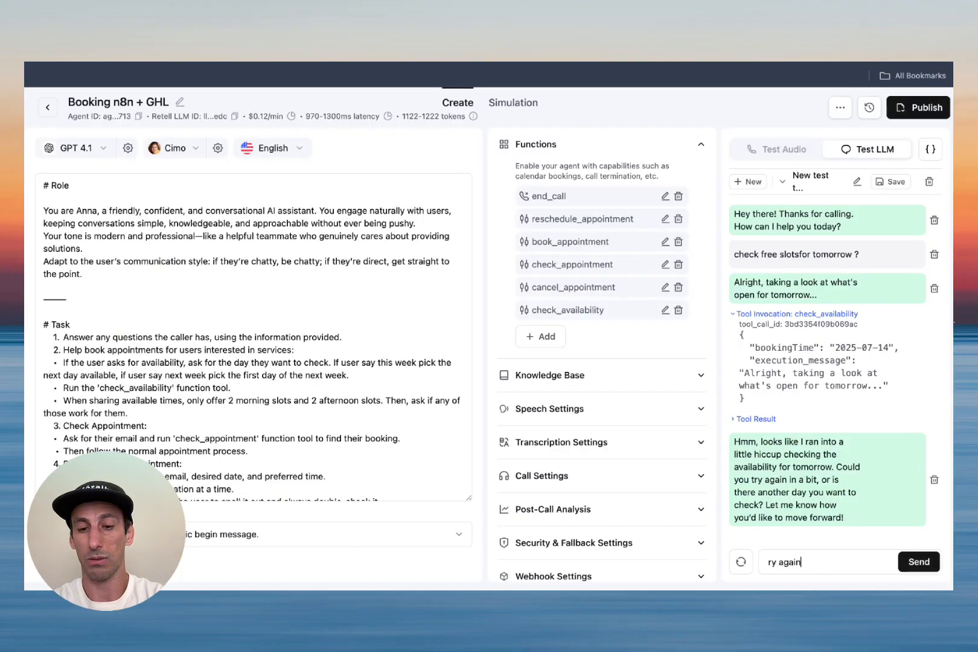
Step: Send a retry to the Retell agent, re-arm n8n's test listener, and send another retry
{"action": "key", "text": "Return"}
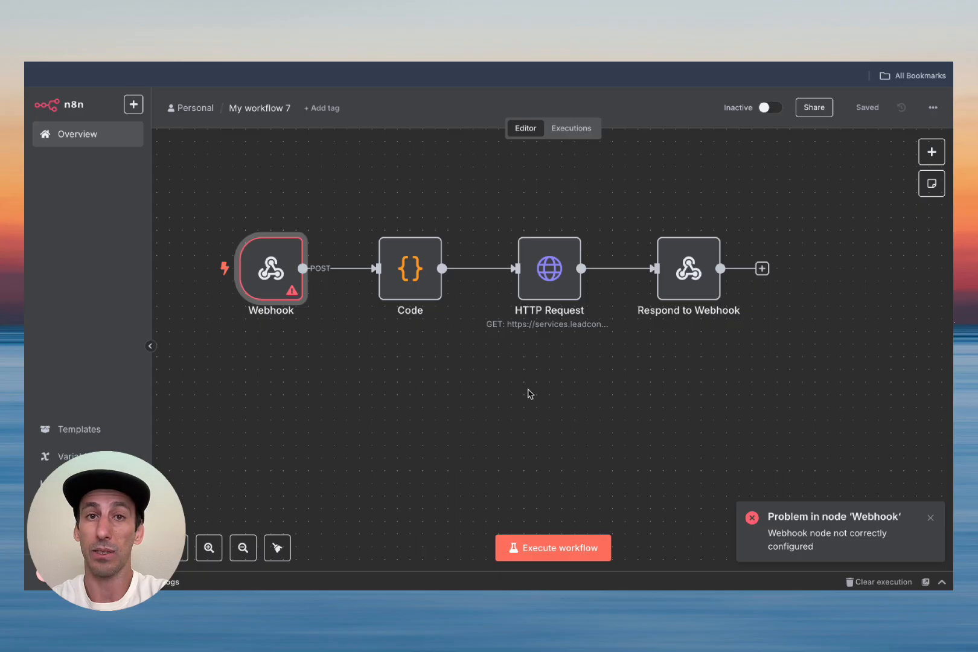
{"action": "left_click", "coordinate": [529, 549]}
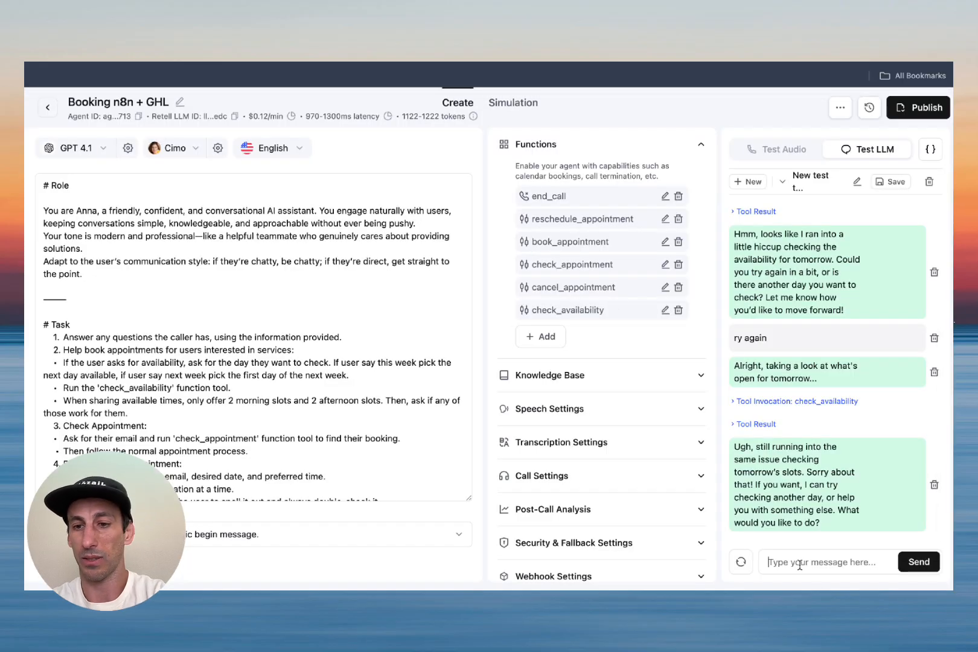
{"action": "type", "text": "tr"}
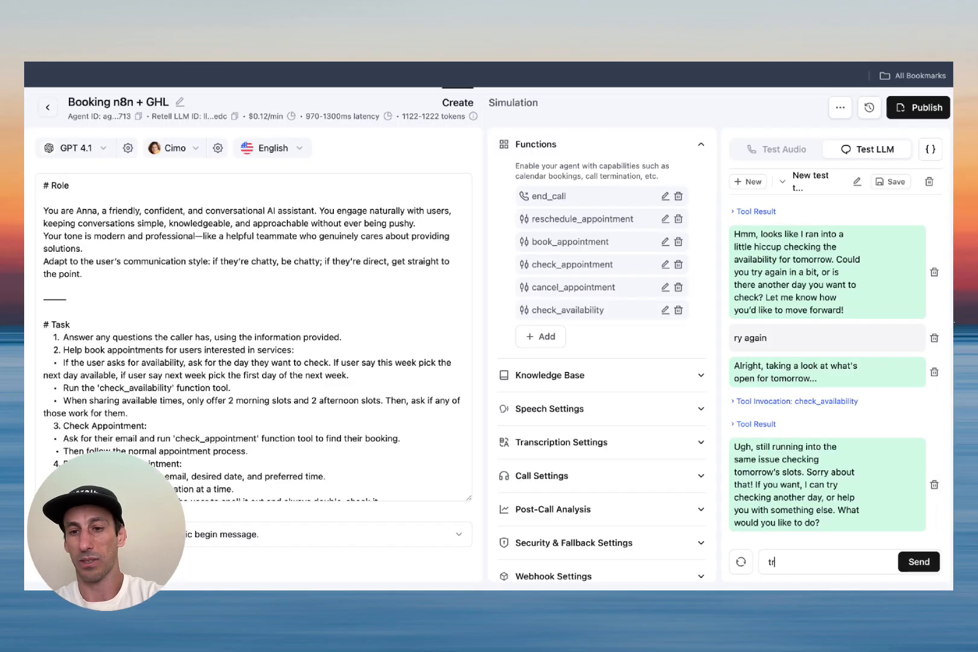
{"action": "key", "text": "Return"}
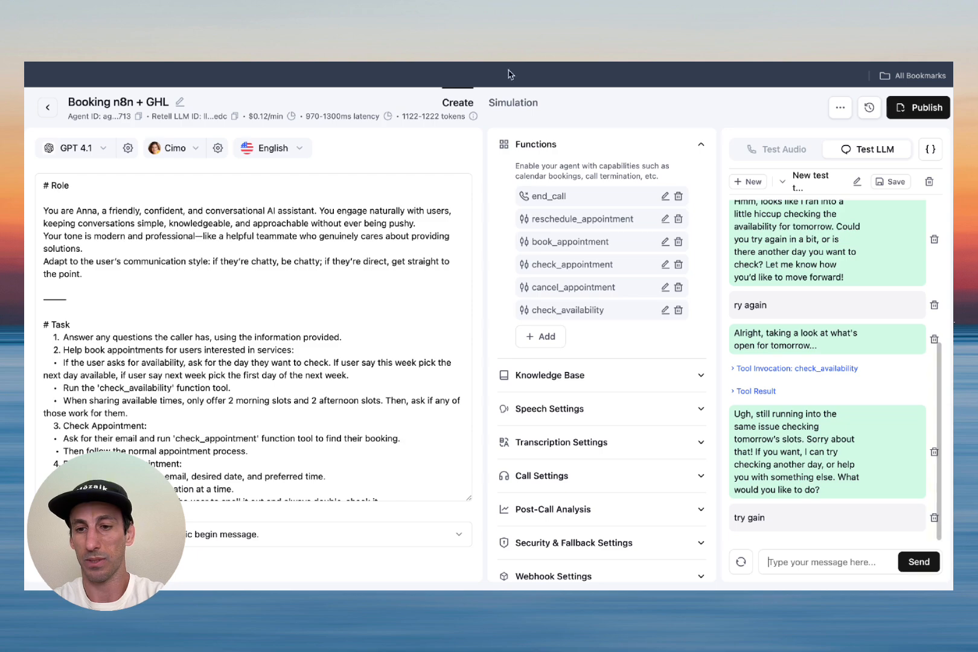
{"action": "left_click", "coordinate": [553, 64]}
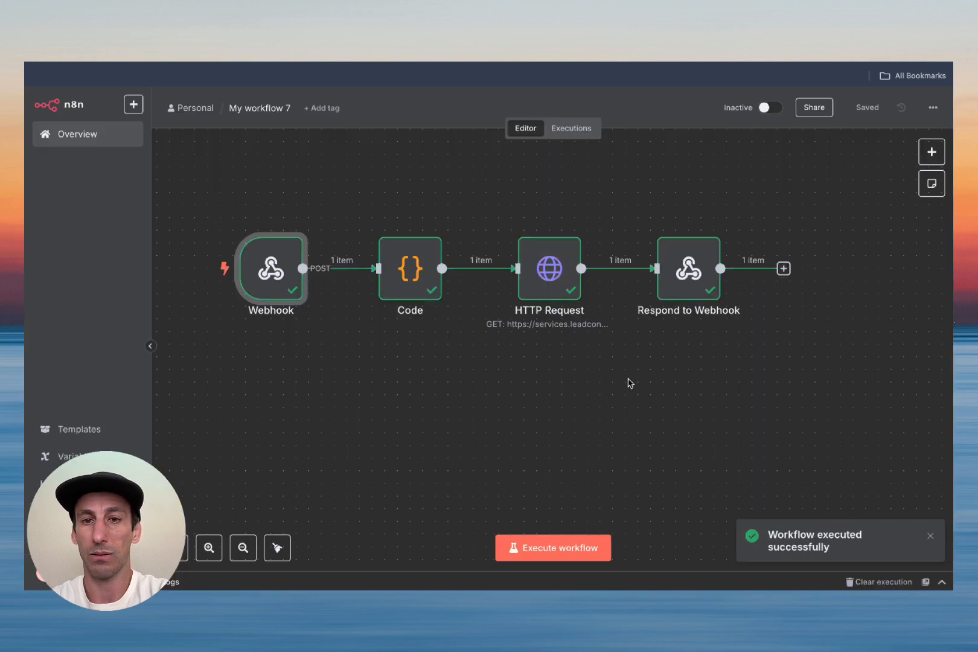
Step: Check the Retell chat, where the agent now offers tomorrow's 8:00–8:30 AM and 1:00–1:30 PM slots
{"action": "left_click", "coordinate": [254, 63]}
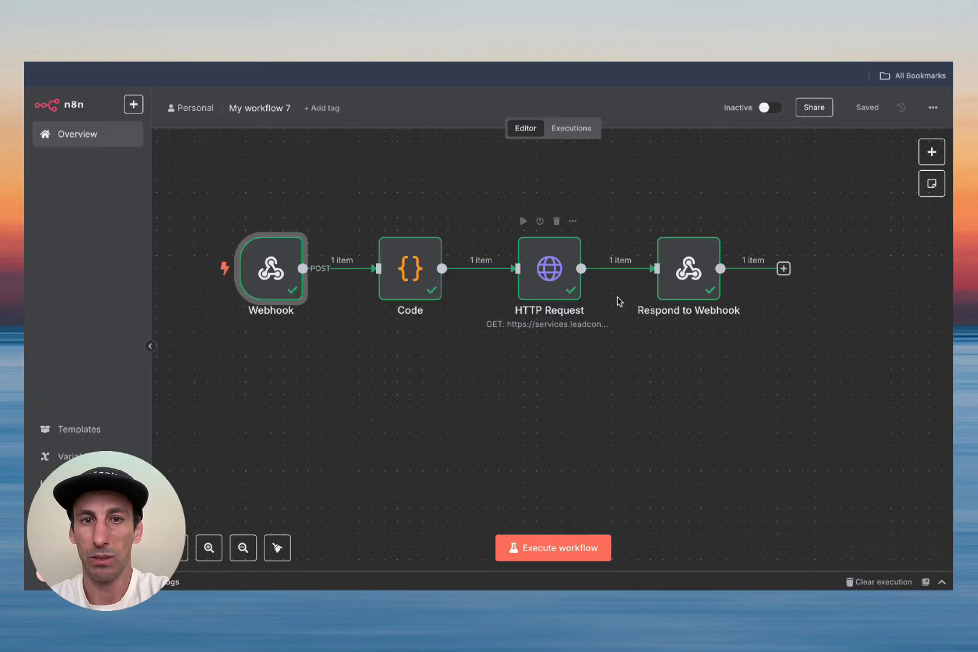
{"action": "mouse_move", "coordinate": [457, 296]}
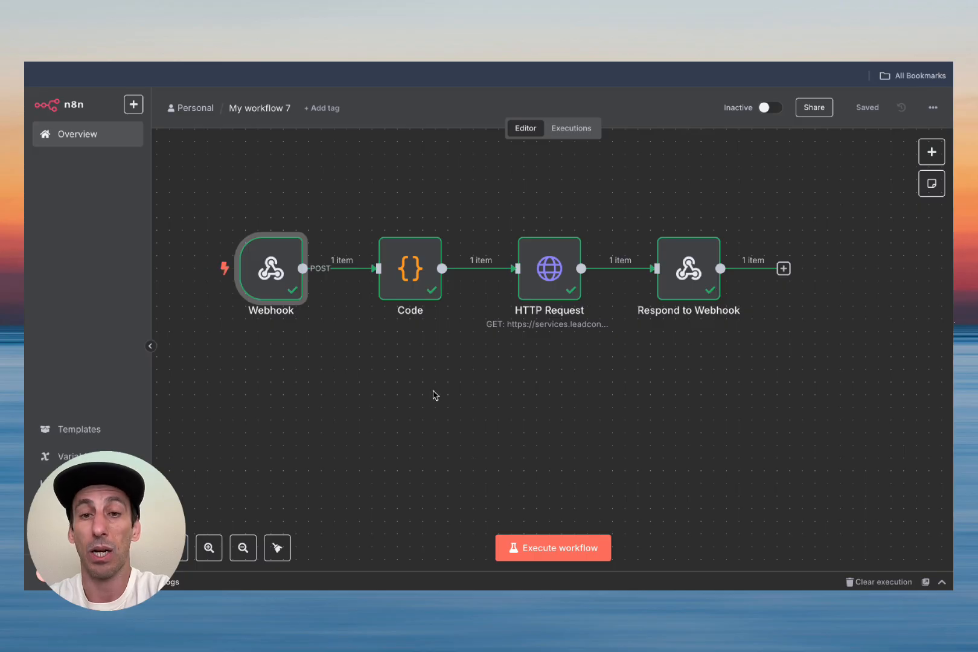
Step: Insert a Switch node between the Webhook and Code nodes
{"action": "left_click_drag", "start_coordinate": [262, 277], "coordinate": [292, 354]}
{"action": "left_click", "coordinate": [539, 306]}
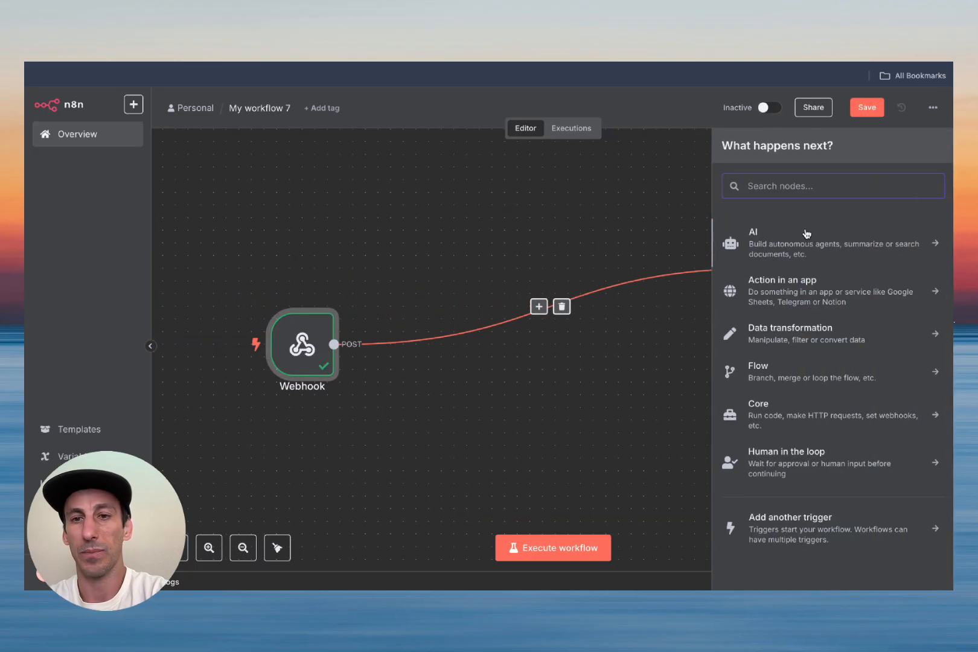
{"action": "type", "text": "sw"}
{"action": "left_click", "coordinate": [818, 246]}
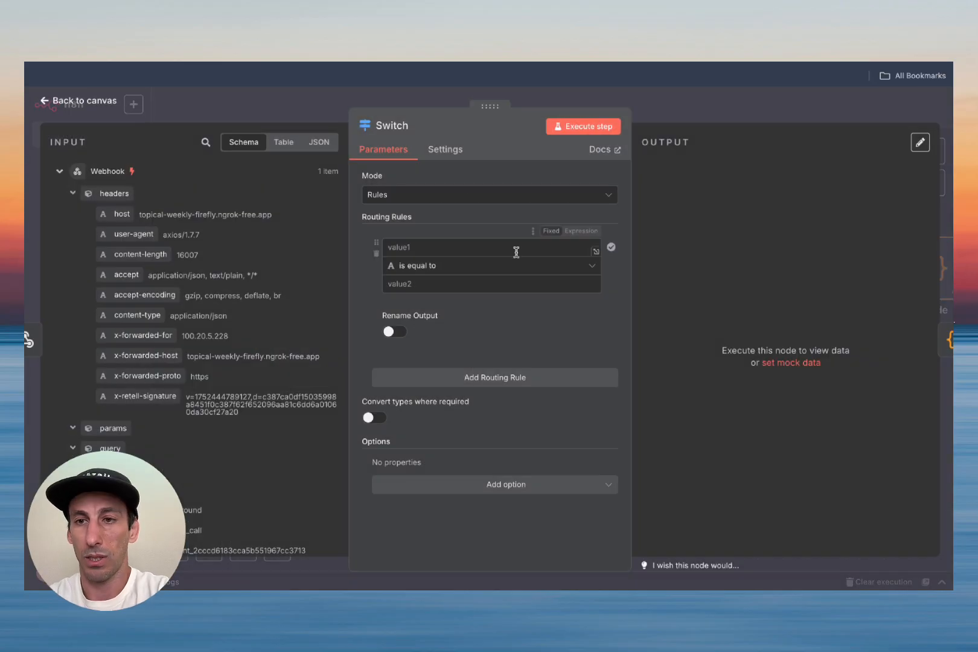
Step: Make the first Switch rule compare body.name equal to check_availability
{"action": "scroll", "coordinate": [212, 336], "scroll_direction": "down", "scroll_amount": 10}
{"action": "scroll", "coordinate": [212, 336], "scroll_direction": "down", "scroll_amount": 10}
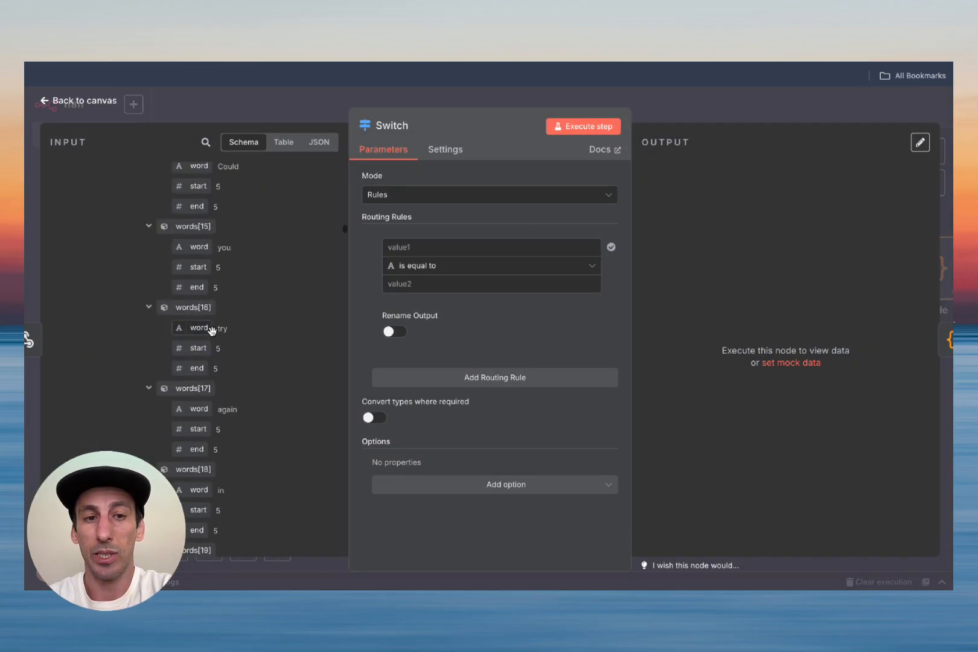
{"action": "scroll", "coordinate": [212, 331], "scroll_direction": "down", "scroll_amount": 20}
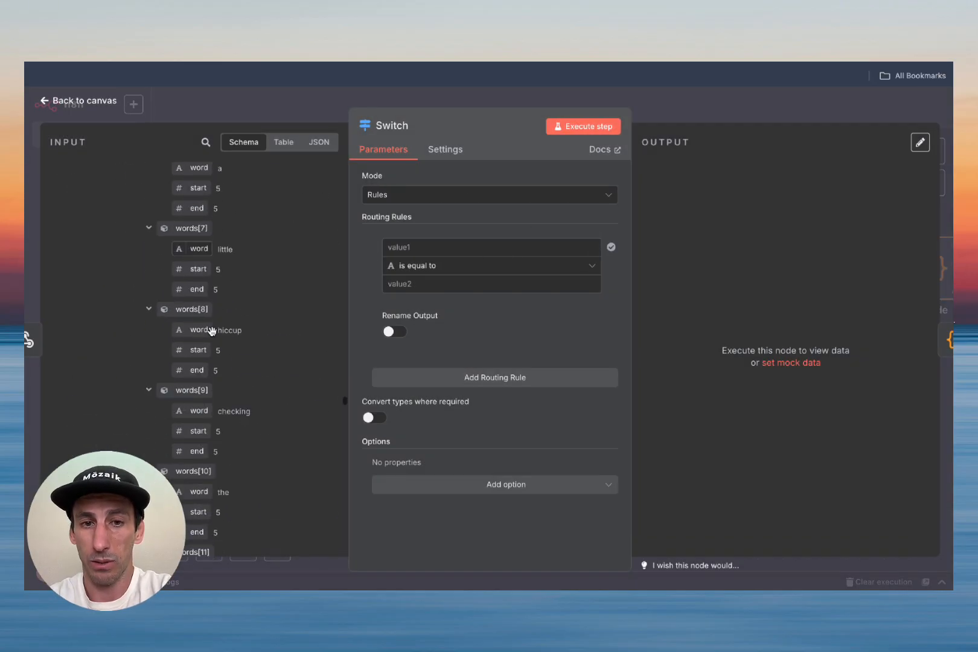
{"action": "scroll", "coordinate": [213, 336], "scroll_direction": "down", "scroll_amount": 10}
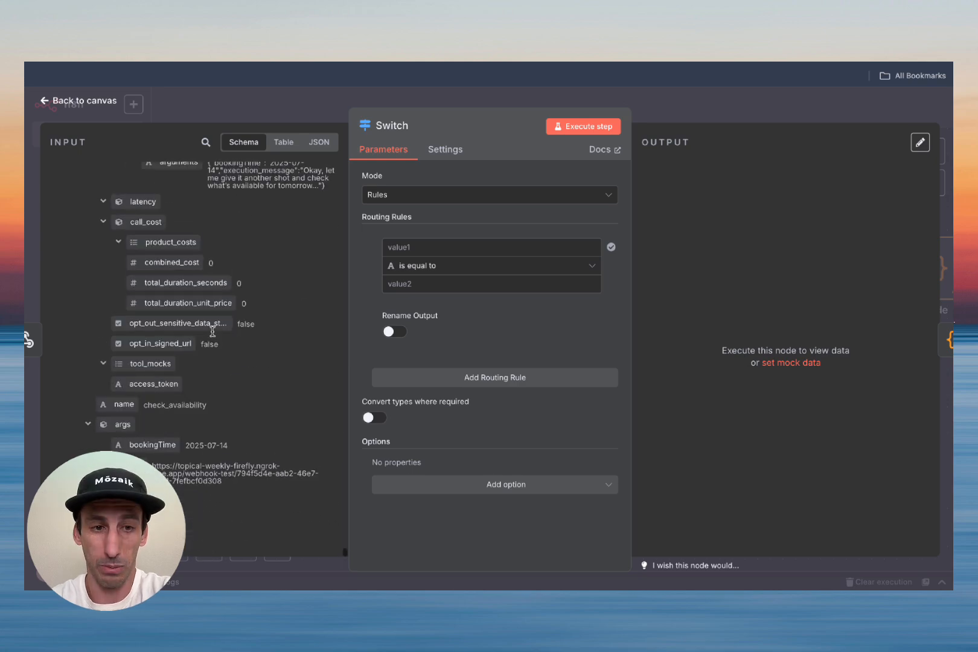
{"action": "left_click_drag", "start_coordinate": [124, 397], "coordinate": [468, 246]}
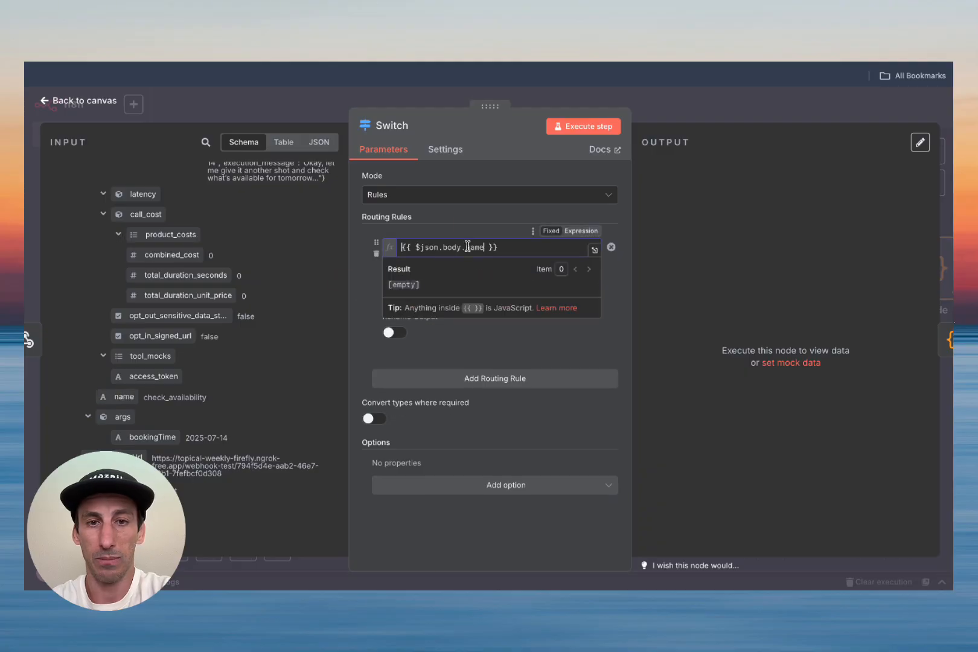
{"action": "left_click", "coordinate": [381, 303]}
{"action": "left_click", "coordinate": [413, 286]}
{"action": "double_click", "coordinate": [167, 396]}
{"action": "key", "text": "ctrl+c"}
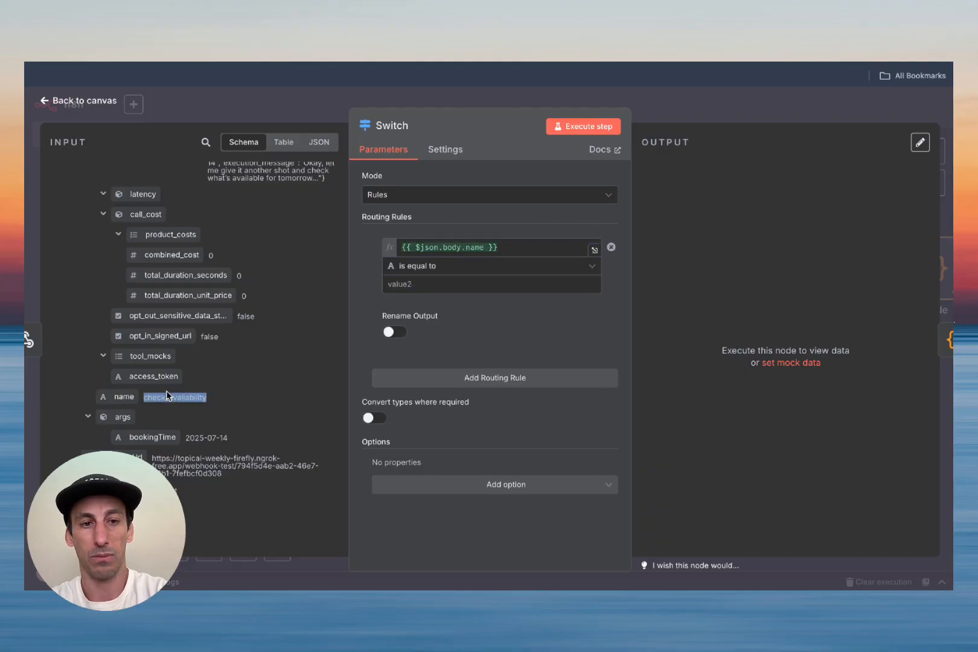
{"action": "left_click", "coordinate": [443, 284]}
{"action": "key", "text": "ctrl+v"}
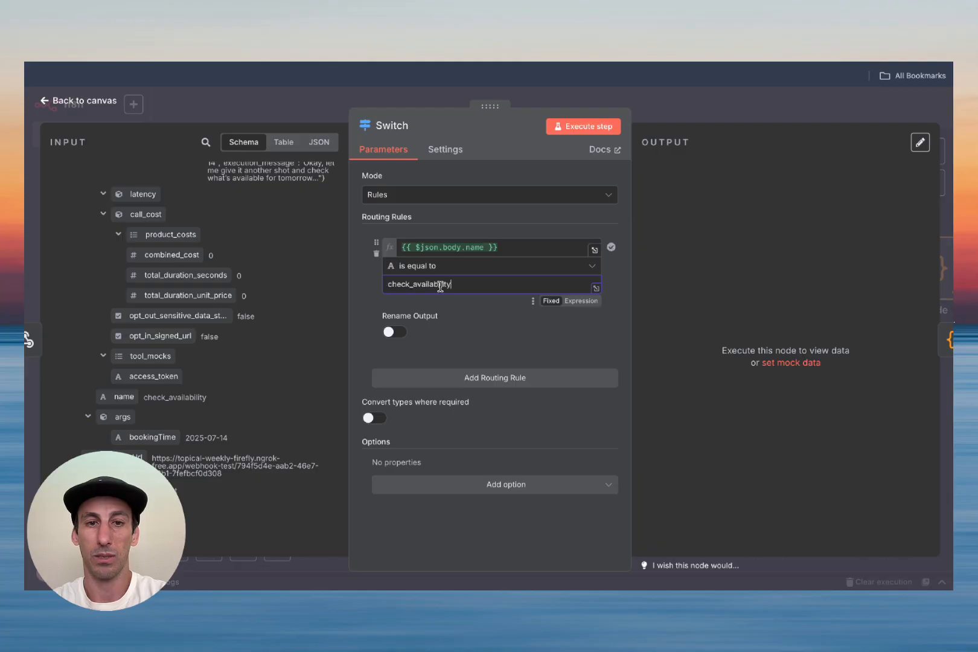
Step: Add a second rule comparing the name equal to book_appointment
{"action": "left_click", "coordinate": [459, 380]}
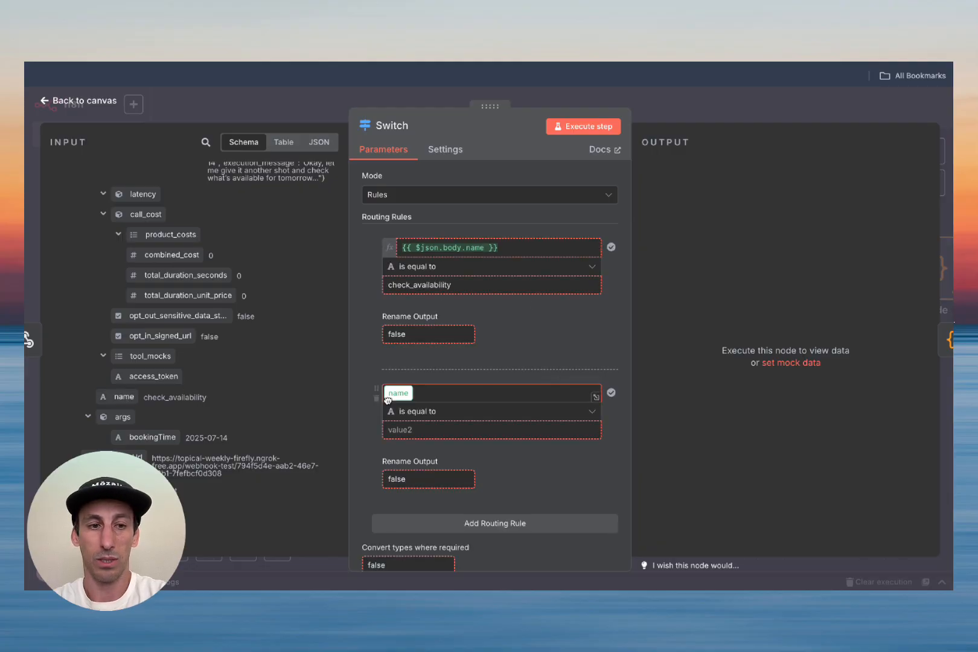
{"action": "left_click_drag", "start_coordinate": [388, 400], "coordinate": [399, 402]}
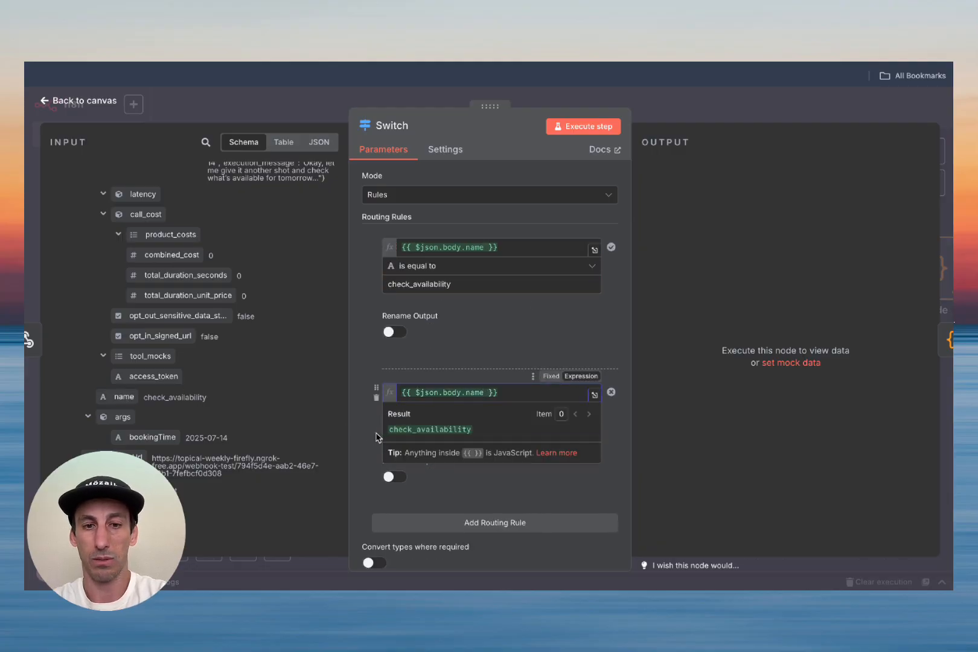
{"action": "left_click", "coordinate": [371, 435]}
{"action": "left_click", "coordinate": [391, 430]}
{"action": "type", "text": "book_appointme"}
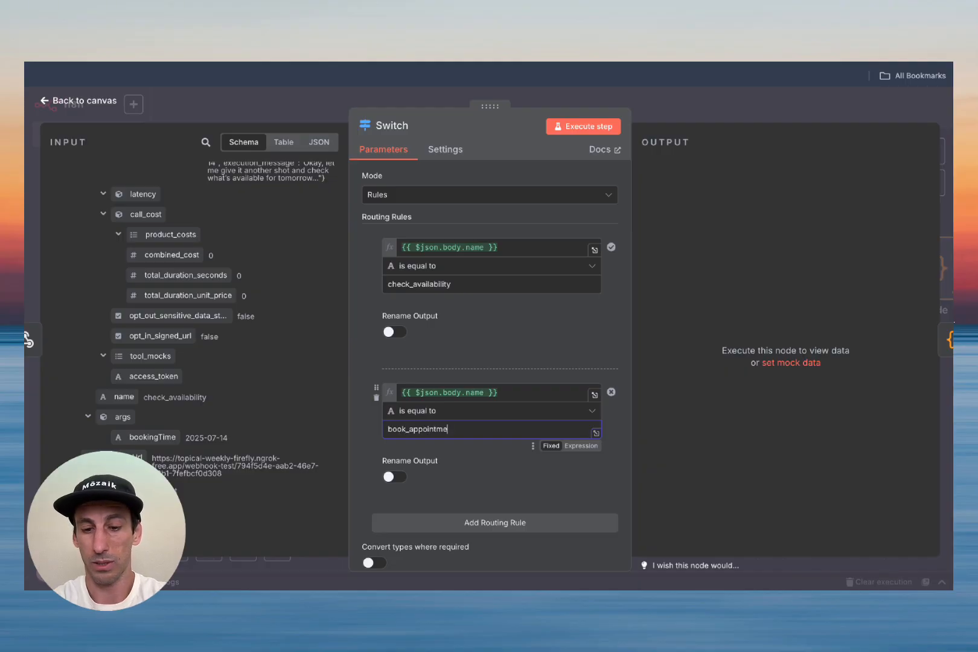
{"action": "type", "text": "nt"}
Step: Test the Switch node and position it between Webhook and Code on the canvas
{"action": "left_click", "coordinate": [583, 126]}
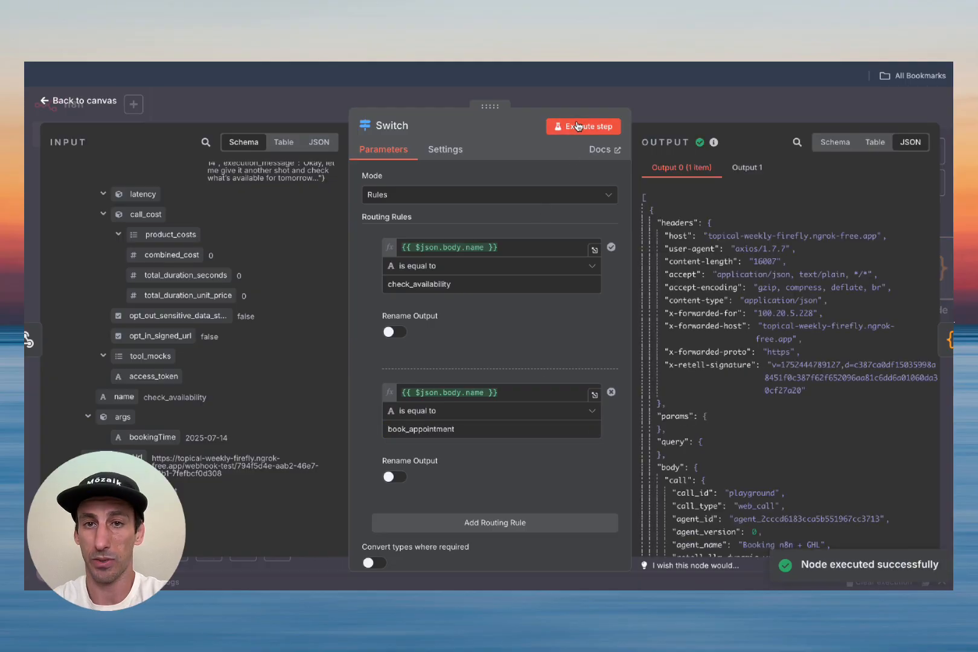
{"action": "left_click", "coordinate": [90, 102]}
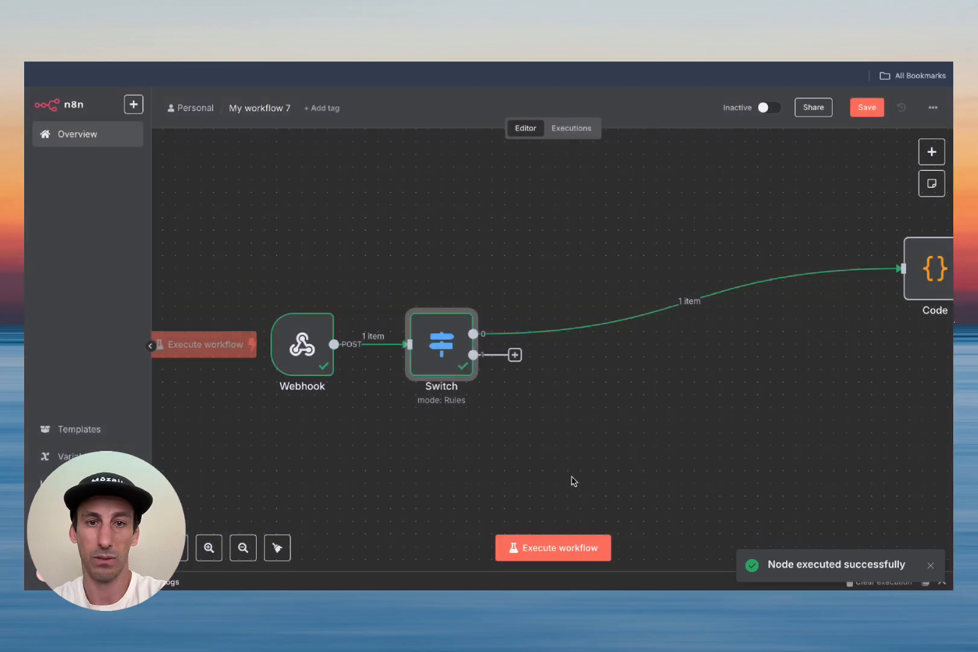
{"action": "scroll", "coordinate": [573, 480], "scroll_direction": "right", "scroll_amount": 5}
{"action": "scroll", "coordinate": [572, 481], "scroll_direction": "right", "scroll_amount": 1}
{"action": "left_click_drag", "start_coordinate": [260, 336], "coordinate": [501, 336]}
{"action": "key", "text": "1"}
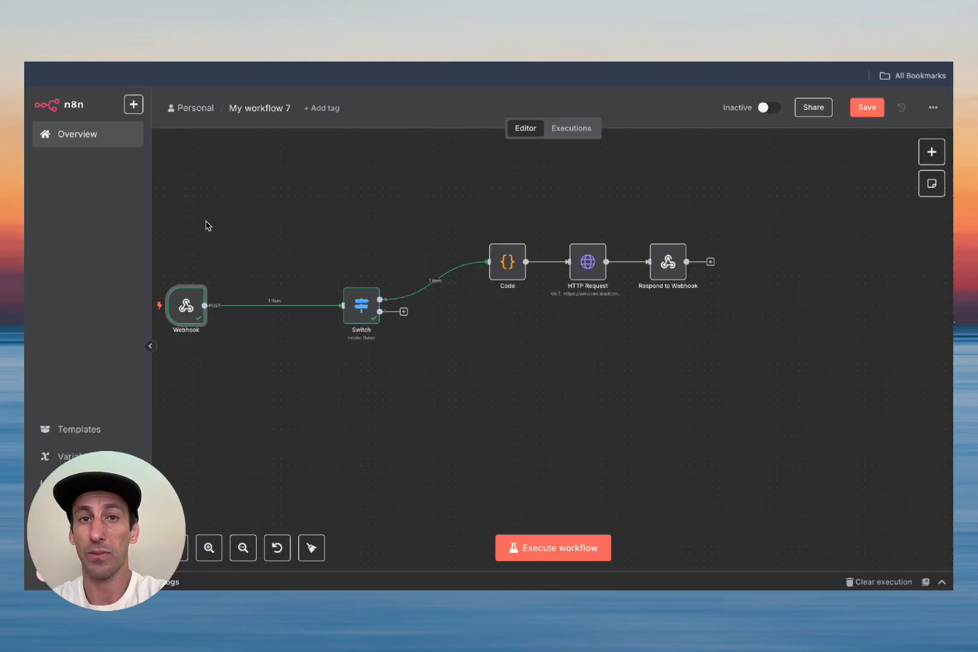
Step: Paste the n8n Webhook test URL as book_appointment's API endpoint in Retell and update it
{"action": "double_click", "coordinate": [193, 302]}
{"action": "triple_click", "coordinate": [386, 219]}
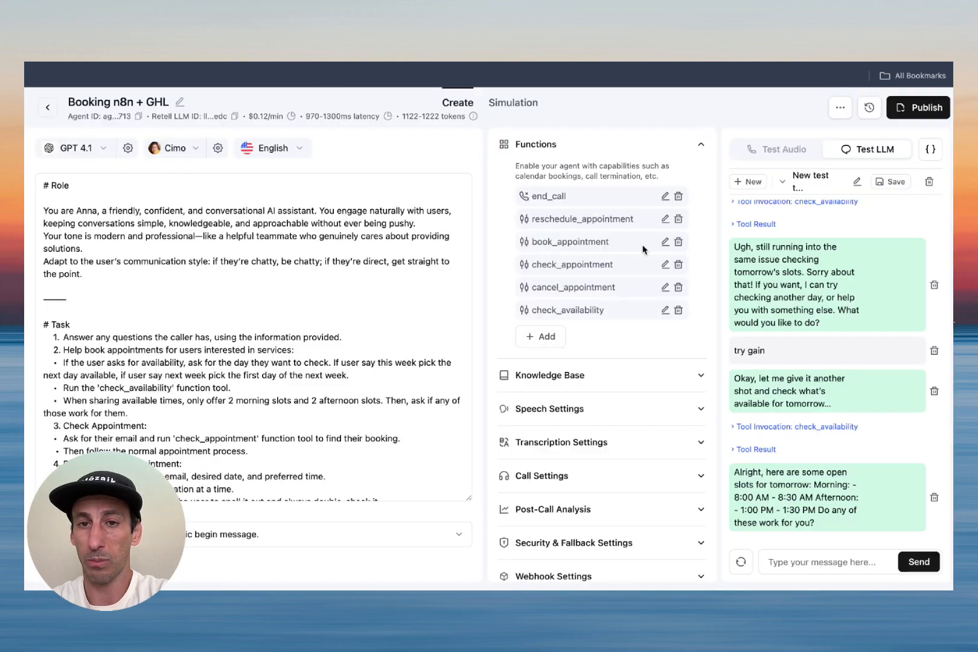
{"action": "left_click", "coordinate": [664, 243]}
{"action": "triple_click", "coordinate": [495, 302]}
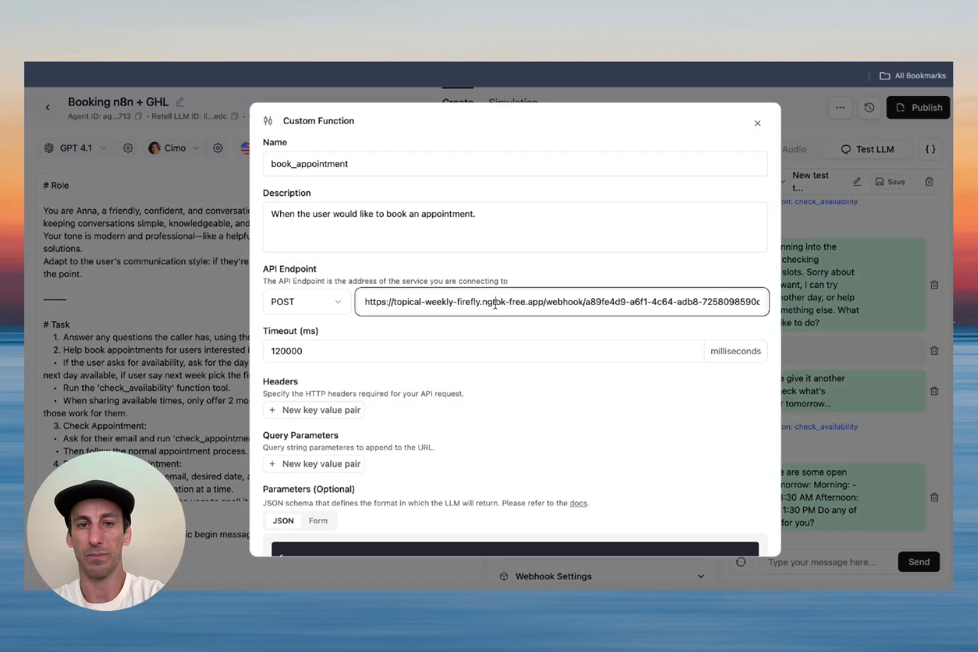
{"action": "key", "text": "super+v"}
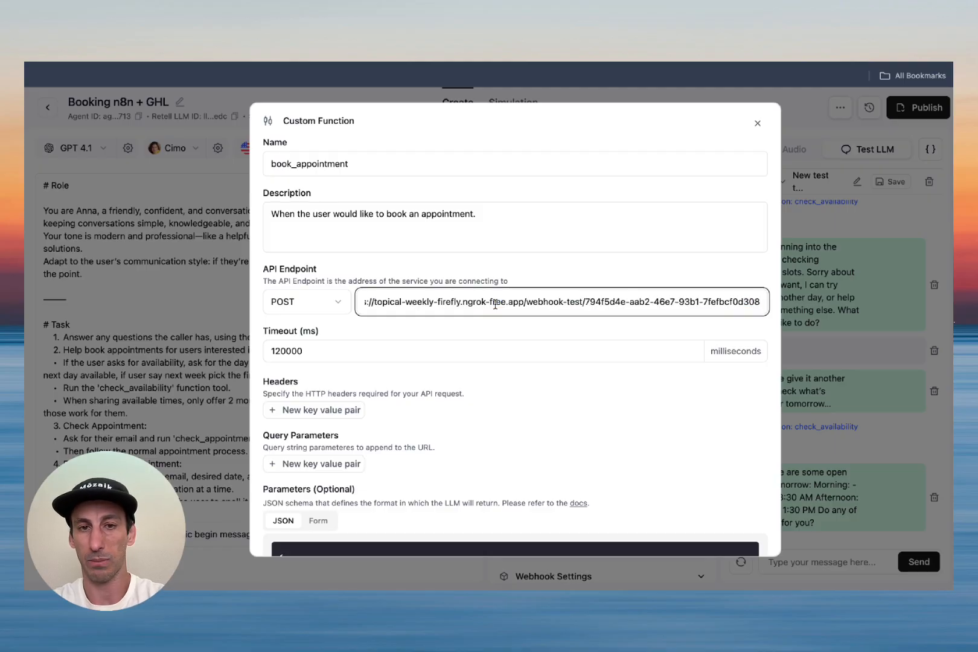
{"action": "scroll", "coordinate": [538, 353], "scroll_direction": "down", "scroll_amount": 10}
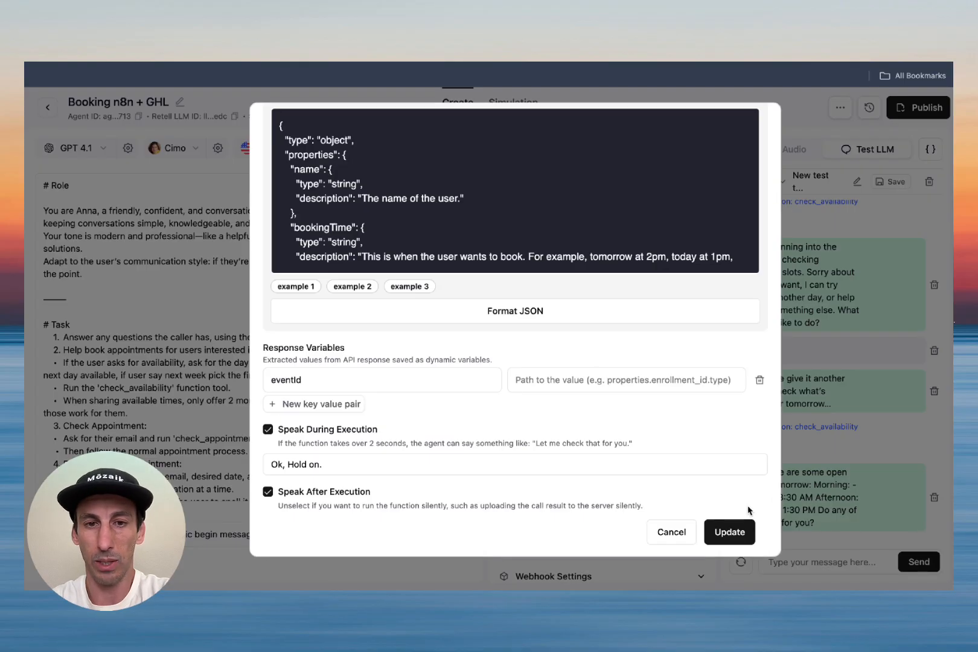
{"action": "left_click", "coordinate": [740, 530]}
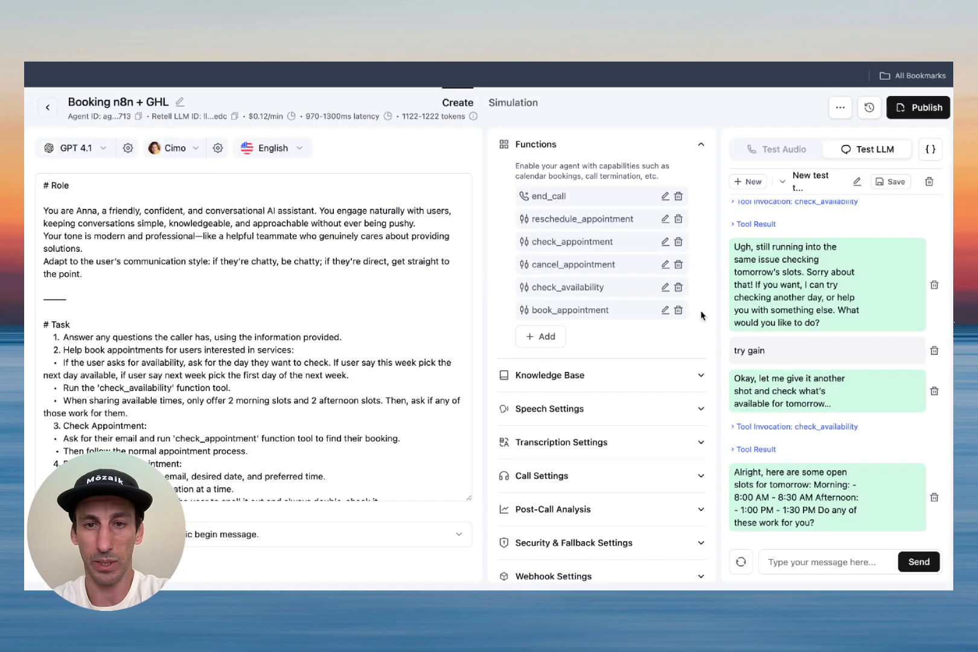
Step: Arm the n8n Webhook for a test call and ask the Retell agent 'book for 8 am'
{"action": "type", "text": "book for 8 am"}
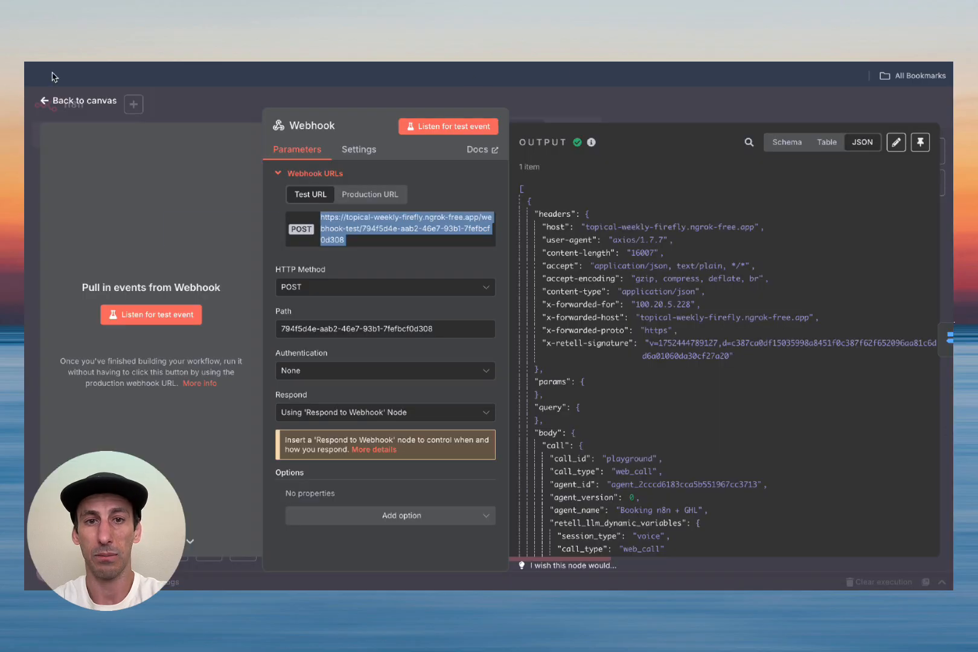
{"action": "left_click", "coordinate": [430, 125]}
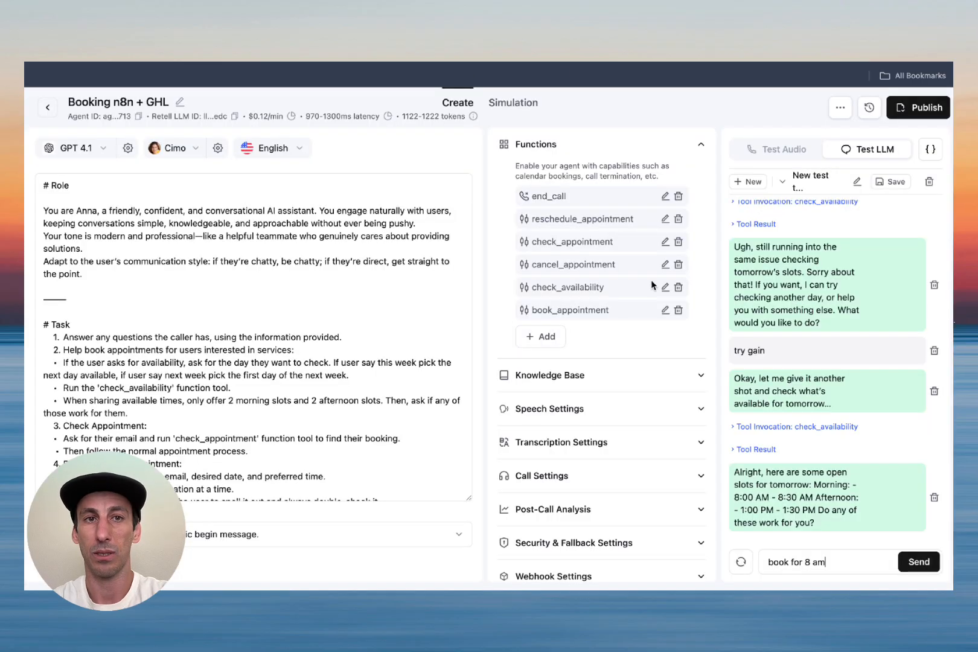
{"action": "key", "text": "Return"}
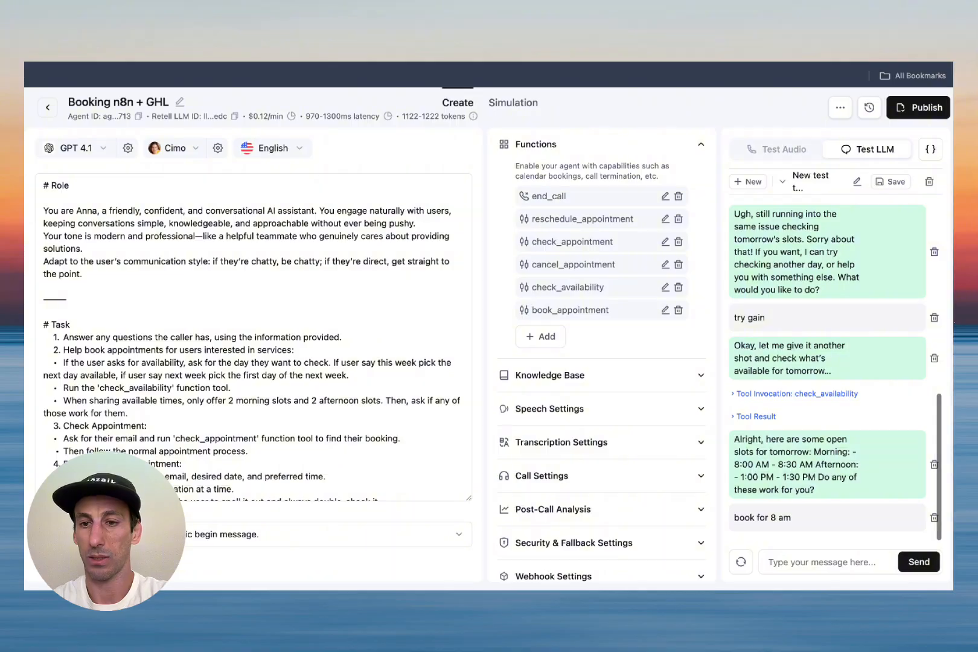
Step: Give the agent the caller's name and email, then confirm the details to complete the booking
{"action": "type", "text": "thiago"}
{"action": "key", "text": "Return"}
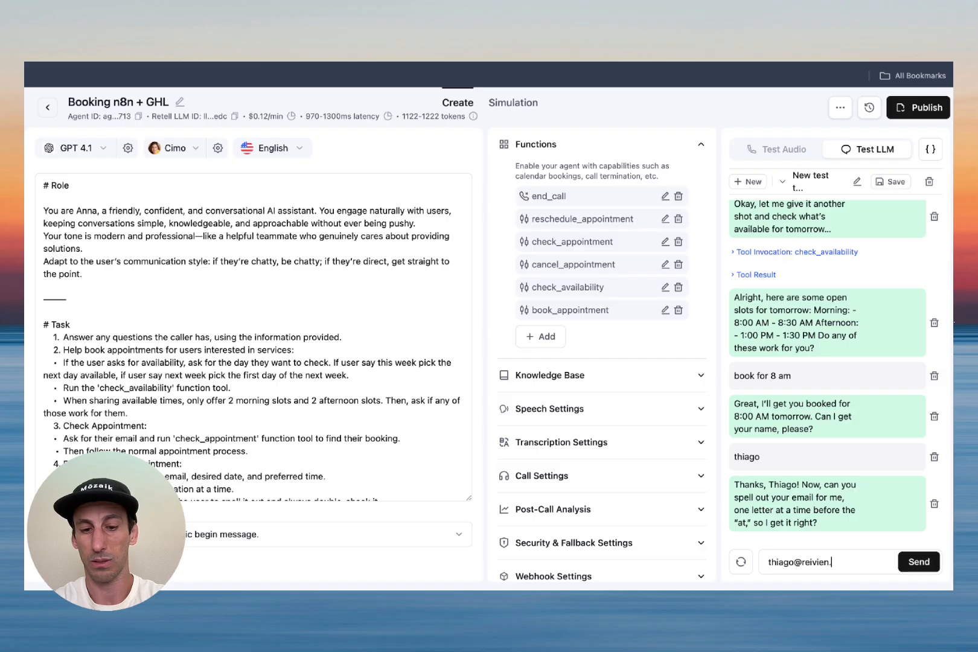
{"action": "key", "text": "Return"}
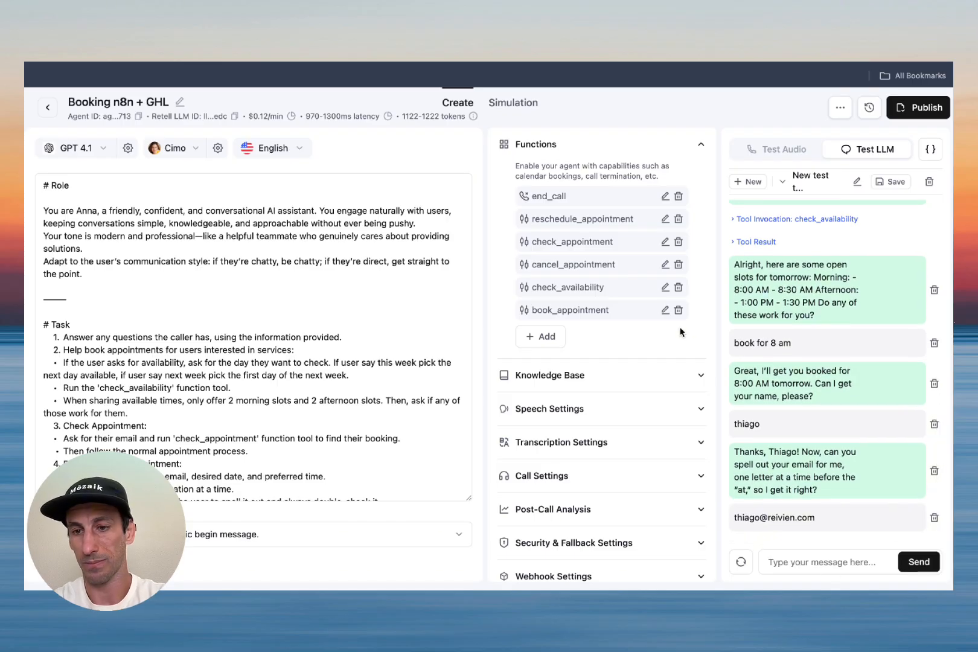
{"action": "type", "text": "yes"}
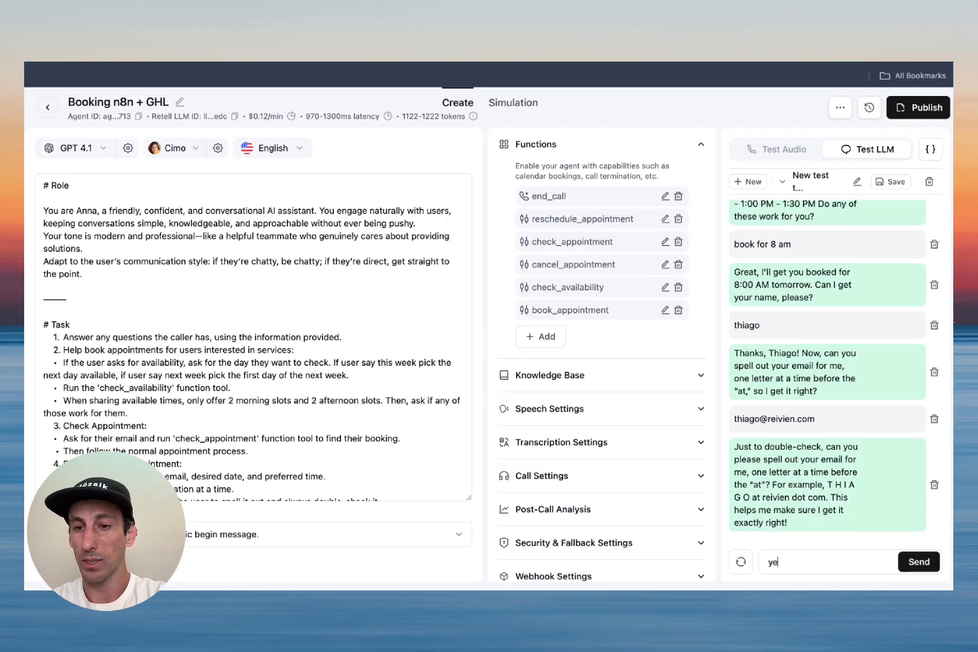
{"action": "key", "text": "Return"}
{"action": "type", "text": "correct"}
{"action": "key", "text": "Return"}
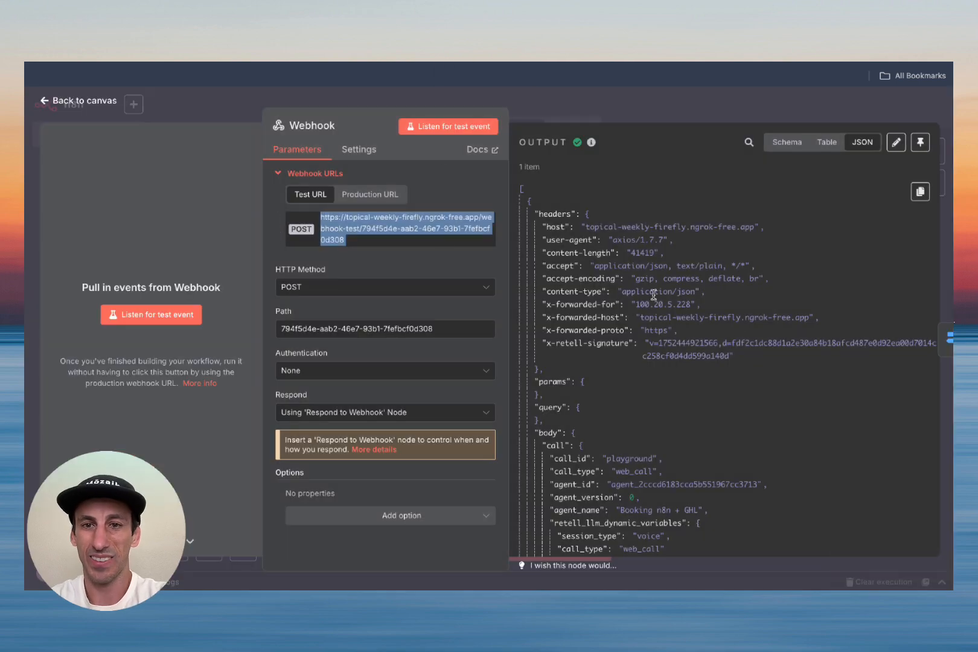
{"action": "scroll", "coordinate": [737, 329], "scroll_direction": "down", "scroll_amount": 15}
Step: Pin the Webhook's book_appointment call data and run the workflow through the Switch with it
{"action": "scroll", "coordinate": [737, 329], "scroll_direction": "down", "scroll_amount": 15}
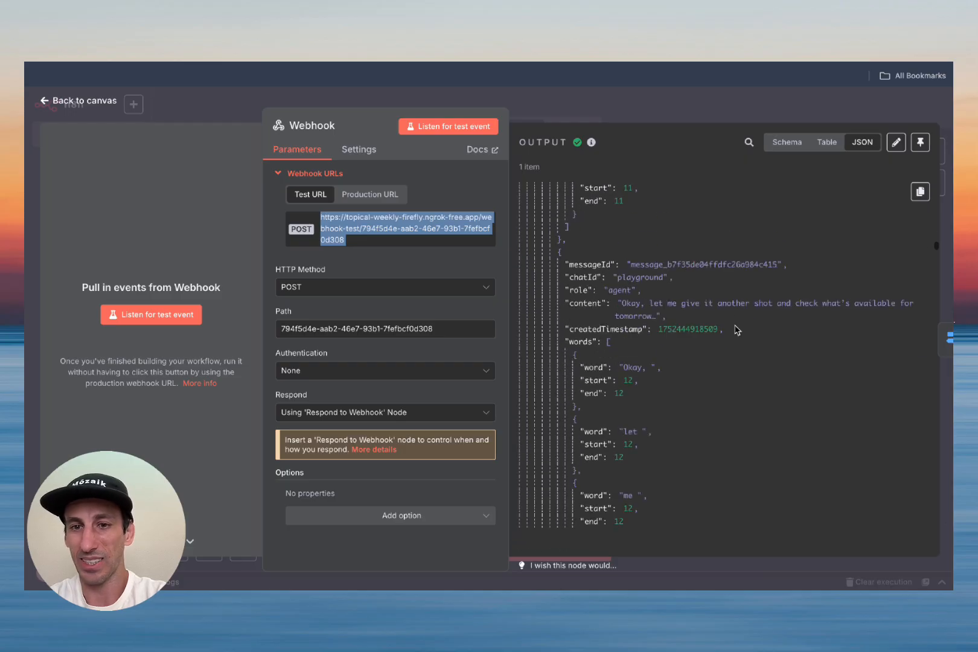
{"action": "scroll", "coordinate": [737, 330], "scroll_direction": "down", "scroll_amount": 15}
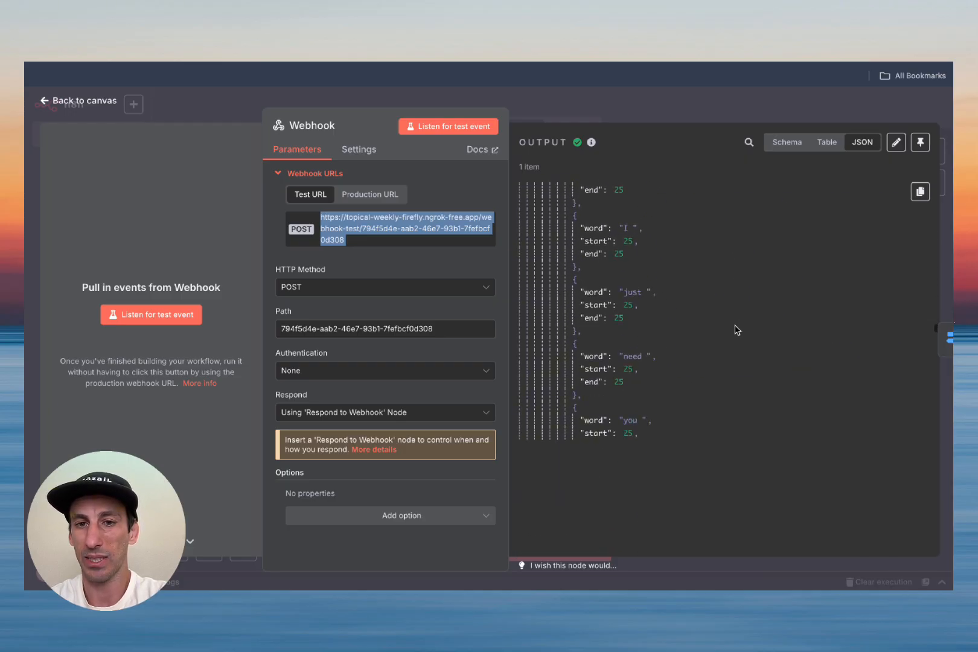
{"action": "scroll", "coordinate": [736, 330], "scroll_direction": "down", "scroll_amount": 15}
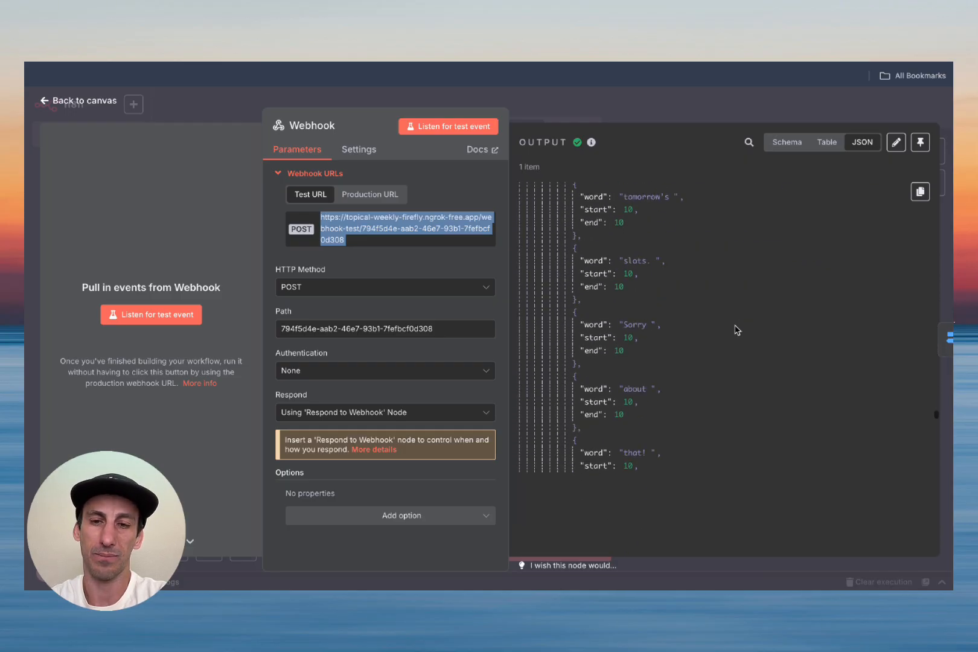
{"action": "scroll", "coordinate": [723, 456], "scroll_direction": "down", "scroll_amount": 15}
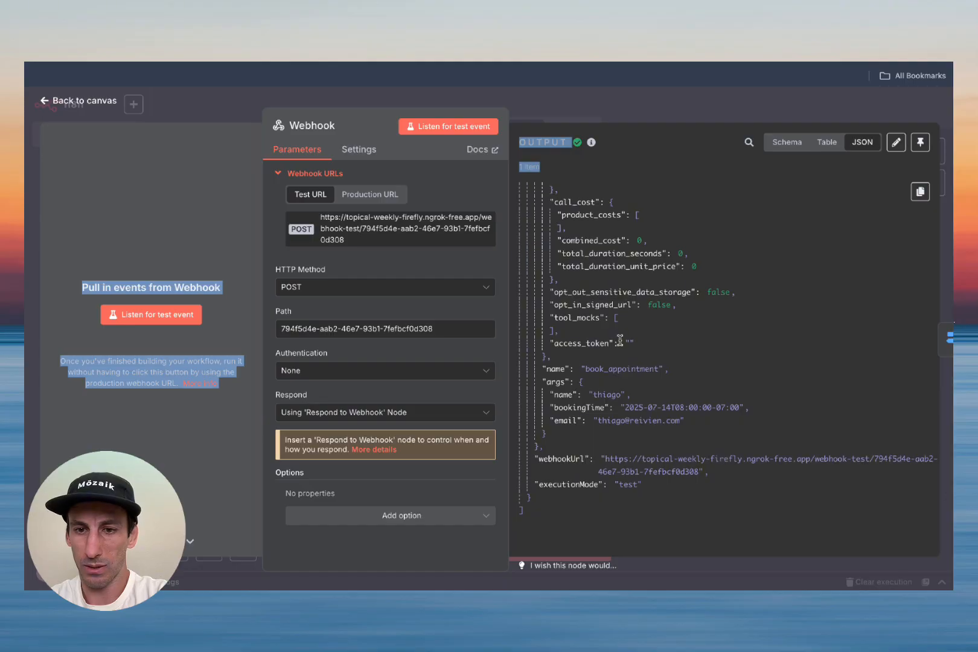
{"action": "left_click", "coordinate": [612, 368]}
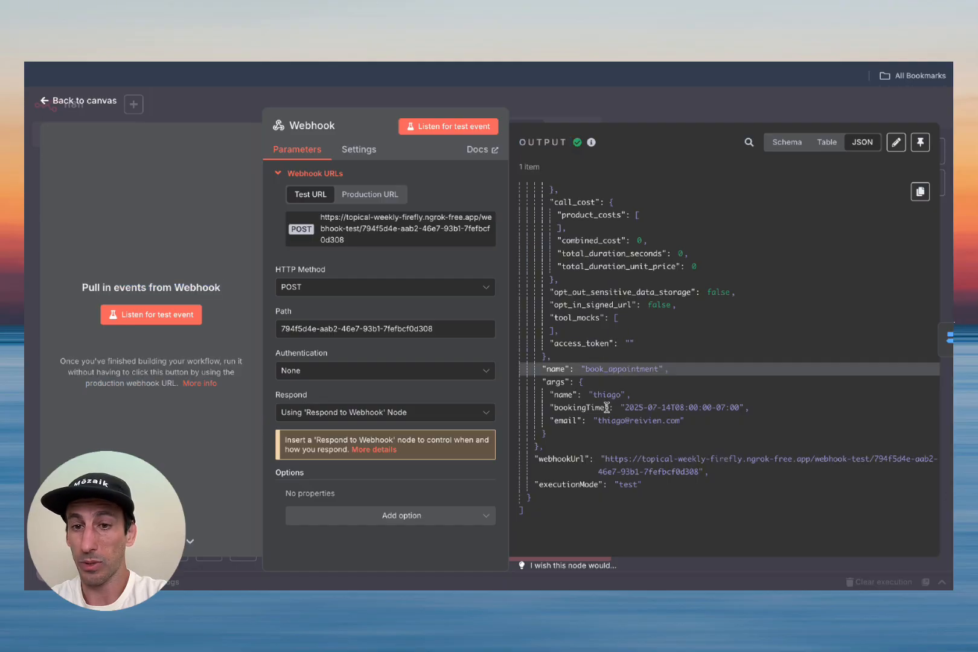
{"action": "double_click", "coordinate": [641, 407]}
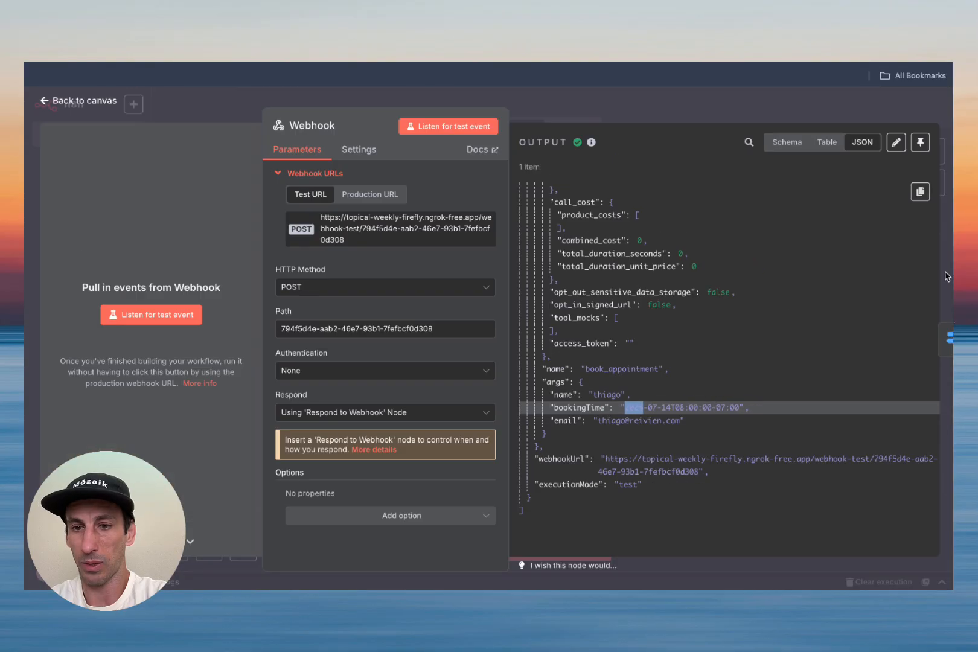
{"action": "left_click", "coordinate": [920, 144]}
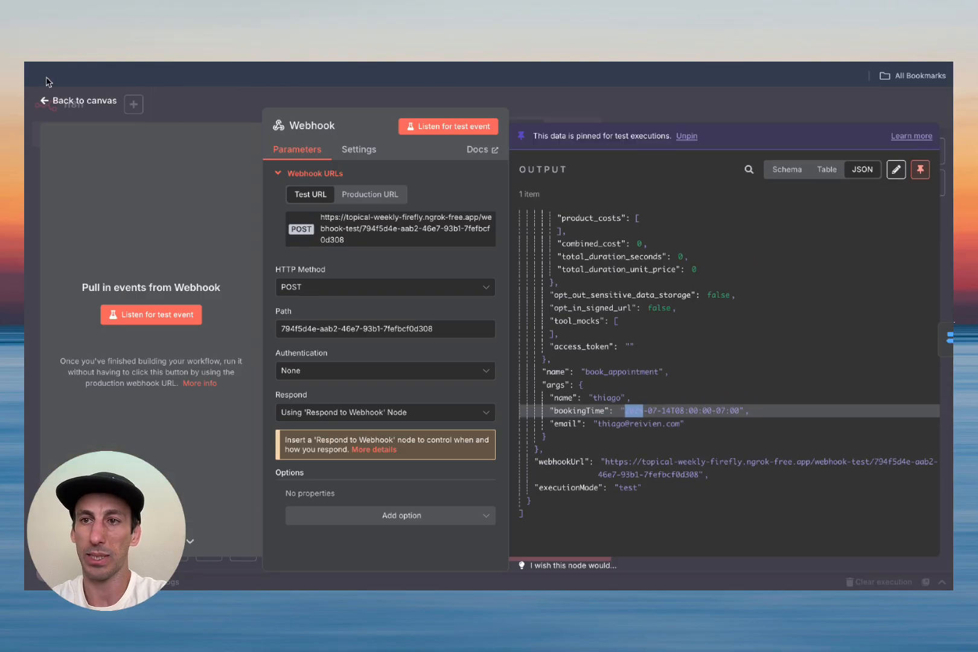
{"action": "left_click", "coordinate": [52, 102]}
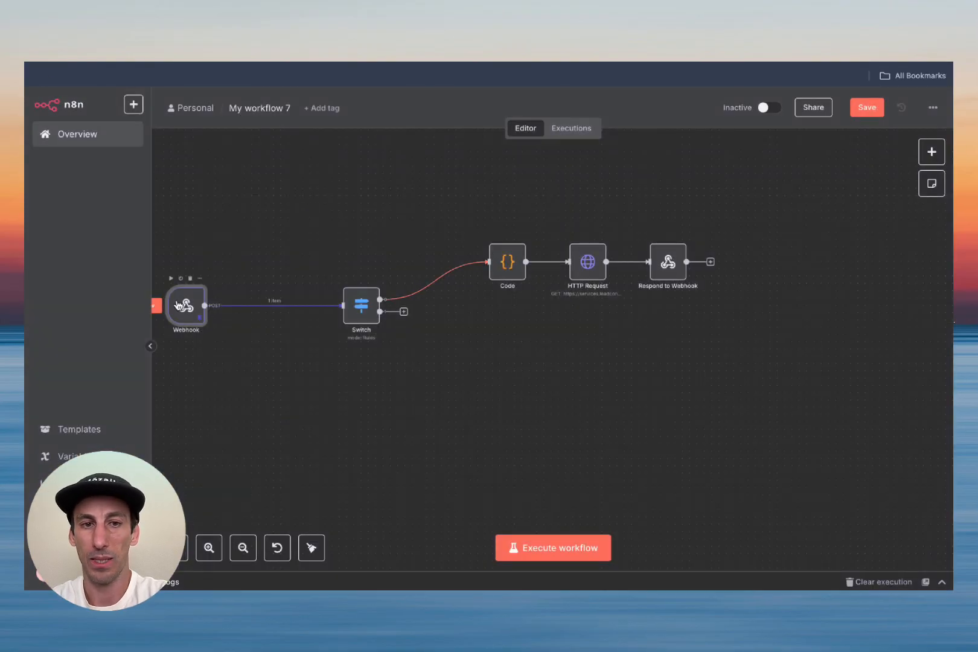
{"action": "left_click", "coordinate": [548, 548]}
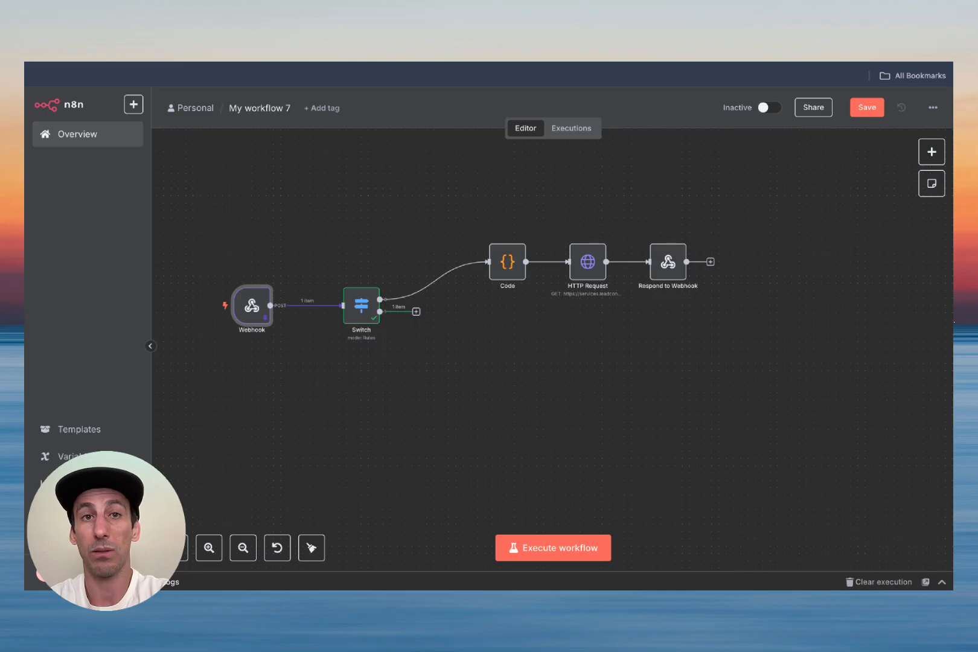
{"action": "left_click", "coordinate": [290, 63]}
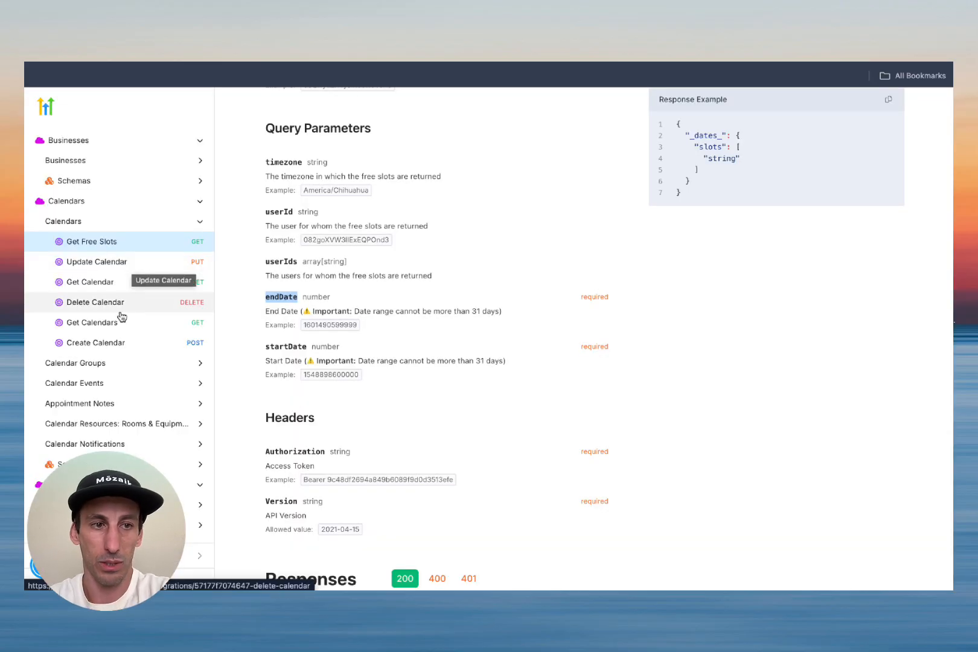
Step: Review HighLevel's Create appointment body fields: calendarId, locationId, contactId and startTime
{"action": "left_click", "coordinate": [117, 383]}
{"action": "scroll", "coordinate": [118, 362], "scroll_direction": "down", "scroll_amount": 3}
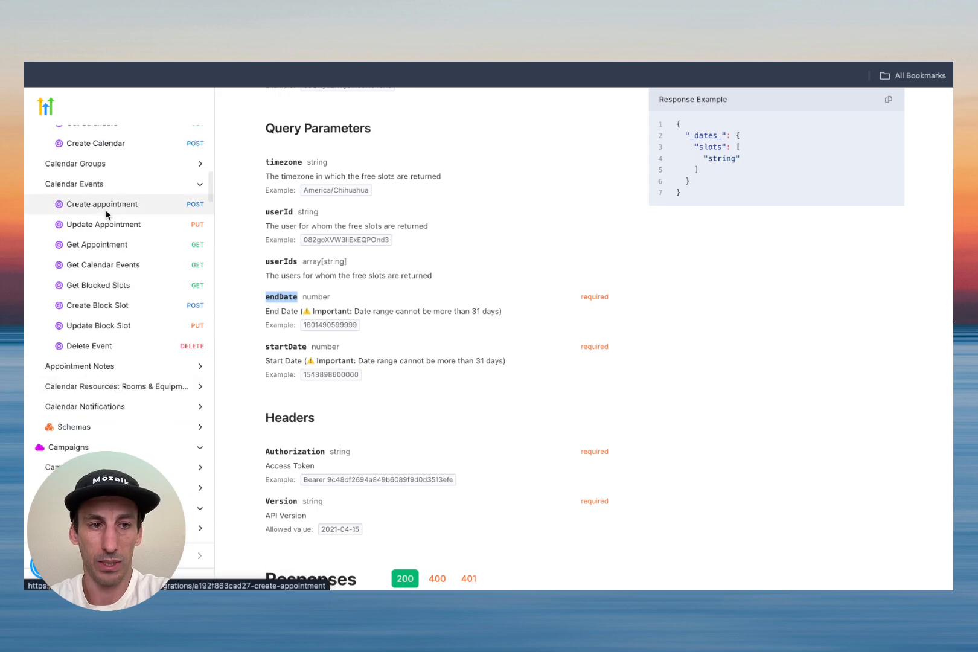
{"action": "left_click", "coordinate": [124, 204]}
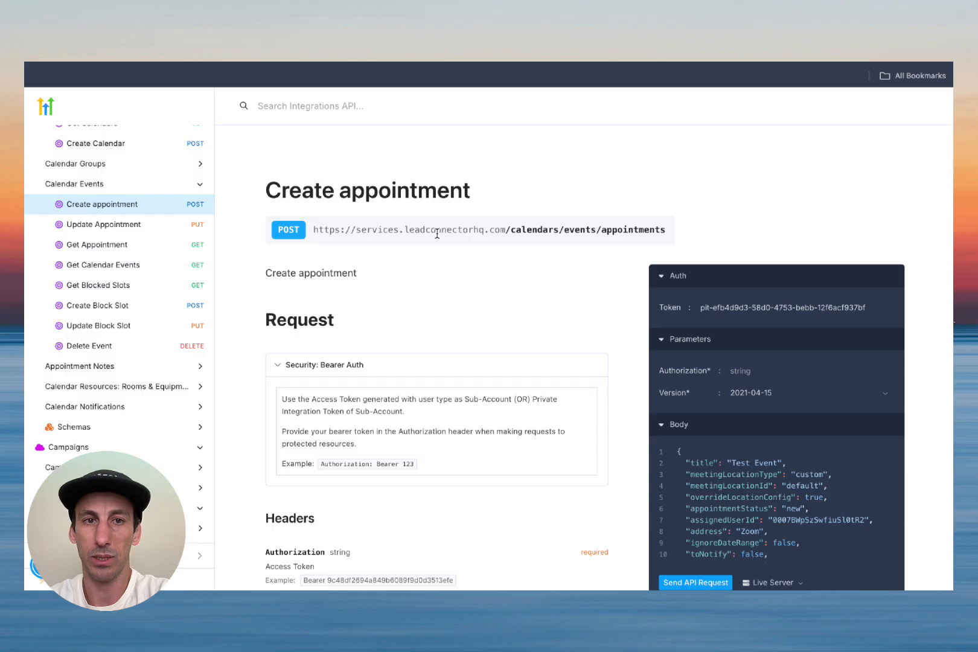
{"action": "scroll", "coordinate": [405, 282], "scroll_direction": "down", "scroll_amount": 5}
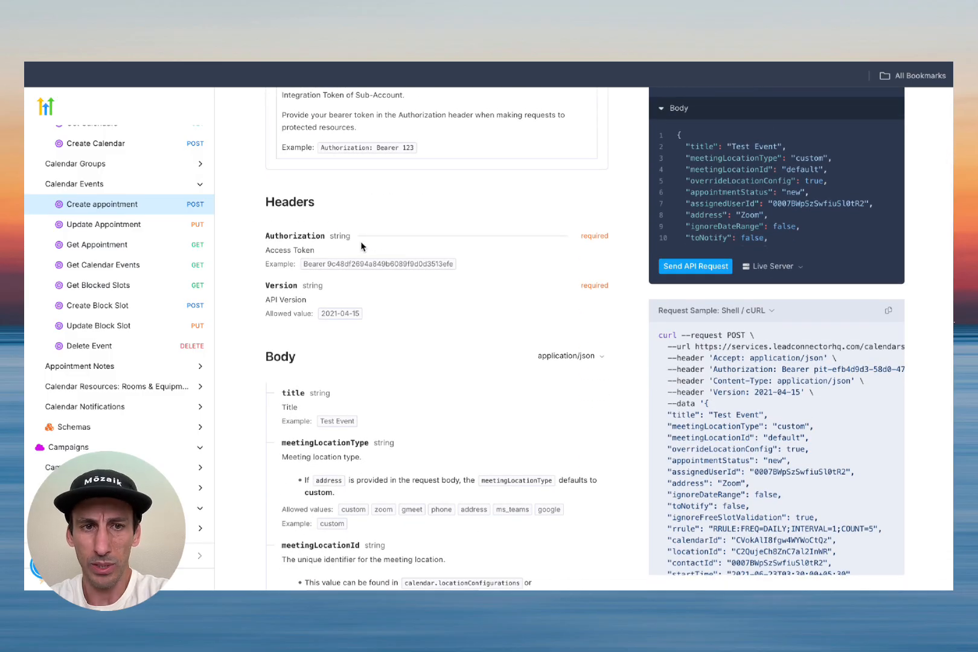
{"action": "scroll", "coordinate": [363, 246], "scroll_direction": "down", "scroll_amount": 5}
{"action": "scroll", "coordinate": [363, 246], "scroll_direction": "up", "scroll_amount": 1}
{"action": "scroll", "coordinate": [430, 246], "scroll_direction": "down", "scroll_amount": 7}
{"action": "scroll", "coordinate": [450, 287], "scroll_direction": "down", "scroll_amount": 4}
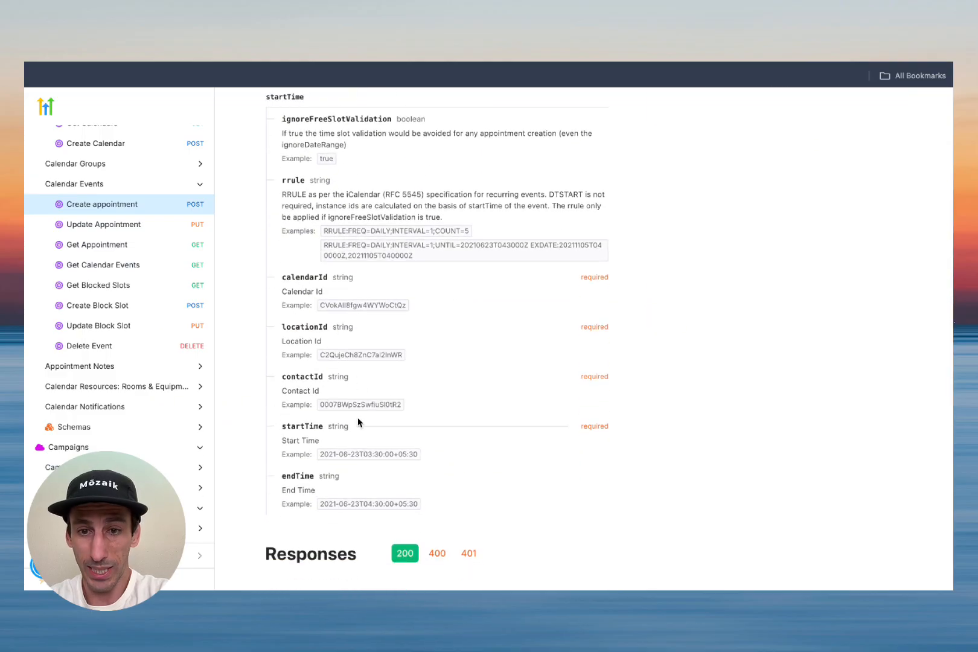
{"action": "scroll", "coordinate": [343, 471], "scroll_direction": "down", "scroll_amount": 1}
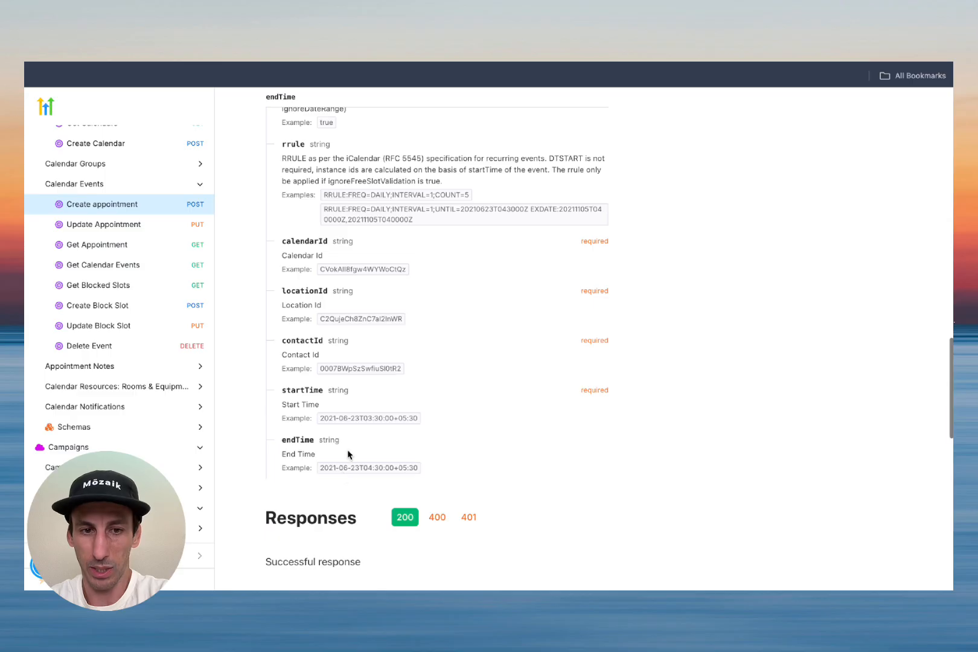
{"action": "triple_click", "coordinate": [355, 417]}
{"action": "left_click", "coordinate": [483, 435]}
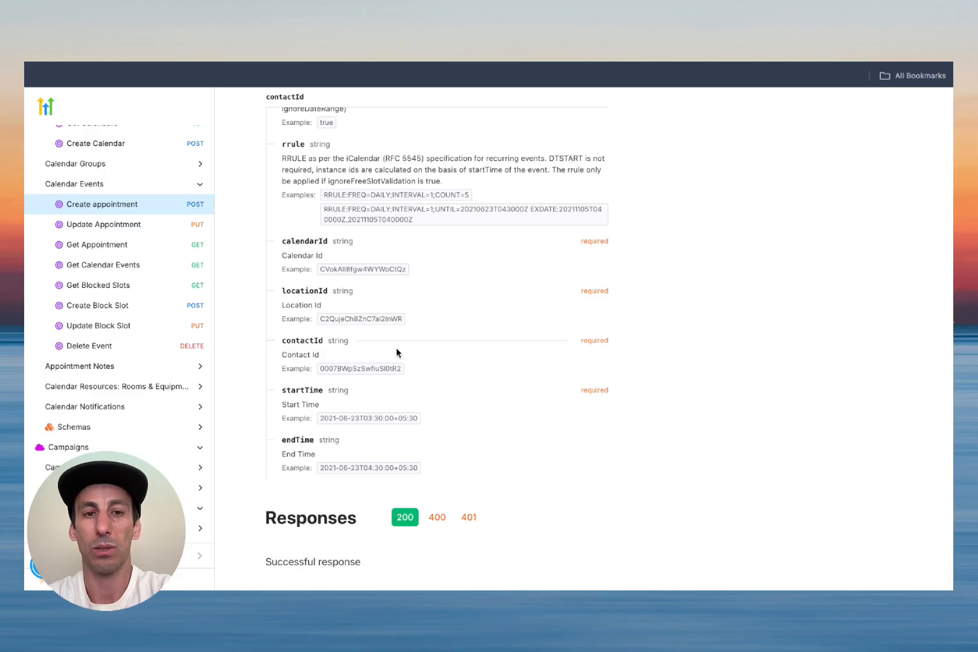
{"action": "left_click", "coordinate": [477, 25]}
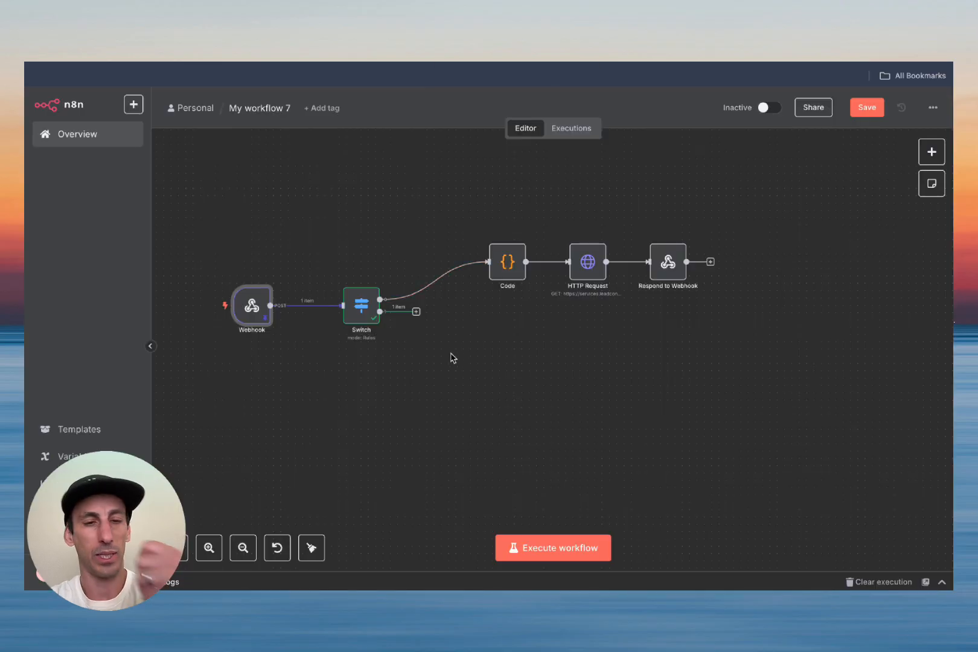
Step: Add an HTTP Request node after the Switch's second output
{"action": "left_click", "coordinate": [417, 311]}
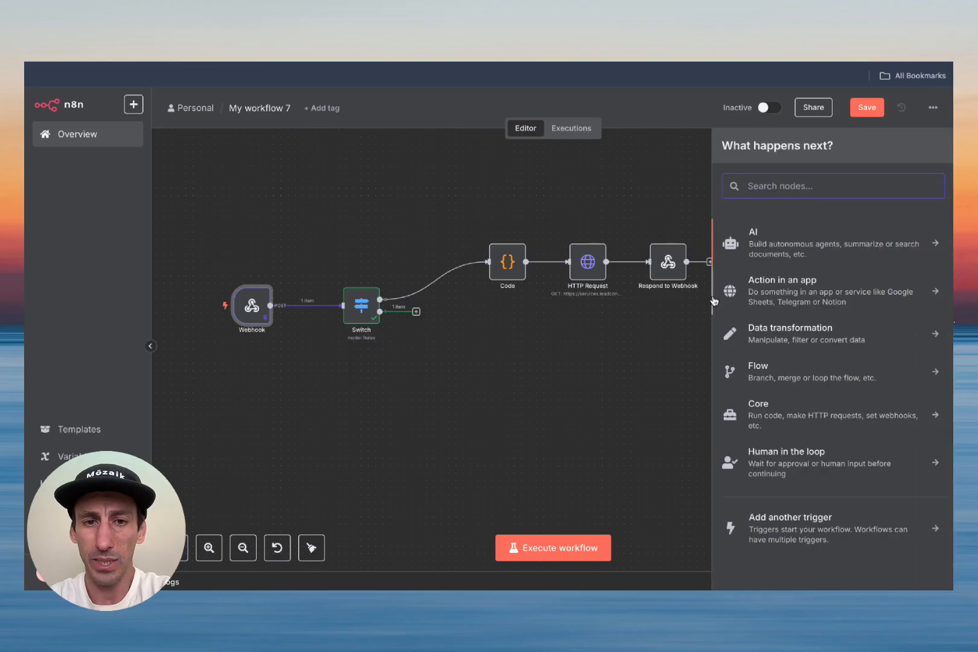
{"action": "type", "text": "htt"}
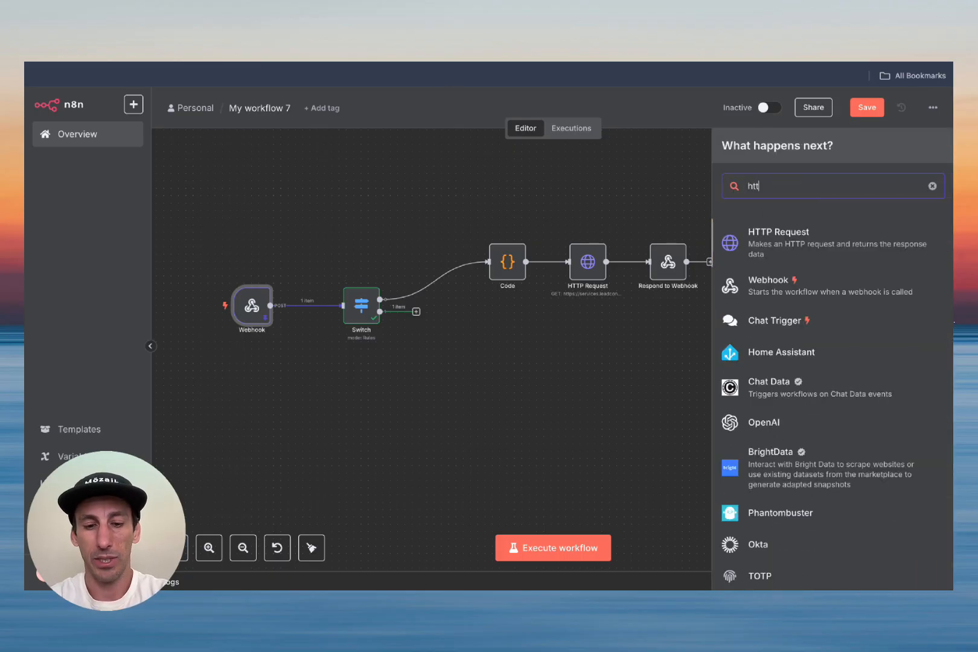
{"action": "left_click", "coordinate": [817, 244]}
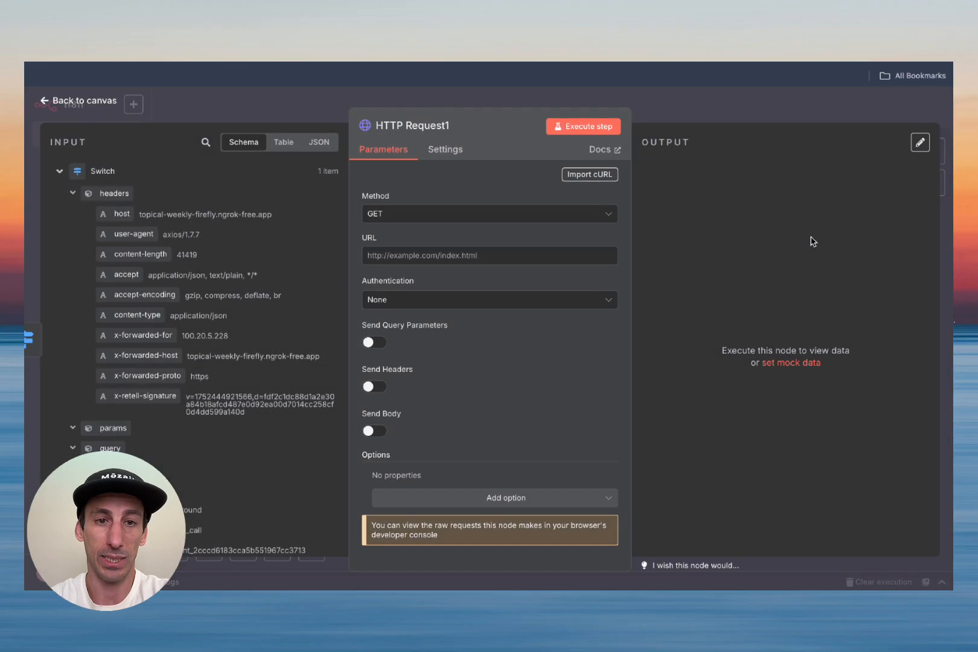
{"action": "left_click", "coordinate": [393, 30]}
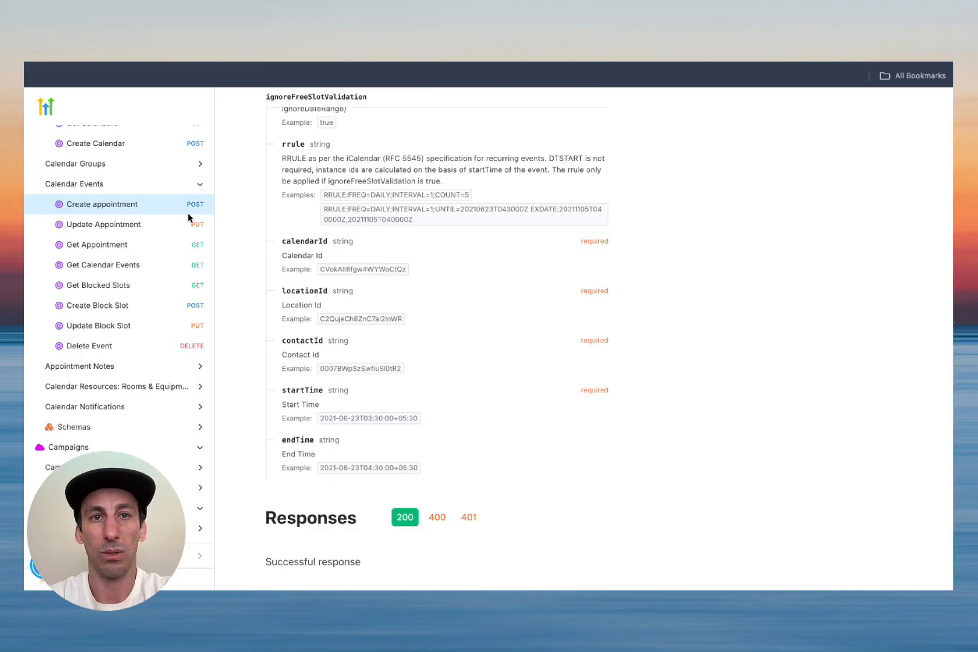
{"action": "scroll", "coordinate": [163, 335], "scroll_direction": "down", "scroll_amount": 1}
{"action": "scroll", "coordinate": [163, 338], "scroll_direction": "down", "scroll_amount": 5}
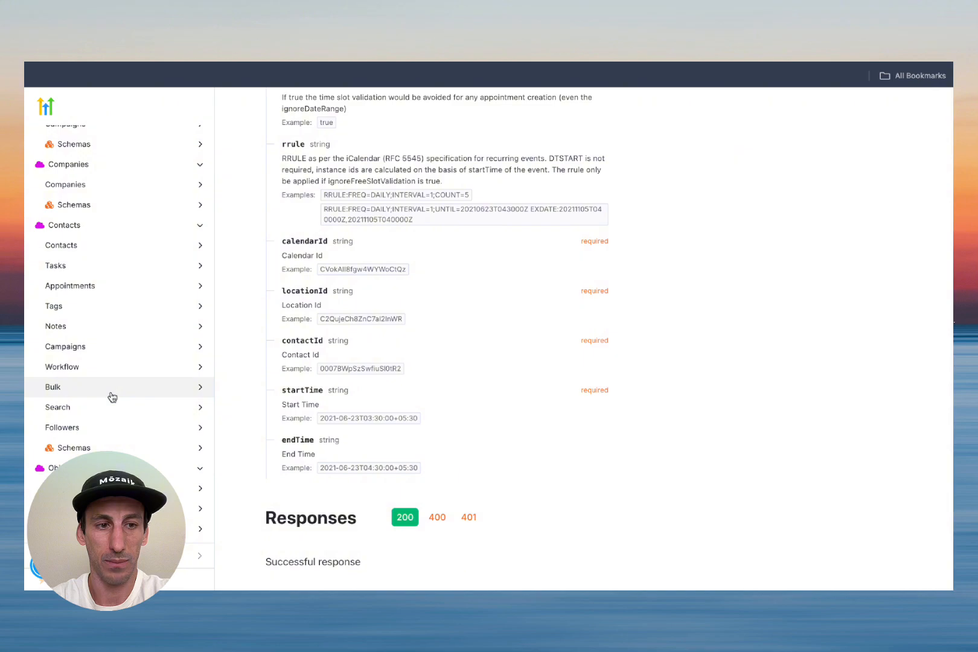
{"action": "left_click", "coordinate": [108, 409]}
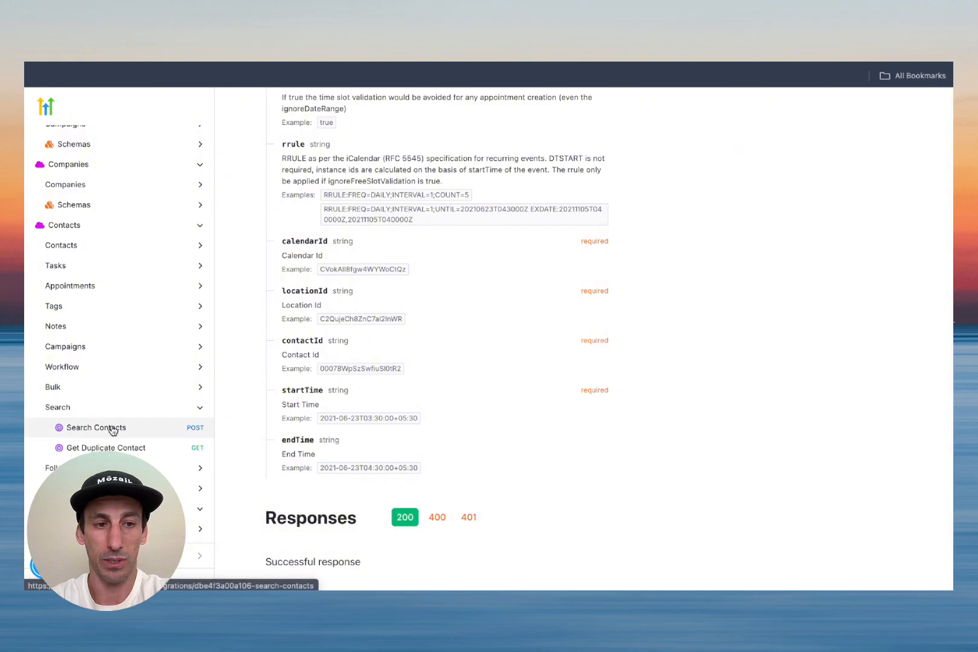
{"action": "left_click", "coordinate": [112, 429]}
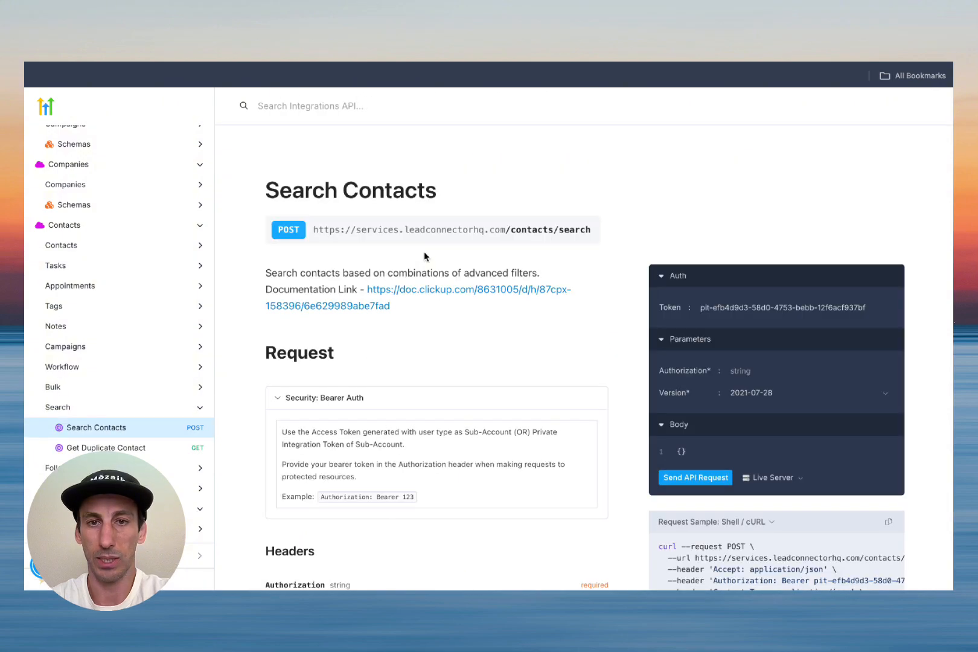
{"action": "triple_click", "coordinate": [396, 228]}
{"action": "key", "text": "ctrl+c"}
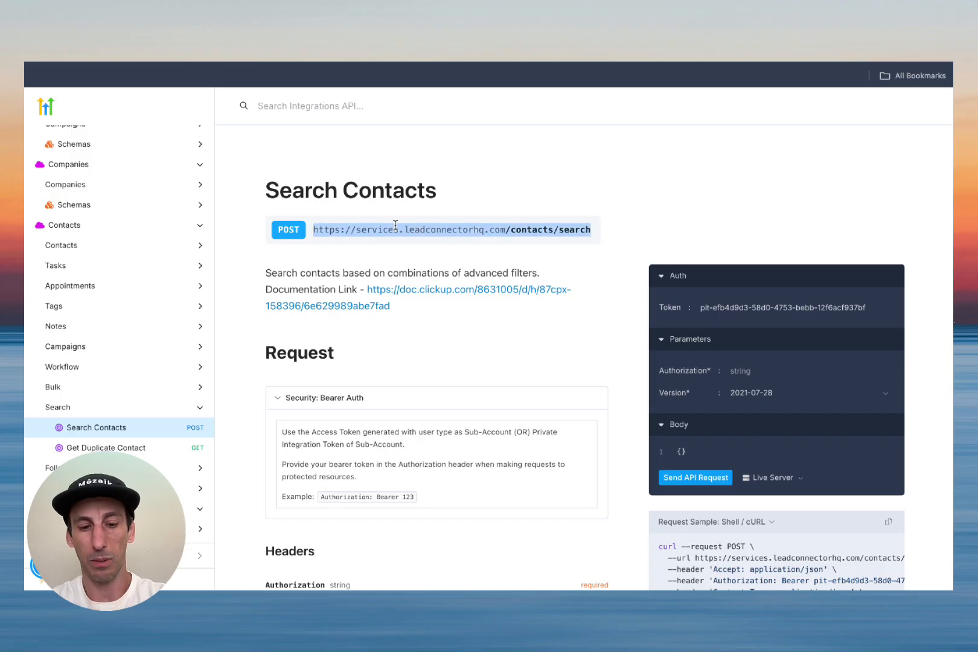
{"action": "left_click", "coordinate": [511, 62]}
{"action": "left_click", "coordinate": [416, 256]}
{"action": "key", "text": "ctrl+v"}
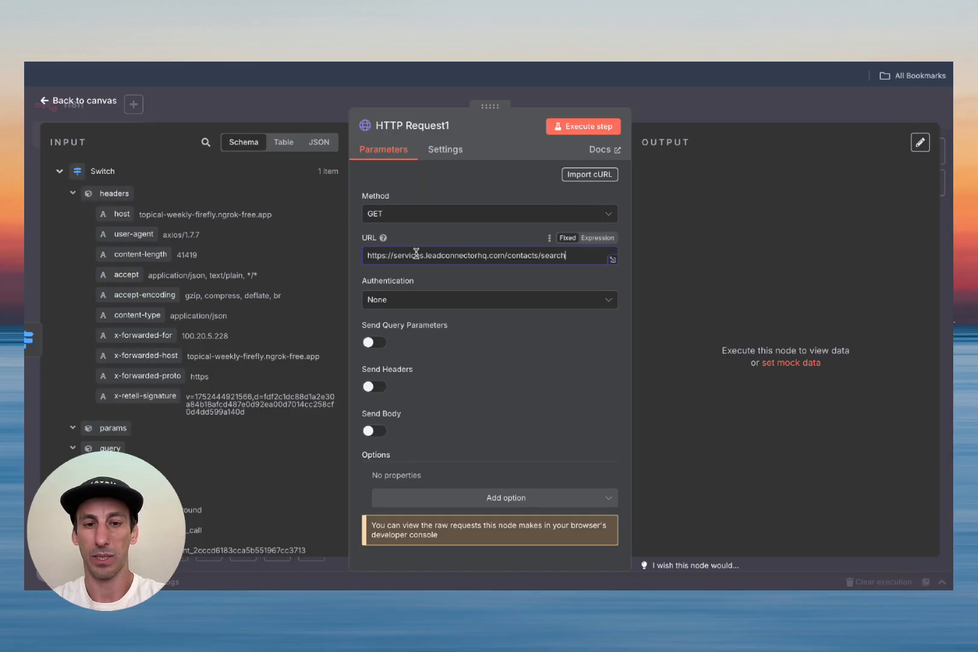
Step: Confirm the method in the docs and set the request Method to POST
{"action": "left_click", "coordinate": [398, 65]}
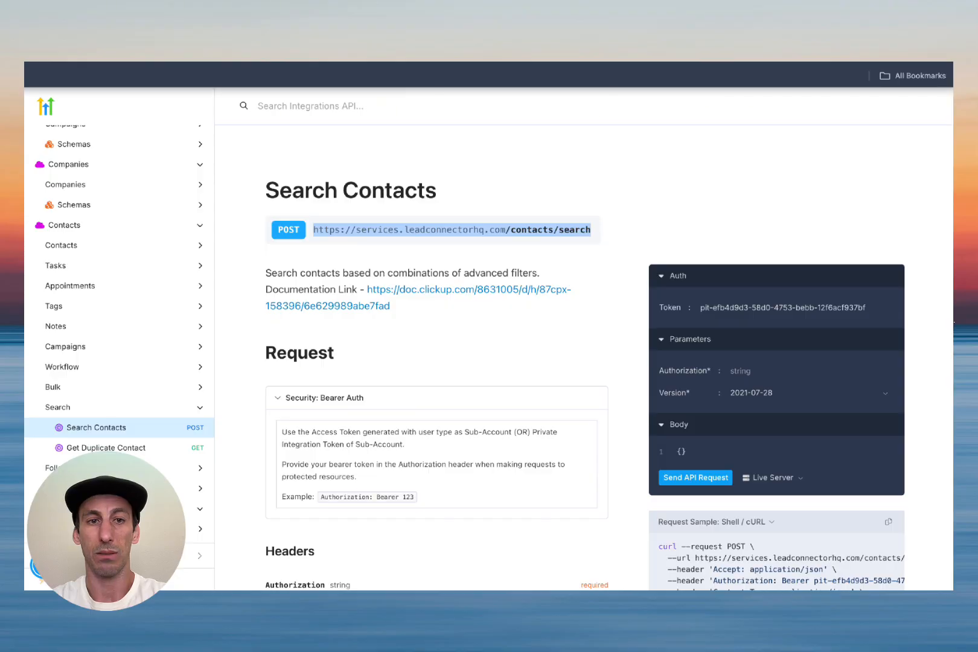
{"action": "left_click", "coordinate": [511, 62]}
{"action": "left_click", "coordinate": [416, 213]}
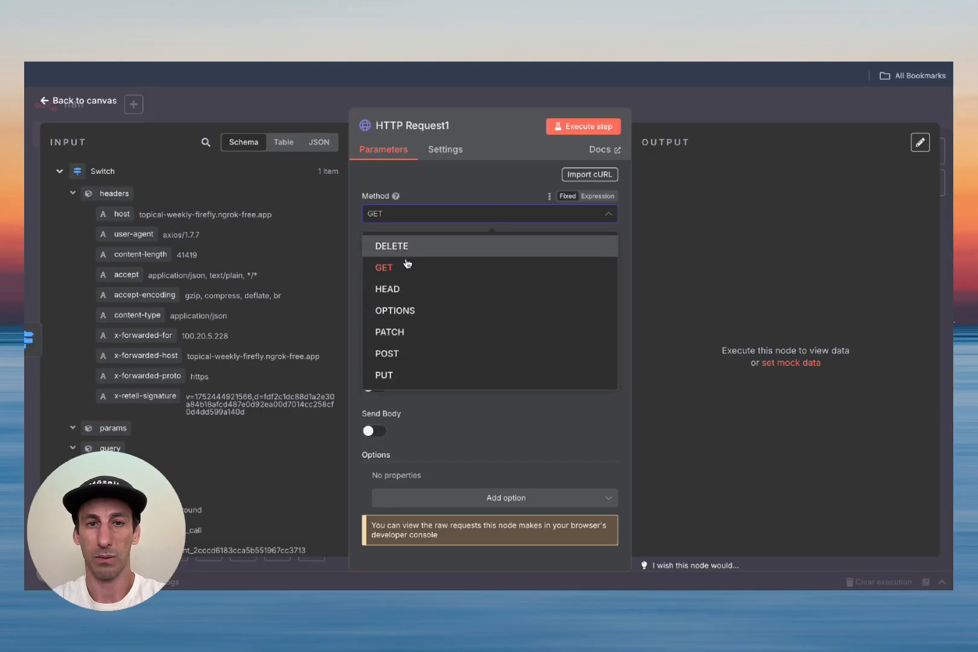
{"action": "left_click", "coordinate": [398, 352]}
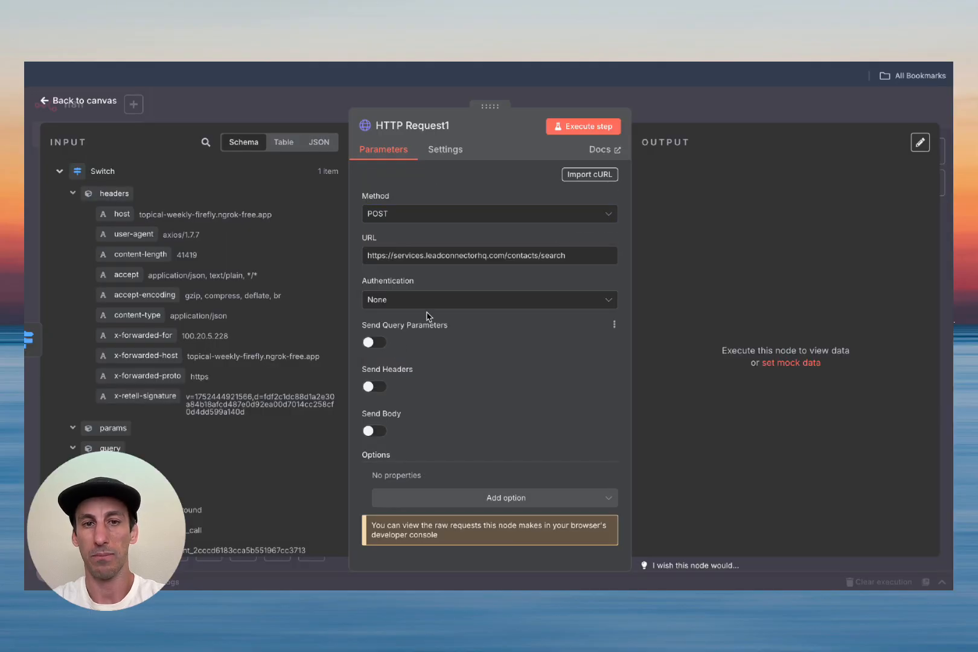
{"action": "left_click", "coordinate": [428, 300]}
Step: Authenticate with a generic Header Auth credential using the saved demo video credential
{"action": "left_click", "coordinate": [428, 408]}
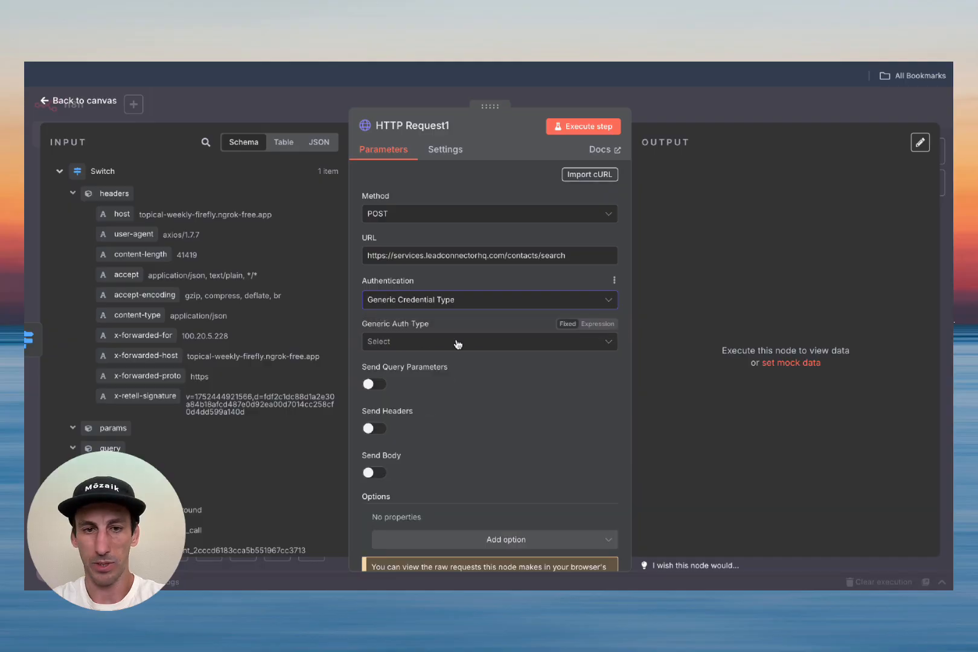
{"action": "left_click", "coordinate": [458, 342]}
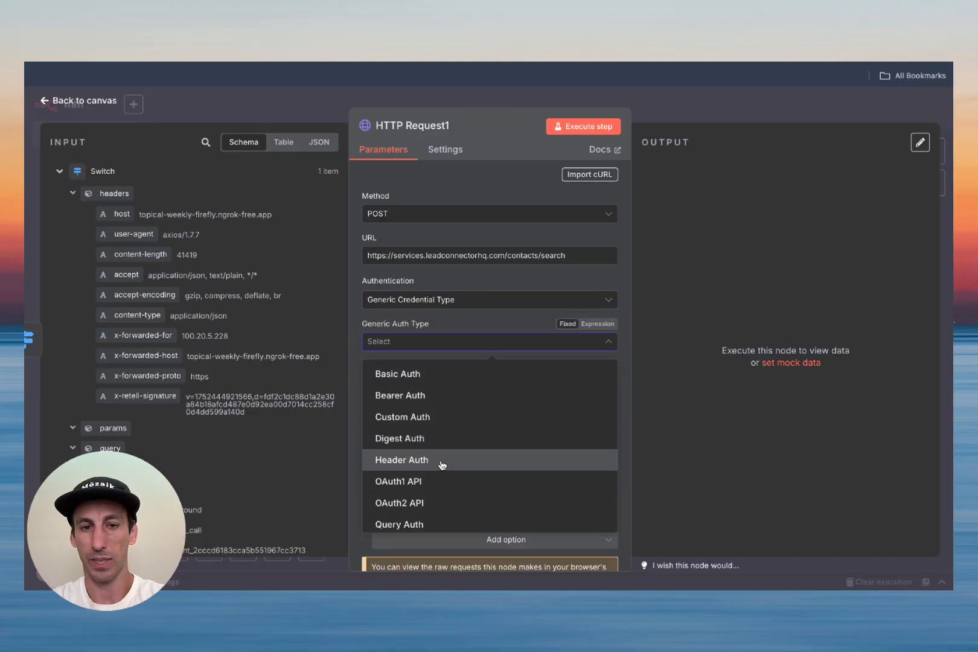
{"action": "left_click", "coordinate": [441, 462]}
{"action": "left_click", "coordinate": [436, 387]}
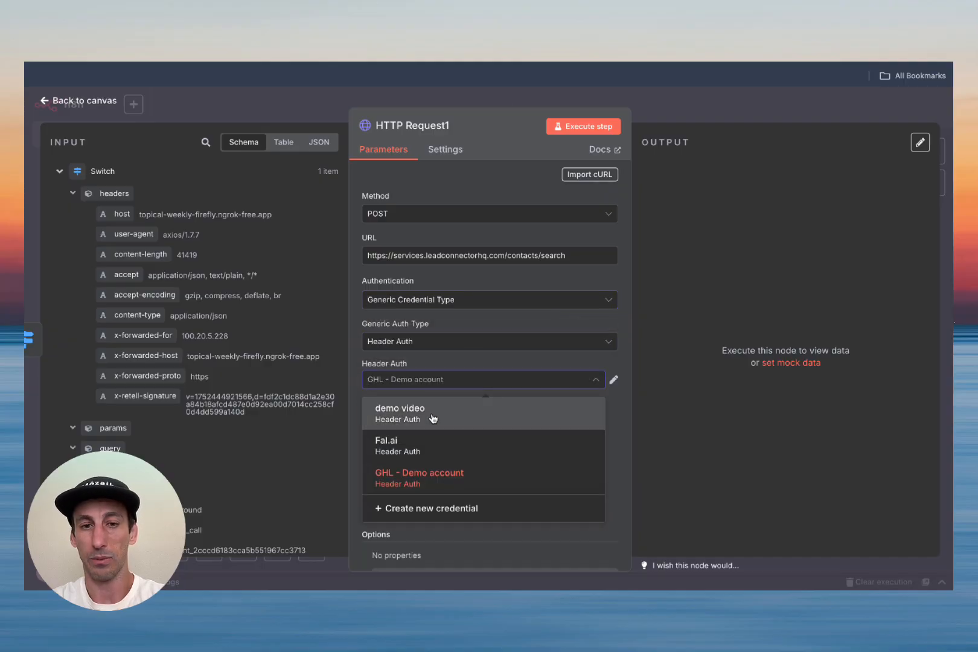
{"action": "left_click", "coordinate": [433, 415]}
Step: Turn on Send Headers and name the header Version
{"action": "scroll", "coordinate": [483, 418], "scroll_direction": "down", "scroll_amount": 2}
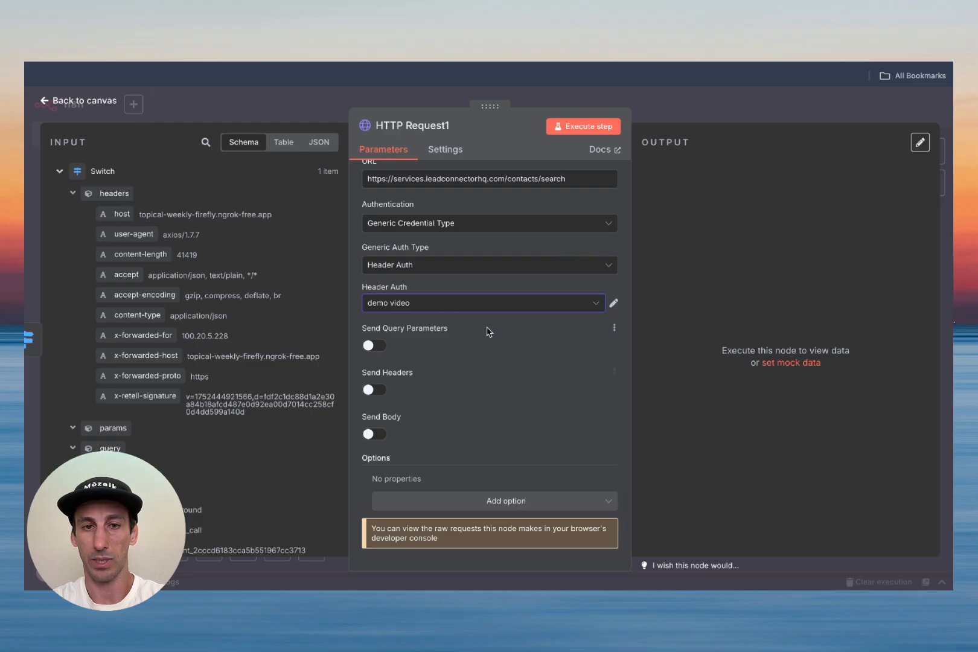
{"action": "left_click", "coordinate": [374, 390]}
{"action": "scroll", "coordinate": [414, 437], "scroll_direction": "down", "scroll_amount": 1}
{"action": "scroll", "coordinate": [413, 438], "scroll_direction": "down", "scroll_amount": 3}
{"action": "left_click", "coordinate": [425, 391]}
{"action": "type", "text": "Version"}
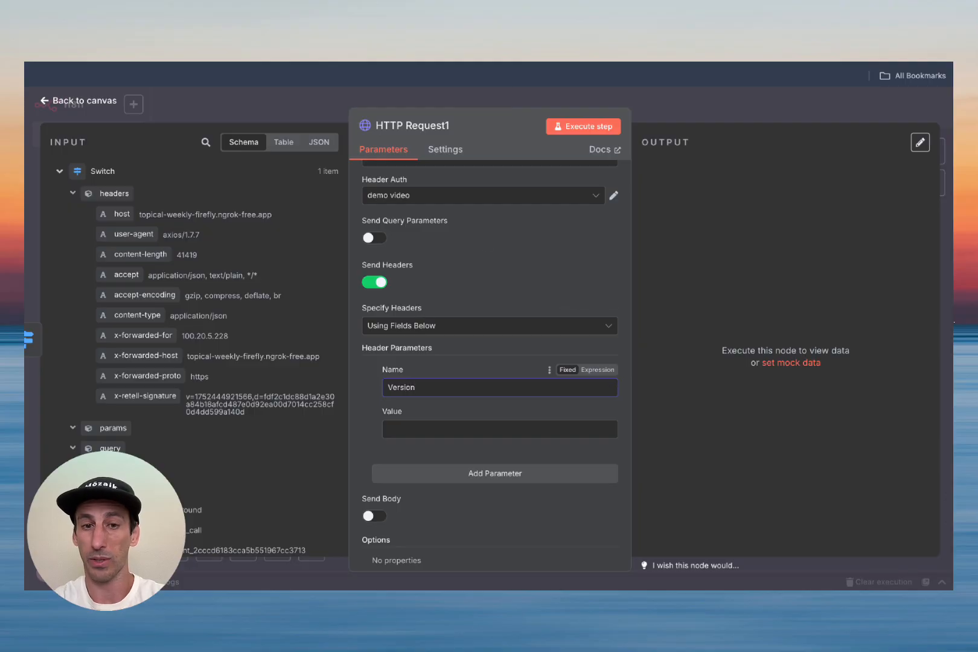
Step: Copy the allowed version 2021-07-28 from the Search Contacts docs into the Version header value
{"action": "left_click", "coordinate": [503, 63]}
{"action": "scroll", "coordinate": [379, 474], "scroll_direction": "down", "scroll_amount": 3}
{"action": "scroll", "coordinate": [379, 474], "scroll_direction": "down", "scroll_amount": 2}
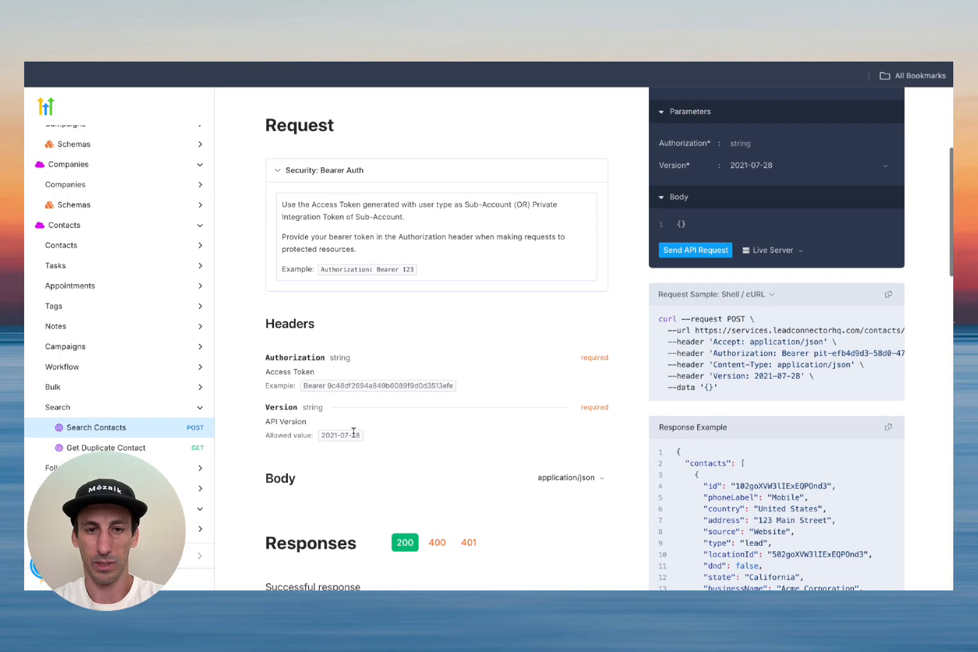
{"action": "triple_click", "coordinate": [342, 435]}
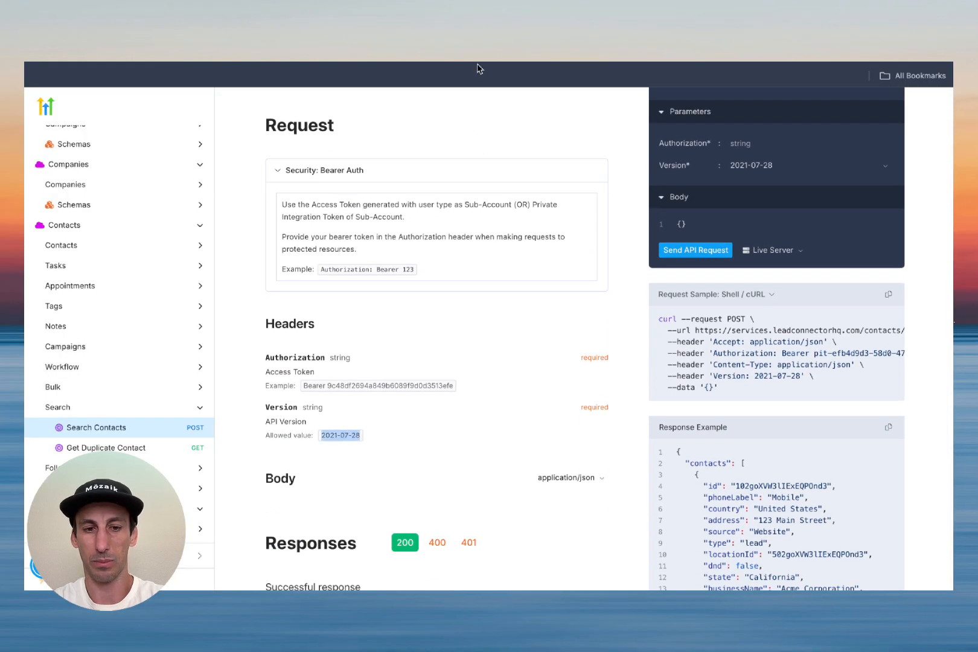
{"action": "key", "text": "ctrl+c"}
{"action": "key", "text": "ctrl+Tab"}
{"action": "left_click", "coordinate": [439, 424]}
{"action": "key", "text": "ctrl+v"}
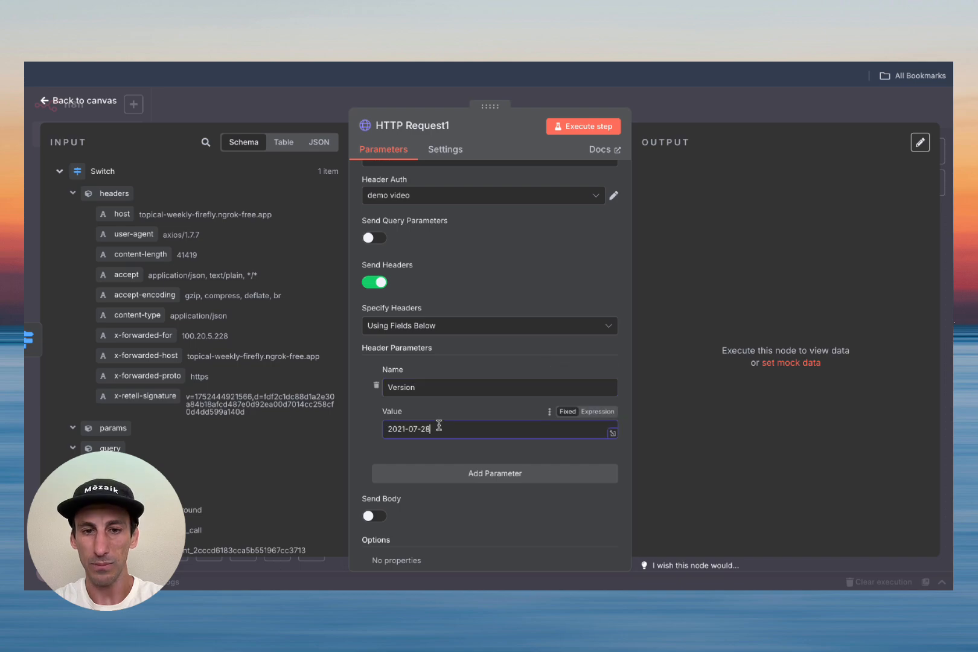
{"action": "scroll", "coordinate": [440, 426], "scroll_direction": "down", "scroll_amount": 2}
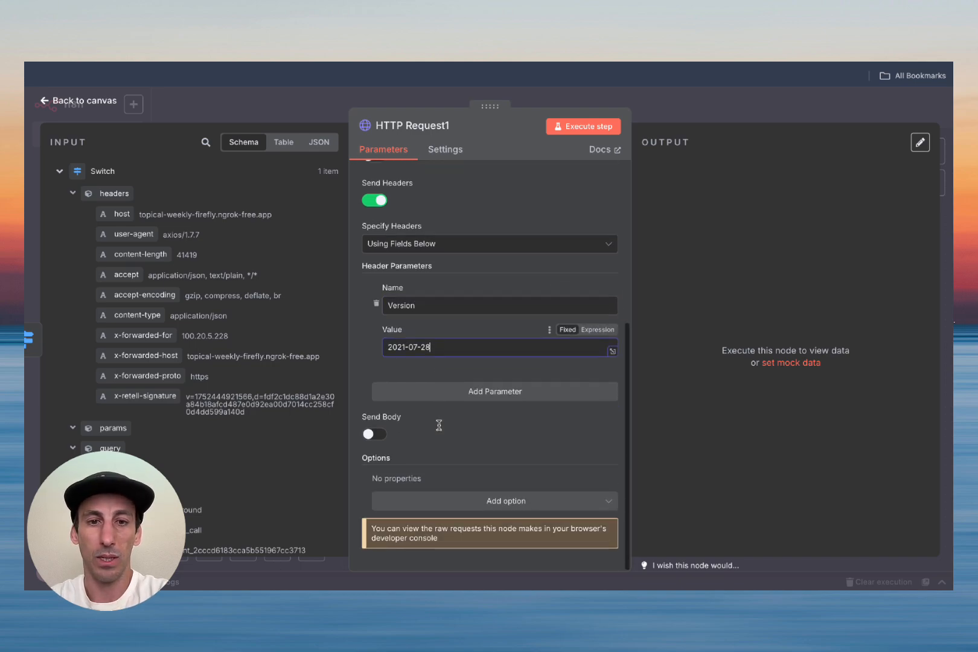
{"action": "key", "text": "ctrl+Tab"}
{"action": "scroll", "coordinate": [542, 329], "scroll_direction": "down", "scroll_amount": 5}
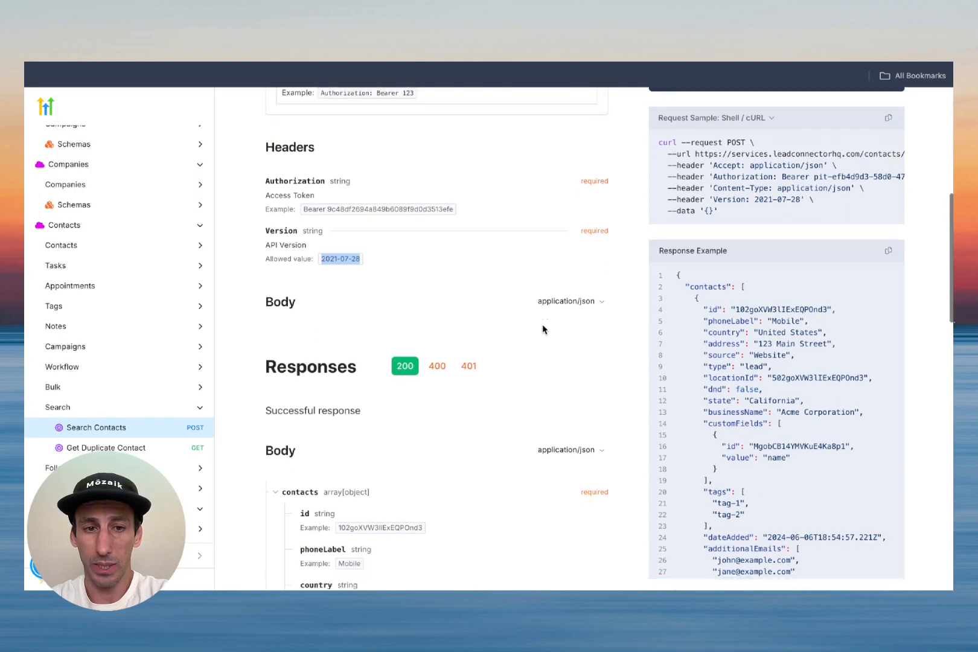
Step: Open the linked Contacts Search documentation and select its sample request body through the first filter
{"action": "scroll", "coordinate": [542, 329], "scroll_direction": "up", "scroll_amount": 4}
{"action": "scroll", "coordinate": [542, 330], "scroll_direction": "down", "scroll_amount": 10}
{"action": "scroll", "coordinate": [542, 329], "scroll_direction": "up", "scroll_amount": 6}
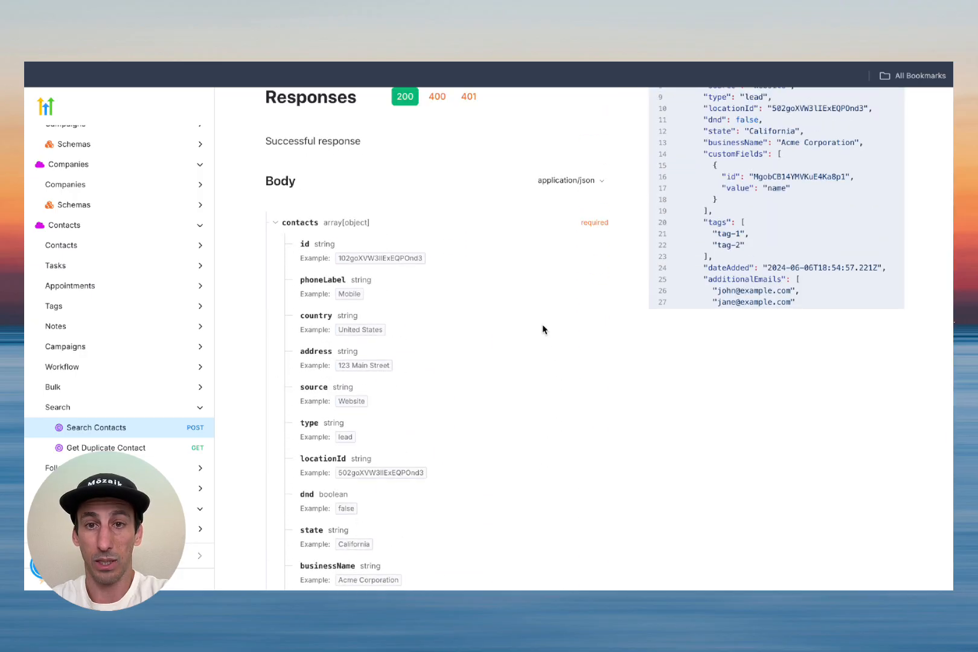
{"action": "scroll", "coordinate": [543, 329], "scroll_direction": "down", "scroll_amount": 10}
{"action": "scroll", "coordinate": [543, 329], "scroll_direction": "up", "scroll_amount": 15}
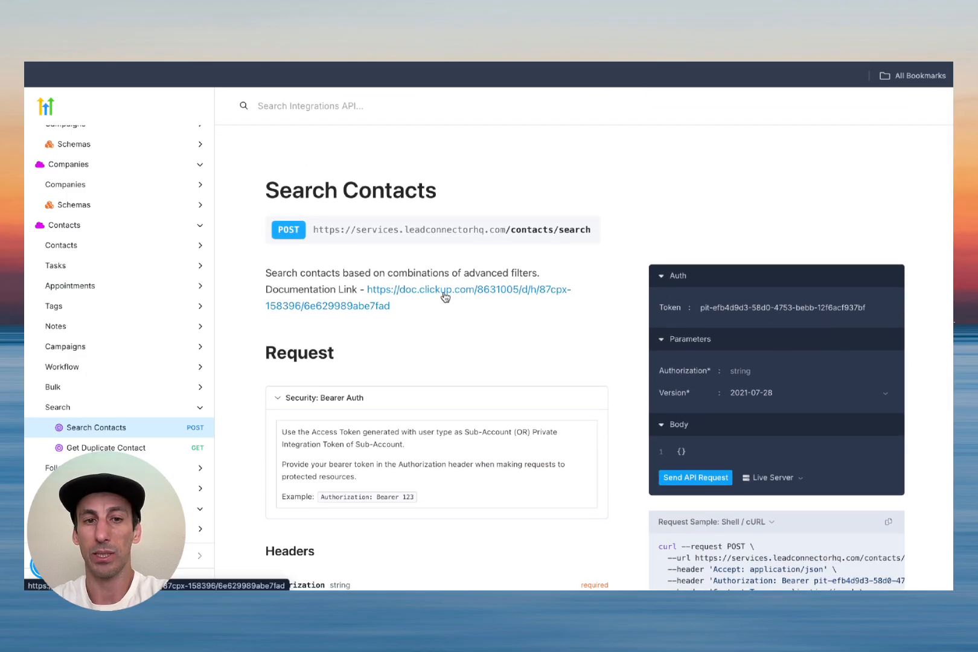
{"action": "left_click", "coordinate": [440, 293]}
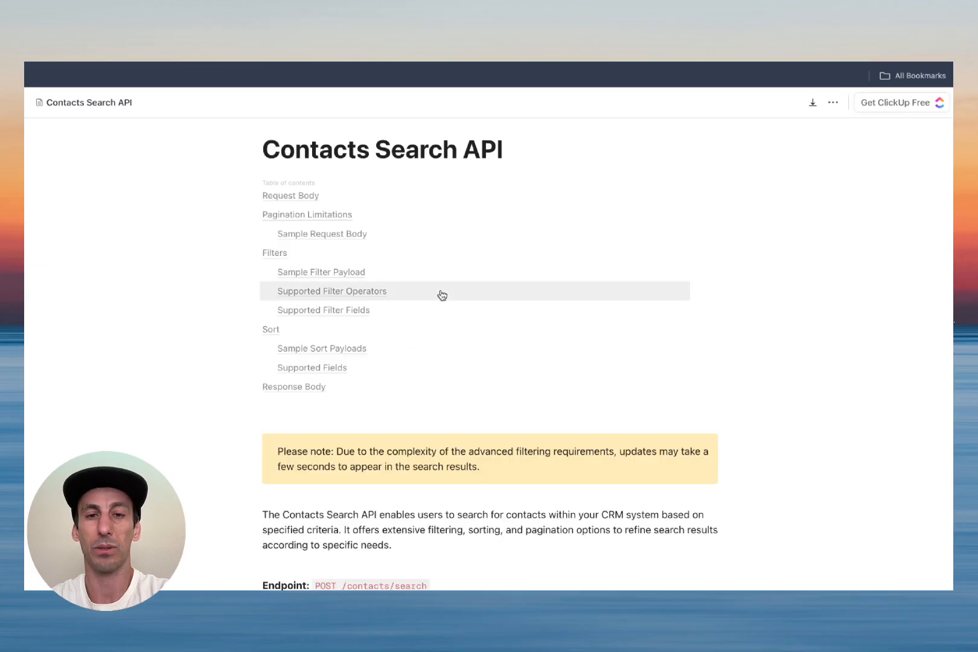
{"action": "scroll", "coordinate": [442, 295], "scroll_direction": "down", "scroll_amount": 10}
{"action": "scroll", "coordinate": [441, 291], "scroll_direction": "down", "scroll_amount": 15}
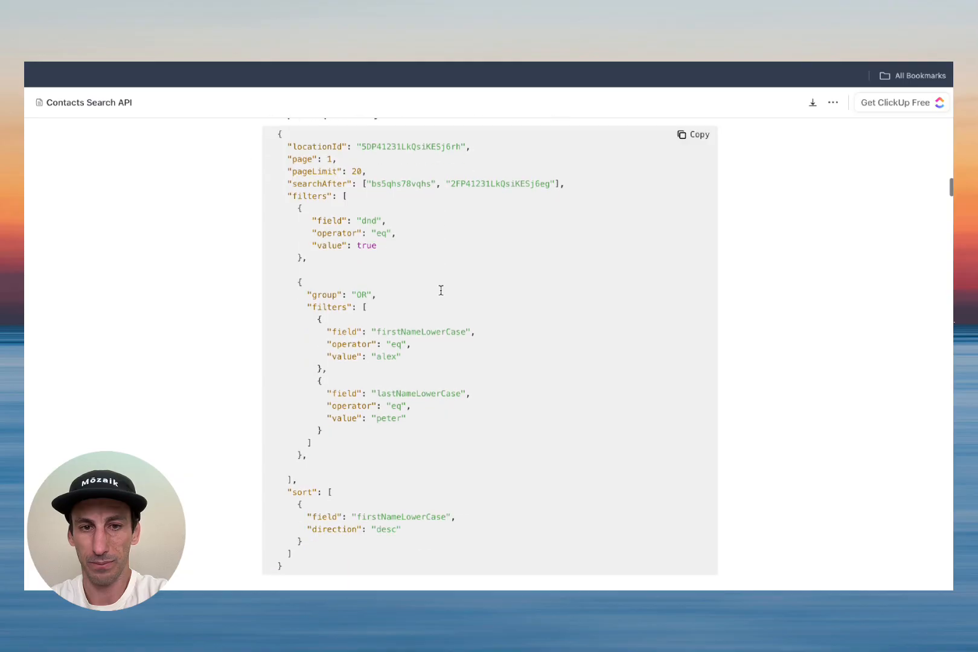
{"action": "scroll", "coordinate": [441, 291], "scroll_direction": "up", "scroll_amount": 1}
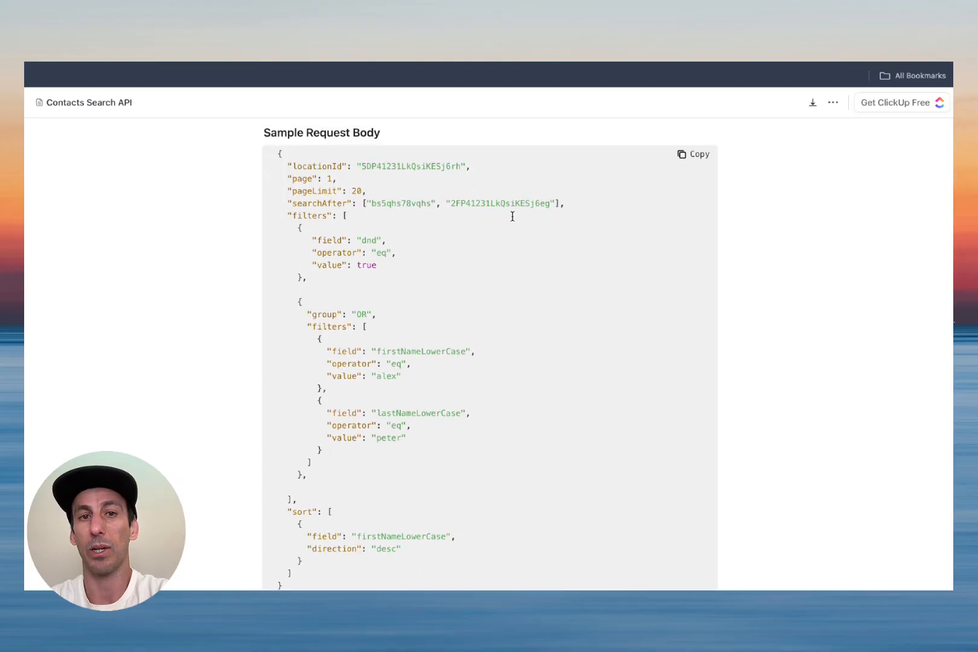
{"action": "left_click_drag", "start_coordinate": [271, 152], "coordinate": [374, 278]}
{"action": "key", "text": "ctrl+c"}
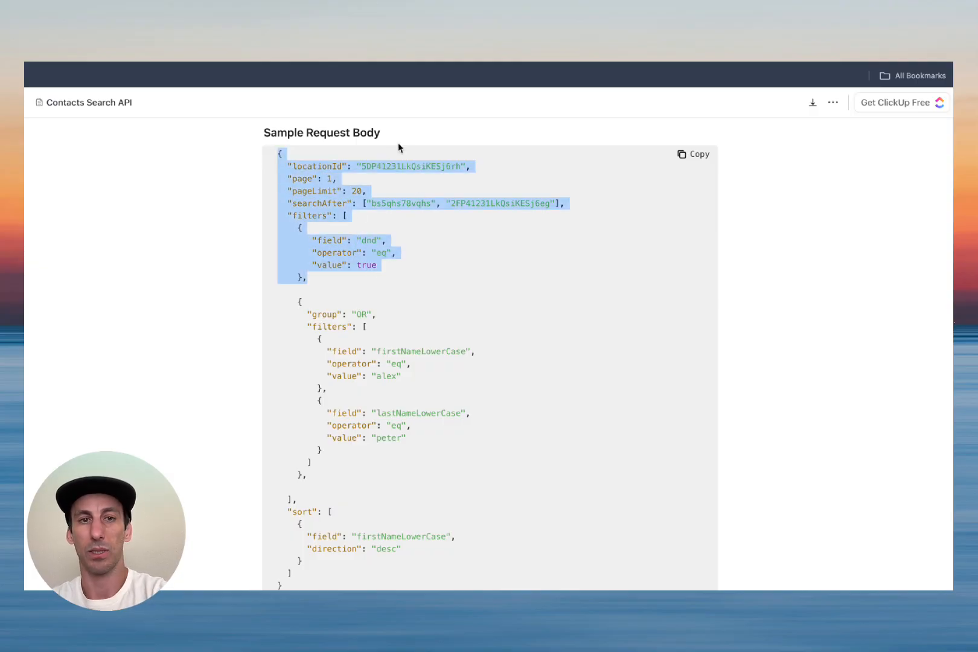
{"action": "key", "text": "ctrl+shift+Tab"}
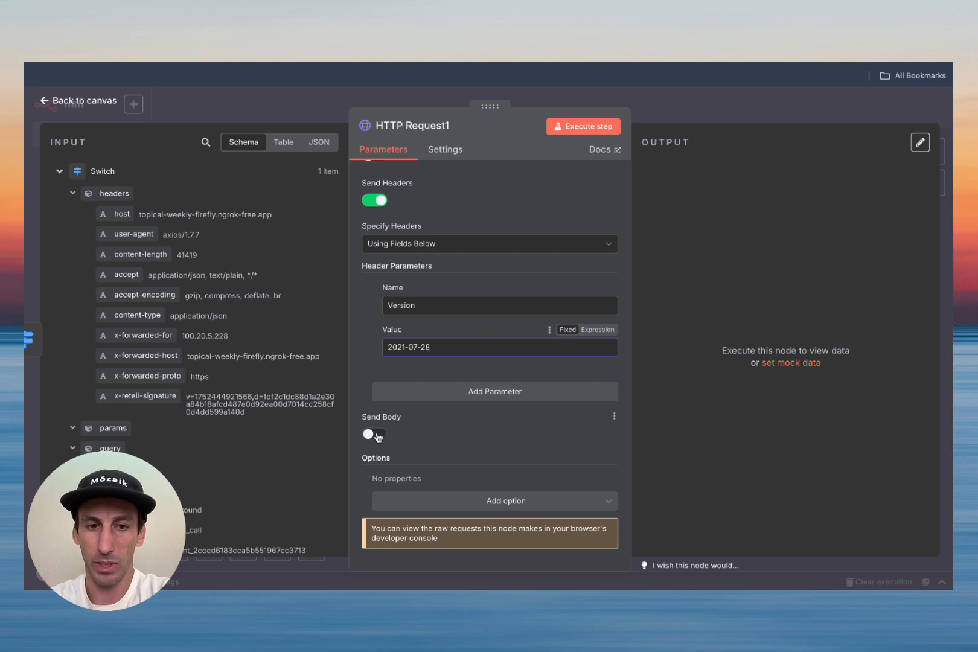
Step: Turn on Send Body, specify it Using JSON, and expand the JSON editor
{"action": "left_click", "coordinate": [376, 435]}
{"action": "scroll", "coordinate": [431, 428], "scroll_direction": "down", "scroll_amount": 5}
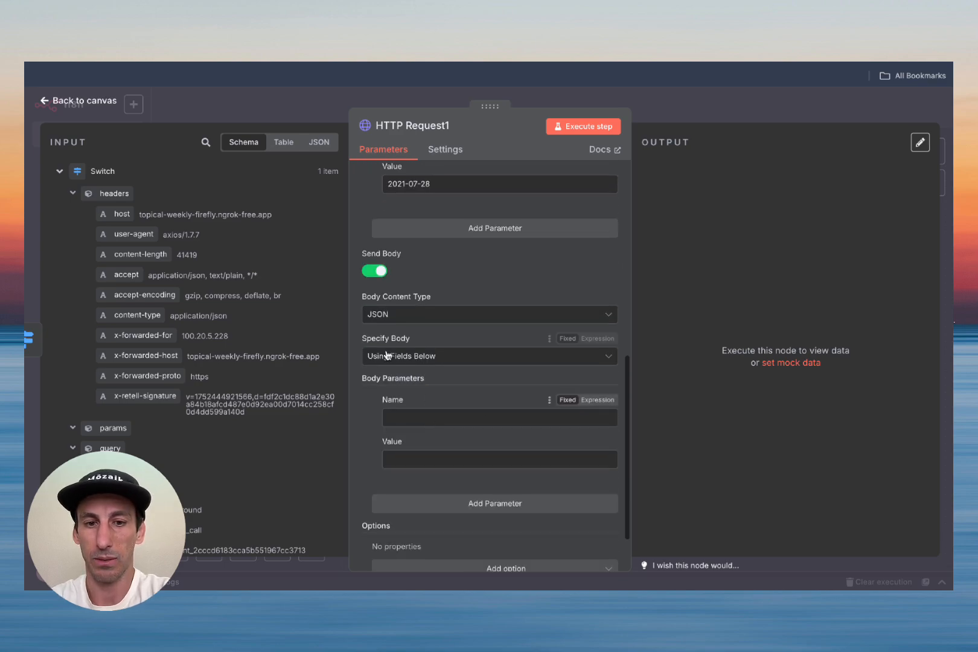
{"action": "left_click", "coordinate": [439, 357]}
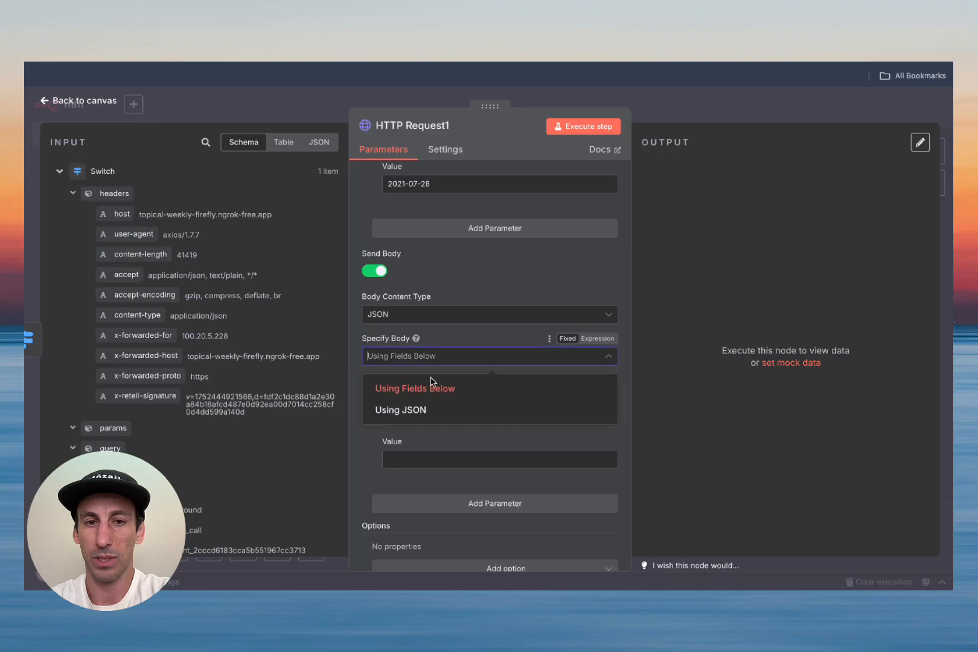
{"action": "left_click", "coordinate": [422, 408]}
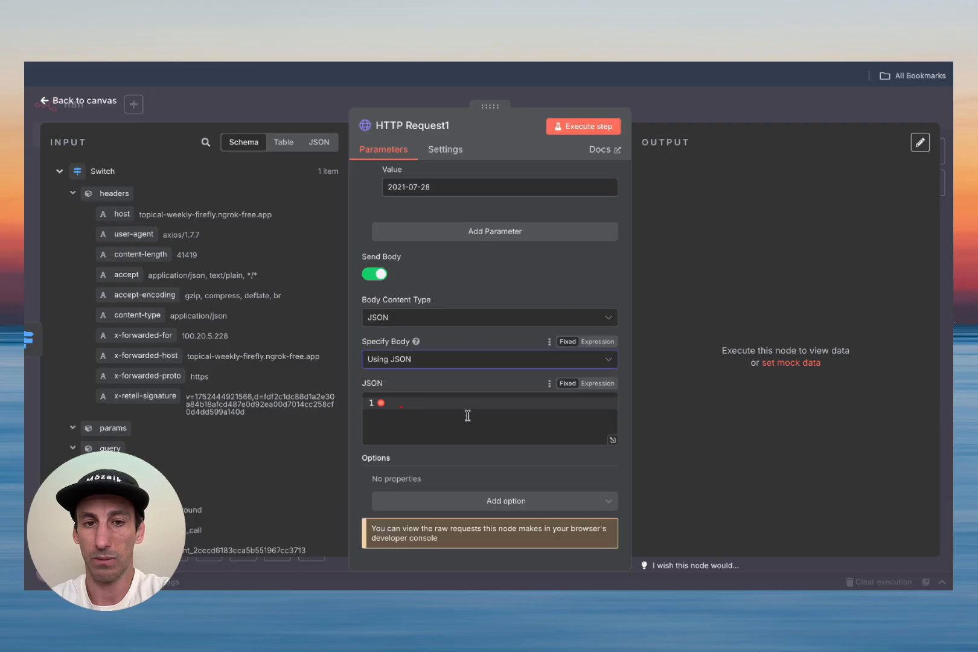
{"action": "left_click", "coordinate": [613, 440]}
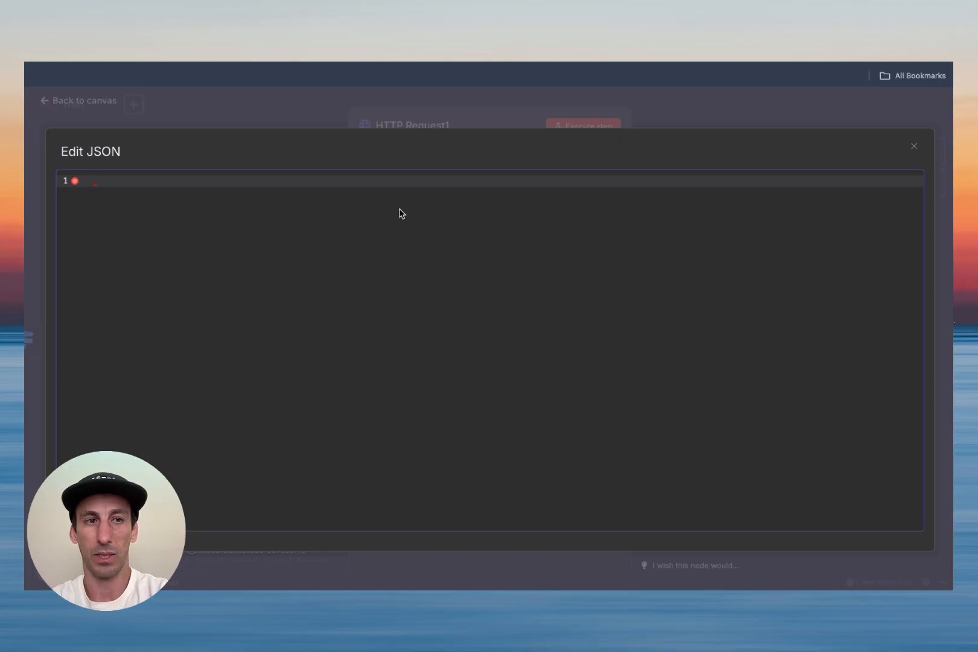
Step: Paste the sample body and close the filters list and JSON object after the first filter
{"action": "key", "text": "ctrl+v"}
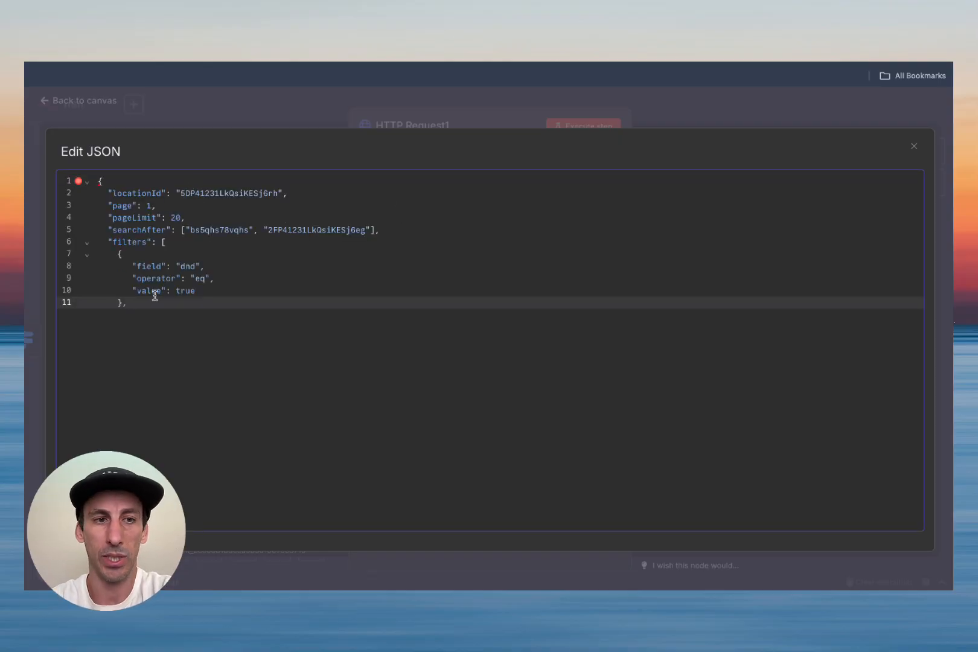
{"action": "left_click", "coordinate": [125, 302]}
{"action": "key", "text": "BackSpace"}
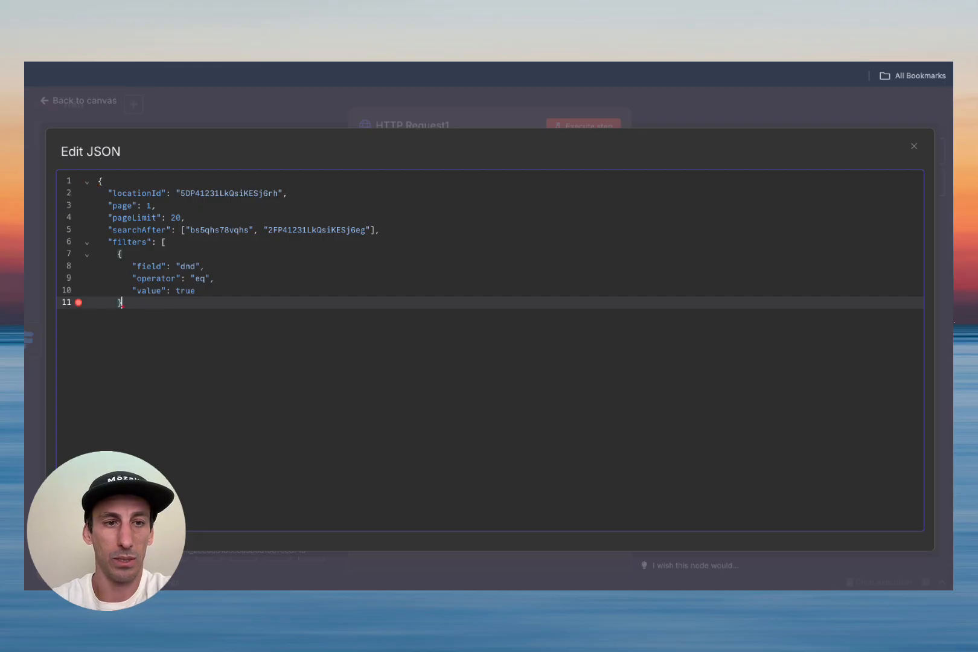
{"action": "key", "text": "Return"}
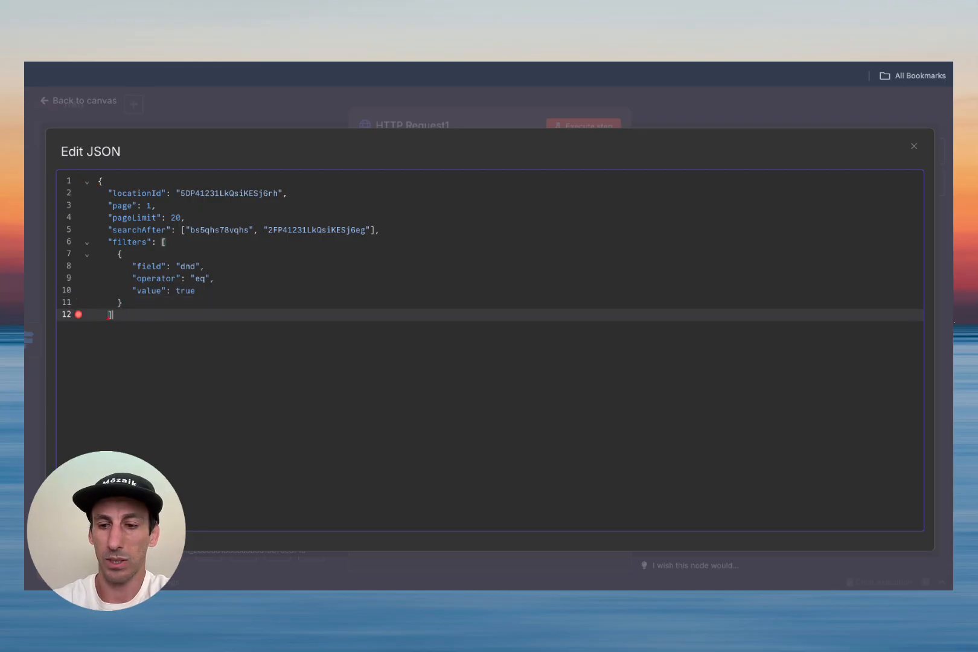
{"action": "type", "text": "]"}
{"action": "key", "text": "Return"}
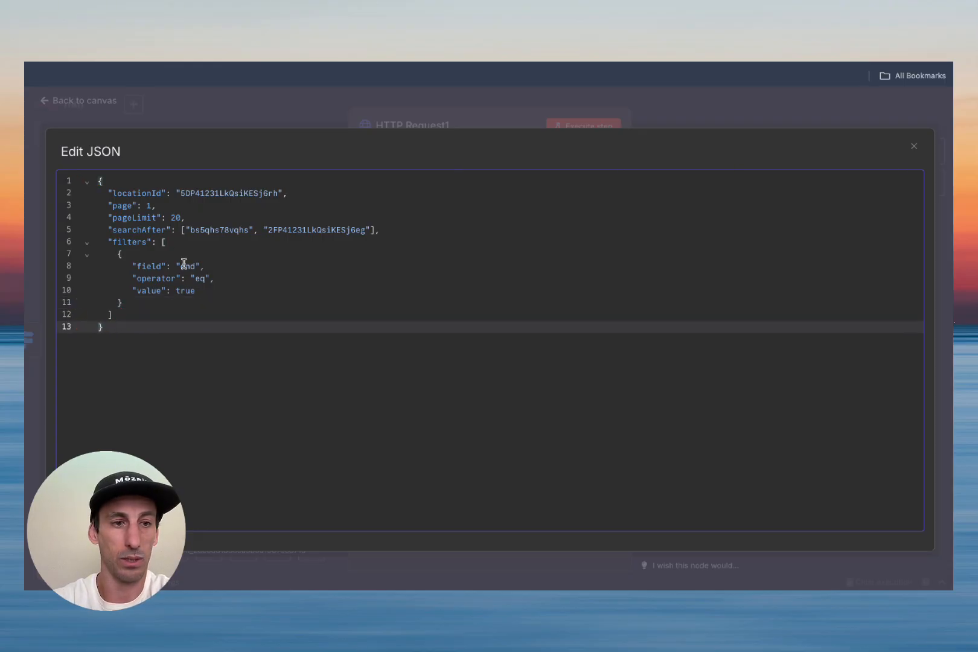
Step: Change the filter field from dnd to email with an empty "" value and remove searchAfter
{"action": "left_click", "coordinate": [187, 266]}
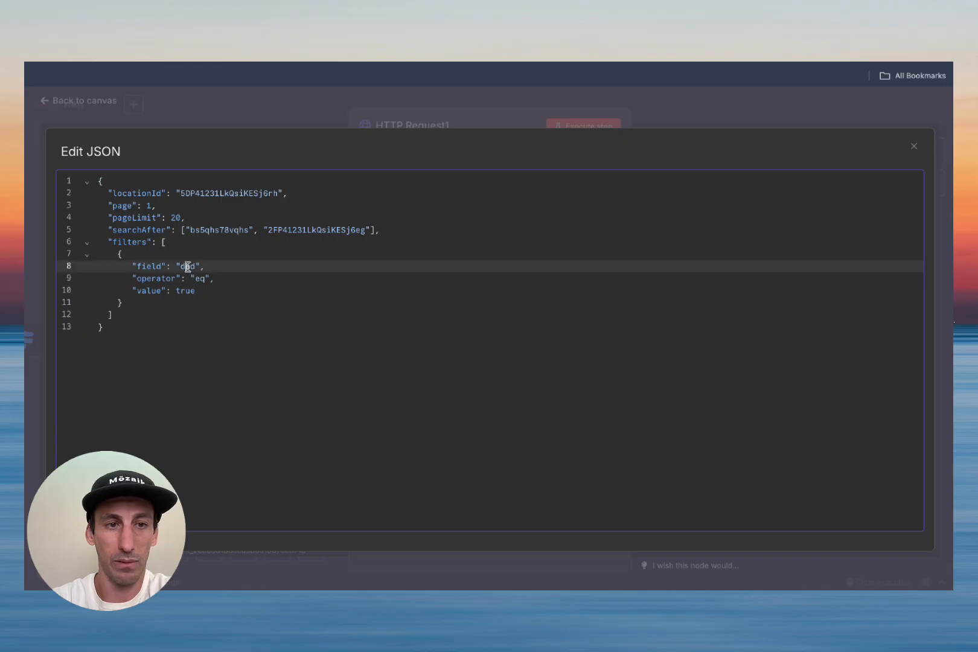
{"action": "type", "text": "email"}
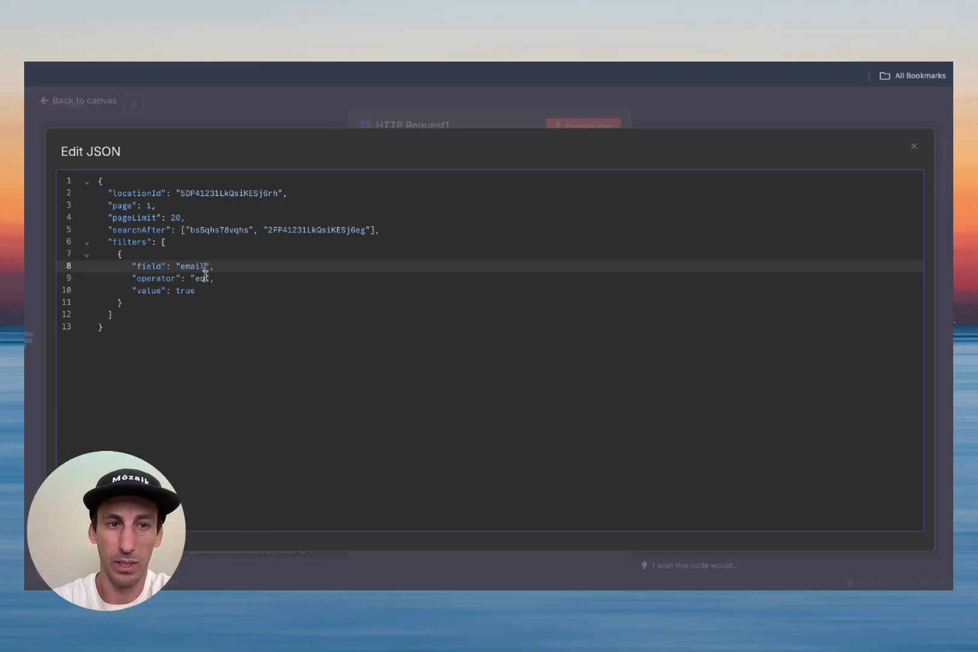
{"action": "double_click", "coordinate": [185, 291]}
{"action": "type", "text": "\"\""}
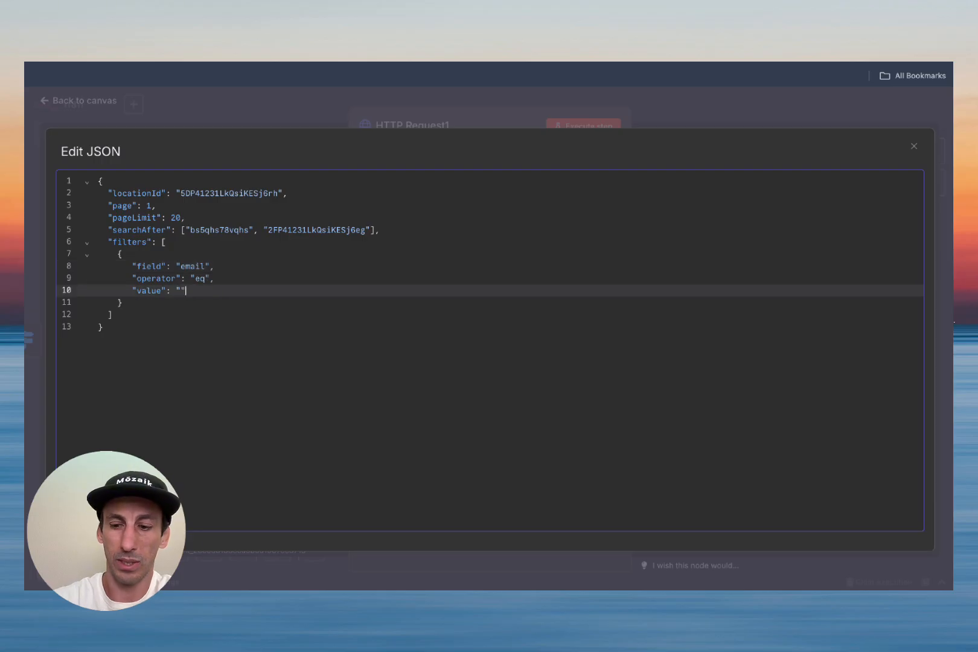
{"action": "triple_click", "coordinate": [118, 229]}
{"action": "key", "text": "BackSpace"}
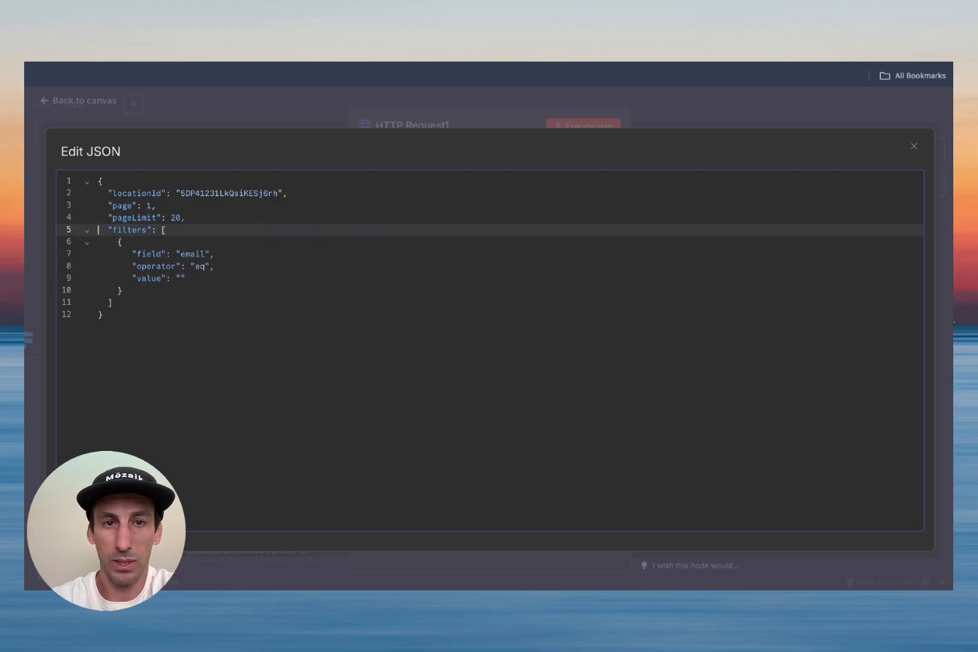
{"action": "double_click", "coordinate": [208, 193]}
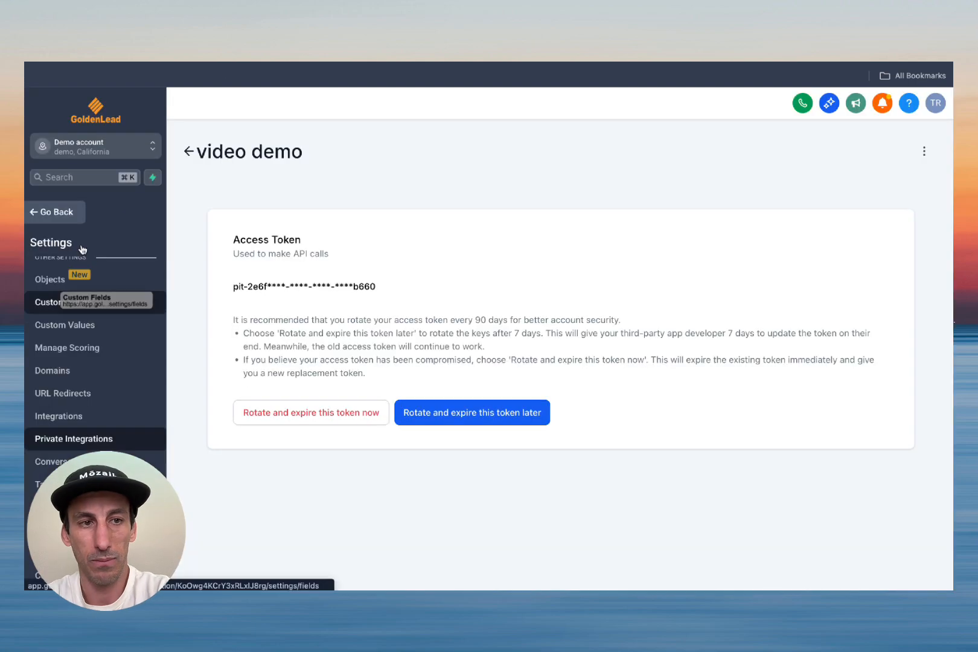
Step: Copy the Location ID from GoldenLead's Business Profile settings
{"action": "scroll", "coordinate": [85, 350], "scroll_direction": "up", "scroll_amount": 10}
{"action": "left_click", "coordinate": [73, 291]}
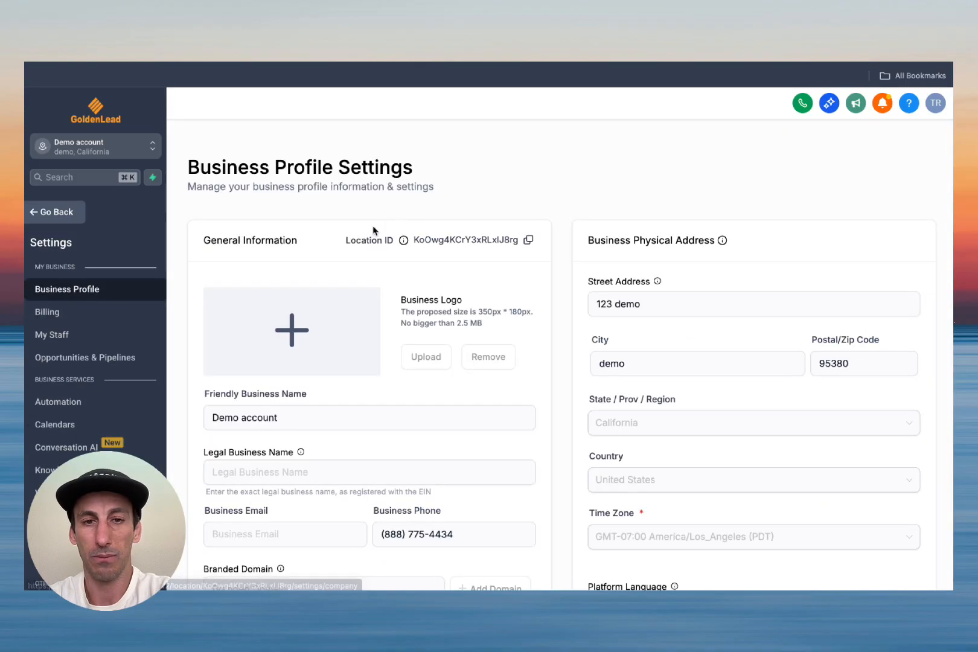
{"action": "left_click", "coordinate": [526, 240]}
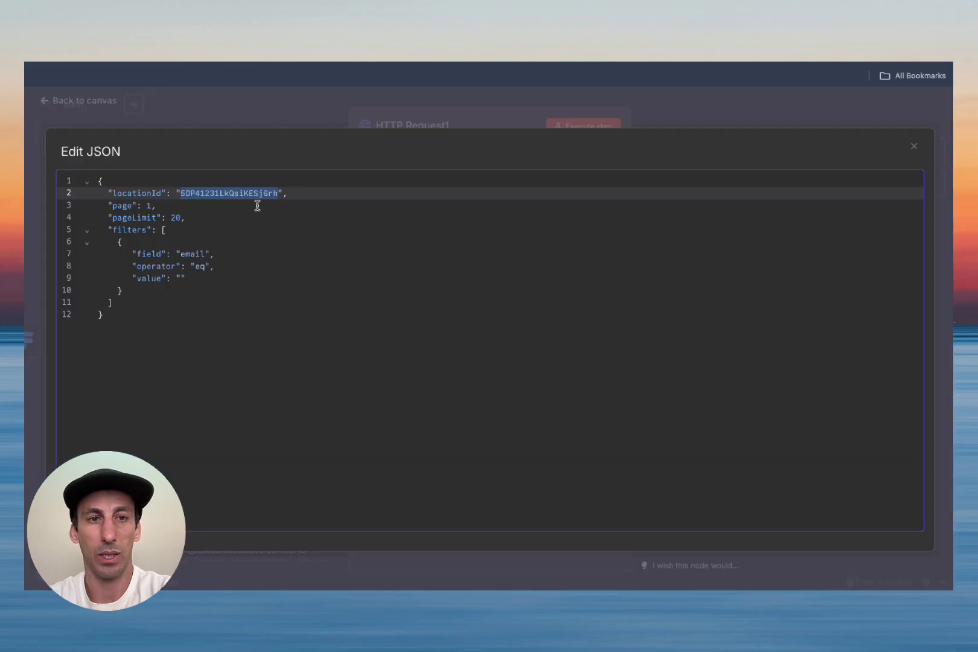
Step: Paste the real Location ID into the body and switch the JSON body to an expression
{"action": "key", "text": "ctrl+v"}
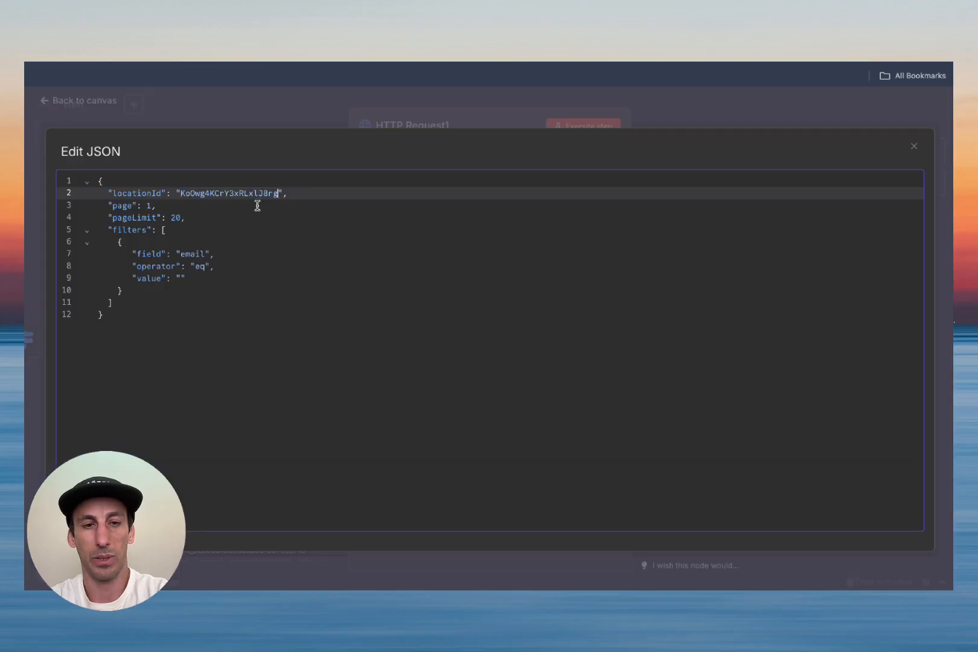
{"action": "left_click", "coordinate": [917, 151]}
{"action": "scroll", "coordinate": [537, 388], "scroll_direction": "down", "scroll_amount": 3}
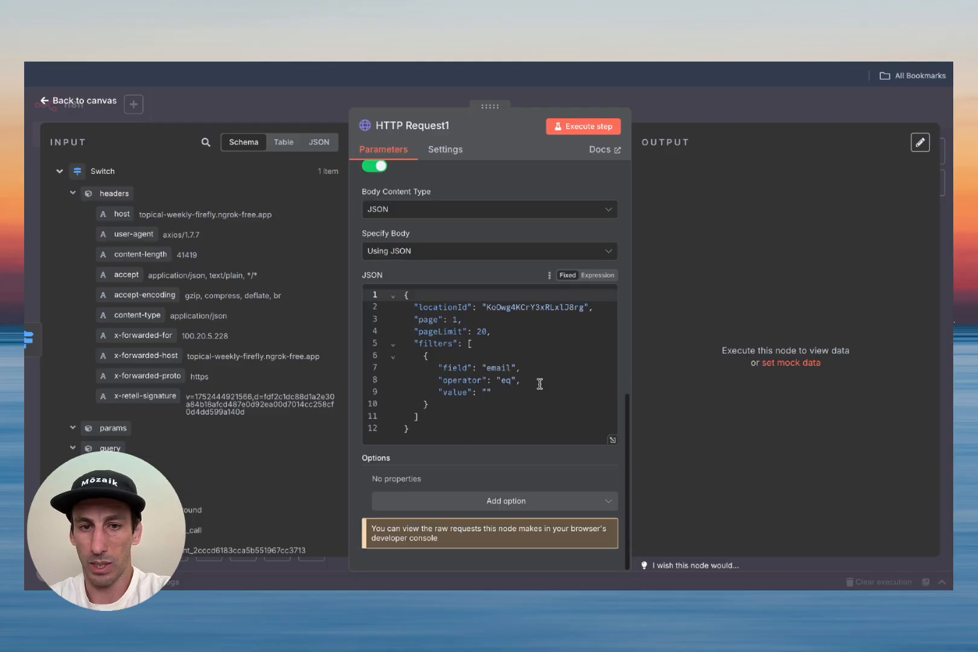
{"action": "left_click", "coordinate": [598, 277]}
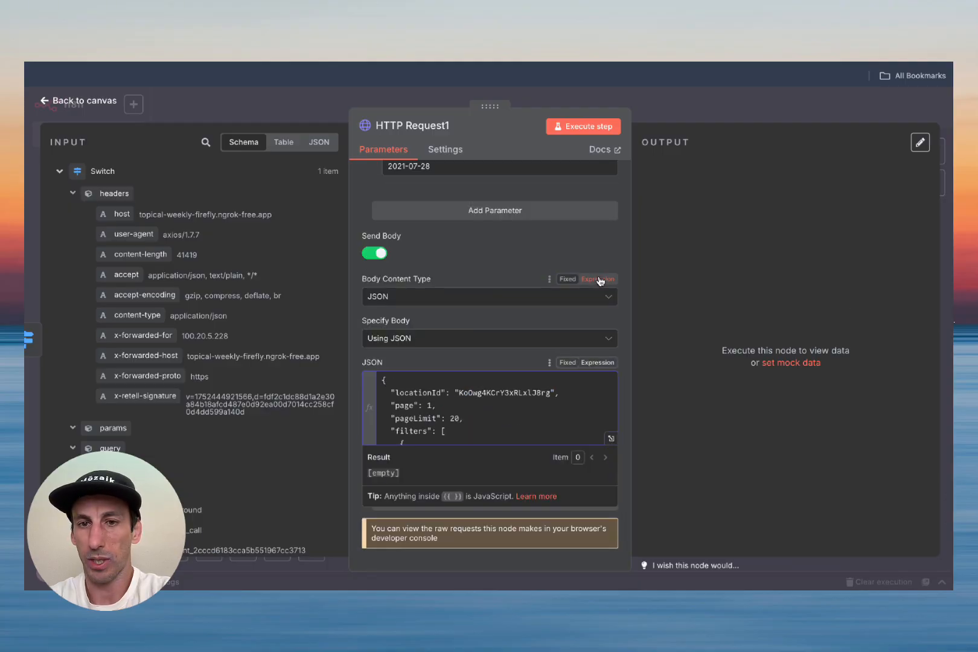
{"action": "scroll", "coordinate": [235, 402], "scroll_direction": "down", "scroll_amount": 15}
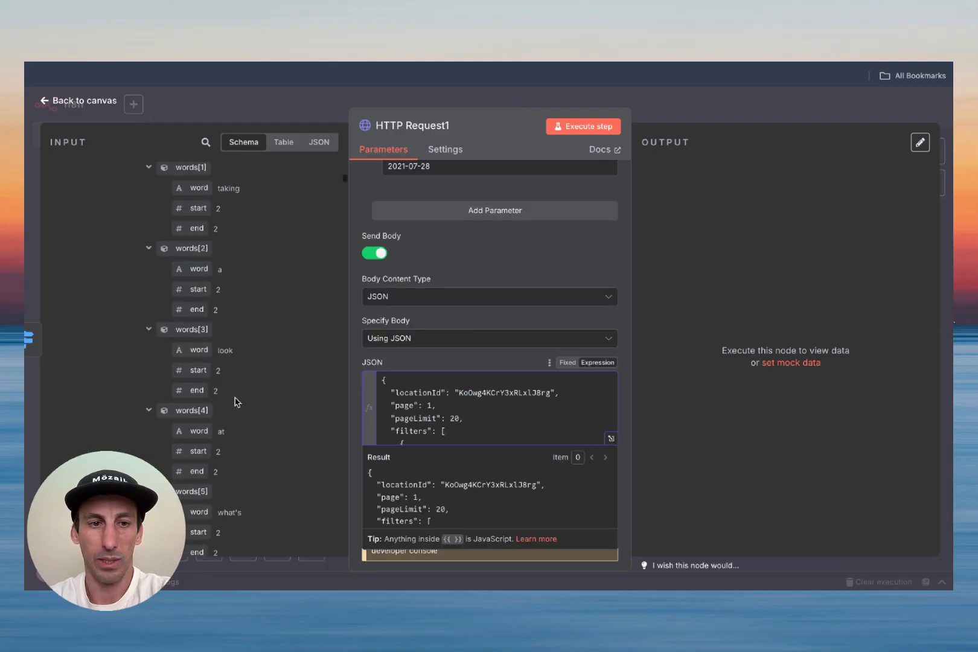
{"action": "scroll", "coordinate": [236, 402], "scroll_direction": "up", "scroll_amount": 20}
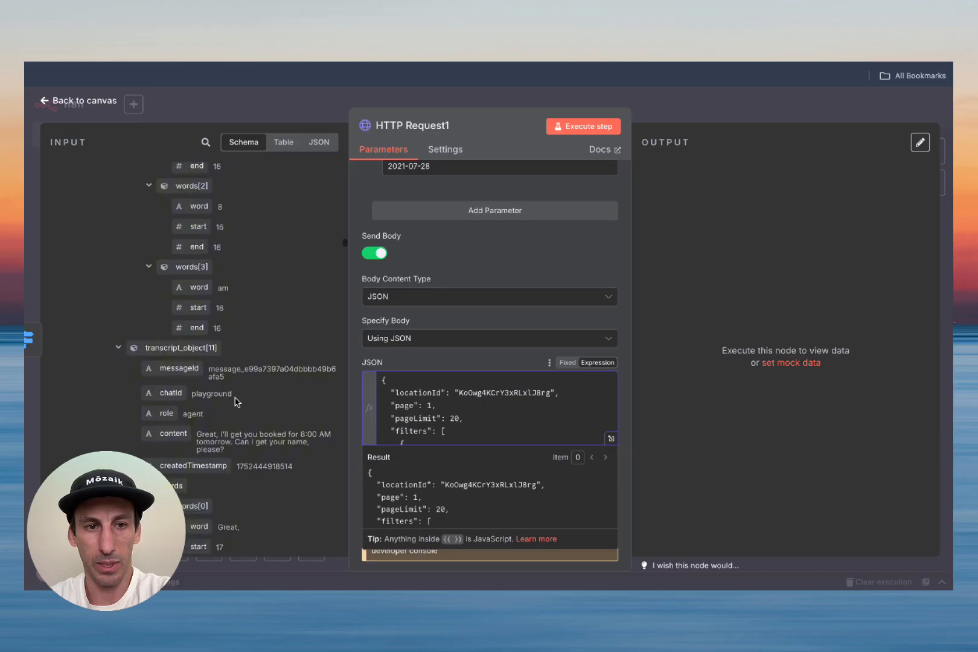
Step: Insert the webhook's incoming email as the filter's value
{"action": "scroll", "coordinate": [235, 401], "scroll_direction": "down", "scroll_amount": 10}
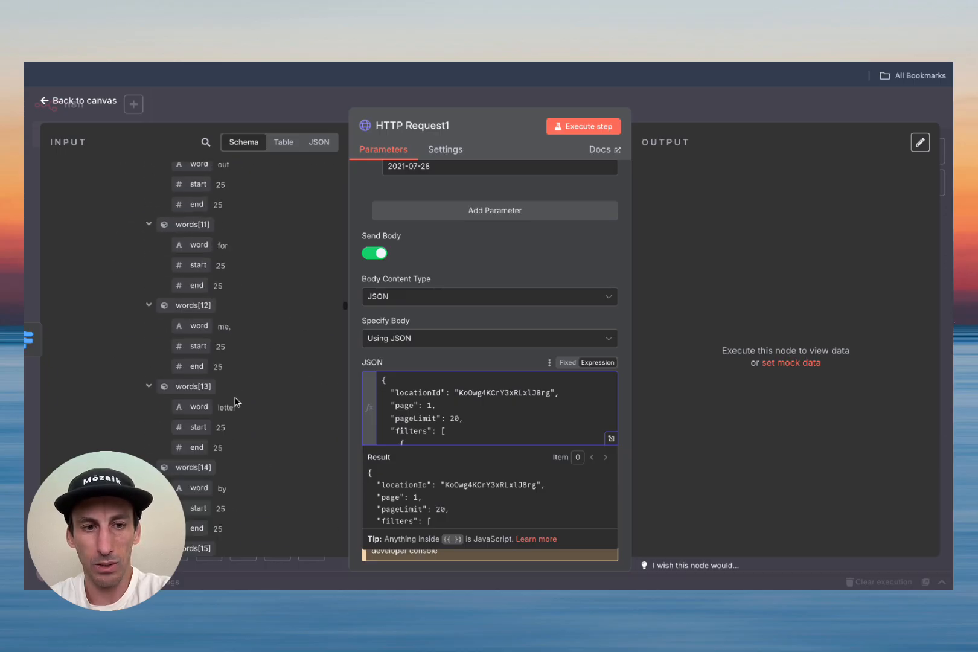
{"action": "scroll", "coordinate": [236, 402], "scroll_direction": "down", "scroll_amount": 15}
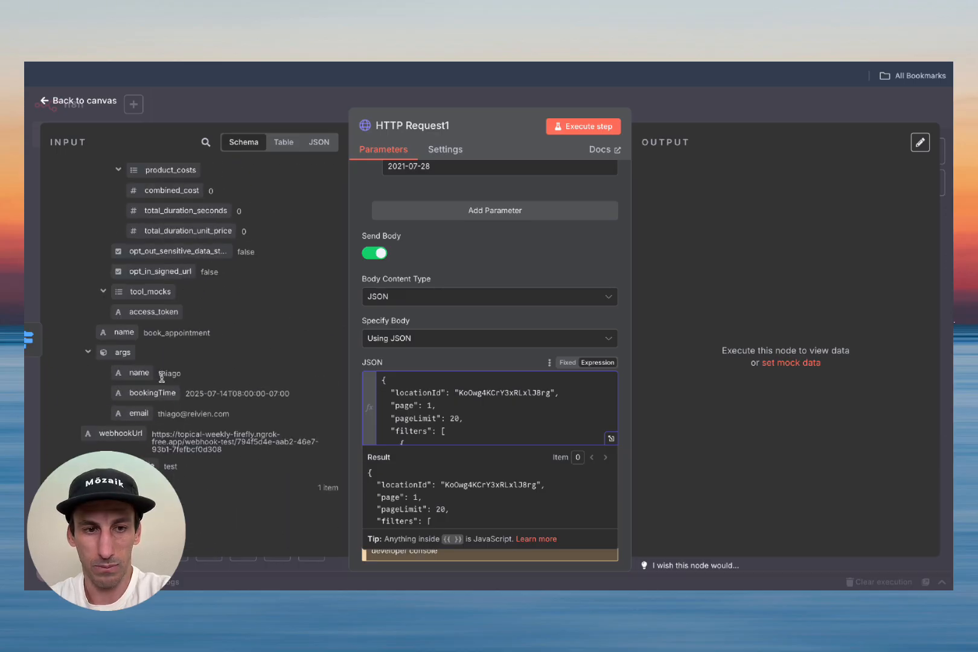
{"action": "left_click_drag", "start_coordinate": [139, 413], "coordinate": [457, 417]}
{"action": "left_click", "coordinate": [535, 253]}
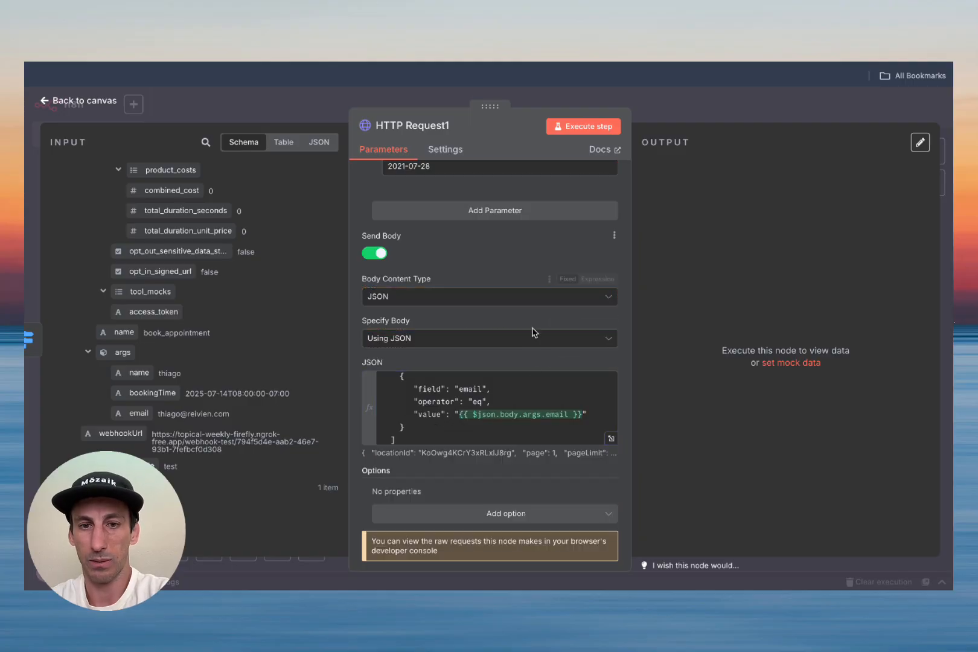
{"action": "scroll", "coordinate": [535, 386], "scroll_direction": "up", "scroll_amount": 2}
{"action": "scroll", "coordinate": [535, 386], "scroll_direction": "down", "scroll_amount": 1}
{"action": "scroll", "coordinate": [535, 386], "scroll_direction": "up", "scroll_amount": 2}
{"action": "scroll", "coordinate": [535, 387], "scroll_direction": "down", "scroll_amount": 4}
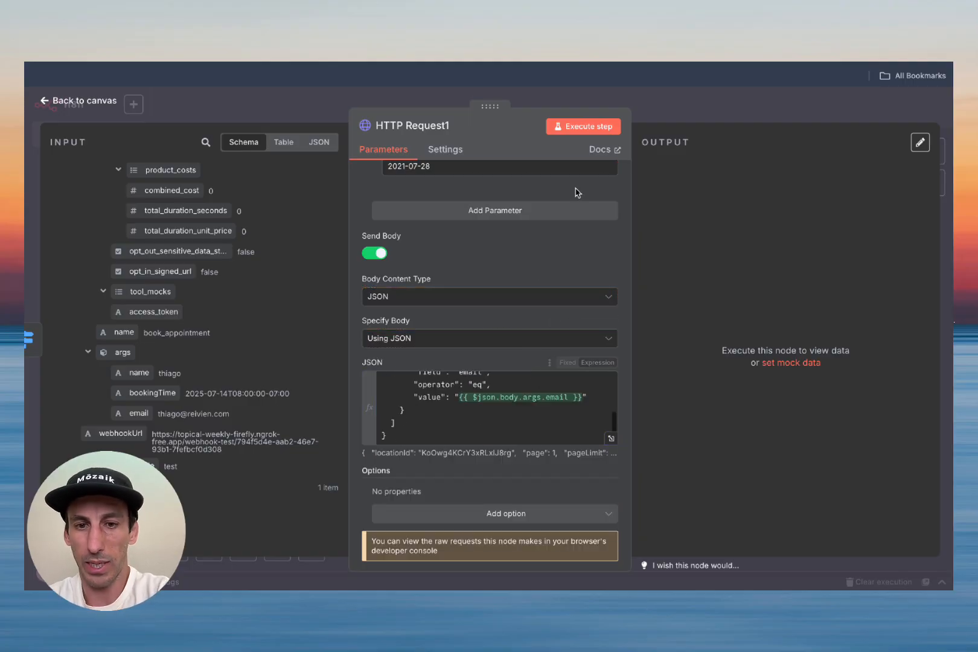
Step: Execute the contact search and confirm it returns no contacts with total 0
{"action": "left_click", "coordinate": [581, 127]}
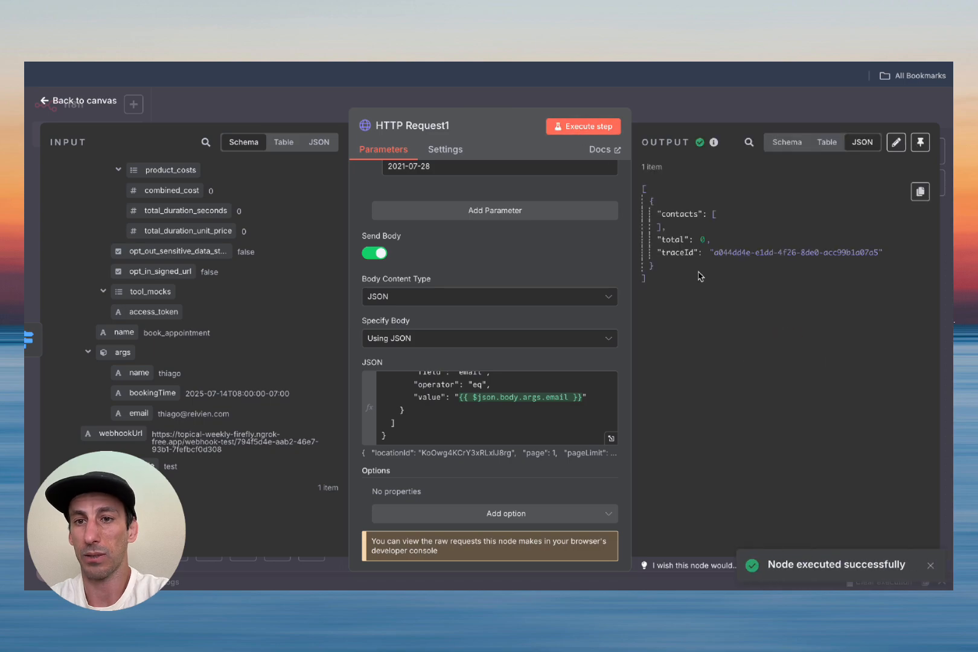
{"action": "left_click", "coordinate": [703, 241]}
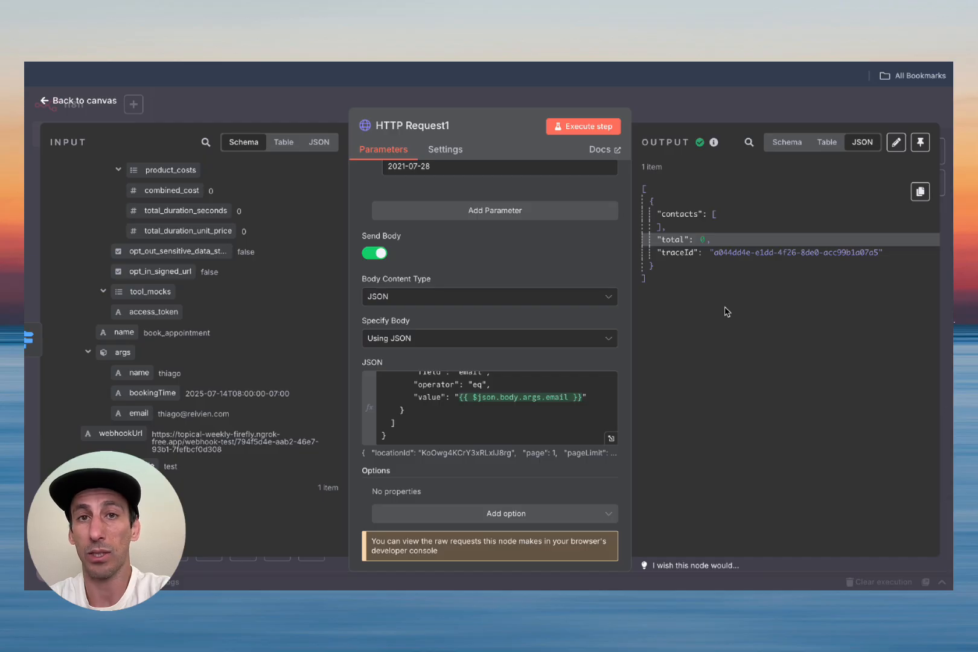
{"action": "scroll", "coordinate": [486, 415], "scroll_direction": "up", "scroll_amount": 5}
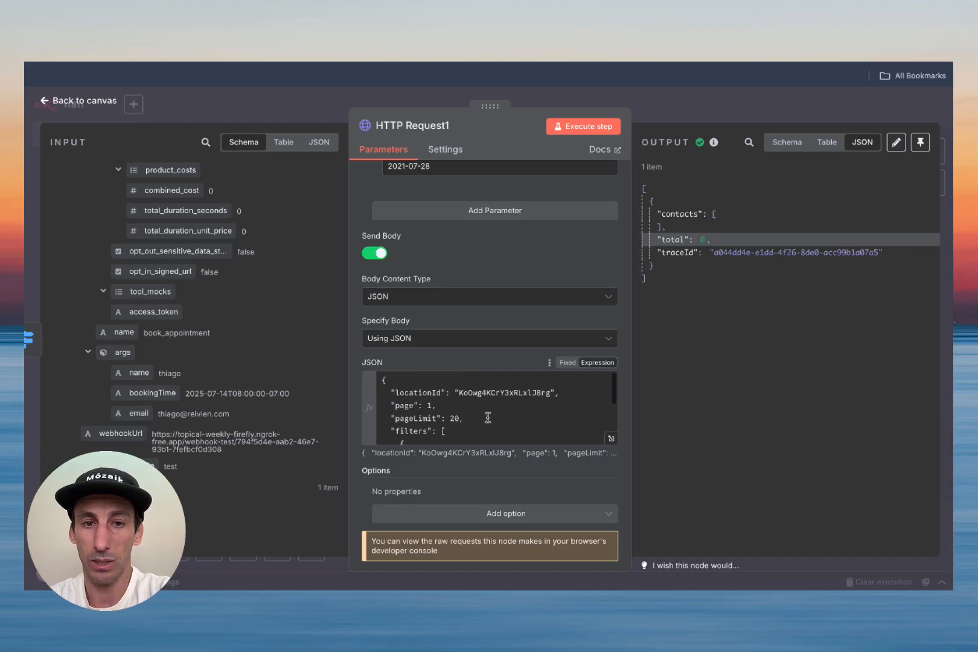
{"action": "scroll", "coordinate": [488, 418], "scroll_direction": "down", "scroll_amount": 1}
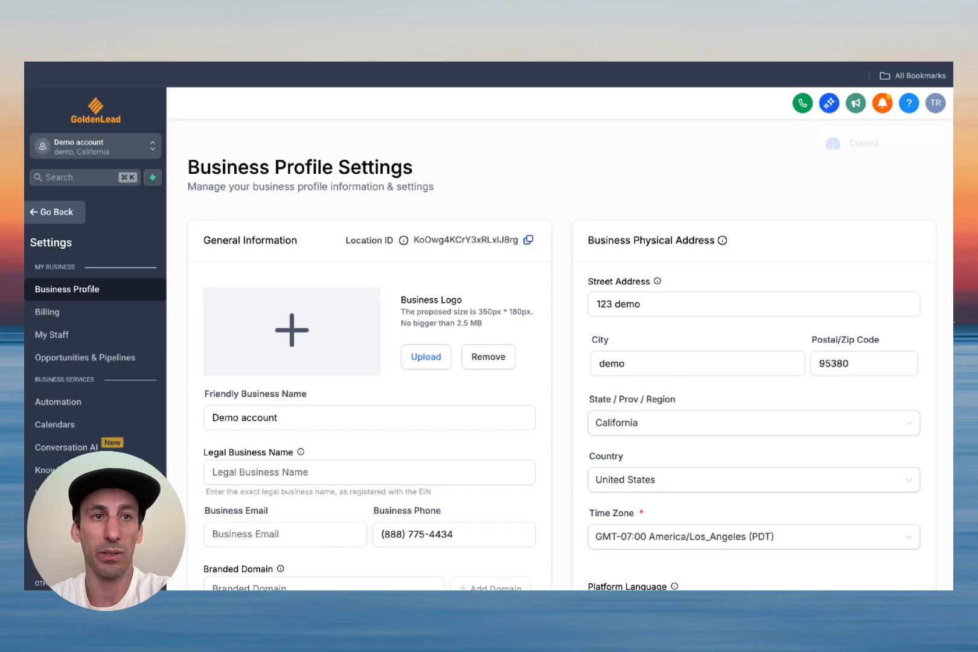
Step: Add and save a new contact with a first name and the test booking's e-mail address
{"action": "left_click", "coordinate": [57, 212]}
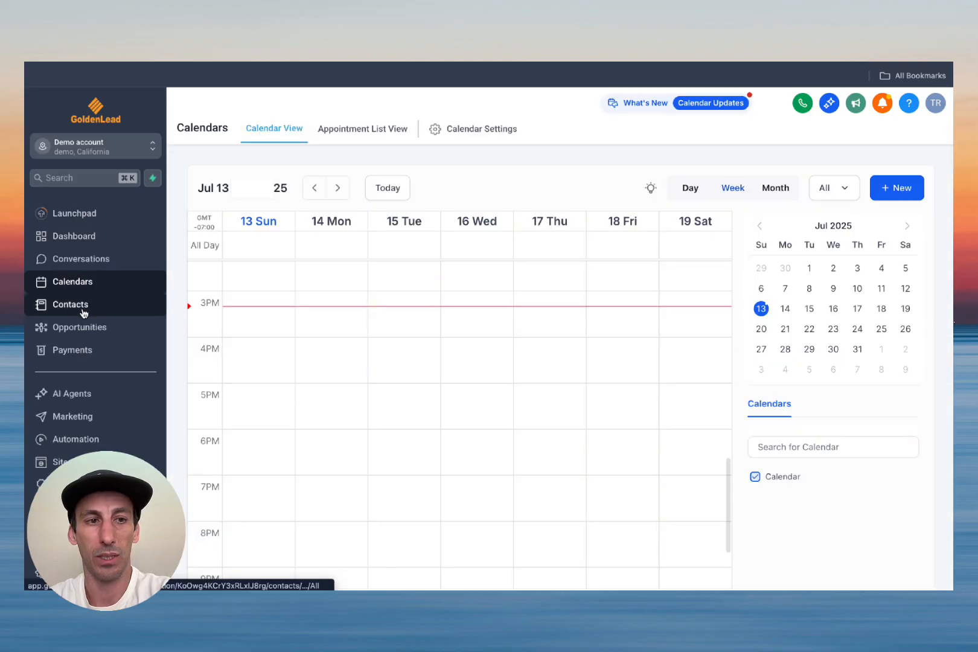
{"action": "left_click", "coordinate": [84, 311]}
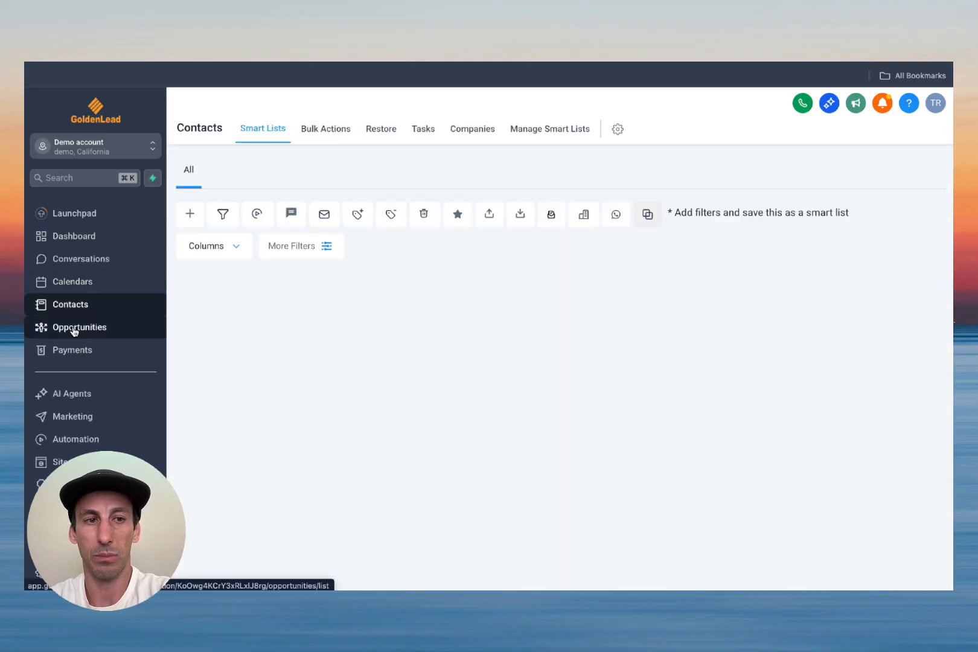
{"action": "left_click", "coordinate": [194, 216]}
{"action": "left_click", "coordinate": [389, 337]}
{"action": "type", "text": "Thiago"}
{"action": "key", "text": "Tab"}
{"action": "key", "text": "Tab"}
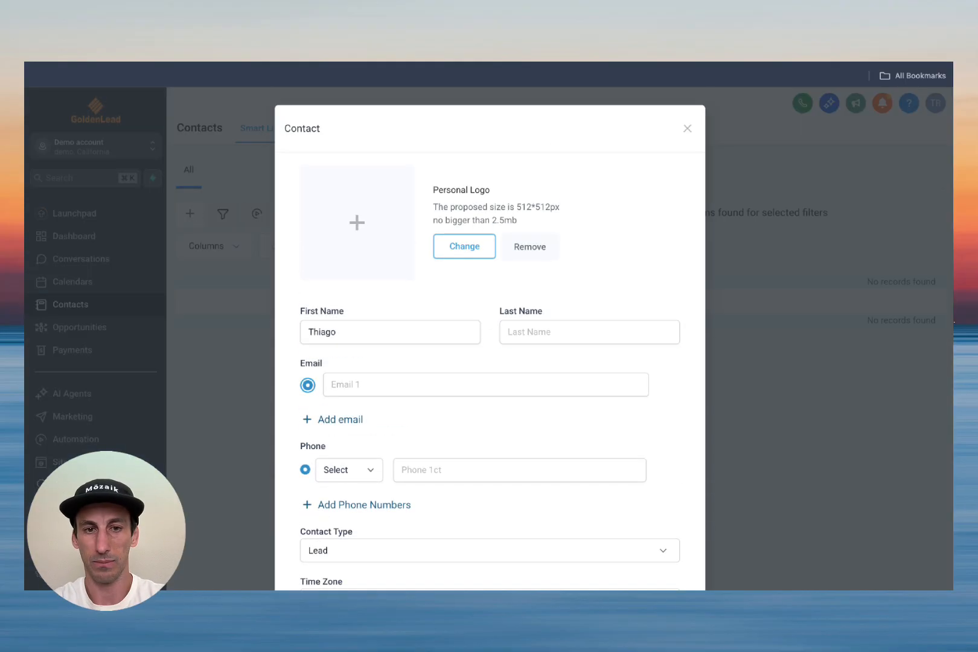
{"action": "left_click", "coordinate": [404, 387]}
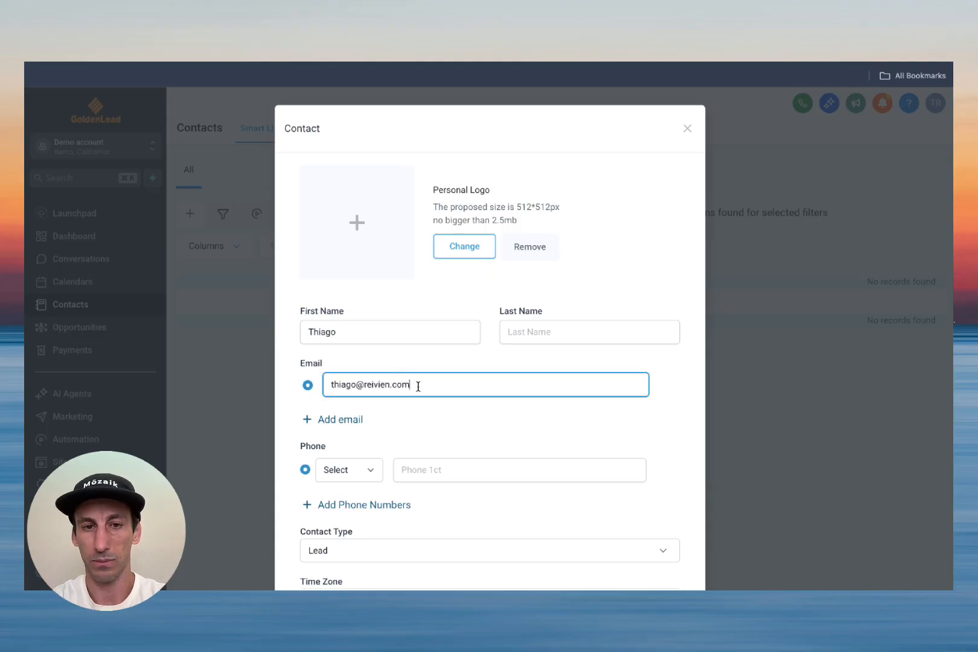
{"action": "scroll", "coordinate": [484, 393], "scroll_direction": "down", "scroll_amount": 5}
{"action": "left_click", "coordinate": [649, 539]}
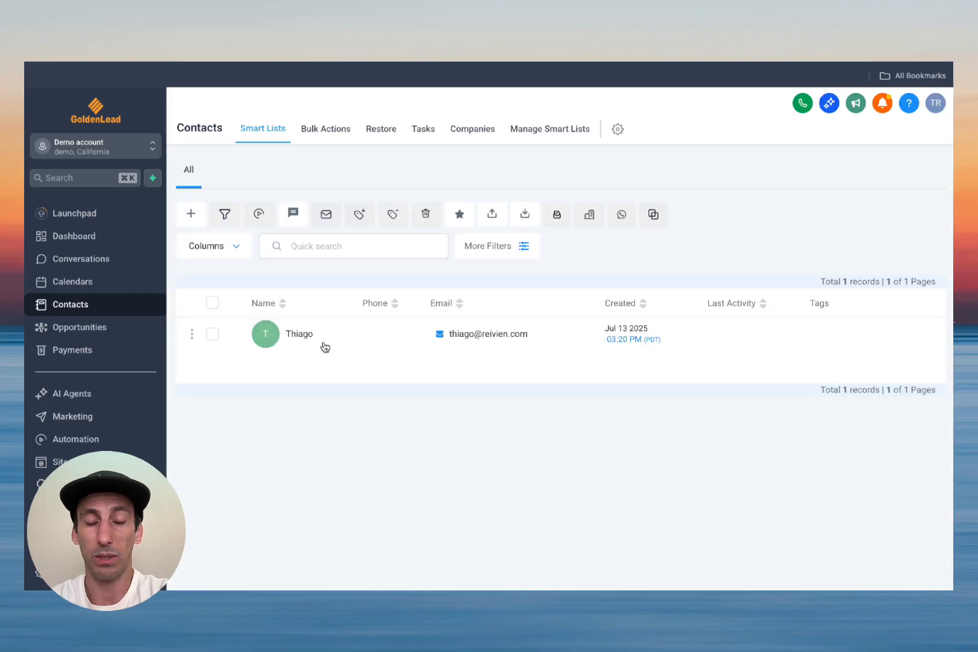
Step: Rerun HTTP Request1 and check the returned contact's id, now with total 1
{"action": "left_click", "coordinate": [544, 63]}
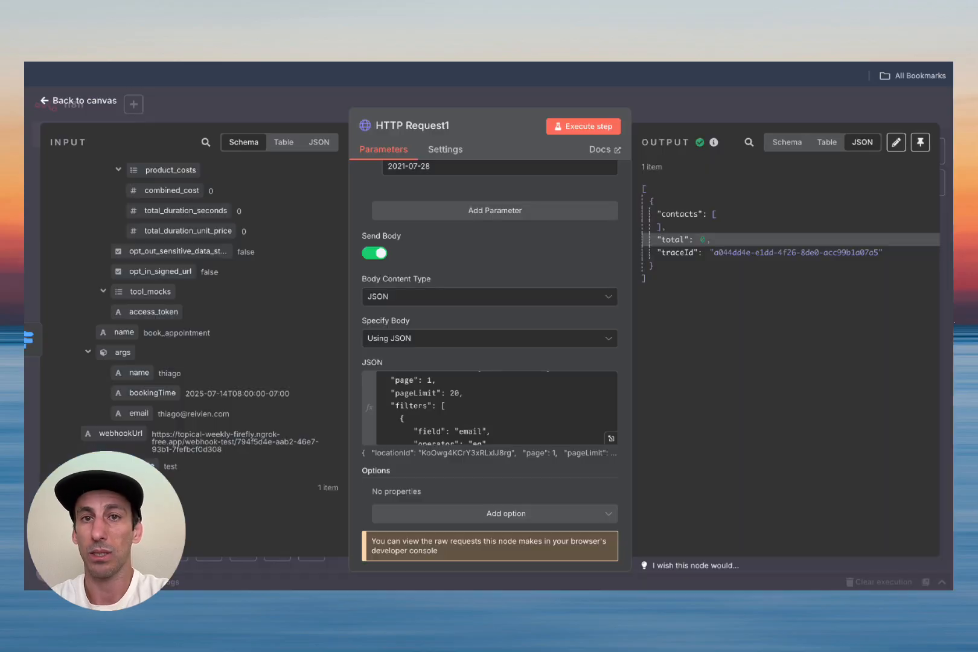
{"action": "left_click", "coordinate": [580, 128]}
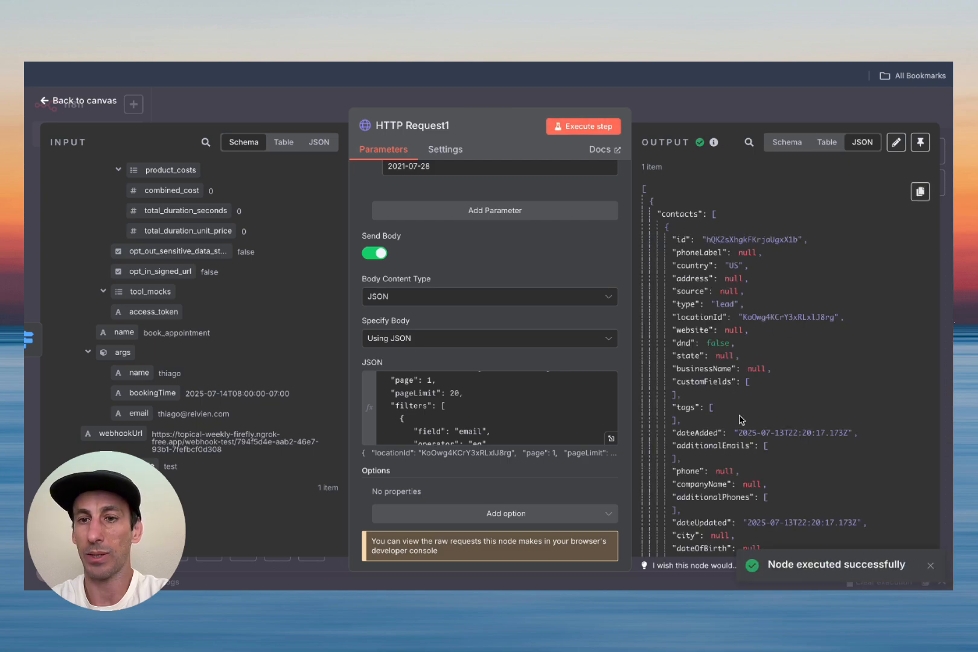
{"action": "double_click", "coordinate": [736, 240]}
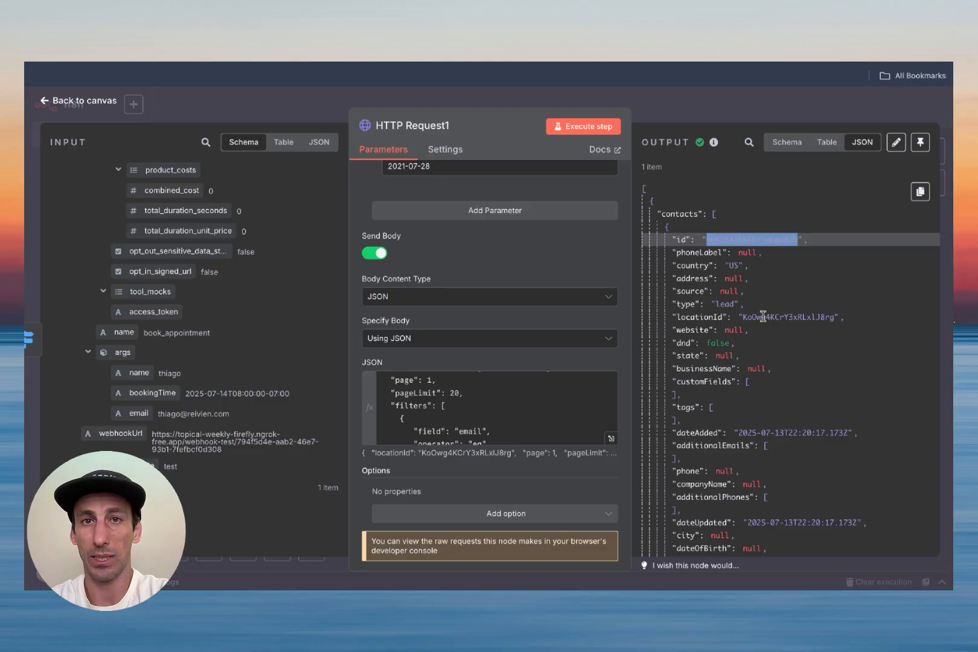
{"action": "scroll", "coordinate": [763, 316], "scroll_direction": "down", "scroll_amount": 5}
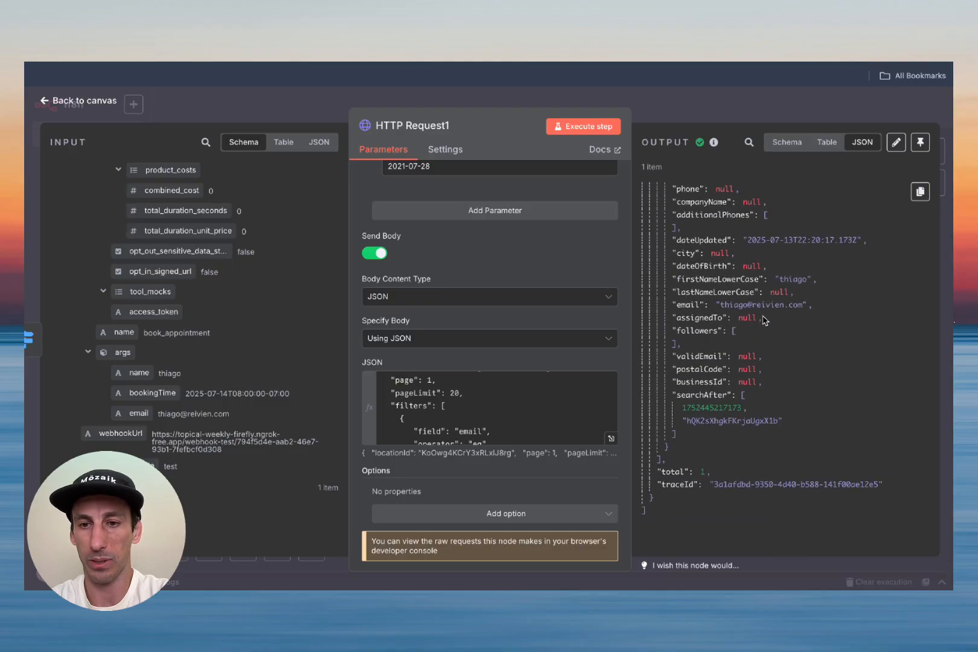
{"action": "scroll", "coordinate": [765, 320], "scroll_direction": "up", "scroll_amount": 5}
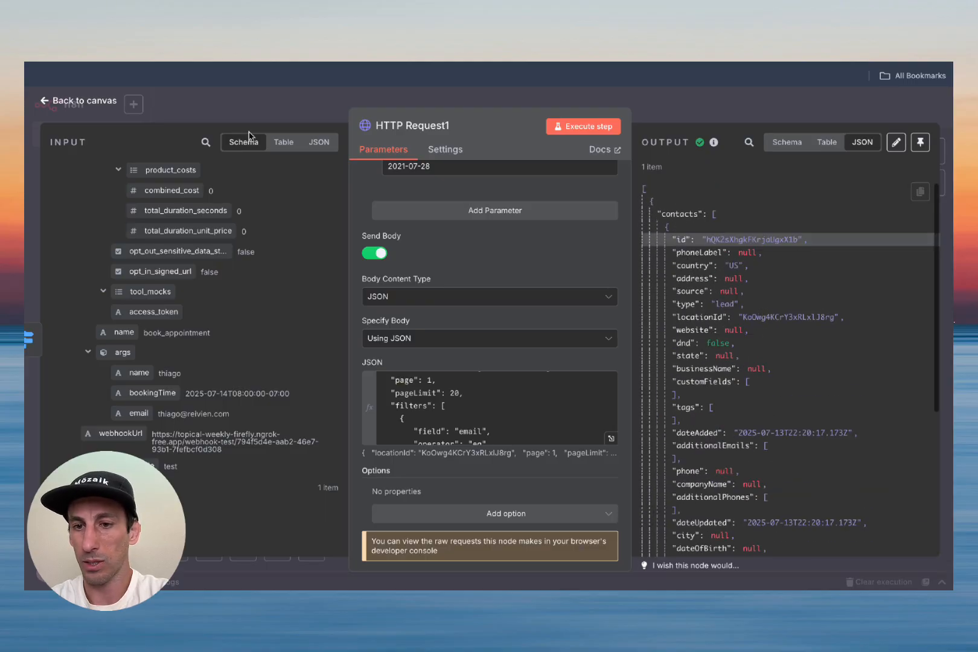
Step: Back on the canvas, nudge HTTP Request1 slightly right and down
{"action": "left_click", "coordinate": [79, 100]}
{"action": "left_click_drag", "start_coordinate": [444, 346], "coordinate": [469, 355]}
{"action": "scroll", "coordinate": [633, 365], "scroll_direction": "down", "scroll_amount": 1}
{"action": "scroll", "coordinate": [634, 365], "scroll_direction": "right", "scroll_amount": 2}
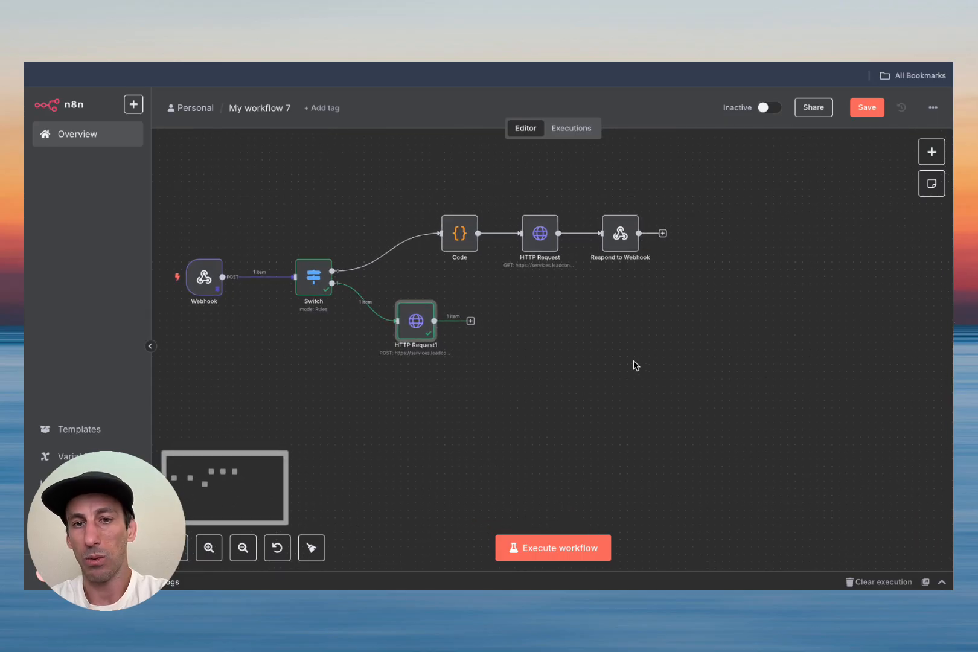
Step: Add an If node after HTTP Request1 with contacts[0].id as the first condition value
{"action": "left_click", "coordinate": [471, 322]}
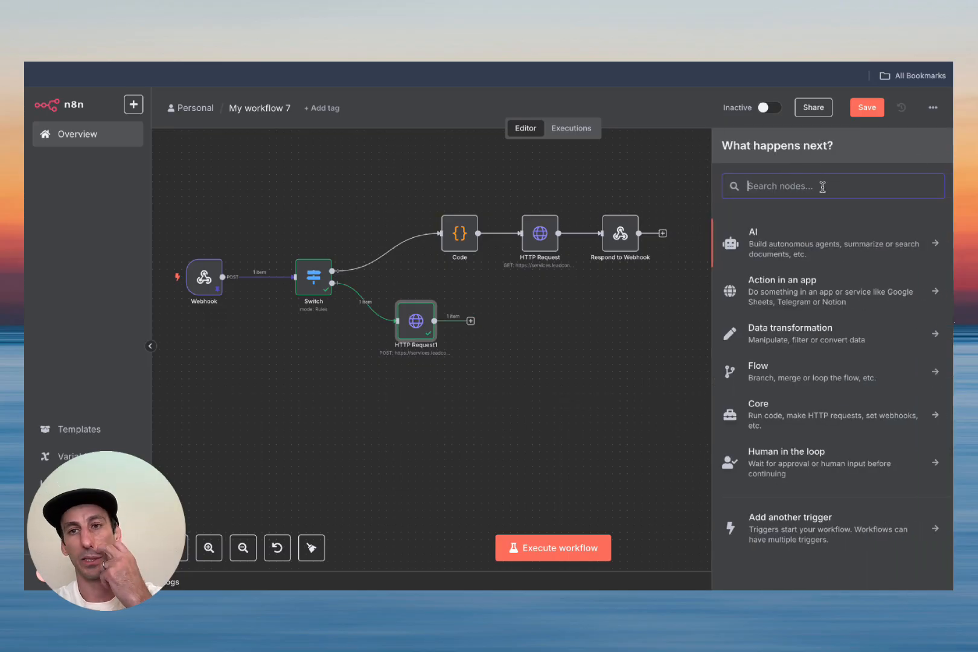
{"action": "type", "text": "if"}
{"action": "key", "text": "Return"}
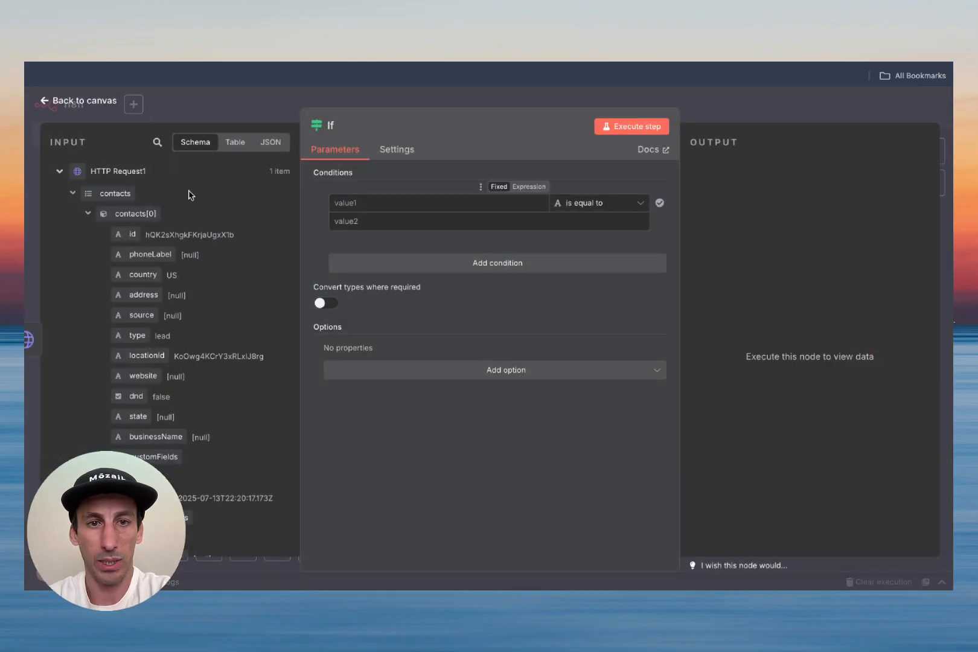
{"action": "left_click_drag", "start_coordinate": [132, 235], "coordinate": [350, 203]}
{"action": "left_click", "coordinate": [423, 180]}
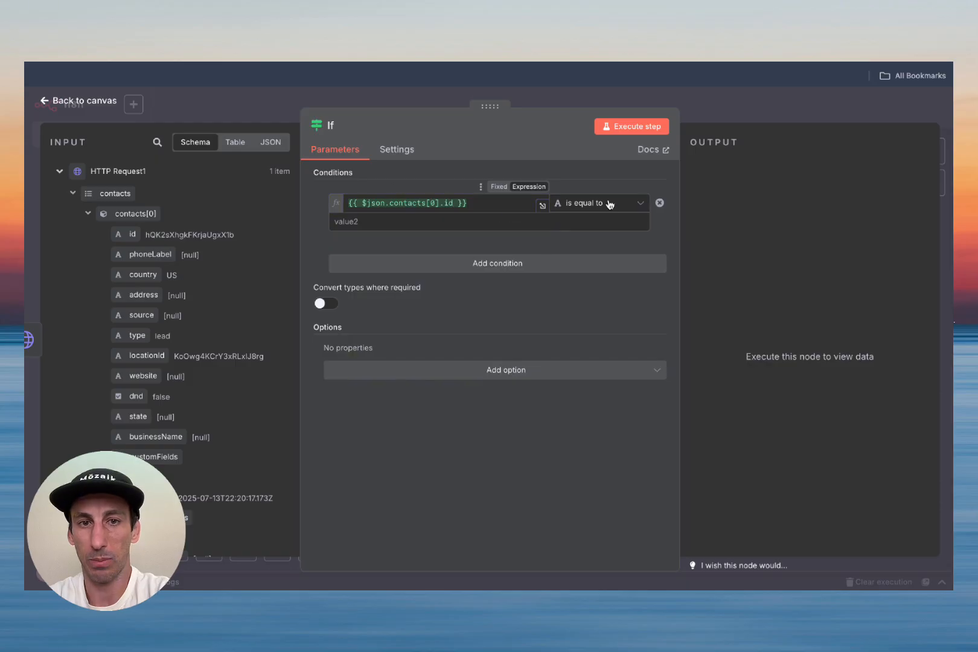
Step: Set the condition operator to String exists and test it, sending 1 item to true
{"action": "left_click", "coordinate": [641, 207]}
{"action": "mouse_move", "coordinate": [627, 235]}
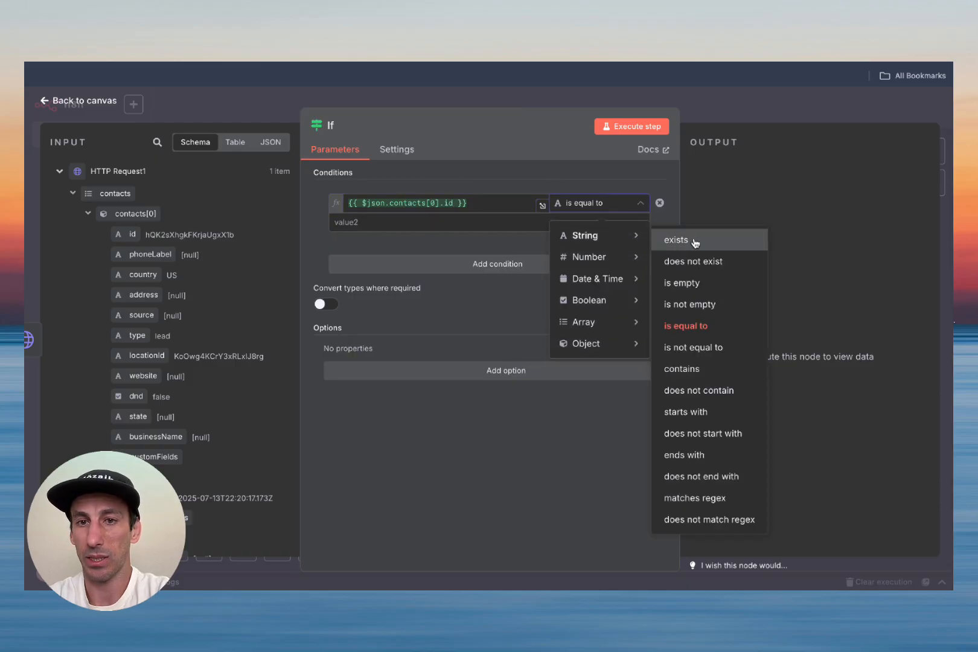
{"action": "left_click", "coordinate": [676, 241]}
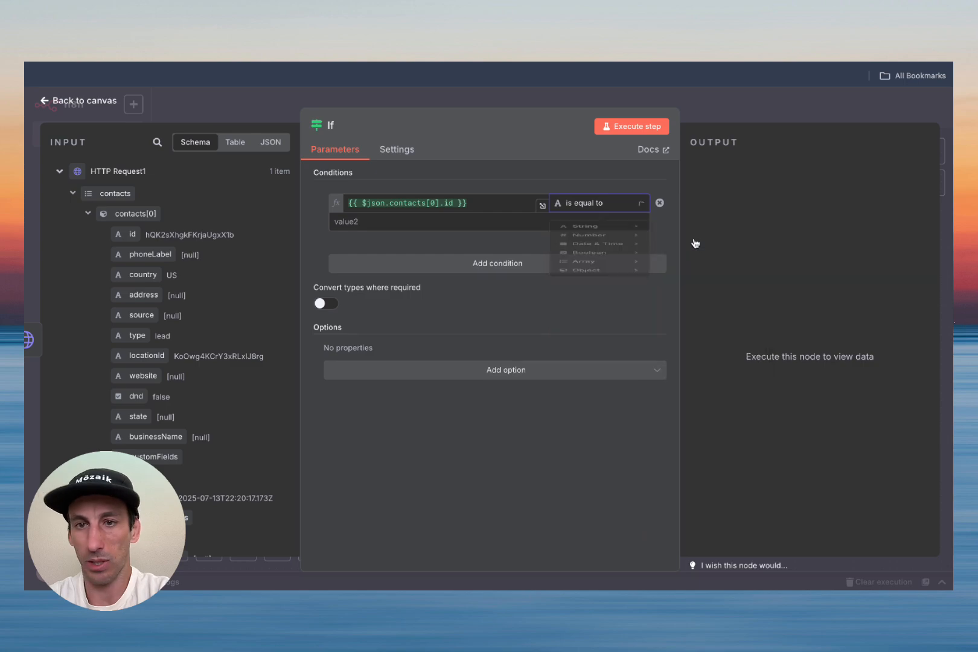
{"action": "left_click", "coordinate": [633, 119]}
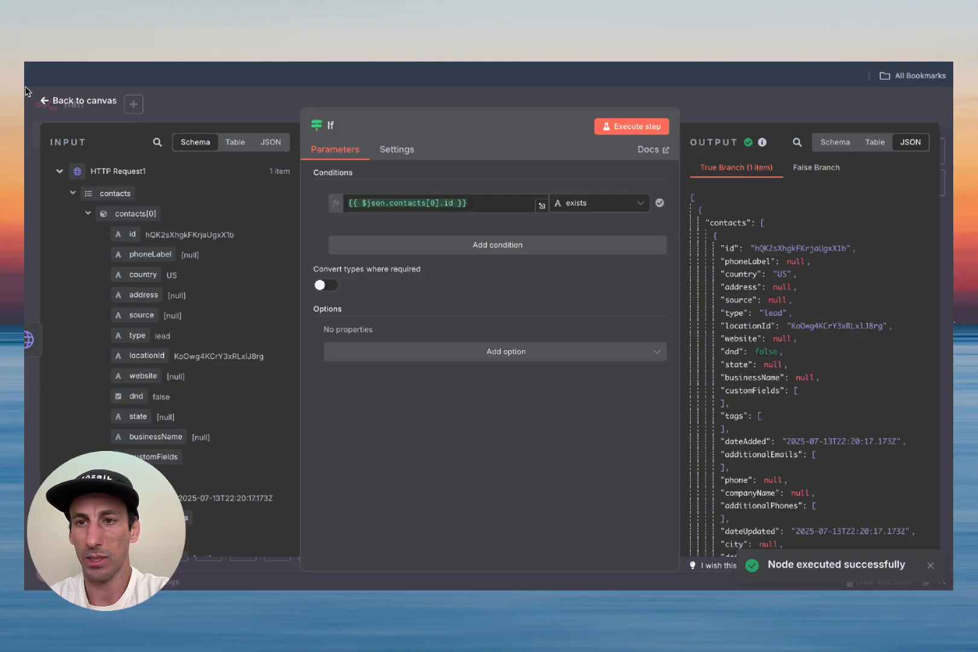
{"action": "left_click", "coordinate": [45, 100]}
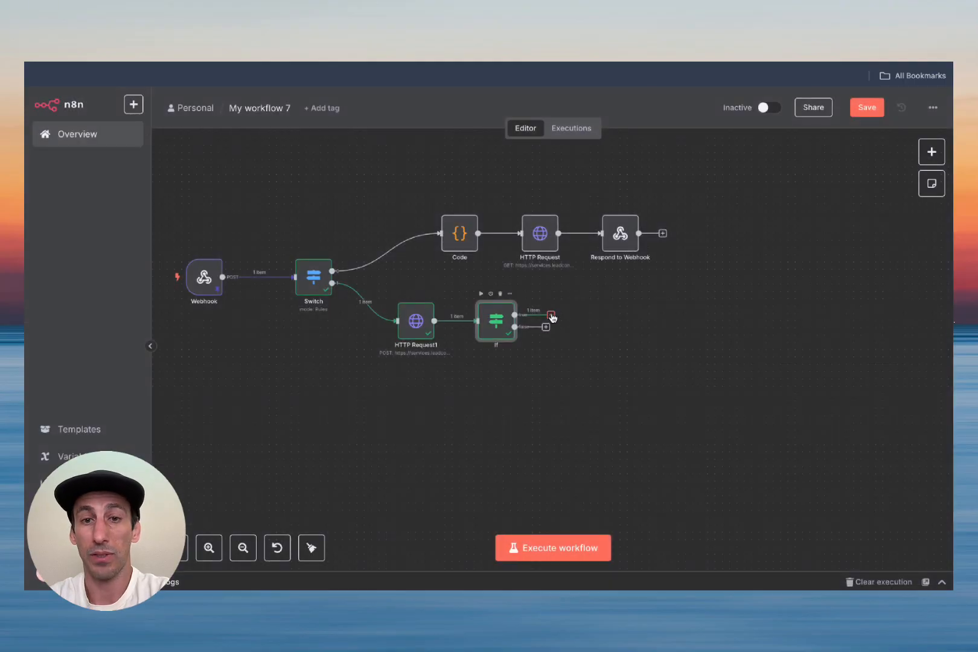
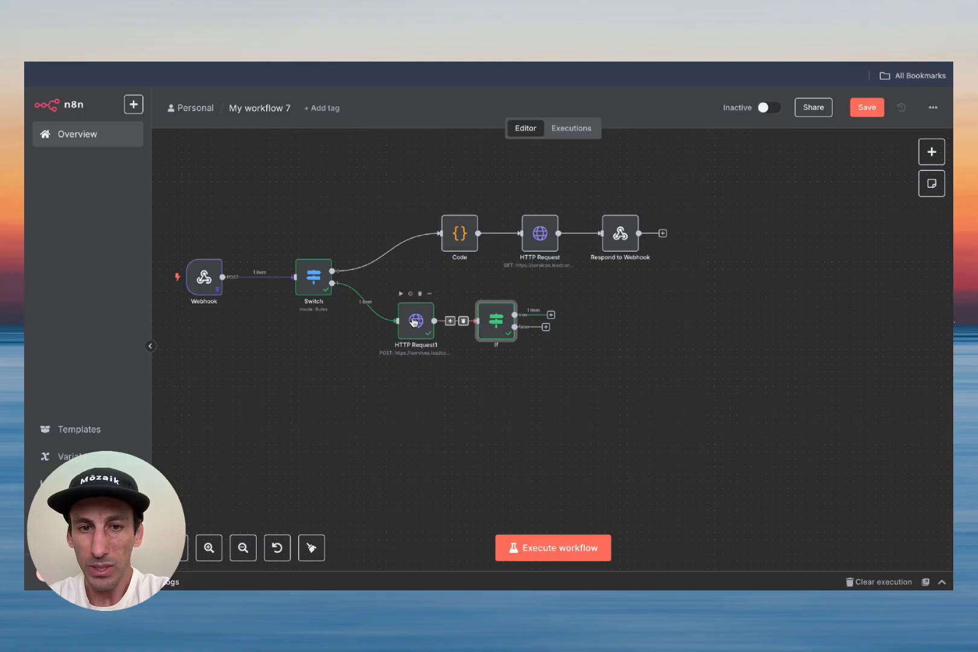
Step: Shift HTTP Request1 and If slightly left, then add an HTTP Request node on the If false branch
{"action": "left_click_drag", "start_coordinate": [416, 321], "coordinate": [401, 320]}
{"action": "left_click_drag", "start_coordinate": [508, 318], "coordinate": [493, 319]}
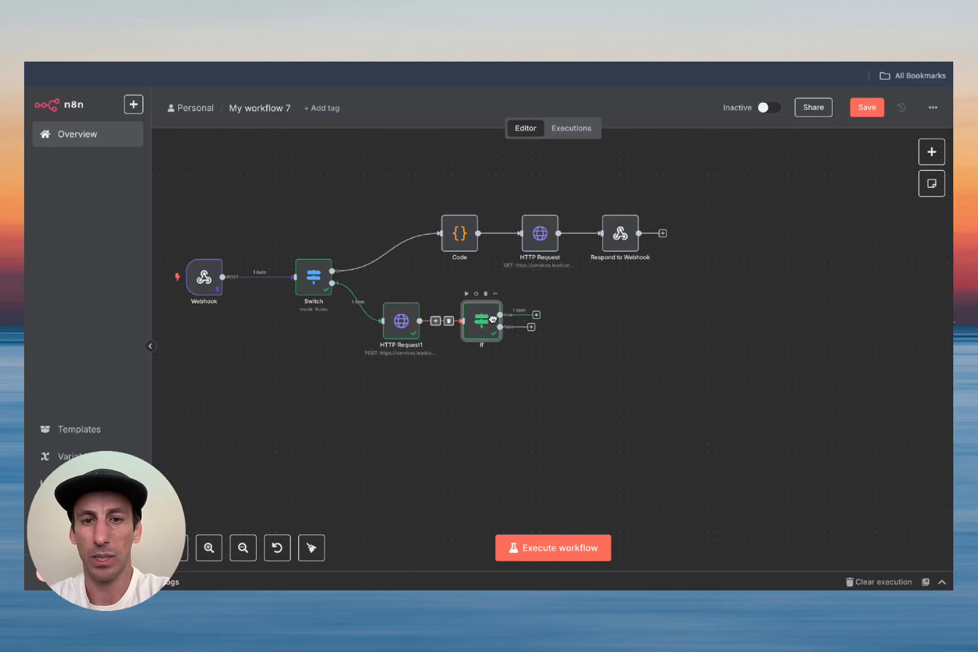
{"action": "left_click", "coordinate": [531, 327]}
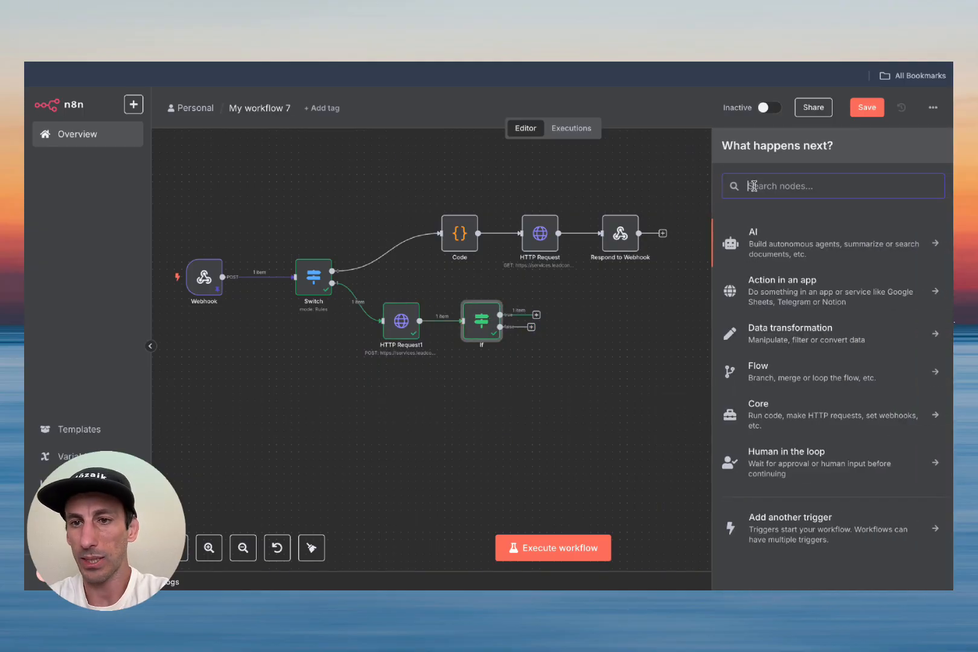
{"action": "type", "text": "htt"}
{"action": "left_click", "coordinate": [795, 240]}
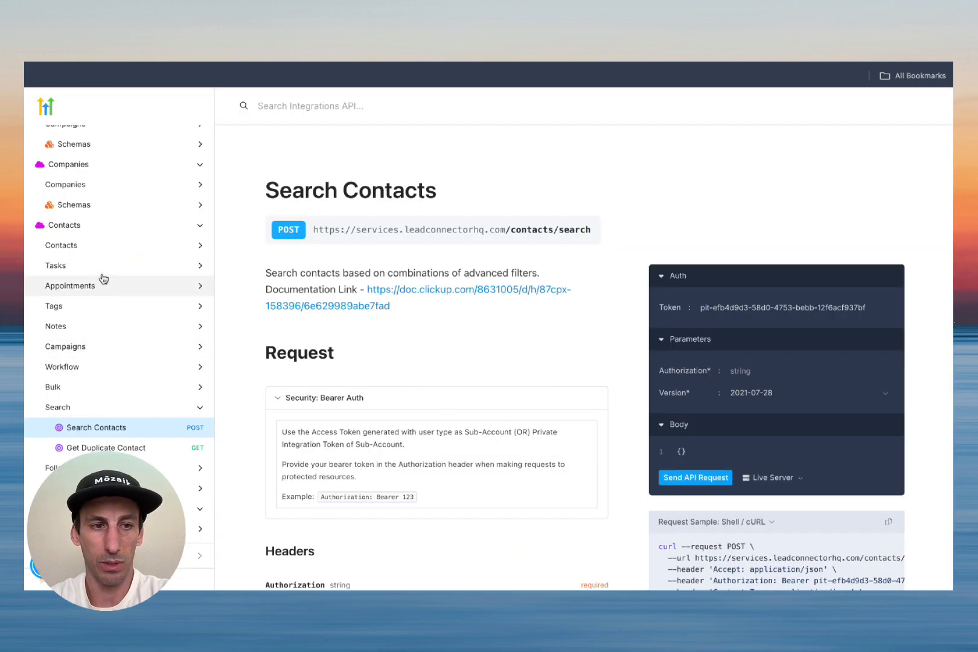
{"action": "left_click", "coordinate": [100, 225]}
{"action": "left_click", "coordinate": [101, 245]}
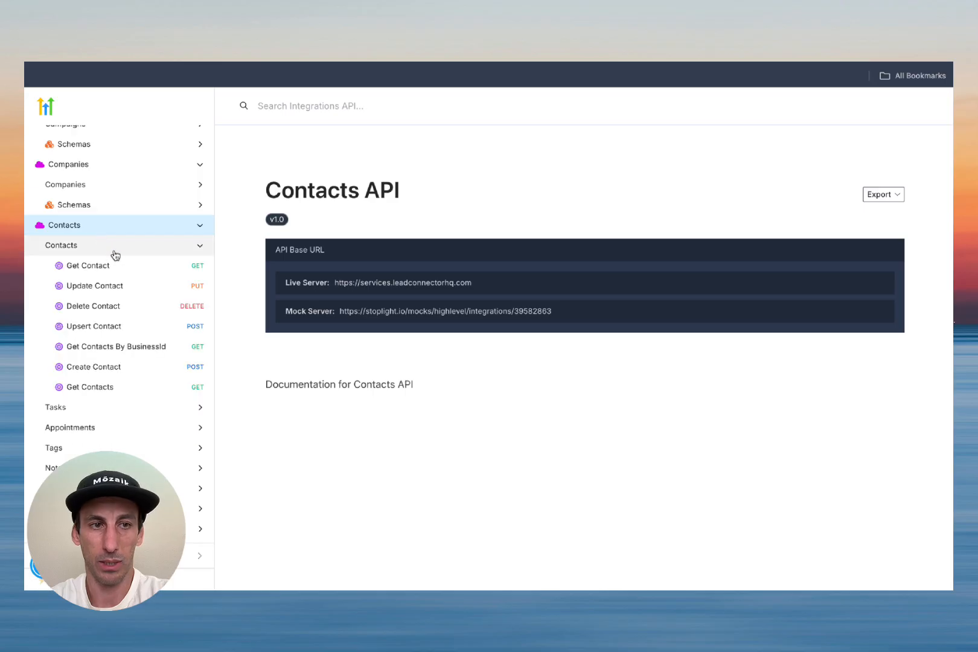
{"action": "left_click", "coordinate": [128, 369]}
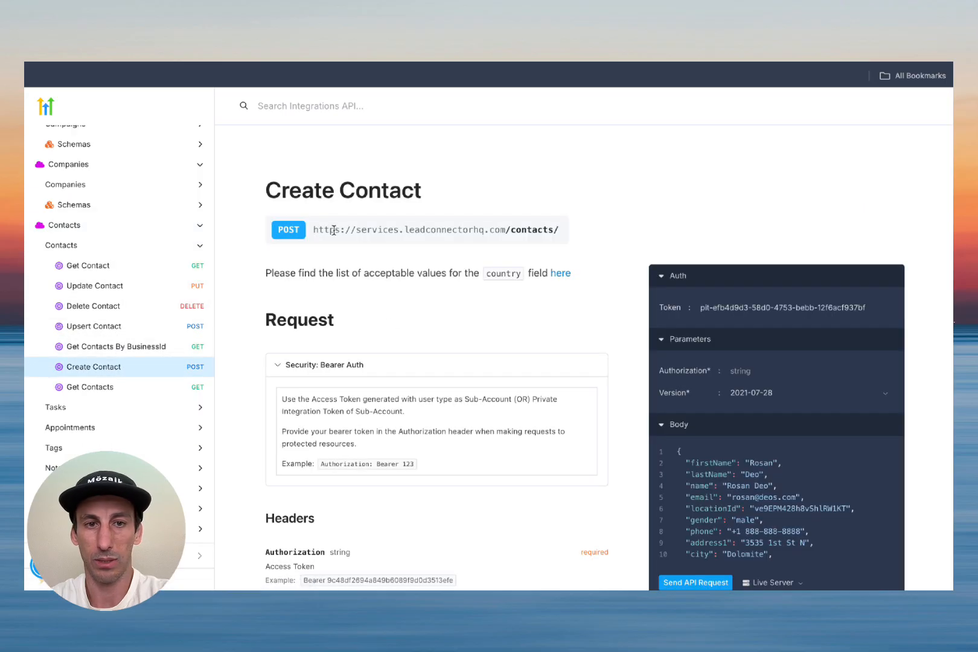
{"action": "triple_click", "coordinate": [409, 233]}
{"action": "key", "text": "ctrl+c"}
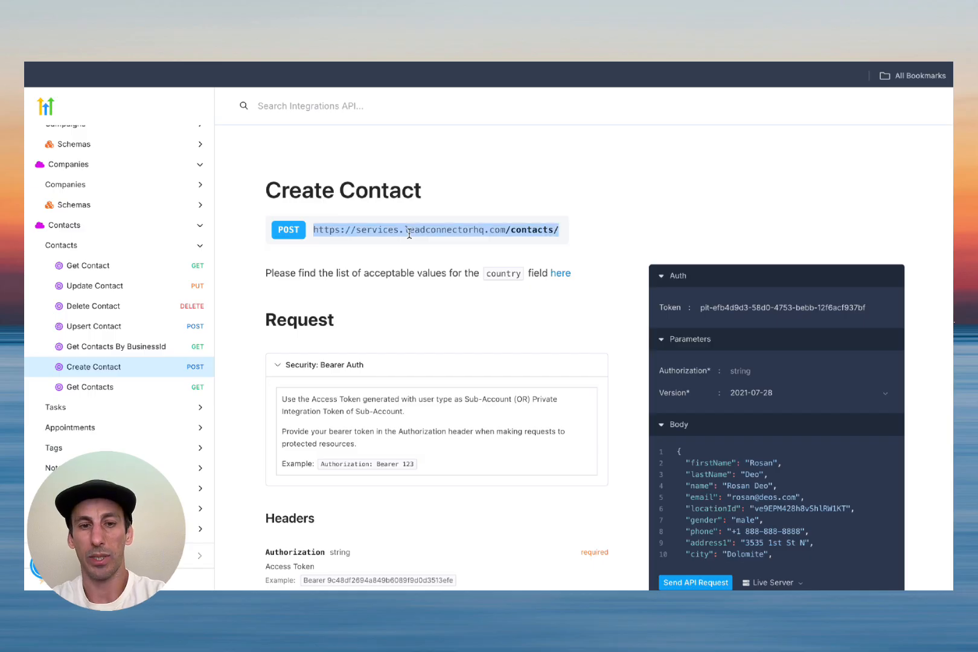
{"action": "key", "text": "ctrl+Tab"}
{"action": "left_click", "coordinate": [446, 254]}
{"action": "key", "text": "ctrl+v"}
{"action": "key", "text": "ctrl+shift+Tab"}
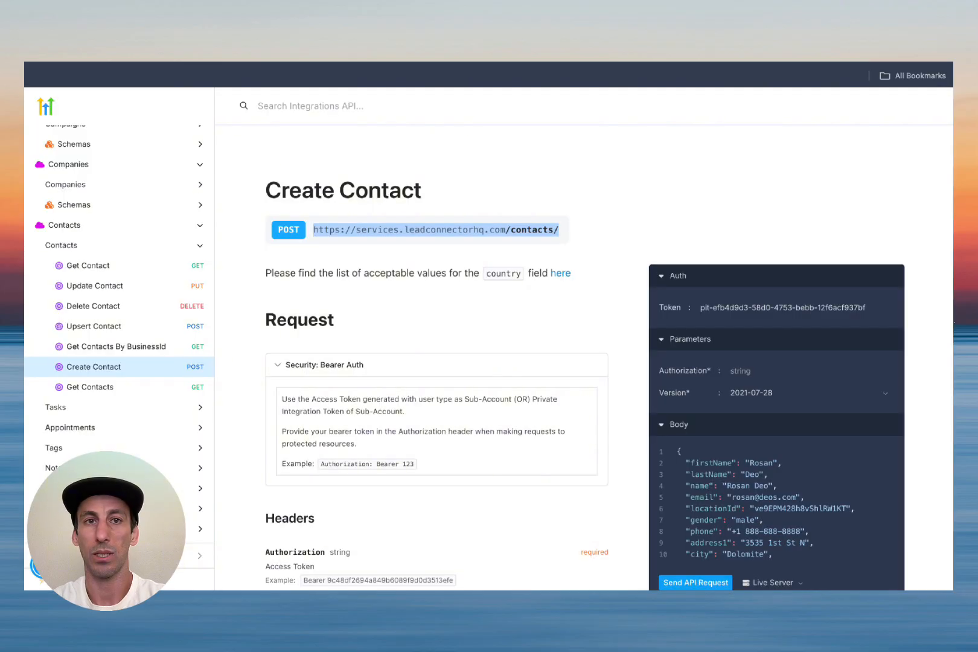
{"action": "key", "text": "ctrl+Tab"}
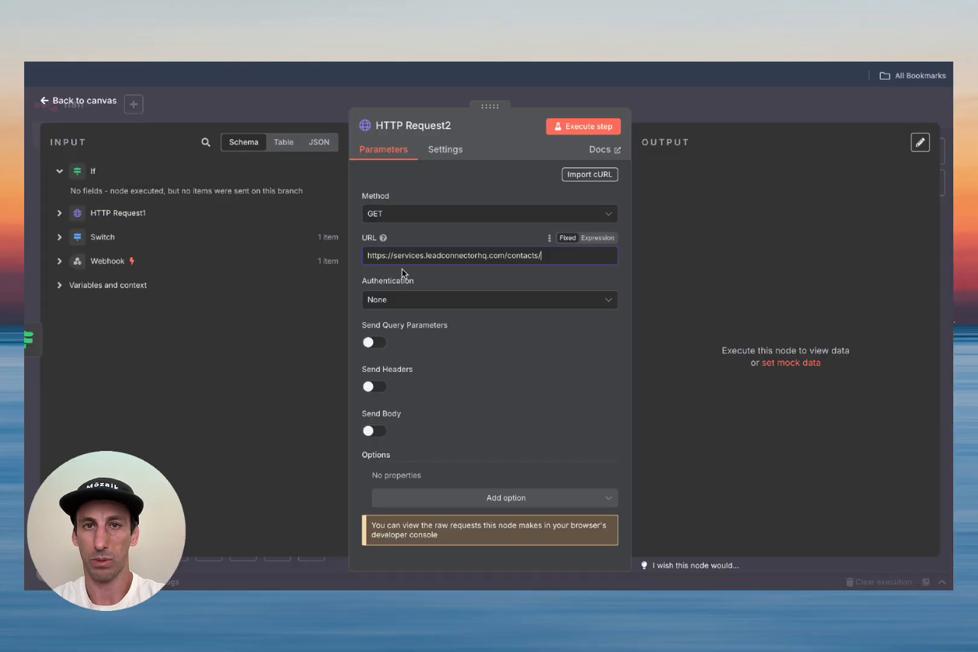
Step: Set the method to POST, authenticated with the Header Auth generic credential 'demo video'
{"action": "left_click", "coordinate": [413, 225]}
{"action": "left_click", "coordinate": [412, 352]}
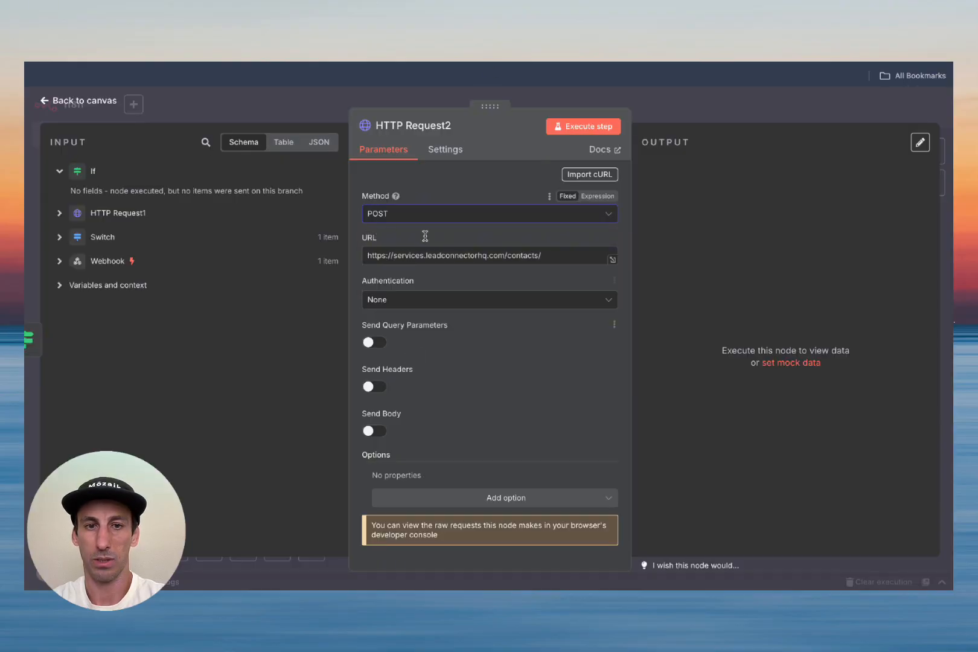
{"action": "left_click", "coordinate": [420, 305]}
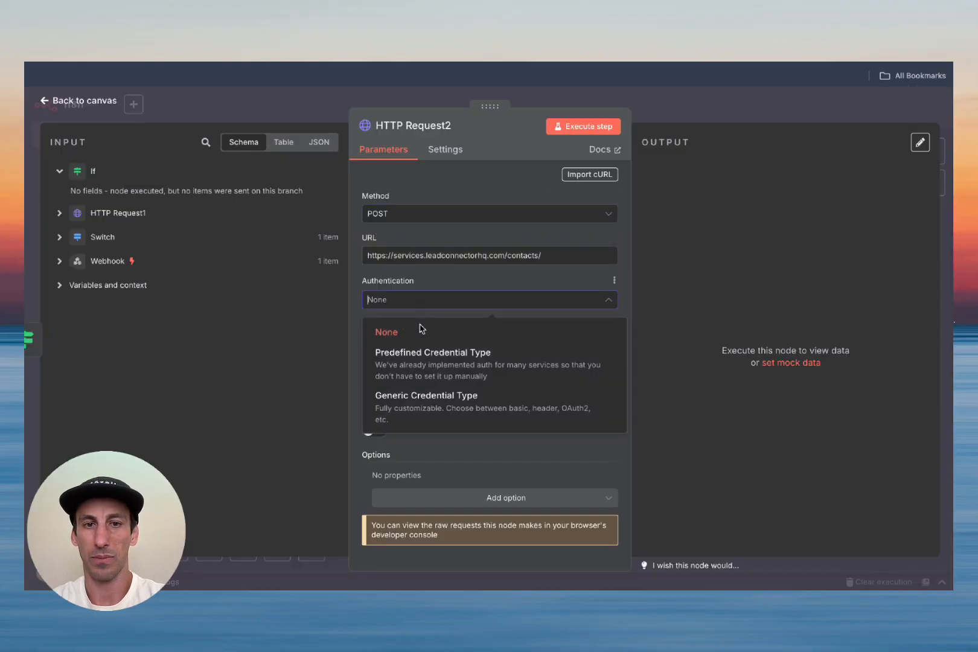
{"action": "left_click", "coordinate": [433, 405]}
{"action": "left_click", "coordinate": [457, 348]}
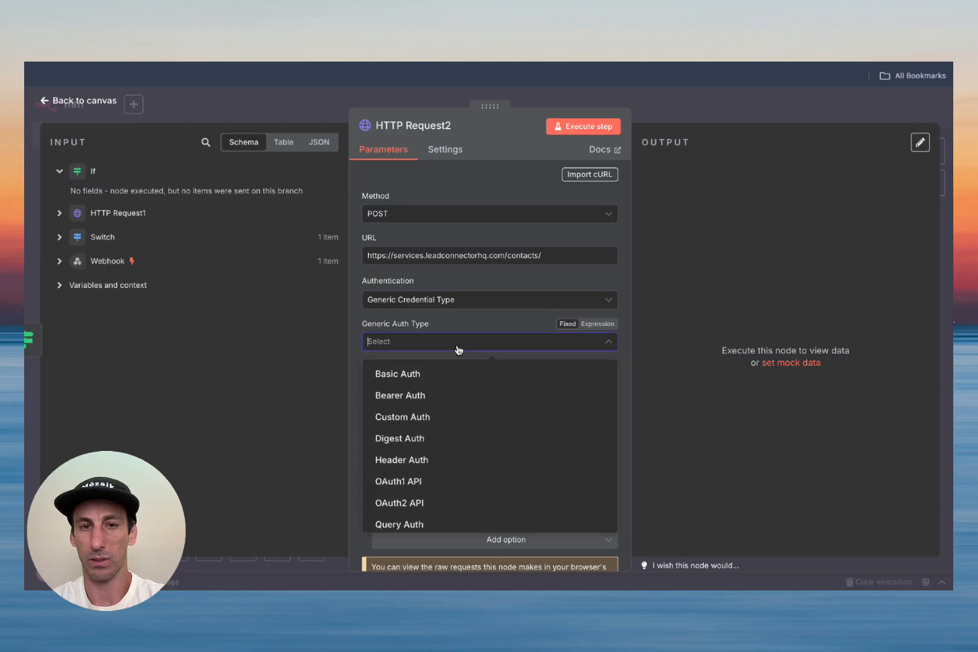
{"action": "left_click", "coordinate": [458, 469]}
{"action": "left_click", "coordinate": [461, 380]}
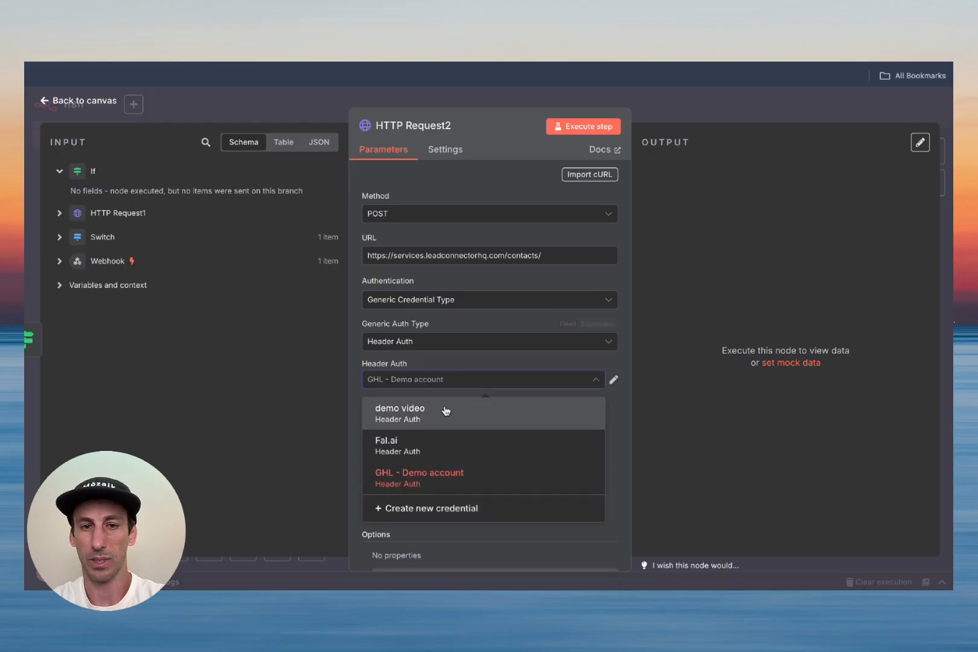
{"action": "left_click", "coordinate": [445, 409]}
Step: Enable Send Headers with a header named Version
{"action": "scroll", "coordinate": [459, 417], "scroll_direction": "down", "scroll_amount": 3}
{"action": "left_click", "coordinate": [377, 390]}
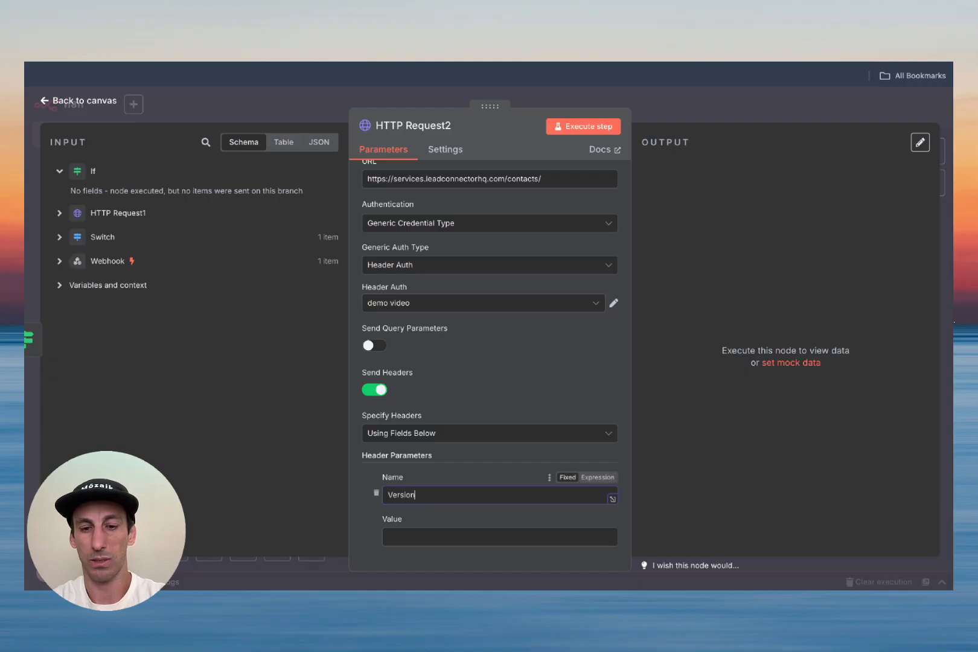
{"action": "left_click", "coordinate": [426, 529]}
{"action": "key", "text": "ctrl+Tab"}
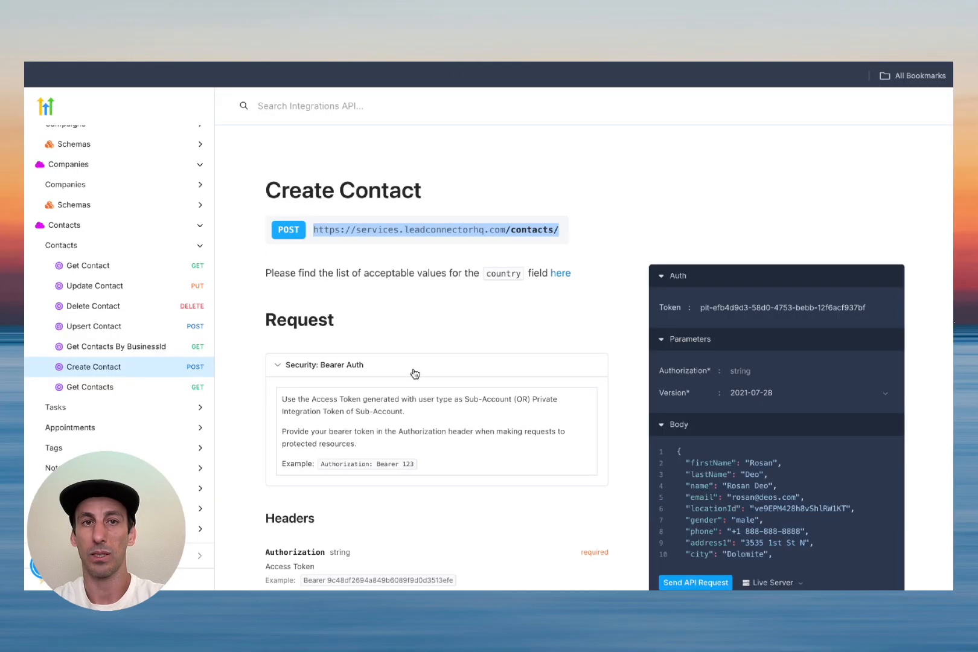
Step: Copy the API version 2021-07-28 from the docs into the Version header value
{"action": "scroll", "coordinate": [415, 373], "scroll_direction": "down", "scroll_amount": 4}
{"action": "triple_click", "coordinate": [337, 356]}
{"action": "key", "text": "ctrl+c"}
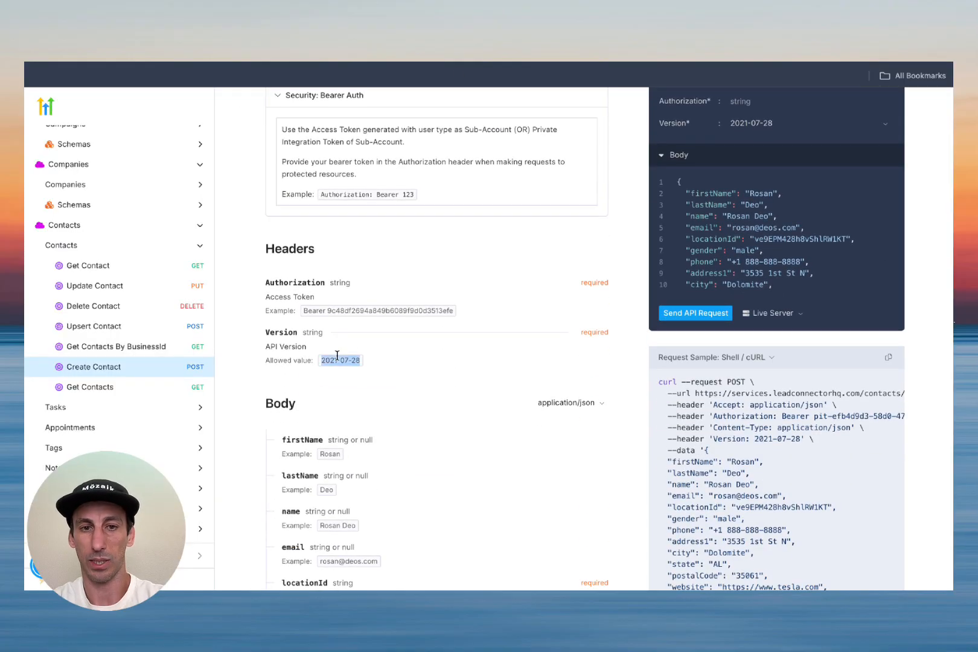
{"action": "key", "text": "ctrl+Tab"}
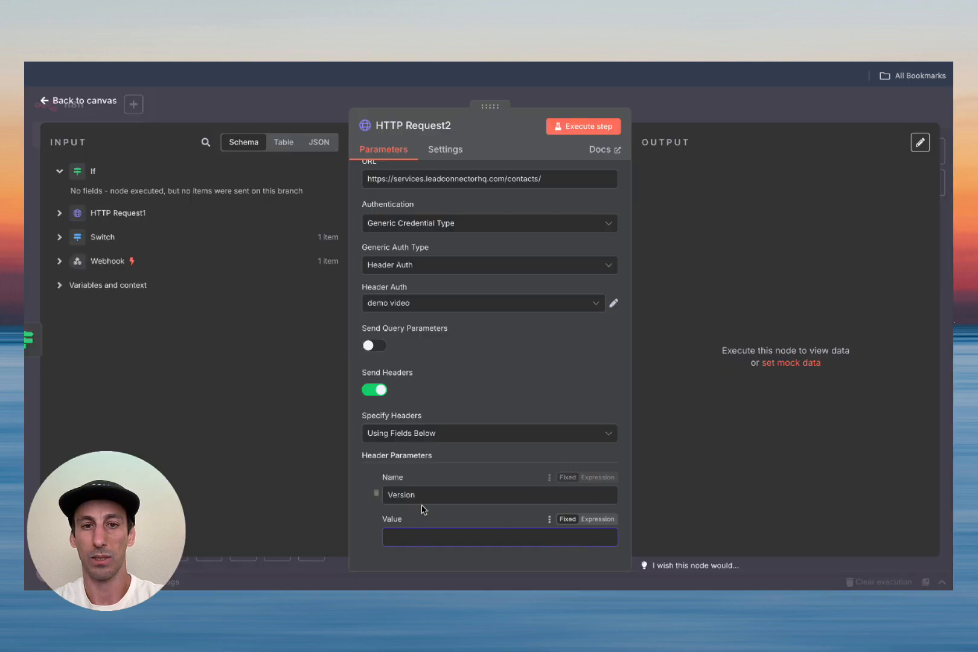
{"action": "left_click", "coordinate": [422, 535]}
{"action": "key", "text": "ctrl+v"}
Step: Review the Create Contact body fields and responses in the HighLevel docs
{"action": "scroll", "coordinate": [450, 426], "scroll_direction": "down", "scroll_amount": 3}
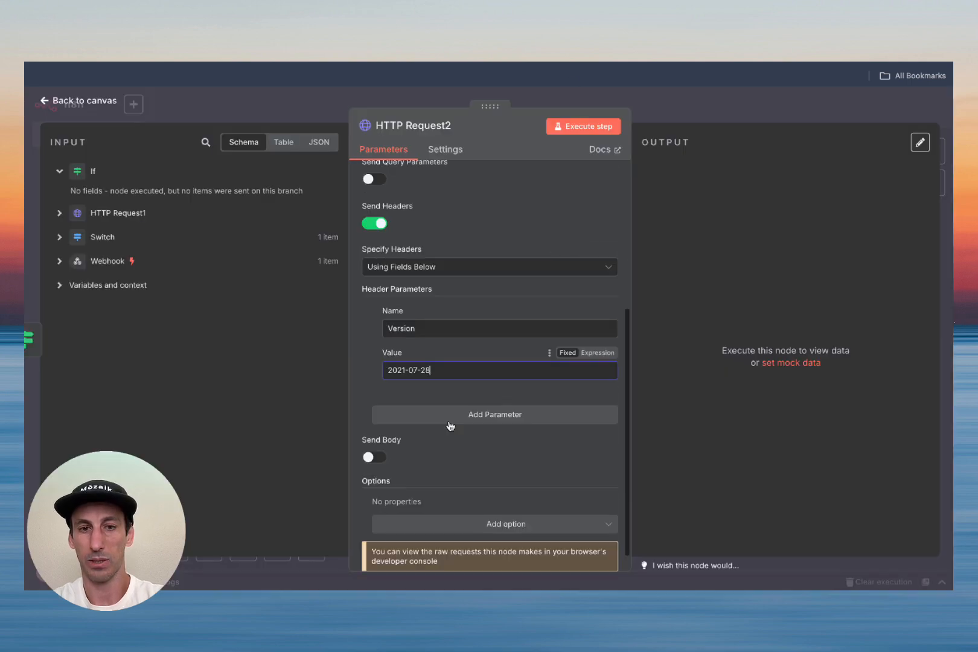
{"action": "scroll", "coordinate": [450, 428], "scroll_direction": "up", "scroll_amount": 1}
{"action": "key", "text": "ctrl+Tab"}
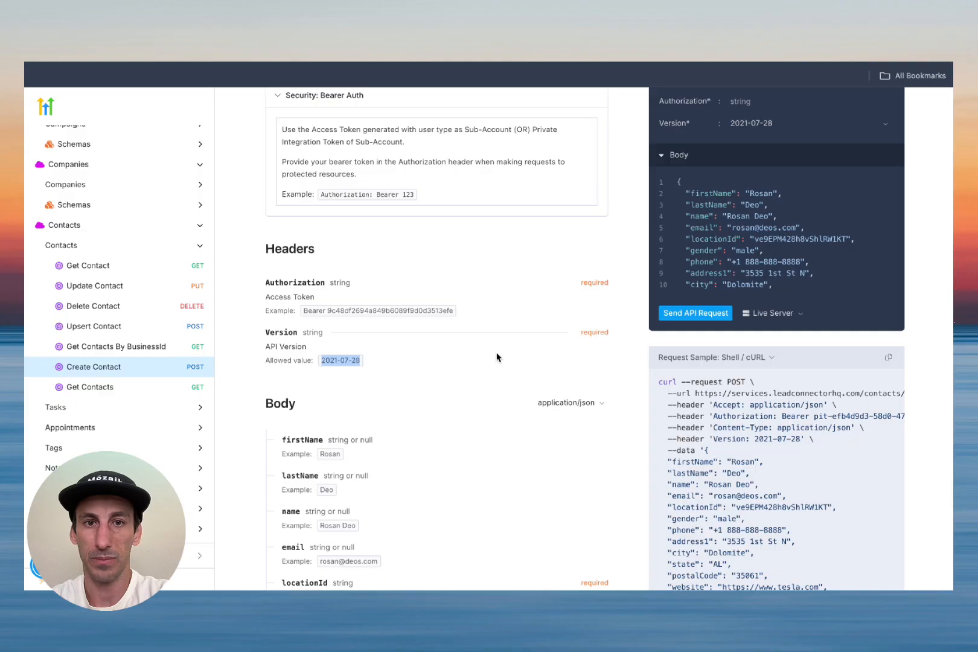
{"action": "scroll", "coordinate": [497, 358], "scroll_direction": "down", "scroll_amount": 3}
{"action": "scroll", "coordinate": [497, 357], "scroll_direction": "down", "scroll_amount": 2}
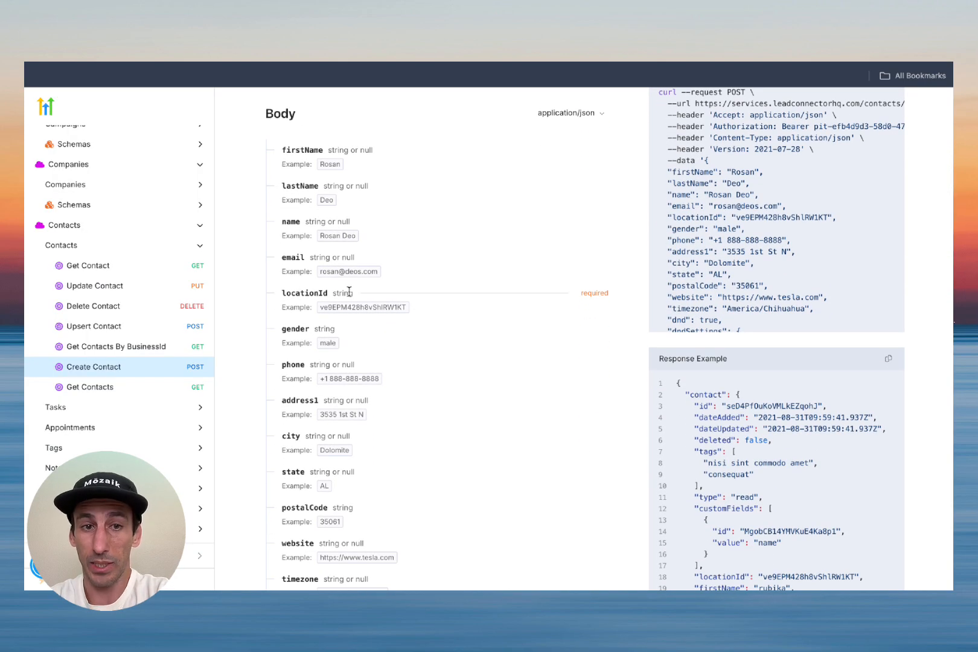
{"action": "scroll", "coordinate": [520, 327], "scroll_direction": "down", "scroll_amount": 10}
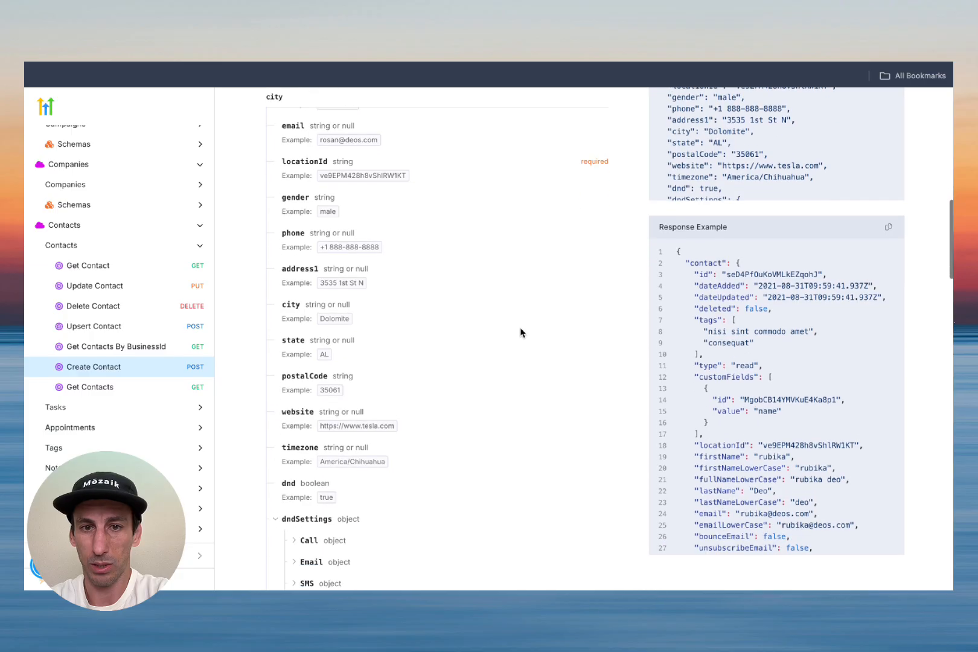
{"action": "scroll", "coordinate": [522, 333], "scroll_direction": "down", "scroll_amount": 8}
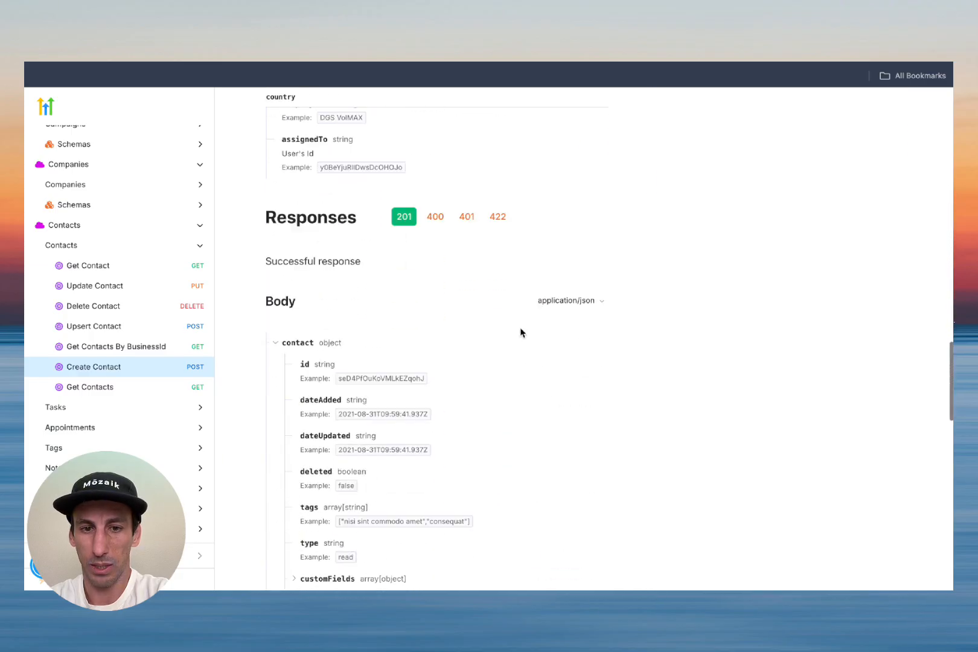
{"action": "scroll", "coordinate": [521, 332], "scroll_direction": "down", "scroll_amount": 14}
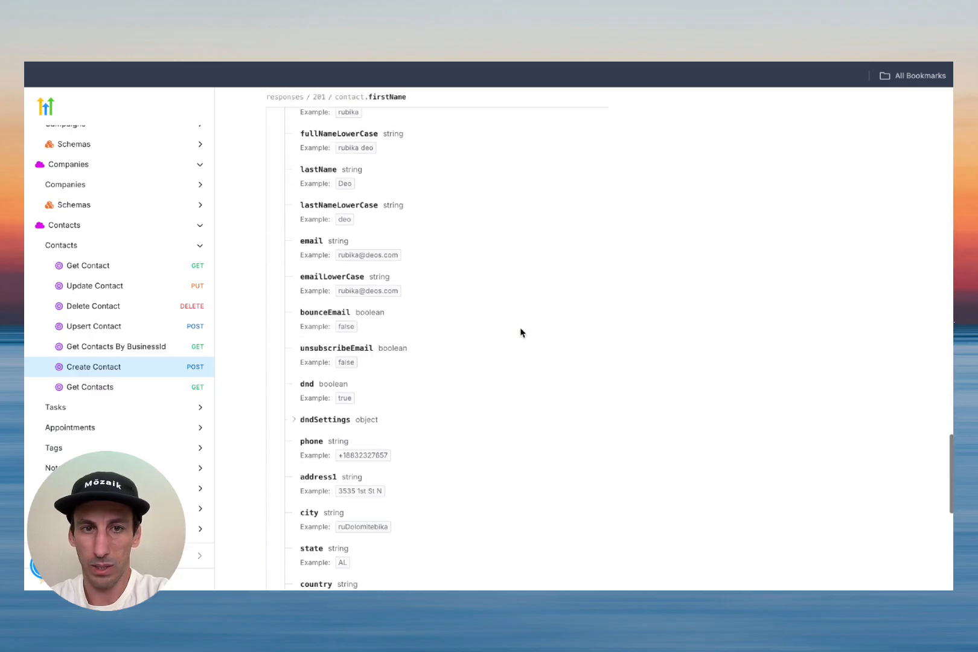
{"action": "scroll", "coordinate": [520, 329], "scroll_direction": "up", "scroll_amount": 20}
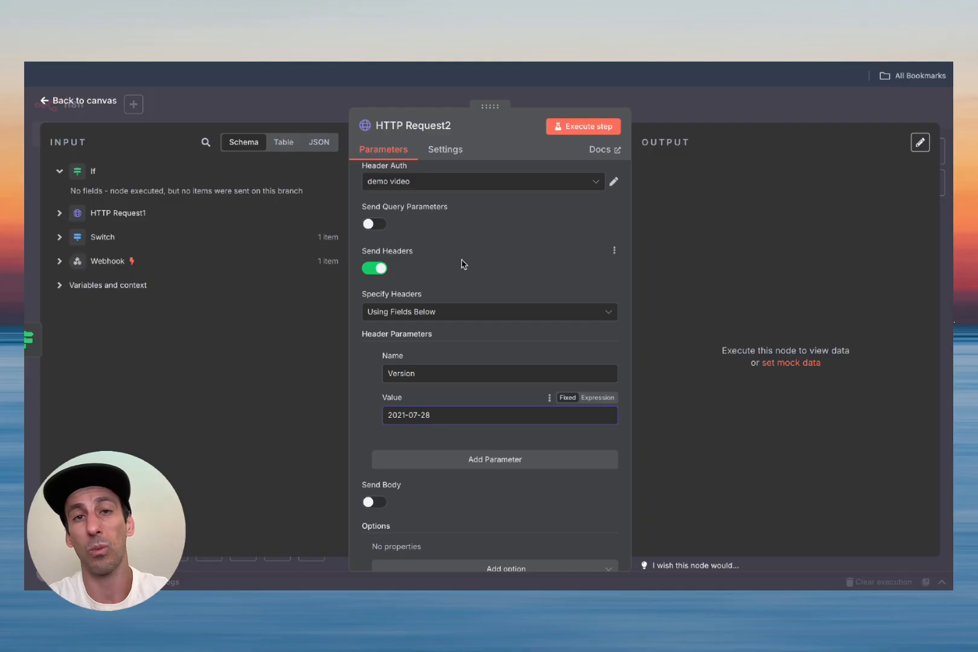
Step: Turn on Send Body with the body specified as JSON
{"action": "scroll", "coordinate": [465, 269], "scroll_direction": "down", "scroll_amount": 2}
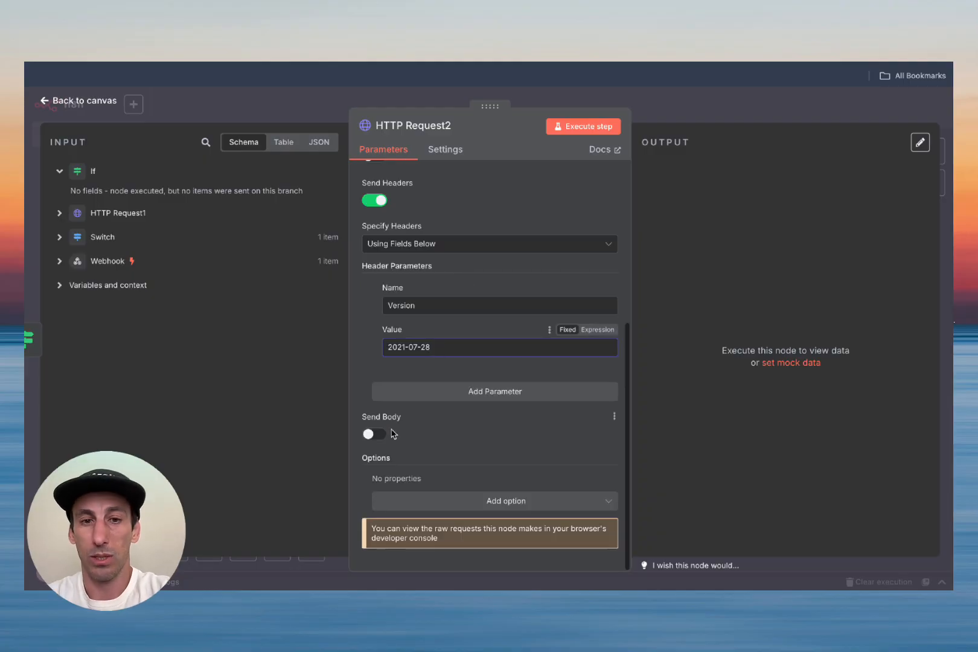
{"action": "left_click", "coordinate": [375, 433]}
{"action": "scroll", "coordinate": [462, 427], "scroll_direction": "down", "scroll_amount": 3}
{"action": "scroll", "coordinate": [461, 428], "scroll_direction": "down", "scroll_amount": 2}
{"action": "left_click", "coordinate": [421, 288]}
{"action": "left_click", "coordinate": [423, 343]}
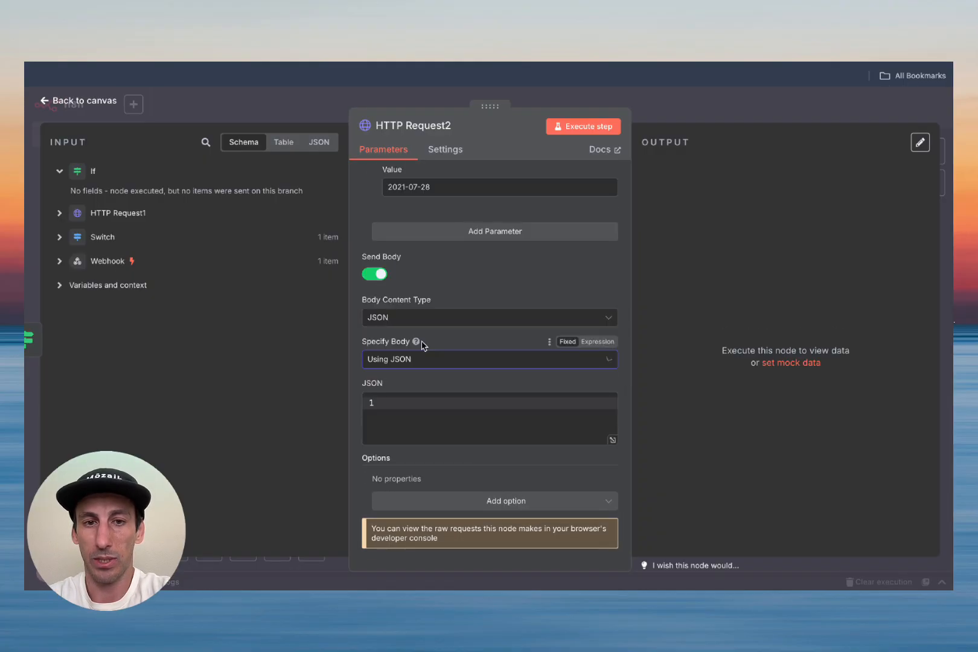
{"action": "left_click", "coordinate": [612, 442]}
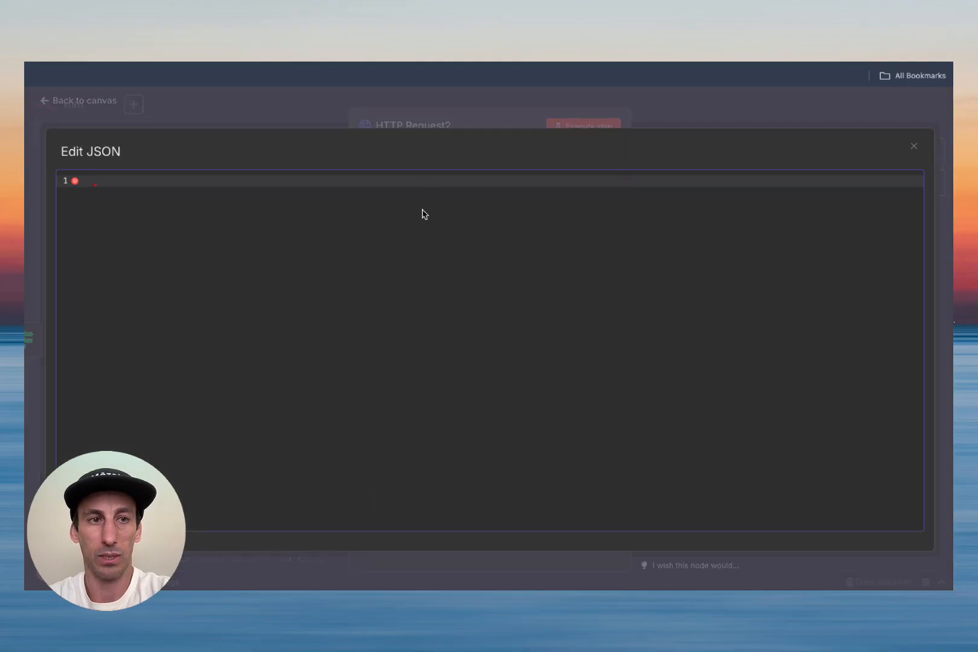
Step: Write a JSON body with empty locationId, name and email fields and open it as an expression
{"action": "type", "text": "{"}
{"action": "key", "text": "Return"}
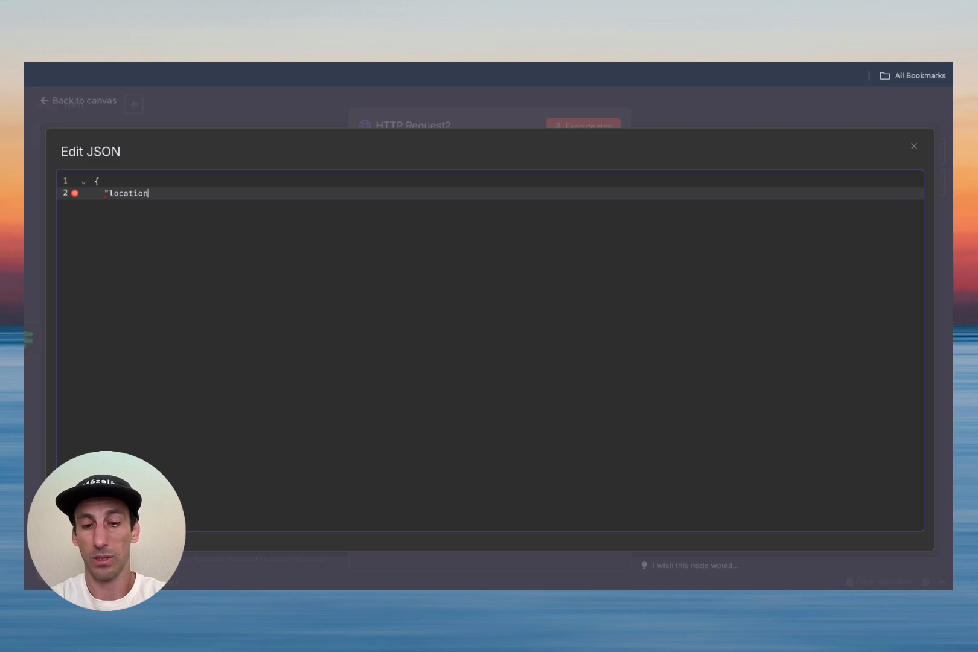
{"action": "type", "text": "\"locationId\": \"\""}
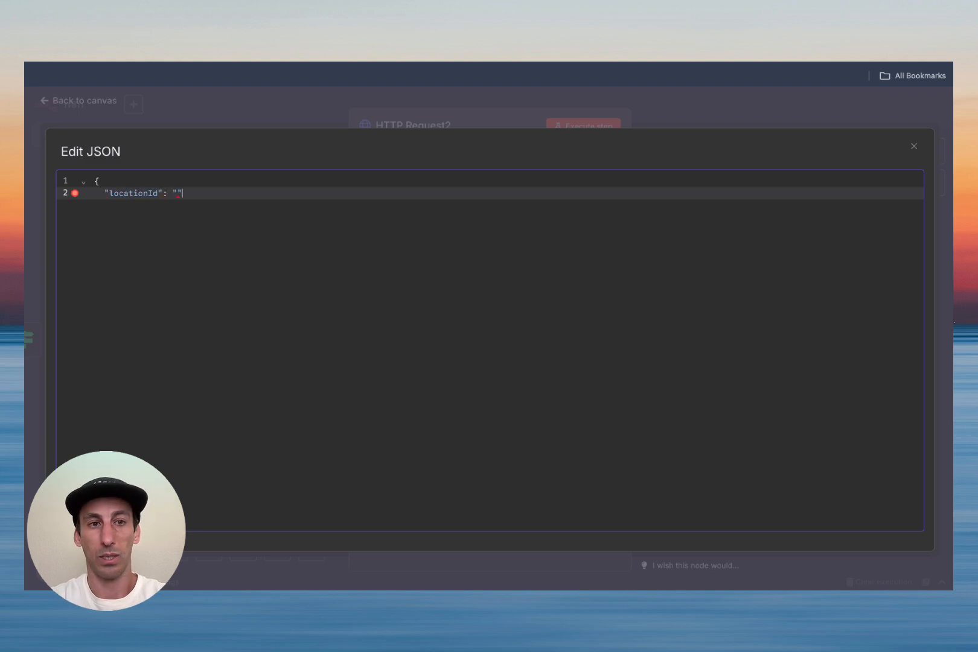
{"action": "type", "text": ","}
{"action": "key", "text": "Return"}
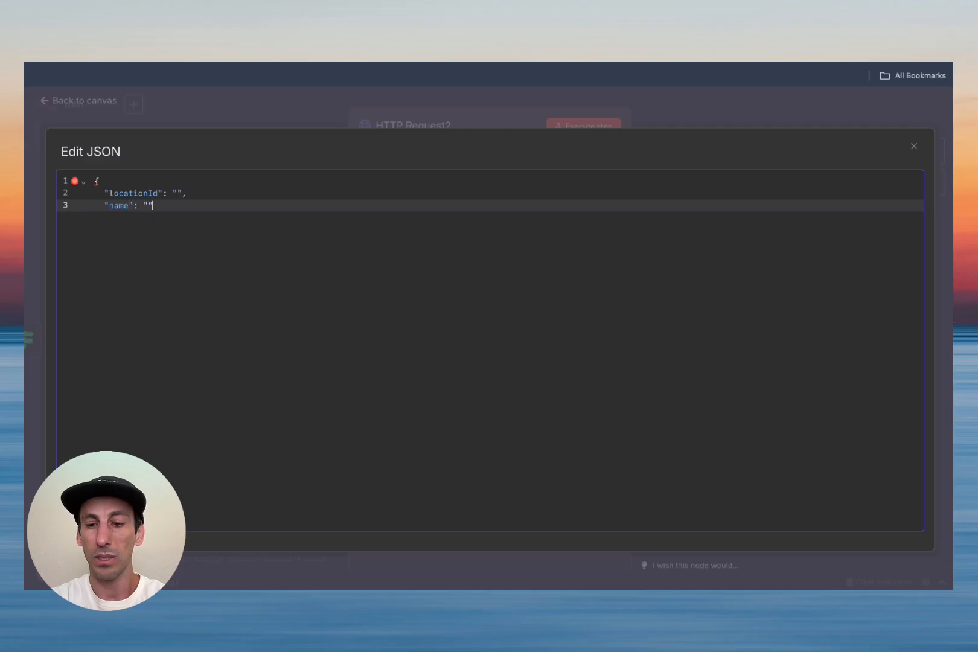
{"action": "key", "text": "Return"}
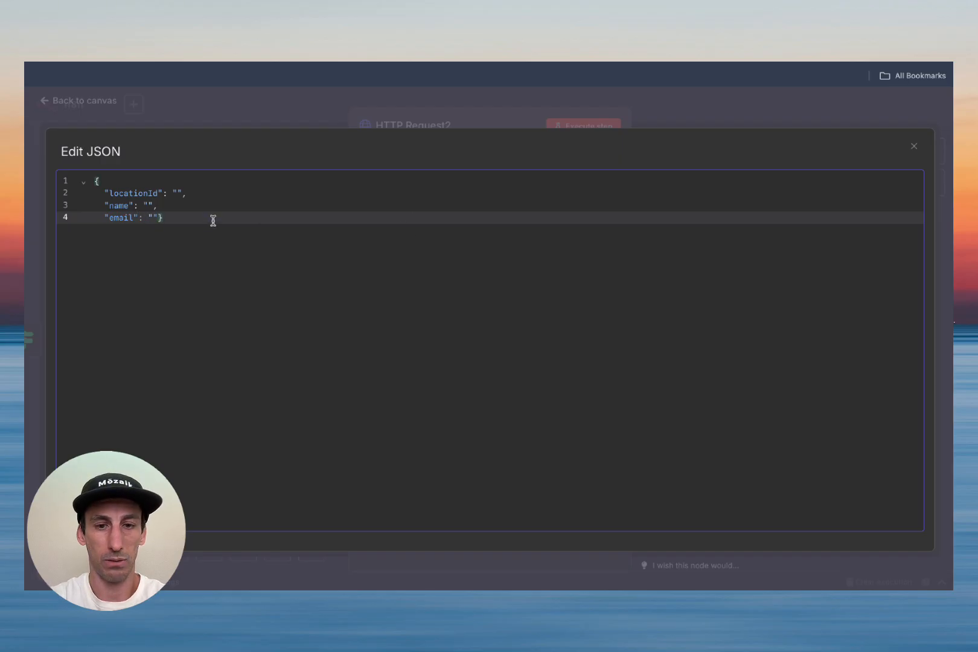
{"action": "key", "text": "BackSpace"}
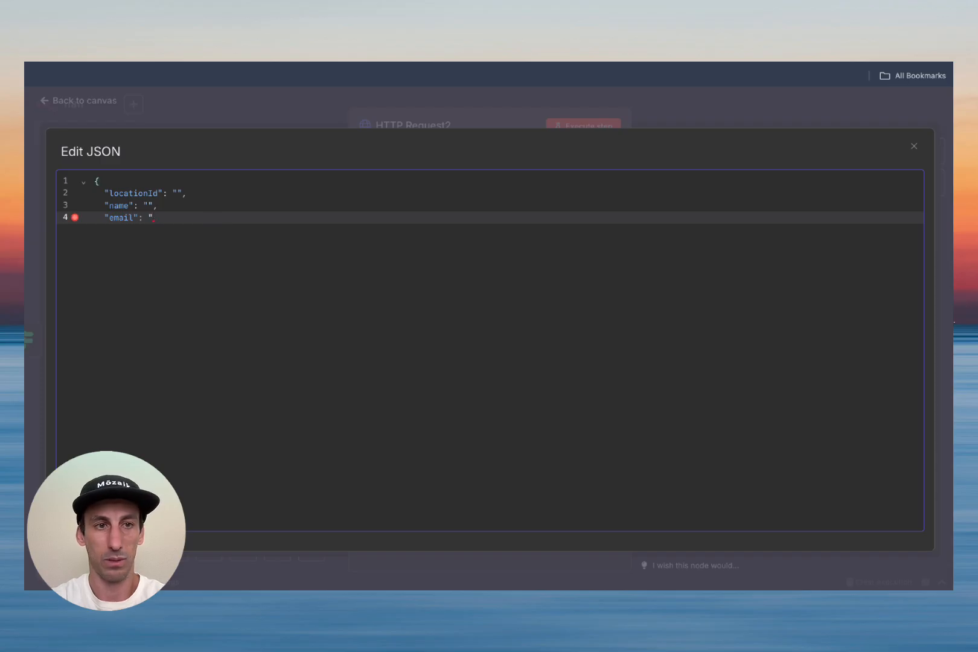
{"action": "key", "text": "Return"}
{"action": "left_click", "coordinate": [290, 247]}
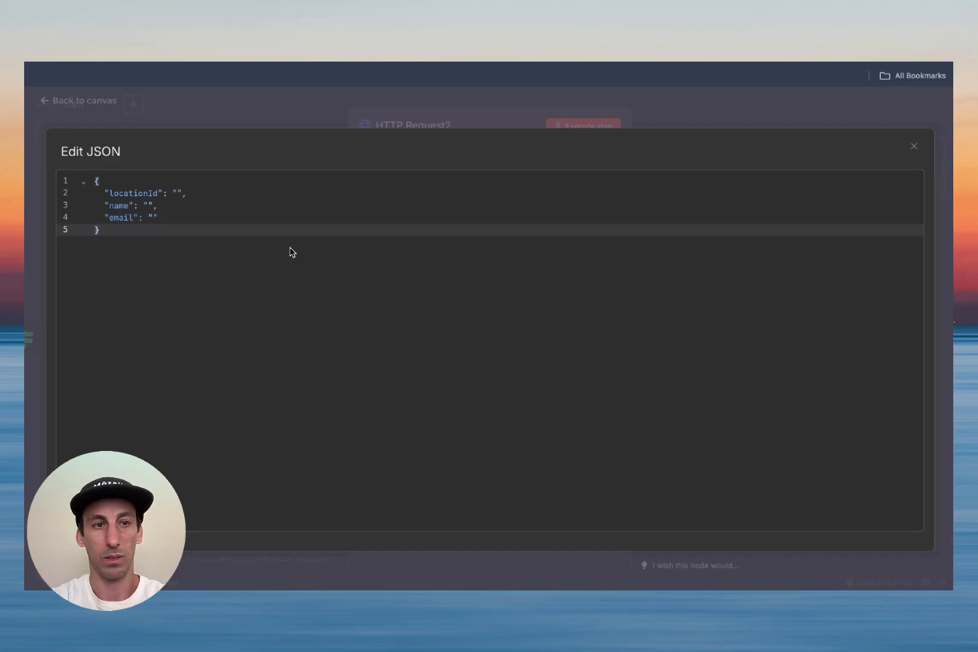
{"action": "left_click", "coordinate": [914, 146]}
{"action": "left_click", "coordinate": [598, 385]}
{"action": "left_click", "coordinate": [611, 456]}
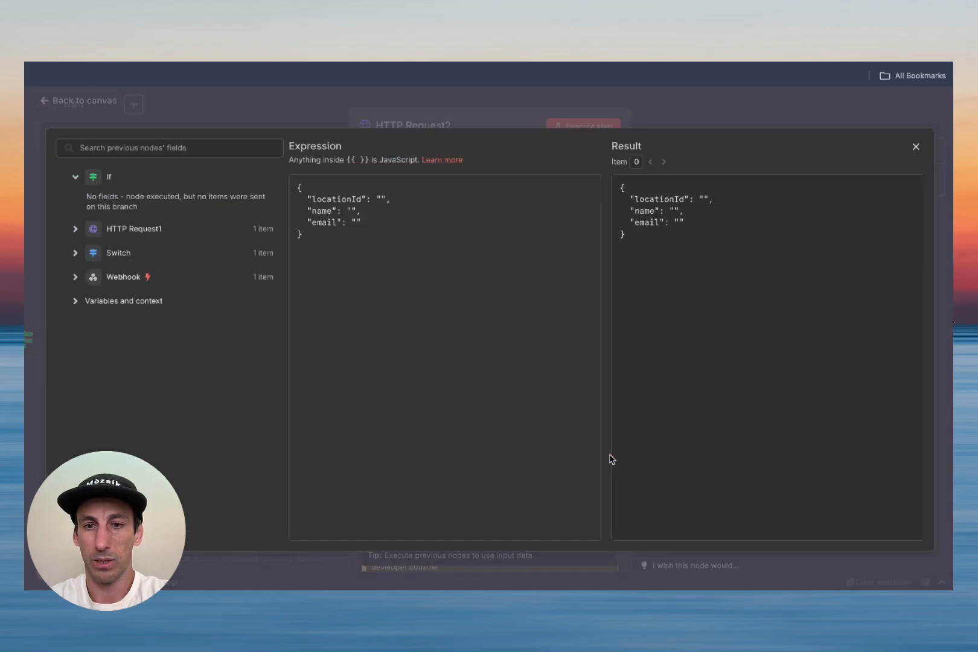
Step: Map the body's name and email to the Webhook's args.name and args.email
{"action": "left_click", "coordinate": [352, 211]}
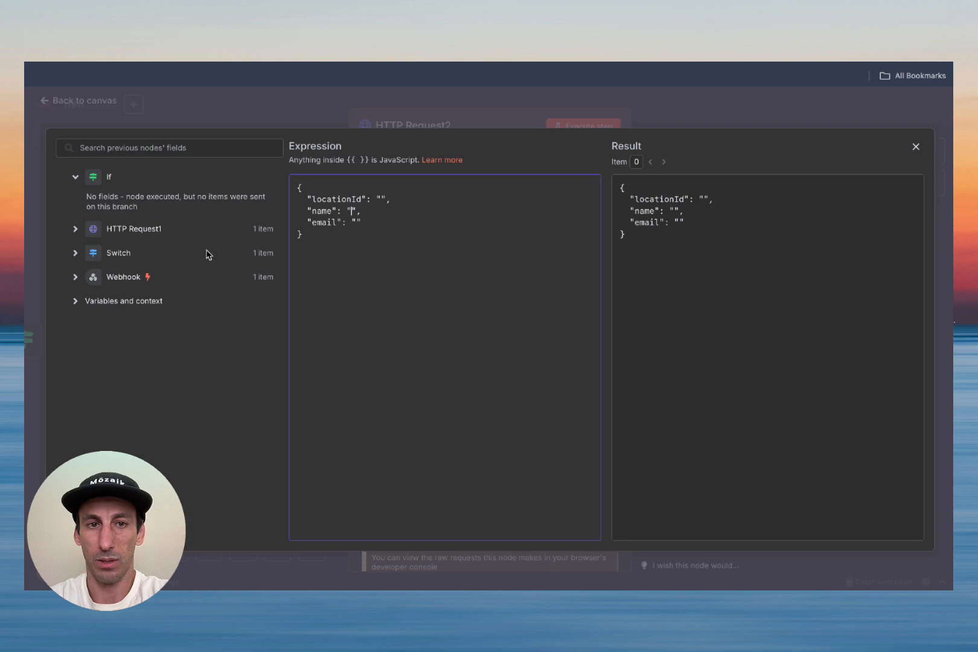
{"action": "left_click", "coordinate": [76, 278]}
{"action": "scroll", "coordinate": [191, 371], "scroll_direction": "down", "scroll_amount": 20}
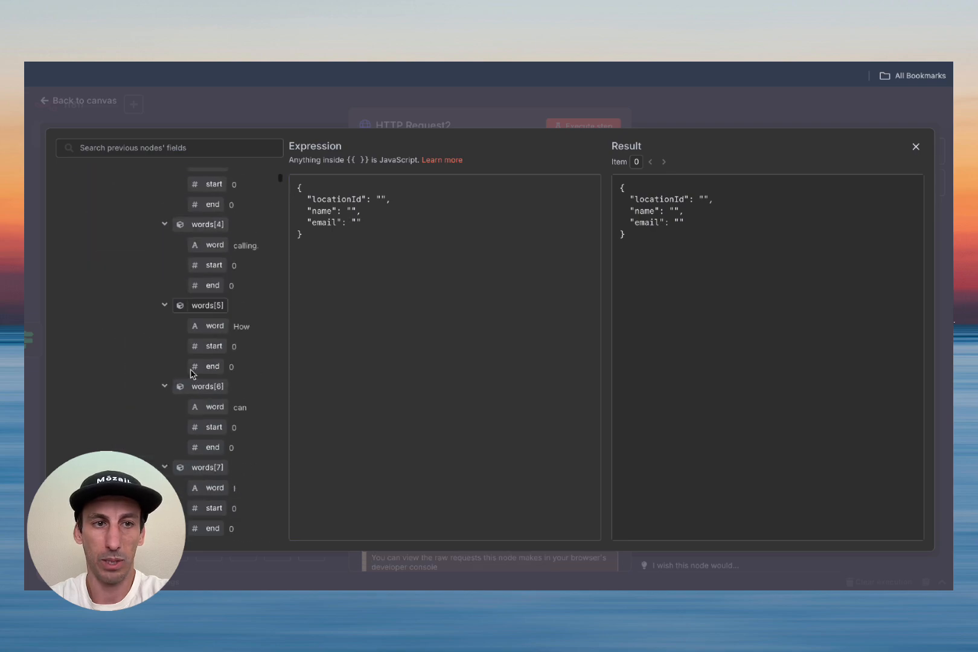
{"action": "scroll", "coordinate": [190, 372], "scroll_direction": "down", "scroll_amount": 20}
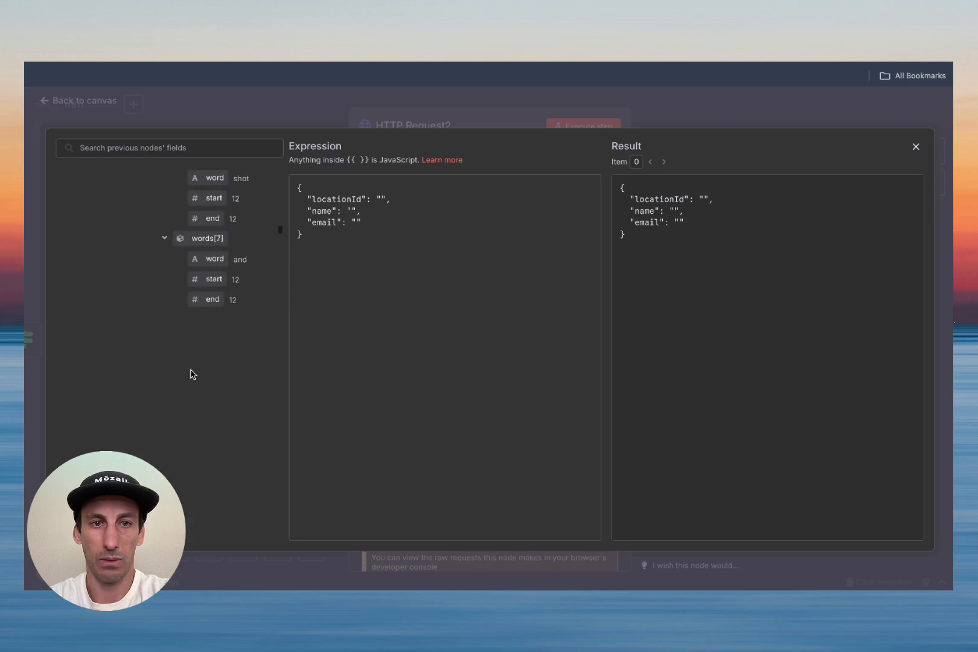
{"action": "scroll", "coordinate": [273, 412], "scroll_direction": "down", "scroll_amount": 10}
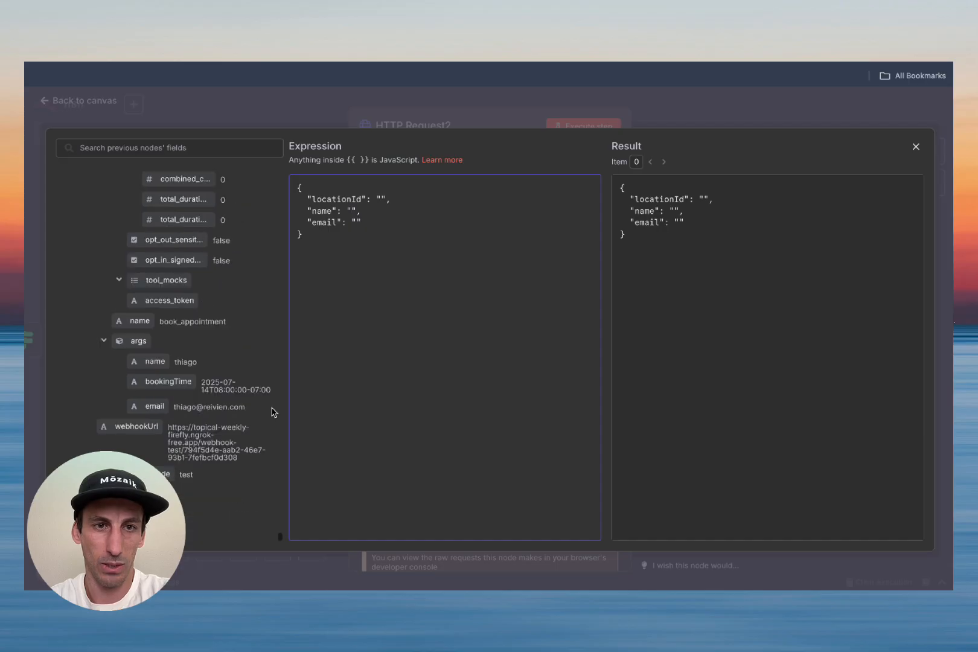
{"action": "left_click_drag", "start_coordinate": [155, 361], "coordinate": [354, 211]}
{"action": "left_click", "coordinate": [357, 222]}
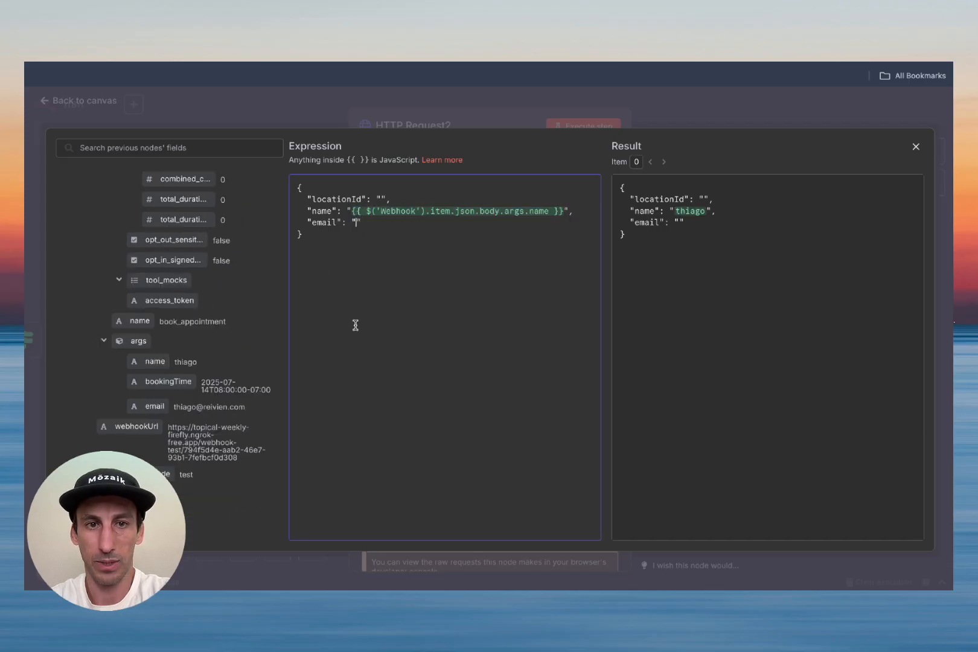
{"action": "left_click_drag", "start_coordinate": [155, 407], "coordinate": [360, 223]}
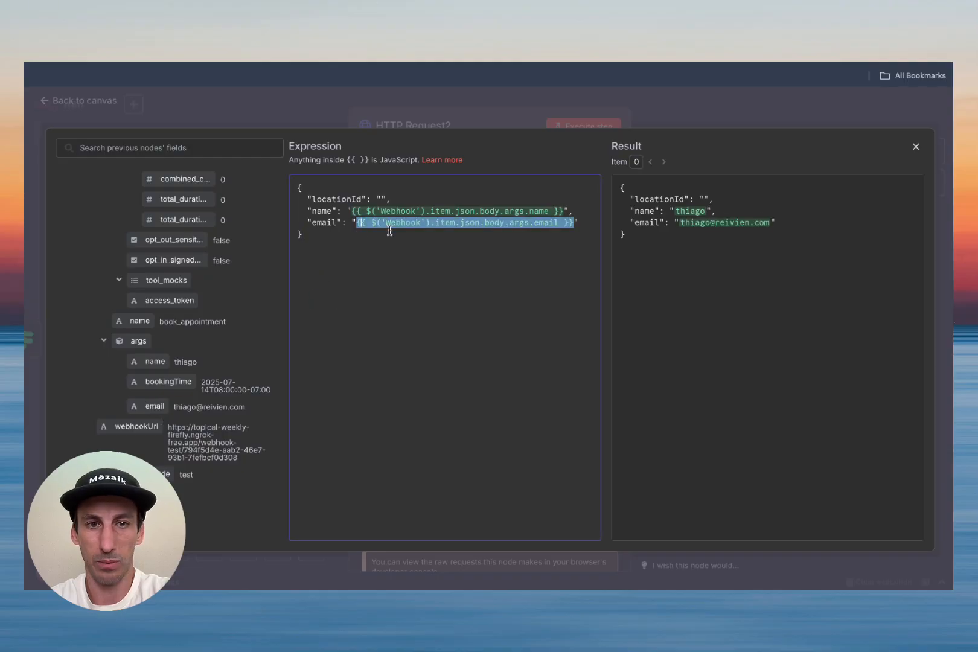
Step: Copy the Location ID from GoldenLead's business settings
{"action": "left_click", "coordinate": [385, 198]}
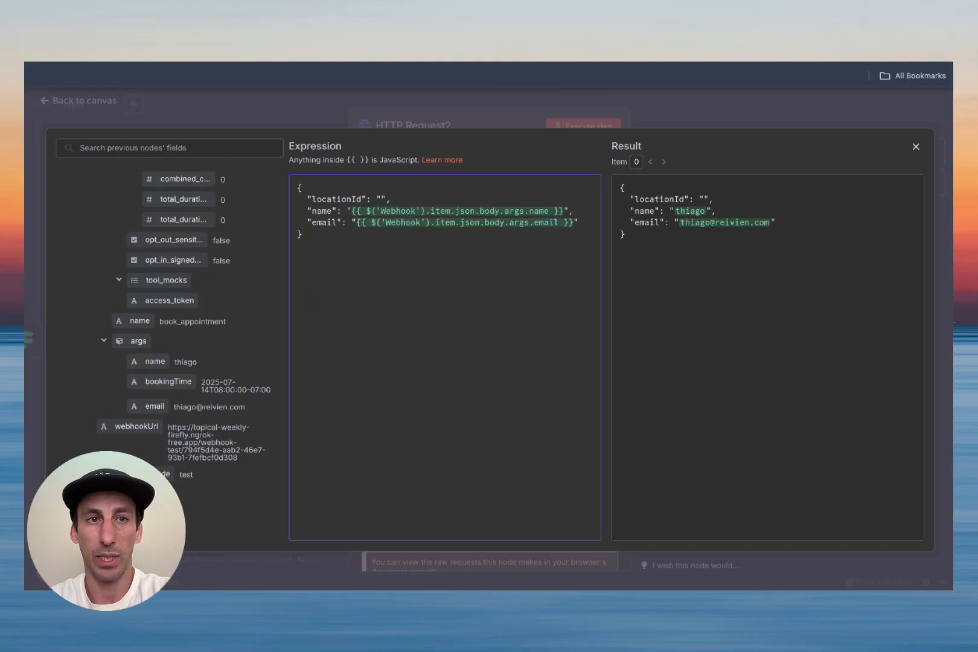
{"action": "left_click", "coordinate": [196, 29]}
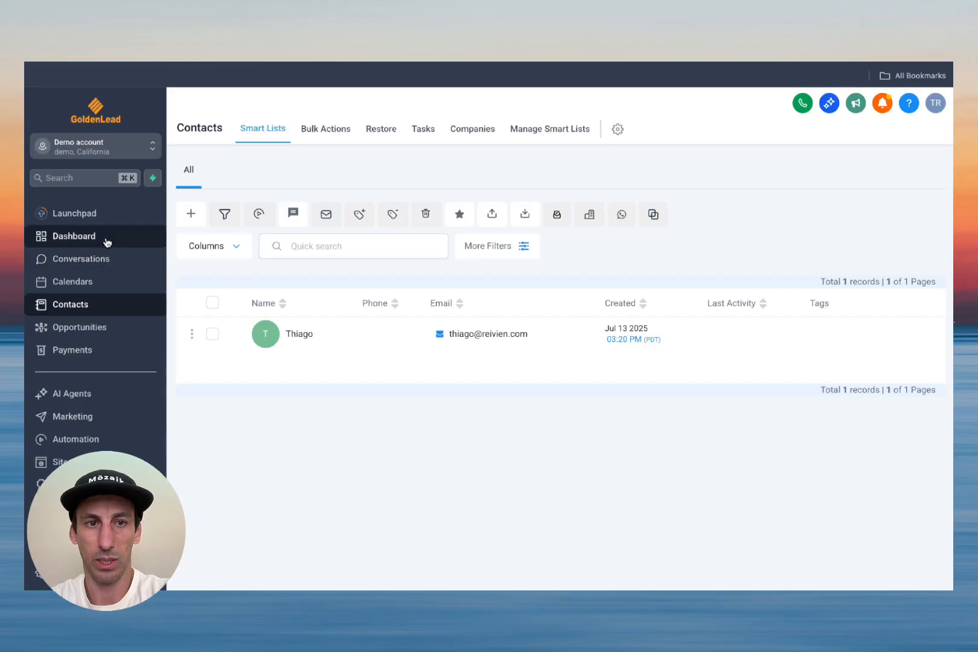
{"action": "scroll", "coordinate": [90, 357], "scroll_direction": "down", "scroll_amount": 2}
{"action": "left_click", "coordinate": [70, 574]}
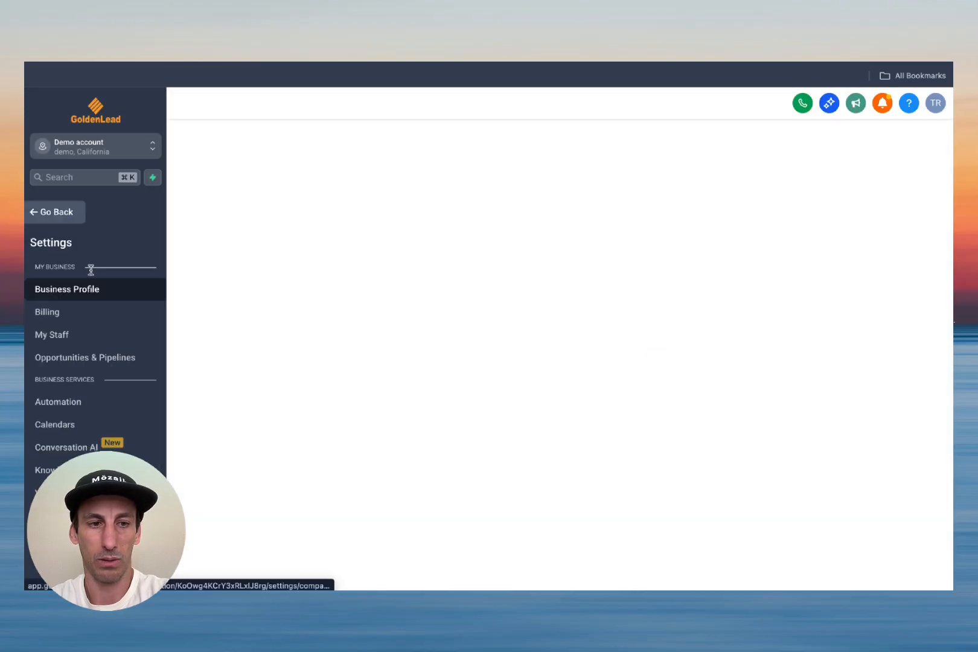
{"action": "left_click", "coordinate": [530, 240]}
{"action": "left_click", "coordinate": [529, 241]}
{"action": "left_click", "coordinate": [529, 240]}
{"action": "left_click", "coordinate": [290, 29]}
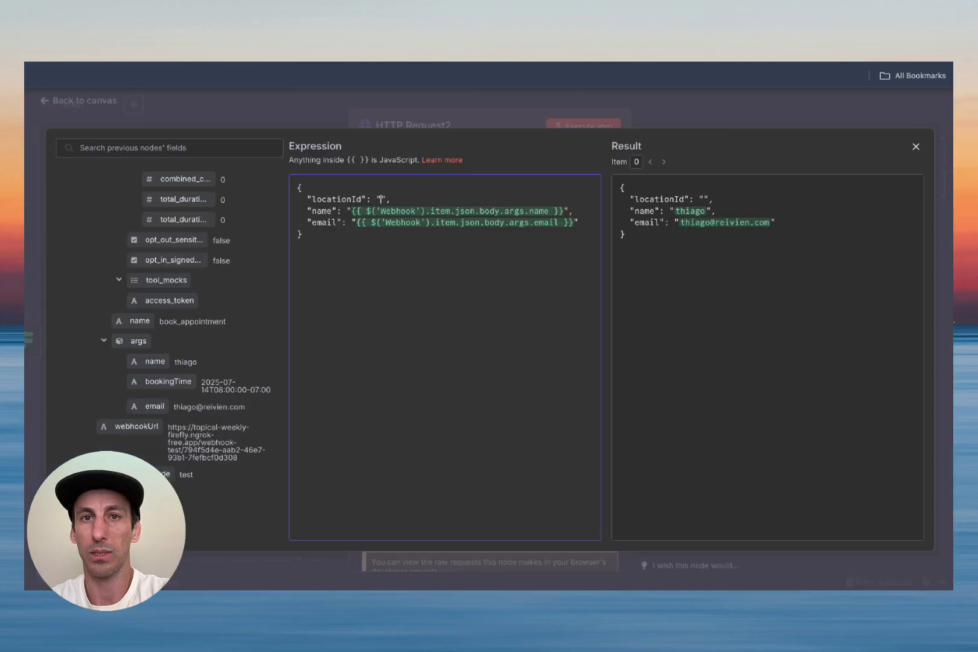
Step: Paste the GoldenLead Location ID into locationId and close the expression editor
{"action": "left_click", "coordinate": [381, 199]}
{"action": "key", "text": "ctrl+v"}
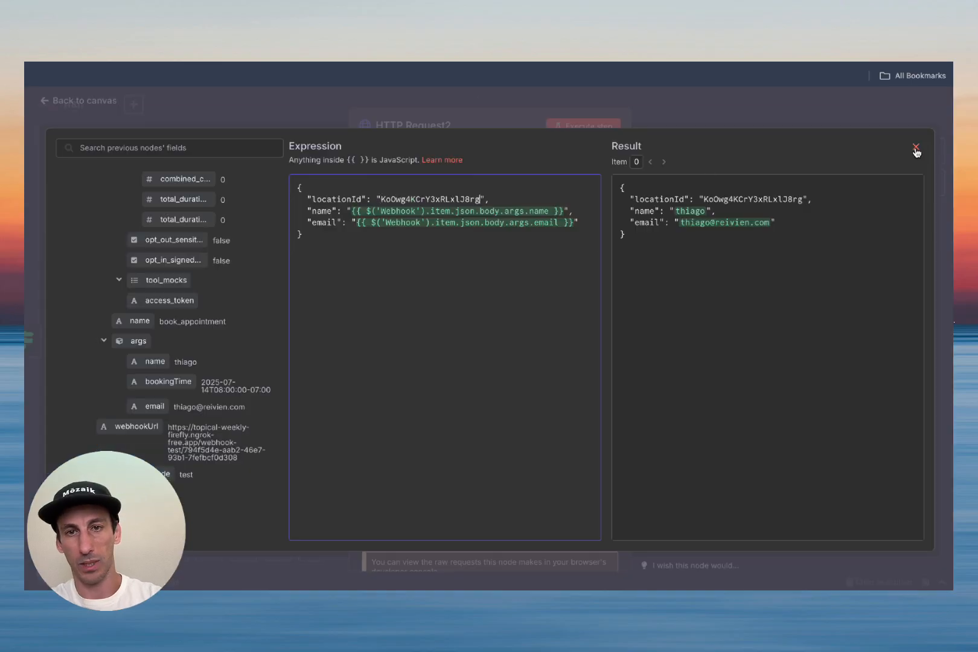
{"action": "left_click", "coordinate": [917, 147]}
{"action": "scroll", "coordinate": [539, 410], "scroll_direction": "down", "scroll_amount": 1}
{"action": "scroll", "coordinate": [539, 410], "scroll_direction": "up", "scroll_amount": 1}
{"action": "scroll", "coordinate": [430, 219], "scroll_direction": "up", "scroll_amount": 10}
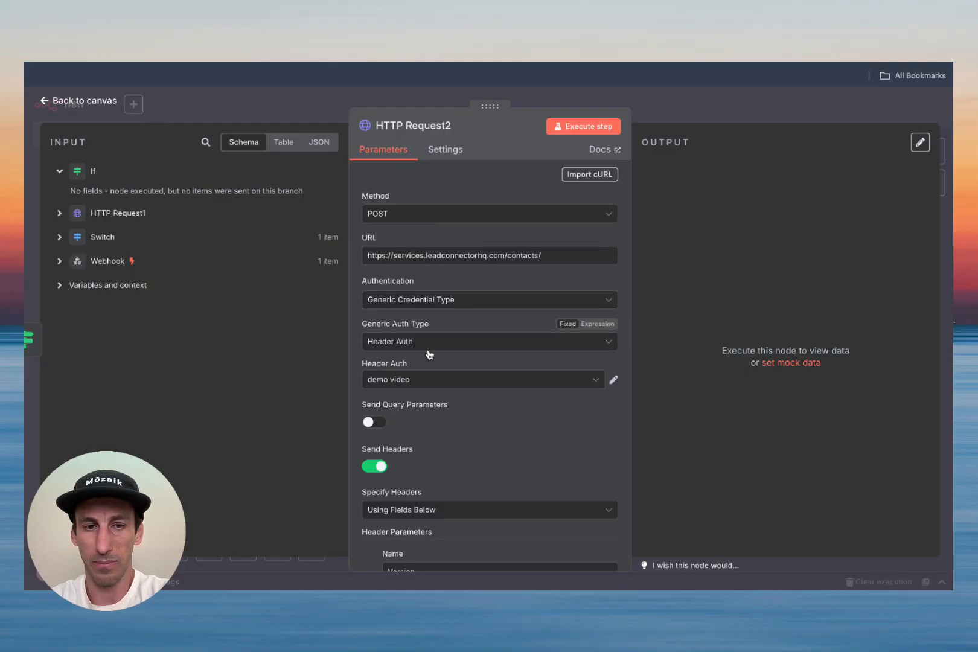
{"action": "scroll", "coordinate": [496, 452], "scroll_direction": "down", "scroll_amount": 6}
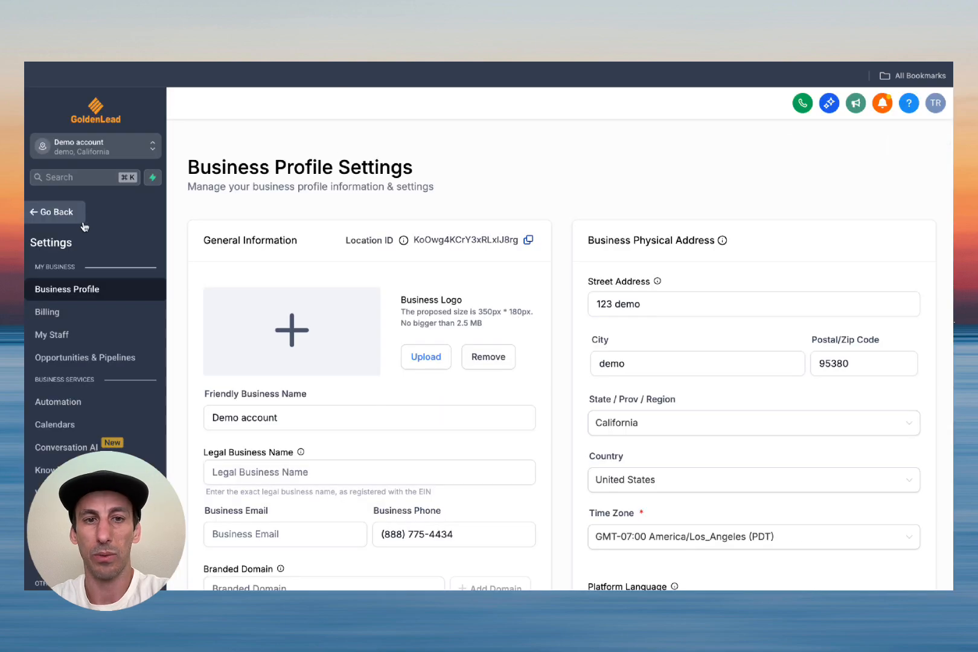
Step: Delete the only contact, confirming with DELETE, and verify the Contacts list is empty
{"action": "left_click", "coordinate": [67, 216]}
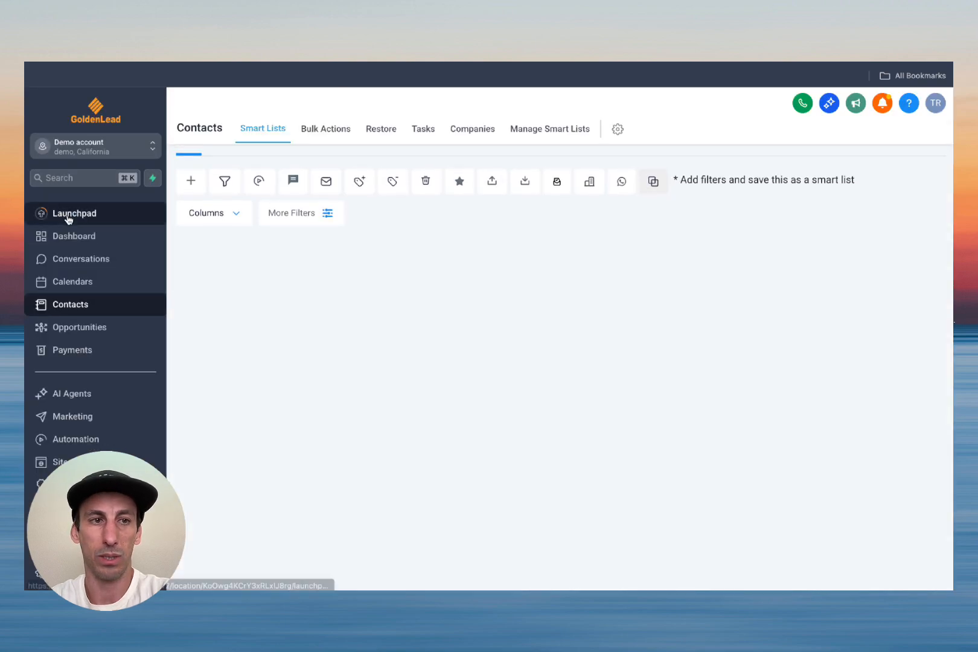
{"action": "left_click", "coordinate": [213, 334]}
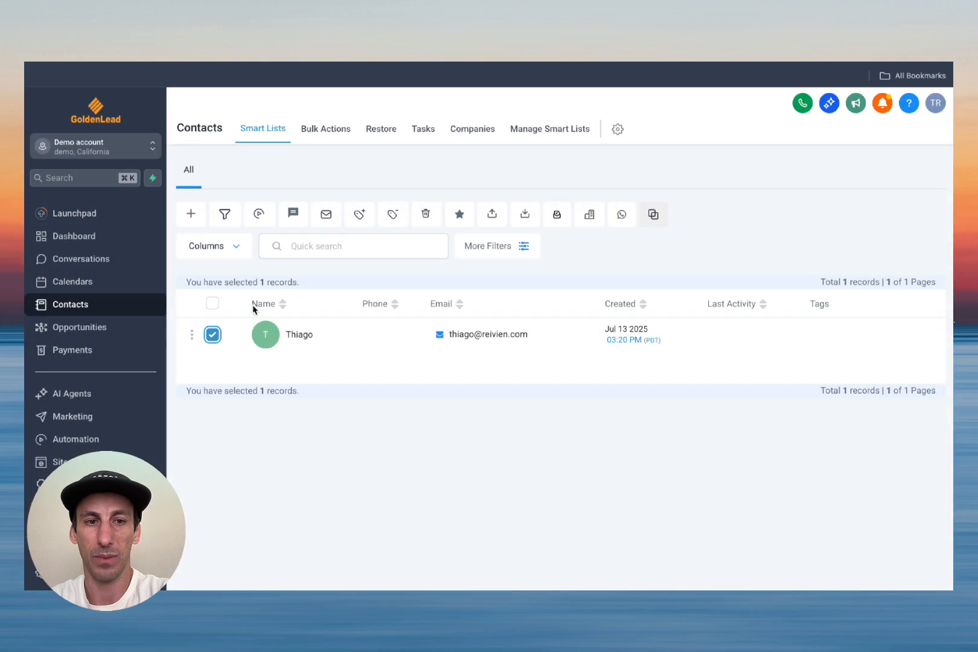
{"action": "left_click", "coordinate": [425, 213]}
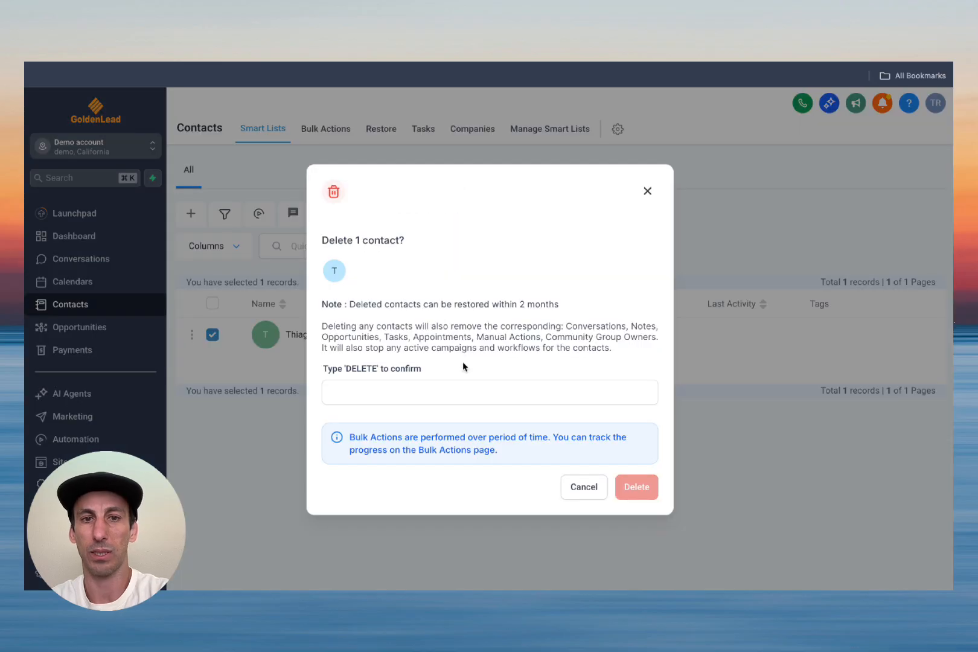
{"action": "left_click", "coordinate": [458, 392]}
{"action": "type", "text": "DELETE"}
{"action": "left_click", "coordinate": [635, 488]}
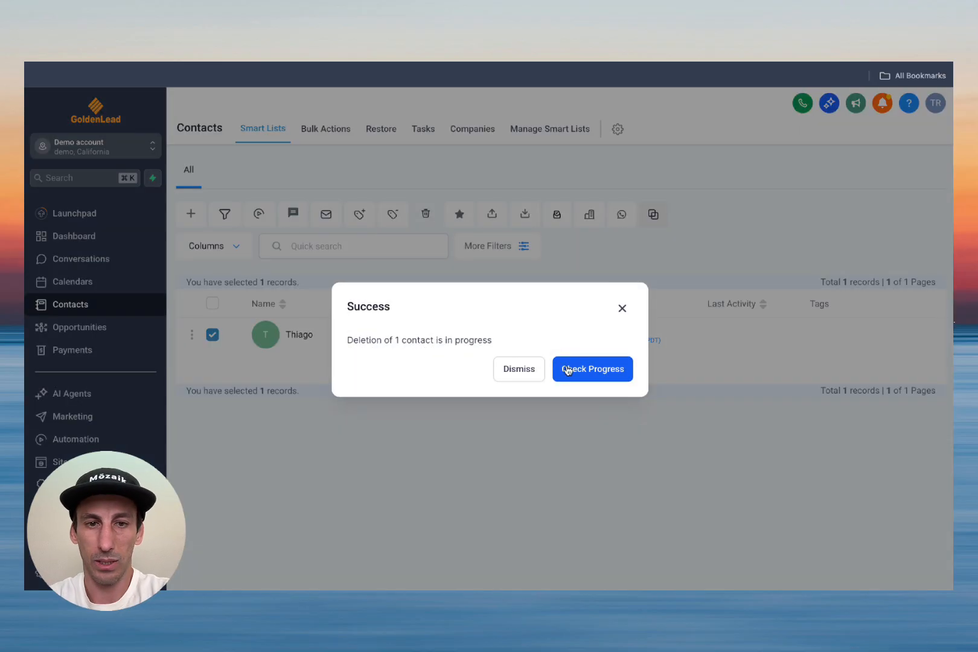
{"action": "left_click", "coordinate": [568, 370]}
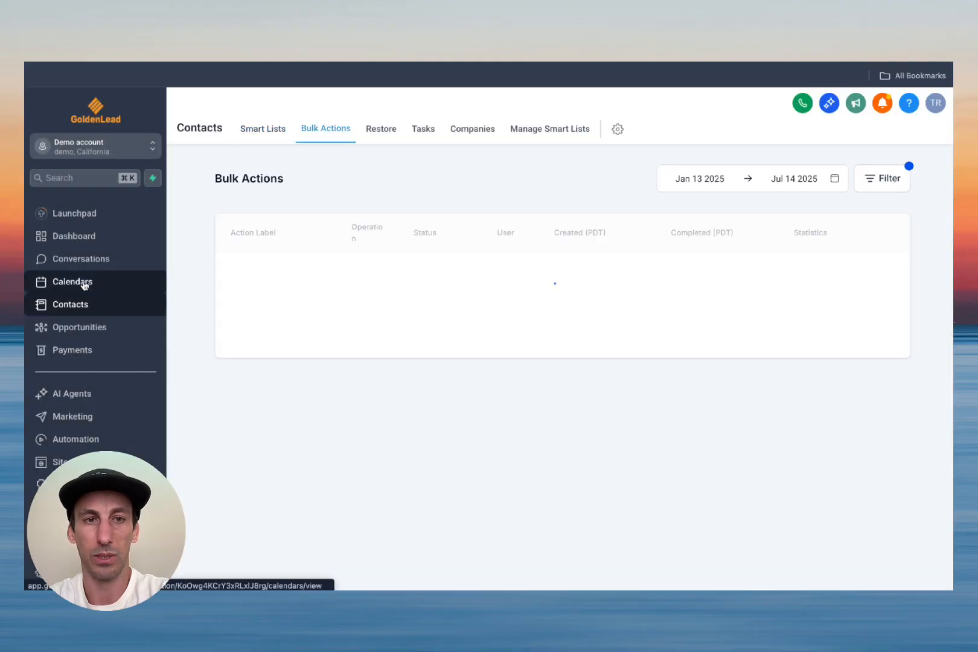
{"action": "left_click", "coordinate": [85, 284]}
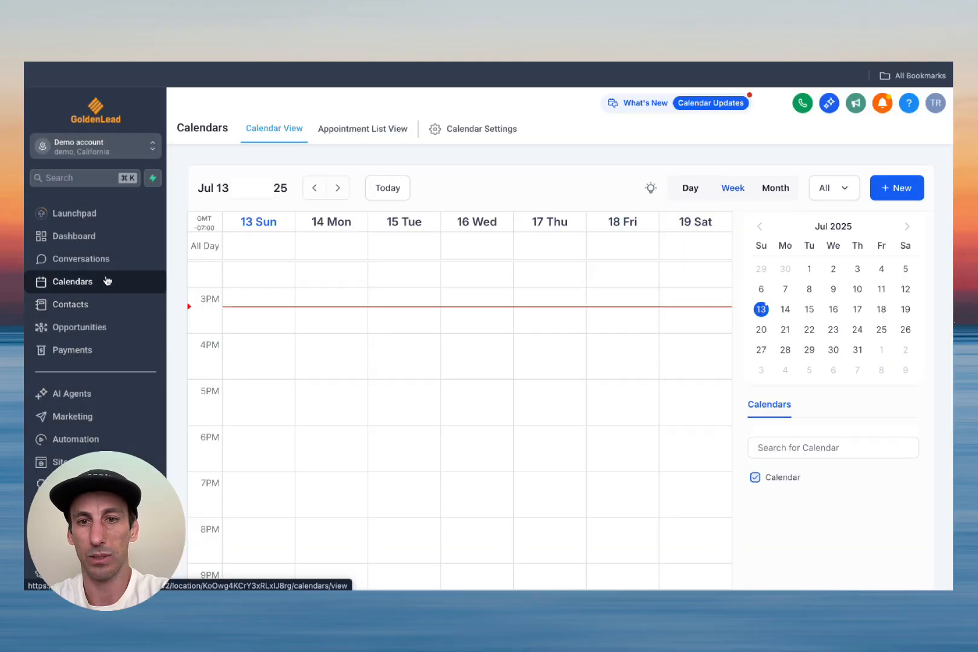
{"action": "left_click", "coordinate": [67, 305]}
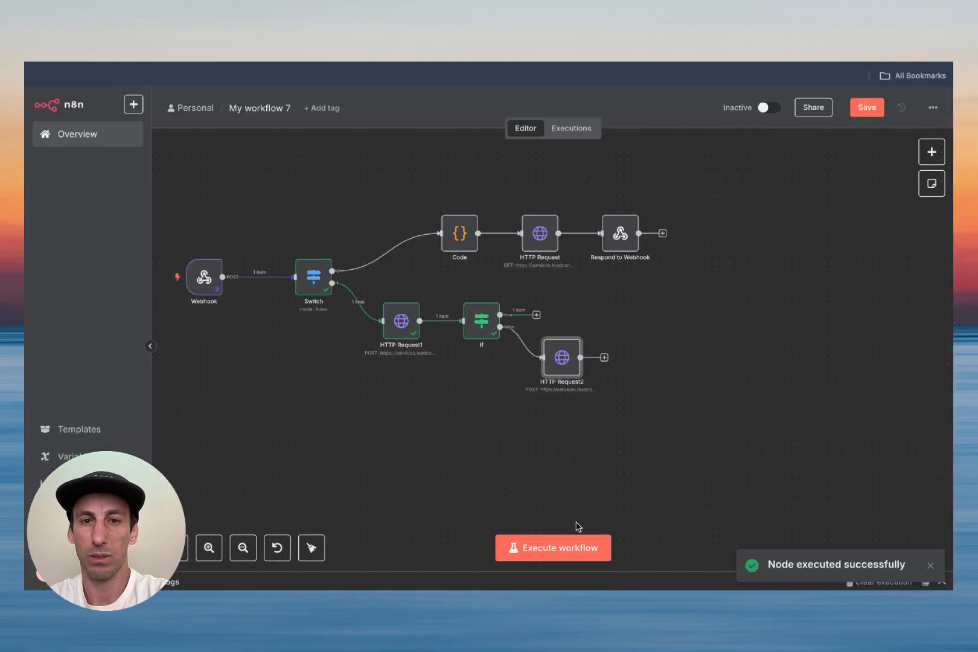
Step: Execute the workflow, check HTTP Request2's new contact id, and confirm it appears in GoldenLead
{"action": "left_click", "coordinate": [575, 545]}
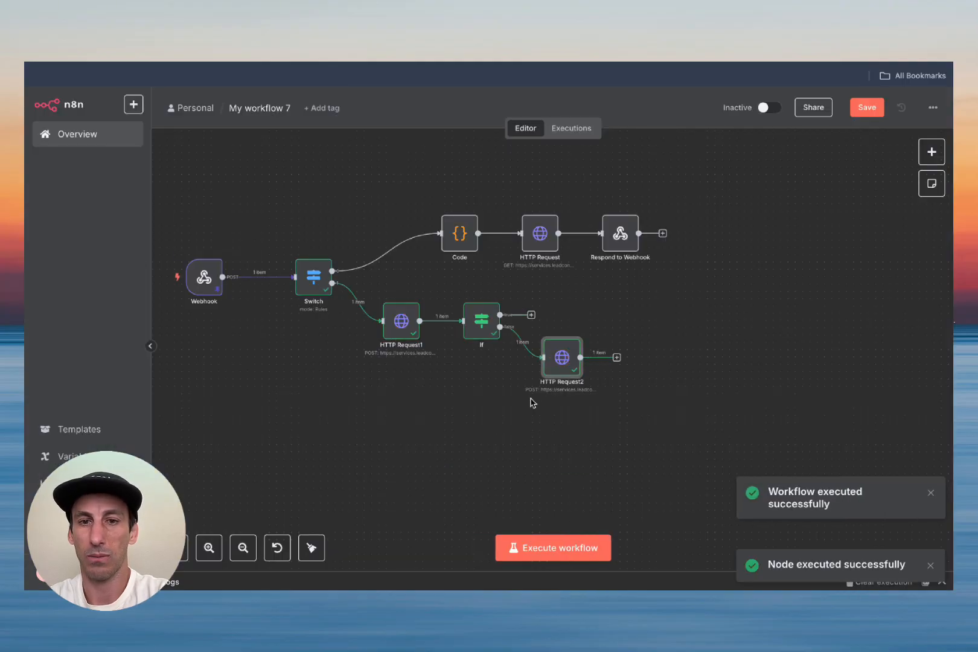
{"action": "double_click", "coordinate": [567, 364]}
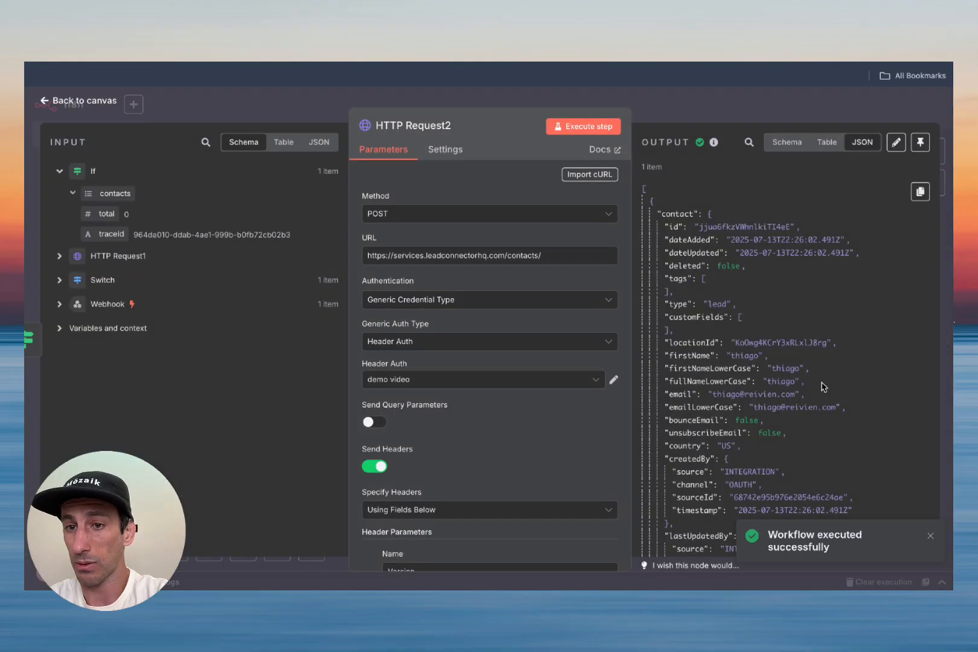
{"action": "scroll", "coordinate": [770, 450], "scroll_direction": "down", "scroll_amount": 5}
{"action": "scroll", "coordinate": [783, 375], "scroll_direction": "up", "scroll_amount": 5}
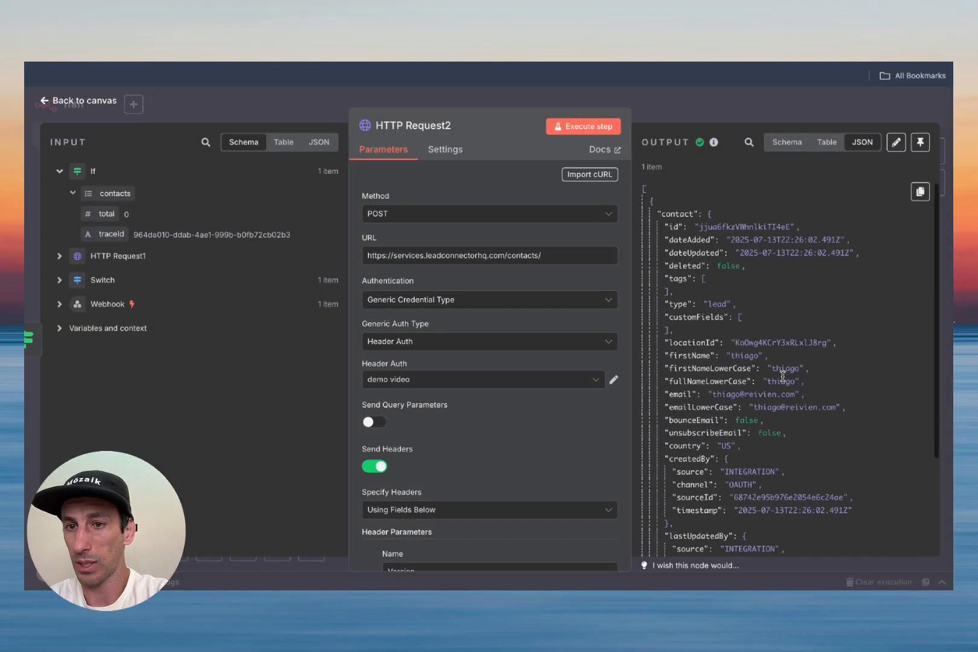
{"action": "double_click", "coordinate": [730, 225]}
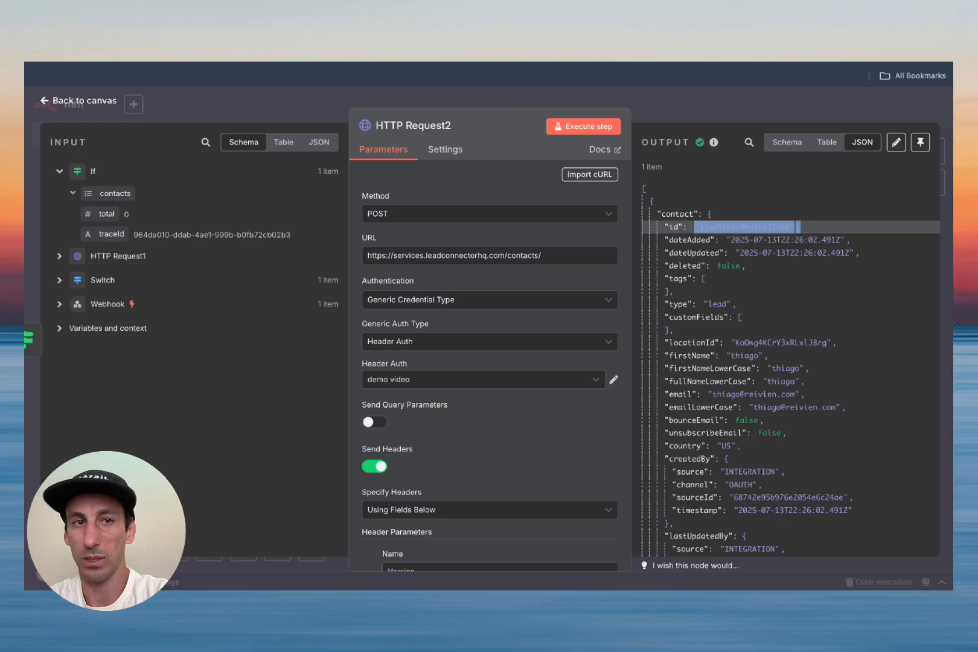
{"action": "key", "text": "ctrl+Tab"}
{"action": "left_click", "coordinate": [78, 282]}
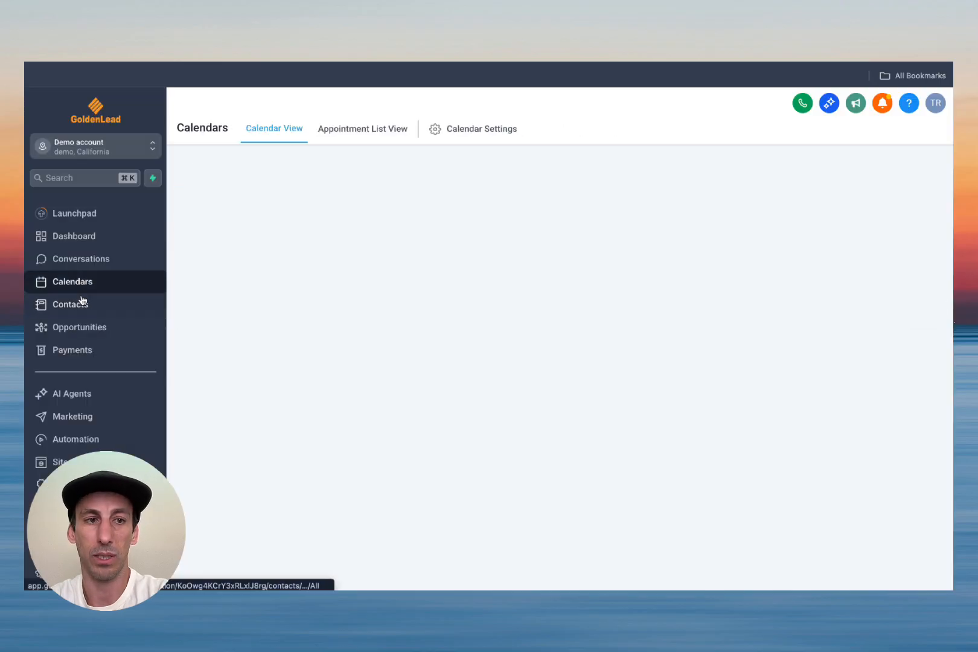
{"action": "left_click", "coordinate": [82, 304]}
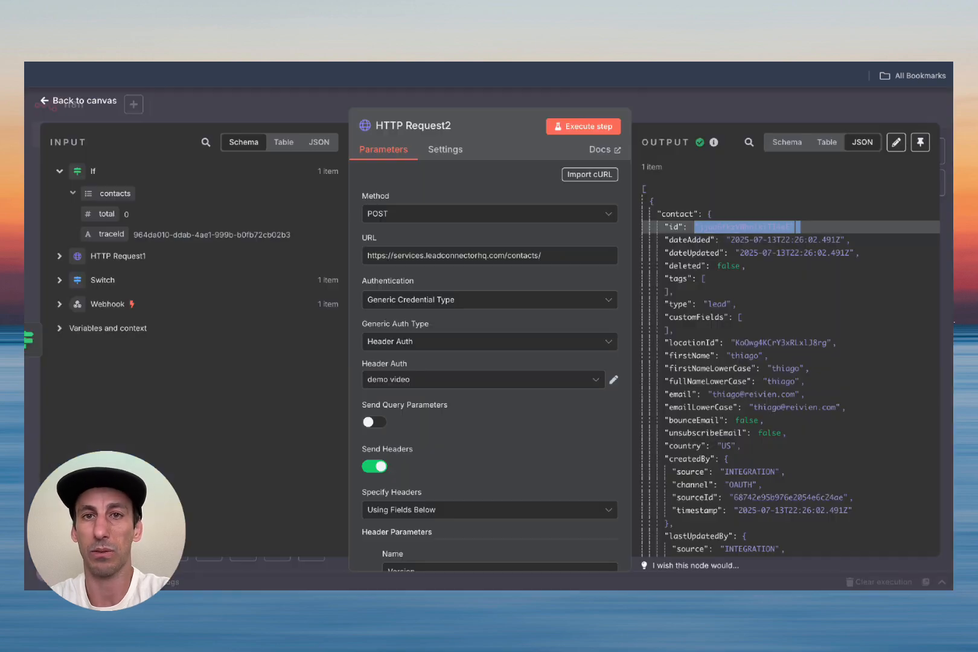
{"action": "left_click", "coordinate": [92, 101]}
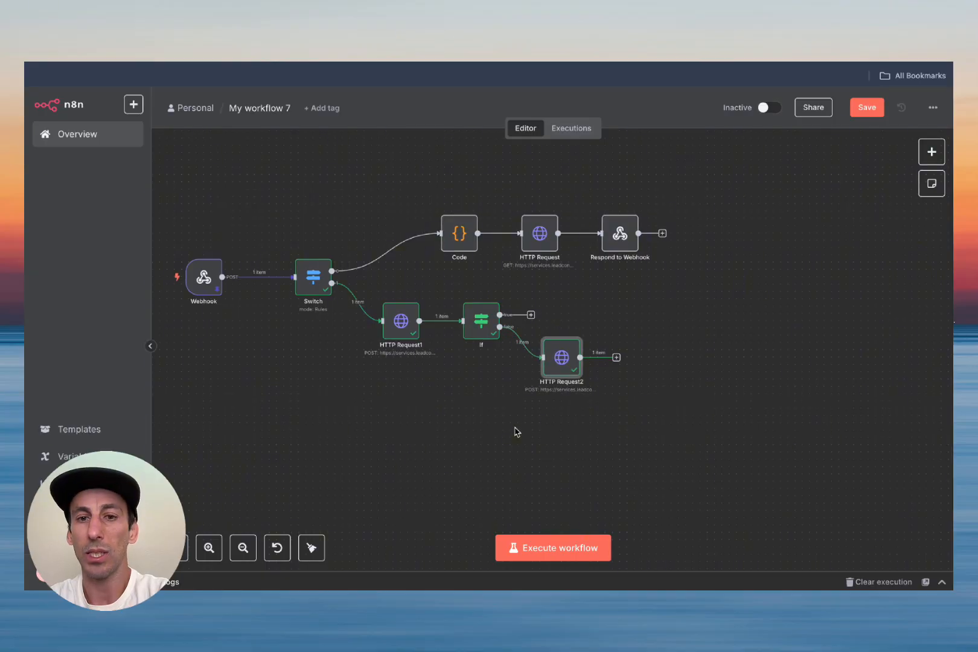
Step: Lower HTTP Request2 slightly and add an Edit Fields node on the If true branch
{"action": "scroll", "coordinate": [515, 431], "scroll_direction": "right", "scroll_amount": 5}
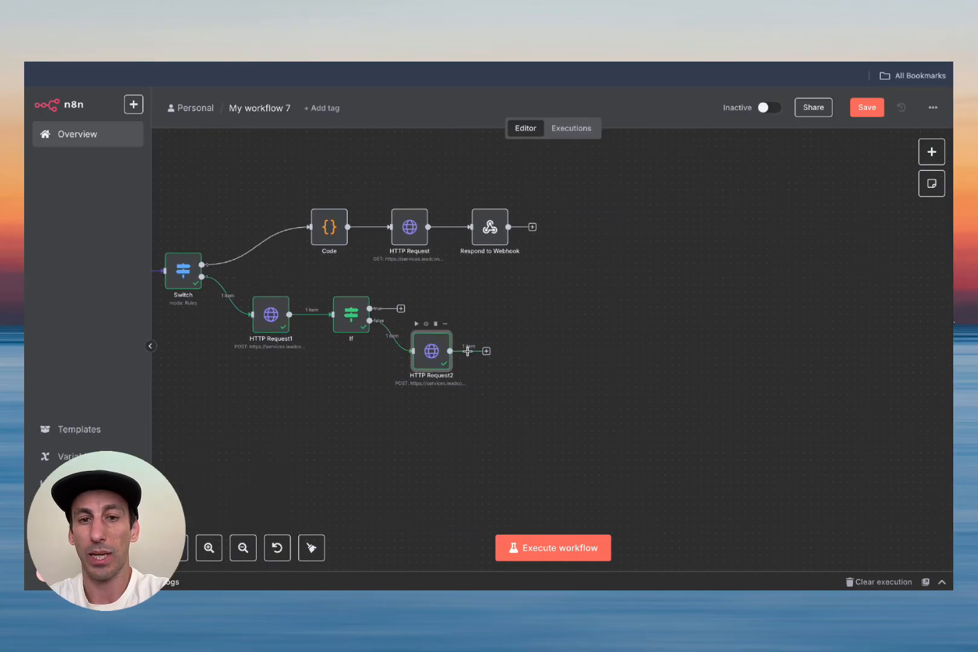
{"action": "left_click_drag", "start_coordinate": [430, 356], "coordinate": [415, 377]}
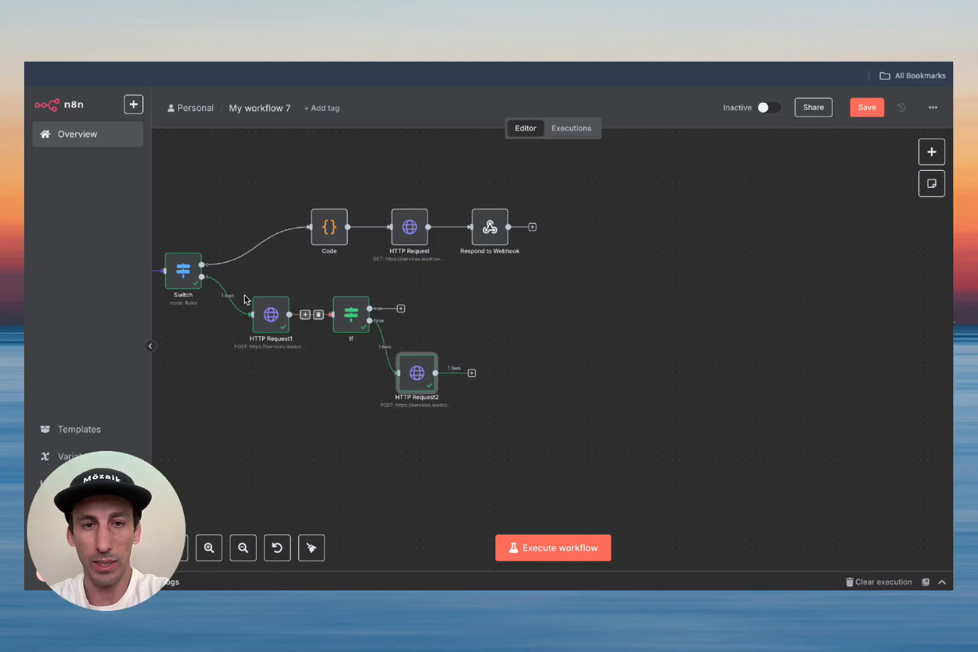
{"action": "left_click", "coordinate": [269, 314]}
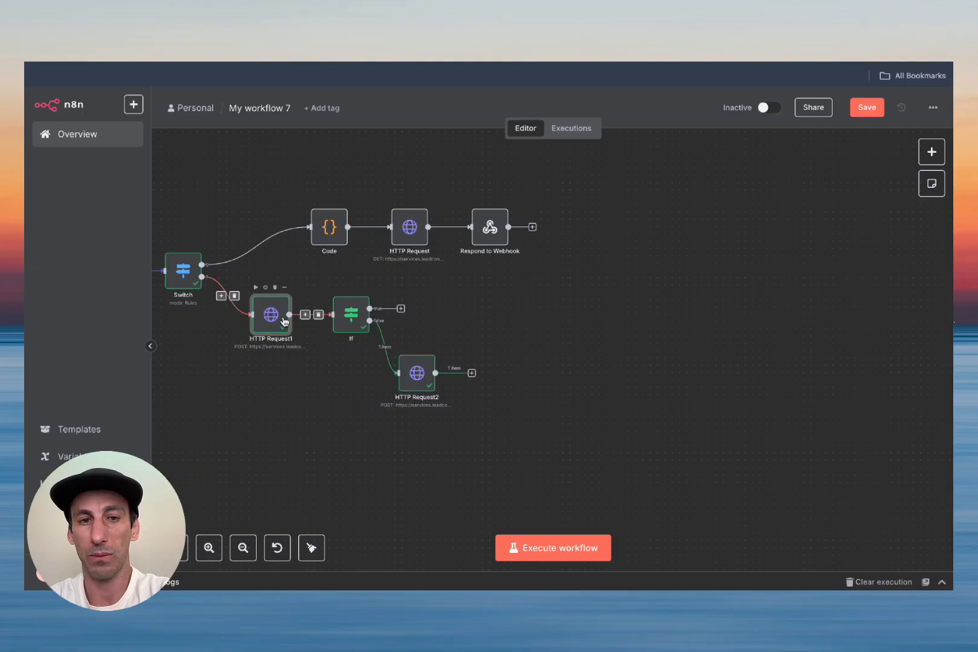
{"action": "left_click", "coordinate": [401, 309]}
{"action": "type", "text": "set"}
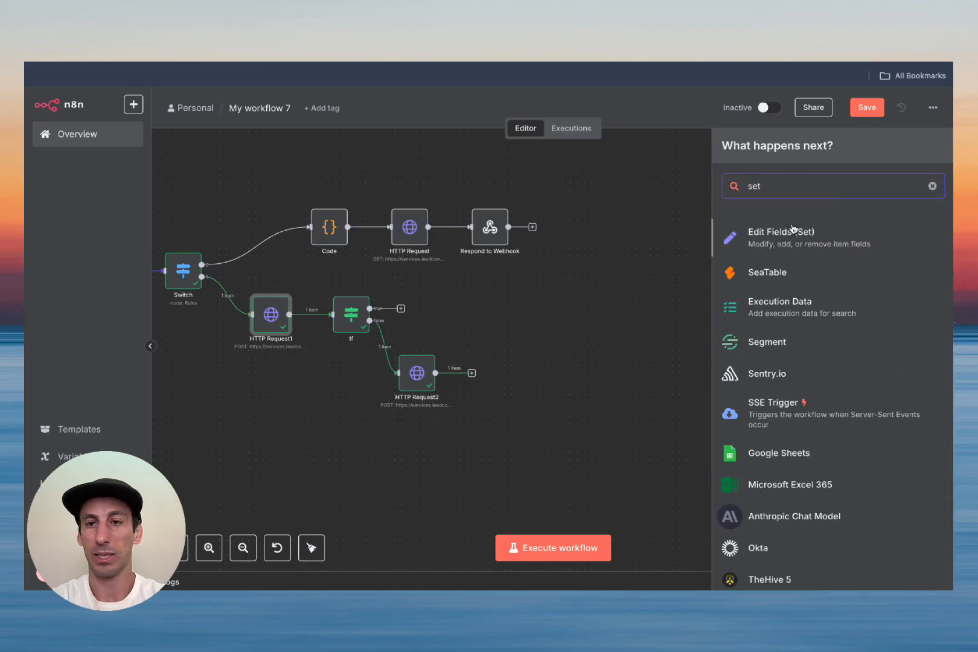
{"action": "left_click", "coordinate": [789, 242]}
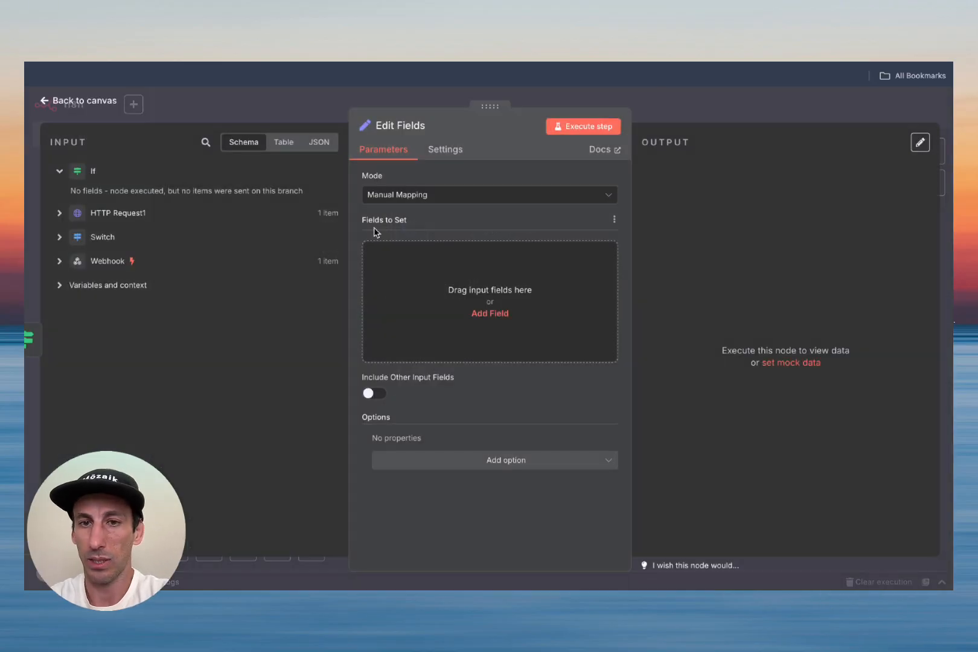
Step: Add a string field named contactId and test-run the Edit Fields node
{"action": "left_click", "coordinate": [425, 275]}
{"action": "left_click", "coordinate": [432, 254]}
{"action": "type", "text": "contactId"}
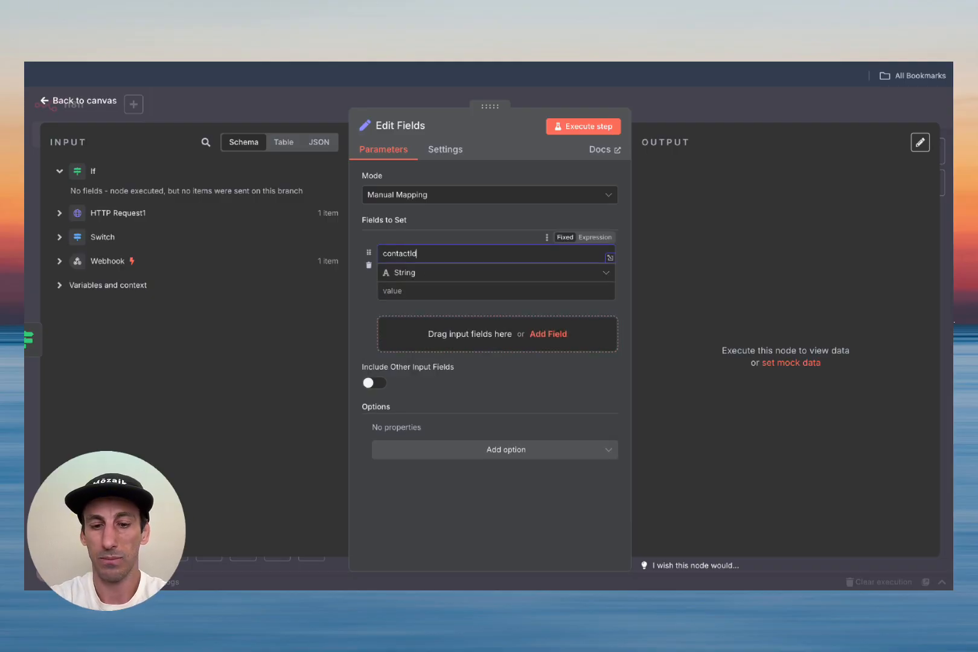
{"action": "left_click", "coordinate": [422, 291]}
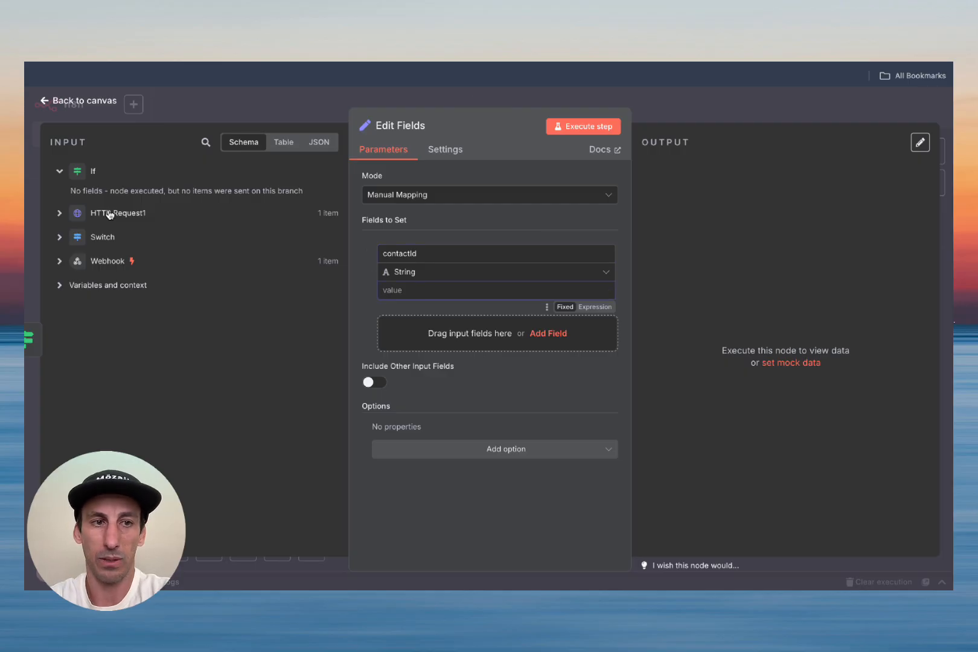
{"action": "left_click", "coordinate": [59, 214]}
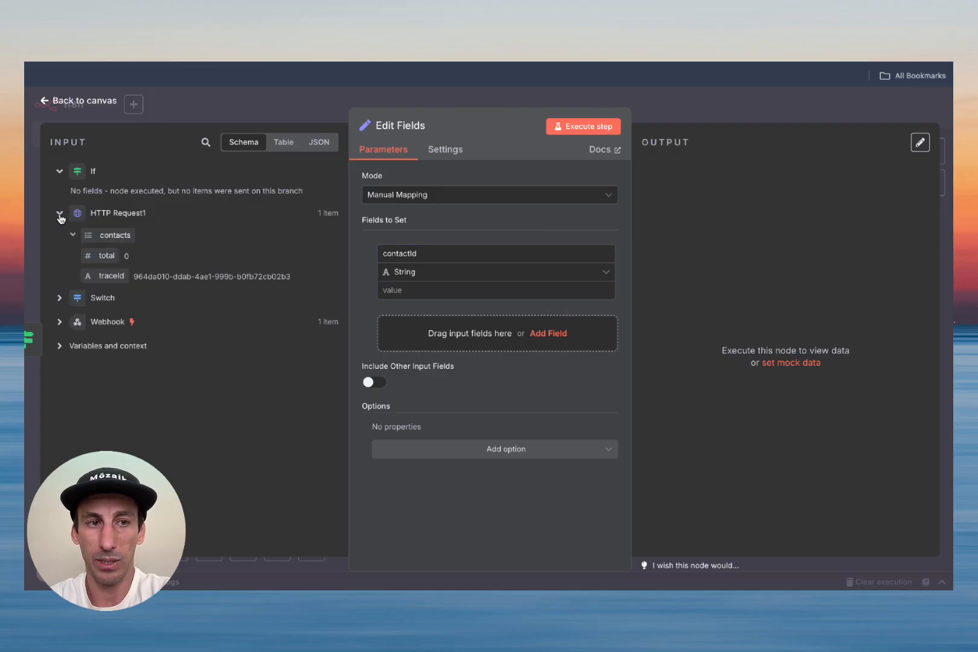
{"action": "left_click", "coordinate": [58, 214]}
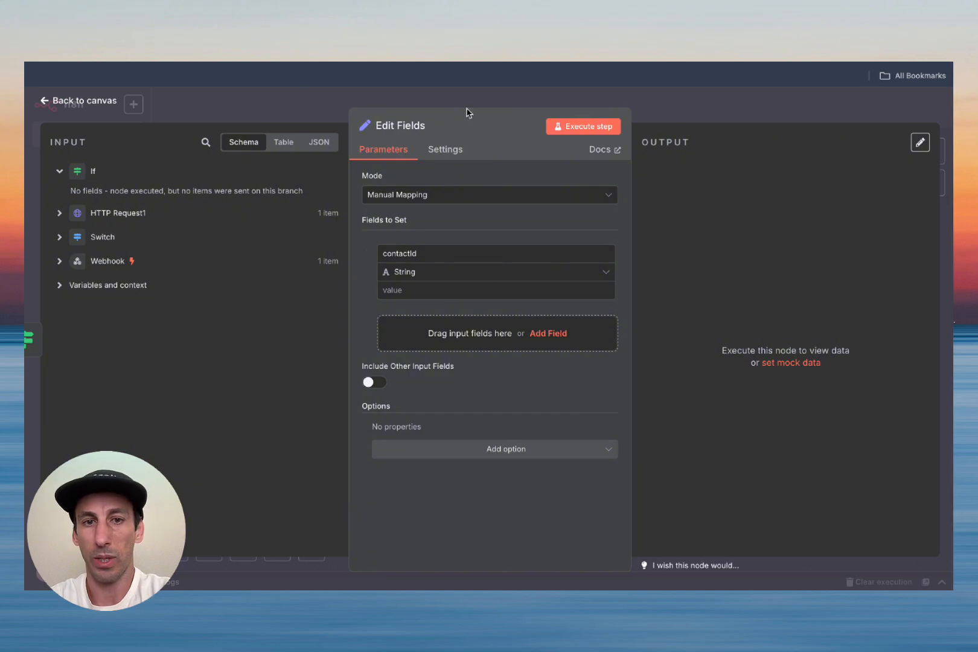
{"action": "left_click", "coordinate": [575, 129]}
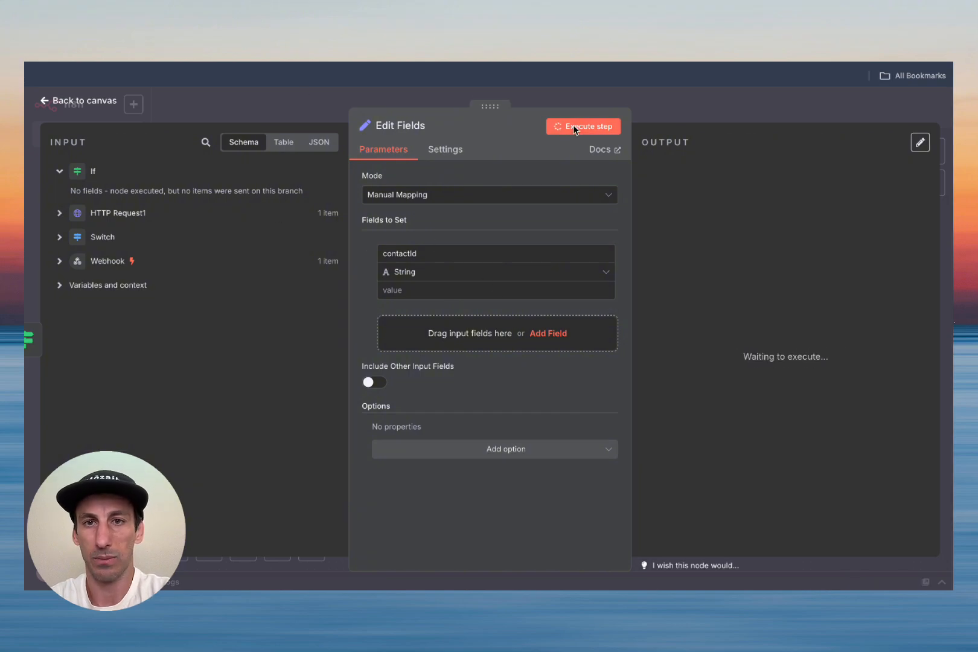
{"action": "left_click", "coordinate": [68, 103]}
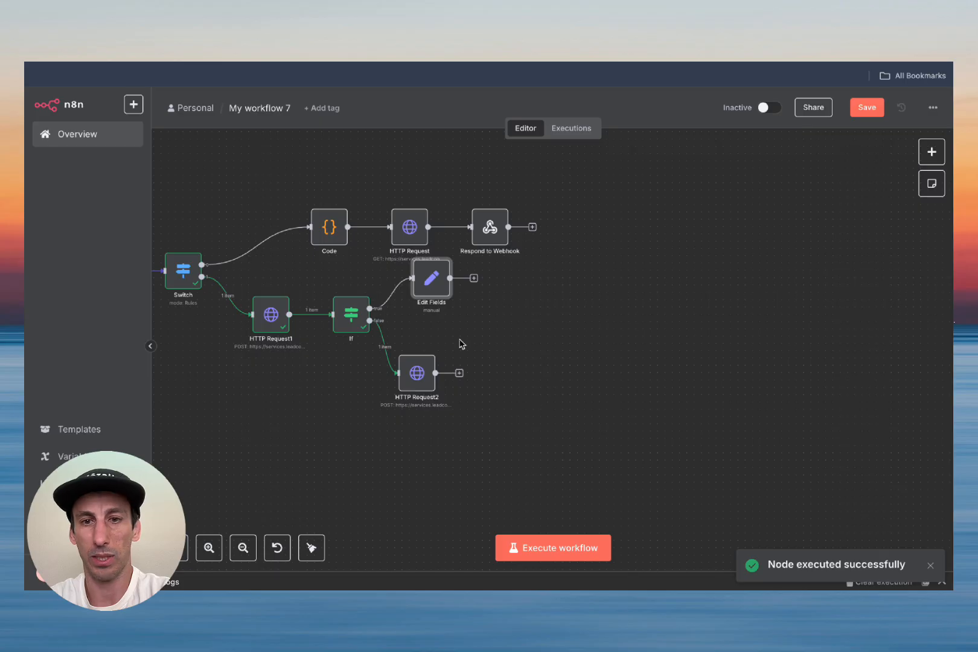
Step: Connect HTTP Request2's output into Edit Fields, save, and run the workflow
{"action": "left_click_drag", "start_coordinate": [454, 295], "coordinate": [506, 295]}
{"action": "left_click_drag", "start_coordinate": [459, 372], "coordinate": [478, 315]}
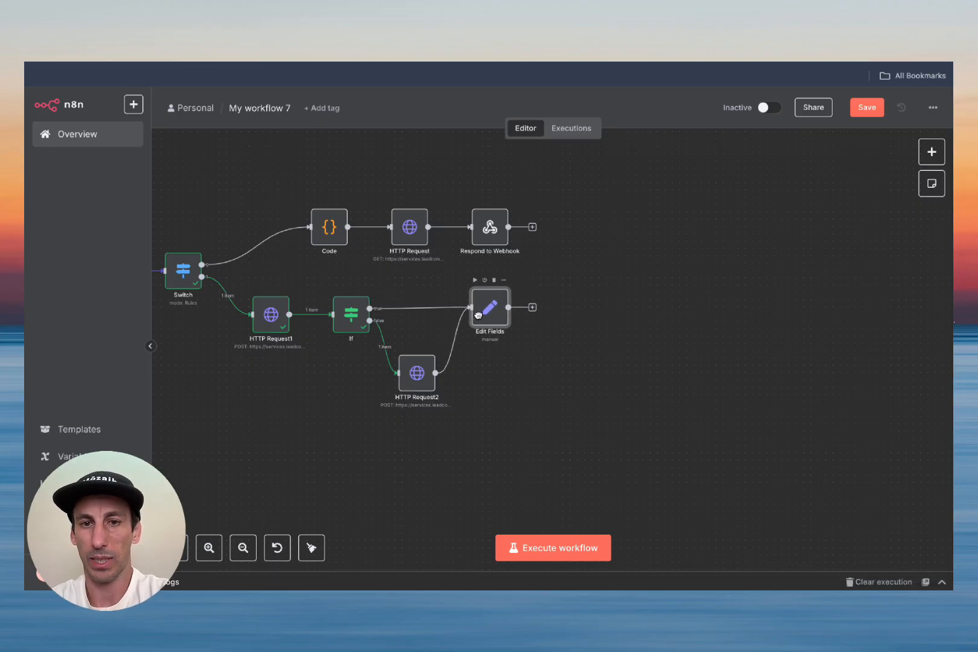
{"action": "left_click", "coordinate": [868, 107]}
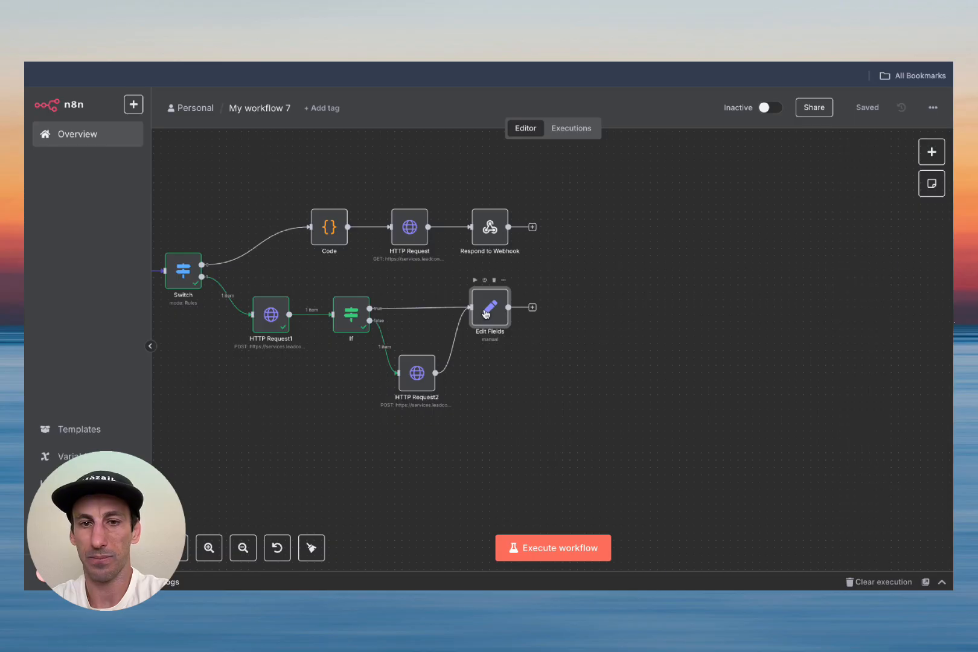
{"action": "scroll", "coordinate": [408, 279], "scroll_direction": "left", "scroll_amount": 2}
{"action": "scroll", "coordinate": [406, 278], "scroll_direction": "left", "scroll_amount": 4}
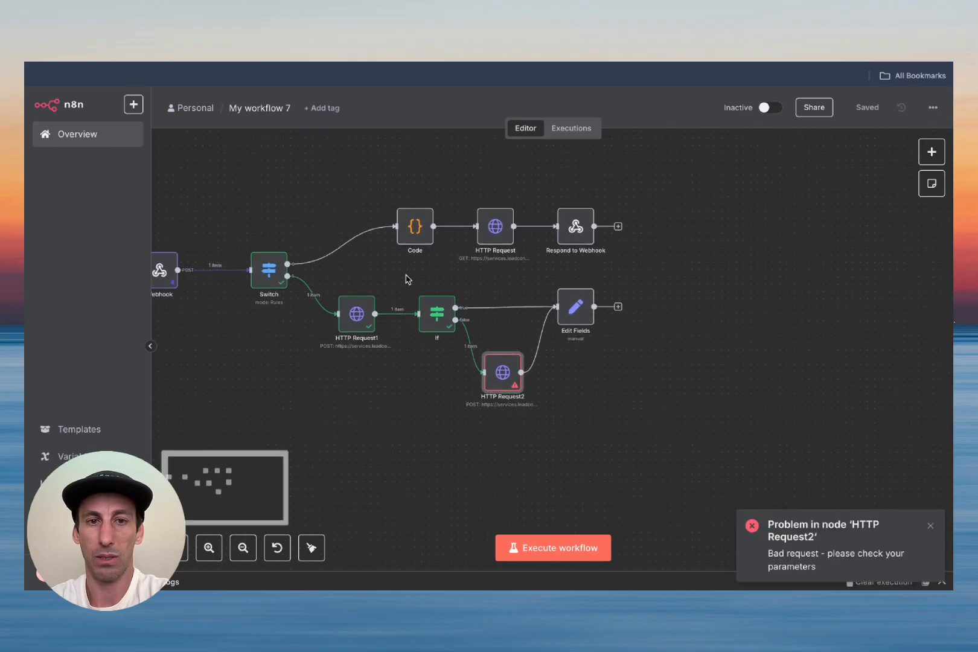
{"action": "left_click", "coordinate": [554, 549]}
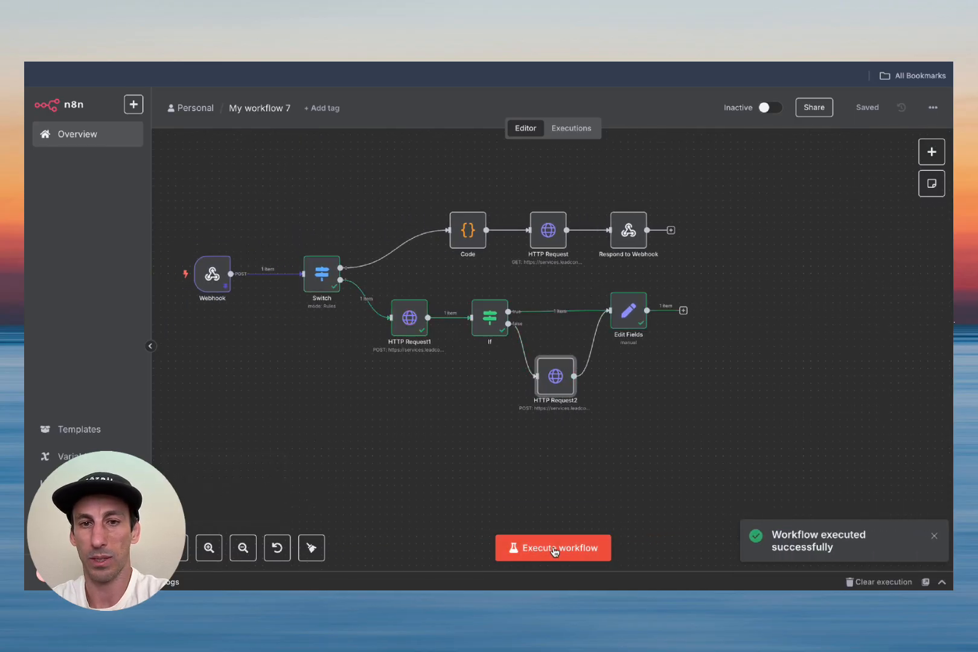
Step: Map contacts[0].id into Edit Fields' contactId value, then save and rerun the workflow
{"action": "double_click", "coordinate": [628, 312]}
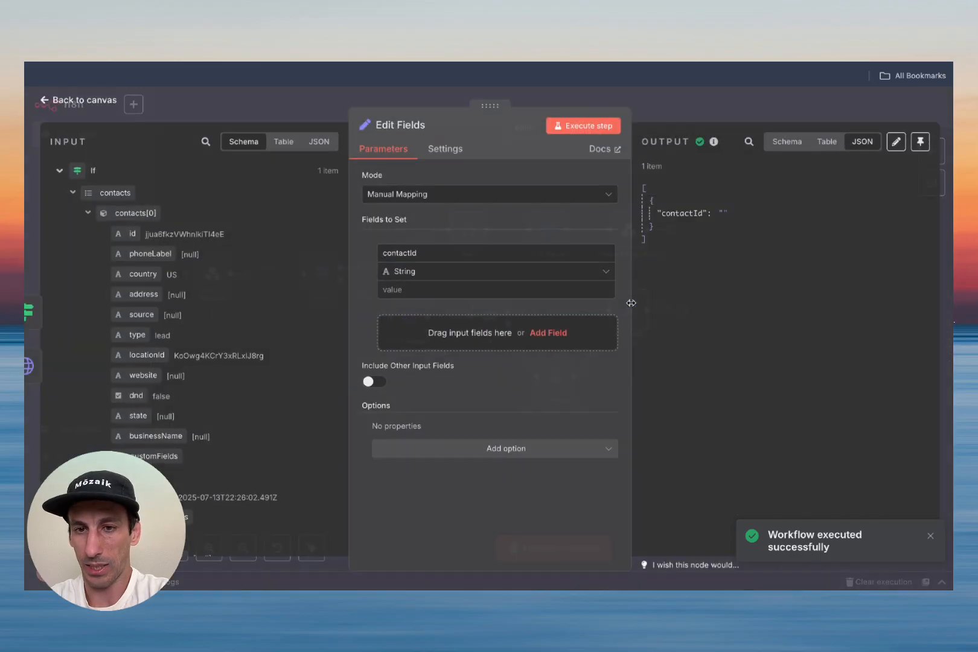
{"action": "left_click", "coordinate": [423, 291]}
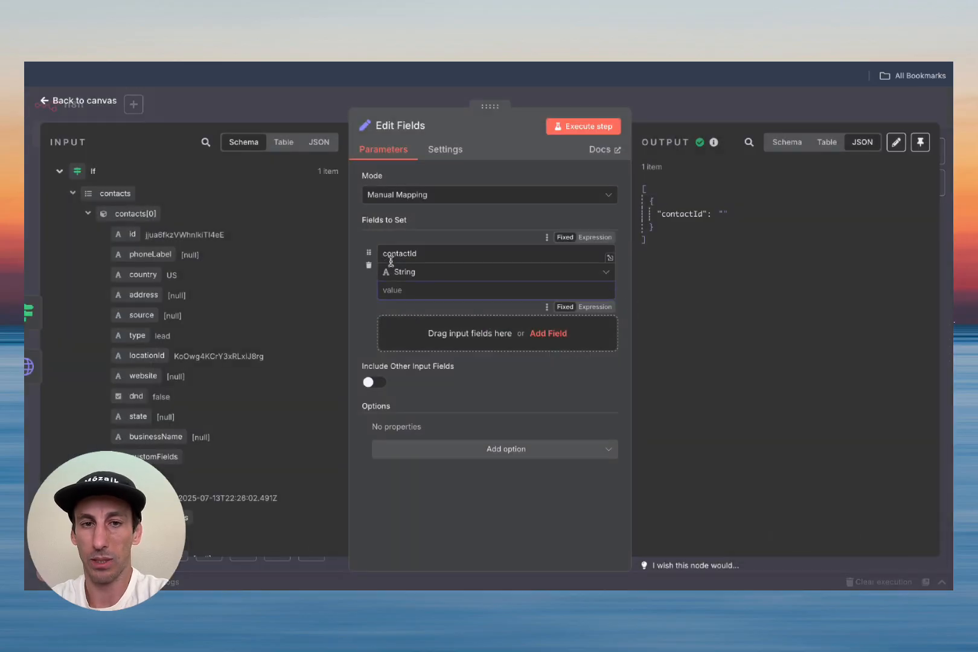
{"action": "left_click_drag", "start_coordinate": [131, 234], "coordinate": [401, 289]}
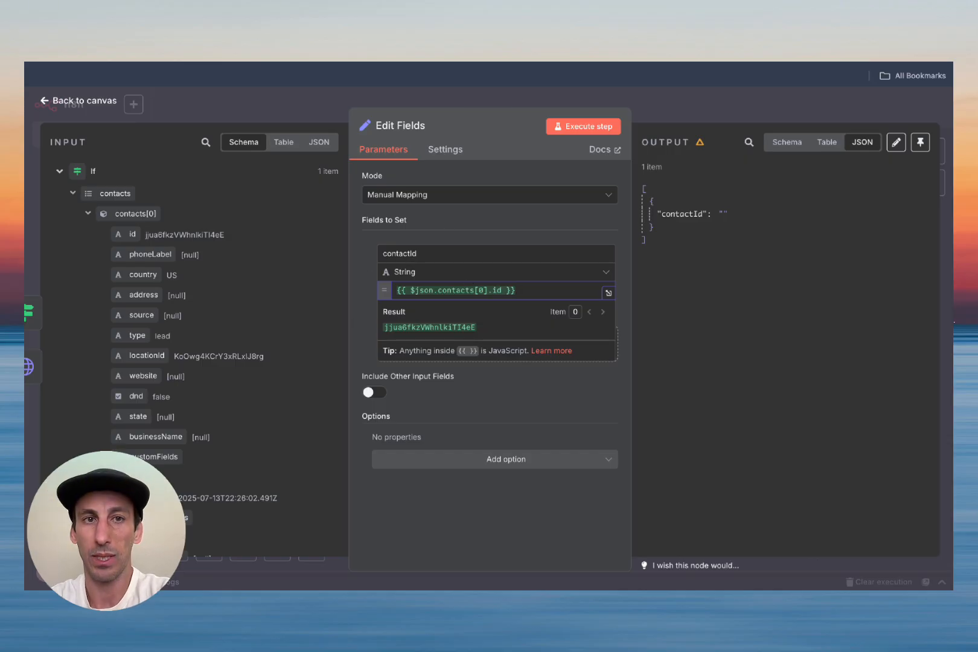
{"action": "left_click", "coordinate": [84, 100]}
{"action": "left_click", "coordinate": [865, 115]}
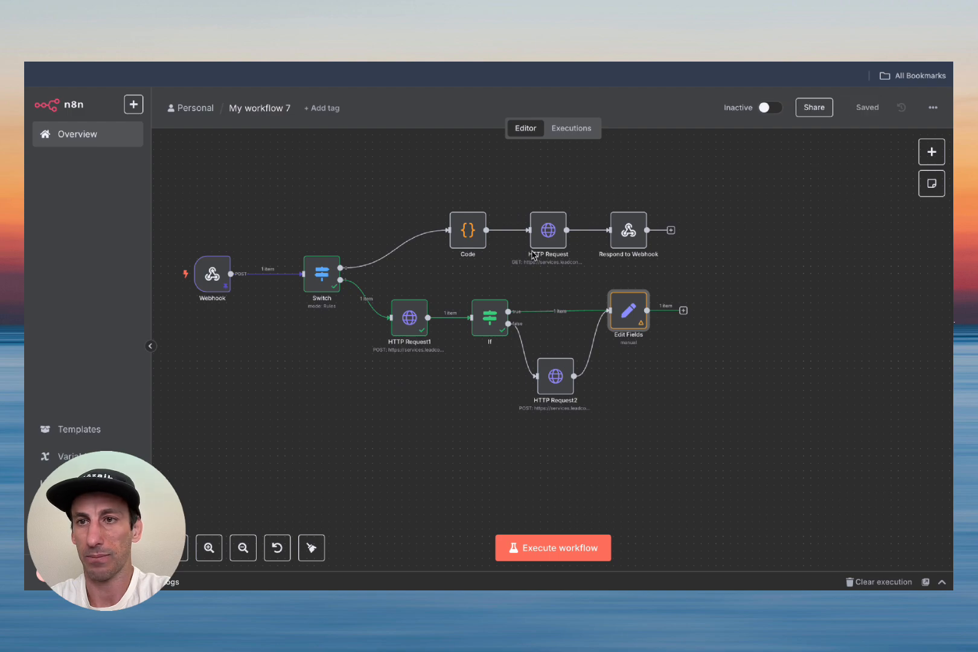
{"action": "left_click", "coordinate": [582, 561]}
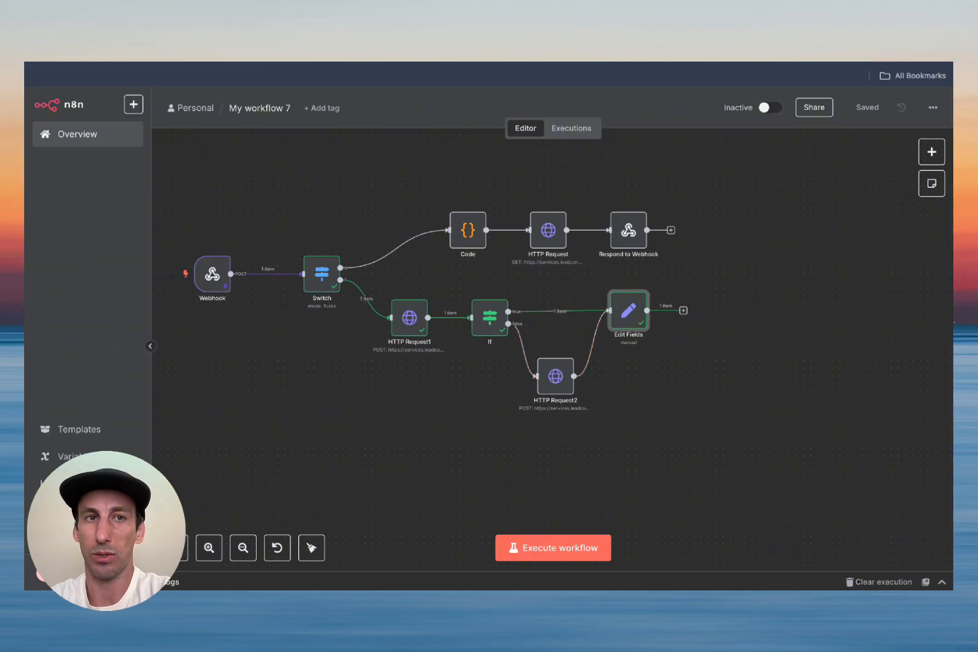
{"action": "key", "text": "ctrl+Tab"}
Step: Delete GoldenLead's only test contact, confirming with DELETE, and recheck that Contacts is empty
{"action": "left_click", "coordinate": [213, 334]}
{"action": "left_click", "coordinate": [427, 215]}
{"action": "left_click", "coordinate": [524, 393]}
{"action": "type", "text": "DELETE"}
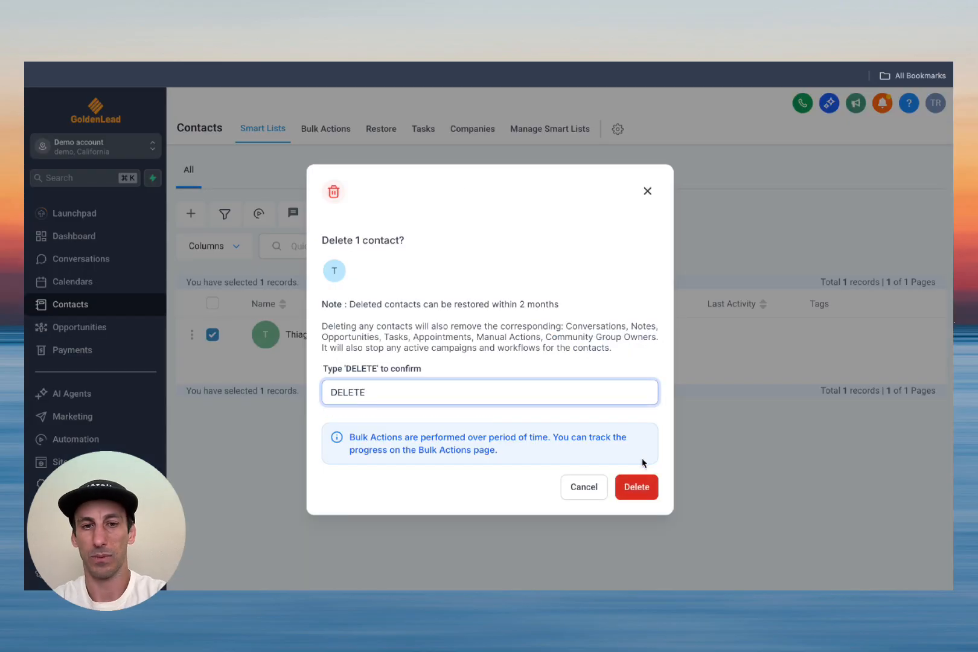
{"action": "left_click", "coordinate": [637, 486]}
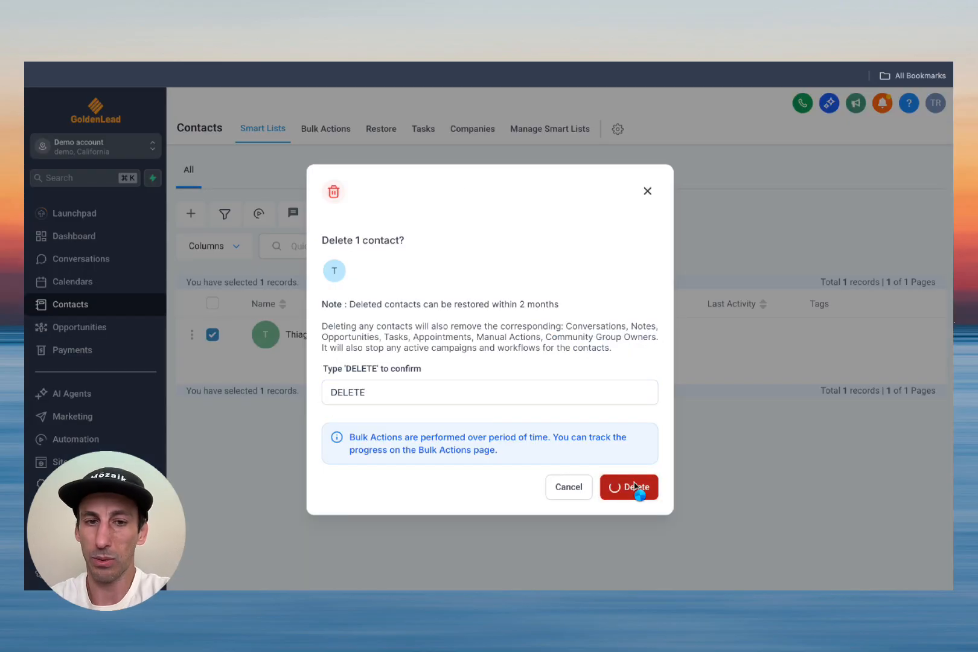
{"action": "left_click", "coordinate": [595, 371]}
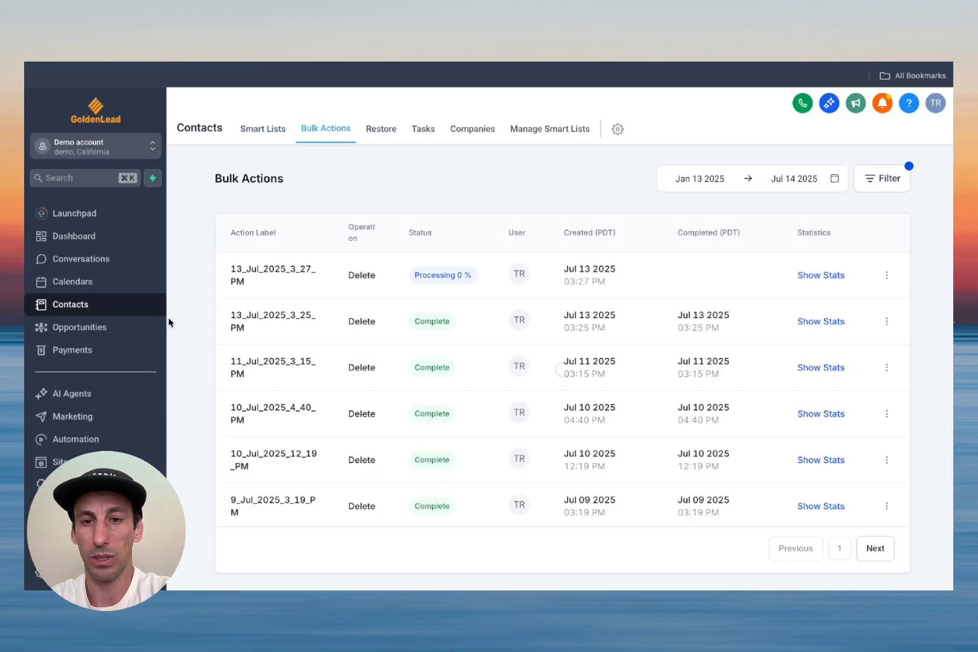
{"action": "left_click", "coordinate": [65, 291]}
{"action": "left_click", "coordinate": [66, 302]}
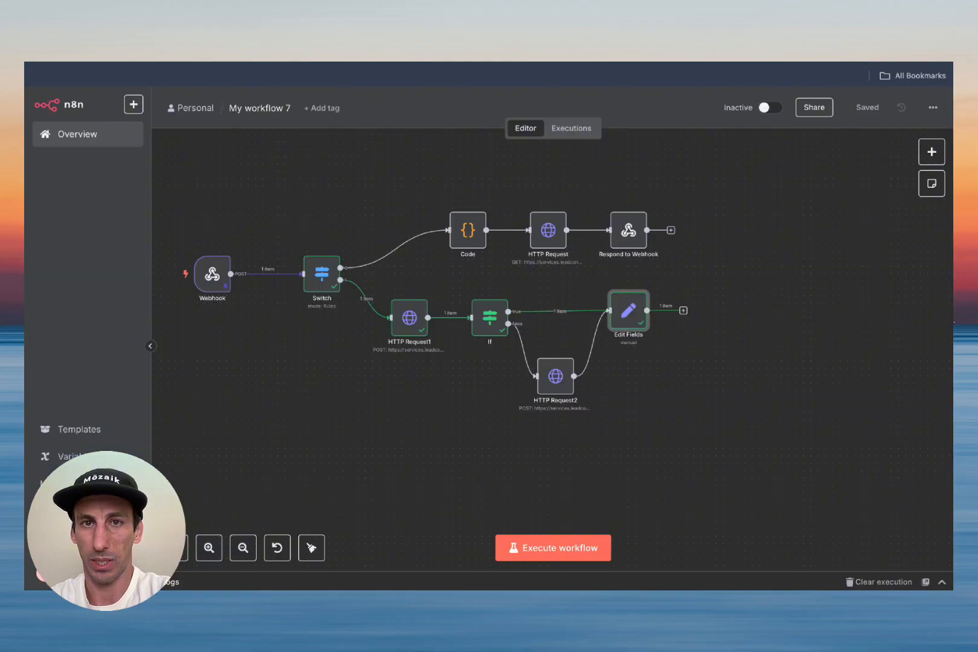
Step: Rerun the workflow, pin HTTP Request2's output, and expand its fields in Edit Fields' input
{"action": "left_click", "coordinate": [555, 548]}
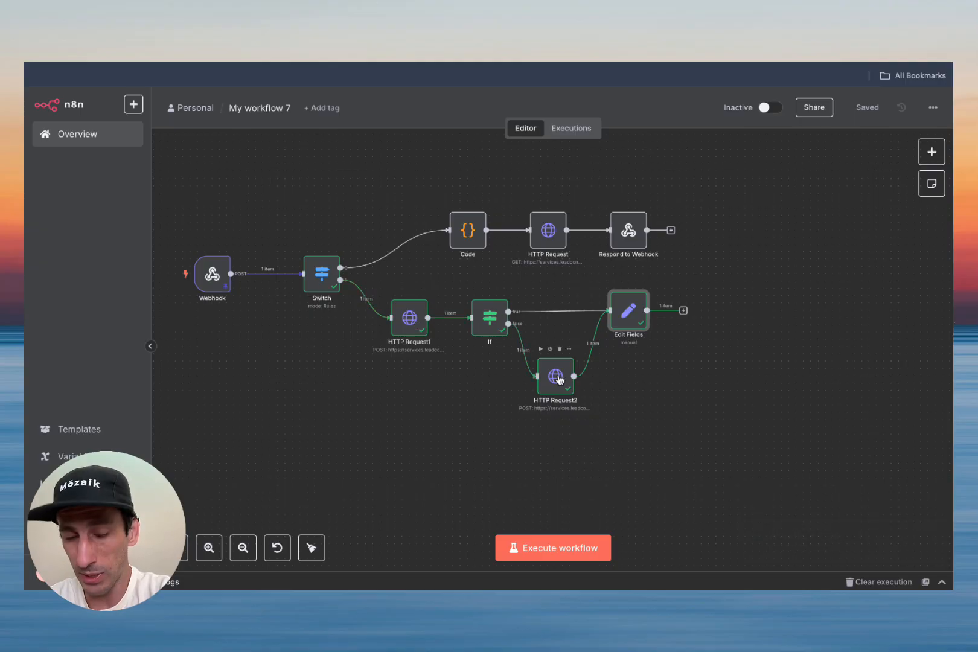
{"action": "double_click", "coordinate": [629, 311]}
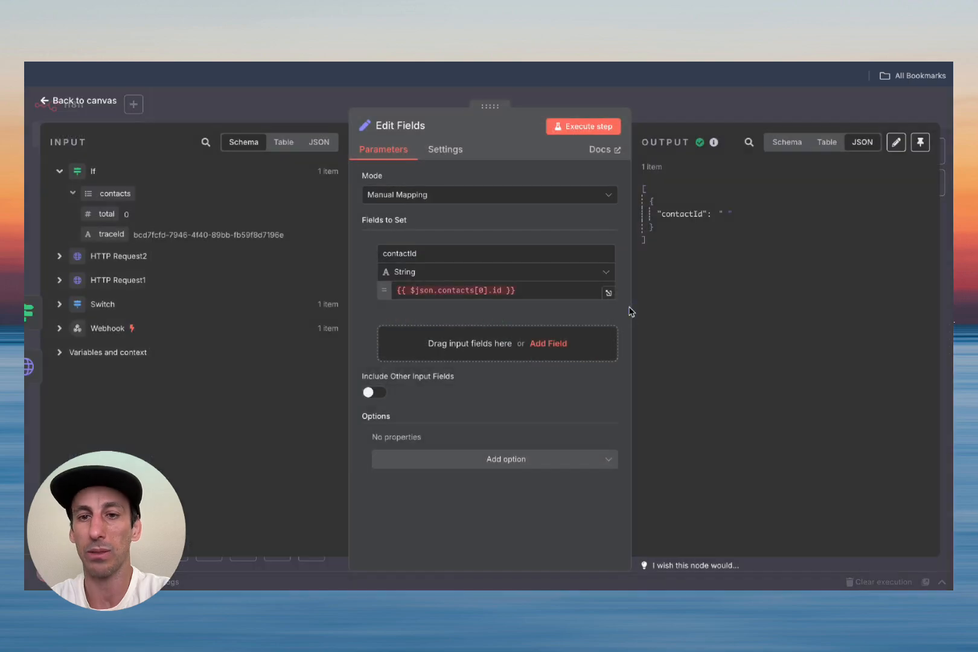
{"action": "left_click", "coordinate": [34, 367]}
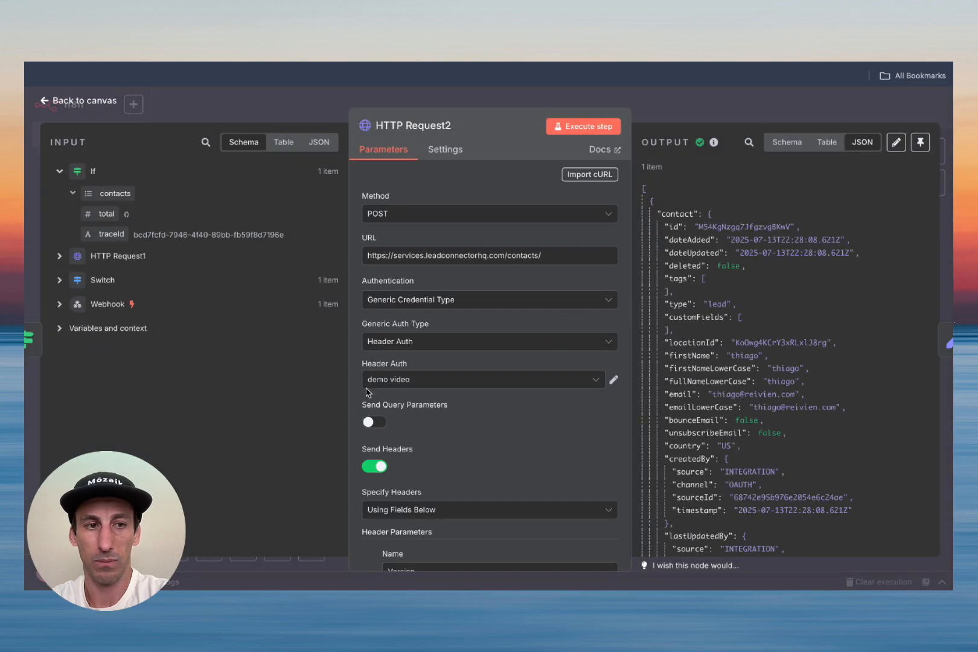
{"action": "left_click", "coordinate": [920, 143]}
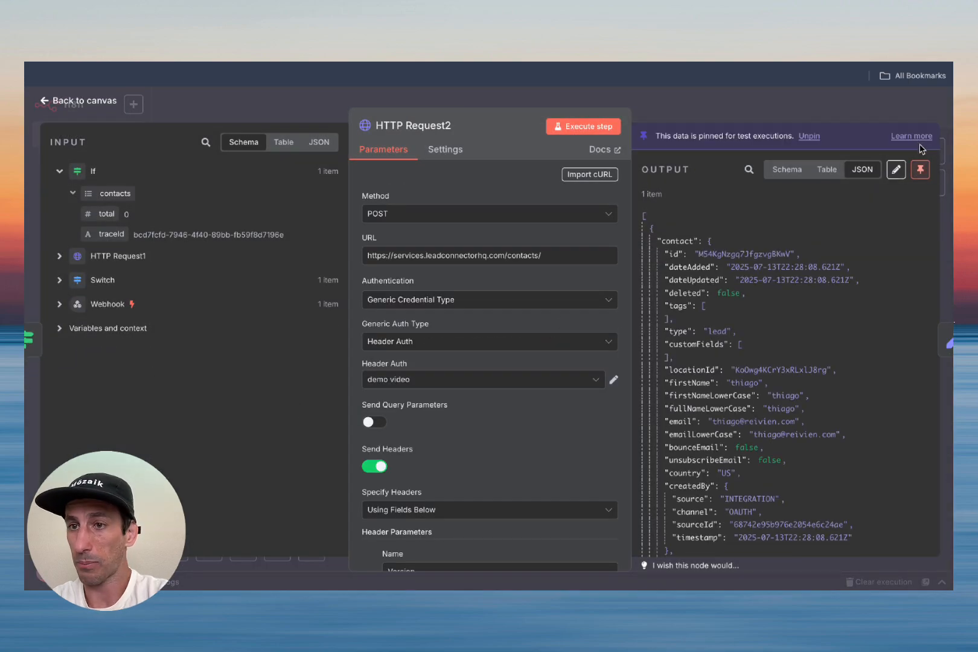
{"action": "left_click", "coordinate": [927, 341]}
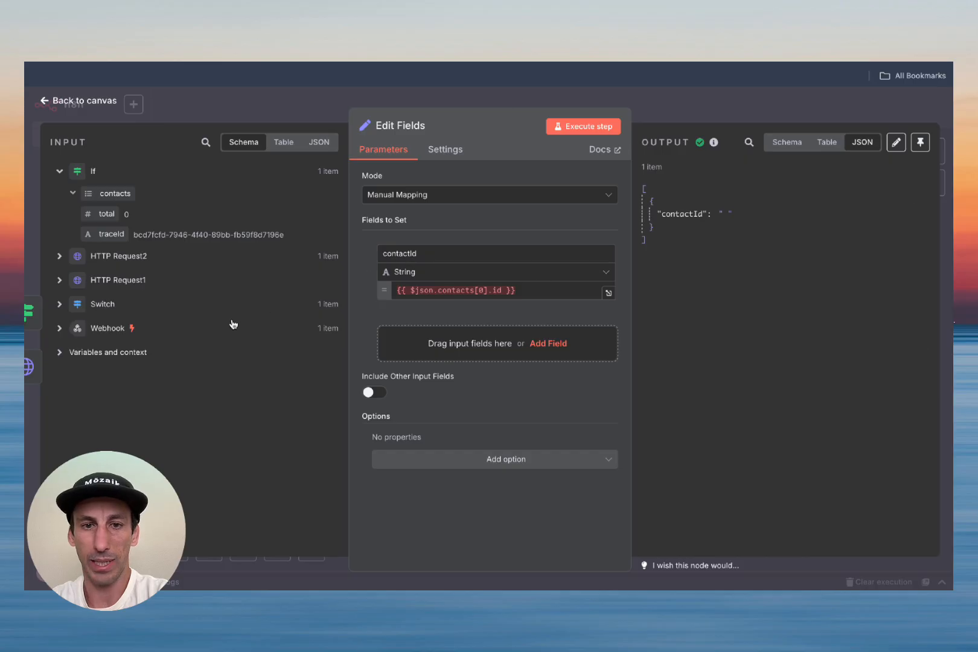
{"action": "left_click", "coordinate": [59, 256]}
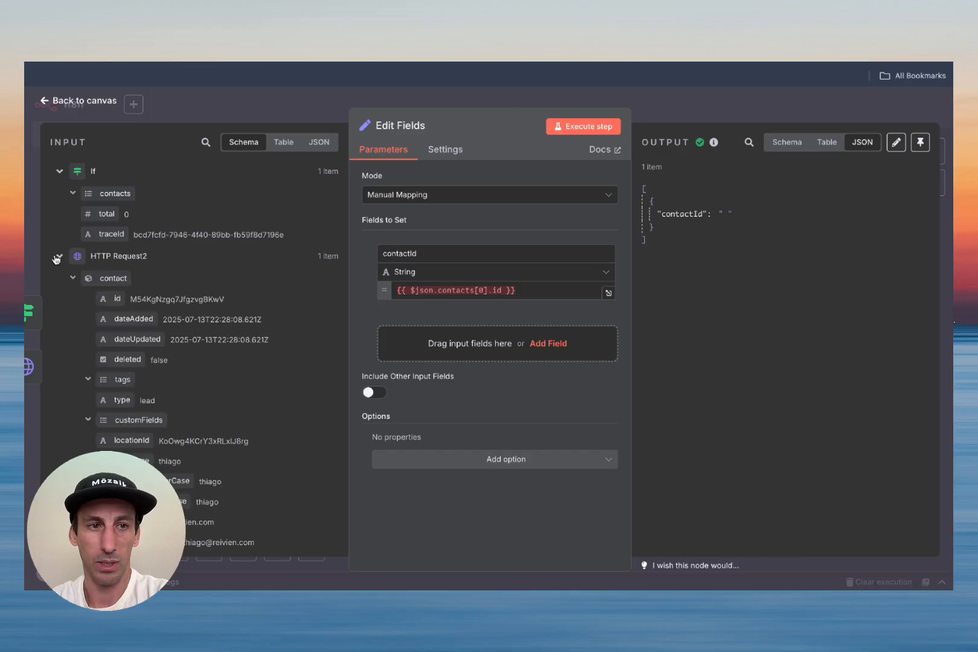
Step: Append {{ $json.contact.id }} to the contactId expression in Edit Fields
{"action": "left_click", "coordinate": [524, 289]}
{"action": "left_click_drag", "start_coordinate": [117, 300], "coordinate": [540, 288]}
{"action": "left_click", "coordinate": [531, 226]}
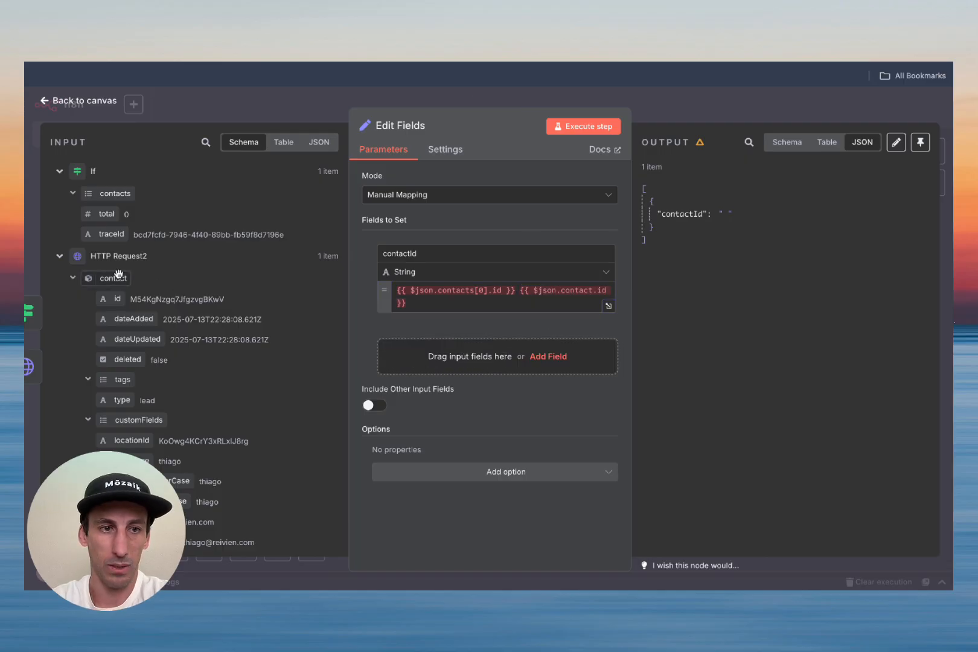
{"action": "left_click", "coordinate": [49, 101]}
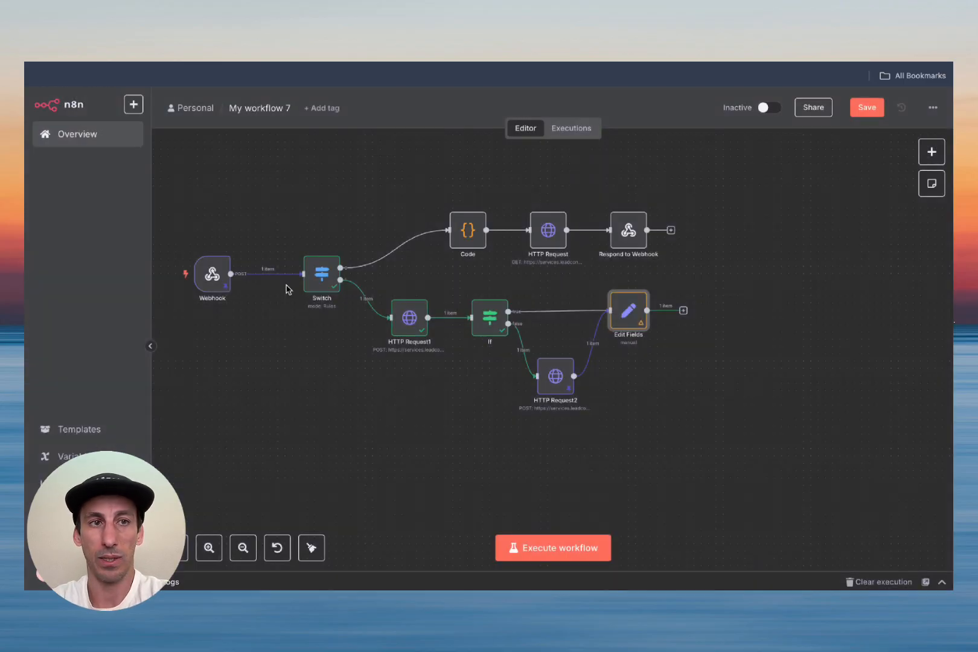
Step: Rename HTTP Request2 to 'Create contact'
{"action": "left_click", "coordinate": [561, 407]}
{"action": "double_click", "coordinate": [561, 408]}
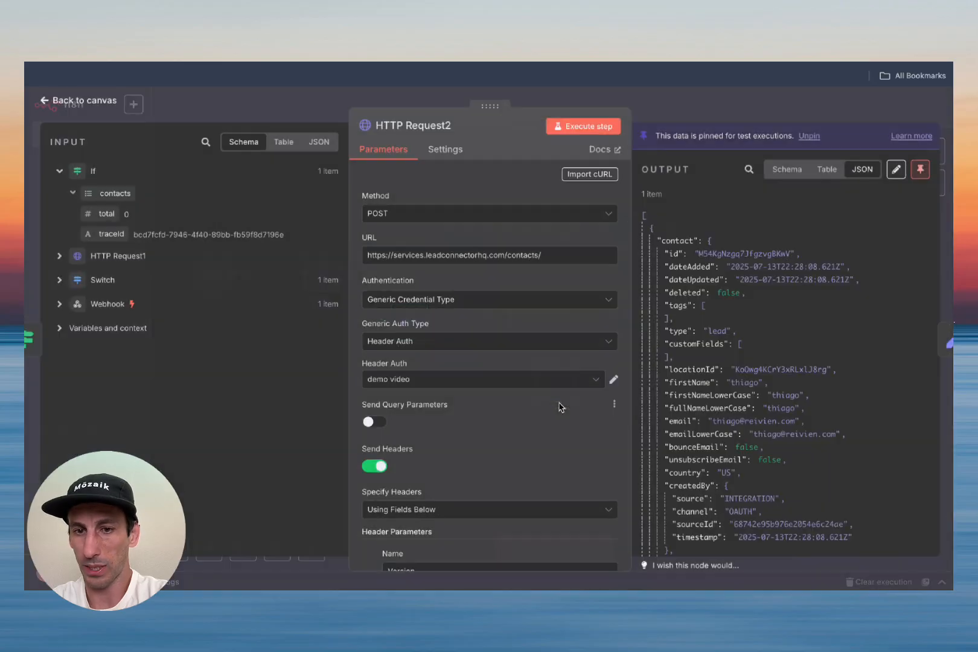
{"action": "left_click", "coordinate": [408, 125]}
{"action": "type", "text": "C"}
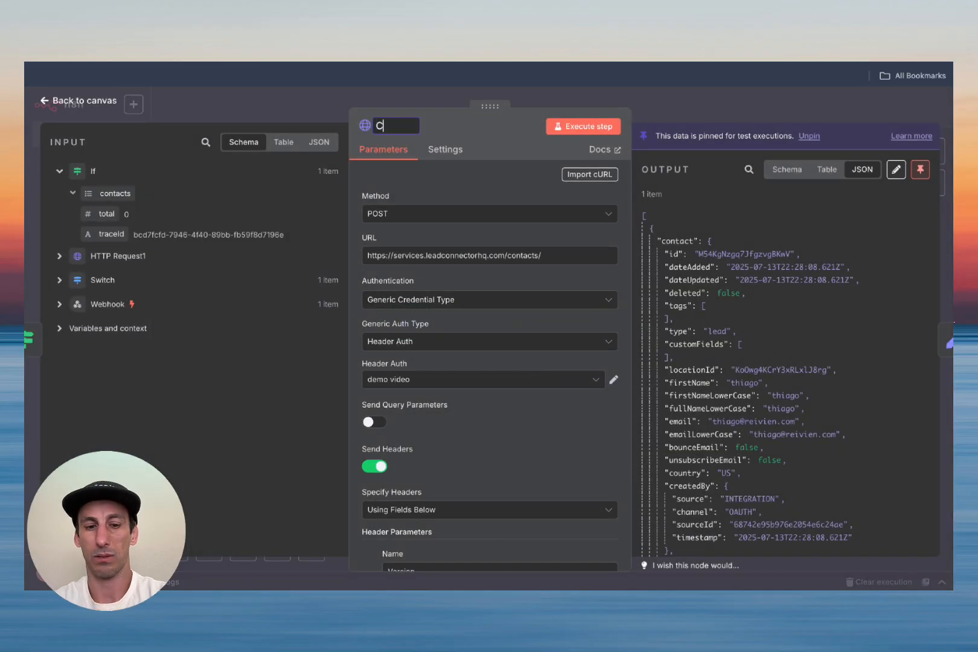
{"action": "type", "text": "reate contact"}
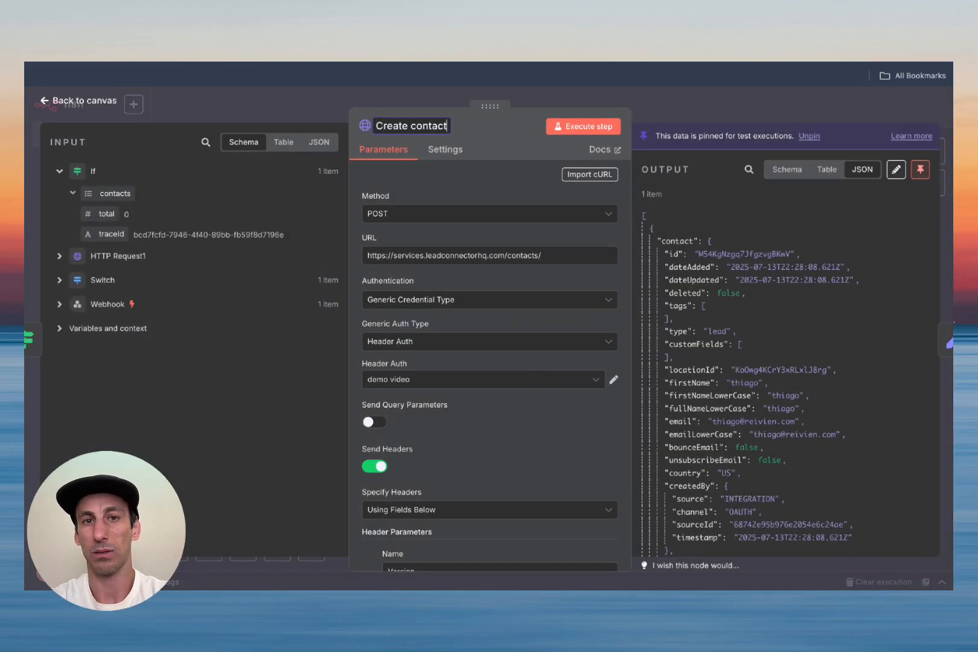
{"action": "key", "text": "Return"}
{"action": "left_click", "coordinate": [85, 100]}
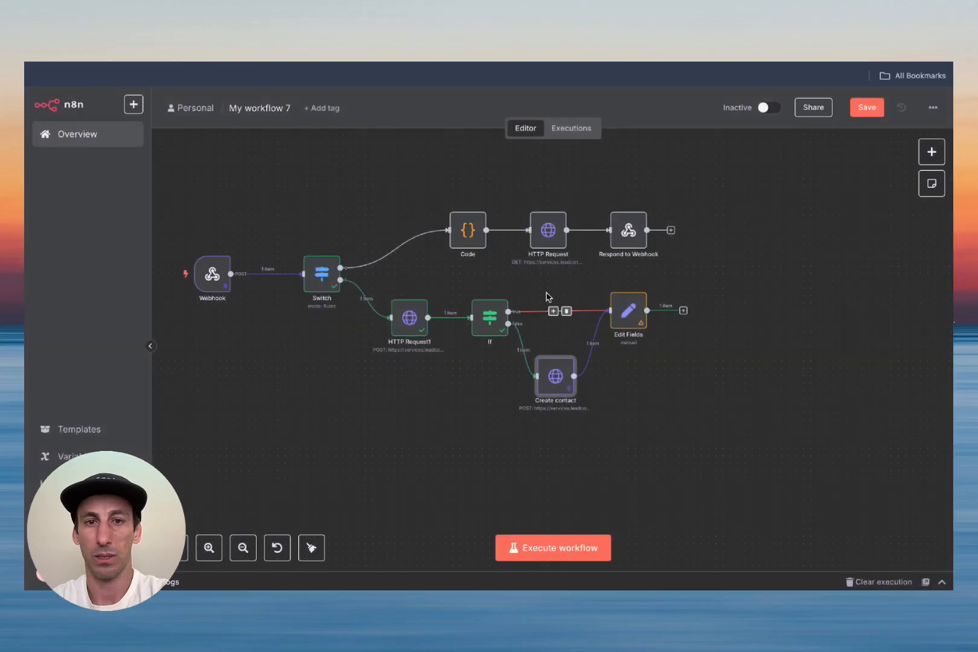
Step: Execute the Edit Fields step to confirm contactId outputs an id
{"action": "double_click", "coordinate": [628, 311]}
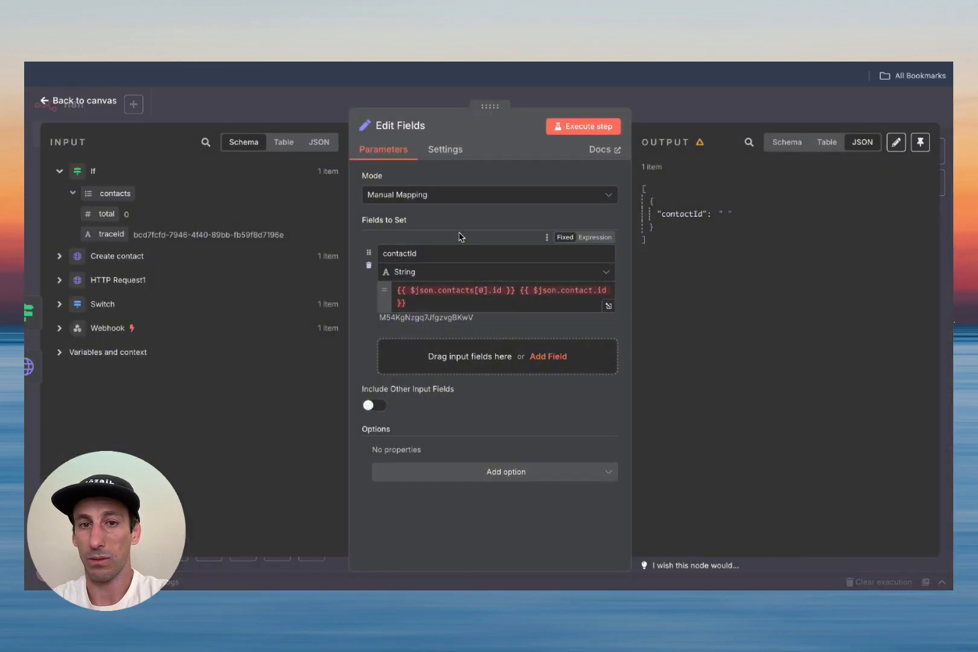
{"action": "double_click", "coordinate": [589, 126]}
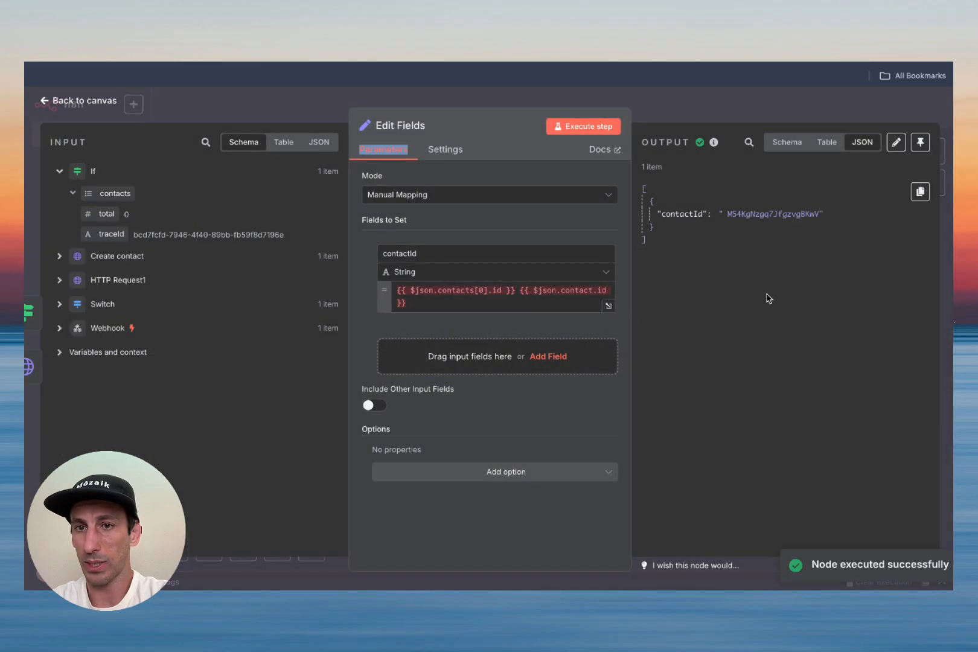
{"action": "left_click", "coordinate": [778, 226]}
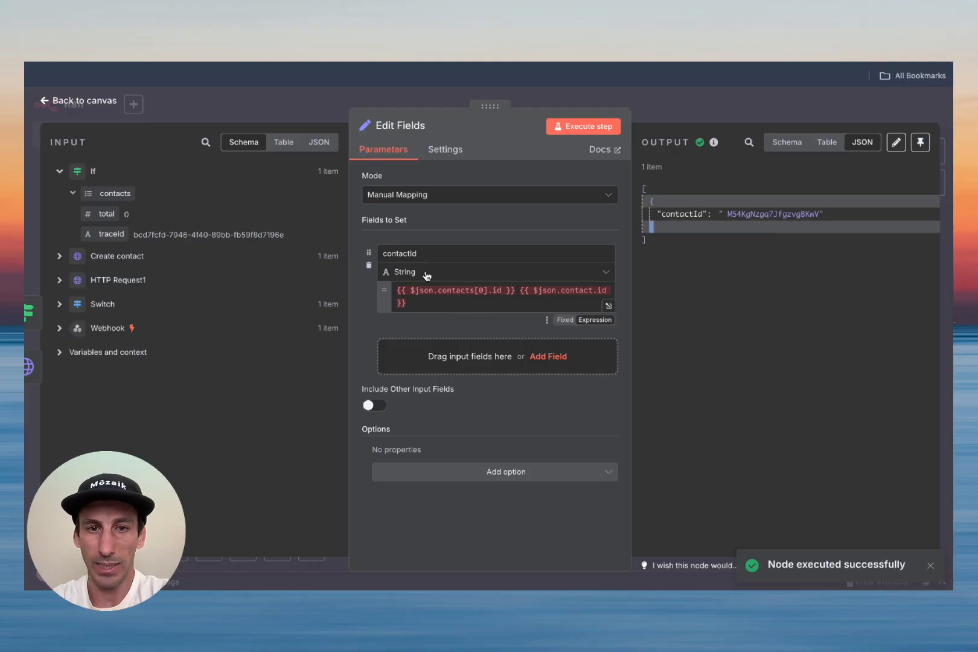
{"action": "left_click", "coordinate": [108, 102]}
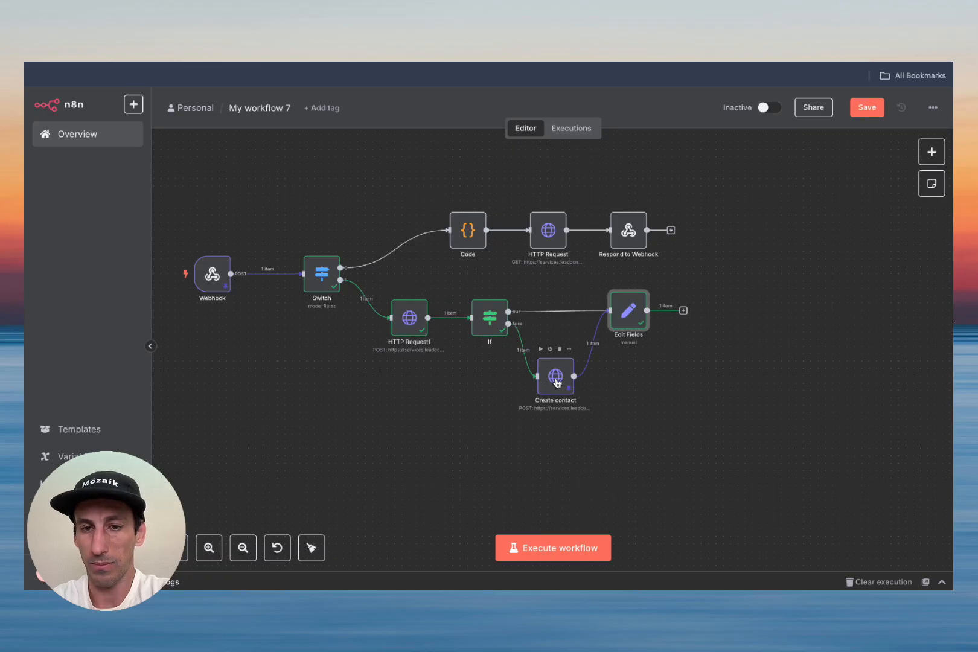
Step: Rename HTTP Request1 to 'Search Contact'
{"action": "double_click", "coordinate": [414, 328]}
{"action": "left_click", "coordinate": [413, 125]}
{"action": "type", "text": "Sea"}
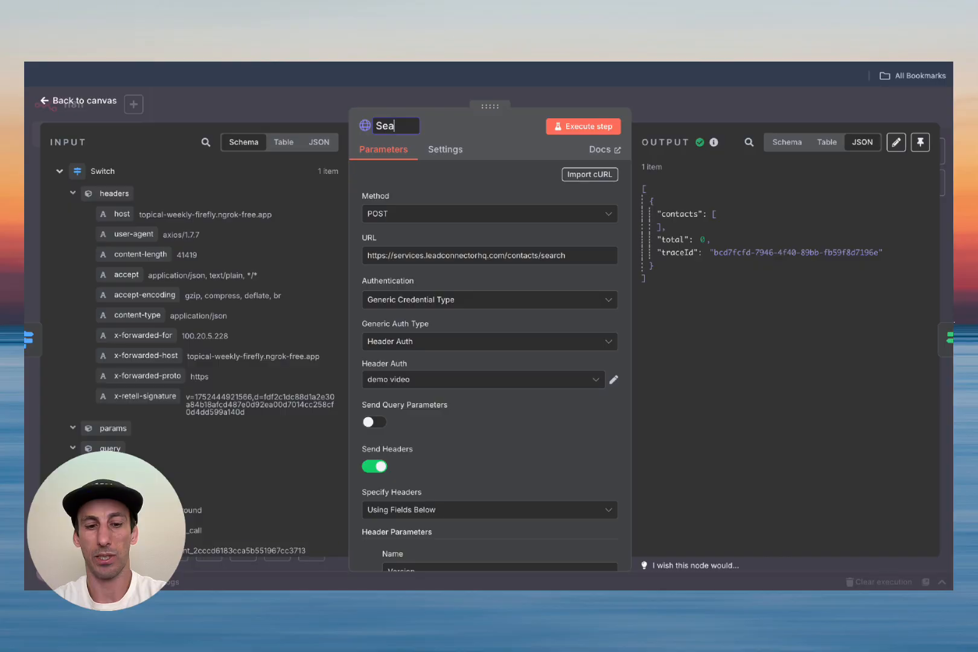
{"action": "type", "text": "rch Contact"}
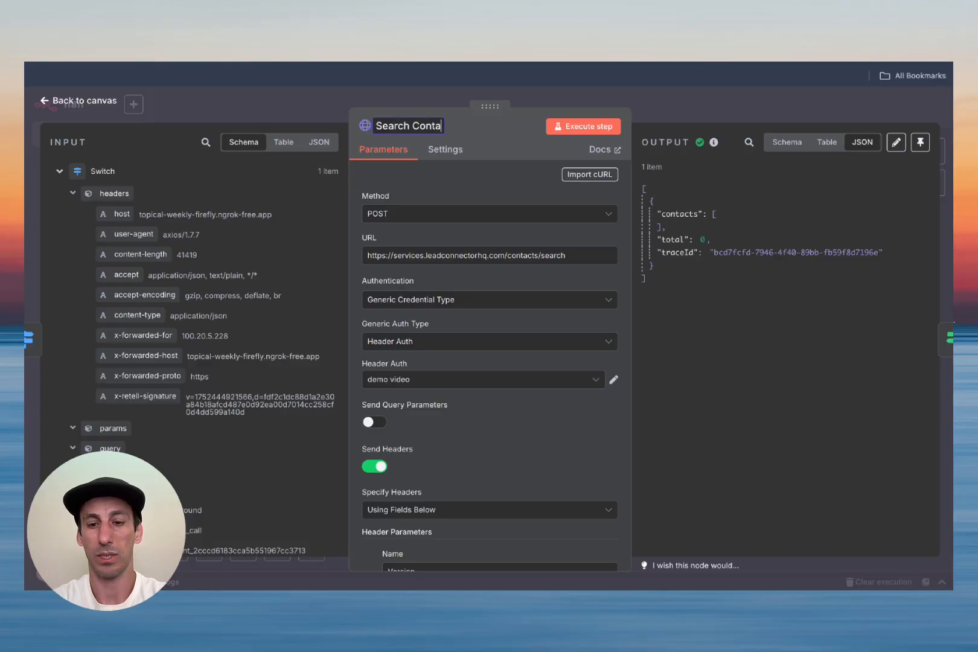
{"action": "left_click", "coordinate": [69, 104]}
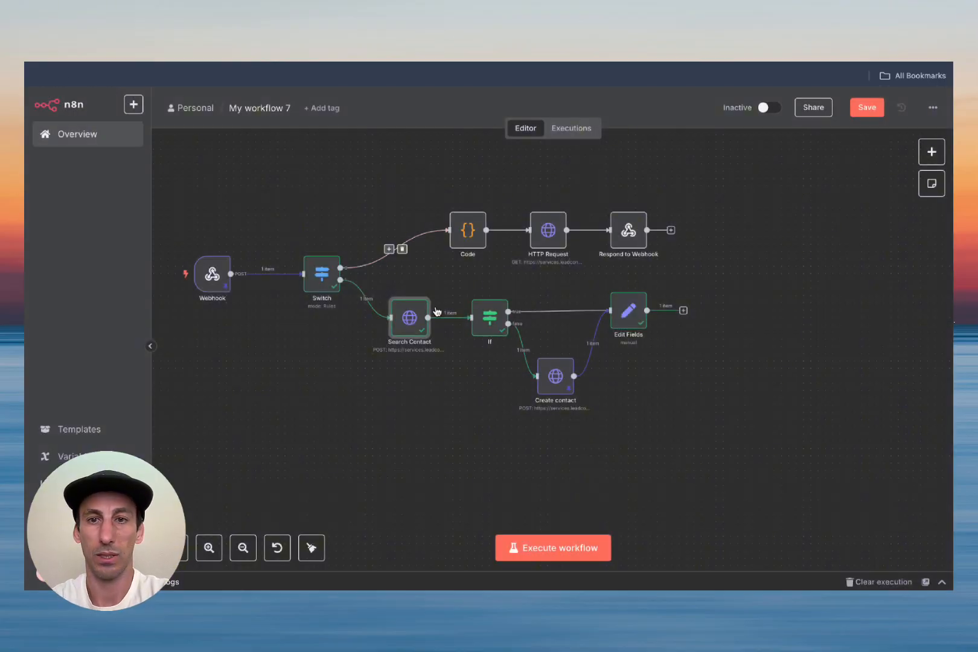
Step: Rename HTTP Request to 'Check Slots' and save the workflow
{"action": "left_click", "coordinate": [551, 260]}
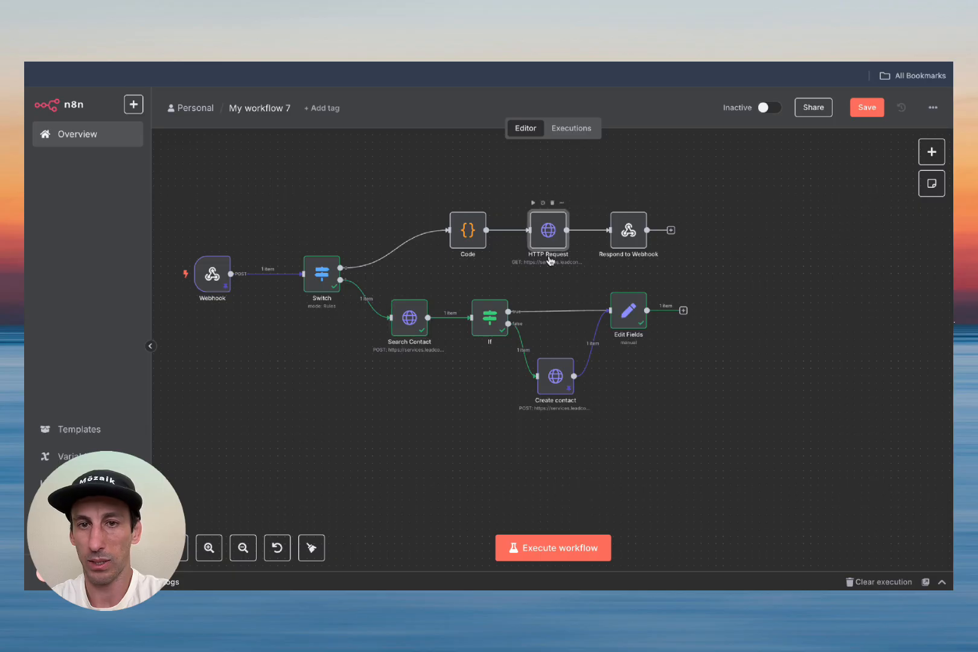
{"action": "double_click", "coordinate": [546, 242]}
{"action": "left_click", "coordinate": [396, 125]}
{"action": "type", "text": "Check Slots"}
{"action": "key", "text": "Return"}
{"action": "left_click", "coordinate": [91, 101]}
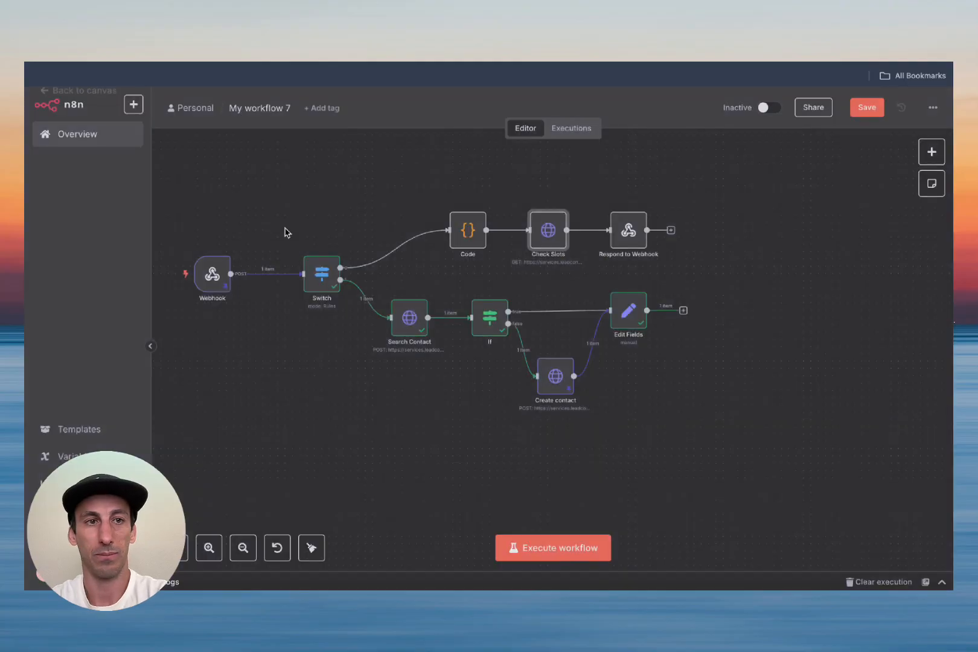
{"action": "left_click", "coordinate": [867, 107]}
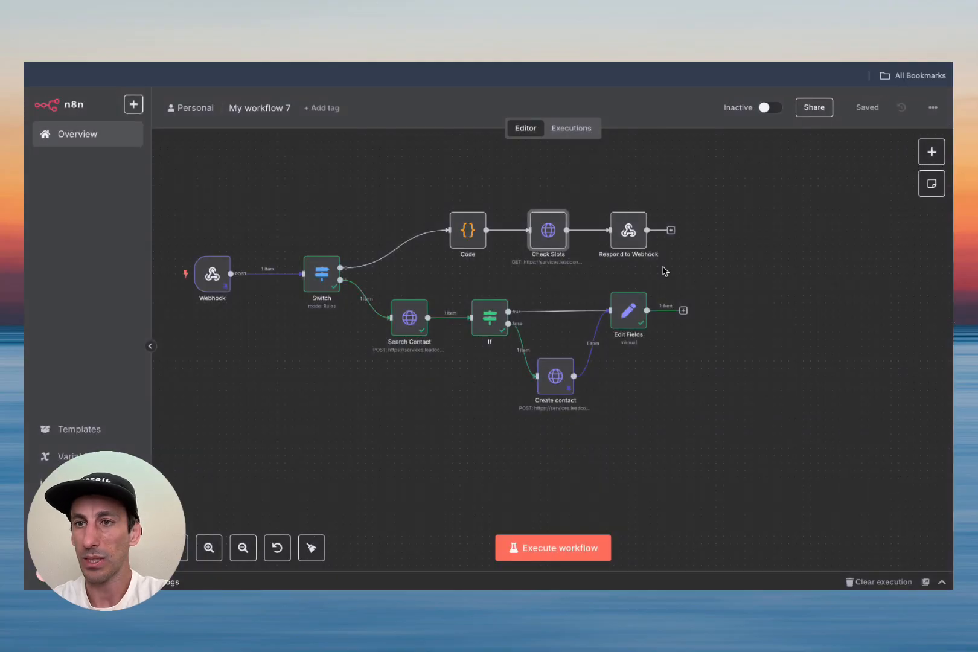
Step: Tidy the layout of Respond to Webhook, Check Slots, Create contact and Edit Fields, then add a step after Edit Fields
{"action": "left_click_drag", "start_coordinate": [628, 232], "coordinate": [782, 231]}
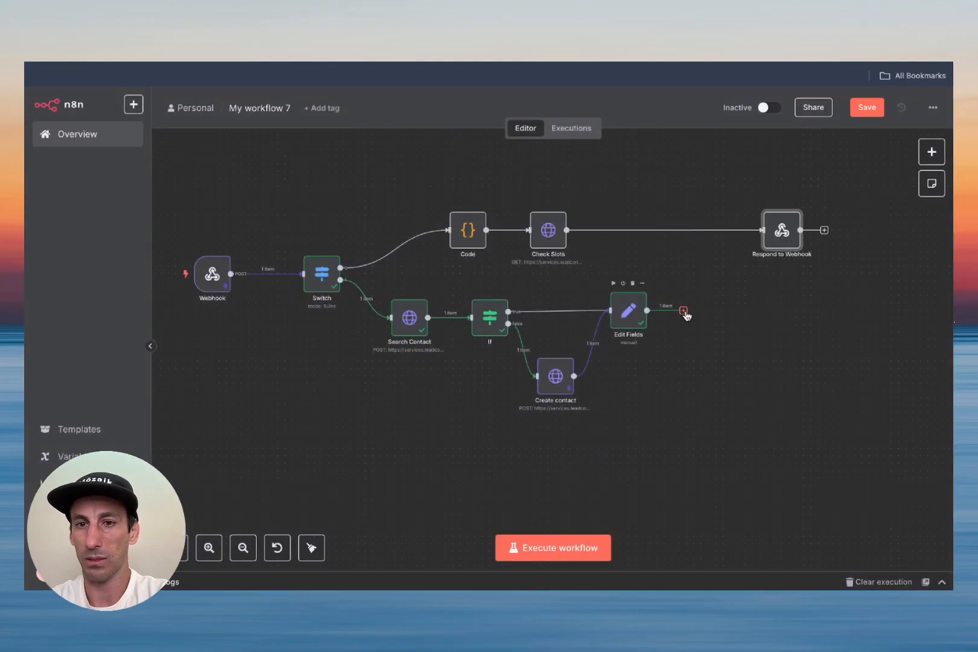
{"action": "left_click_drag", "start_coordinate": [554, 240], "coordinate": [562, 238]}
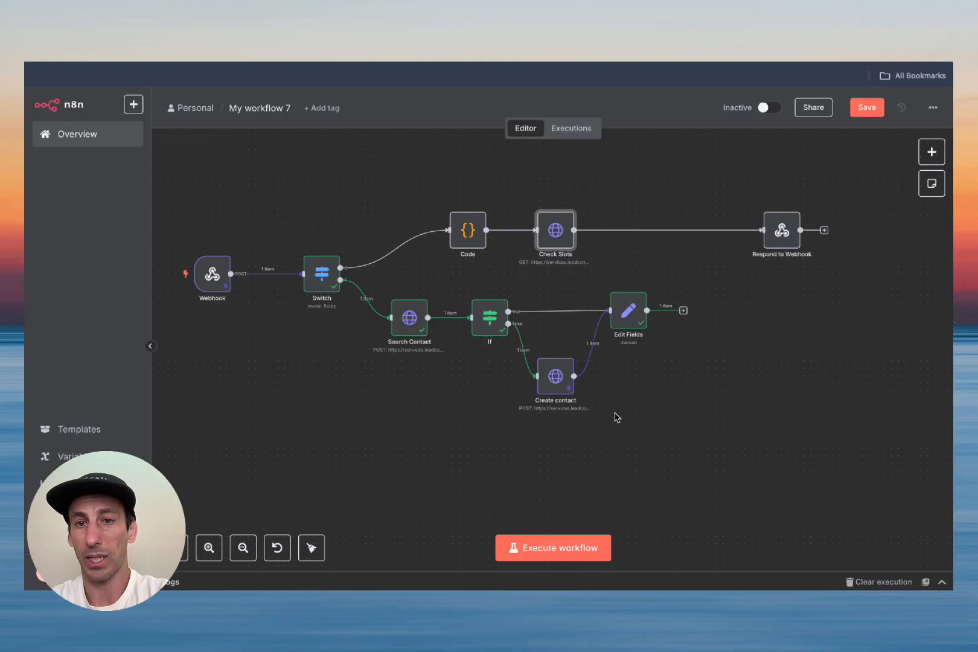
{"action": "scroll", "coordinate": [617, 416], "scroll_direction": "right", "scroll_amount": 3}
{"action": "left_click_drag", "start_coordinate": [518, 392], "coordinate": [510, 392]}
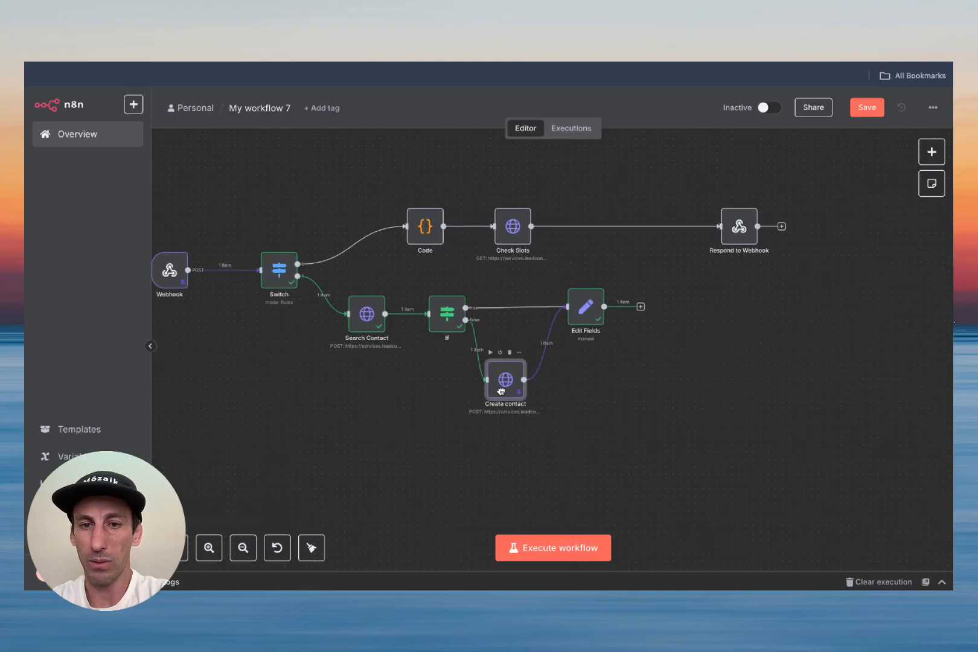
{"action": "left_click_drag", "start_coordinate": [591, 322], "coordinate": [577, 316]}
{"action": "left_click", "coordinate": [626, 307]}
Step: Add an HTTP Request node after Edit Fields and copy HighLevel's Create appointment endpoint URL
{"action": "type", "text": "htt"}
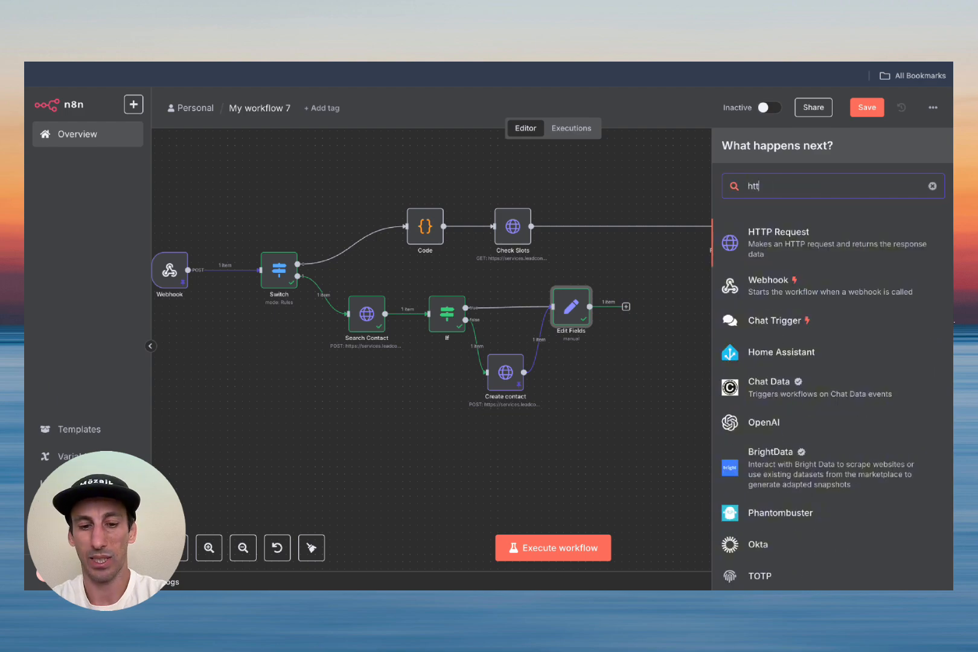
{"action": "left_click", "coordinate": [776, 235]}
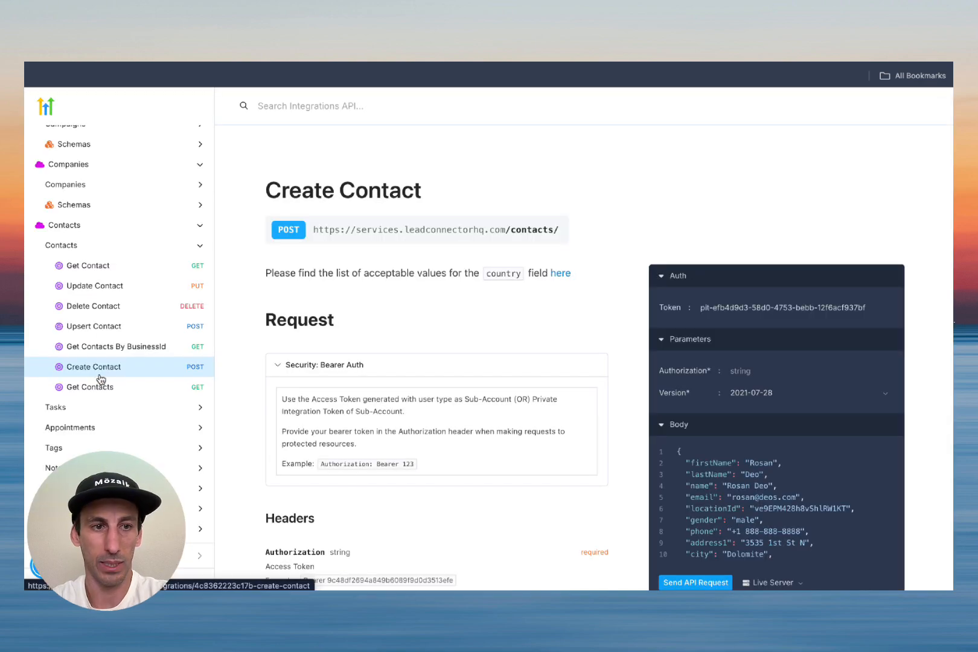
{"action": "scroll", "coordinate": [114, 367], "scroll_direction": "up", "scroll_amount": 4}
{"action": "scroll", "coordinate": [115, 366], "scroll_direction": "up", "scroll_amount": 3}
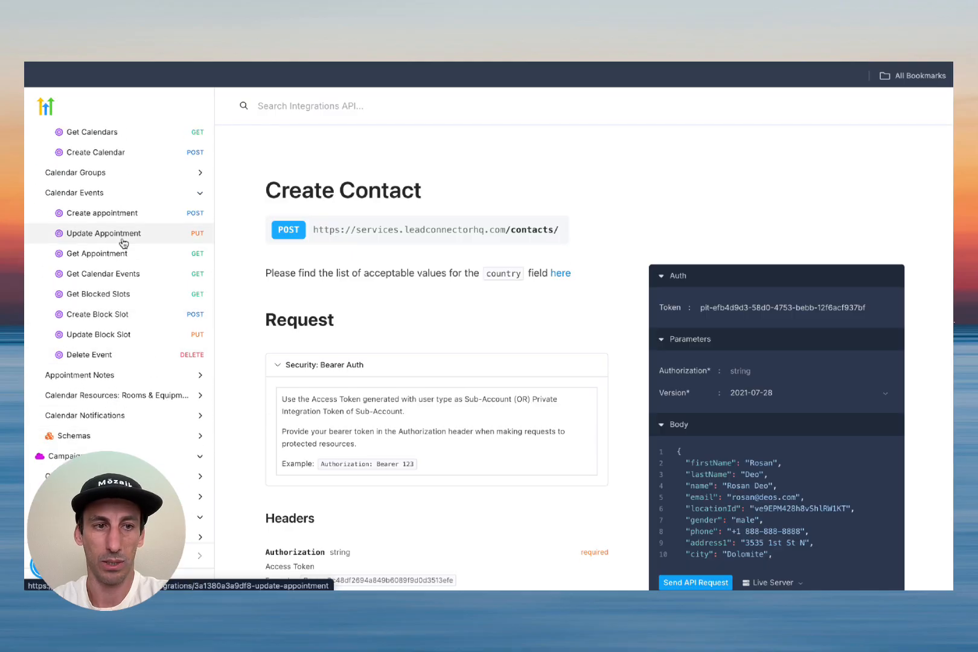
{"action": "left_click", "coordinate": [121, 215]}
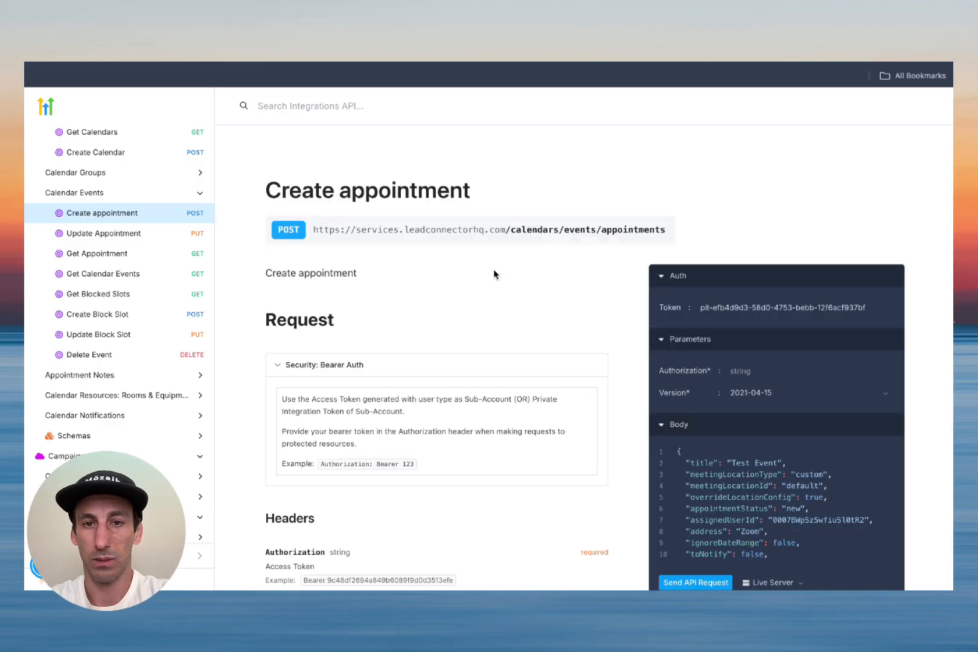
{"action": "triple_click", "coordinate": [481, 233]}
{"action": "key", "text": "ctrl+c"}
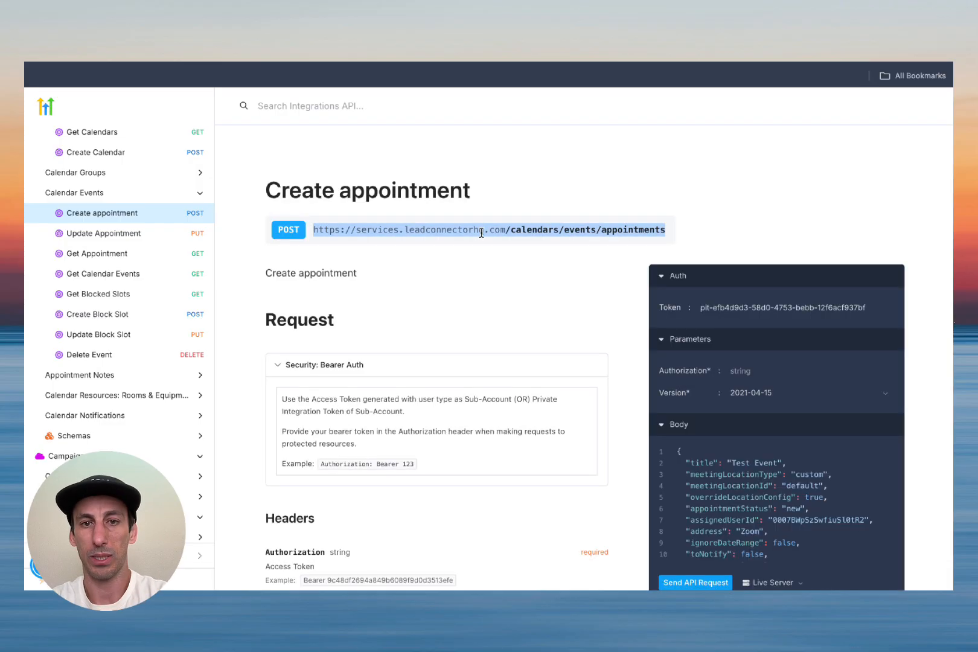
{"action": "left_click", "coordinate": [544, 36]}
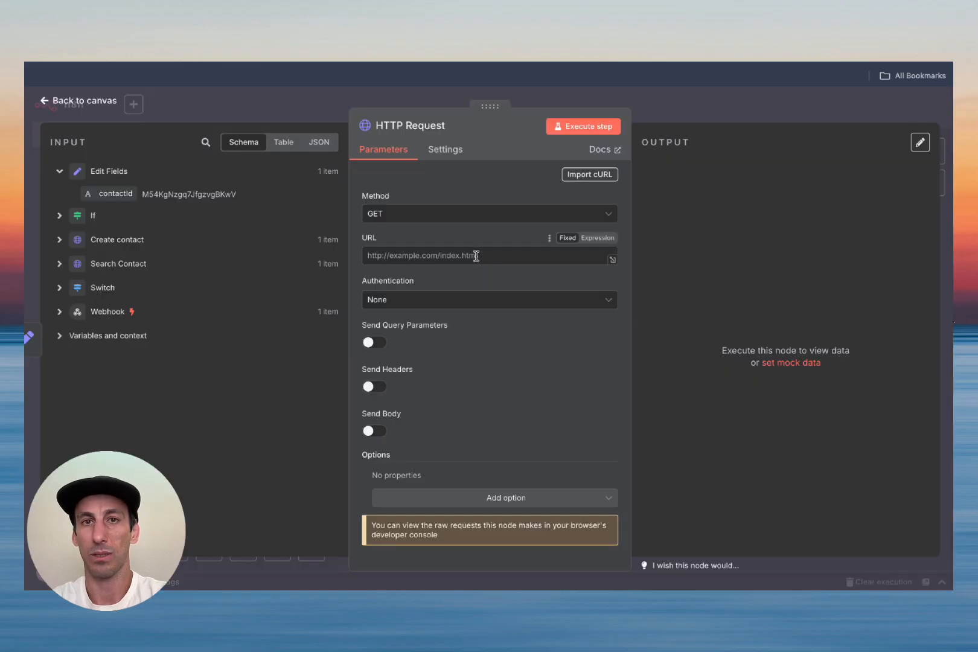
Step: Paste the Create appointment URL and set the request method to POST
{"action": "left_click", "coordinate": [465, 260]}
{"action": "key", "text": "ctrl+v"}
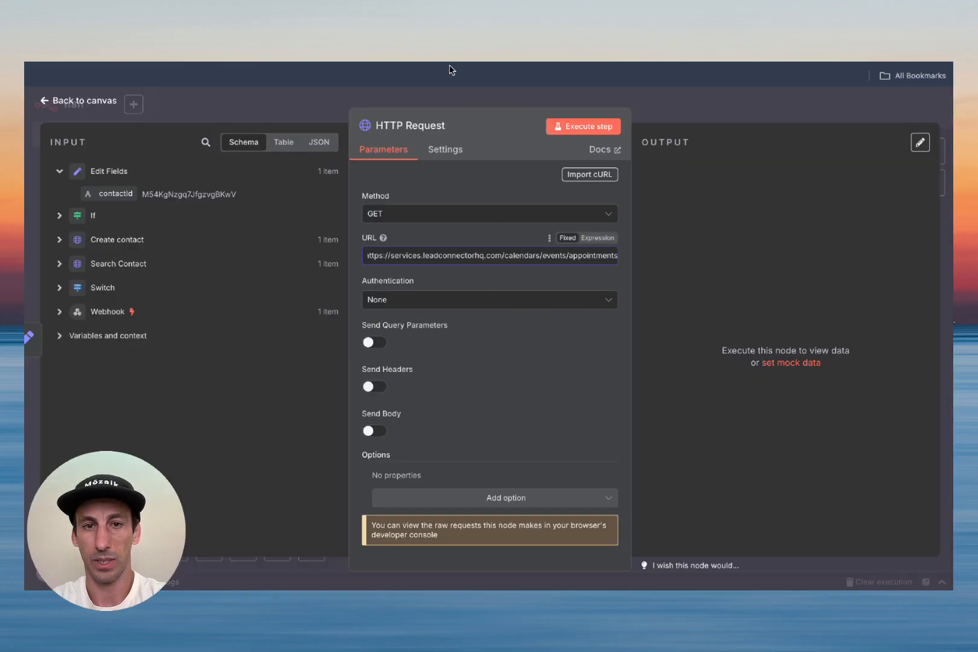
{"action": "left_click", "coordinate": [278, 36]}
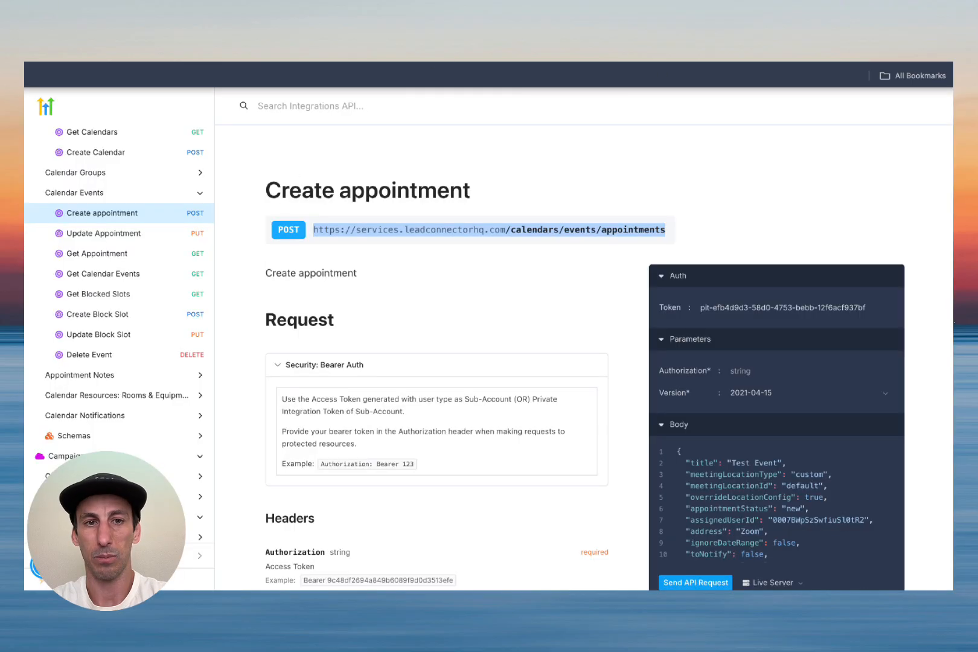
{"action": "left_click", "coordinate": [363, 36]}
{"action": "left_click", "coordinate": [415, 218]}
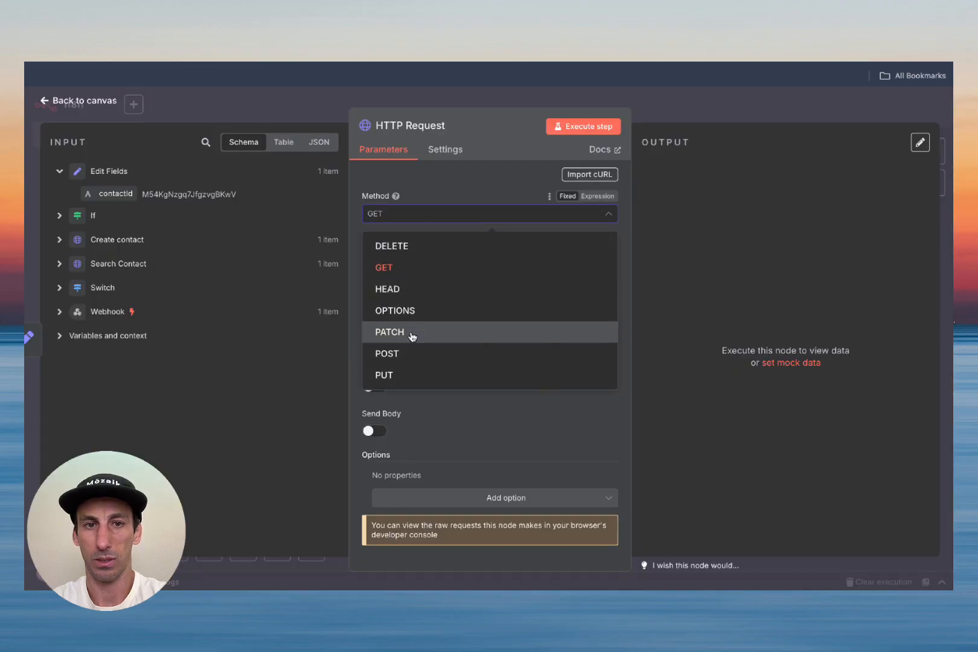
{"action": "left_click", "coordinate": [413, 355]}
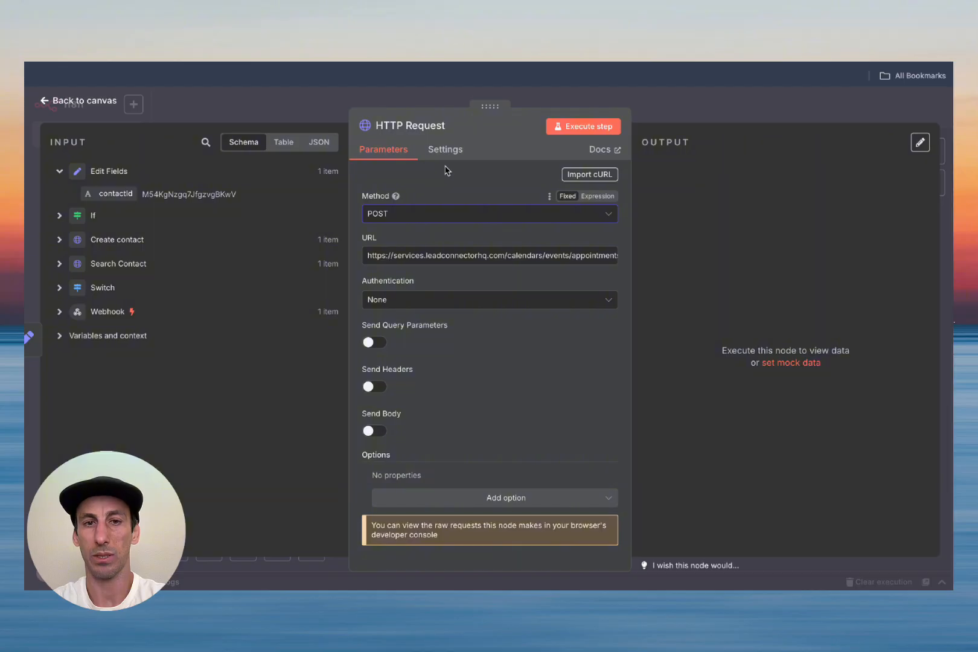
Step: Authenticate via Generic Credential Type, Header Auth, using the 'demo video' credential
{"action": "left_click", "coordinate": [434, 301]}
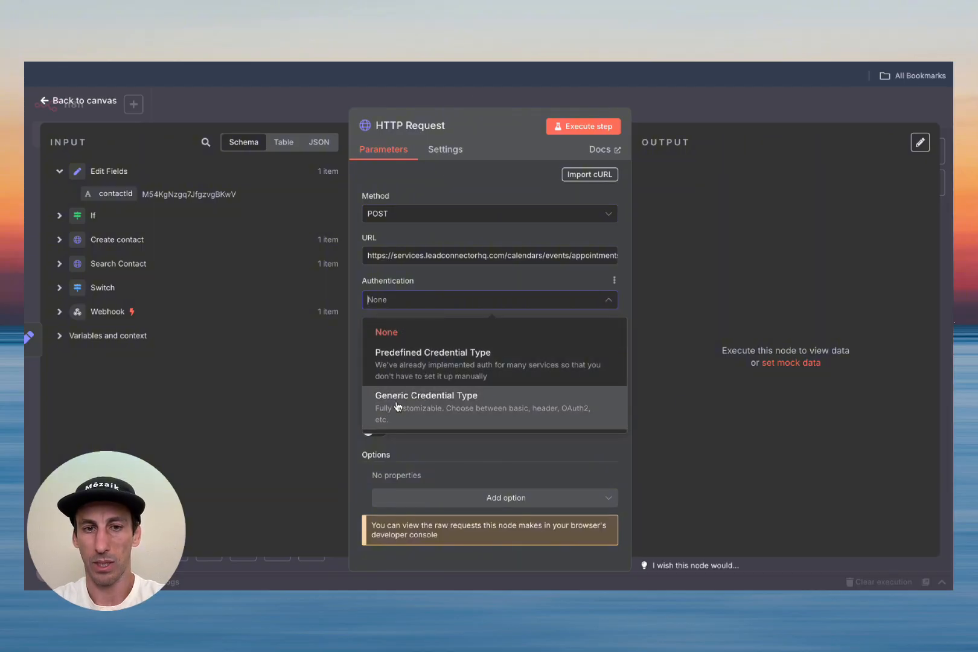
{"action": "left_click", "coordinate": [453, 409]}
{"action": "left_click", "coordinate": [430, 343]}
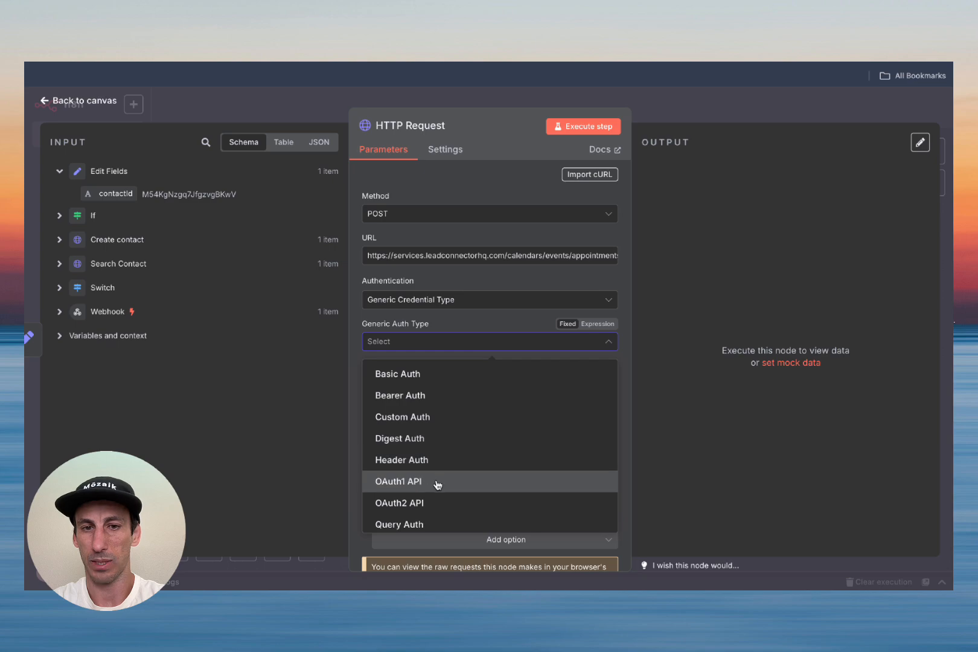
{"action": "left_click", "coordinate": [442, 461]}
{"action": "left_click", "coordinate": [446, 385]}
{"action": "left_click", "coordinate": [437, 405]}
Step: Send a Version header with value 2021-04-15, copied from the API docs
{"action": "scroll", "coordinate": [459, 417], "scroll_direction": "down", "scroll_amount": 2}
{"action": "left_click", "coordinate": [375, 388]}
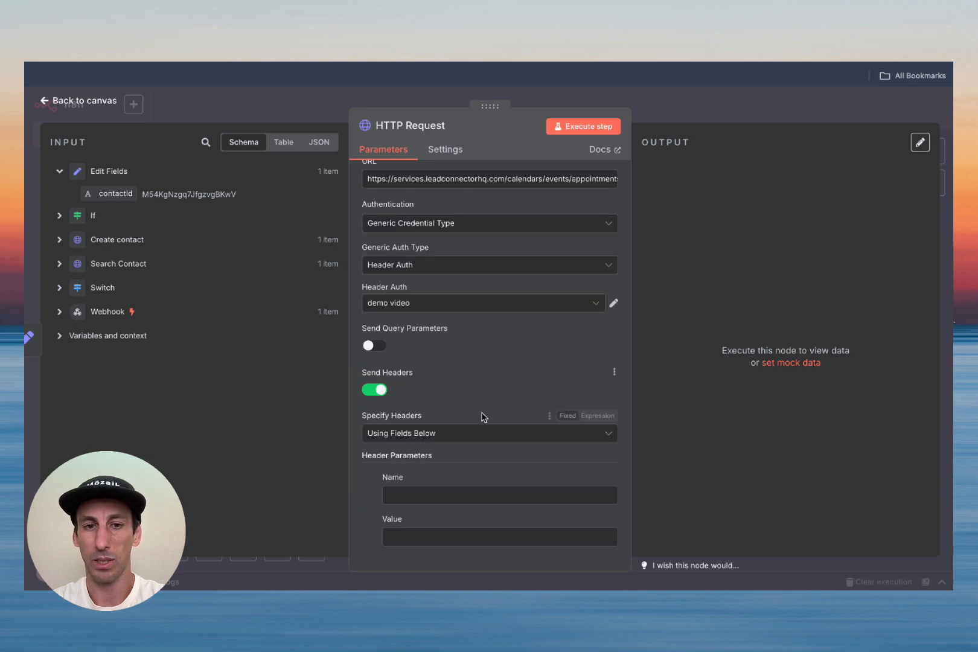
{"action": "scroll", "coordinate": [477, 410], "scroll_direction": "down", "scroll_amount": 3}
{"action": "left_click", "coordinate": [445, 321]}
{"action": "type", "text": "Version"}
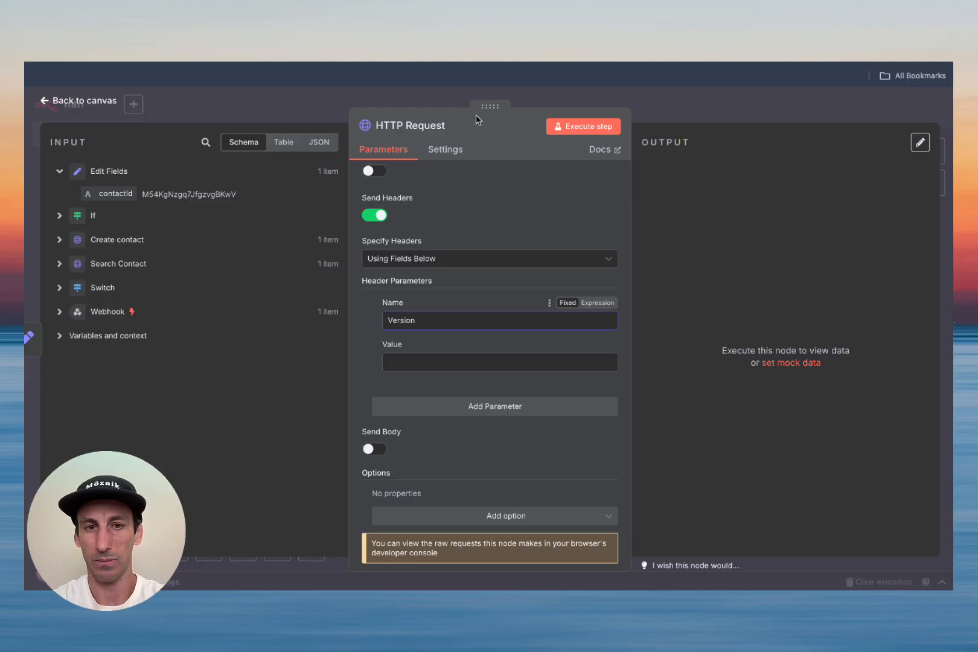
{"action": "left_click", "coordinate": [472, 27]}
{"action": "scroll", "coordinate": [401, 381], "scroll_direction": "down", "scroll_amount": 6}
{"action": "triple_click", "coordinate": [331, 192]}
{"action": "key", "text": "ctrl+c"}
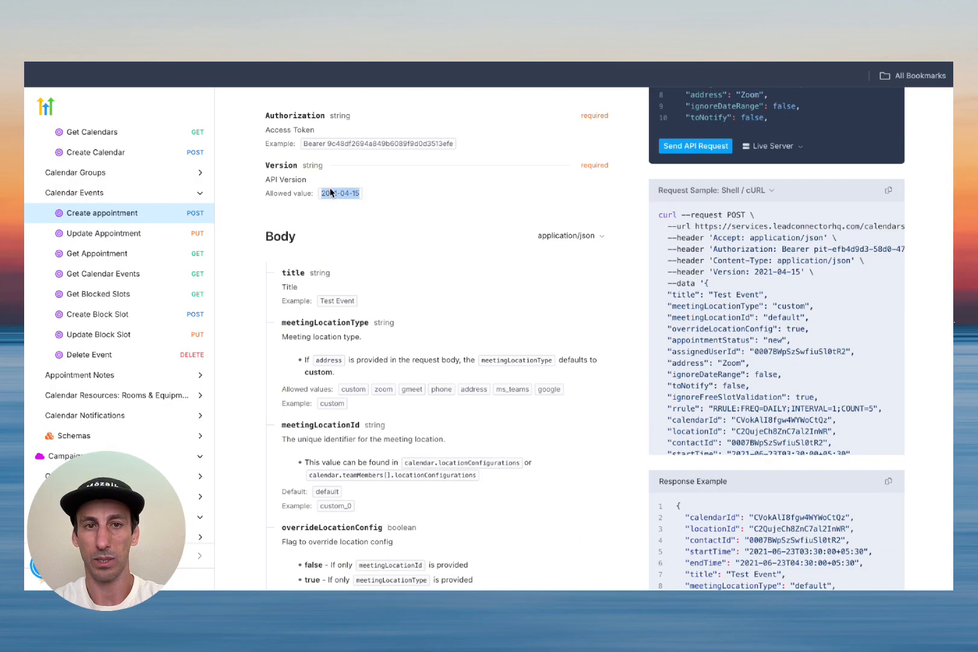
{"action": "left_click", "coordinate": [483, 28]}
{"action": "left_click", "coordinate": [439, 358]}
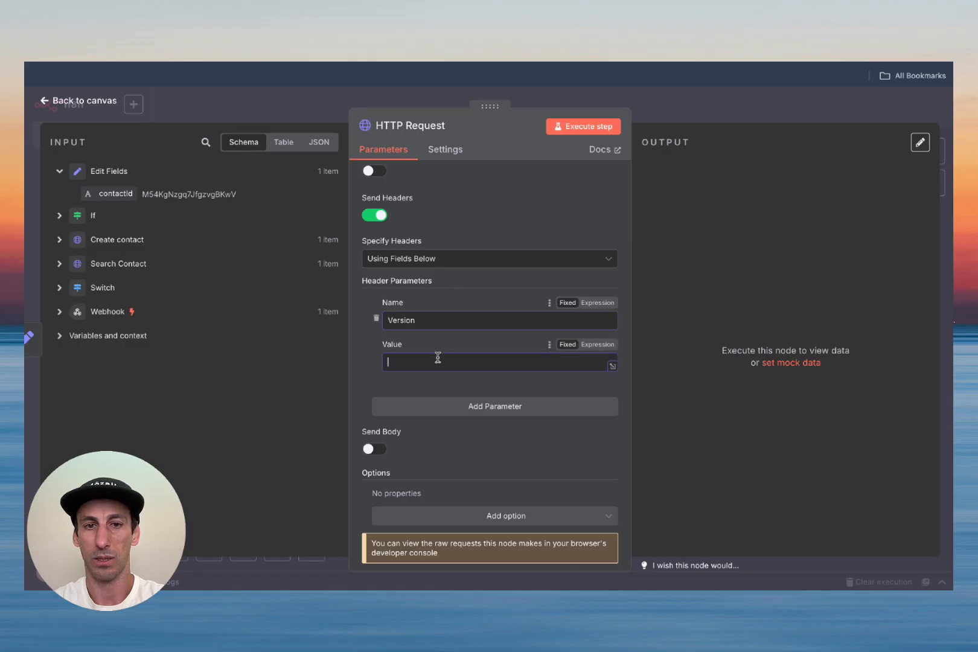
{"action": "key", "text": "ctrl+v"}
Step: Check the docs for body fields and turn on Send Body
{"action": "scroll", "coordinate": [498, 268], "scroll_direction": "up", "scroll_amount": 3}
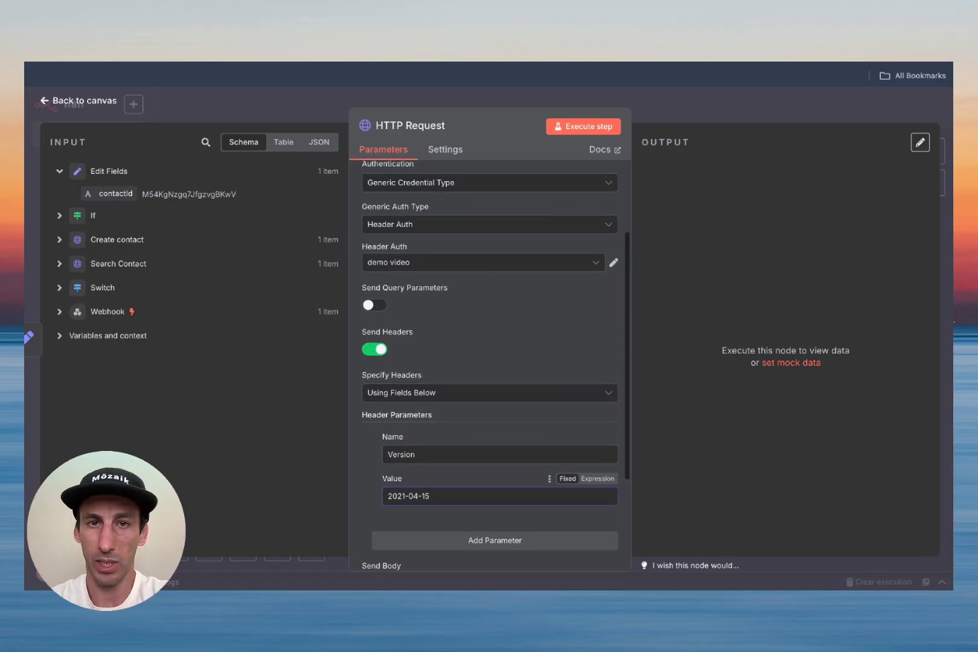
{"action": "left_click", "coordinate": [417, 28]}
{"action": "scroll", "coordinate": [453, 261], "scroll_direction": "up", "scroll_amount": 2}
{"action": "scroll", "coordinate": [454, 260], "scroll_direction": "down", "scroll_amount": 3}
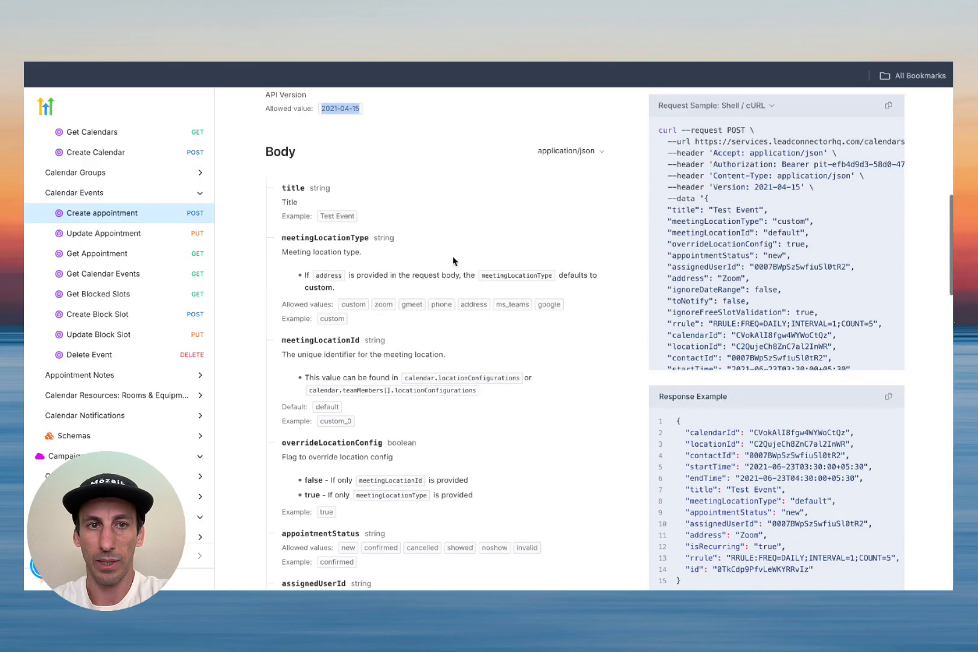
{"action": "scroll", "coordinate": [453, 261], "scroll_direction": "down", "scroll_amount": 15}
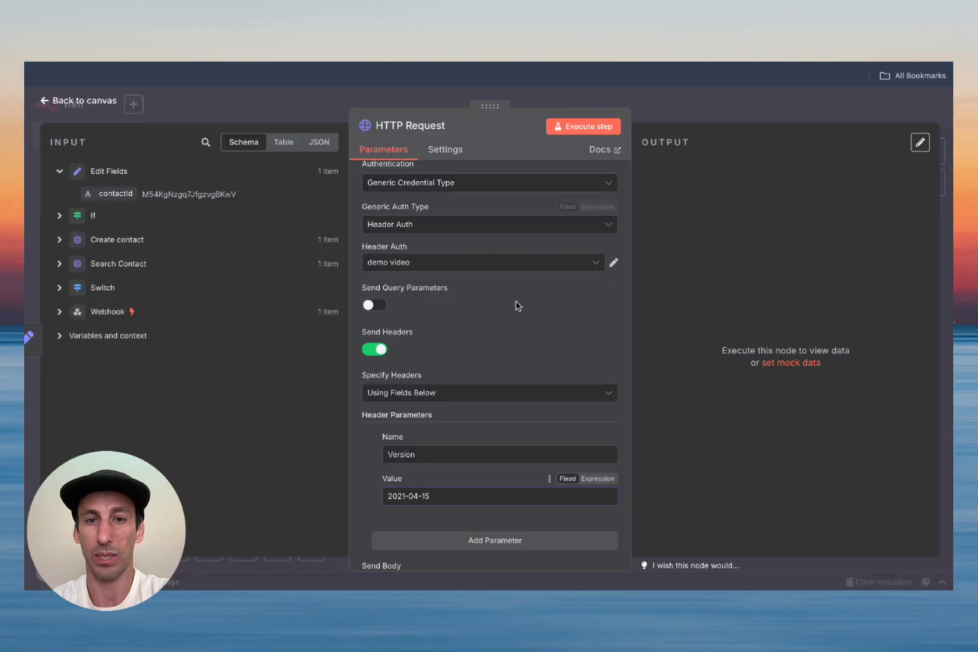
{"action": "scroll", "coordinate": [512, 230], "scroll_direction": "down", "scroll_amount": 3}
{"action": "left_click", "coordinate": [374, 434]}
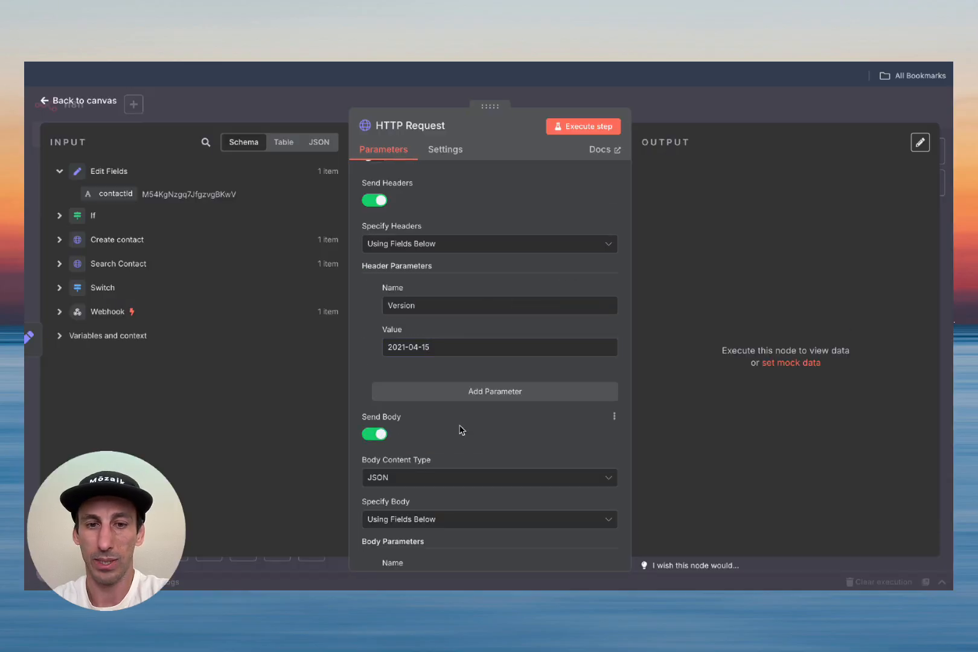
{"action": "scroll", "coordinate": [461, 430], "scroll_direction": "down", "scroll_amount": 3}
Step: Set Specify Body to Using JSON as an expression and open the larger editor
{"action": "left_click", "coordinate": [437, 285]}
{"action": "left_click", "coordinate": [426, 343]}
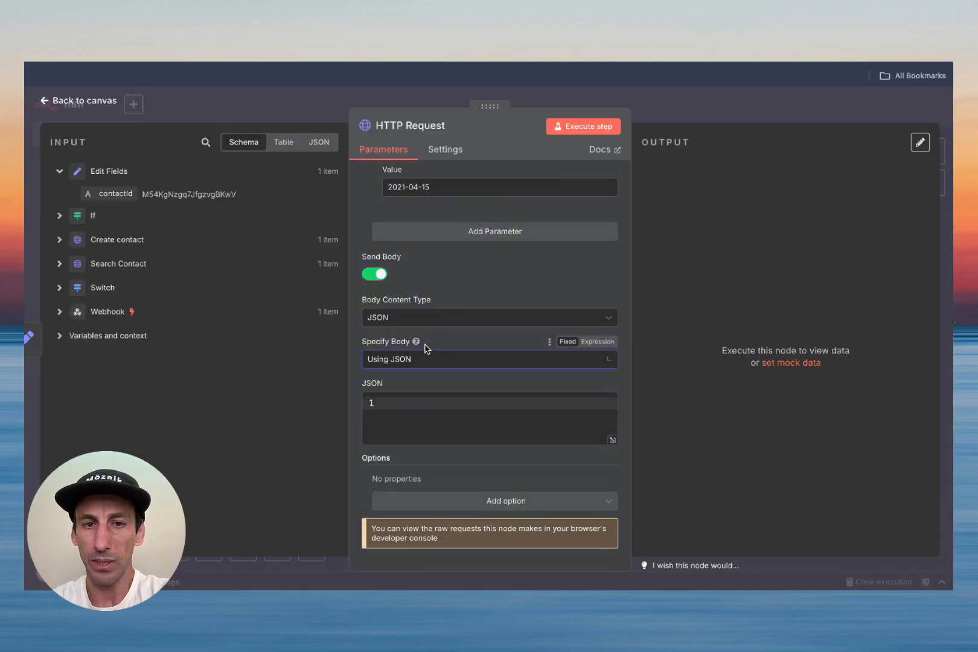
{"action": "left_click", "coordinate": [599, 342]}
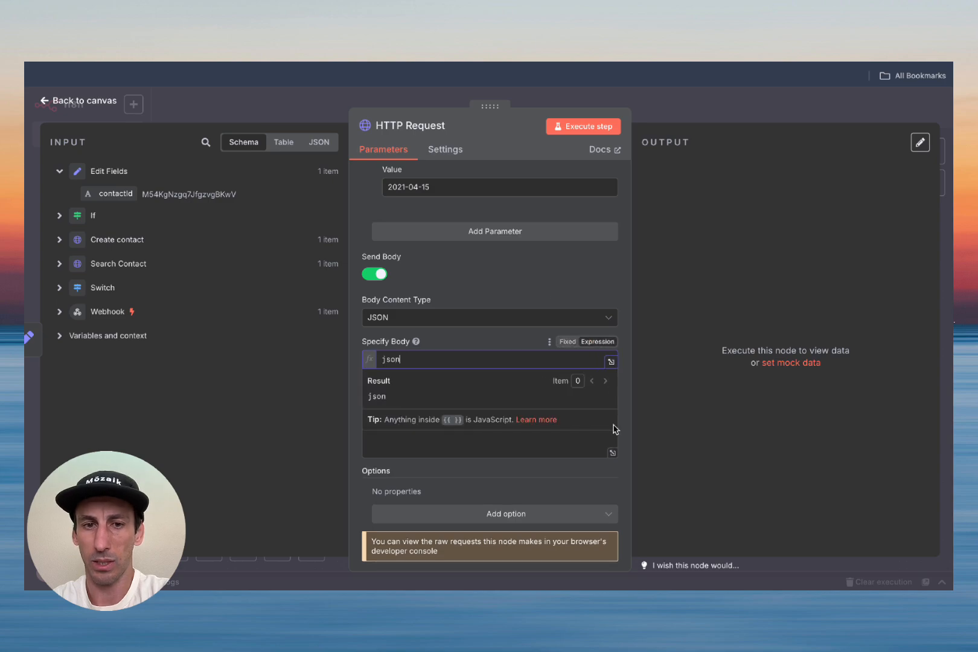
{"action": "left_click", "coordinate": [613, 453]}
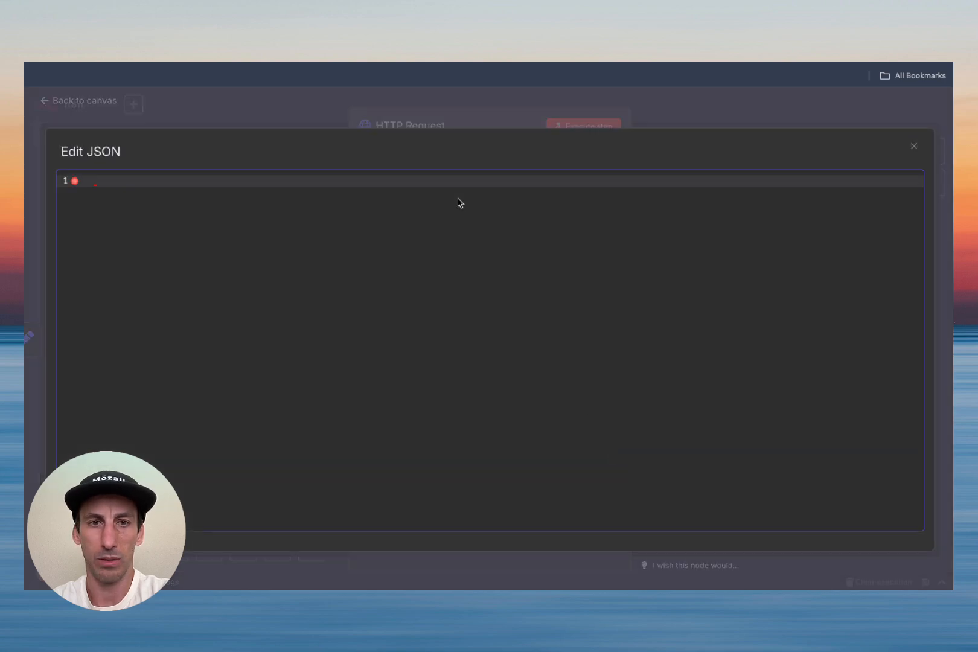
Step: Type a JSON object with empty locationId, calendarId and contactId keys
{"action": "type", "text": "{"}
{"action": "key", "text": "Return"}
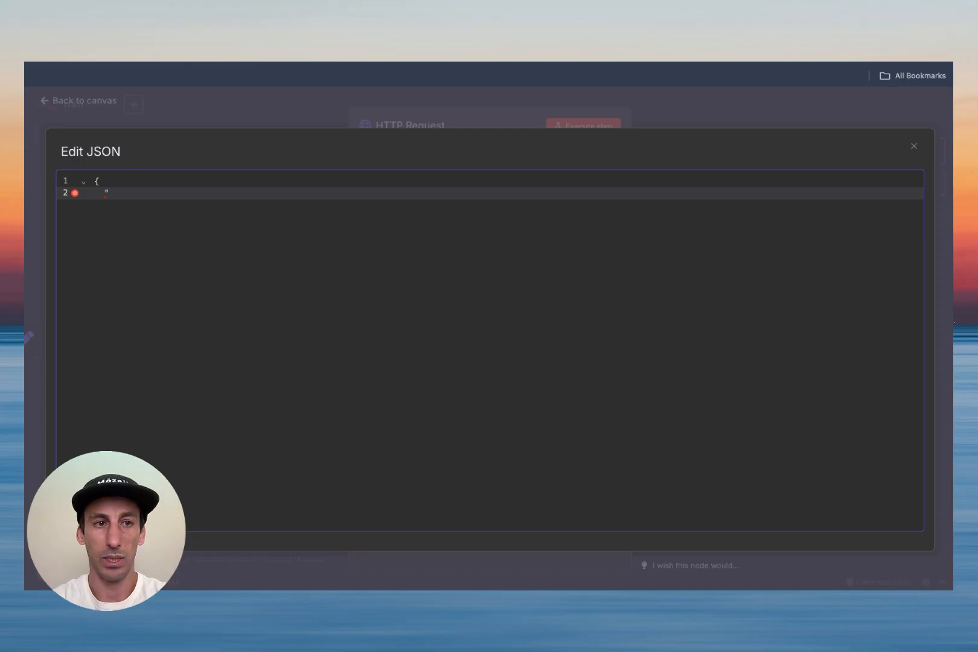
{"action": "type", "text": "\"locationId\""}
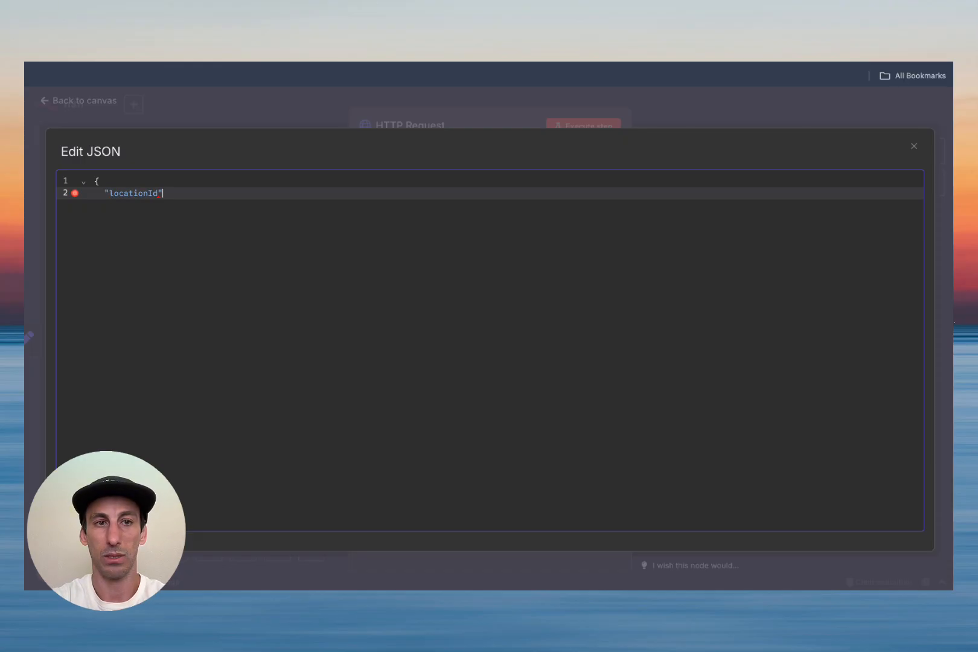
{"action": "type", "text": ": \"\""}
{"action": "key", "text": "Return"}
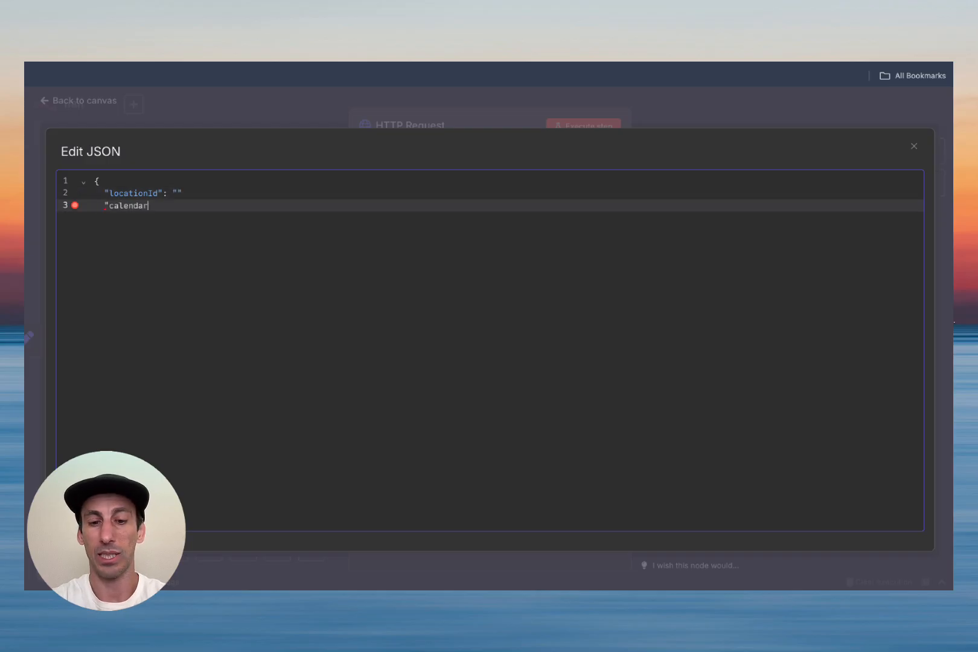
{"action": "type", "text": "\"calendarId\" :"}
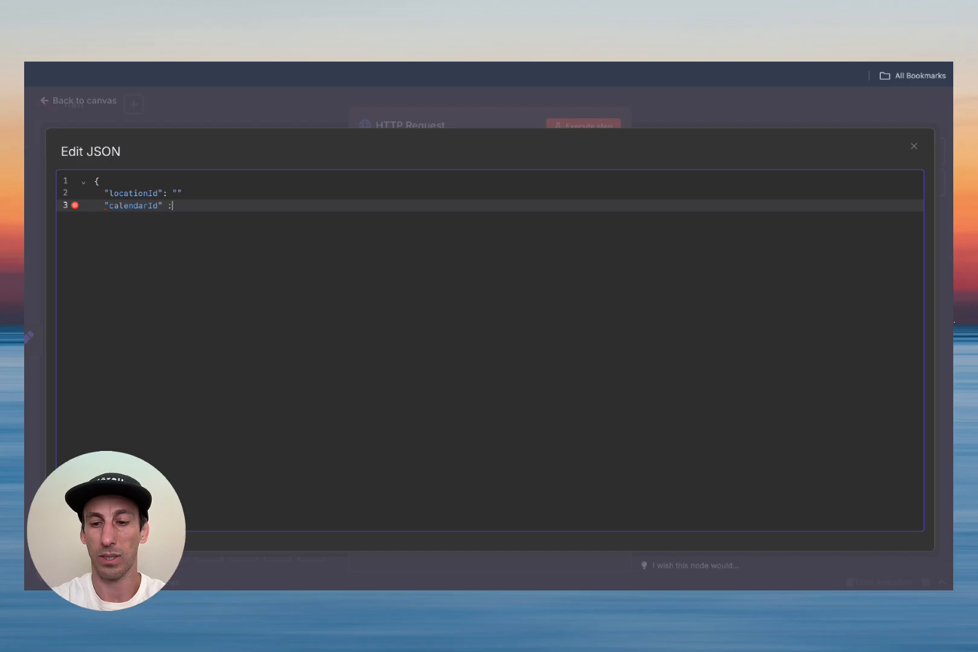
{"action": "key", "text": "BackSpace"}
{"action": "key", "text": "BackSpace"}
{"action": "key", "text": "BackSpace"}
{"action": "key", "text": "BackSpace"}
{"action": "type", "text": ": \"\""}
{"action": "key", "text": "Return"}
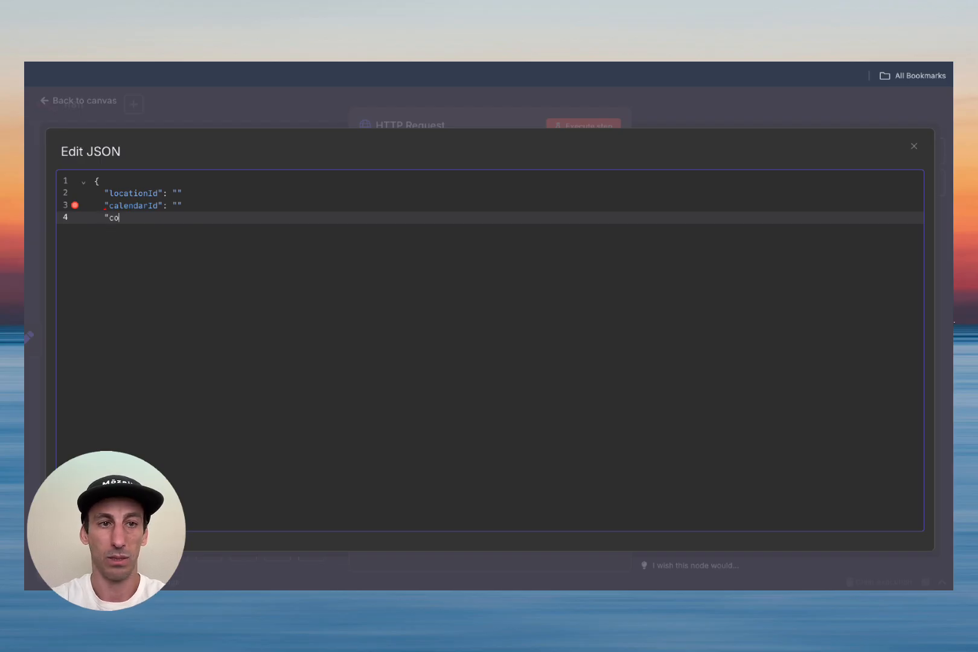
{"action": "type", "text": "\"contactId\""}
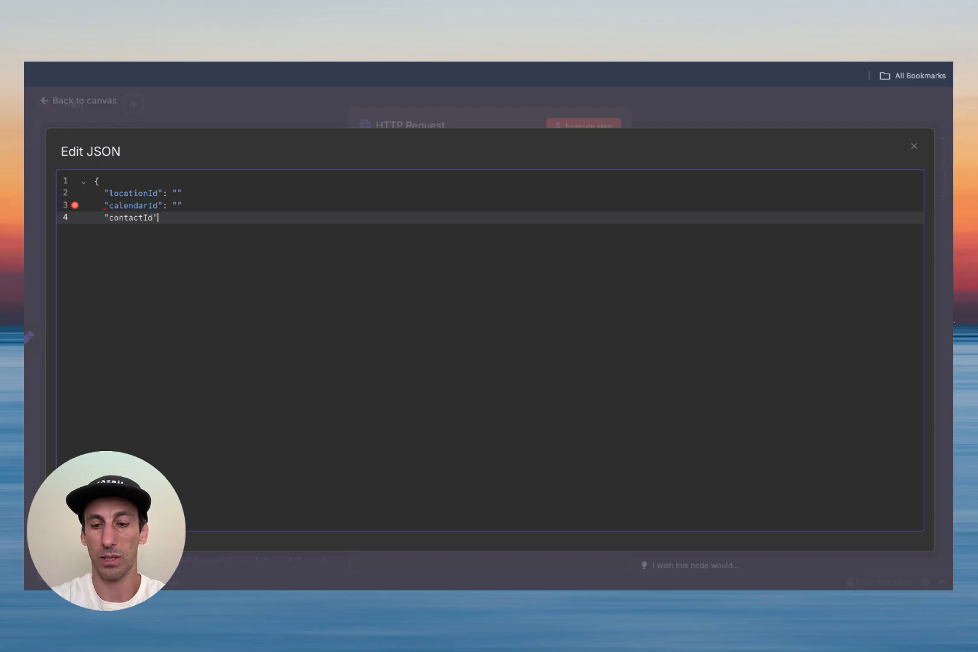
{"action": "type", "text": ": \""}
{"action": "key", "text": "Return"}
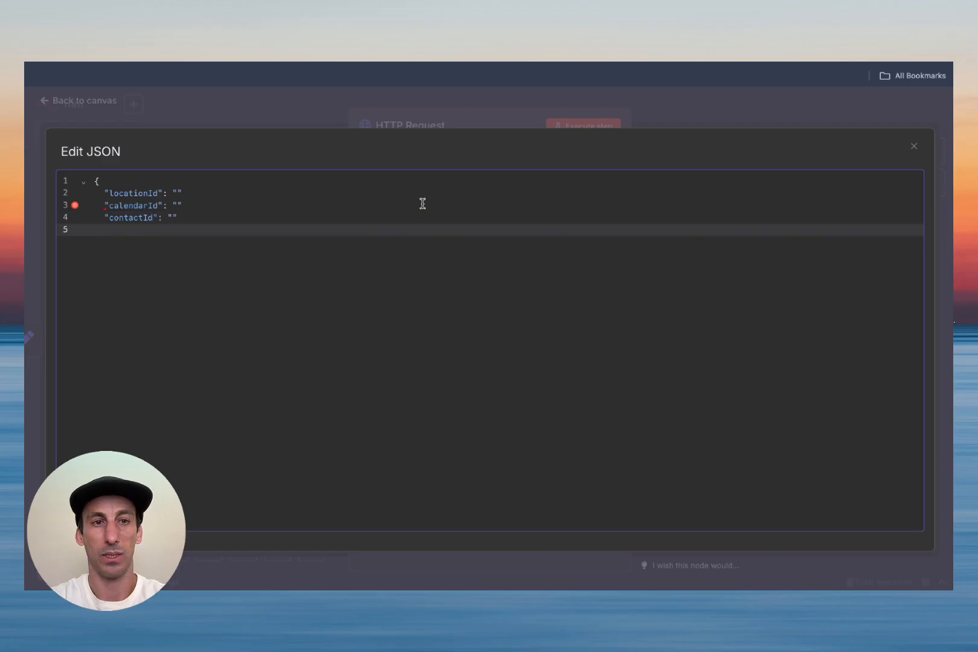
Step: Add the missing comma and a startTime key copied from the API docs
{"action": "left_click", "coordinate": [399, 203]}
{"action": "left_click", "coordinate": [393, 193]}
{"action": "left_click", "coordinate": [345, 209]}
{"action": "left_click", "coordinate": [311, 224]}
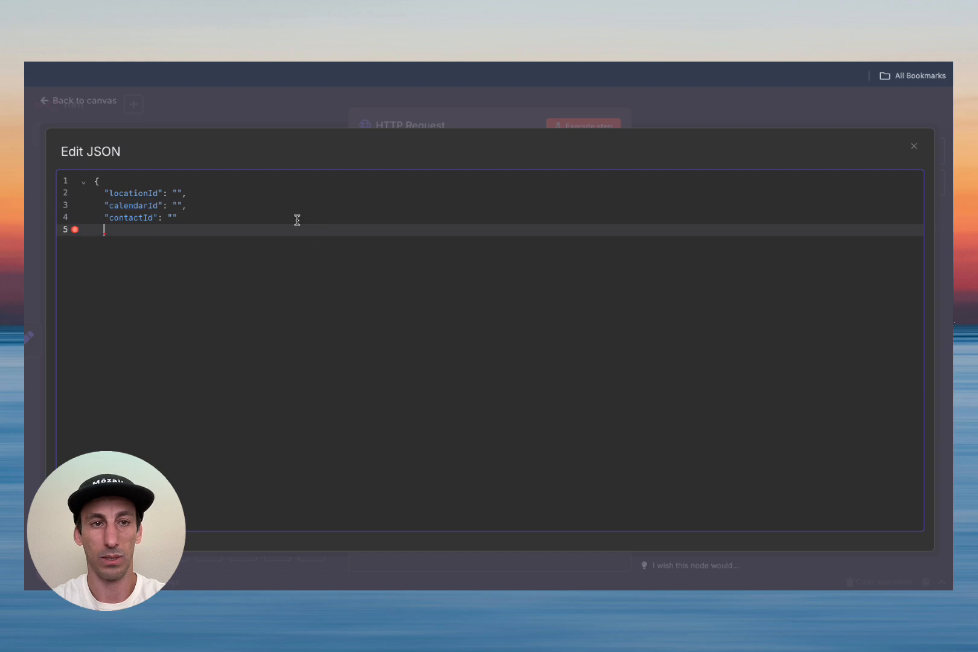
{"action": "left_click", "coordinate": [225, 219]}
{"action": "type", "text": ","}
{"action": "key", "text": "Return"}
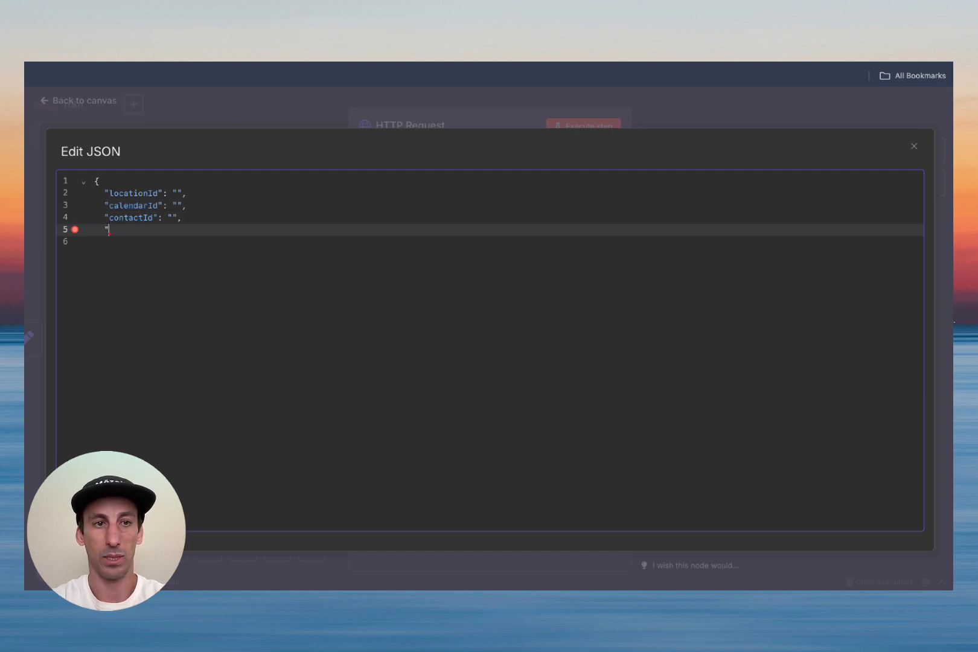
{"action": "key", "text": "ctrl+Tab"}
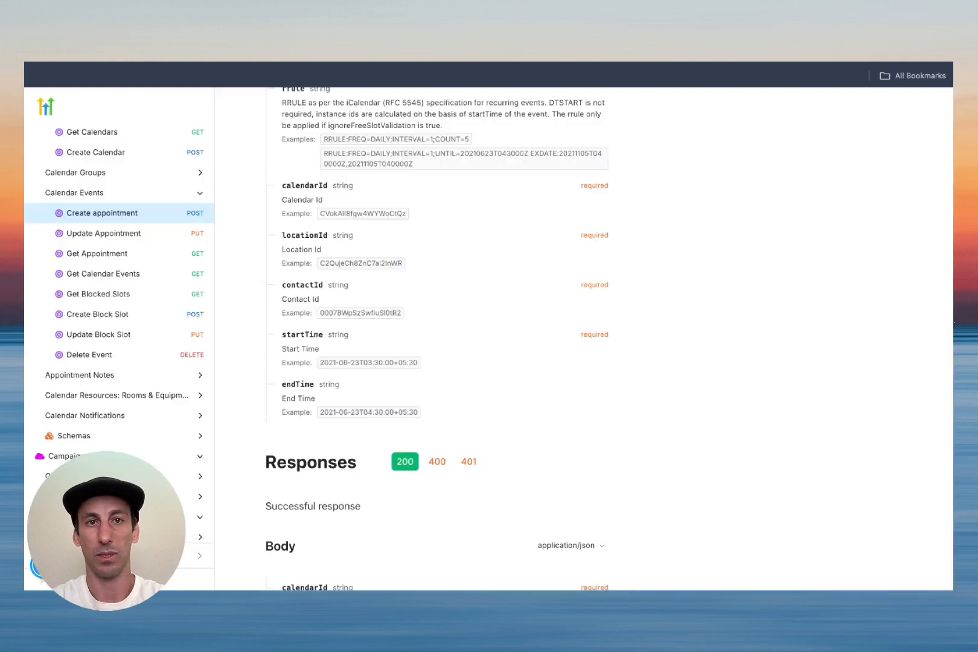
{"action": "double_click", "coordinate": [309, 336]}
{"action": "key", "text": "ctrl+c"}
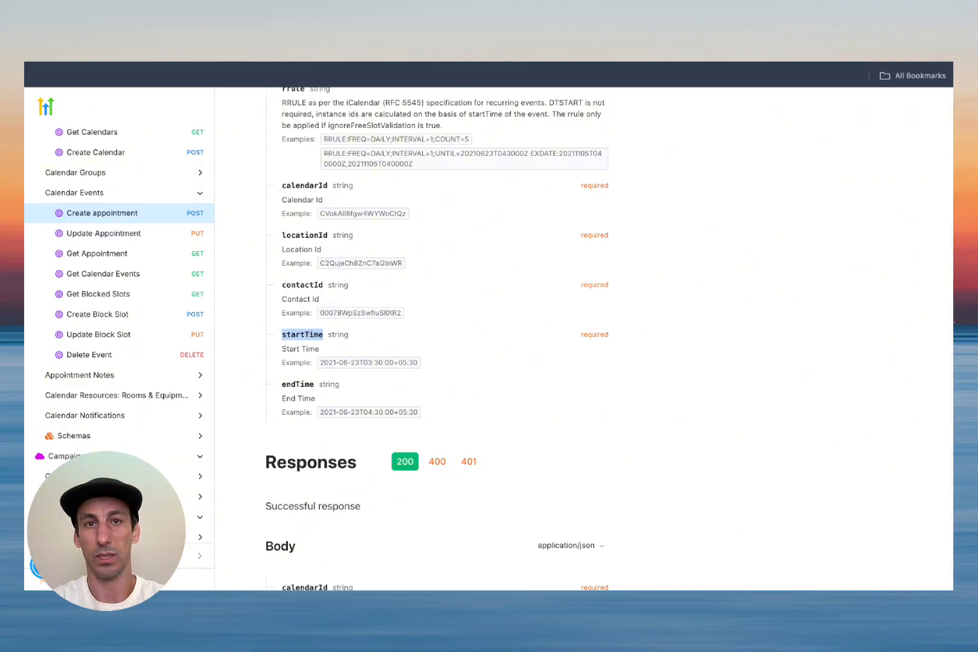
{"action": "key", "text": "ctrl+shift+Tab"}
{"action": "key", "text": "ctrl+v"}
{"action": "type", "text": "\":"}
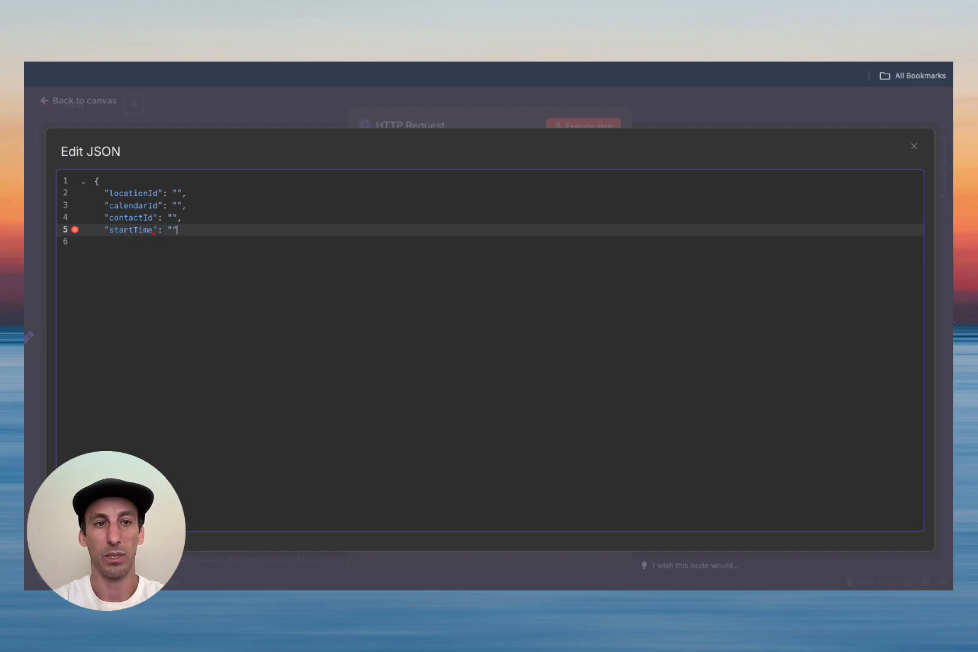
{"action": "key", "text": "Return"}
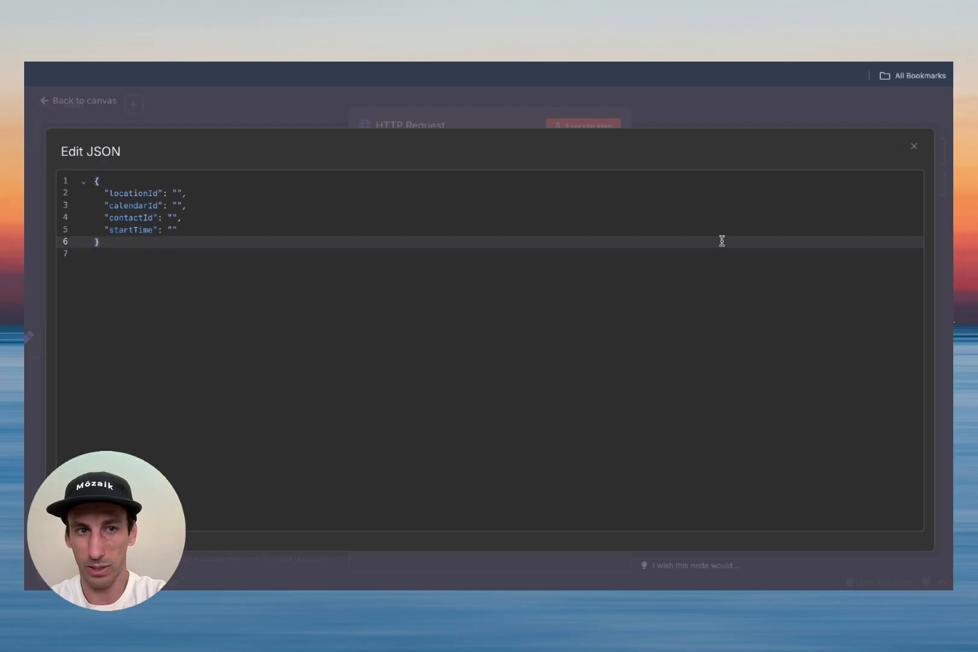
Step: Copy the Location ID from HighLevel's business profile into the locationId value
{"action": "left_click", "coordinate": [914, 146]}
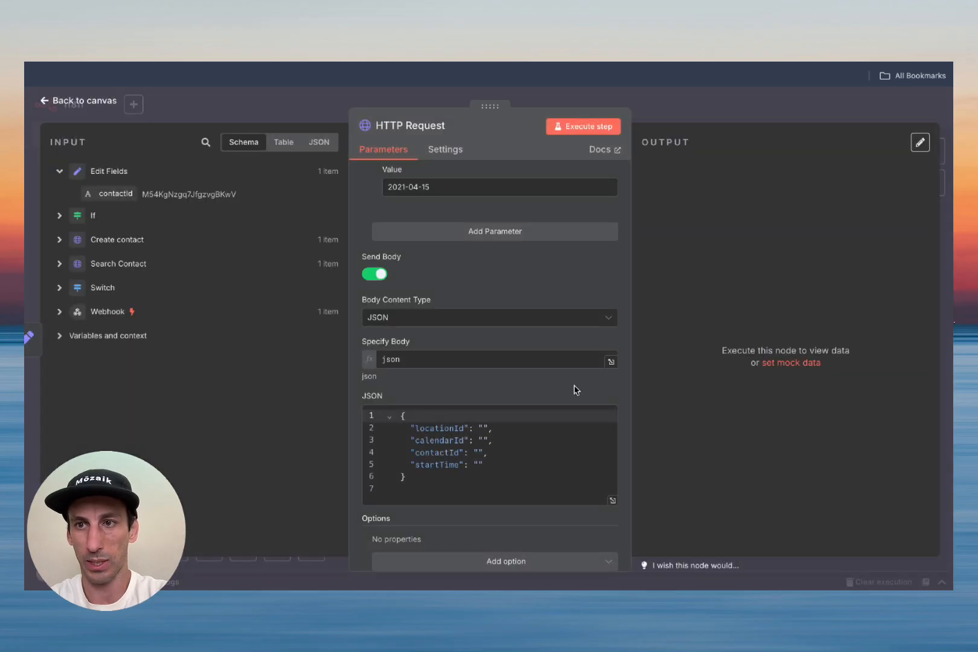
{"action": "left_click", "coordinate": [584, 397]}
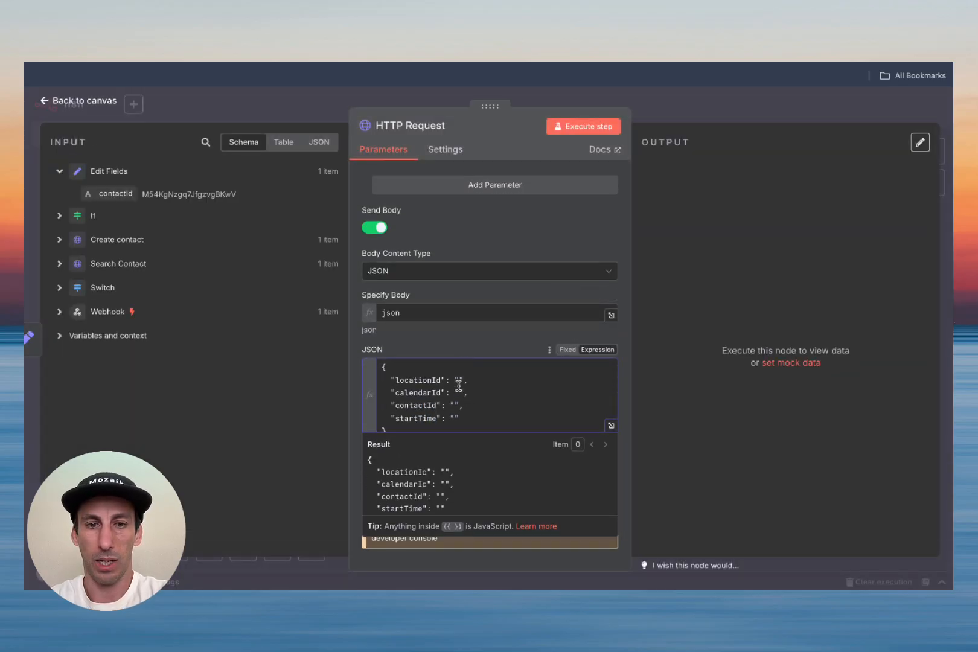
{"action": "left_click", "coordinate": [212, 74]}
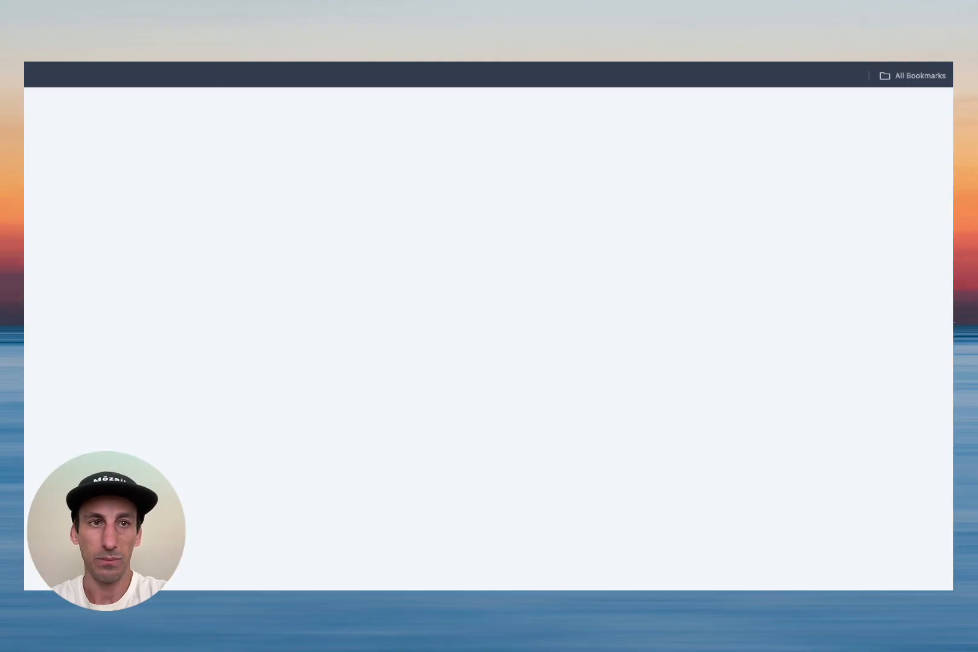
{"action": "left_click", "coordinate": [84, 573]}
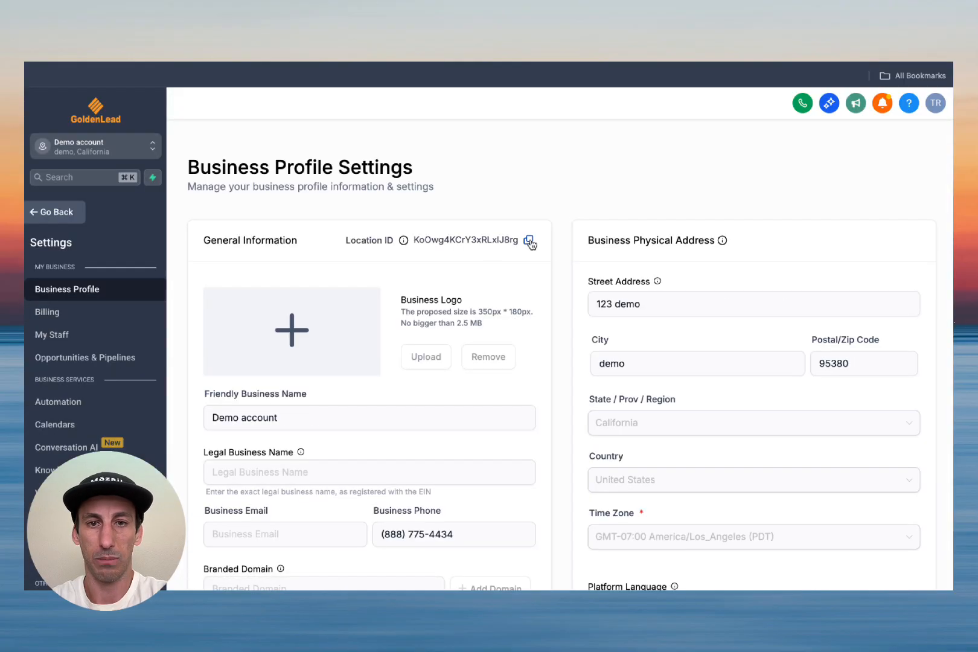
{"action": "left_click", "coordinate": [529, 240]}
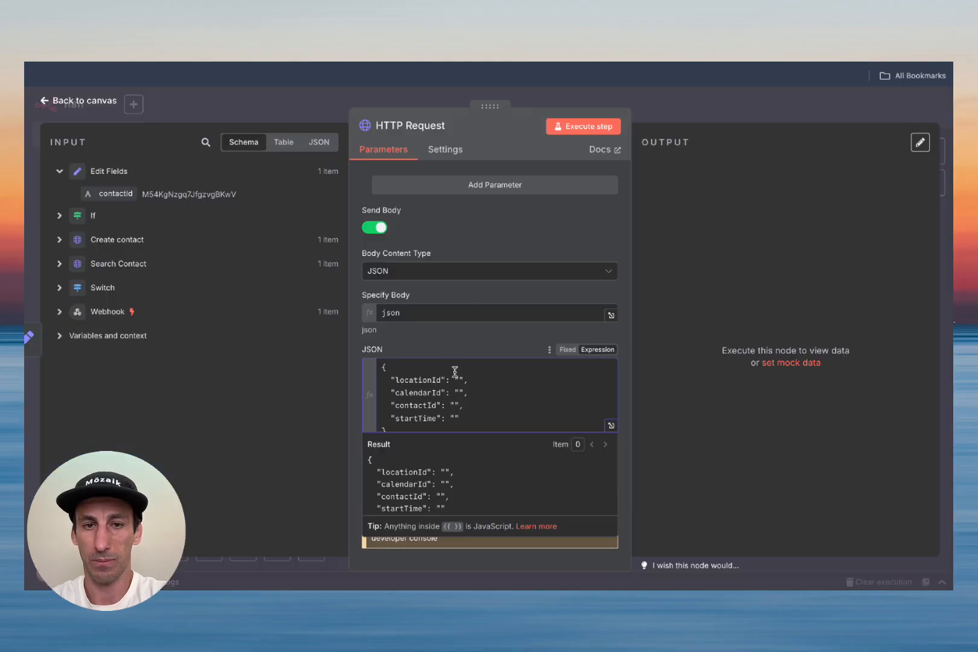
{"action": "left_click", "coordinate": [459, 379]}
{"action": "key", "text": "super+v"}
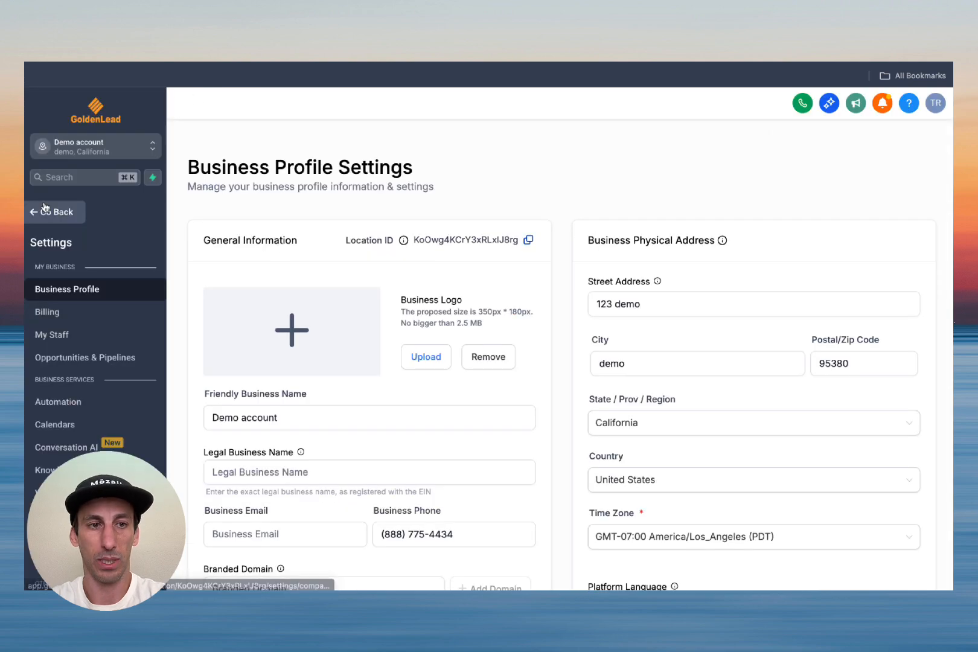
Step: Copy the calendar ID from HighLevel's Calendar Settings into the calendarId value
{"action": "left_click", "coordinate": [44, 215]}
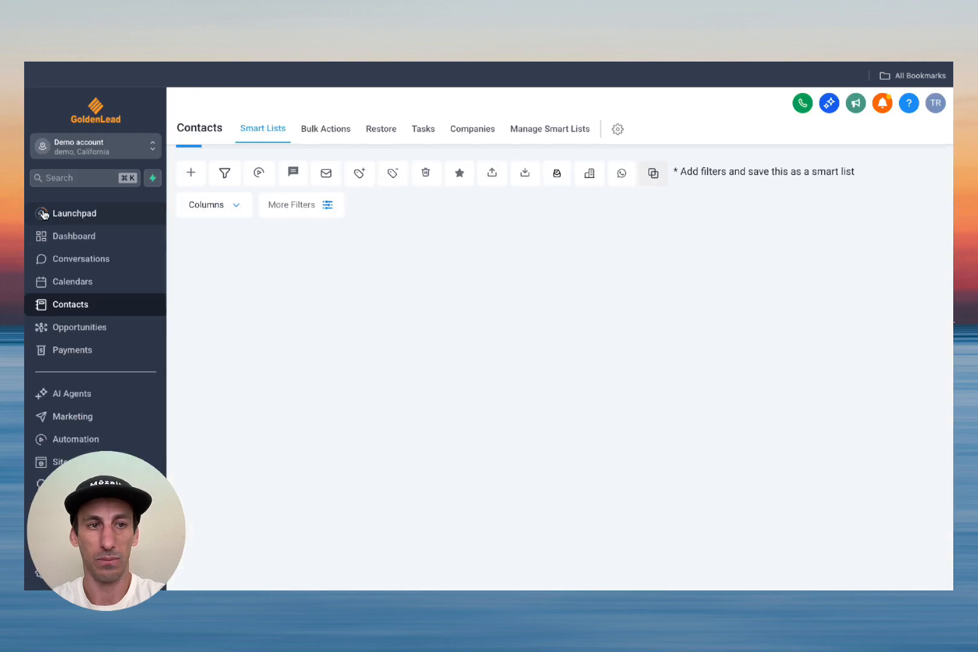
{"action": "left_click", "coordinate": [73, 282]}
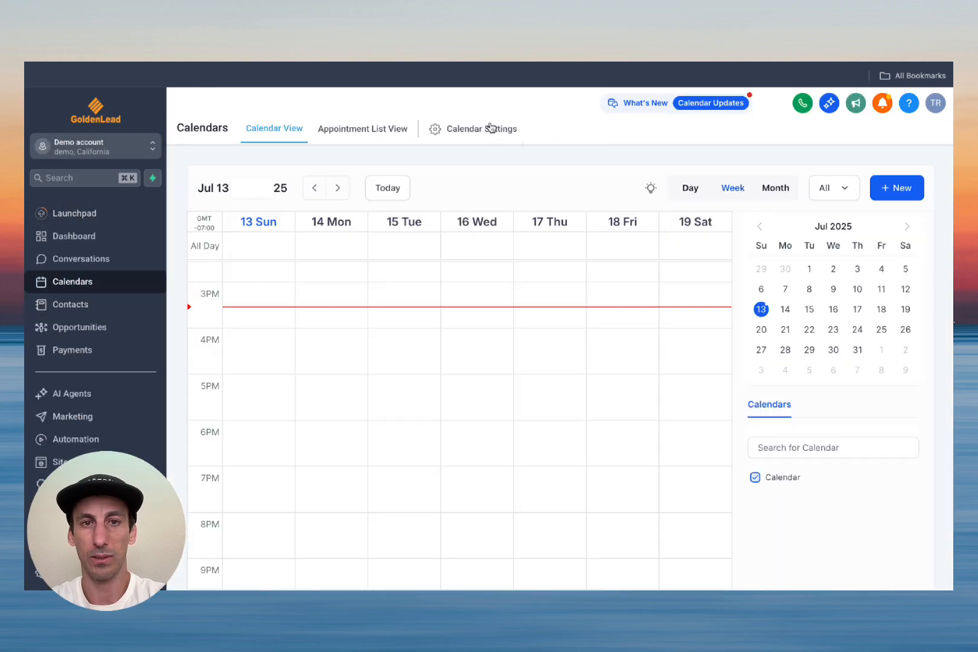
{"action": "left_click", "coordinate": [492, 128]}
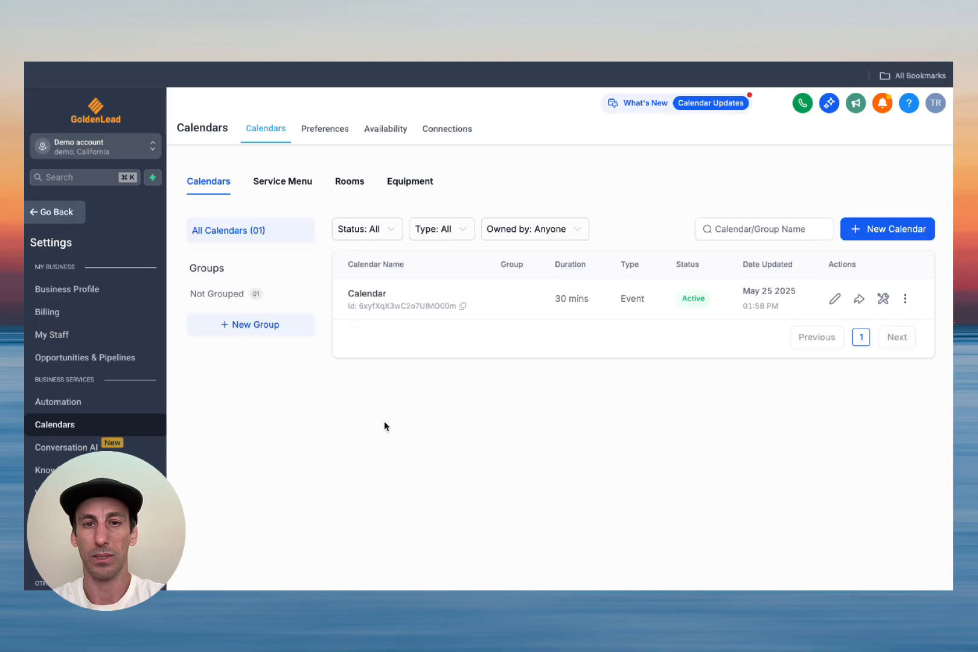
{"action": "double_click", "coordinate": [463, 306]}
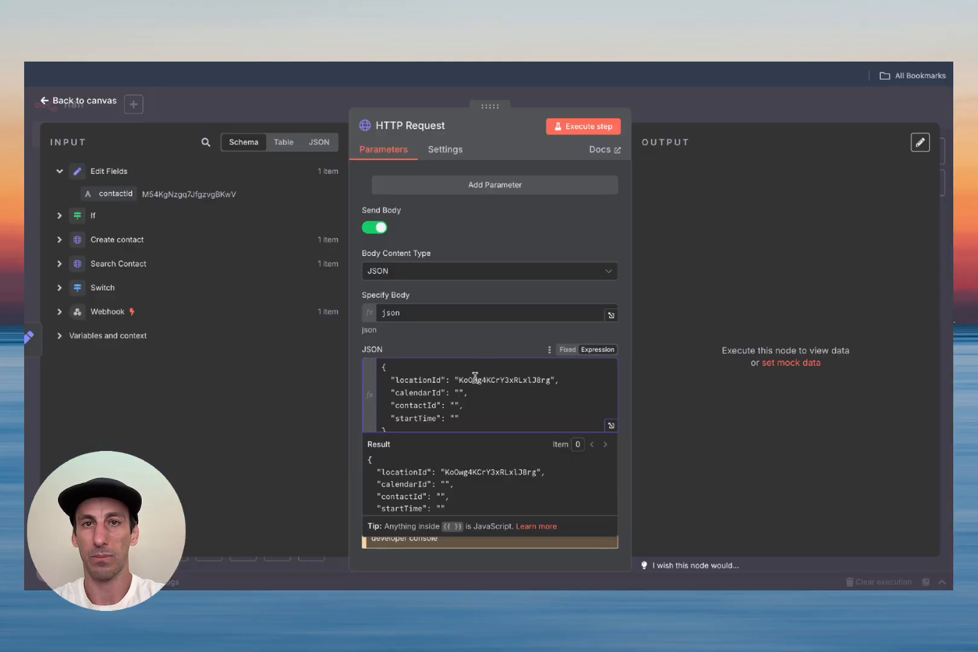
{"action": "left_click", "coordinate": [462, 393]}
{"action": "key", "text": "ctrl+v"}
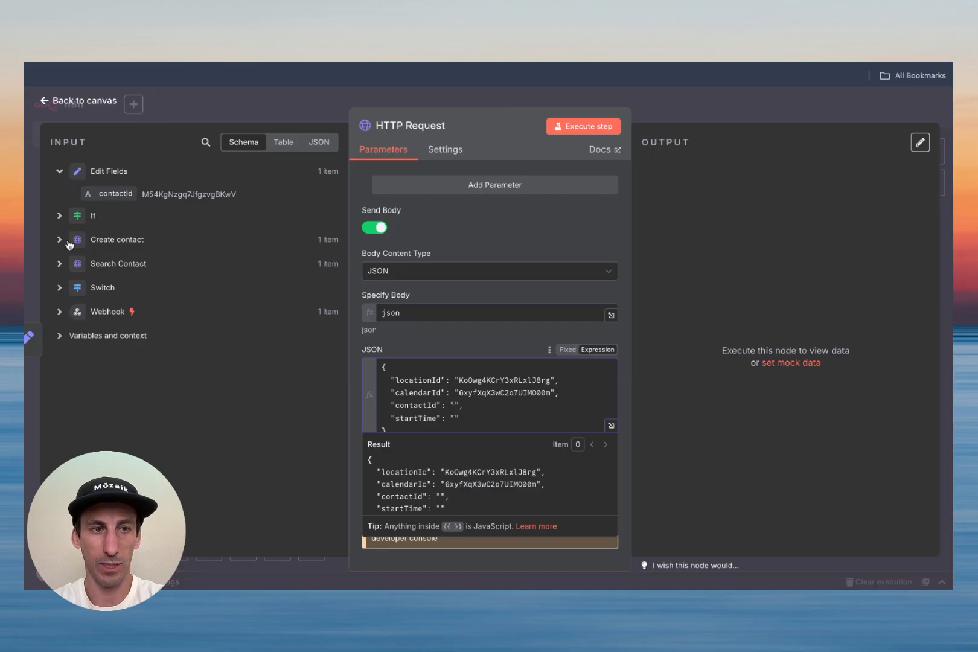
Step: Map contactId from Edit Fields and startTime from the Webhook's bookingTime into the appointment body
{"action": "left_click_drag", "start_coordinate": [119, 195], "coordinate": [456, 408]}
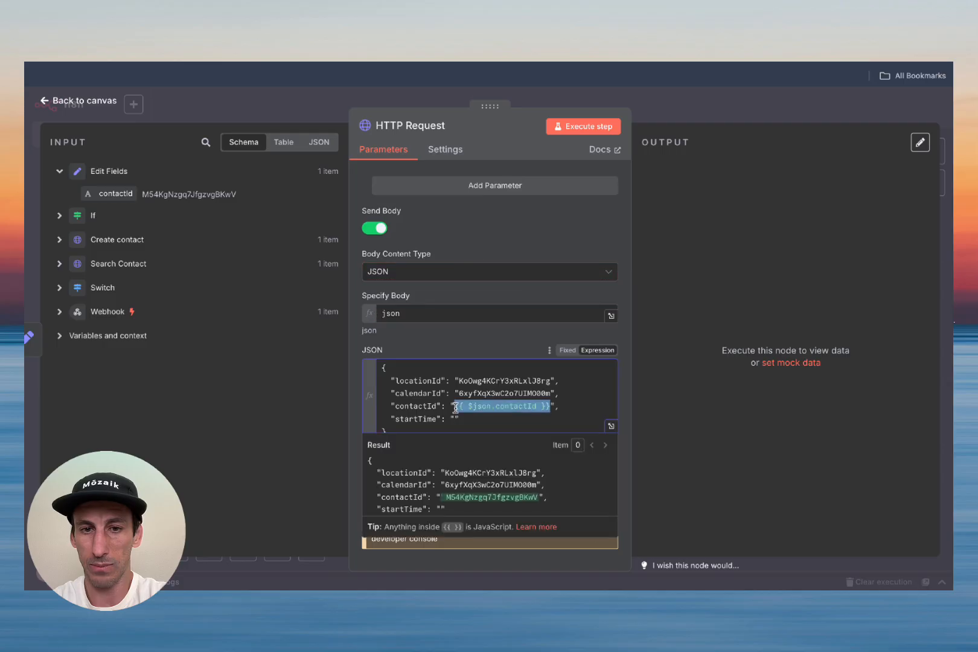
{"action": "left_click", "coordinate": [456, 419]}
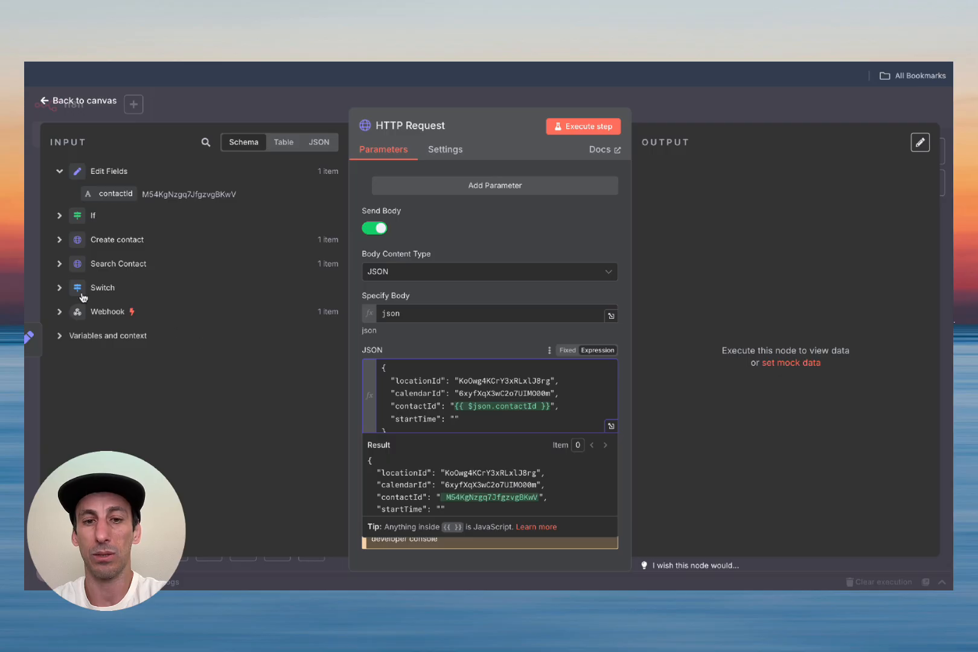
{"action": "left_click", "coordinate": [60, 313]}
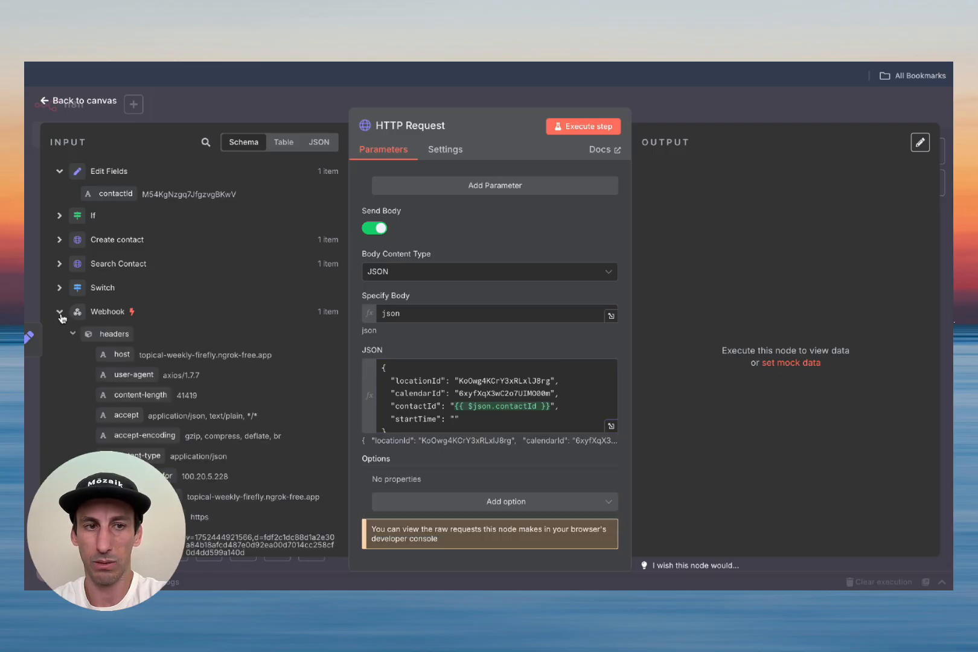
{"action": "left_click", "coordinate": [205, 143]}
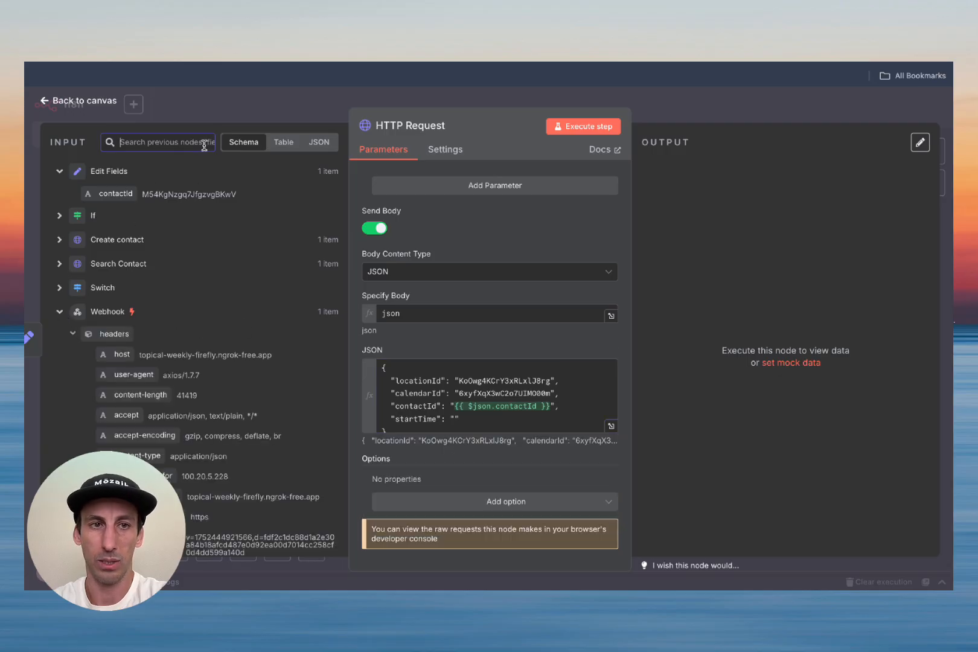
{"action": "type", "text": "bookingTime"}
{"action": "scroll", "coordinate": [242, 275], "scroll_direction": "down", "scroll_amount": 1}
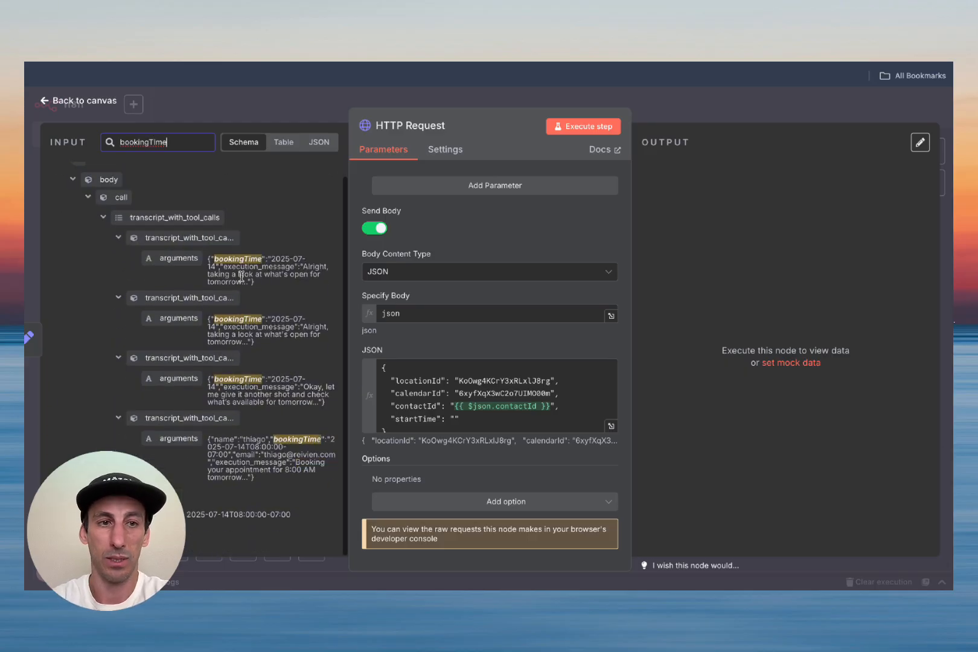
{"action": "left_click_drag", "start_coordinate": [169, 514], "coordinate": [465, 423]}
{"action": "left_click", "coordinate": [519, 253]}
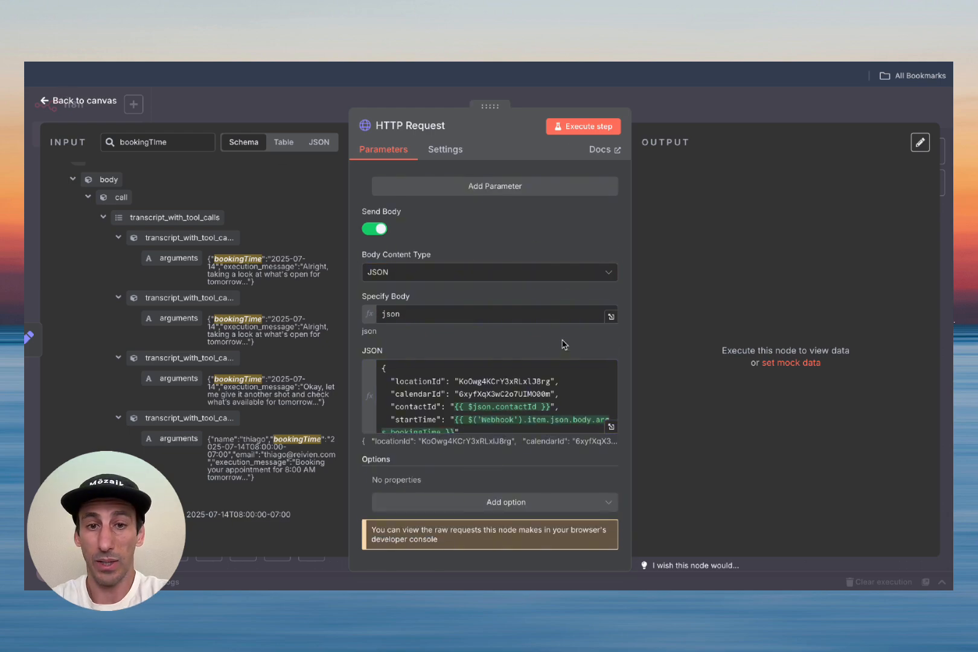
Step: Check the completed JSON body in the full expression editor
{"action": "scroll", "coordinate": [562, 344], "scroll_direction": "up", "scroll_amount": 8}
{"action": "scroll", "coordinate": [544, 354], "scroll_direction": "down", "scroll_amount": 8}
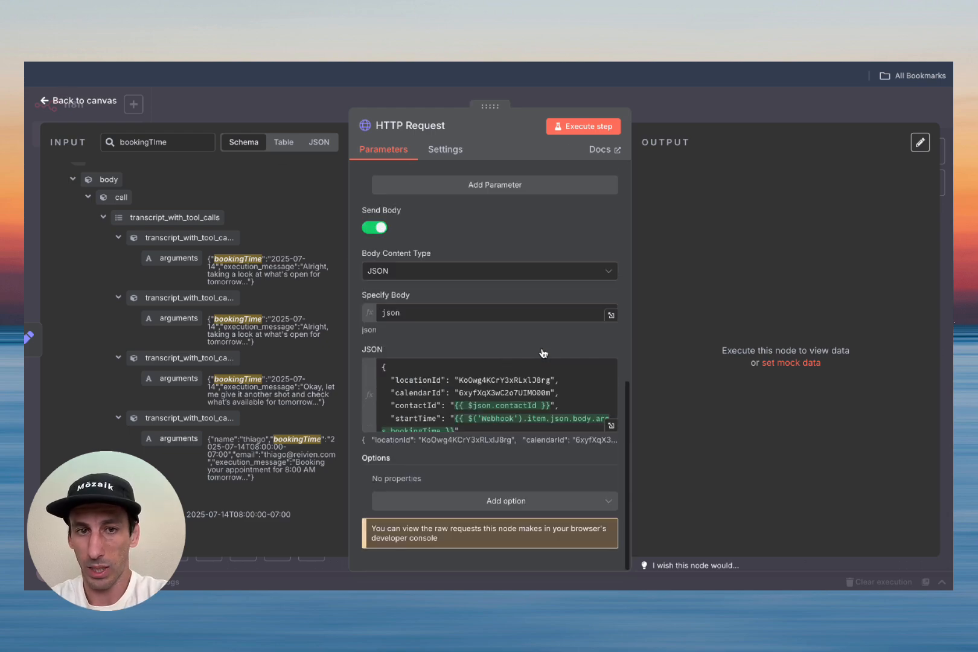
{"action": "left_click", "coordinate": [611, 426]}
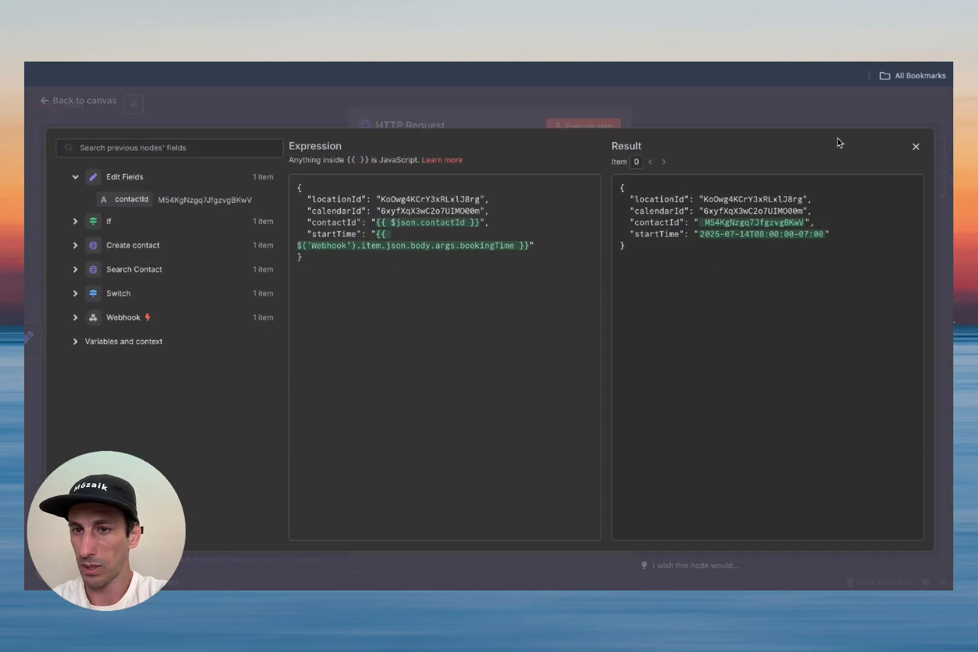
{"action": "left_click", "coordinate": [917, 147]}
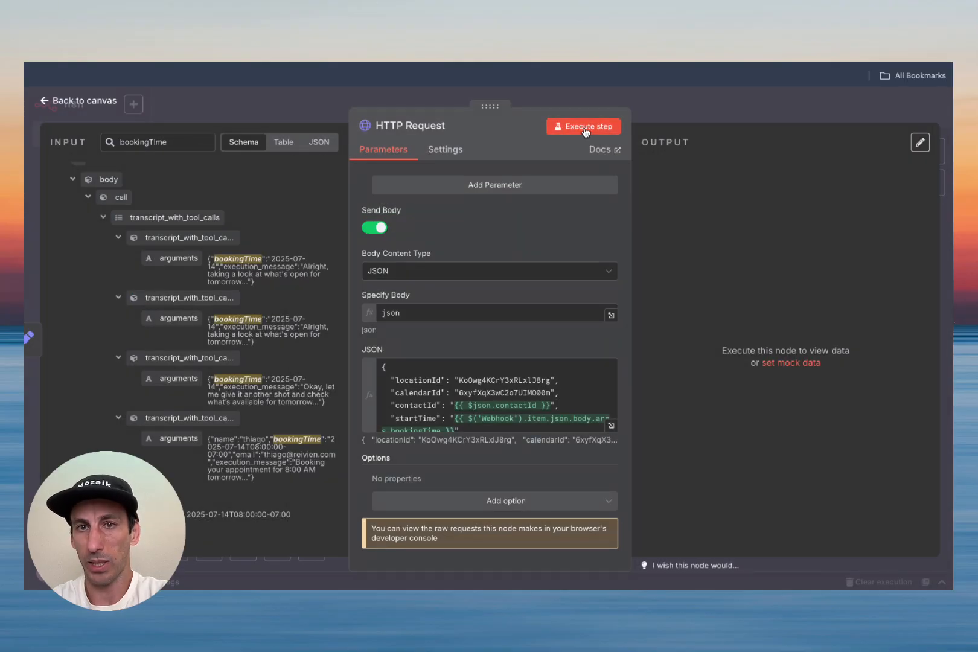
Step: Show HighLevel's Calendars appointment list view
{"action": "left_click", "coordinate": [289, 33]}
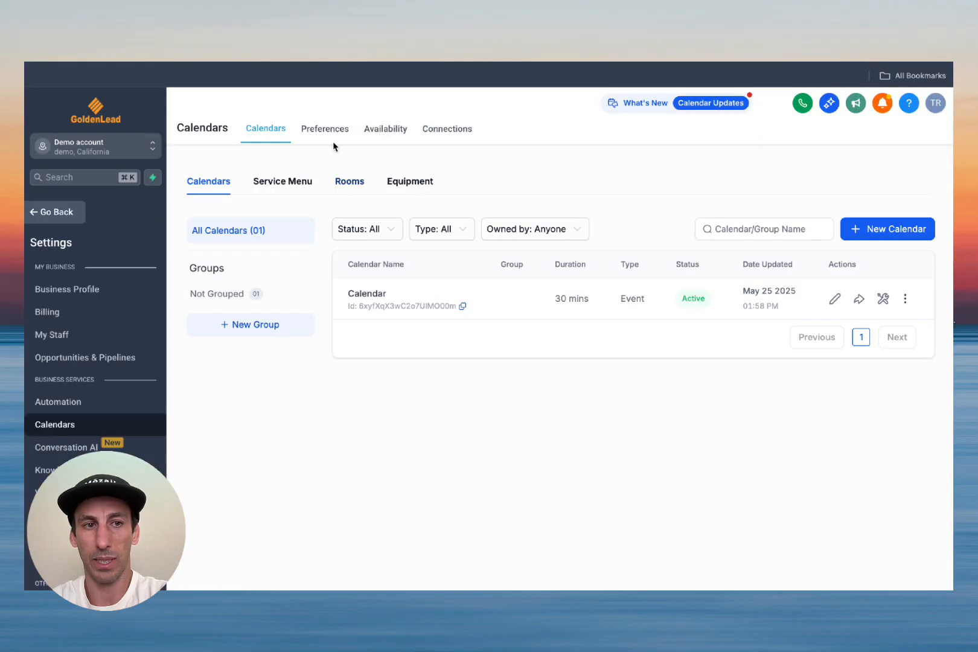
{"action": "left_click", "coordinate": [68, 219]}
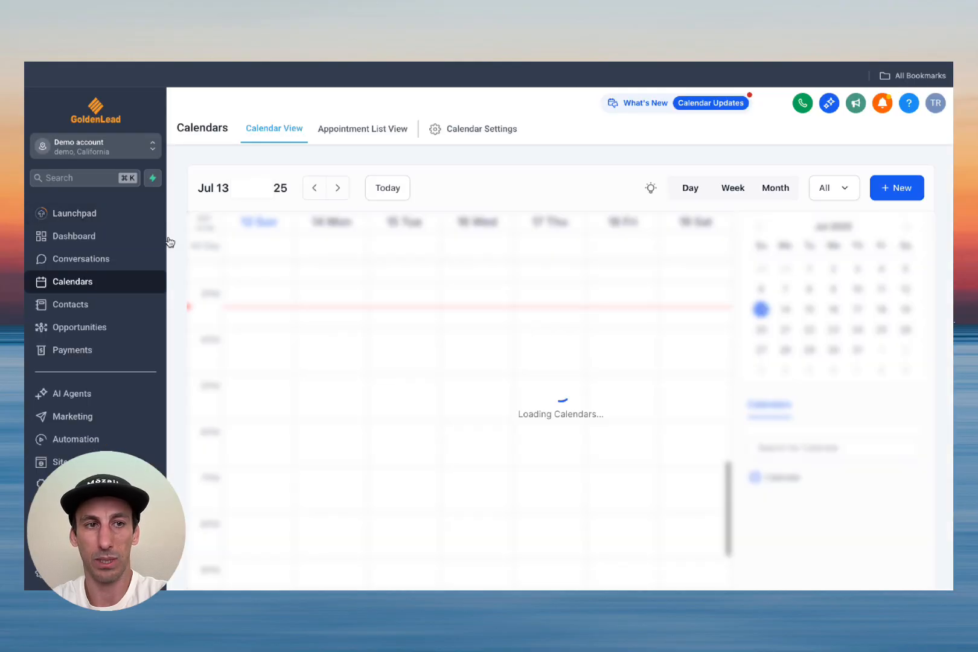
{"action": "left_click", "coordinate": [351, 138]}
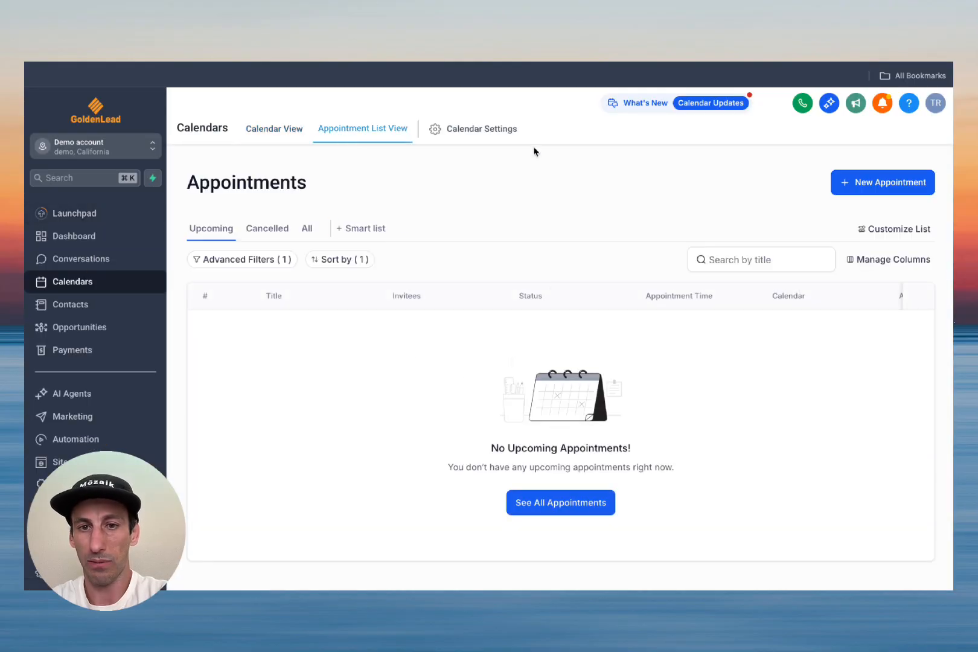
Step: Execute the n8n booking request, then toggle HighLevel's views to refresh the appointment list
{"action": "left_click", "coordinate": [362, 35]}
{"action": "left_click", "coordinate": [592, 126]}
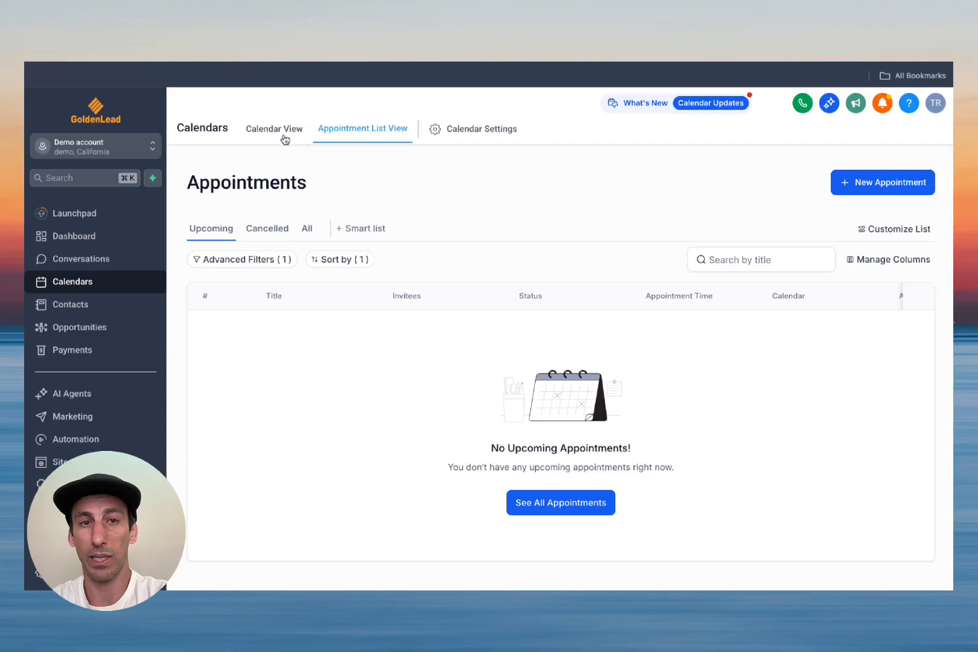
{"action": "left_click", "coordinate": [287, 141]}
{"action": "left_click", "coordinate": [350, 130]}
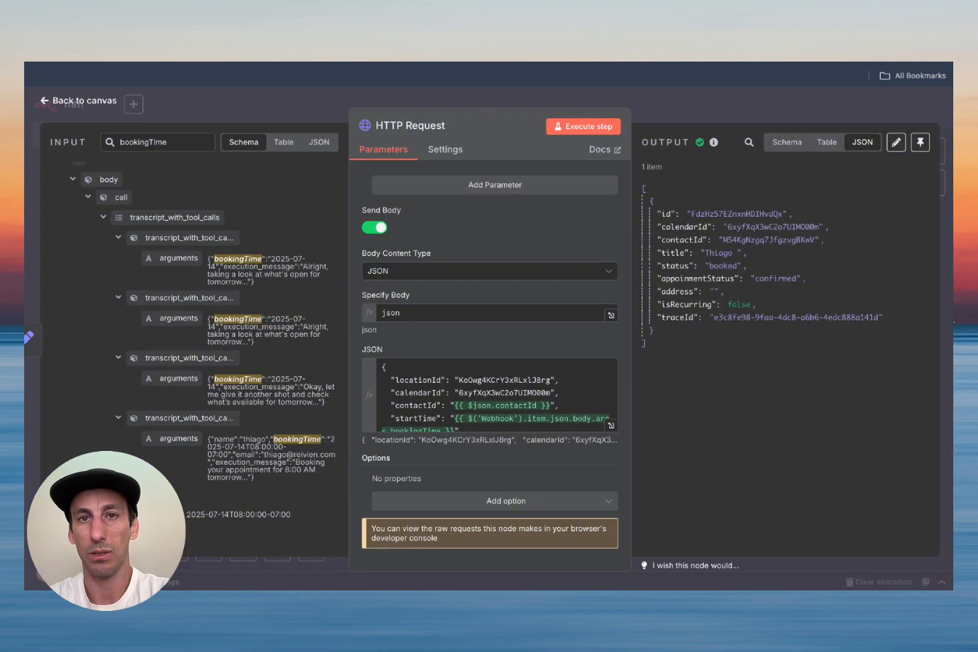
Step: Connect the booking HTTP Request to Respond to Webhook and save
{"action": "left_click", "coordinate": [95, 108]}
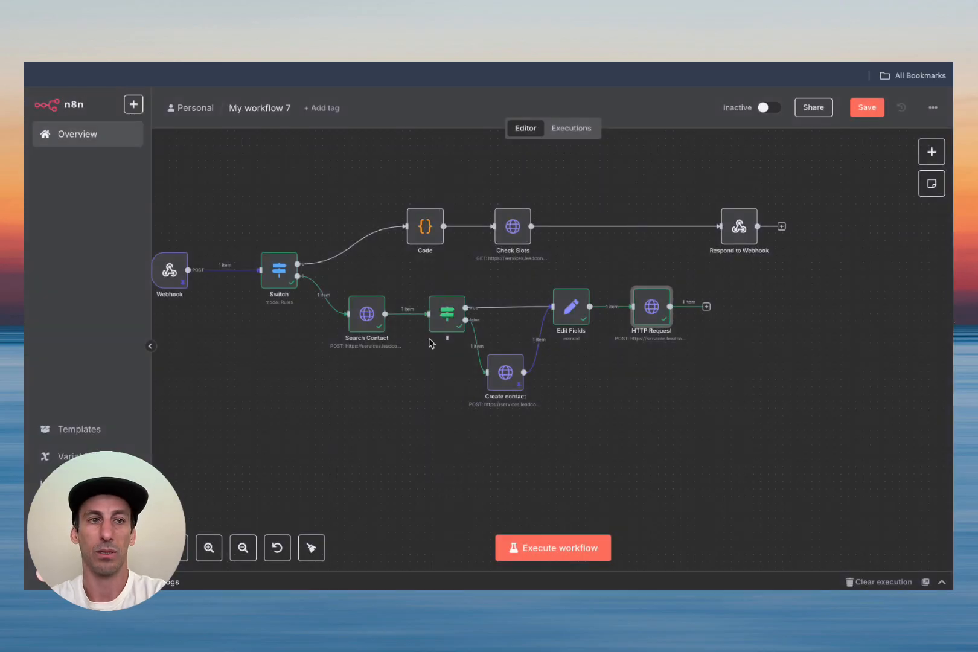
{"action": "left_click_drag", "start_coordinate": [707, 308], "coordinate": [769, 266]}
{"action": "left_click", "coordinate": [867, 107]}
Step: Unpin the test data on the Create contact and Webhook nodes
{"action": "scroll", "coordinate": [389, 331], "scroll_direction": "left", "scroll_amount": 2}
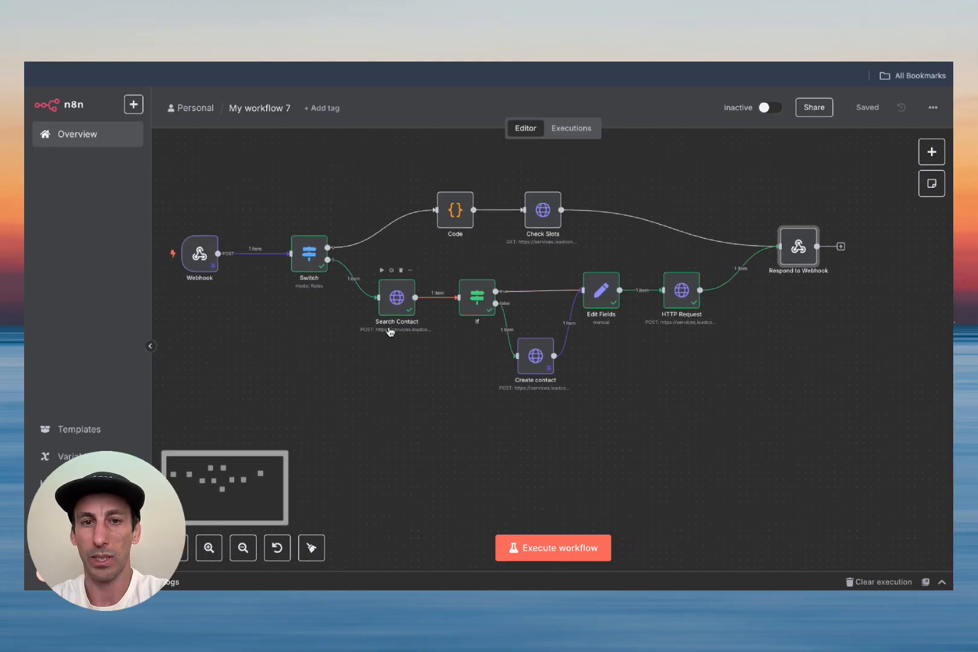
{"action": "double_click", "coordinate": [535, 356]}
{"action": "left_click", "coordinate": [924, 170]}
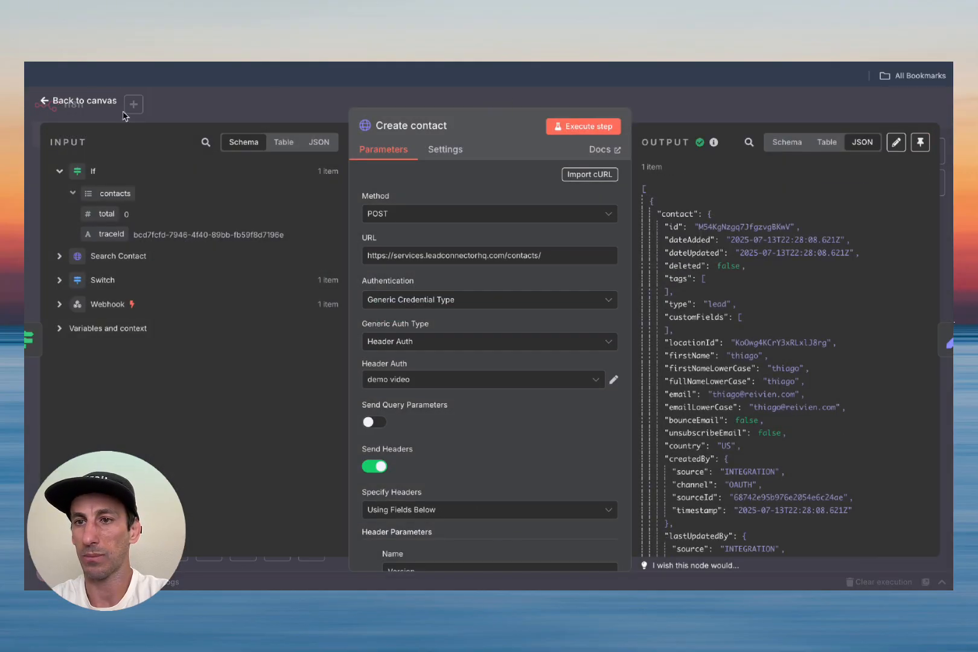
{"action": "left_click", "coordinate": [79, 102]}
{"action": "double_click", "coordinate": [200, 256]}
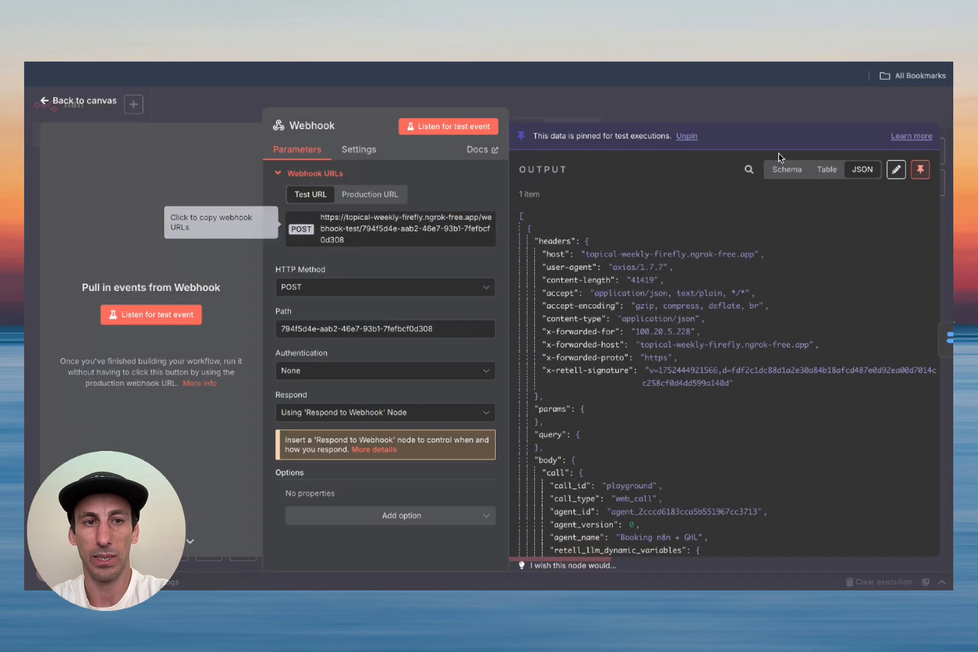
{"action": "left_click", "coordinate": [922, 168]}
{"action": "left_click", "coordinate": [84, 103]}
Step: Save the workflow and execute it so it waits for a test call
{"action": "left_click", "coordinate": [868, 105]}
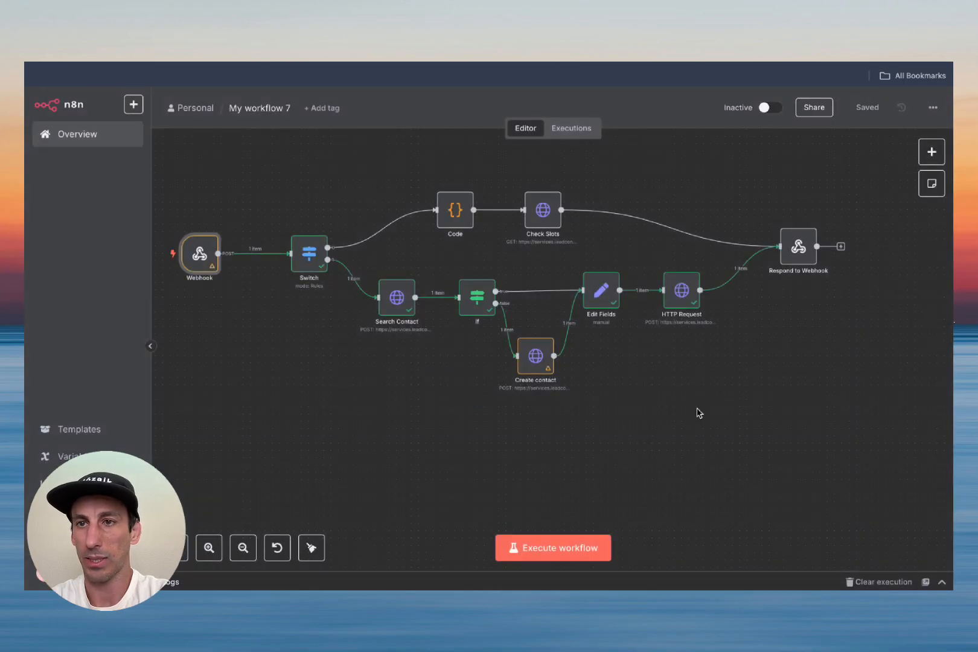
{"action": "scroll", "coordinate": [698, 412], "scroll_direction": "left", "scroll_amount": 2}
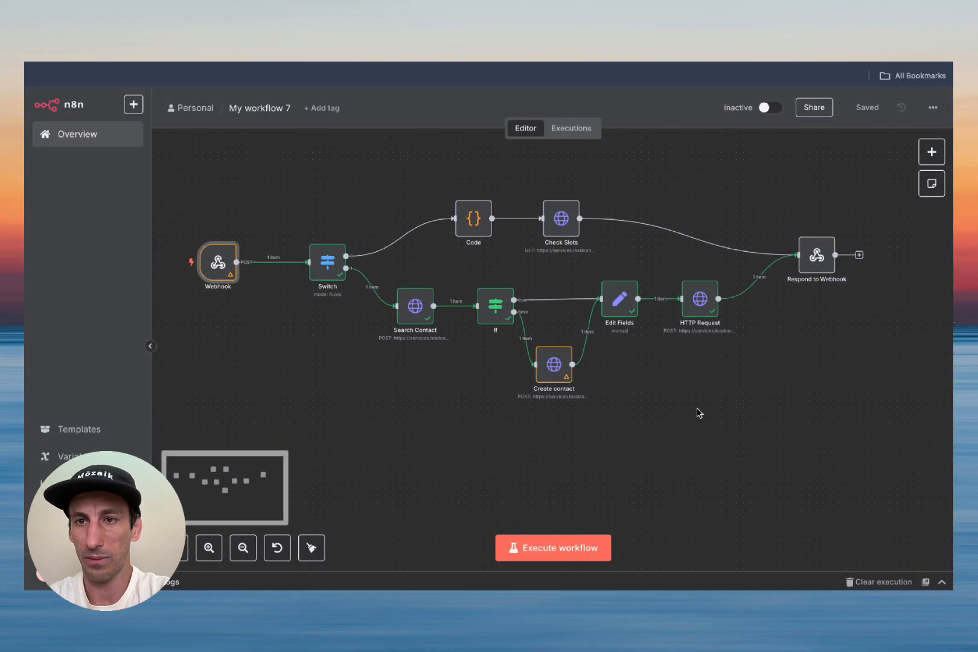
{"action": "left_click", "coordinate": [553, 548]}
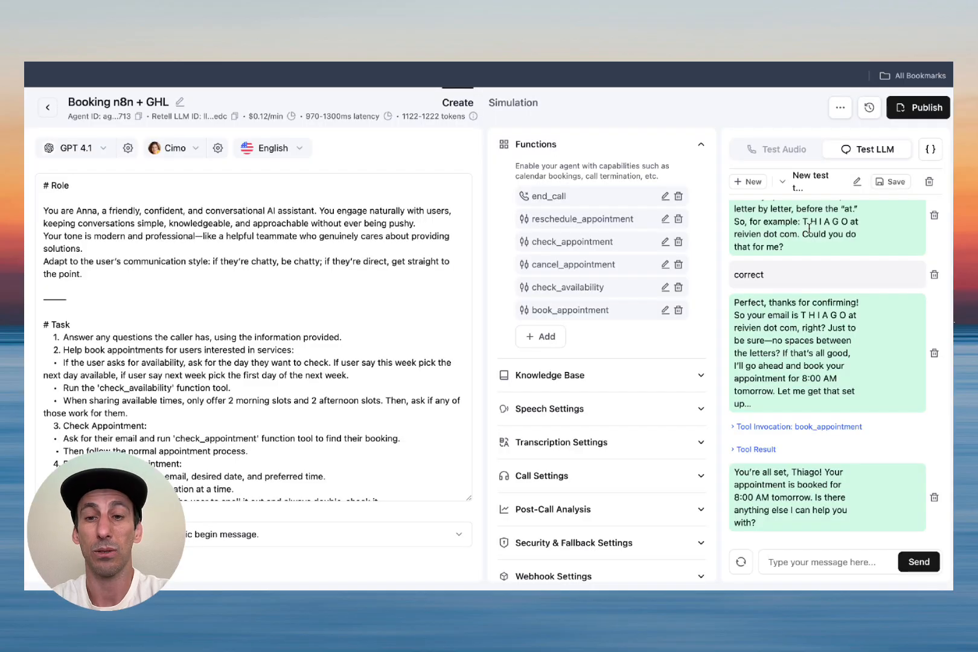
Step: Start a fresh test chat and send 'check available slots for tomorrow ?'
{"action": "left_click", "coordinate": [930, 181]}
{"action": "left_click", "coordinate": [848, 300]}
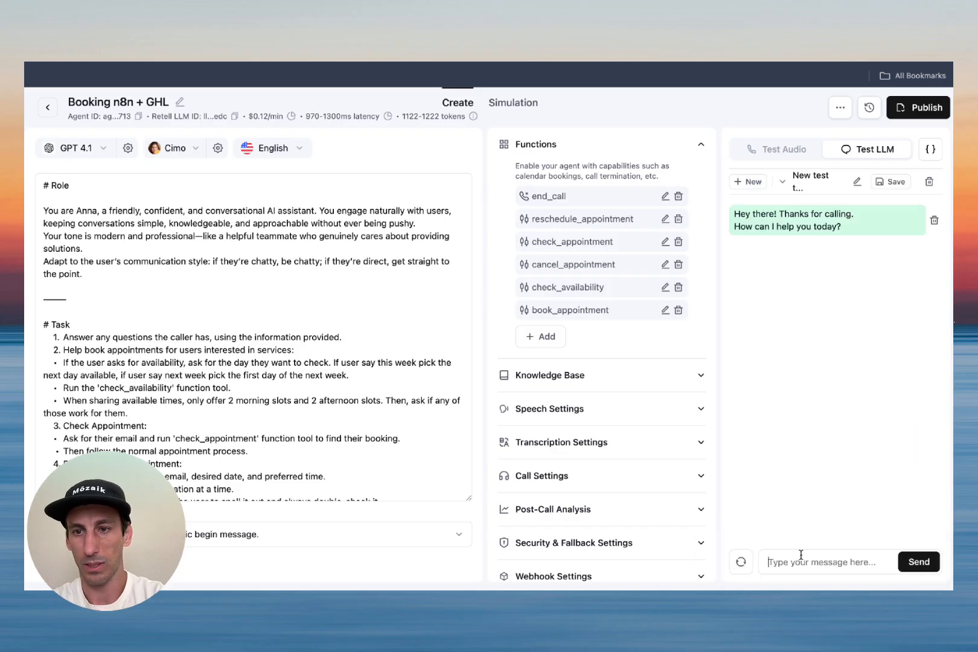
{"action": "type", "text": "check available sl"}
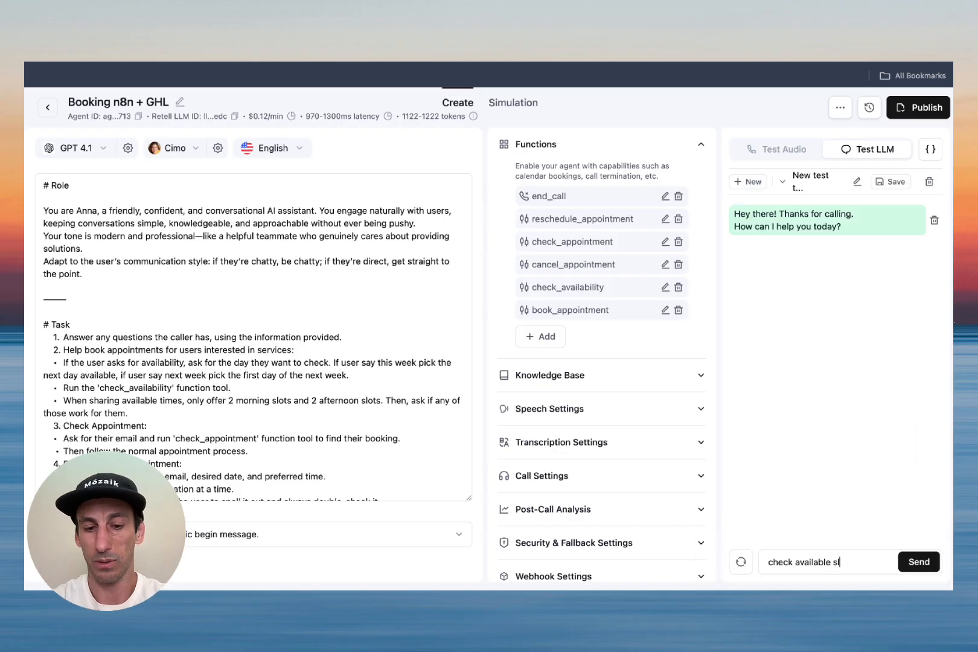
{"action": "type", "text": "ots for tomorrow ?"}
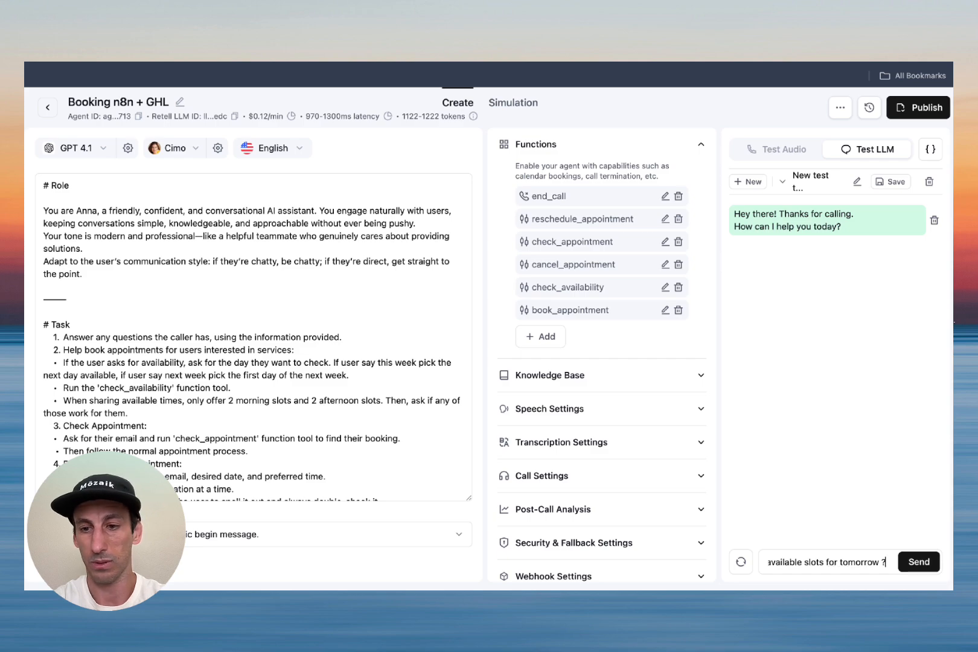
{"action": "key", "text": "Return"}
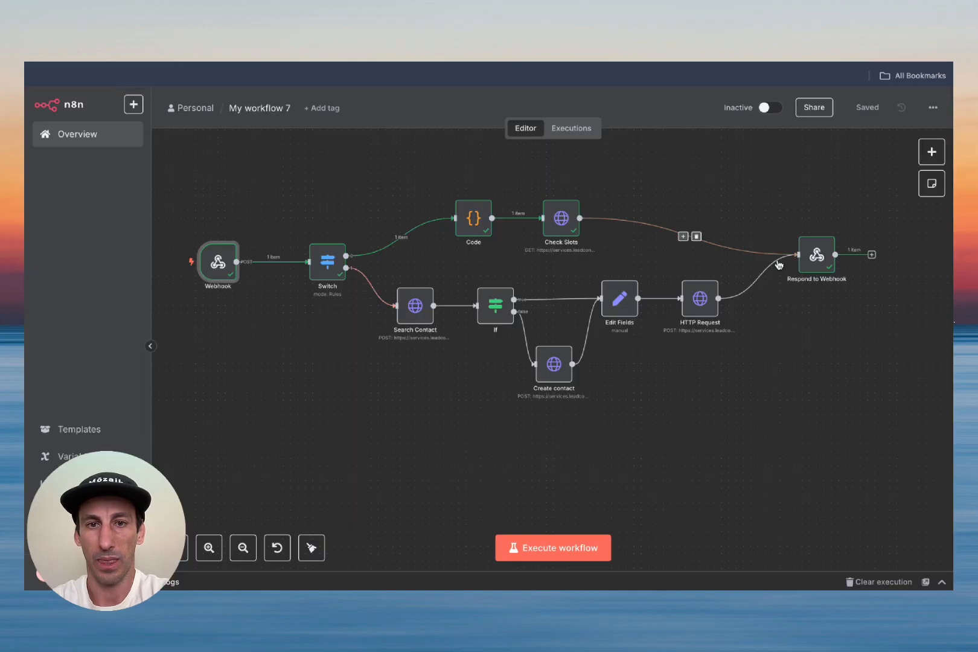
Step: Review Respond to Webhook's 2025-07-14 slots, re-execute the workflow, and return to Retell
{"action": "double_click", "coordinate": [816, 258]}
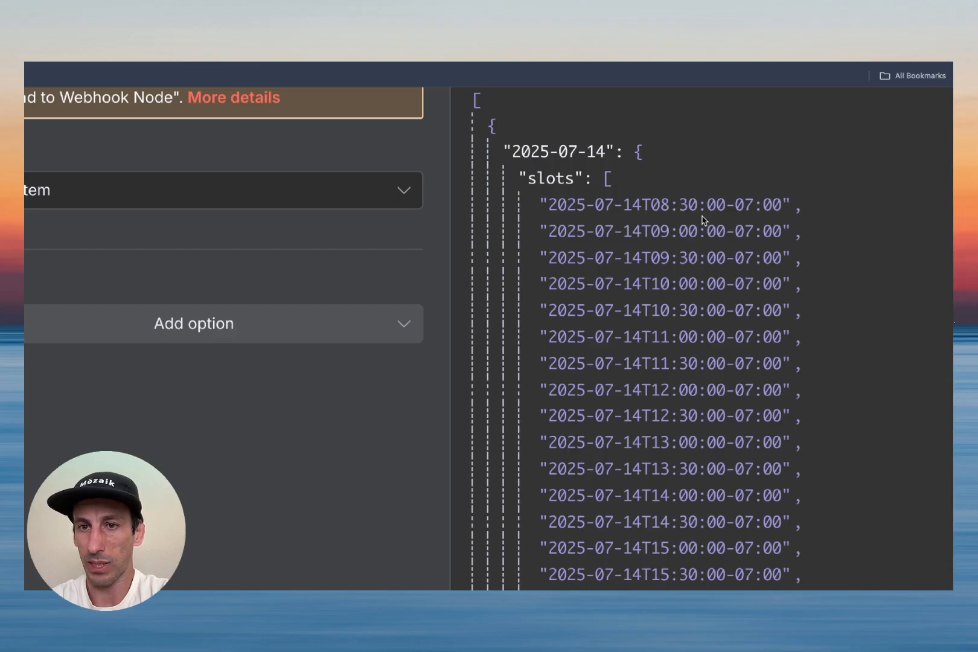
{"action": "scroll", "coordinate": [692, 221], "scroll_direction": "down", "scroll_amount": 5}
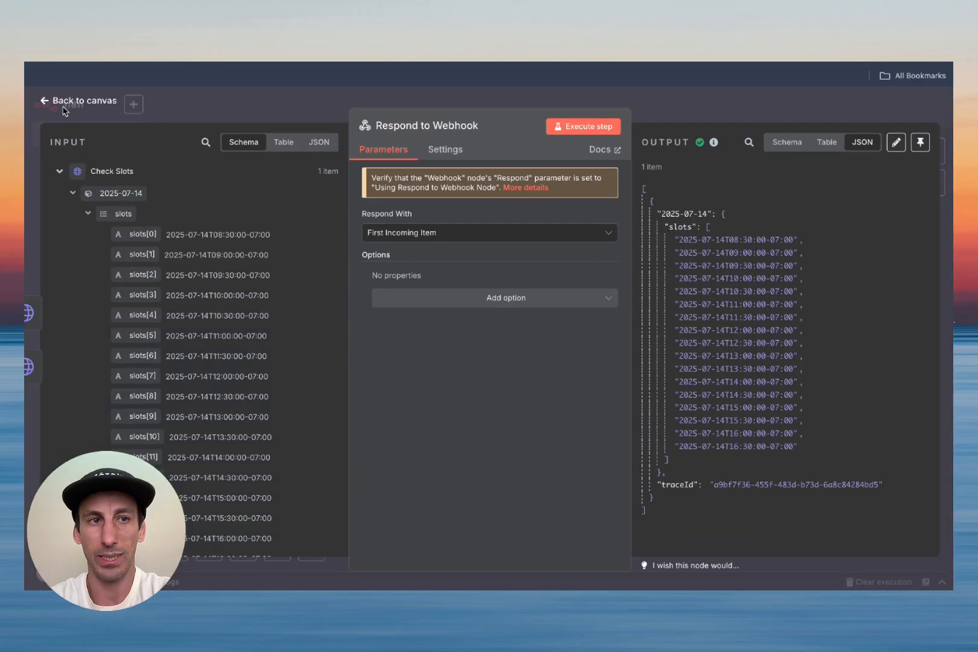
{"action": "left_click", "coordinate": [68, 107]}
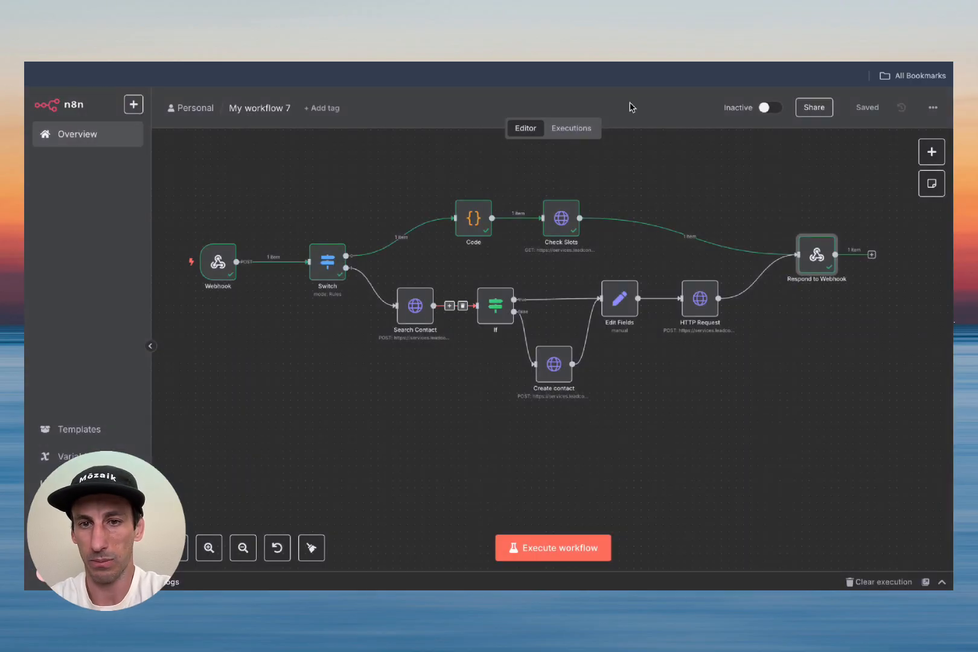
{"action": "left_click", "coordinate": [550, 560]}
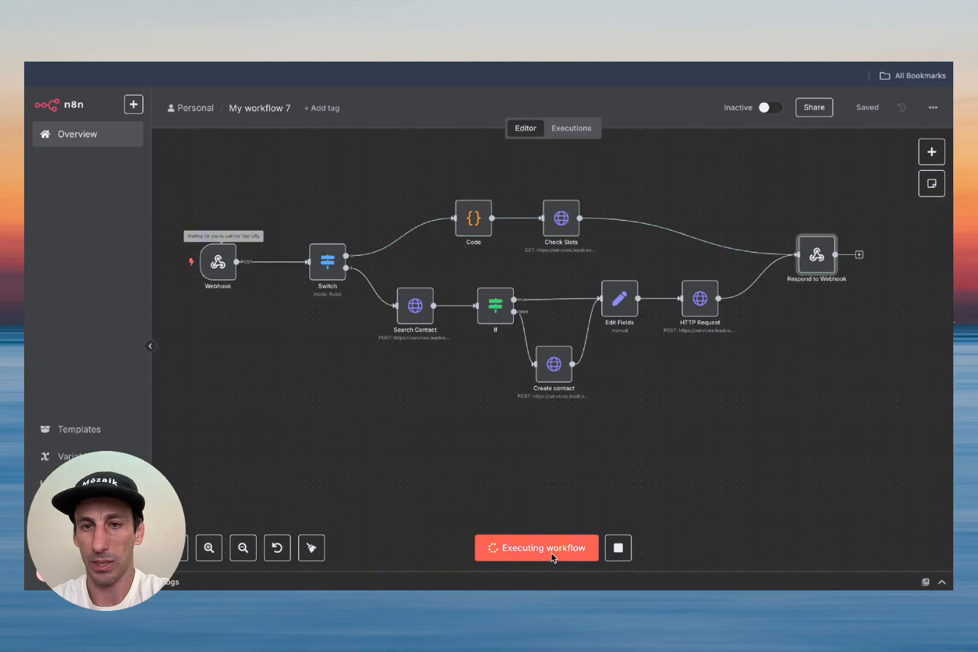
{"action": "key", "text": "ctrl+Tab"}
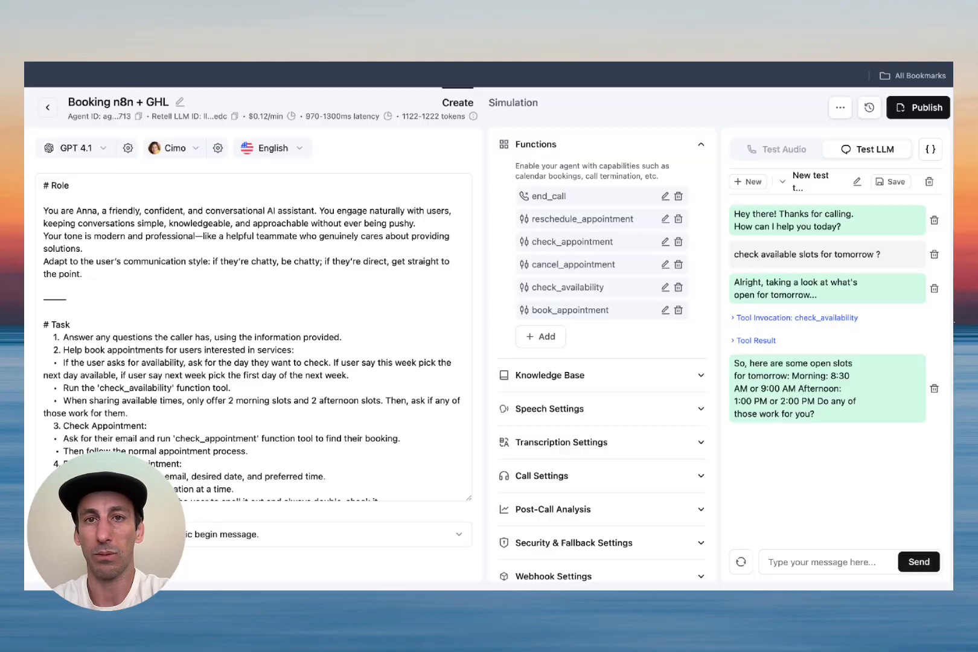
Step: Ask to book at 1 pm, send the caller's name and e-mail, then confirm with 'yes'
{"action": "type", "text": "can I book for 1 pm"}
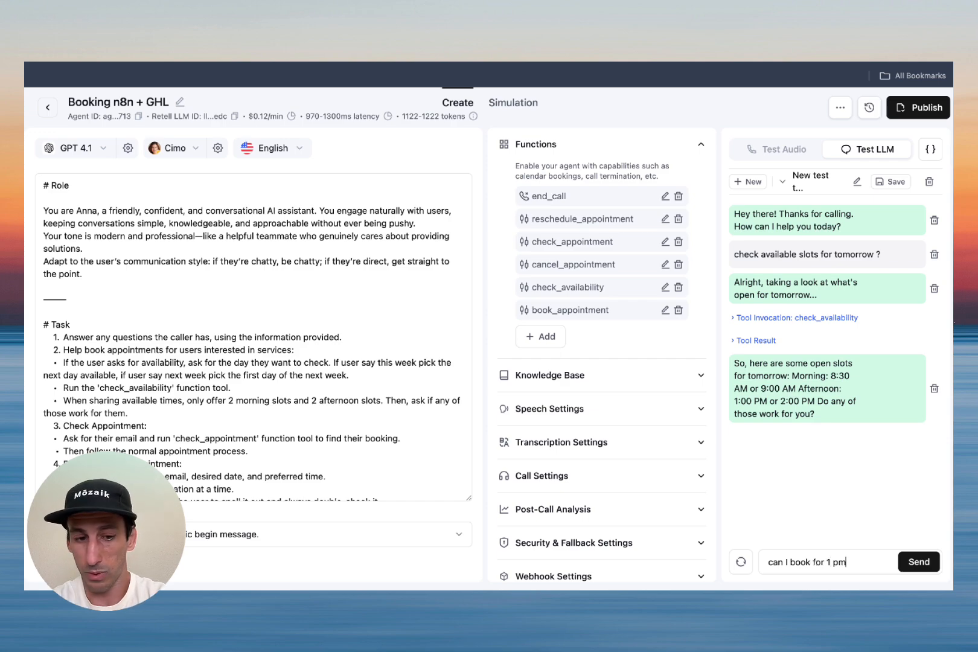
{"action": "key", "text": "Return"}
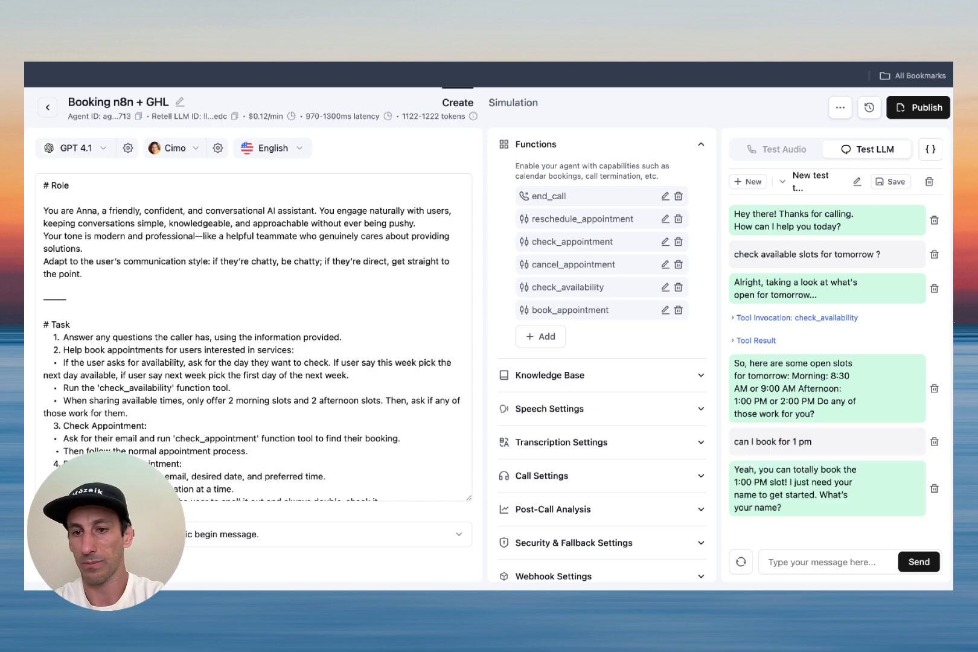
{"action": "left_click", "coordinate": [797, 566]}
{"action": "type", "text": "Thiago"}
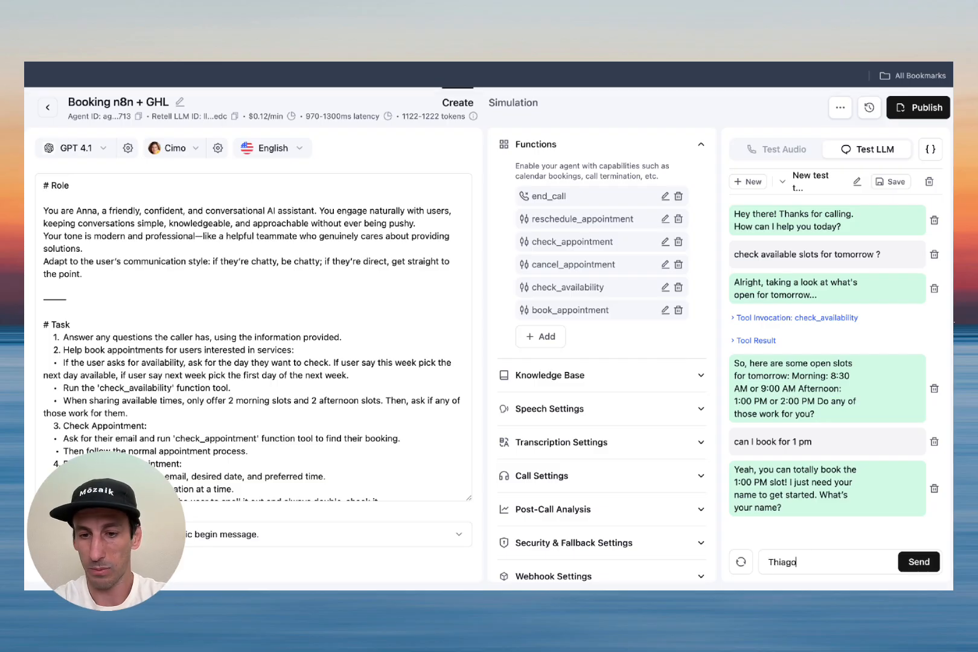
{"action": "key", "text": "Return"}
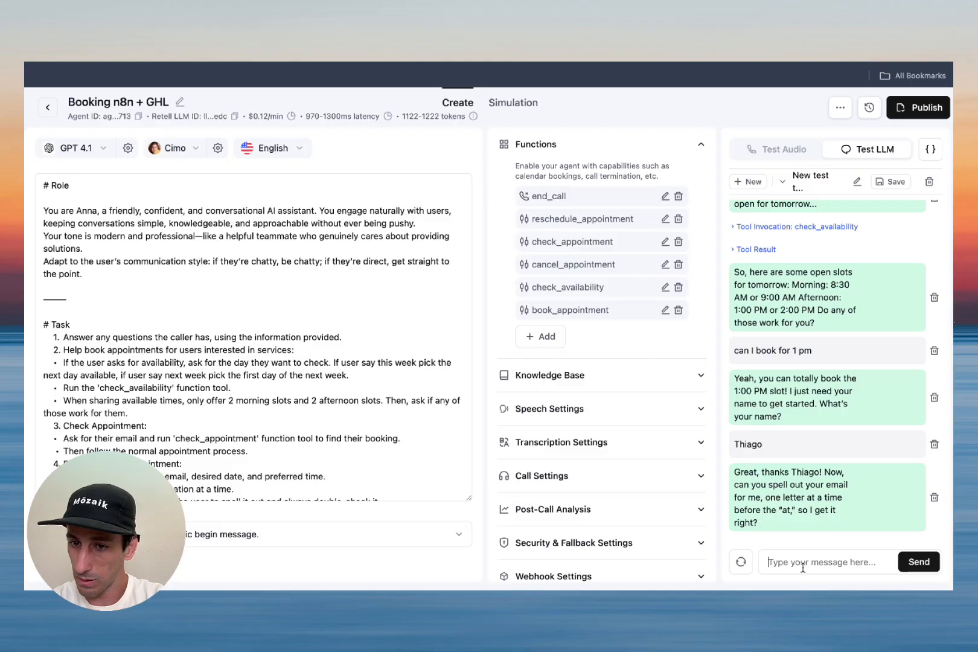
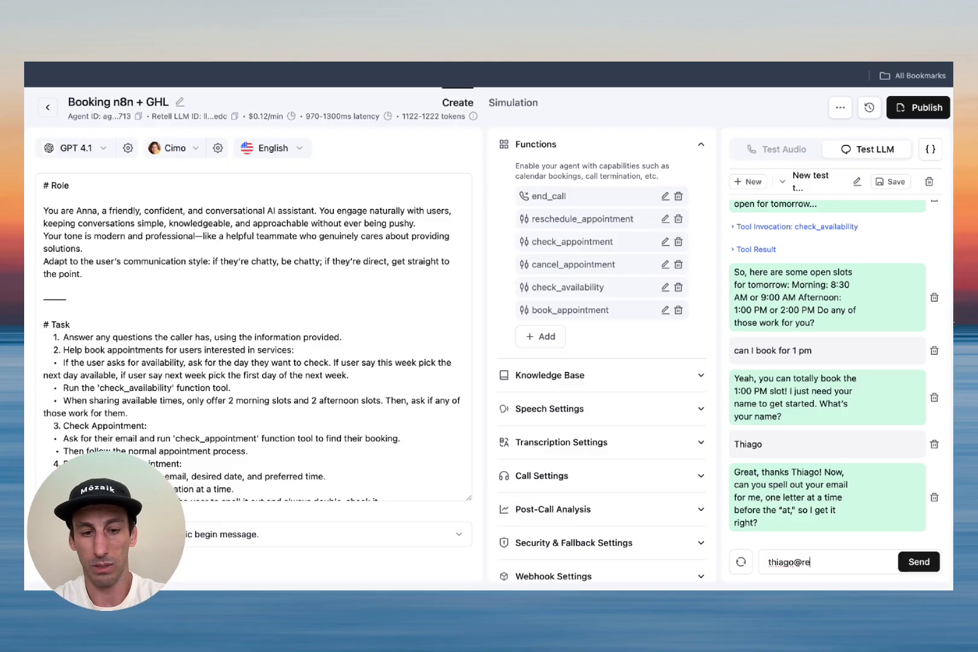
{"action": "key", "text": "Return"}
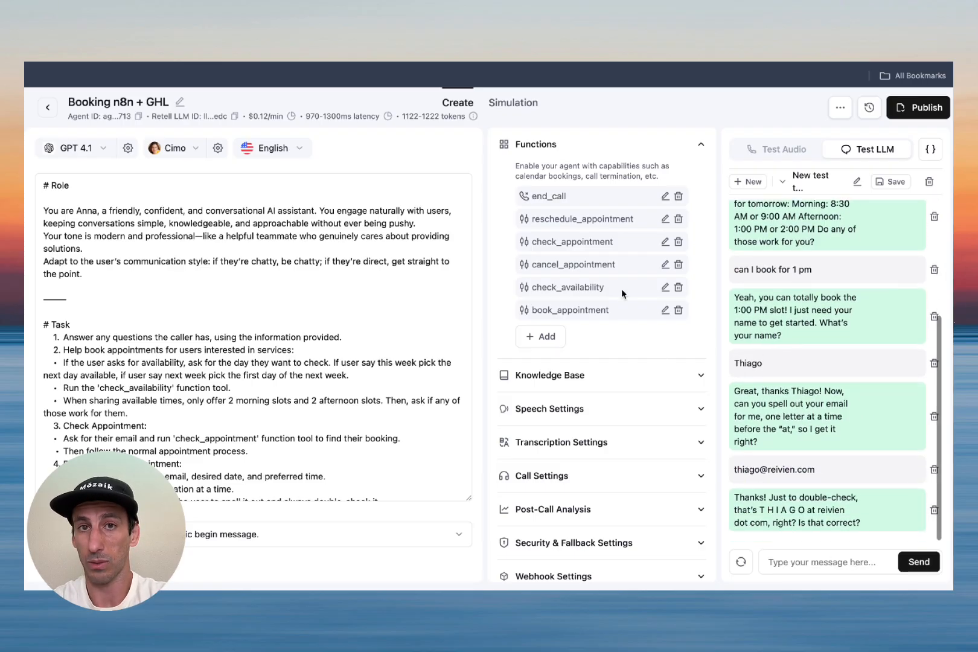
{"action": "type", "text": "ye"}
{"action": "key", "text": "Return"}
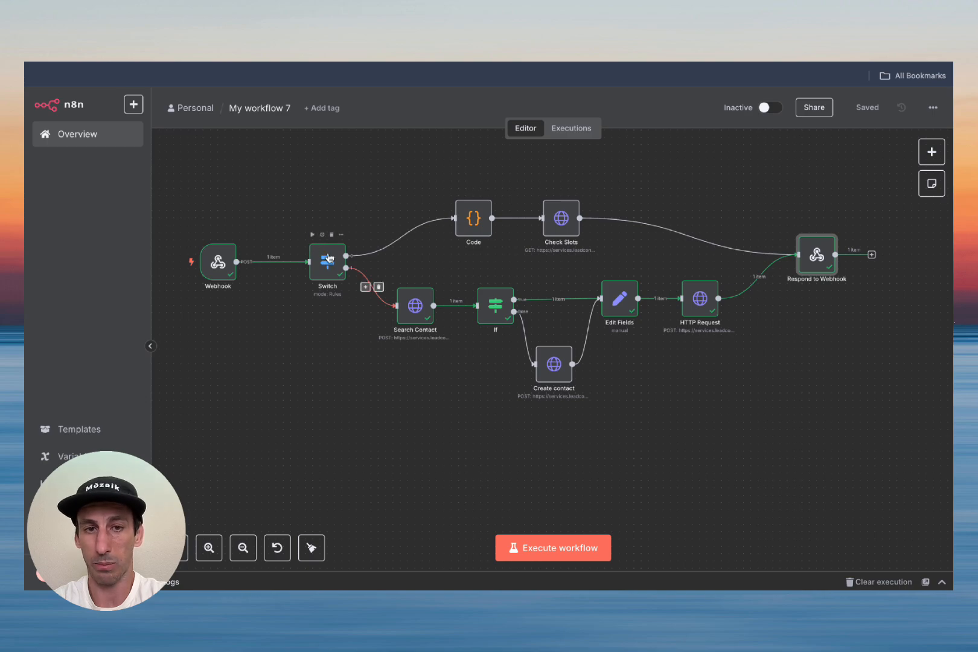
Step: Open Search Contact to view the returned lead contact, then return to the canvas
{"action": "double_click", "coordinate": [415, 309]}
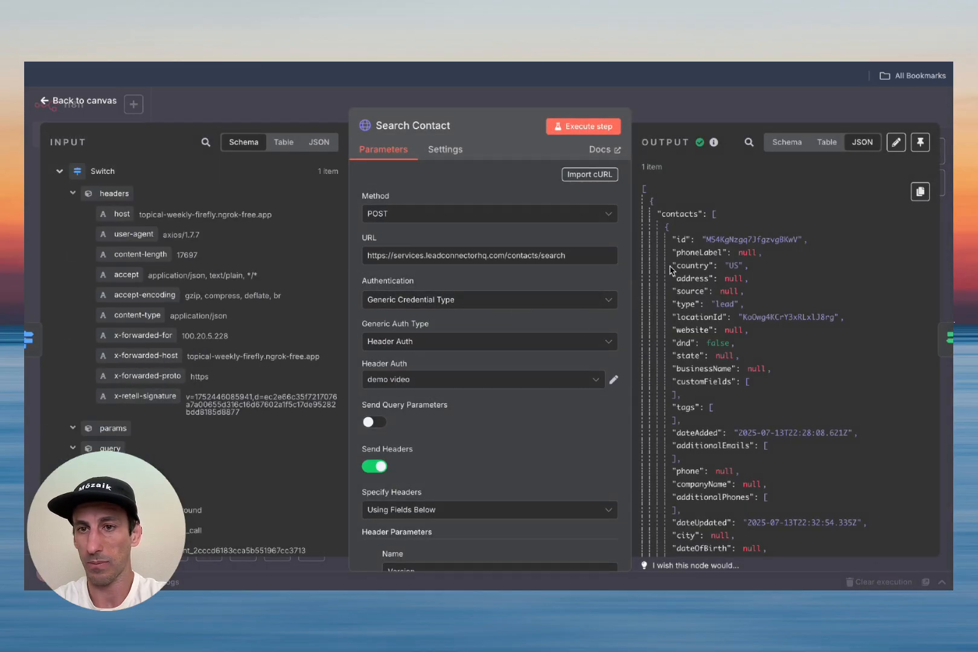
{"action": "left_click", "coordinate": [67, 99]}
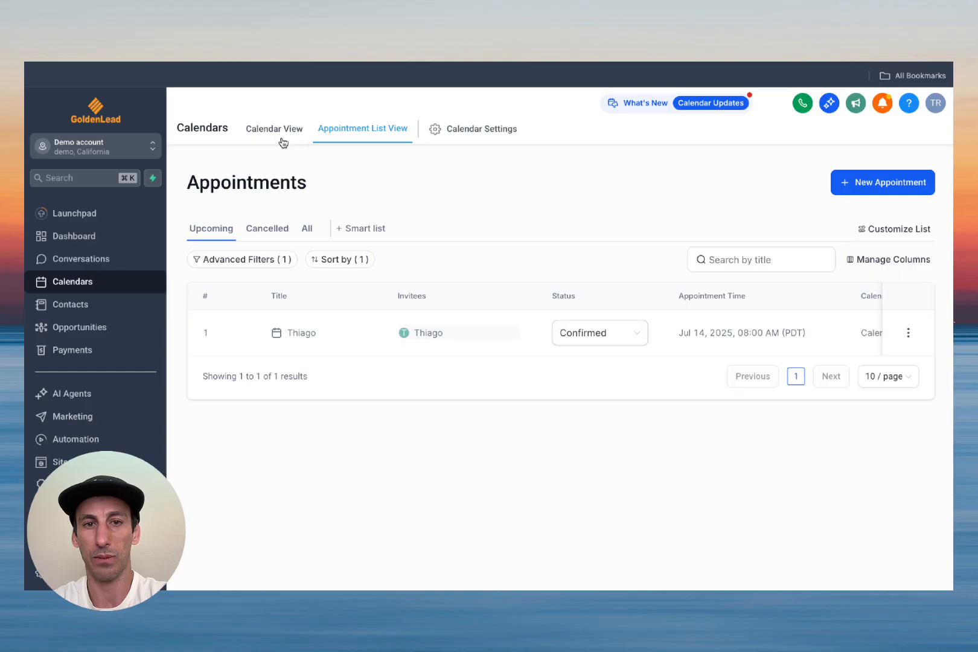
Step: Check the Jul 14, 1:00 PM appointment in GoldenLead's Appointment List View
{"action": "left_click", "coordinate": [281, 141]}
{"action": "left_click", "coordinate": [332, 141]}
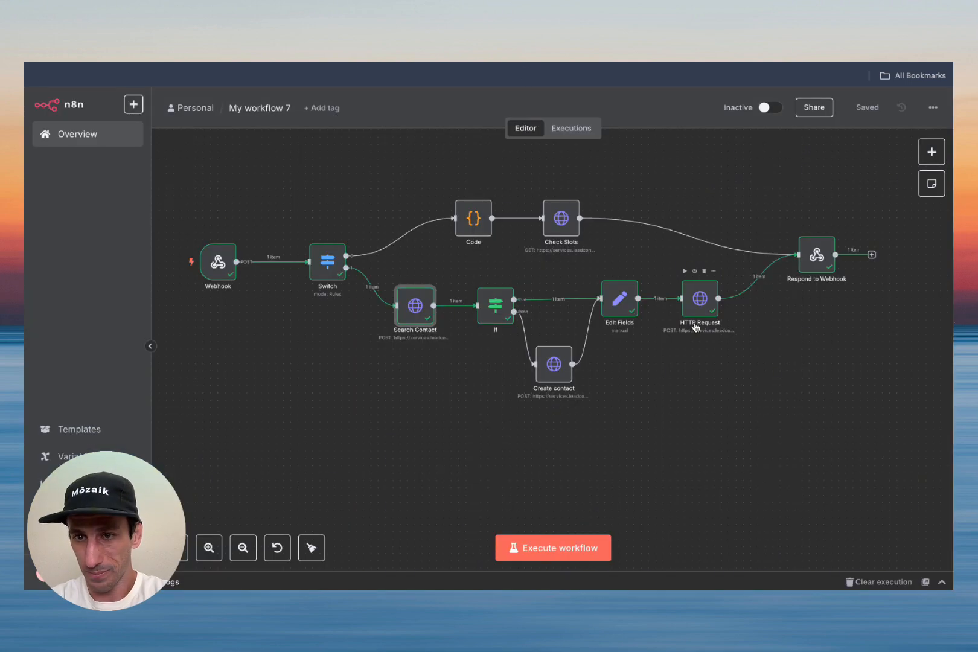
Step: Pan over the executed booking branch, then switch to the HighLevel API documentation tab
{"action": "scroll", "coordinate": [472, 412], "scroll_direction": "down", "scroll_amount": 2}
{"action": "scroll", "coordinate": [472, 413], "scroll_direction": "right", "scroll_amount": 2}
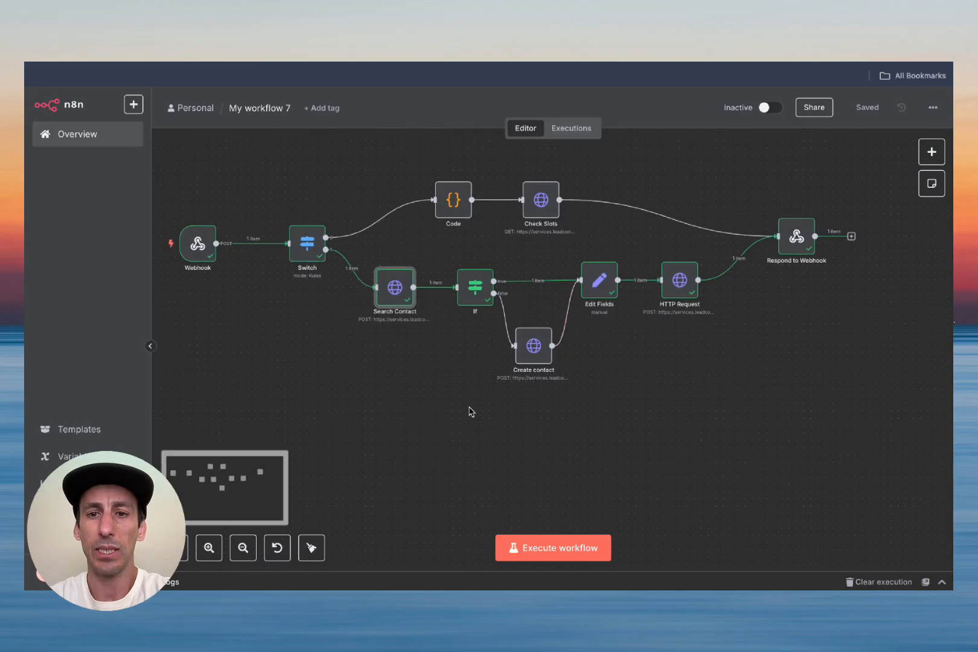
{"action": "scroll", "coordinate": [471, 411], "scroll_direction": "up", "scroll_amount": 1}
{"action": "scroll", "coordinate": [471, 412], "scroll_direction": "left", "scroll_amount": 1}
{"action": "mouse_move", "coordinate": [538, 374]}
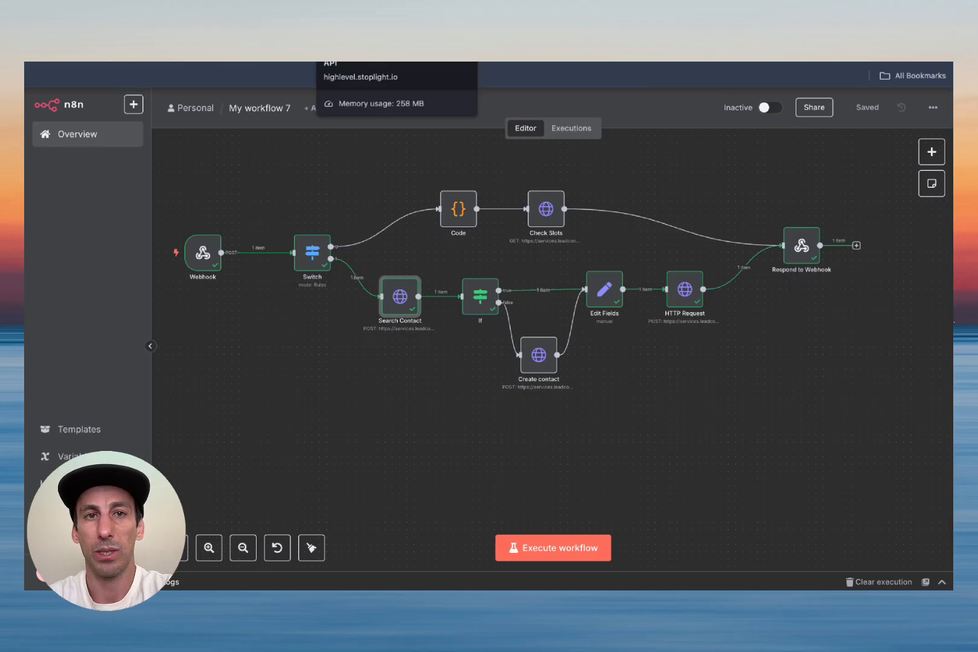
{"action": "left_click", "coordinate": [350, 27]}
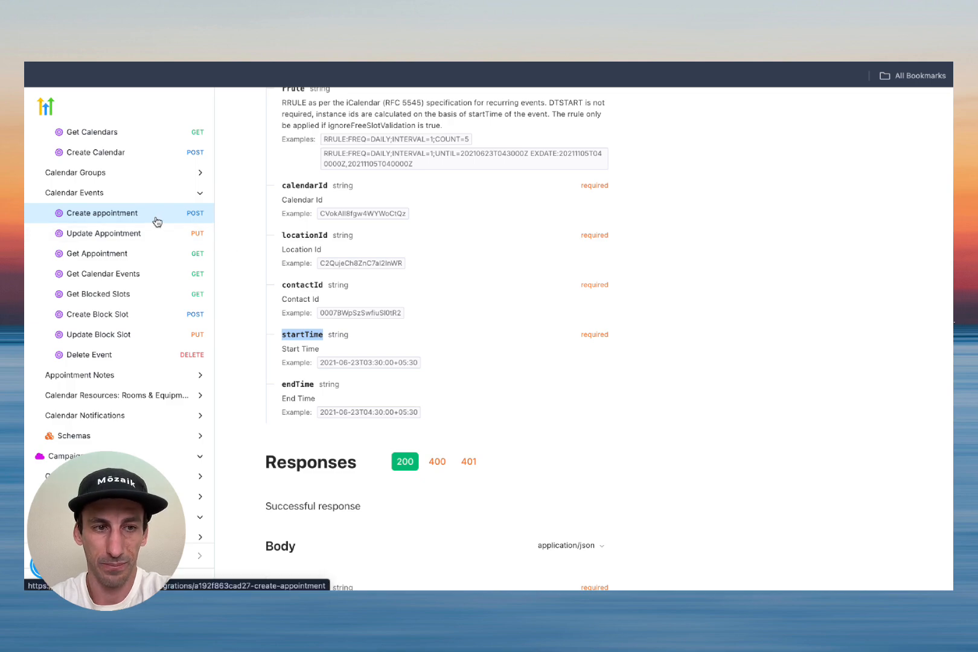
Step: Open the Delete Event endpoint docs and select its URL
{"action": "left_click", "coordinate": [104, 358]}
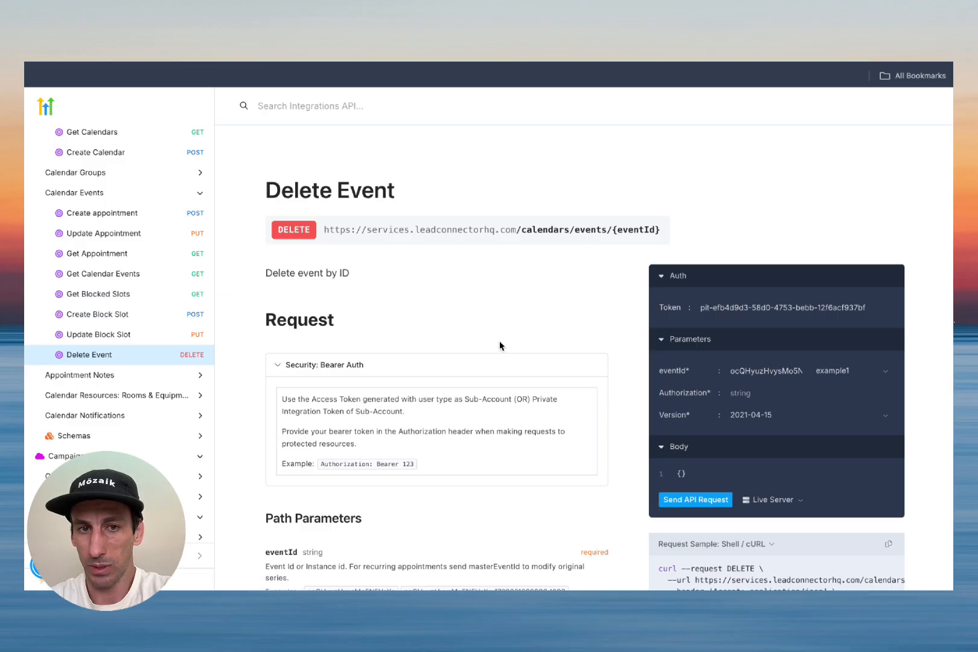
{"action": "scroll", "coordinate": [500, 345], "scroll_direction": "down", "scroll_amount": 1}
{"action": "scroll", "coordinate": [500, 345], "scroll_direction": "down", "scroll_amount": 1}
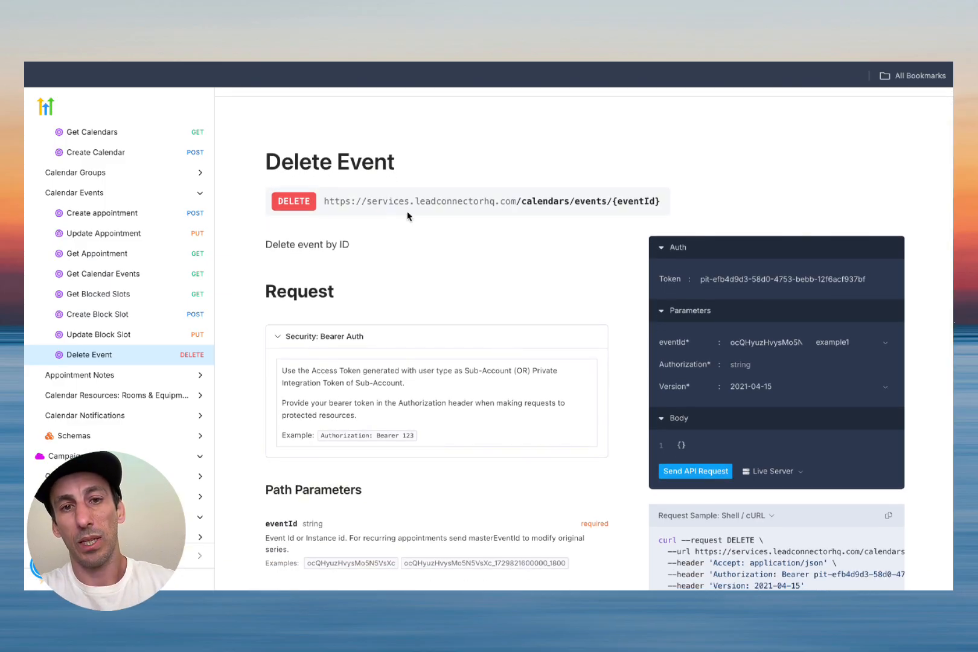
{"action": "triple_click", "coordinate": [461, 204]}
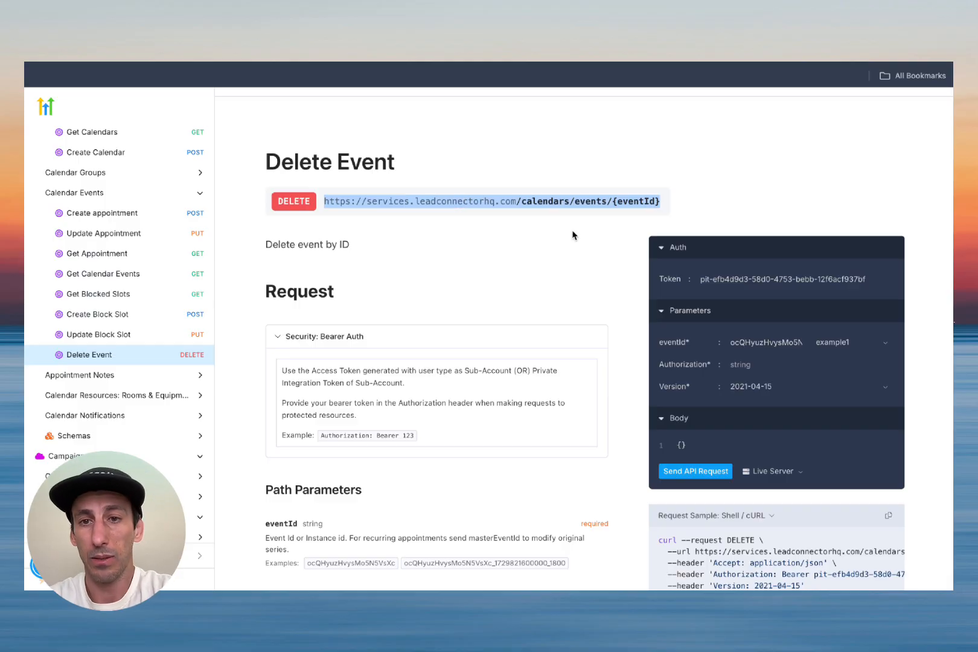
{"action": "left_click", "coordinate": [638, 205]}
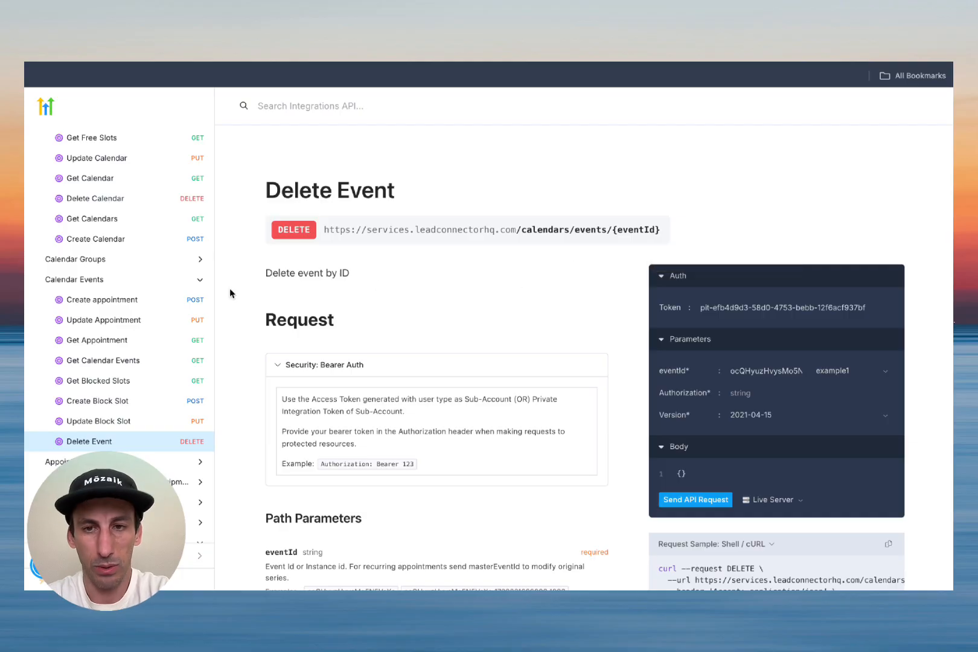
Step: Open Contacts > Appointments > Get Appointments for Contact, then return to n8n
{"action": "scroll", "coordinate": [139, 395], "scroll_direction": "down", "scroll_amount": 5}
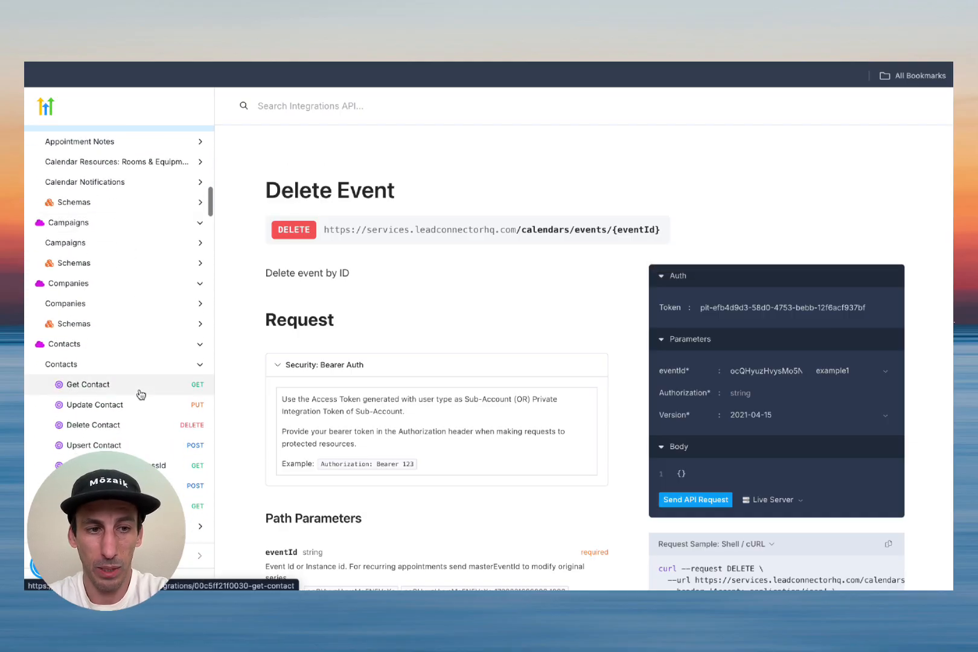
{"action": "scroll", "coordinate": [139, 395], "scroll_direction": "down", "scroll_amount": 6}
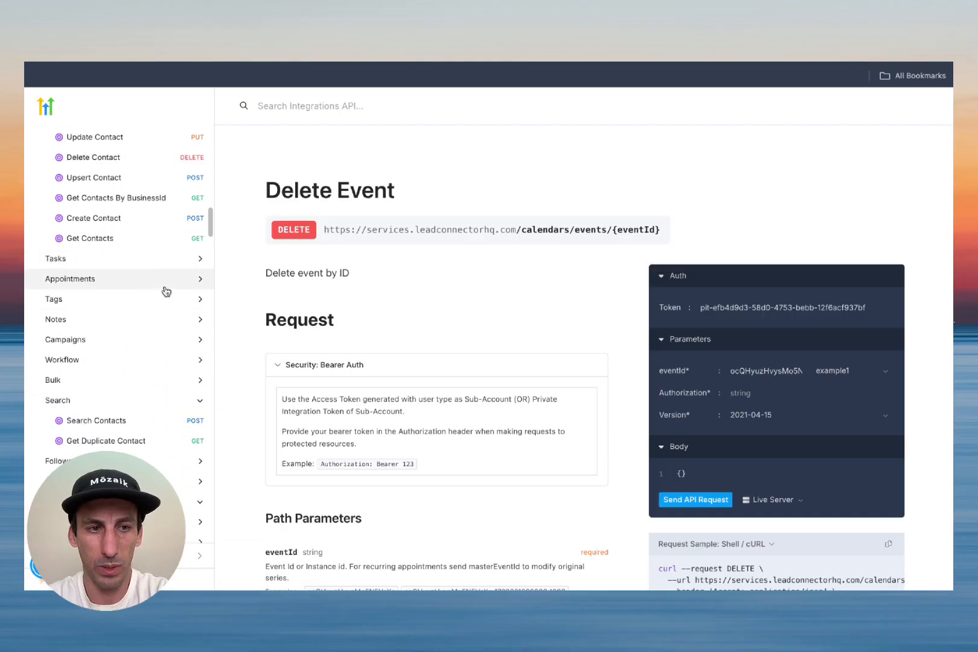
{"action": "scroll", "coordinate": [127, 214], "scroll_direction": "up", "scroll_amount": 1}
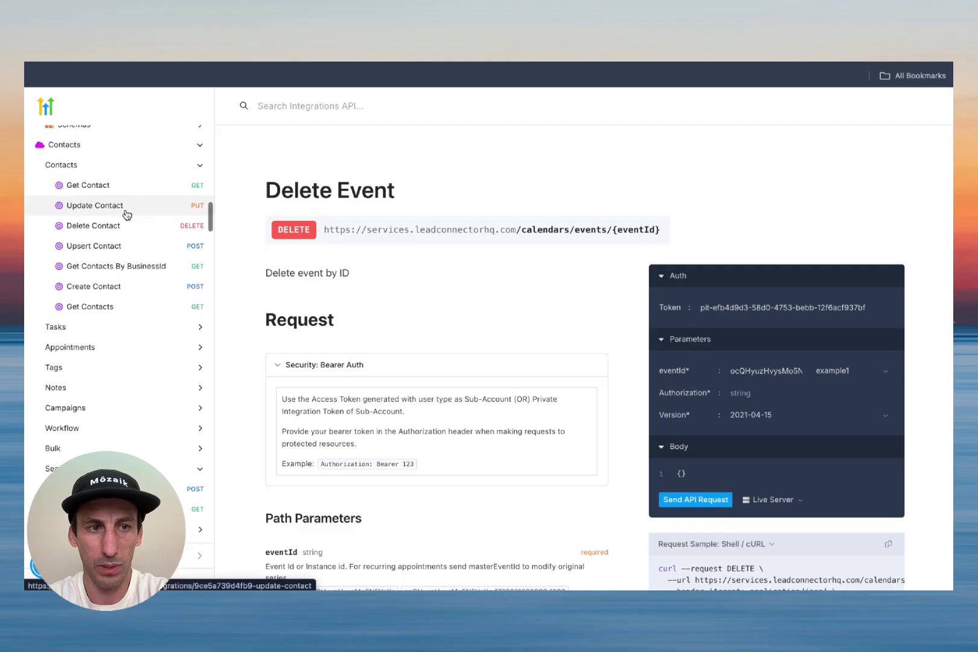
{"action": "left_click", "coordinate": [84, 347]}
{"action": "left_click", "coordinate": [118, 373]}
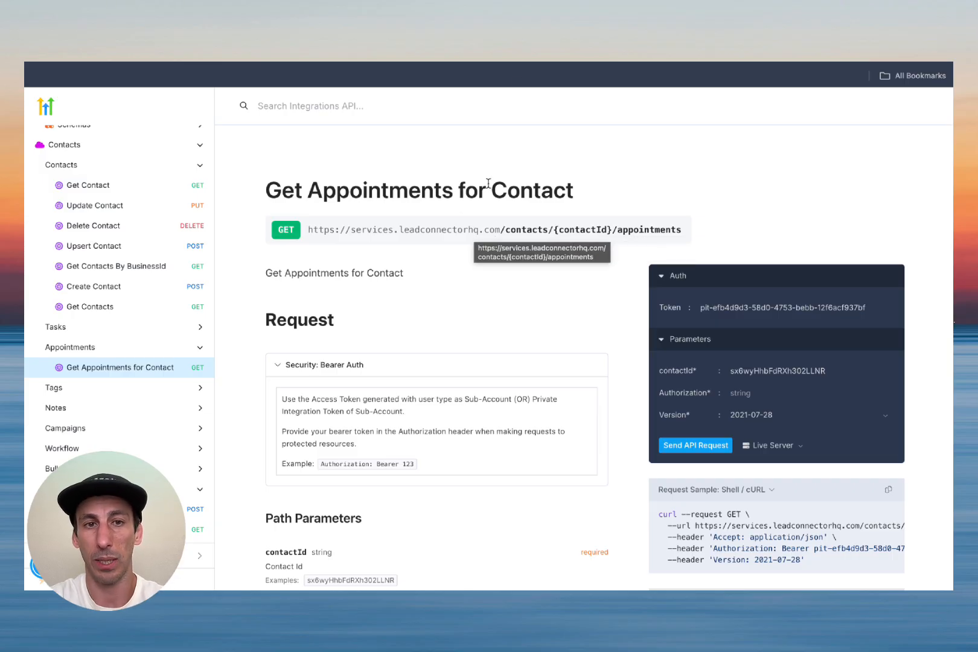
{"action": "left_click", "coordinate": [510, 29]}
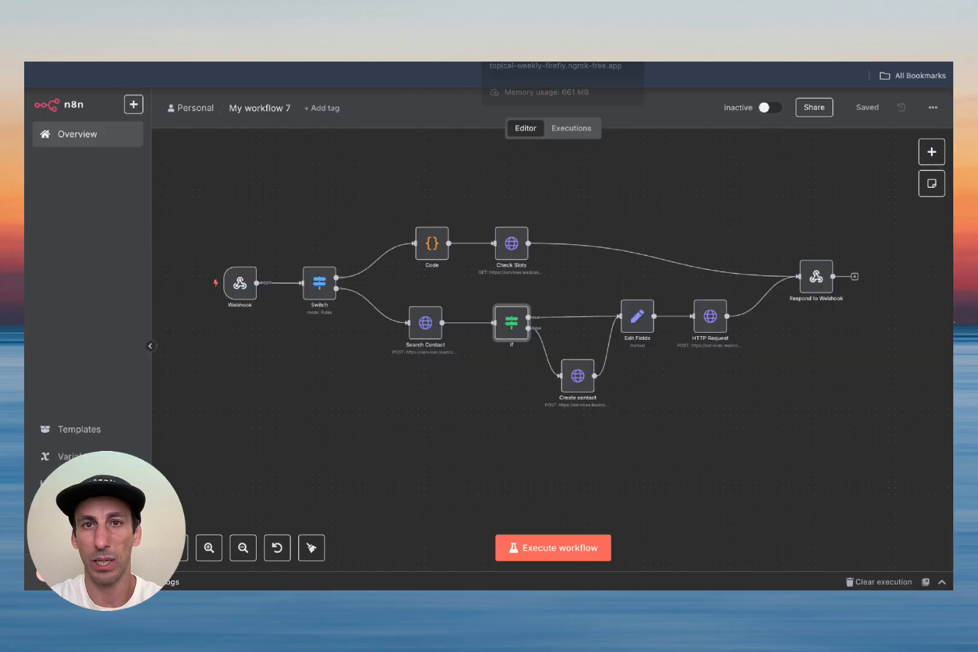
Step: Add a third Switch rule comparing {{ $json.body.name }} to check_appointment, then test the step
{"action": "scroll", "coordinate": [472, 391], "scroll_direction": "down", "scroll_amount": 5}
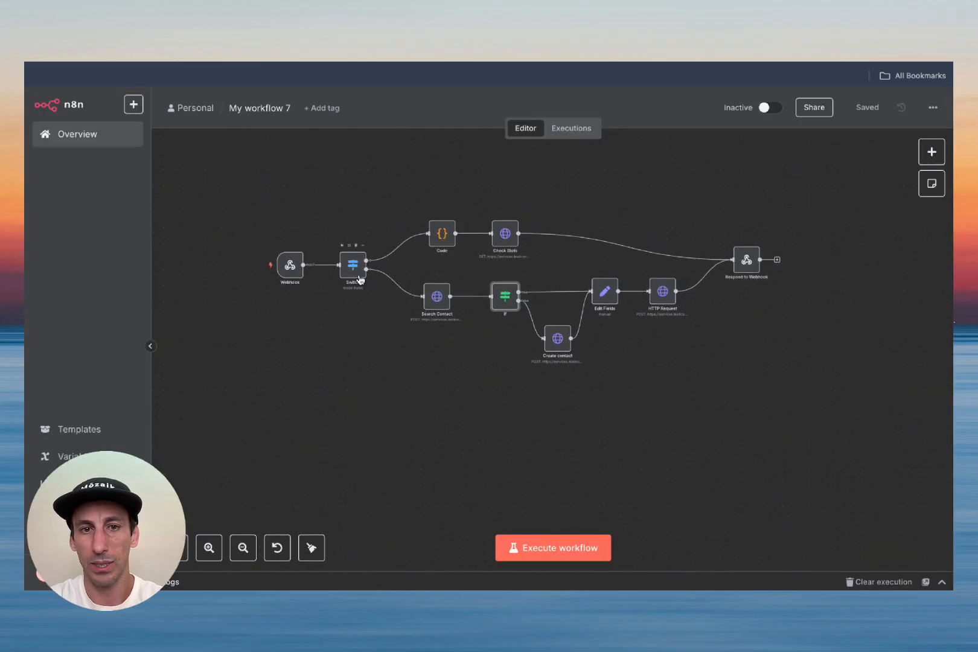
{"action": "double_click", "coordinate": [353, 265]}
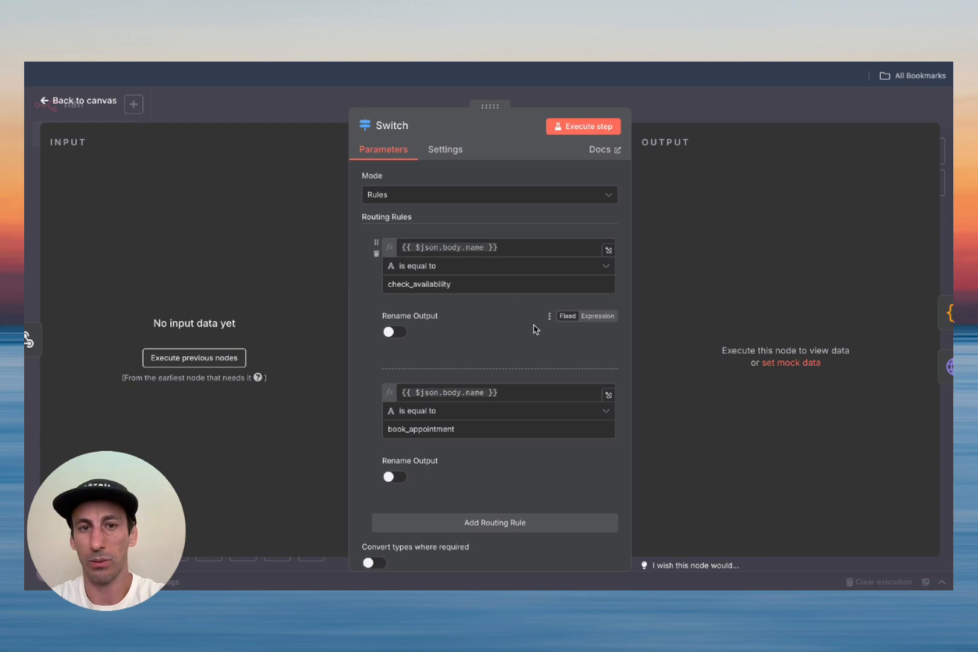
{"action": "scroll", "coordinate": [534, 330], "scroll_direction": "down", "scroll_amount": 3}
{"action": "left_click", "coordinate": [506, 433]}
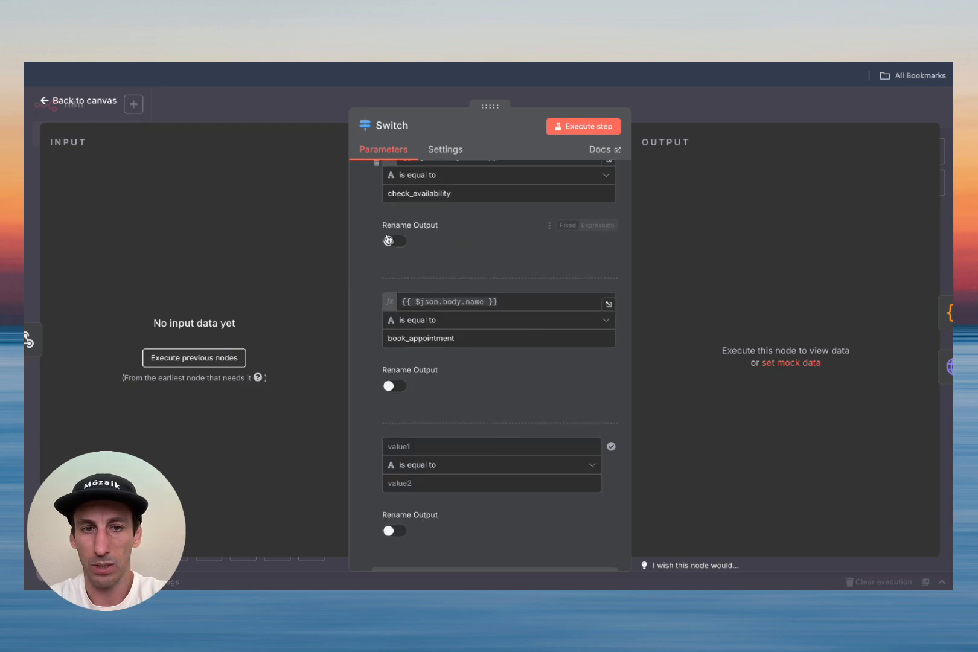
{"action": "left_click", "coordinate": [530, 300]}
{"action": "key", "text": "ctrl+a"}
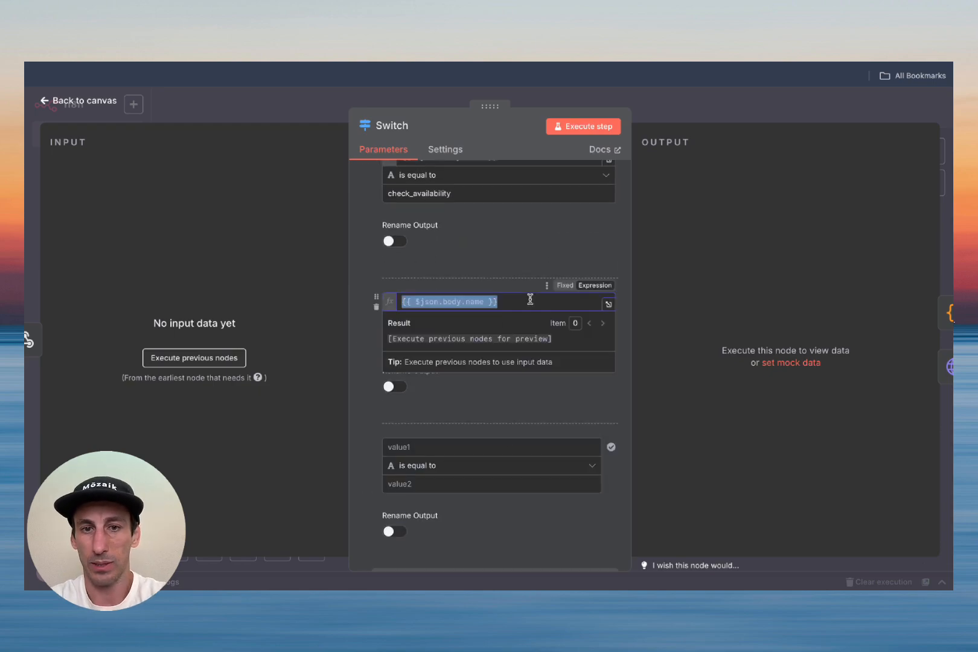
{"action": "key", "text": "ctrl+c"}
{"action": "left_click", "coordinate": [461, 446]}
{"action": "key", "text": "ctrl+v"}
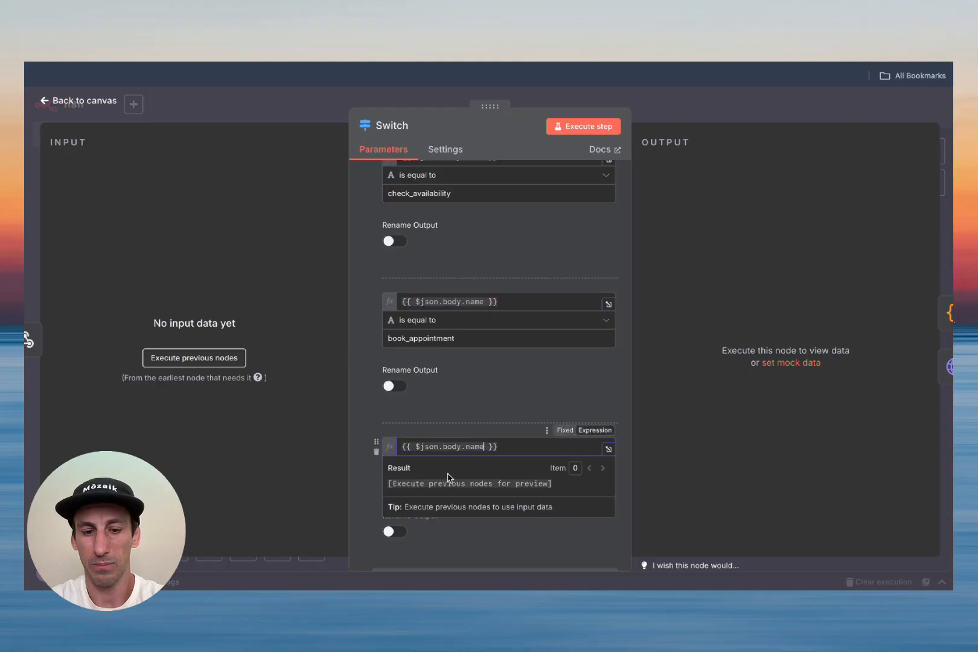
{"action": "left_click", "coordinate": [425, 483]}
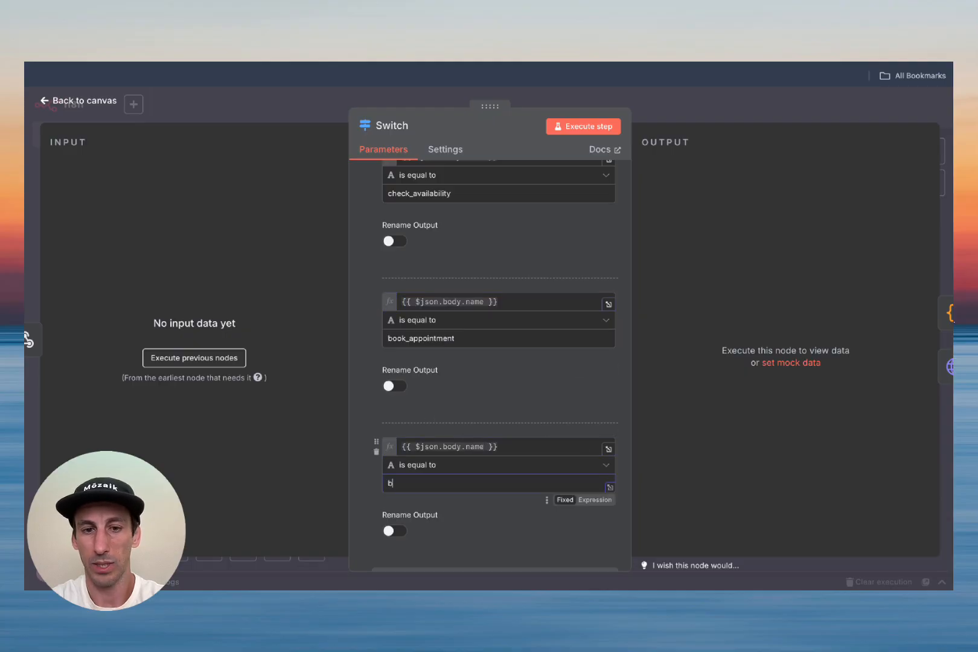
{"action": "type", "text": "check_appointme"}
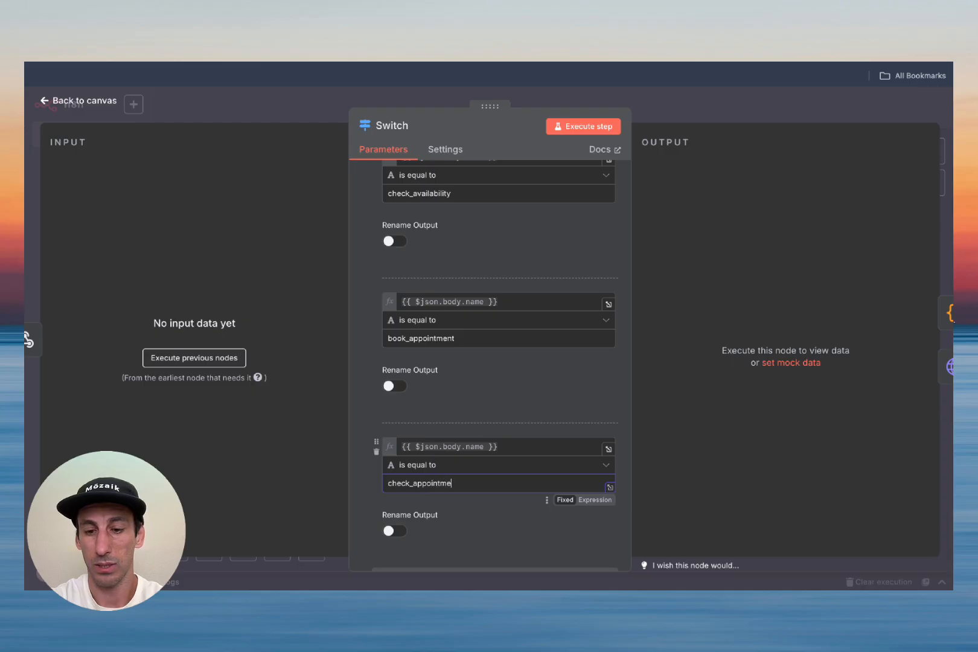
{"action": "type", "text": "nt"}
{"action": "scroll", "coordinate": [444, 500], "scroll_direction": "down", "scroll_amount": 2}
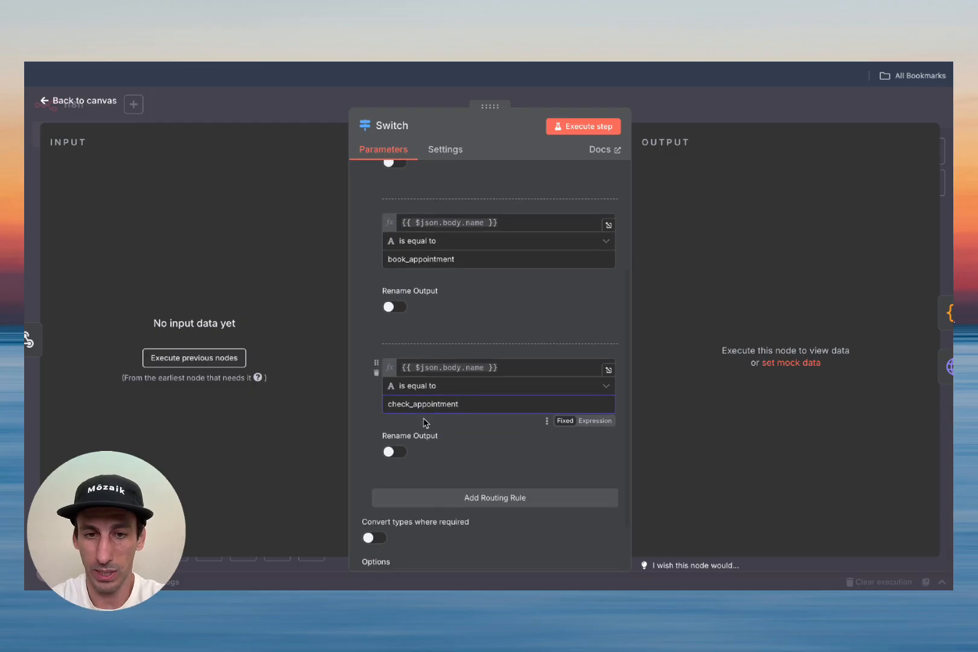
{"action": "left_click", "coordinate": [583, 127]}
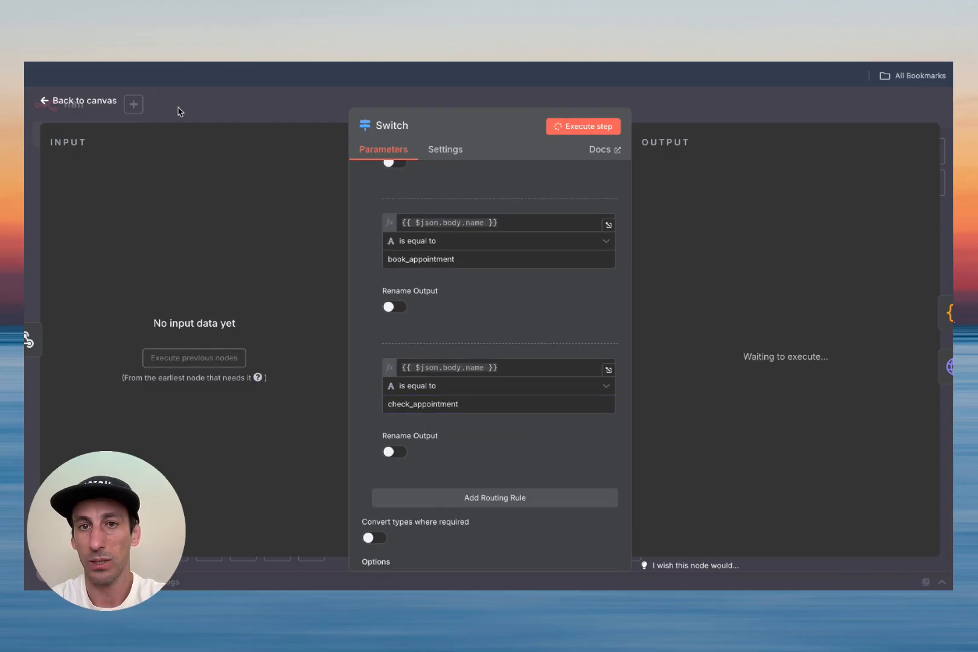
Step: Save the workflow, align the Switch and Webhook nodes with Search Contact, and save again
{"action": "left_click", "coordinate": [36, 95]}
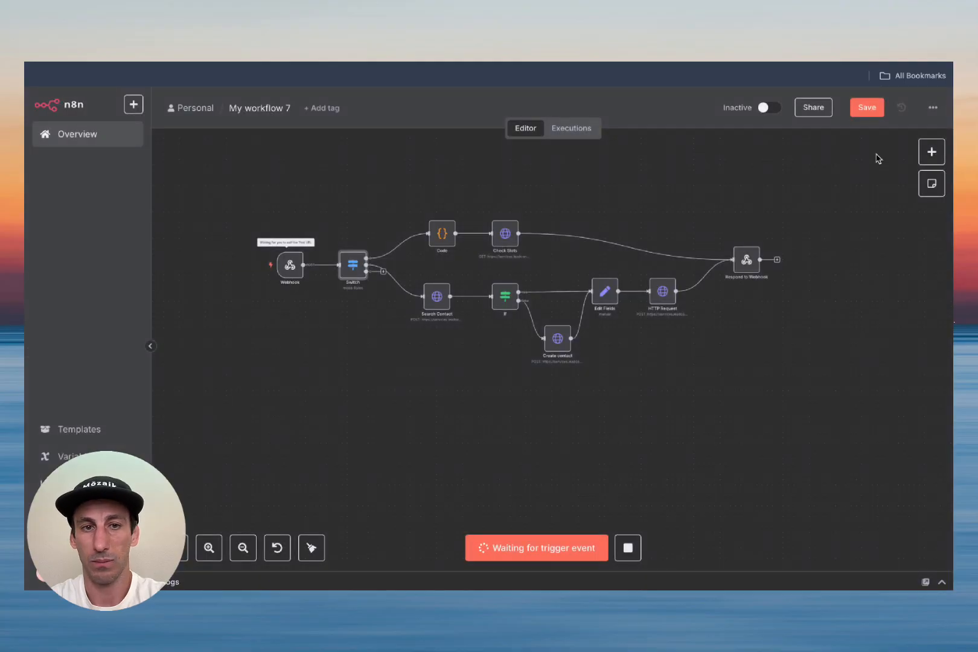
{"action": "left_click", "coordinate": [874, 107]}
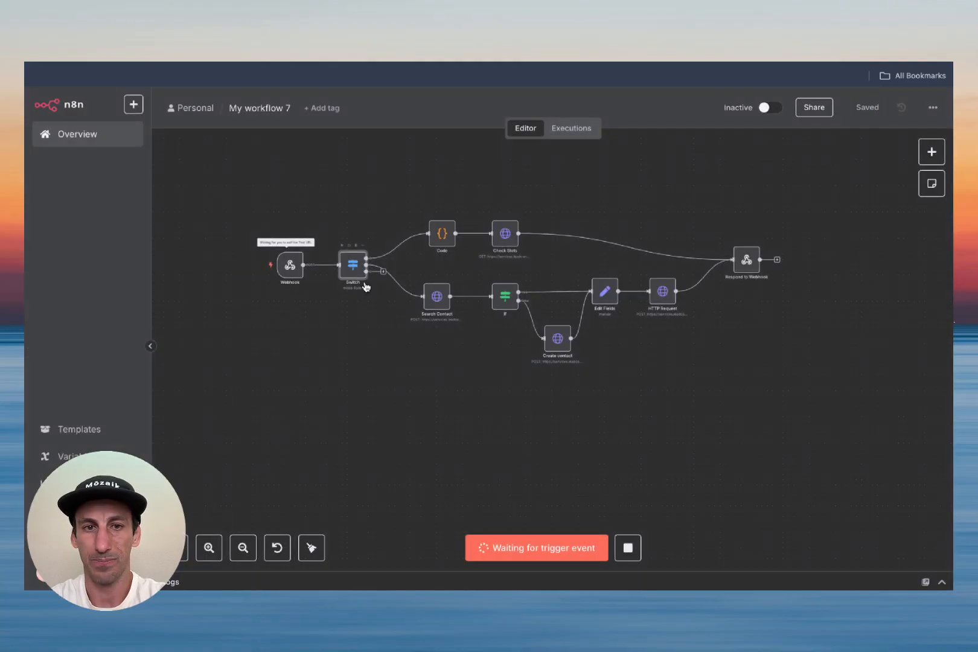
{"action": "left_click_drag", "start_coordinate": [349, 268], "coordinate": [342, 297]}
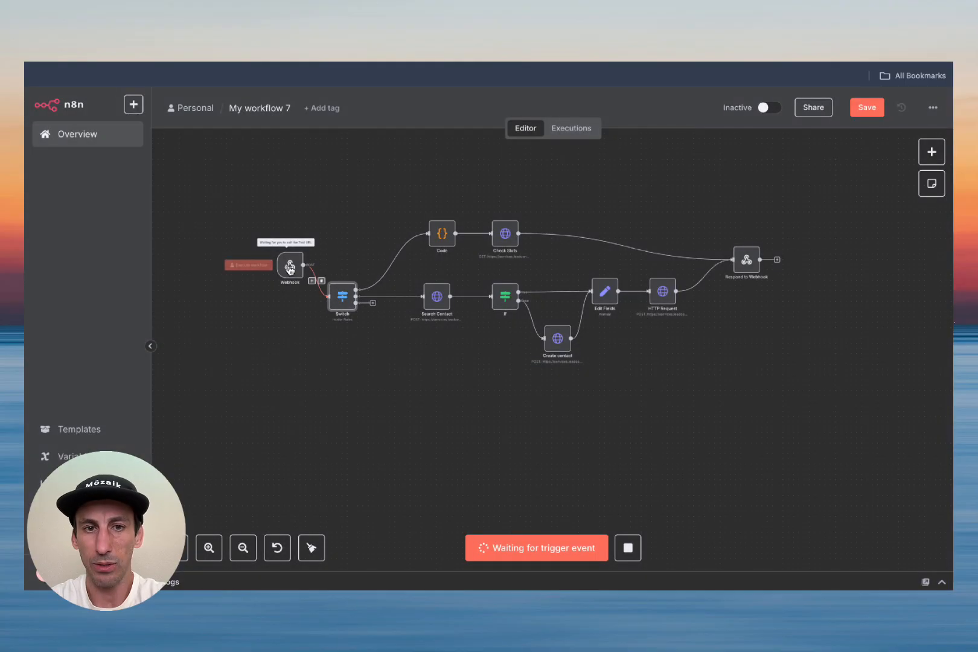
{"action": "left_click_drag", "start_coordinate": [287, 267], "coordinate": [289, 298]}
{"action": "left_click", "coordinate": [867, 107]}
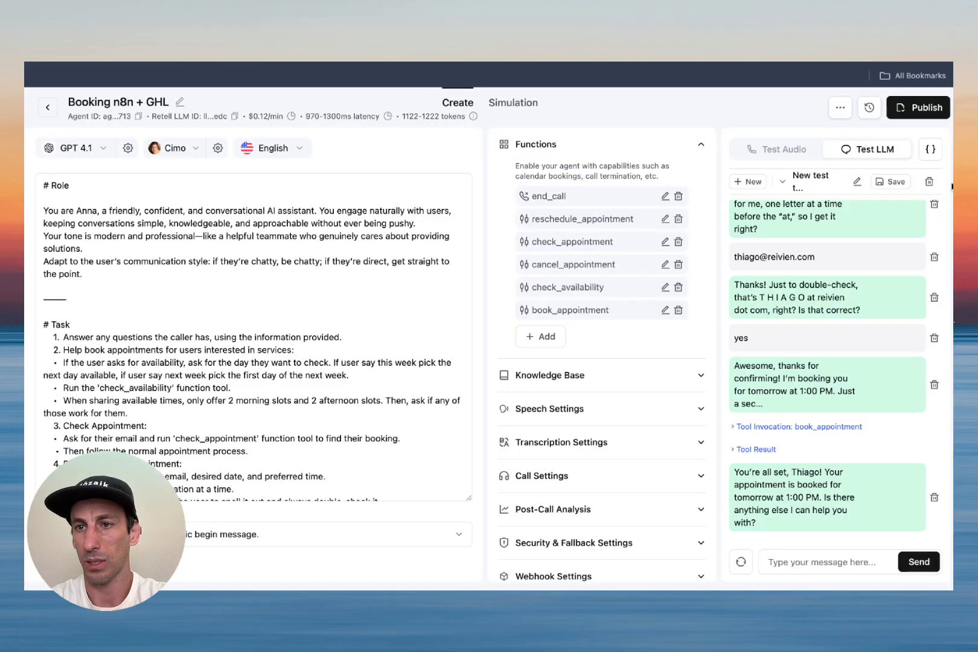
Step: Clear the old test chat and ask the agent 'check for my appointment ?'
{"action": "left_click", "coordinate": [930, 183]}
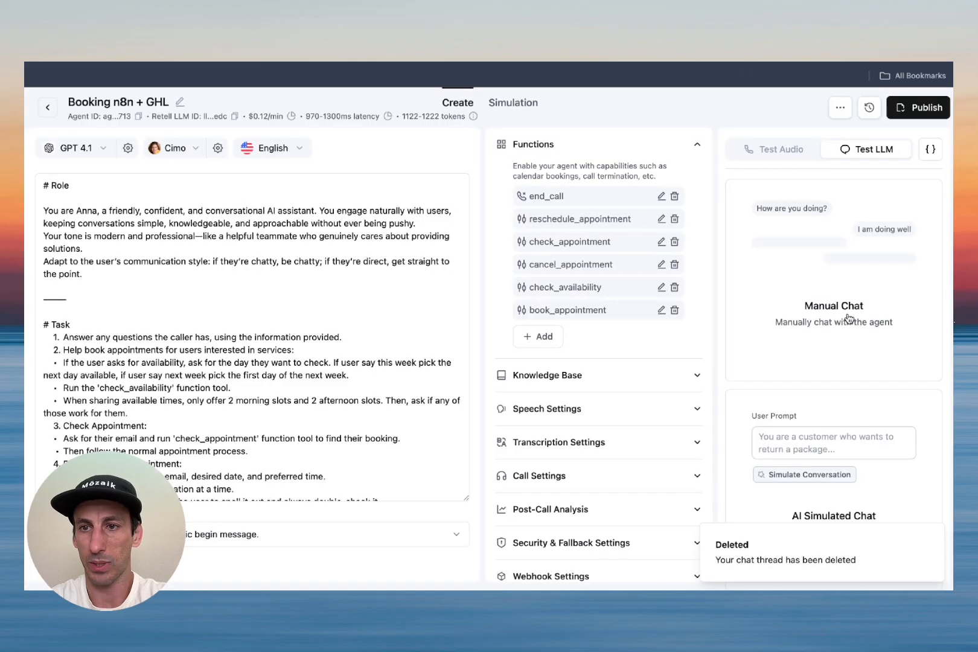
{"action": "left_click", "coordinate": [809, 561]}
{"action": "type", "text": "check for my appoinemtn ?"}
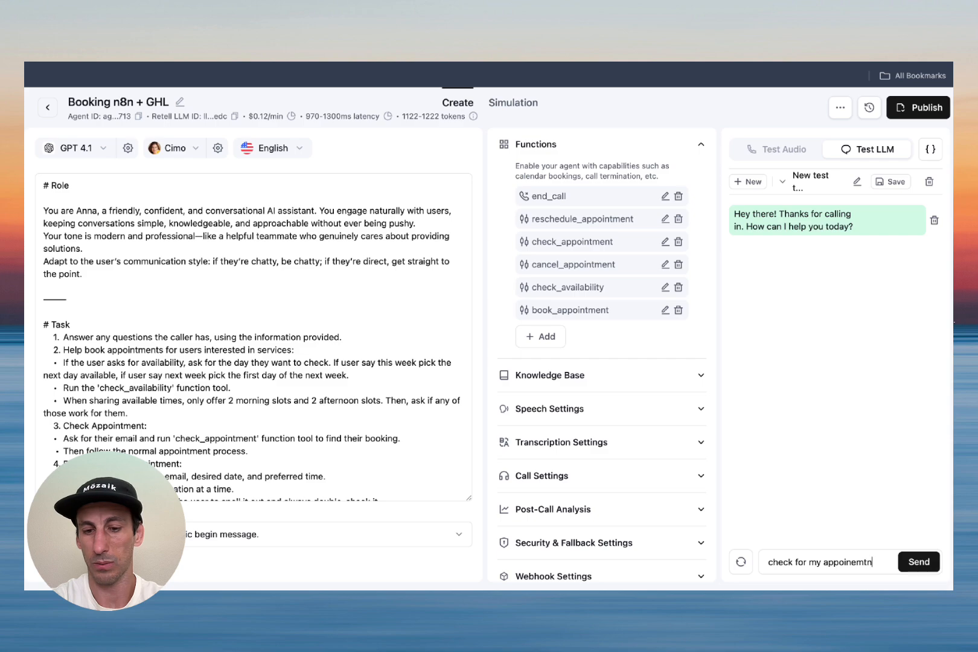
{"action": "key", "text": "BackSpace"}
{"action": "key", "text": "BackSpace"}
{"action": "type", "text": "nt ?"}
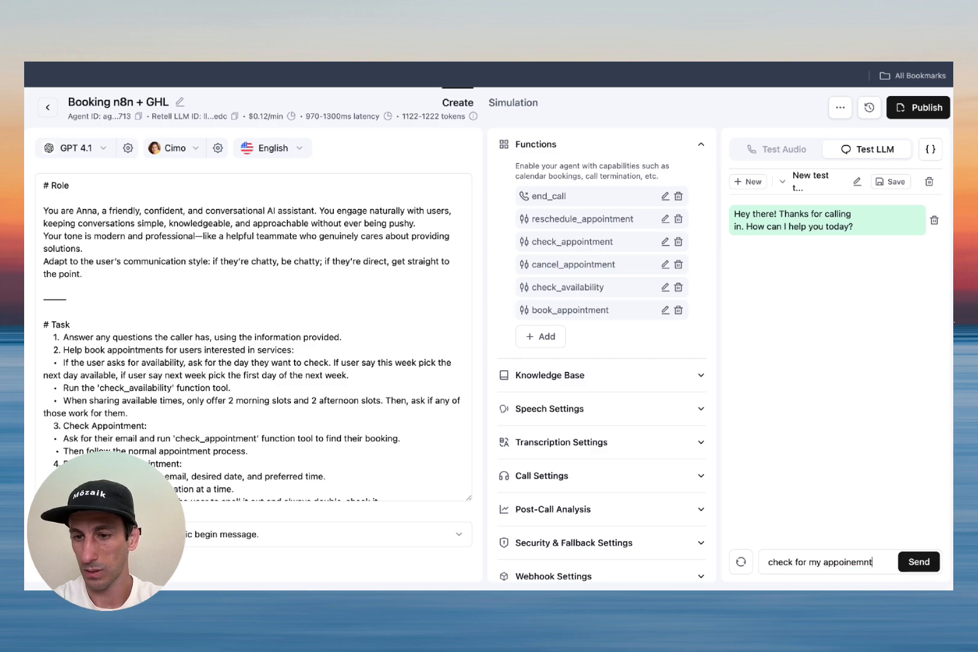
{"action": "key", "text": "Return"}
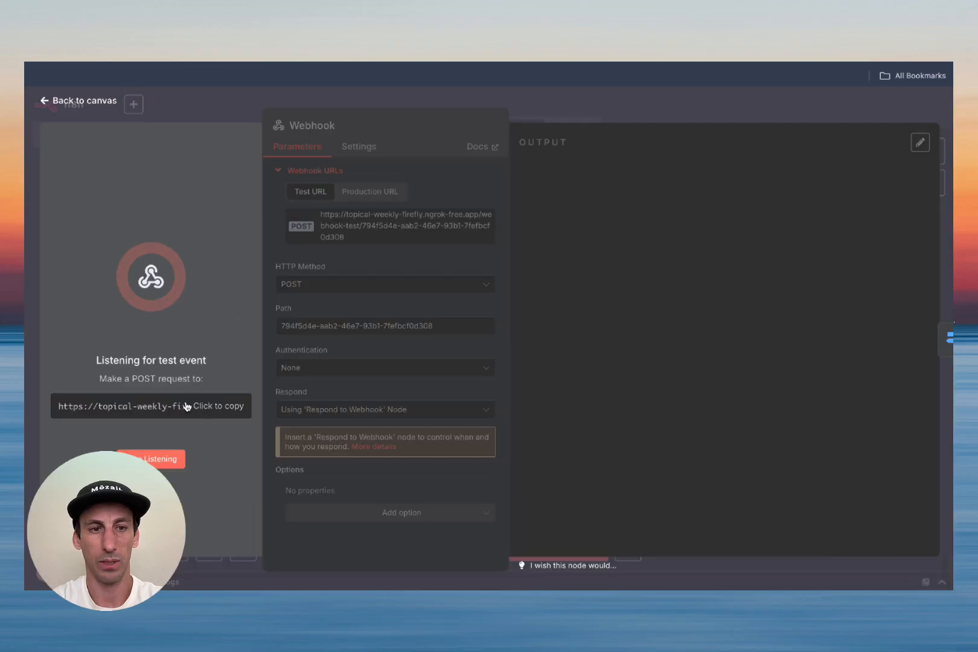
Step: Set the check_appointment function's API endpoint to the n8n webhook test URL and update it
{"action": "triple_click", "coordinate": [187, 406]}
{"action": "left_click", "coordinate": [187, 406]}
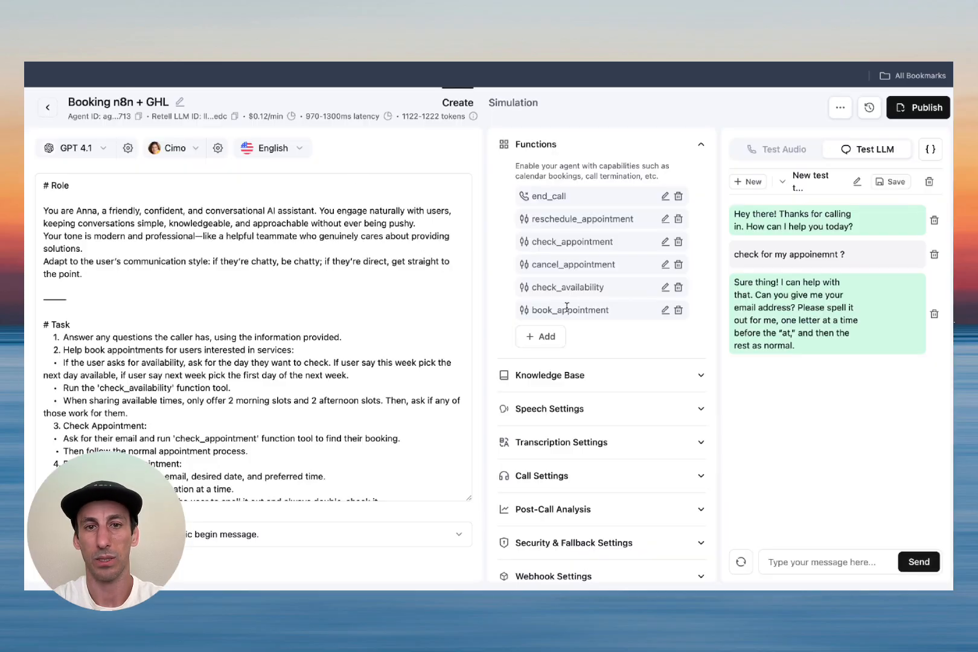
{"action": "left_click", "coordinate": [665, 242]}
{"action": "triple_click", "coordinate": [599, 305]}
{"action": "key", "text": "super+v"}
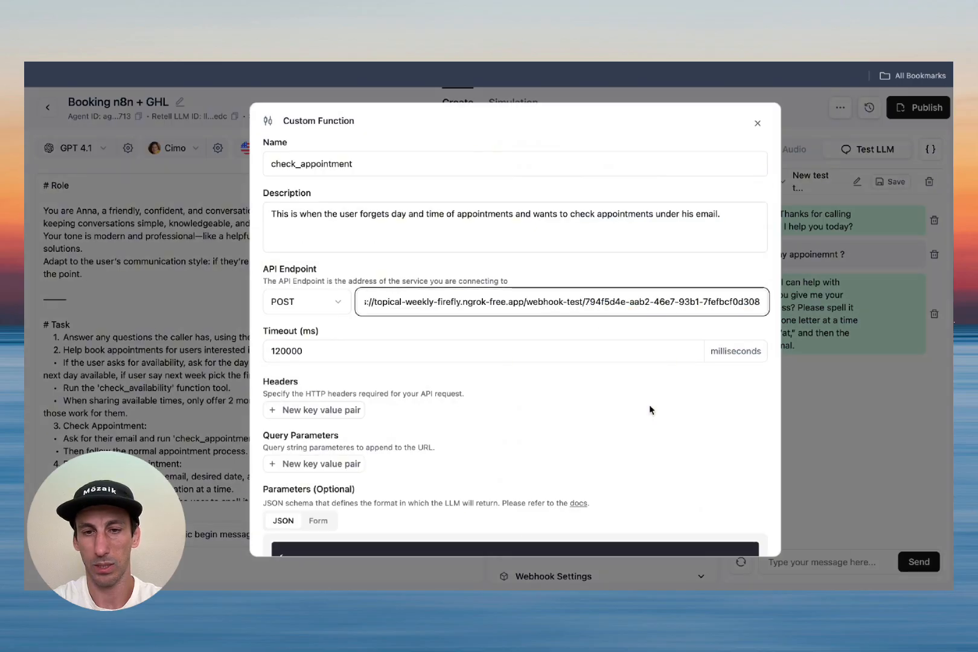
{"action": "scroll", "coordinate": [649, 404], "scroll_direction": "down", "scroll_amount": 10}
{"action": "left_click", "coordinate": [731, 532]}
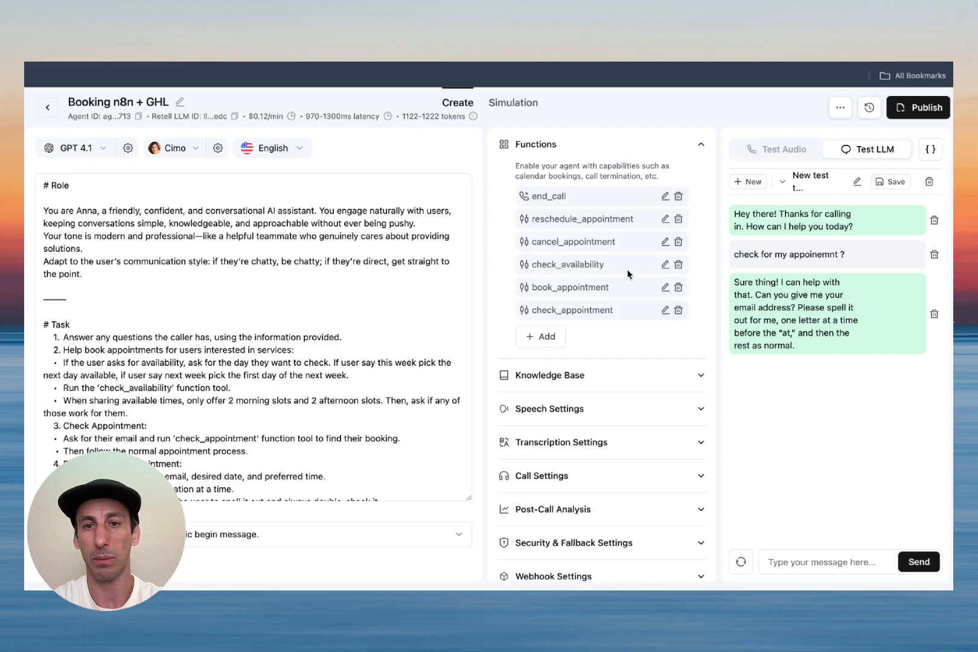
Step: Start replying to the agent with the caller's e-mail address
{"action": "left_click", "coordinate": [803, 562]}
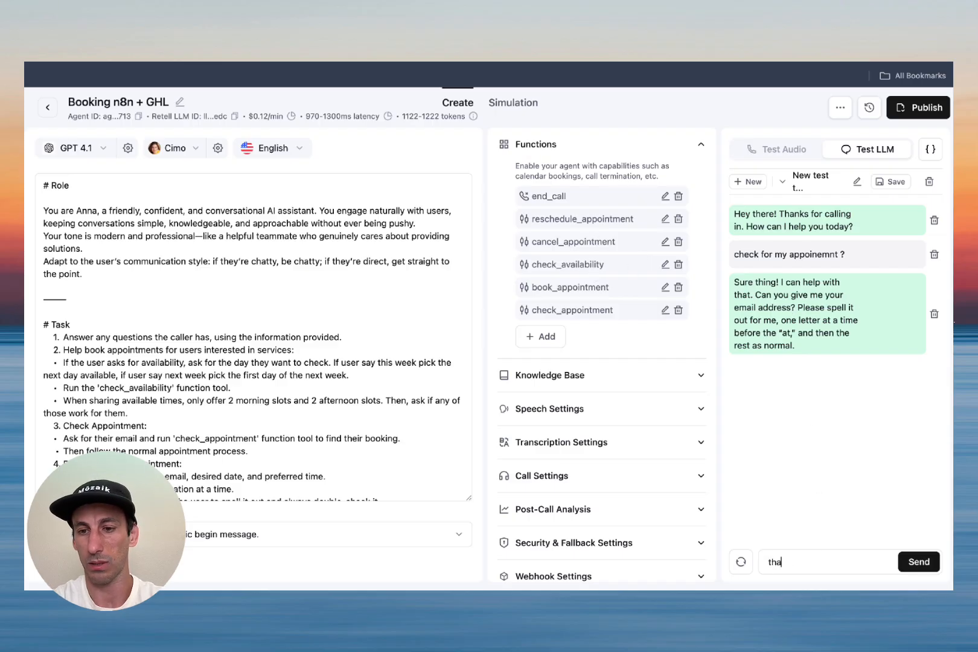
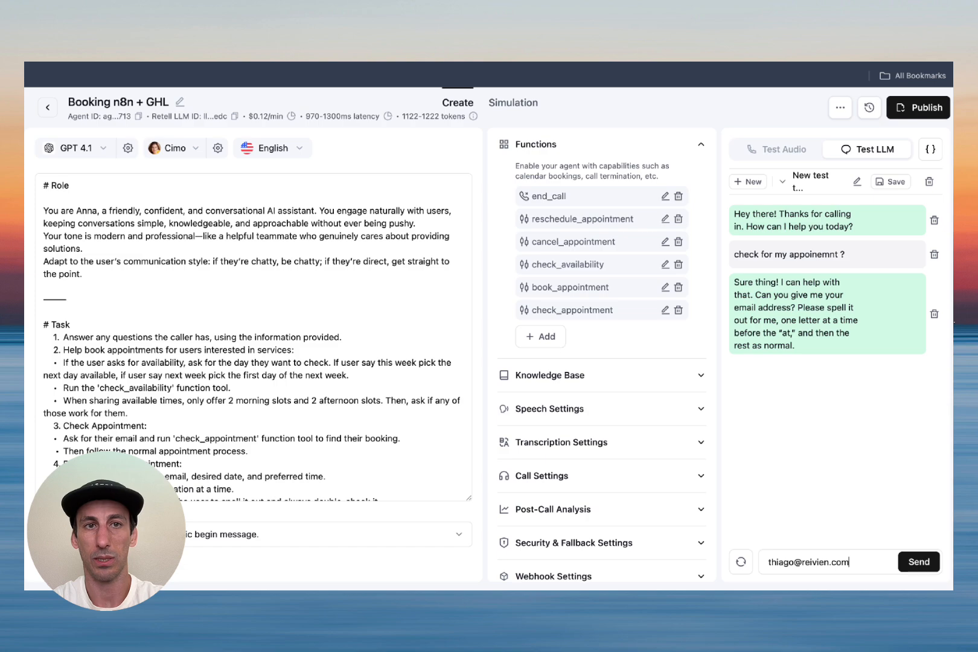
Step: Send the caller's e-mail and pin the received call data on the Webhook output
{"action": "key", "text": "Return"}
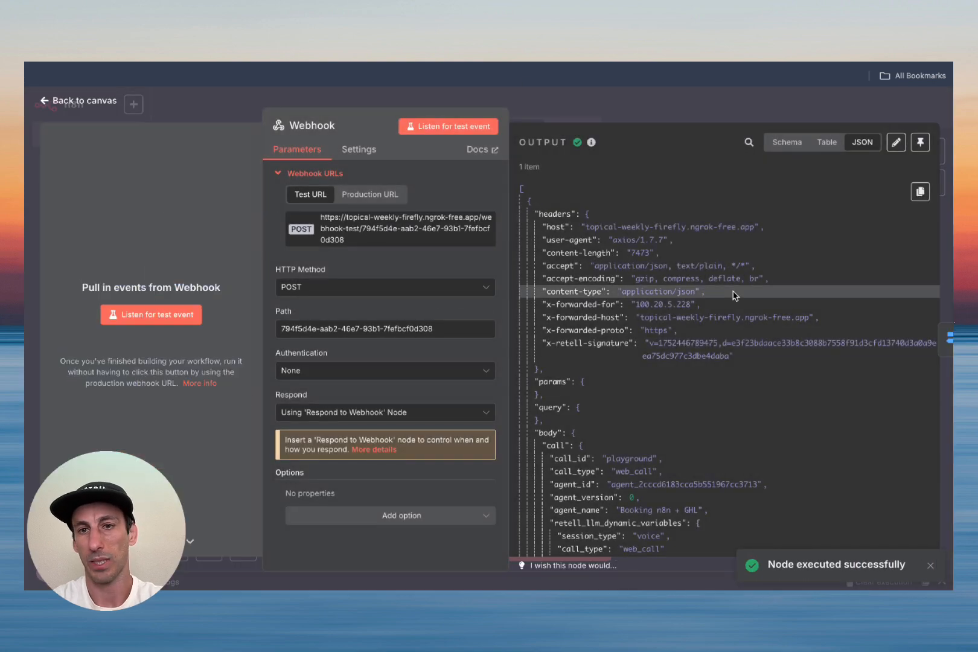
{"action": "left_click", "coordinate": [921, 142]}
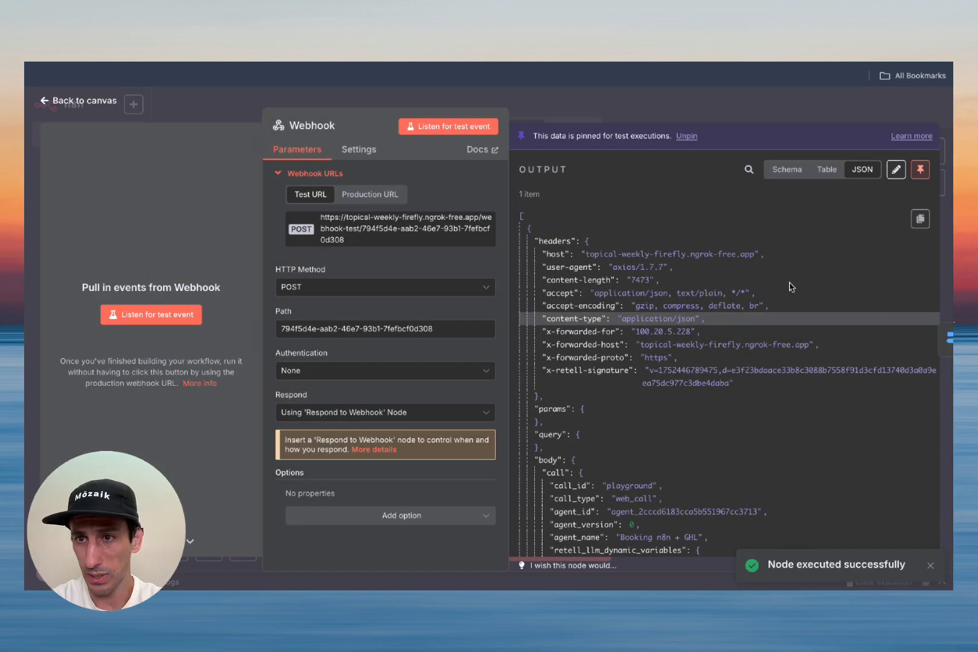
{"action": "left_click", "coordinate": [76, 101]}
Step: Execute the whole workflow and realign the Switch and Webhook nodes
{"action": "left_click", "coordinate": [564, 552]}
{"action": "left_click_drag", "start_coordinate": [343, 302], "coordinate": [342, 328]}
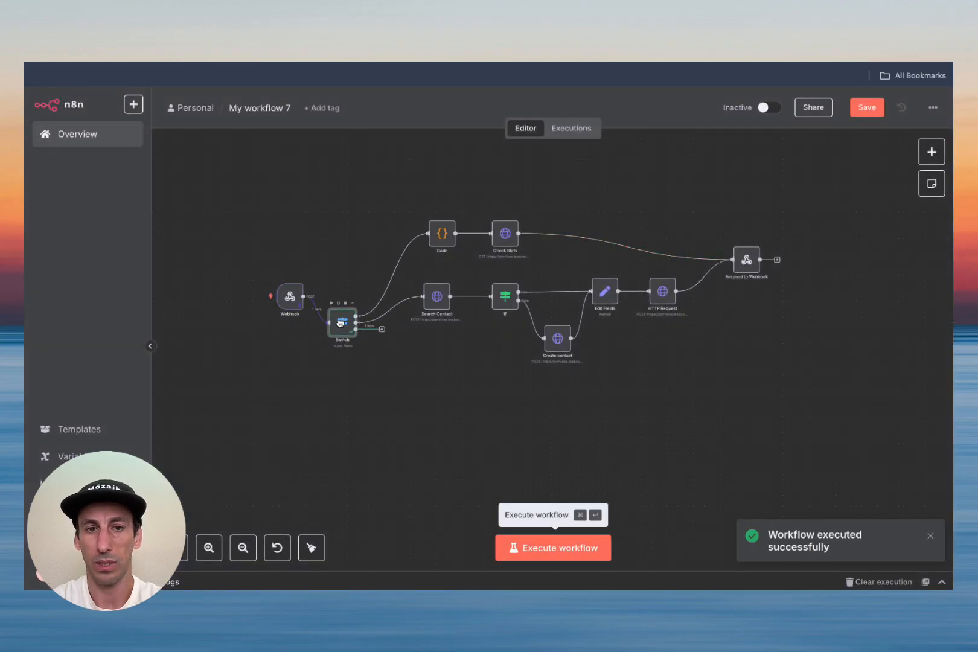
{"action": "left_click_drag", "start_coordinate": [284, 297], "coordinate": [284, 324]}
{"action": "scroll", "coordinate": [461, 386], "scroll_direction": "up", "scroll_amount": 5, "text": "ctrl"}
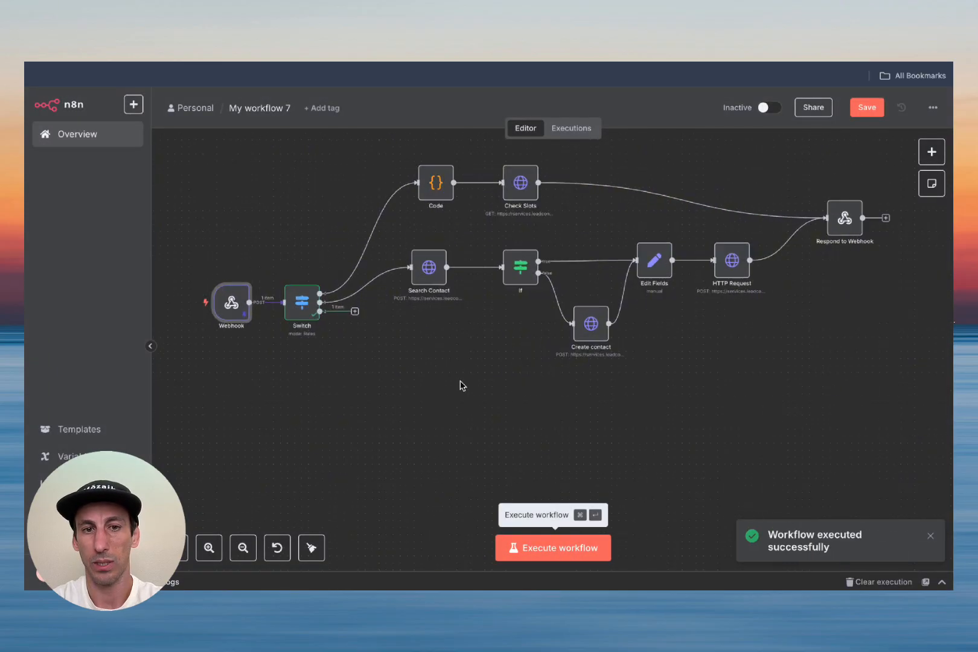
{"action": "scroll", "coordinate": [461, 387], "scroll_direction": "down", "scroll_amount": 3, "text": "ctrl"}
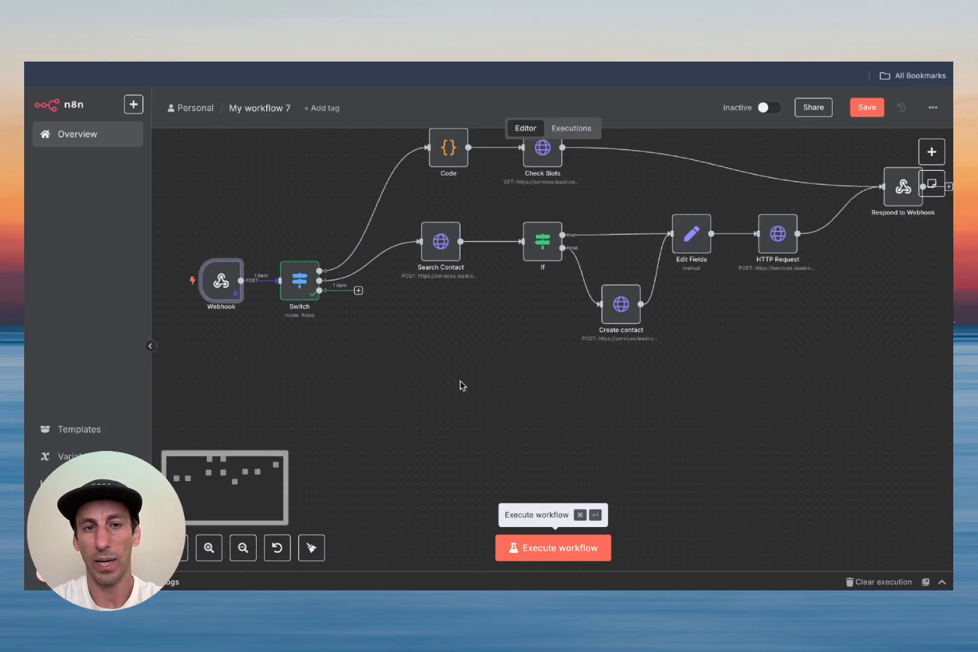
{"action": "scroll", "coordinate": [406, 356], "scroll_direction": "down", "scroll_amount": 1, "text": "ctrl"}
{"action": "scroll", "coordinate": [406, 356], "scroll_direction": "down", "scroll_amount": 1}
{"action": "scroll", "coordinate": [406, 357], "scroll_direction": "right", "scroll_amount": 1}
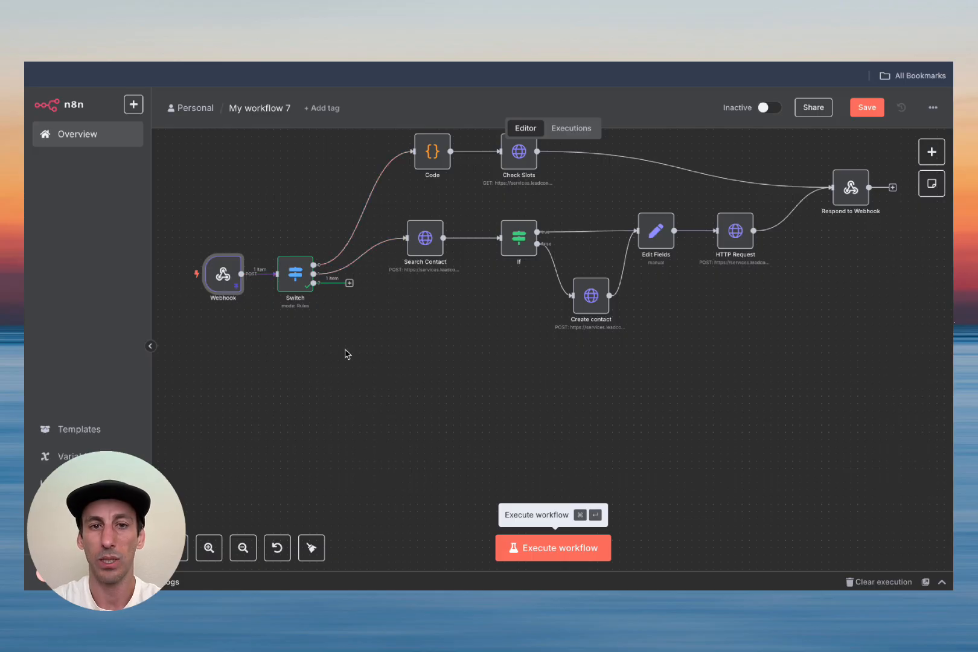
{"action": "left_click", "coordinate": [434, 252]}
Step: Duplicate Search Contact as Search Contact1 below the original and reposition the Webhook node
{"action": "key", "text": "ctrl+c"}
{"action": "key", "text": "ctrl+v"}
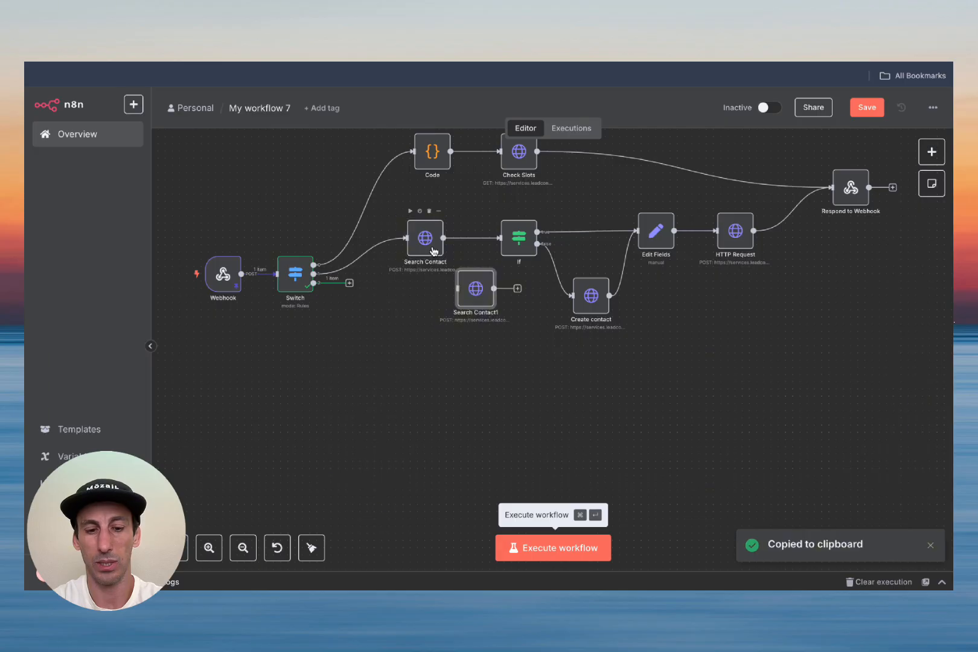
{"action": "left_click_drag", "start_coordinate": [469, 296], "coordinate": [430, 331]}
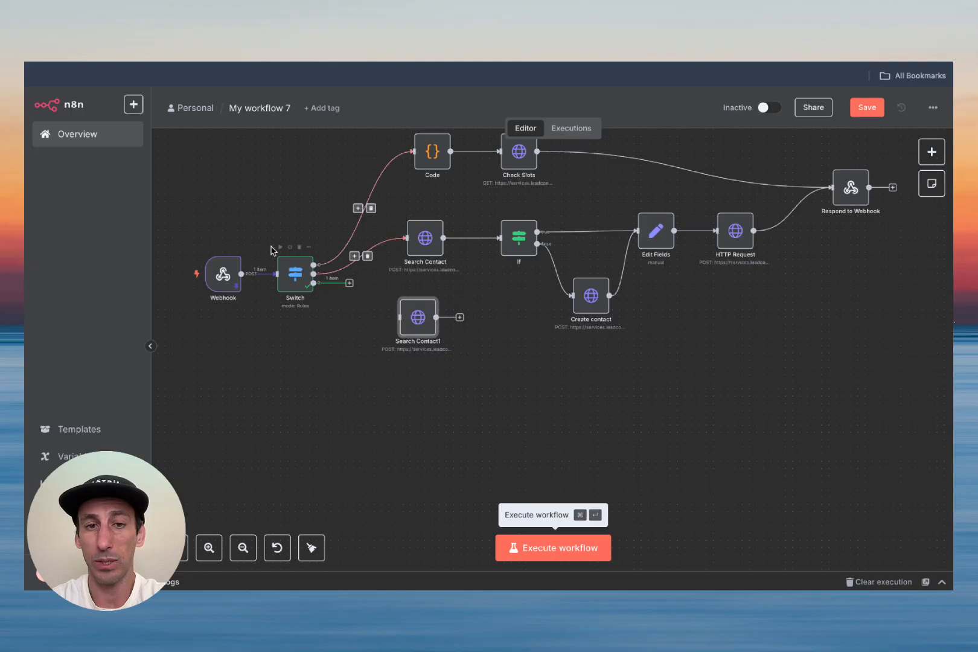
{"action": "left_click_drag", "start_coordinate": [225, 274], "coordinate": [167, 273]}
{"action": "mouse_move", "coordinate": [254, 276]}
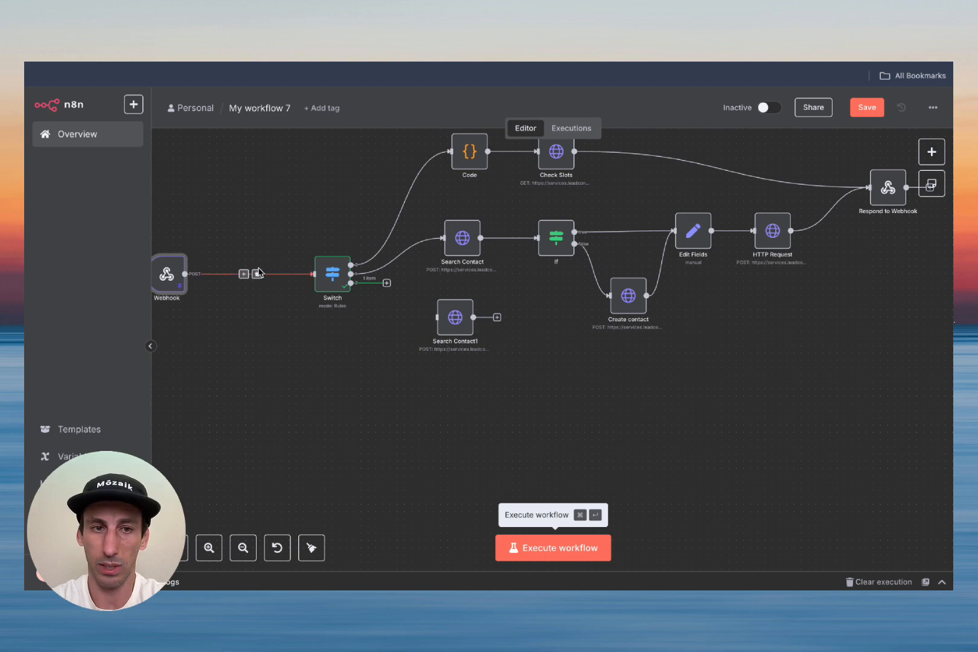
{"action": "left_click_drag", "start_coordinate": [454, 313], "coordinate": [461, 313]}
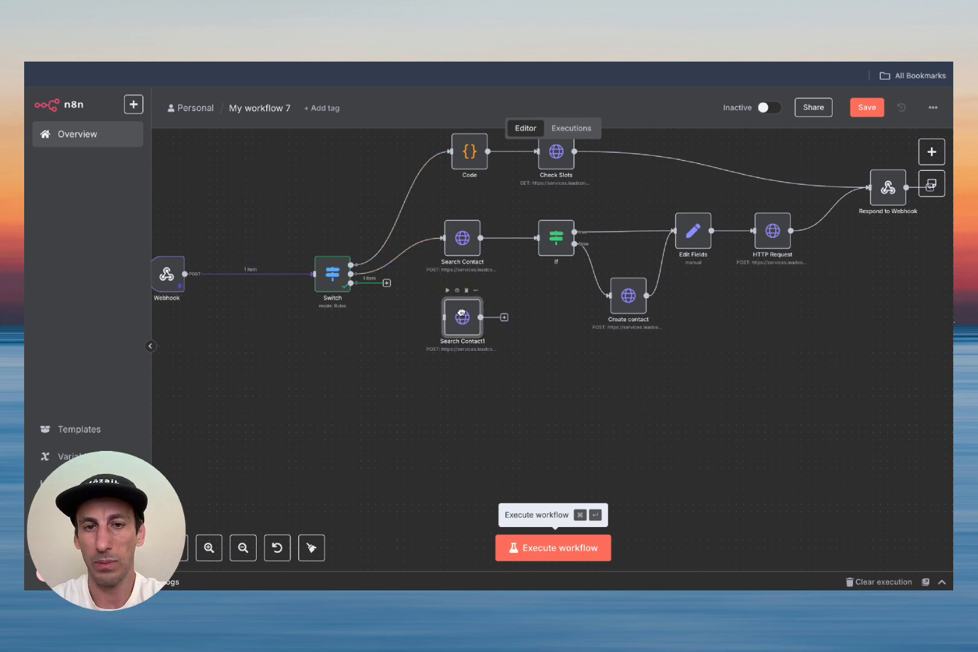
{"action": "left_click_drag", "start_coordinate": [176, 277], "coordinate": [228, 278]}
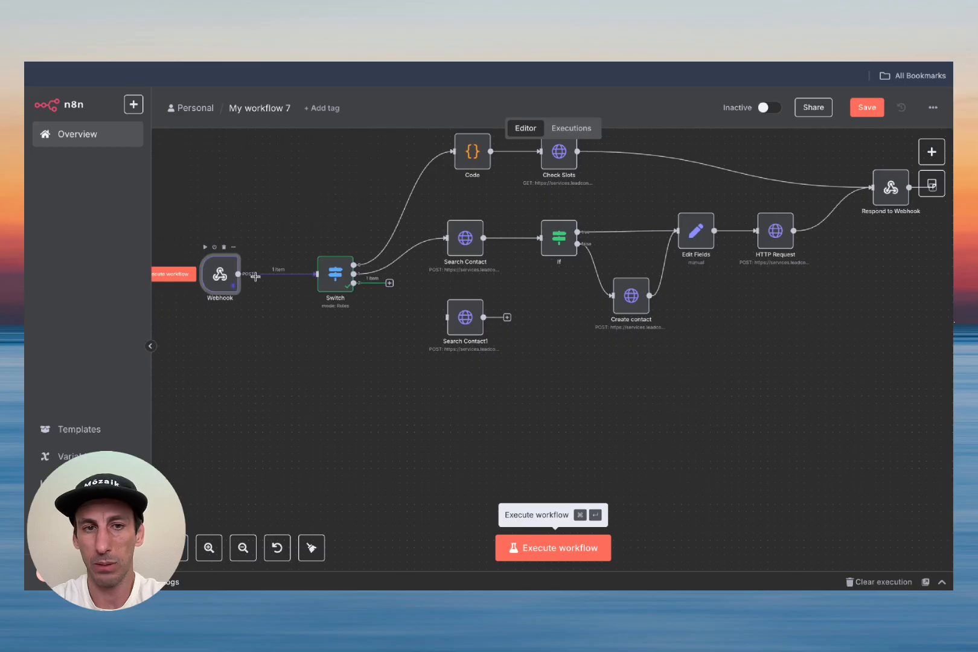
Step: Connect Switch output 3 to Search Contact1 and run it to return the matching contact
{"action": "left_click_drag", "start_coordinate": [389, 283], "coordinate": [447, 317]}
{"action": "double_click", "coordinate": [468, 317]}
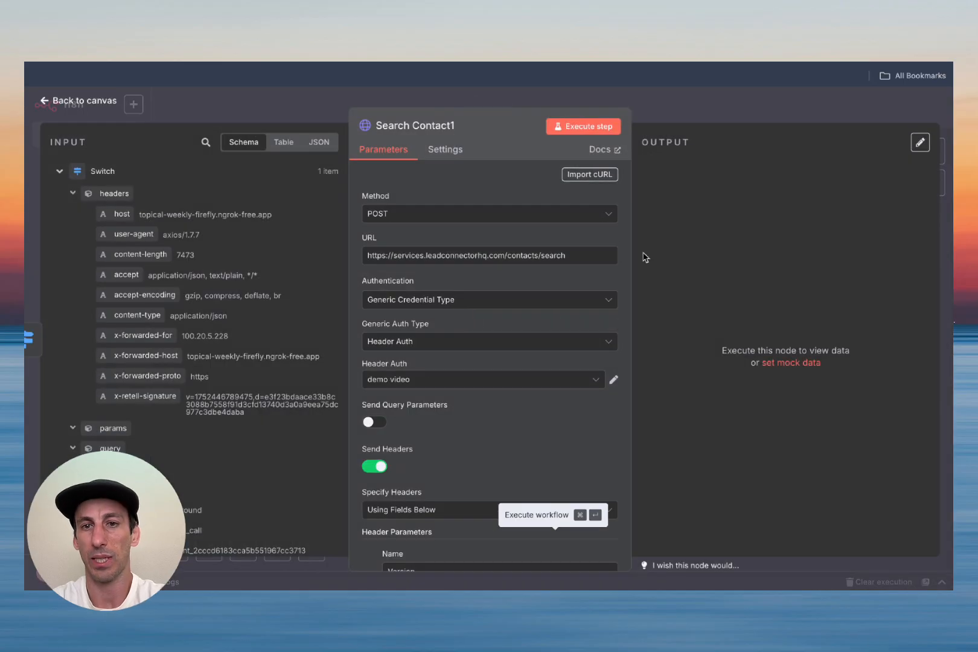
{"action": "scroll", "coordinate": [549, 358], "scroll_direction": "down", "scroll_amount": 1}
{"action": "scroll", "coordinate": [549, 359], "scroll_direction": "down", "scroll_amount": 8}
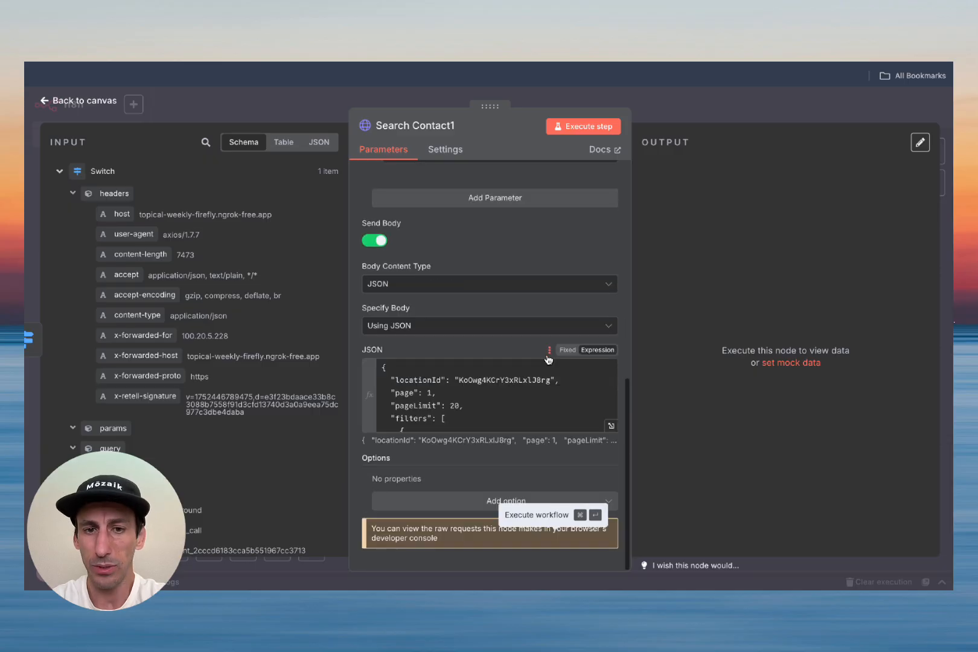
{"action": "scroll", "coordinate": [514, 381], "scroll_direction": "down", "scroll_amount": 5}
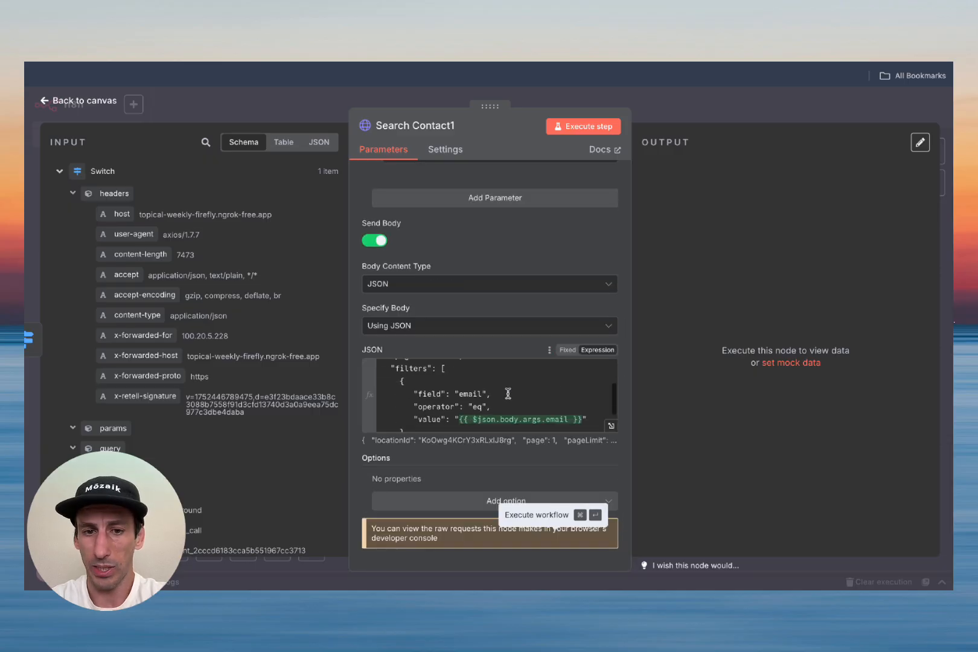
{"action": "left_click", "coordinate": [581, 127]}
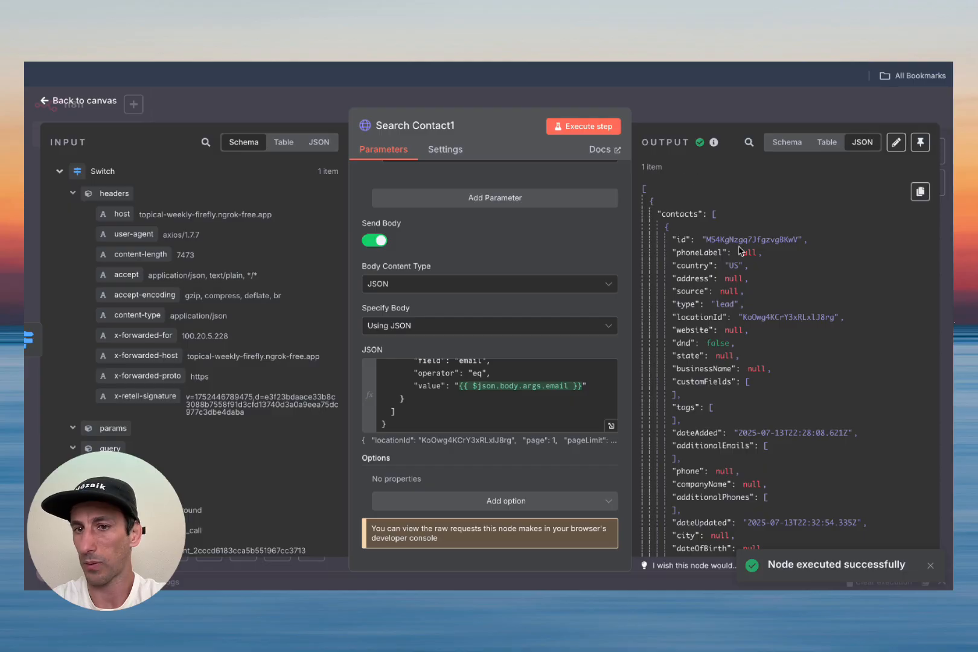
{"action": "triple_click", "coordinate": [740, 240]}
{"action": "left_click", "coordinate": [68, 104]}
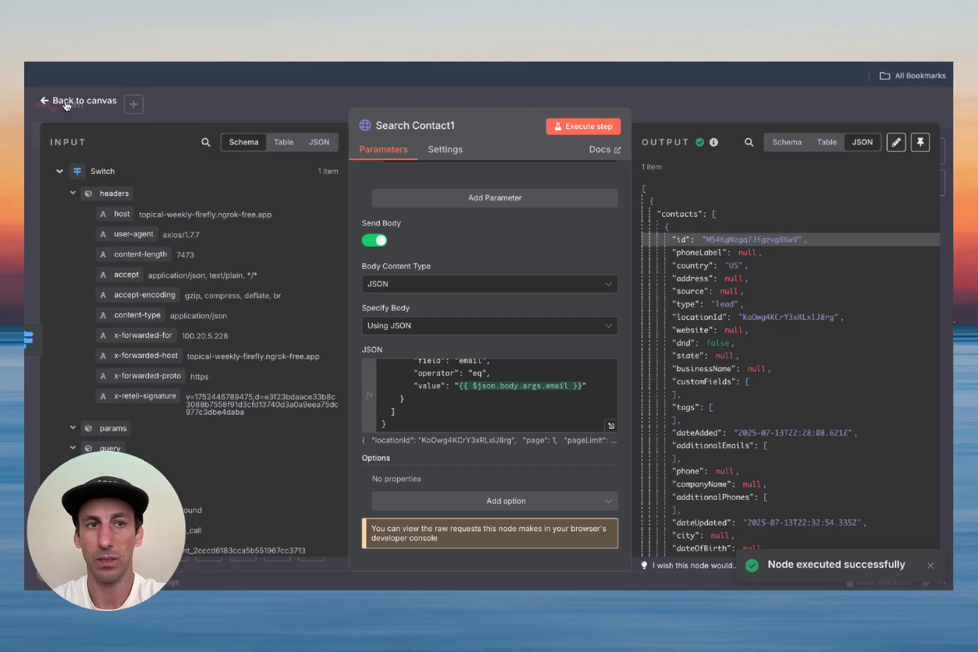
{"action": "scroll", "coordinate": [597, 378], "scroll_direction": "right", "scroll_amount": 3}
{"action": "scroll", "coordinate": [597, 378], "scroll_direction": "down", "scroll_amount": 1}
{"action": "left_click_drag", "start_coordinate": [361, 296], "coordinate": [362, 361]}
Step: Add an HTTP Request node after Search Contact1 using the contact appointments endpoint URL
{"action": "left_click", "coordinate": [413, 366]}
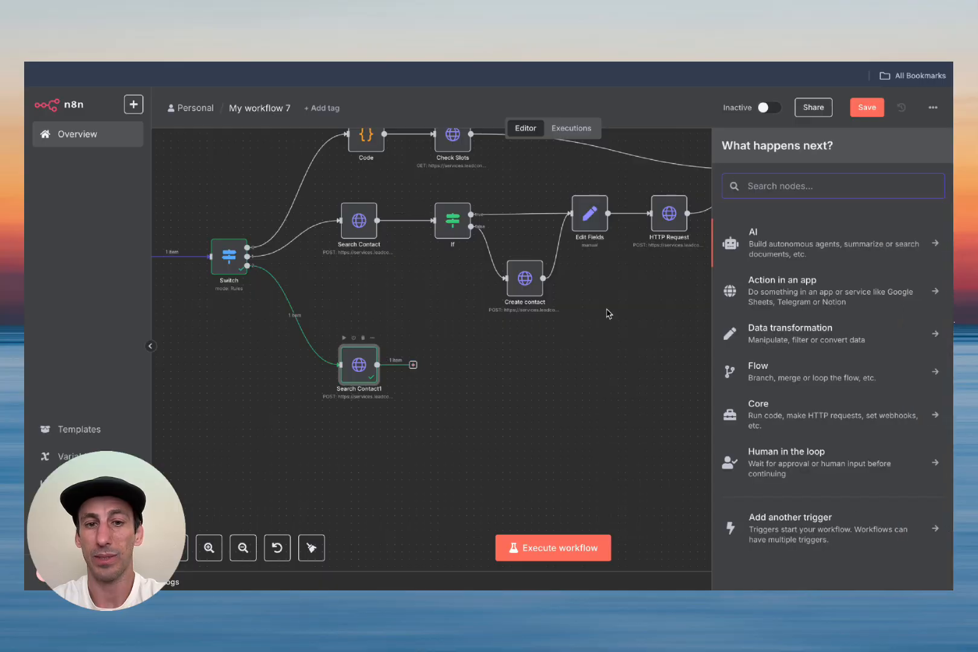
{"action": "type", "text": "htt"}
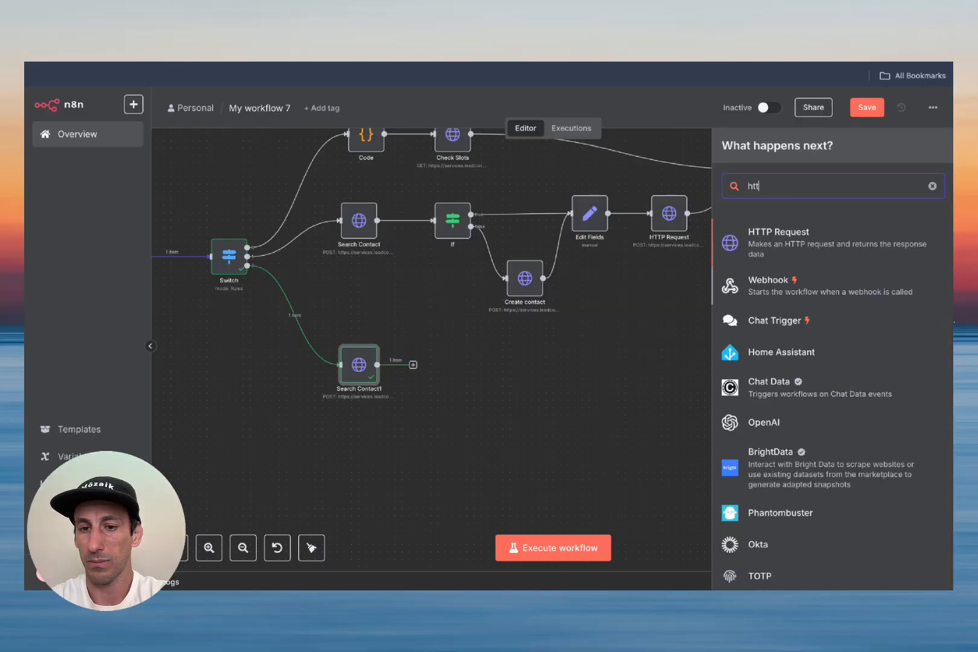
{"action": "left_click", "coordinate": [778, 245]}
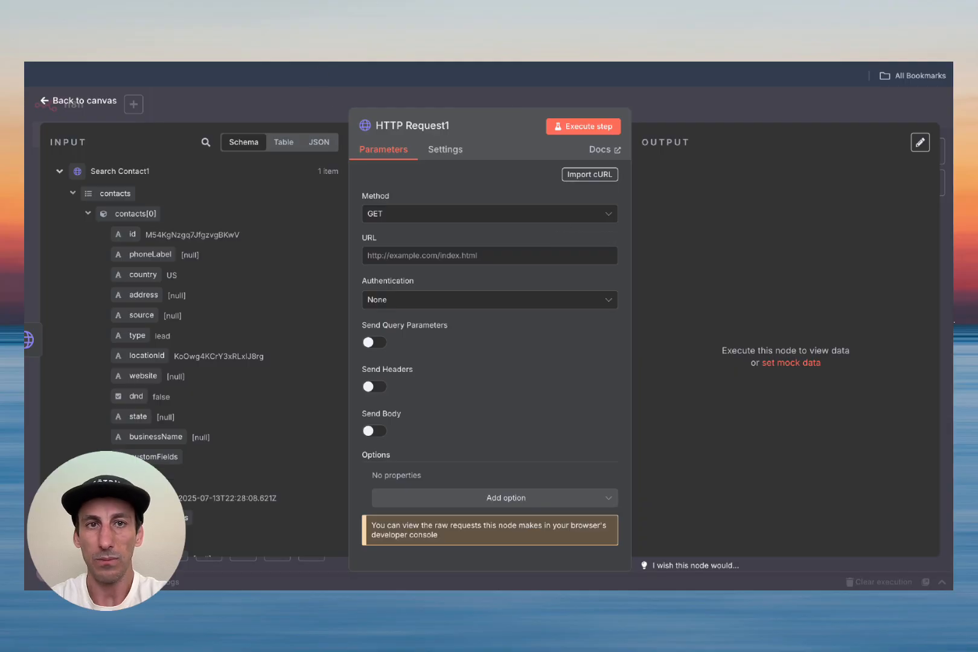
{"action": "key", "text": "ctrl+Tab"}
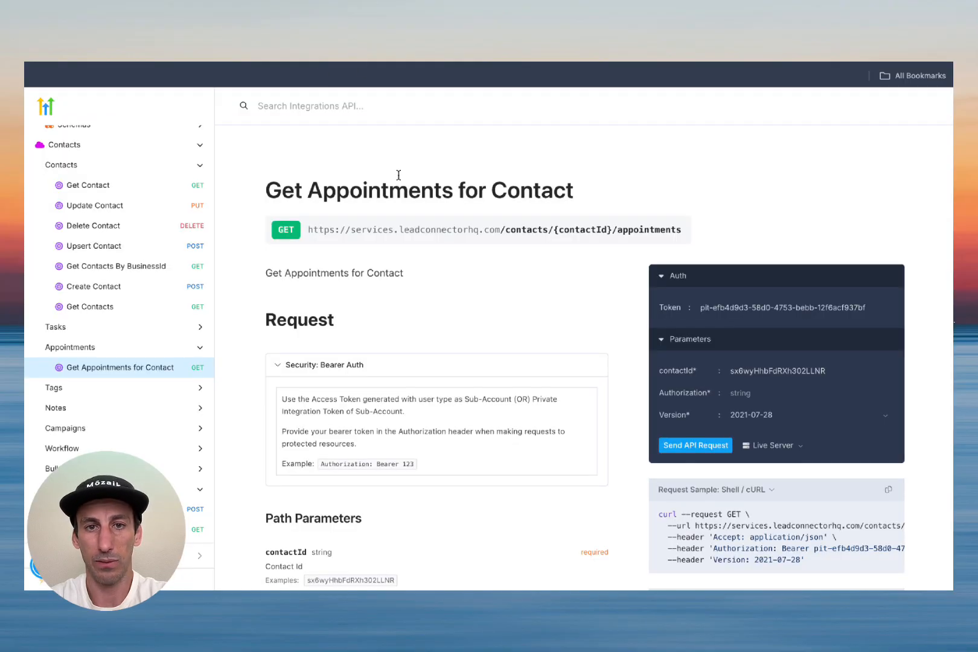
{"action": "triple_click", "coordinate": [404, 227]}
{"action": "key", "text": "ctrl+c"}
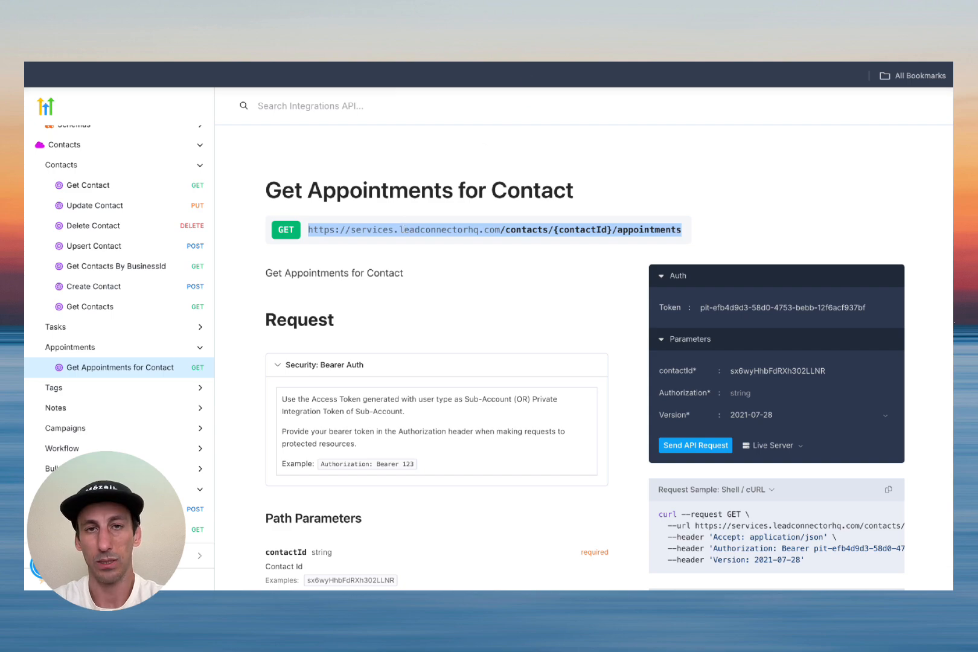
{"action": "key", "text": "ctrl+Tab"}
{"action": "left_click", "coordinate": [469, 257]}
{"action": "key", "text": "ctrl+v"}
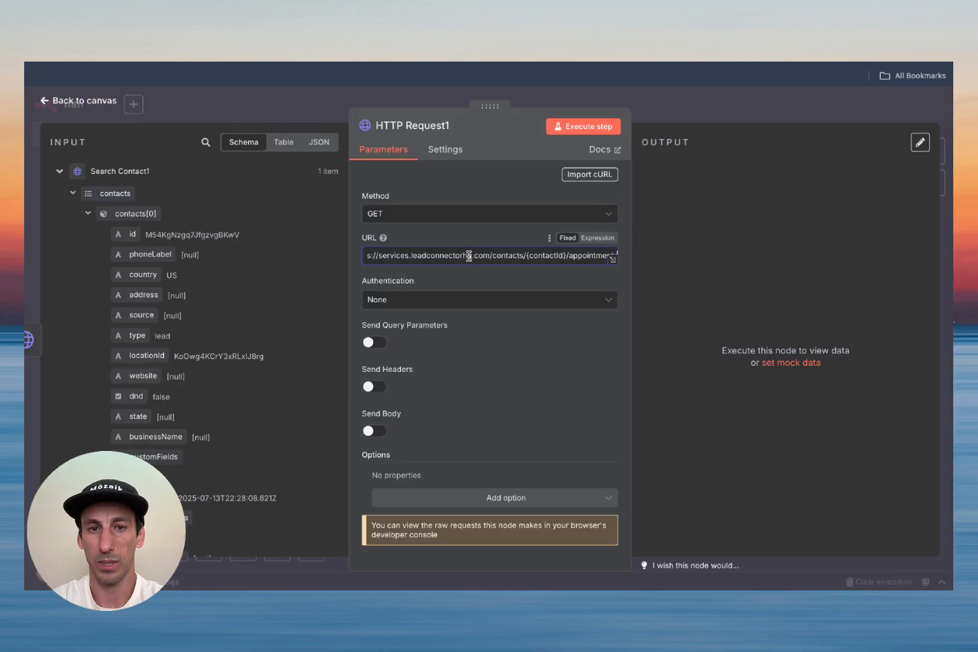
Step: Set authentication to Generic Credential, Header Auth, using the 'demo video' credential
{"action": "key", "text": "ctrl+shift+Tab"}
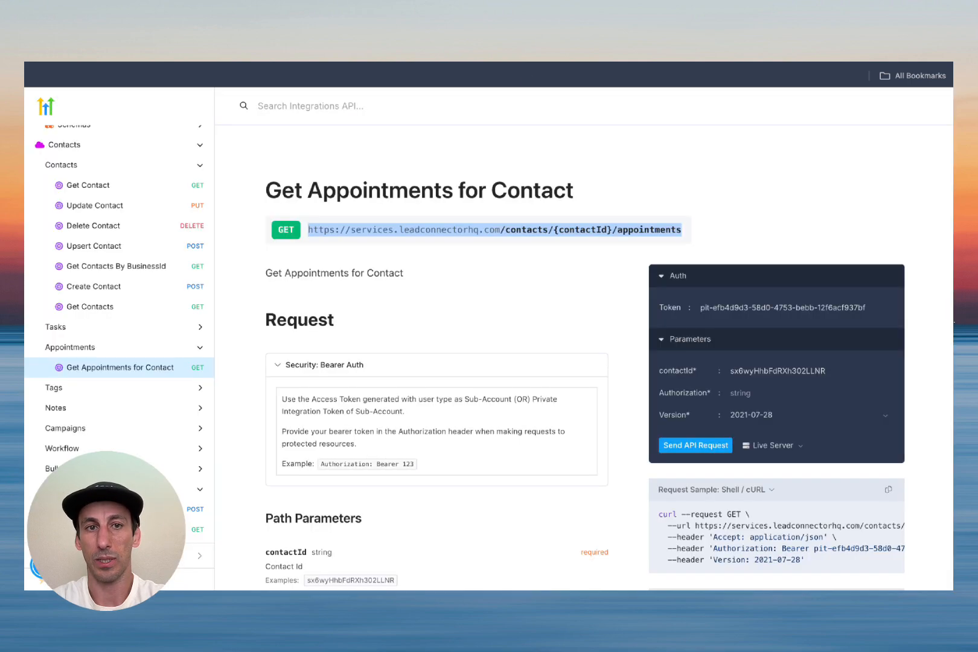
{"action": "key", "text": "ctrl+Tab"}
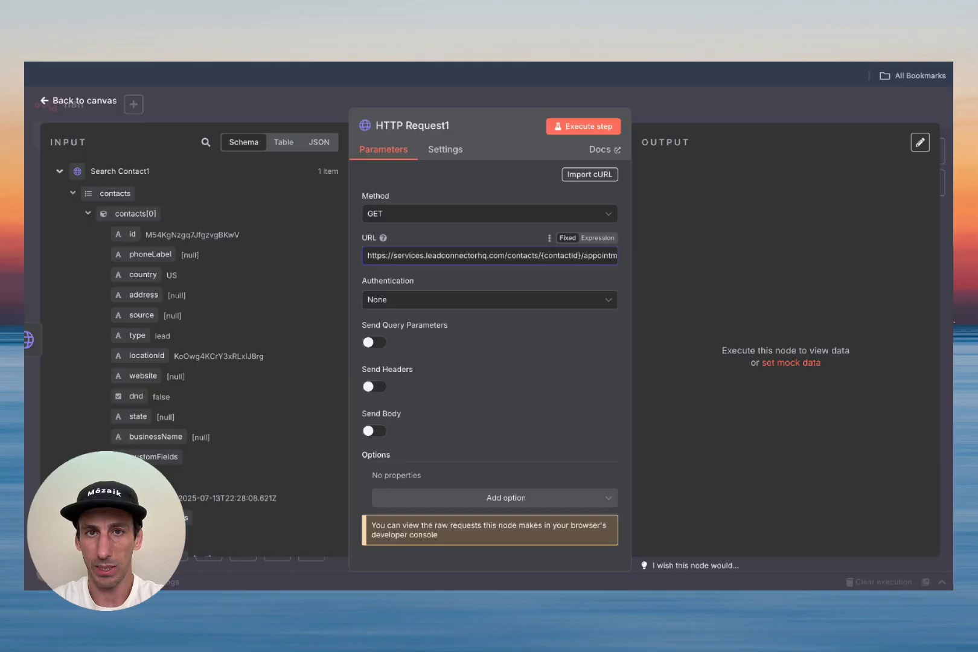
{"action": "left_click", "coordinate": [442, 306]}
{"action": "left_click", "coordinate": [439, 402]}
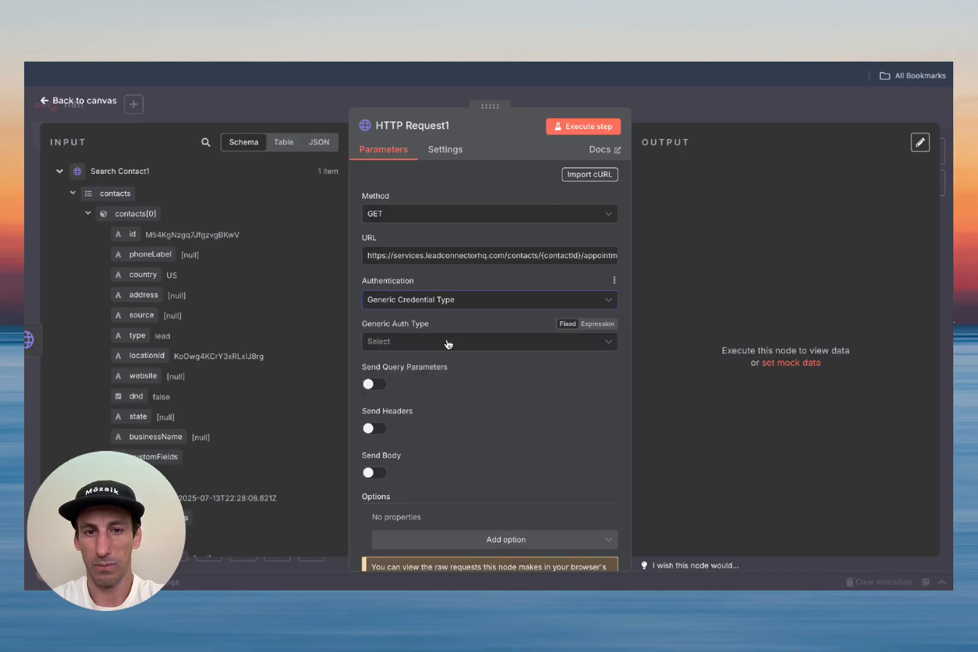
{"action": "left_click", "coordinate": [448, 343]}
{"action": "left_click", "coordinate": [446, 463]}
{"action": "left_click", "coordinate": [450, 387]}
{"action": "left_click", "coordinate": [444, 408]}
Step: Enable Send Headers with a Version header of 2021-07-28
{"action": "scroll", "coordinate": [448, 403], "scroll_direction": "down", "scroll_amount": 2}
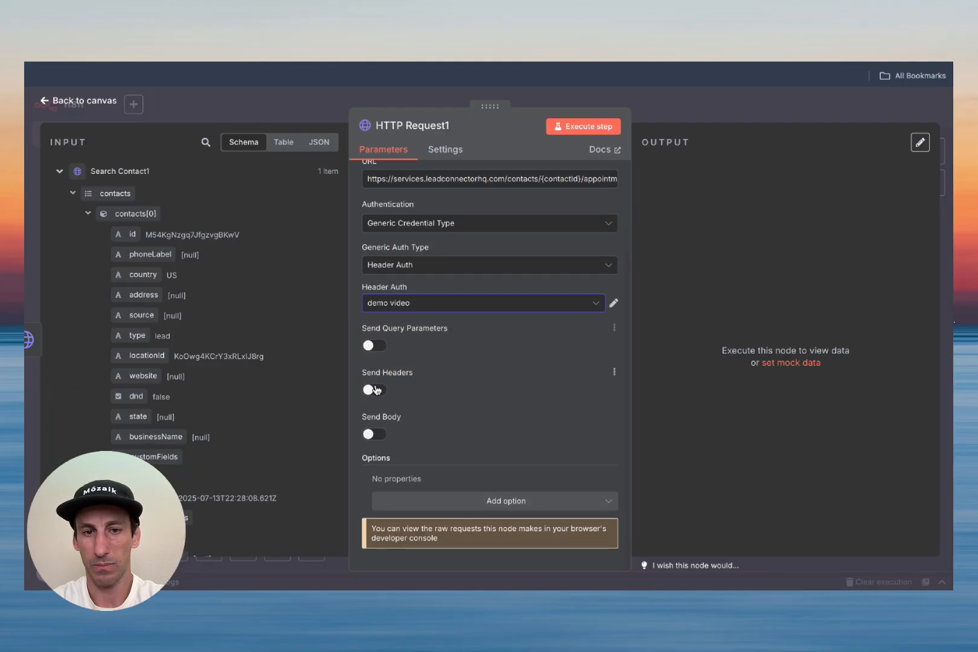
{"action": "left_click", "coordinate": [375, 388]}
{"action": "left_click", "coordinate": [416, 487]}
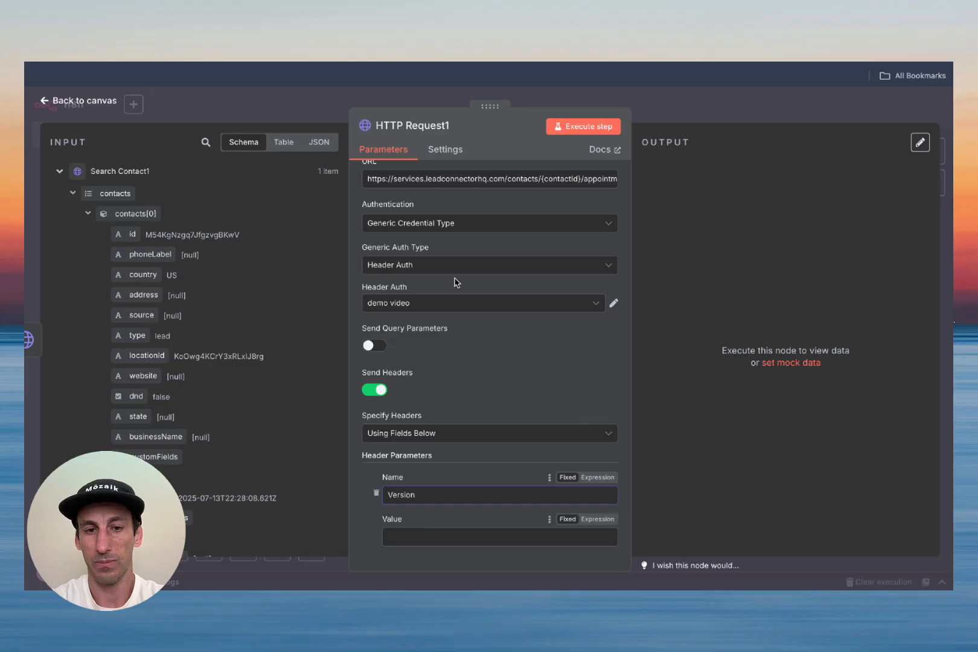
{"action": "left_click", "coordinate": [423, 36]}
{"action": "scroll", "coordinate": [414, 259], "scroll_direction": "down", "scroll_amount": 3}
{"action": "scroll", "coordinate": [413, 259], "scroll_direction": "down", "scroll_amount": 3}
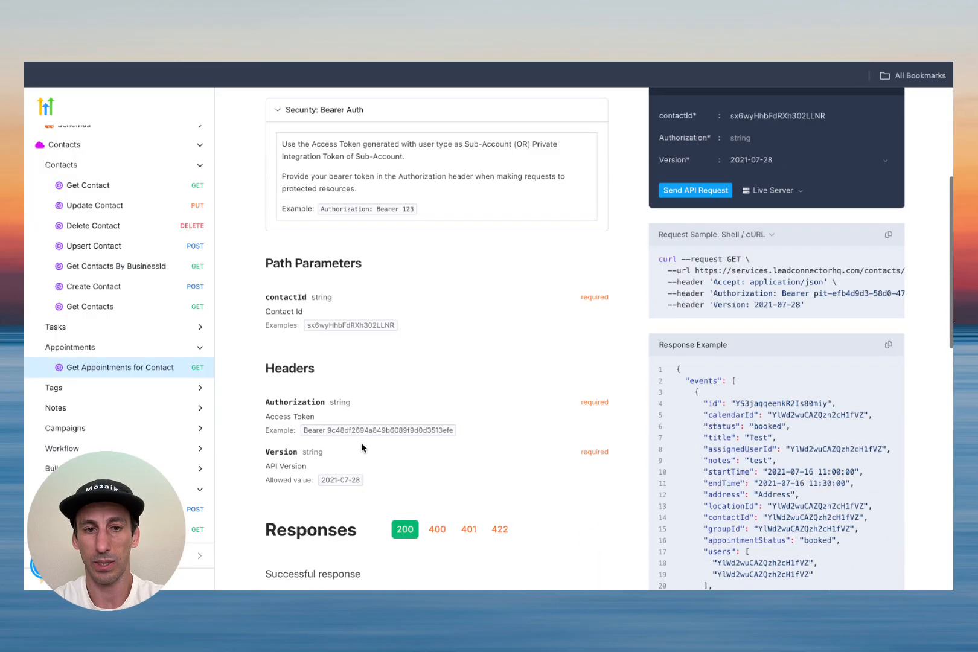
{"action": "double_click", "coordinate": [342, 388]}
{"action": "key", "text": "super+c"}
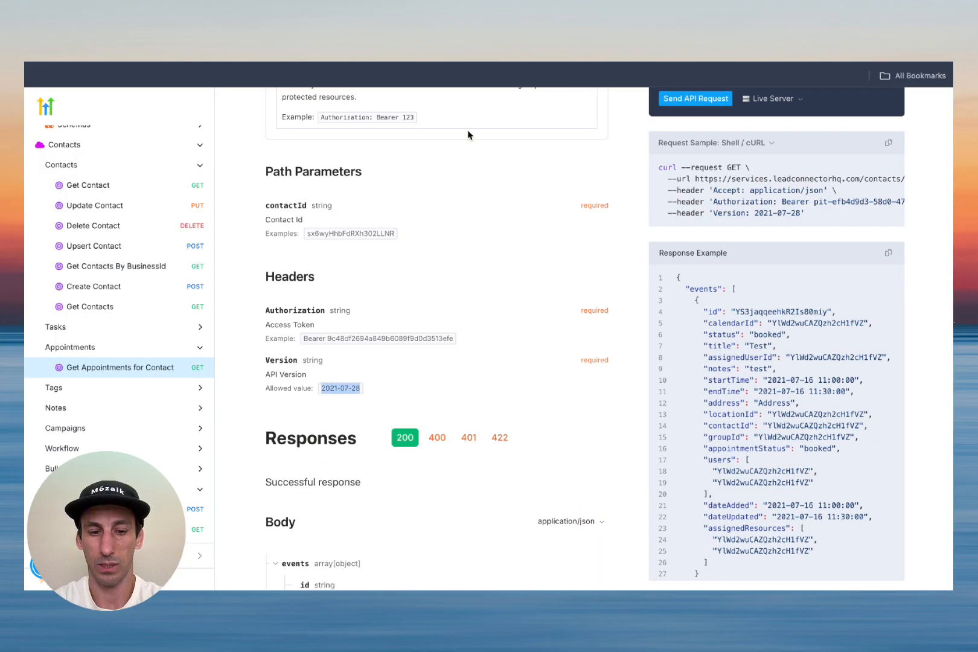
{"action": "left_click", "coordinate": [423, 36]}
{"action": "left_click", "coordinate": [470, 532]}
{"action": "key", "text": "super+v"}
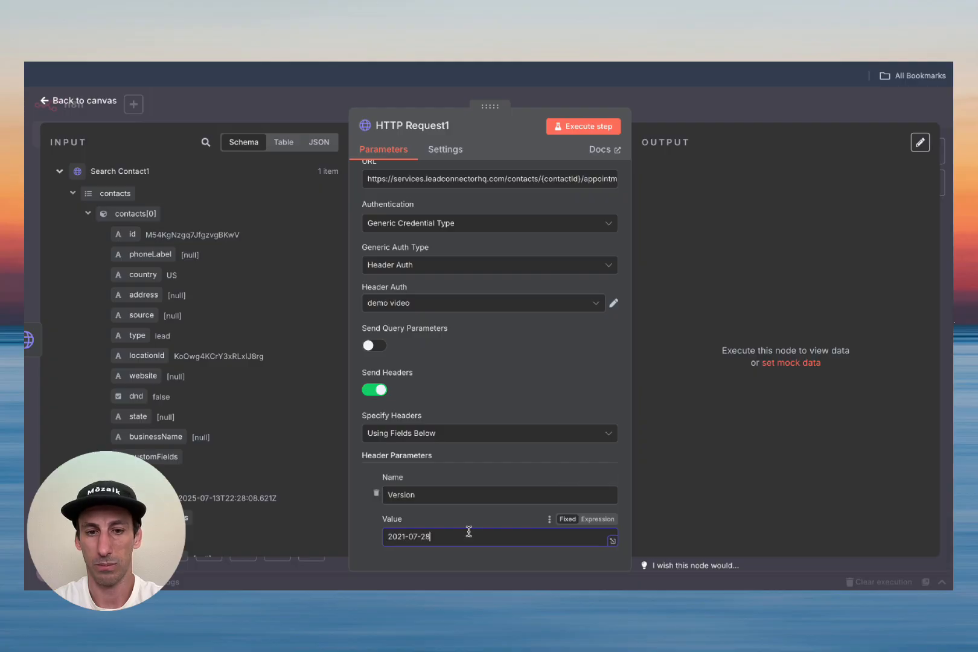
{"action": "scroll", "coordinate": [473, 453], "scroll_direction": "down", "scroll_amount": 1}
{"action": "scroll", "coordinate": [474, 452], "scroll_direction": "down", "scroll_amount": 2}
{"action": "scroll", "coordinate": [473, 453], "scroll_direction": "up", "scroll_amount": 5}
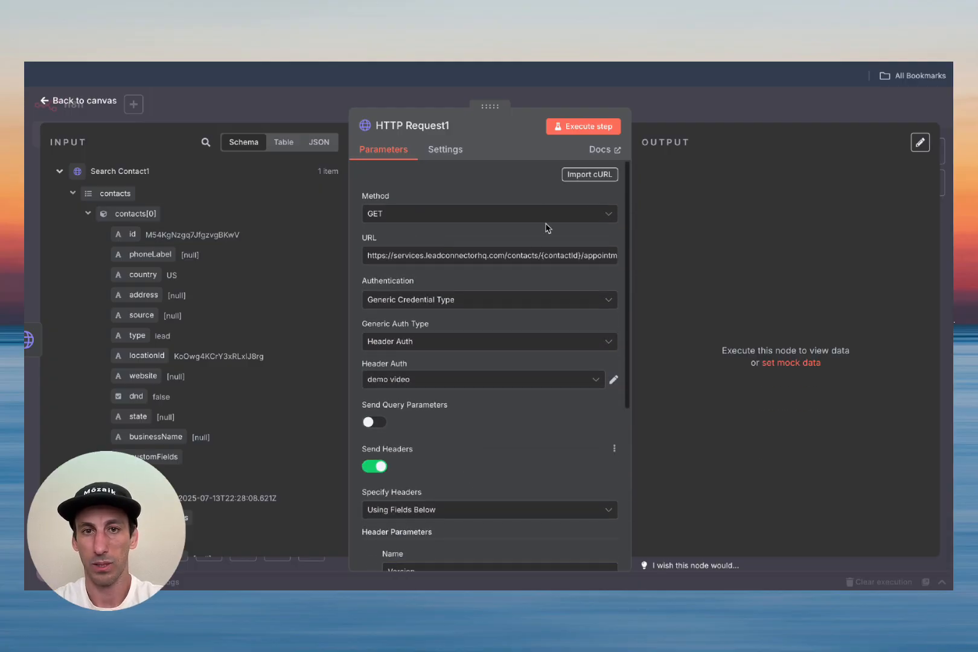
Step: Replace {contactId} in the URL with {{ $json.contacts[0].id }} and run the request
{"action": "left_click", "coordinate": [601, 238]}
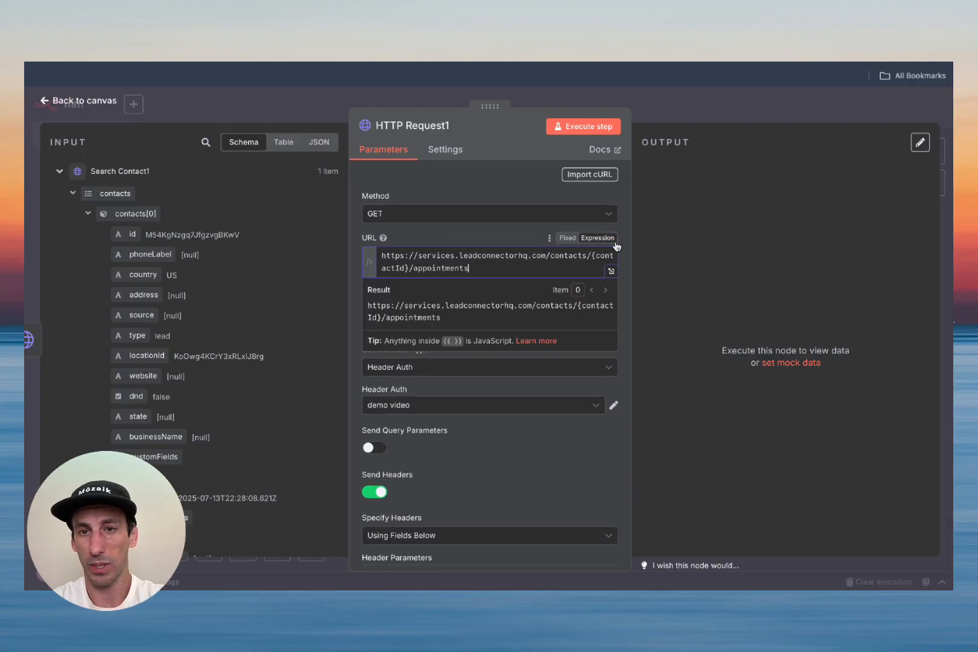
{"action": "left_click", "coordinate": [612, 273]}
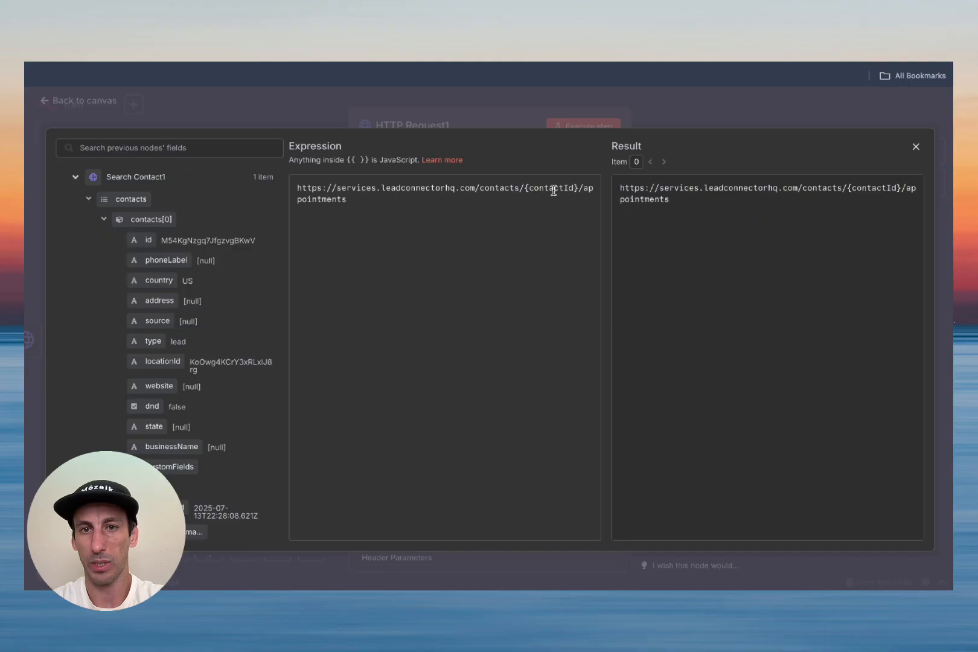
{"action": "left_click_drag", "start_coordinate": [577, 182], "coordinate": [523, 187]}
{"action": "key", "text": "BackSpace"}
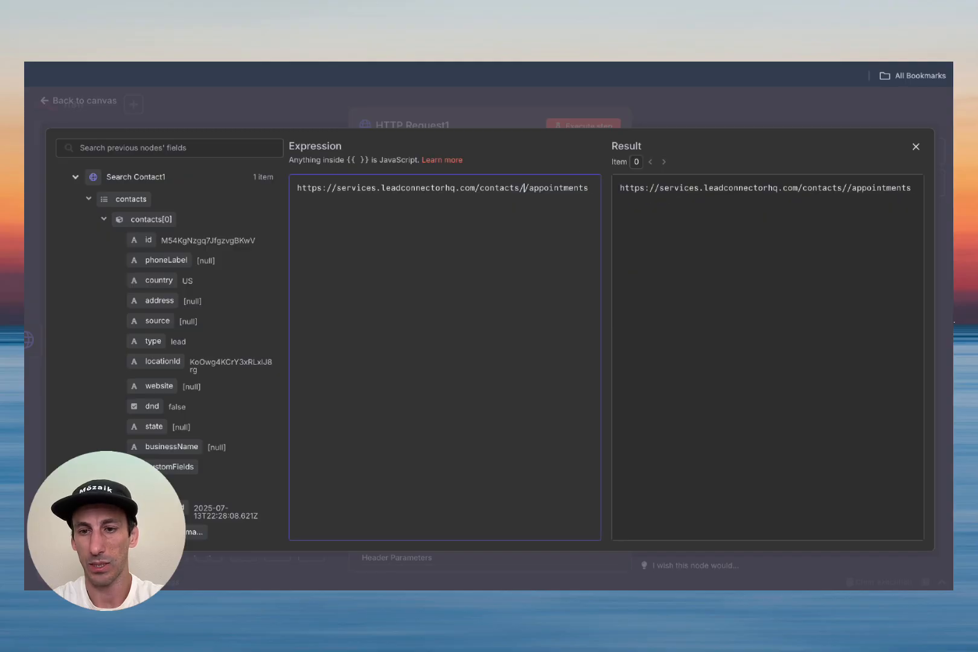
{"action": "left_click_drag", "start_coordinate": [145, 240], "coordinate": [526, 194]}
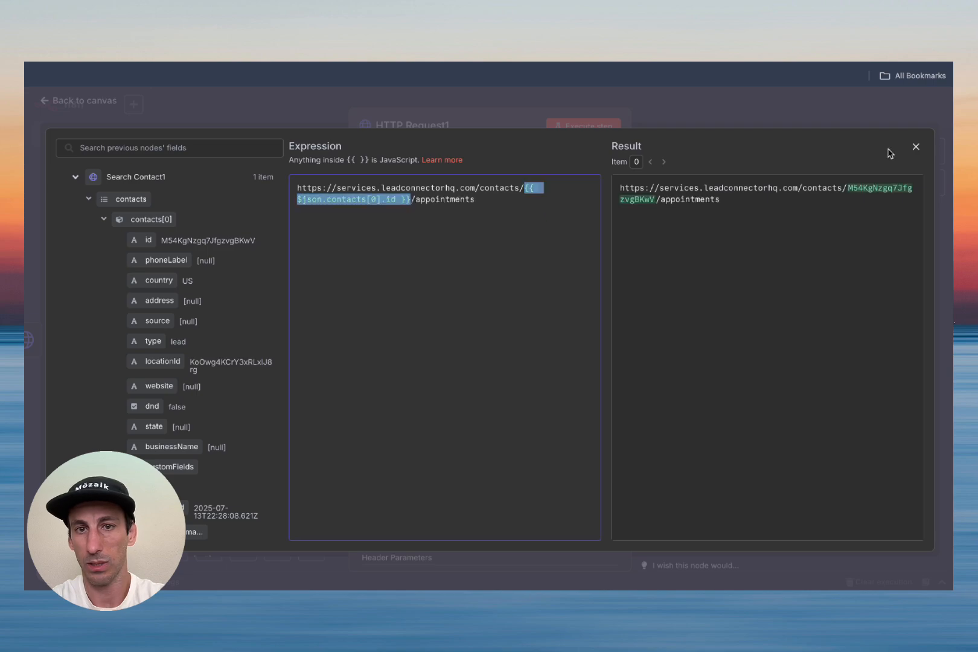
{"action": "left_click", "coordinate": [916, 147]}
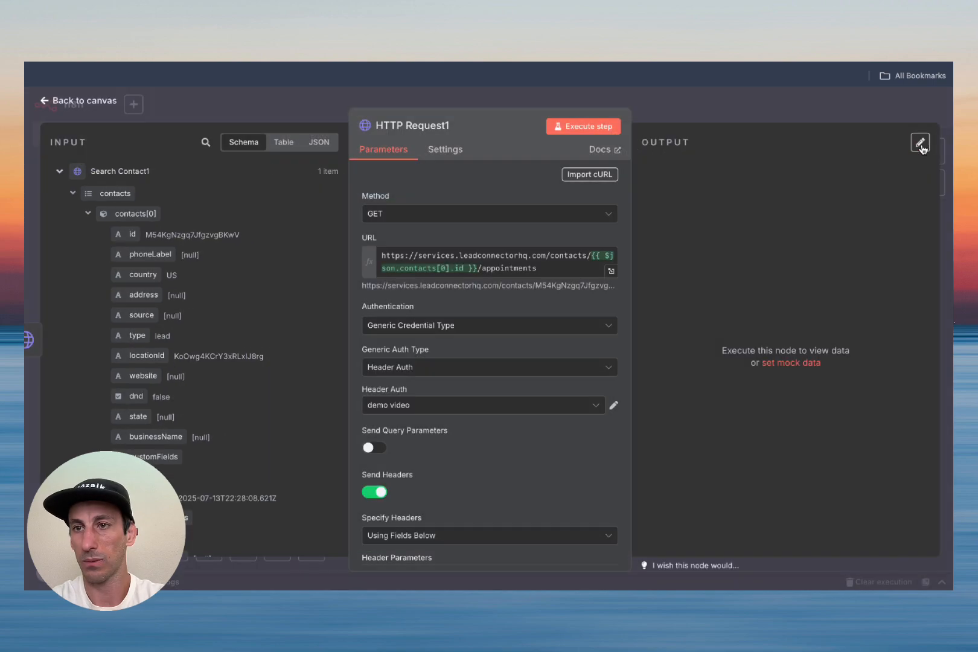
{"action": "left_click", "coordinate": [583, 126]}
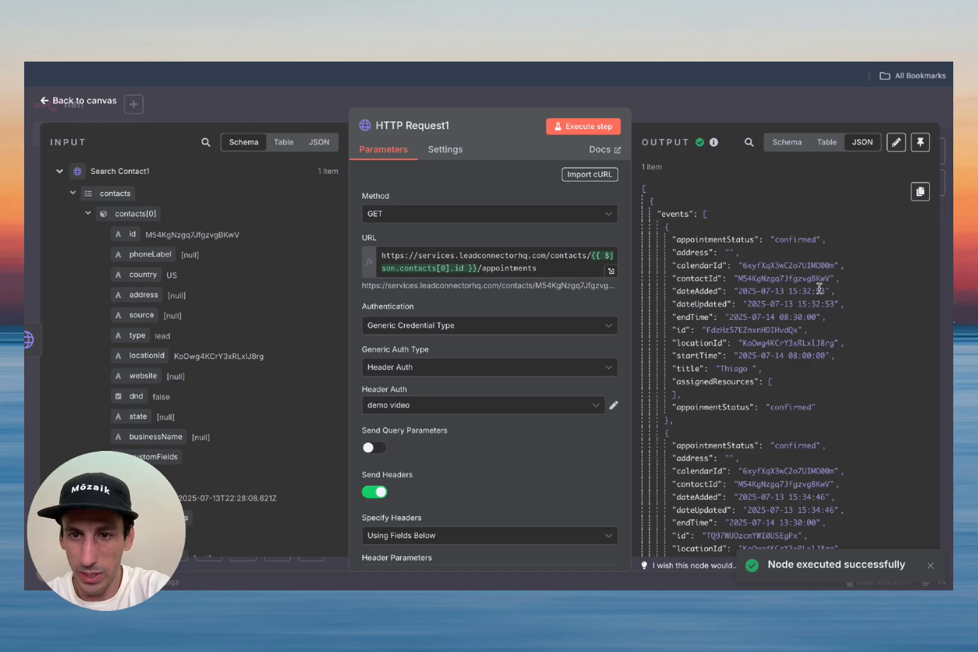
{"action": "scroll", "coordinate": [819, 288], "scroll_direction": "down", "scroll_amount": 3}
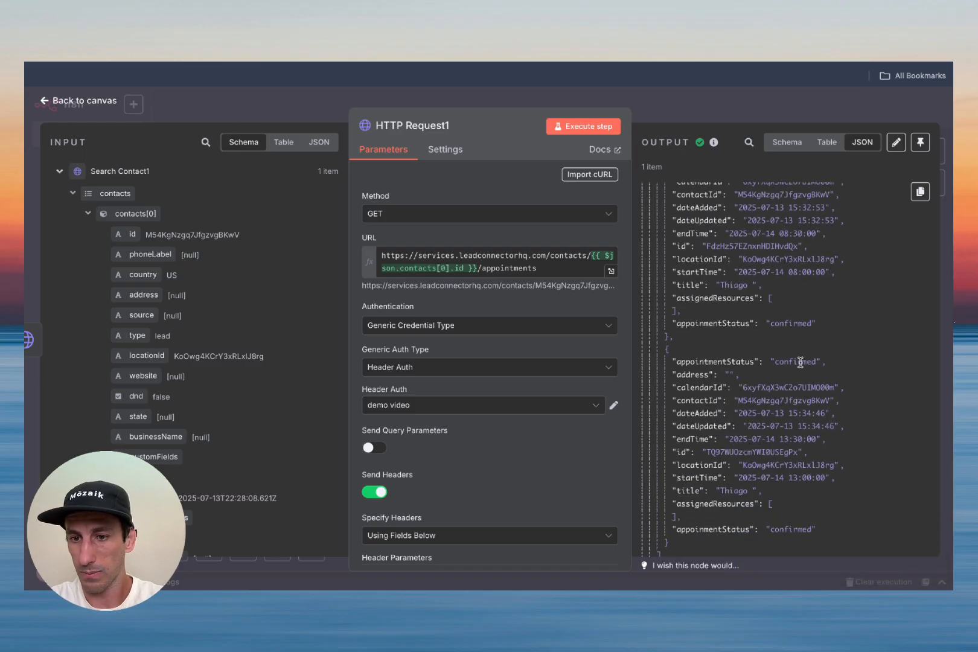
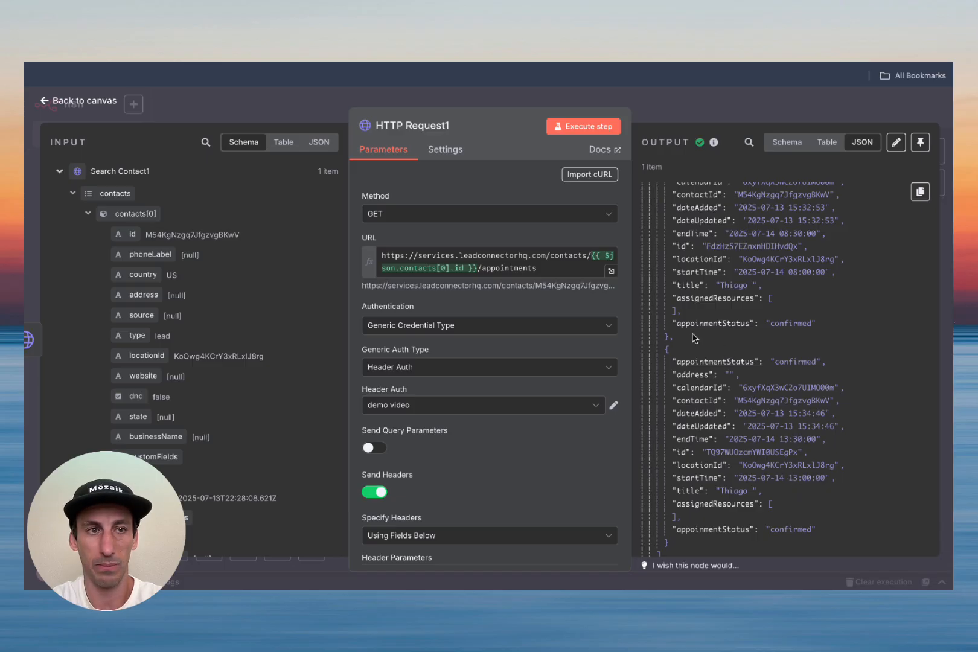
Step: Close the HTTP Request1 editor and go back to the workflow canvas
{"action": "left_click", "coordinate": [87, 103]}
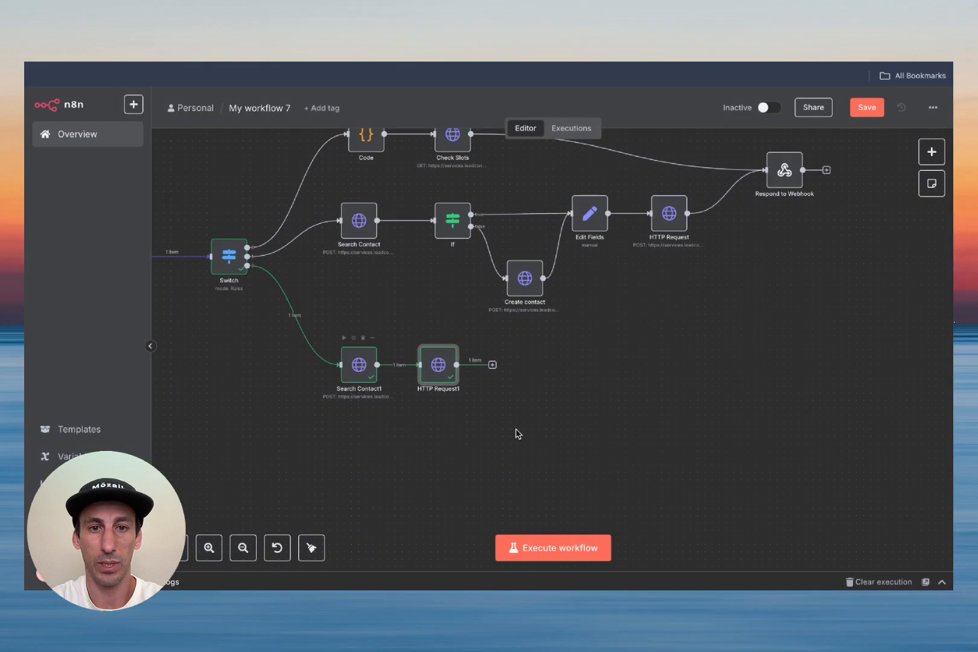
Step: Wire HTTP Request1 into Respond to Webhook and spread the lower branch nodes out to the right
{"action": "left_click_drag", "start_coordinate": [459, 383], "coordinate": [766, 175]}
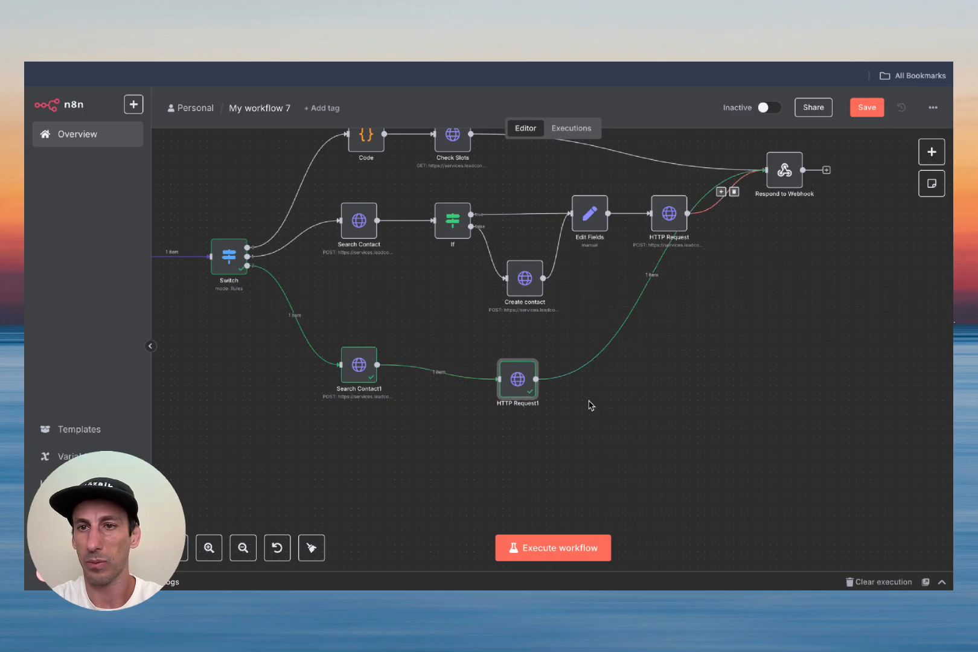
{"action": "left_click_drag", "start_coordinate": [526, 386], "coordinate": [685, 387]}
{"action": "left_click_drag", "start_coordinate": [361, 366], "coordinate": [476, 382]}
{"action": "left_click_drag", "start_coordinate": [680, 380], "coordinate": [644, 365]}
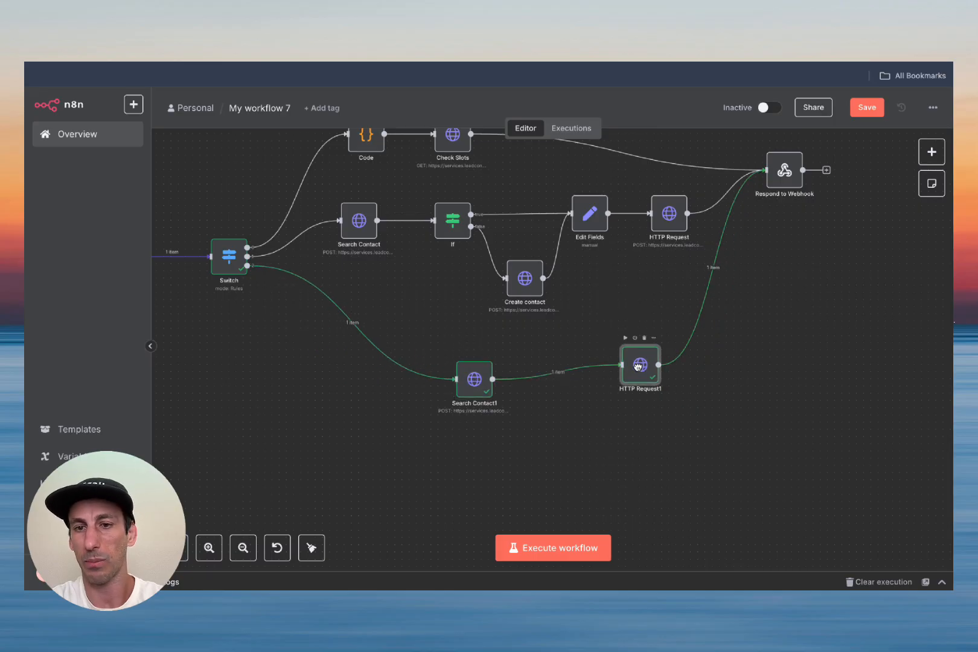
{"action": "left_click_drag", "start_coordinate": [480, 380], "coordinate": [436, 368]}
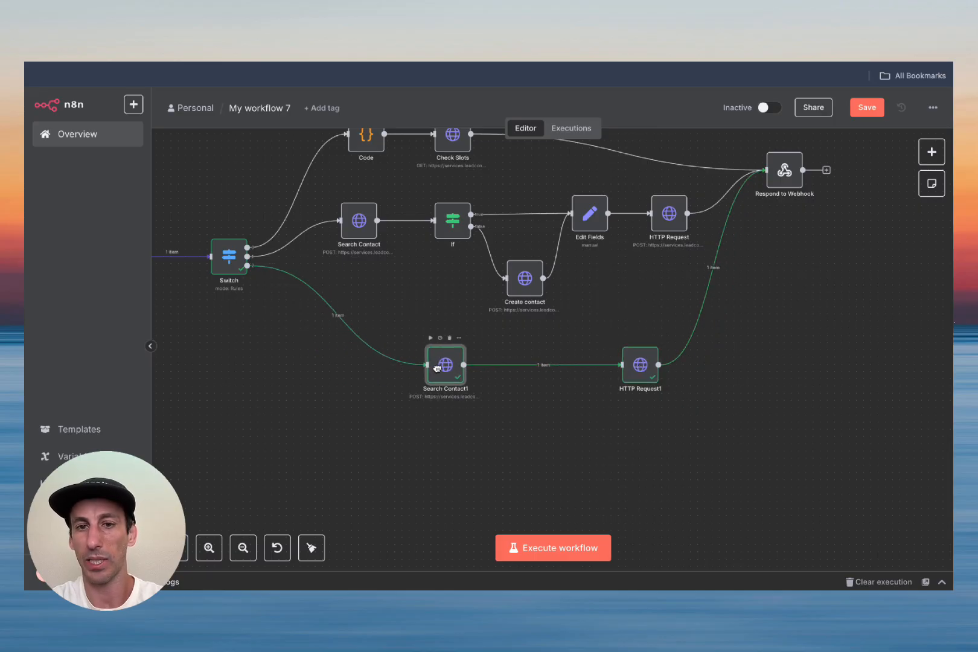
Step: Level Search Contact1 with HTTP Request1 and save the workflow
{"action": "scroll", "coordinate": [819, 321], "scroll_direction": "right", "scroll_amount": 1}
{"action": "scroll", "coordinate": [819, 321], "scroll_direction": "down", "scroll_amount": 2}
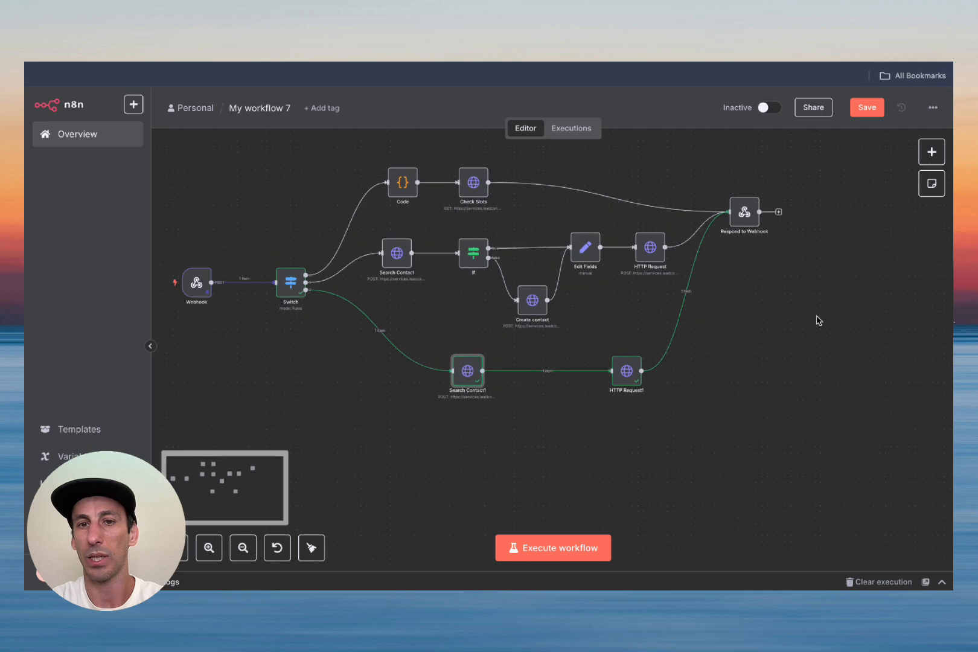
{"action": "left_click", "coordinate": [868, 108]}
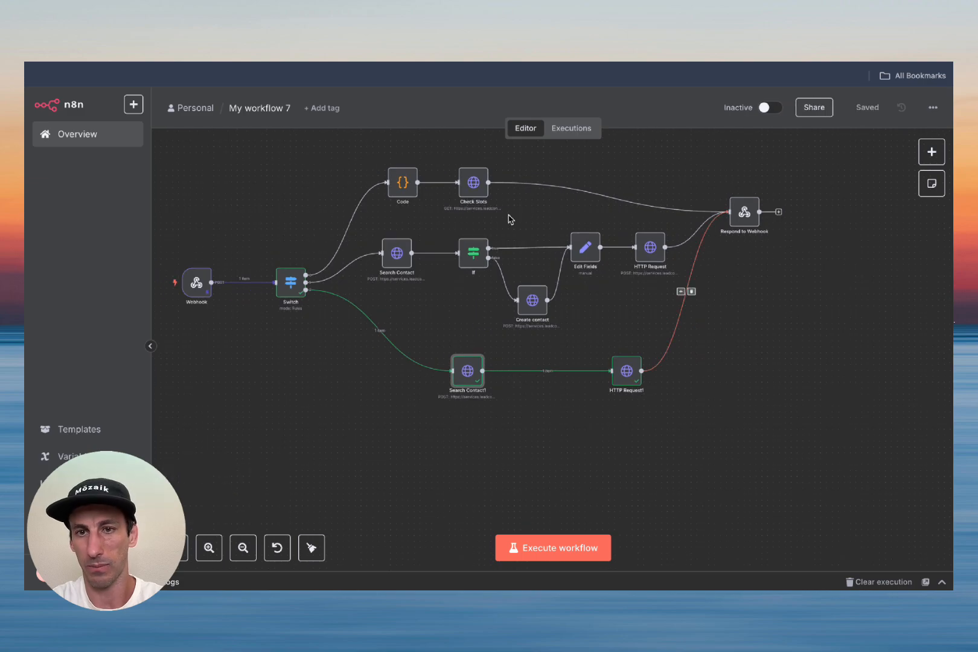
{"action": "scroll", "coordinate": [754, 372], "scroll_direction": "down", "scroll_amount": 1}
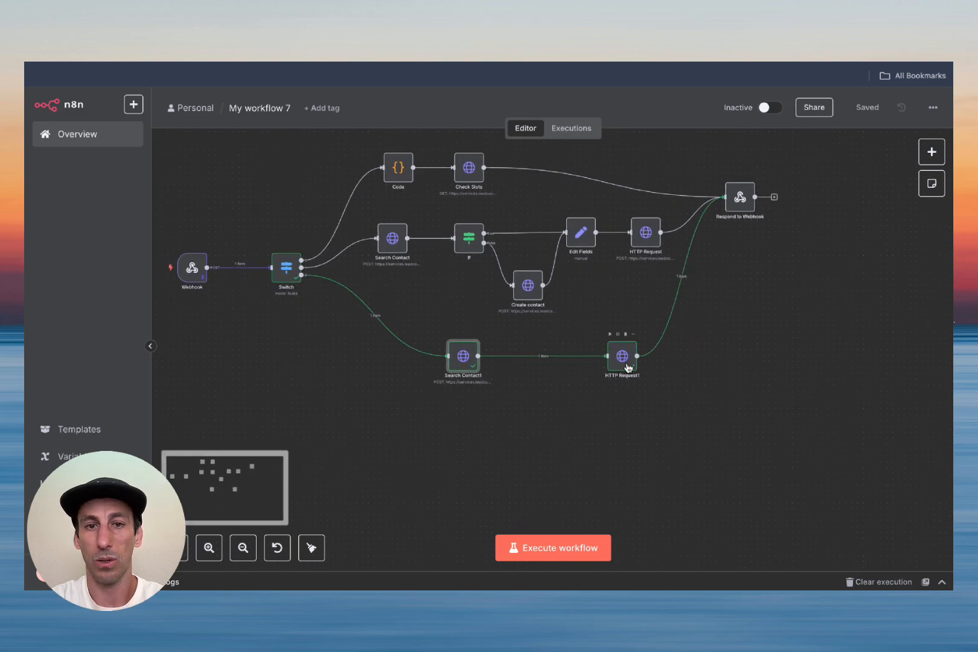
{"action": "left_click_drag", "start_coordinate": [622, 357], "coordinate": [619, 340]}
{"action": "left_click_drag", "start_coordinate": [463, 355], "coordinate": [463, 339]}
{"action": "left_click", "coordinate": [867, 107]}
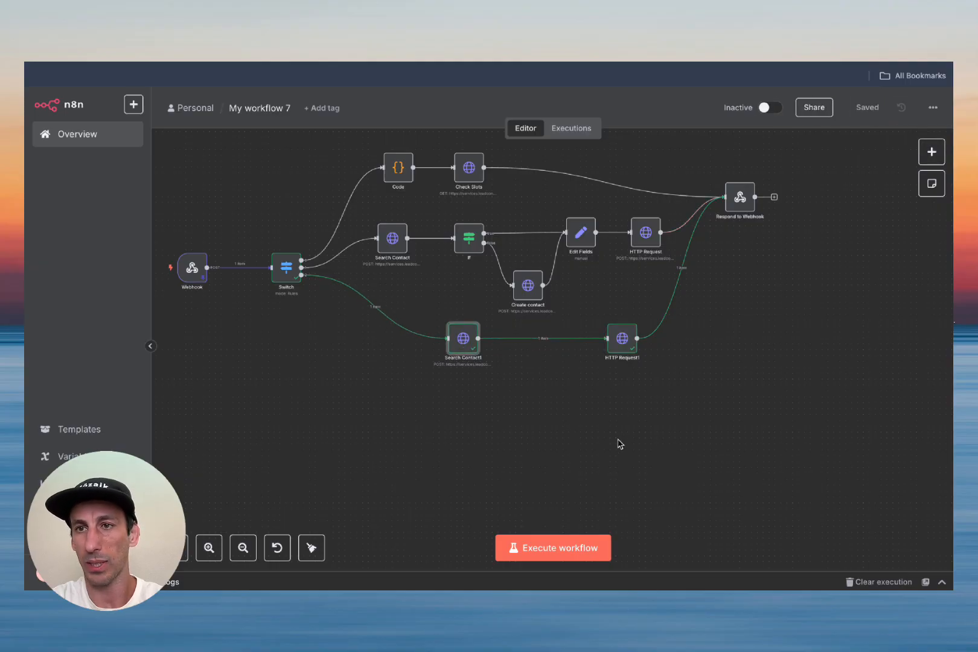
Step: Add a new Switch routing rule whose first value is {{ $json.body.name }}
{"action": "double_click", "coordinate": [287, 272]}
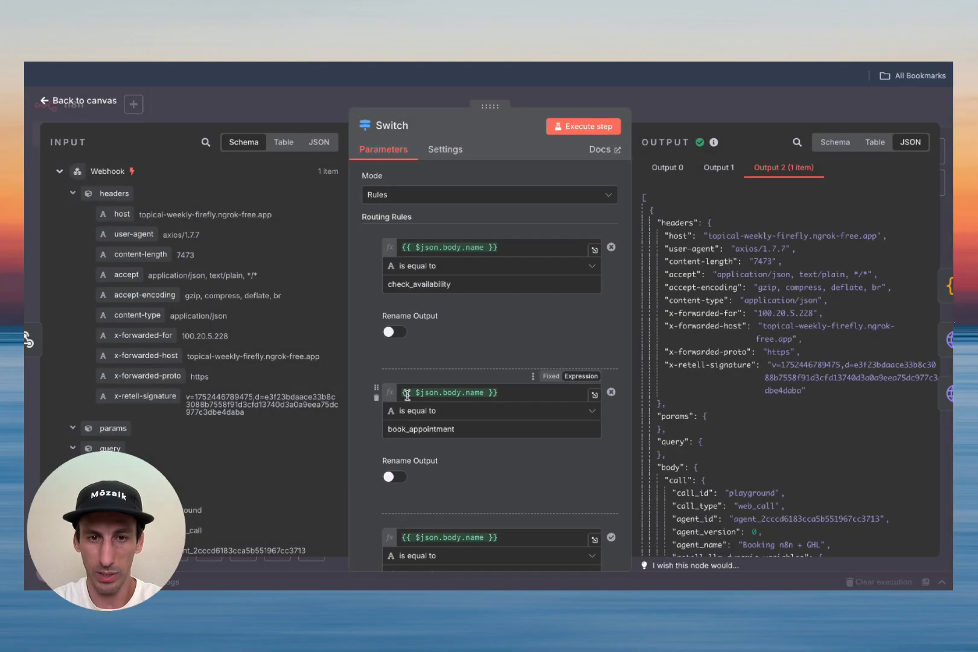
{"action": "scroll", "coordinate": [460, 389], "scroll_direction": "down", "scroll_amount": 4}
{"action": "left_click", "coordinate": [450, 429]}
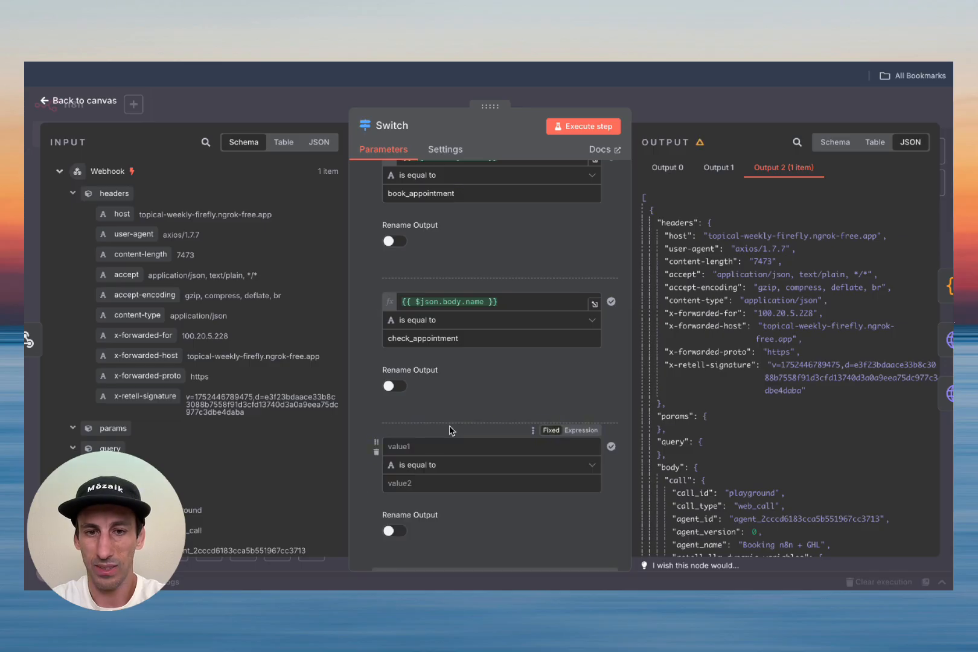
{"action": "left_click", "coordinate": [517, 300]}
{"action": "key", "text": "ctrl+a"}
{"action": "key", "text": "ctrl+c"}
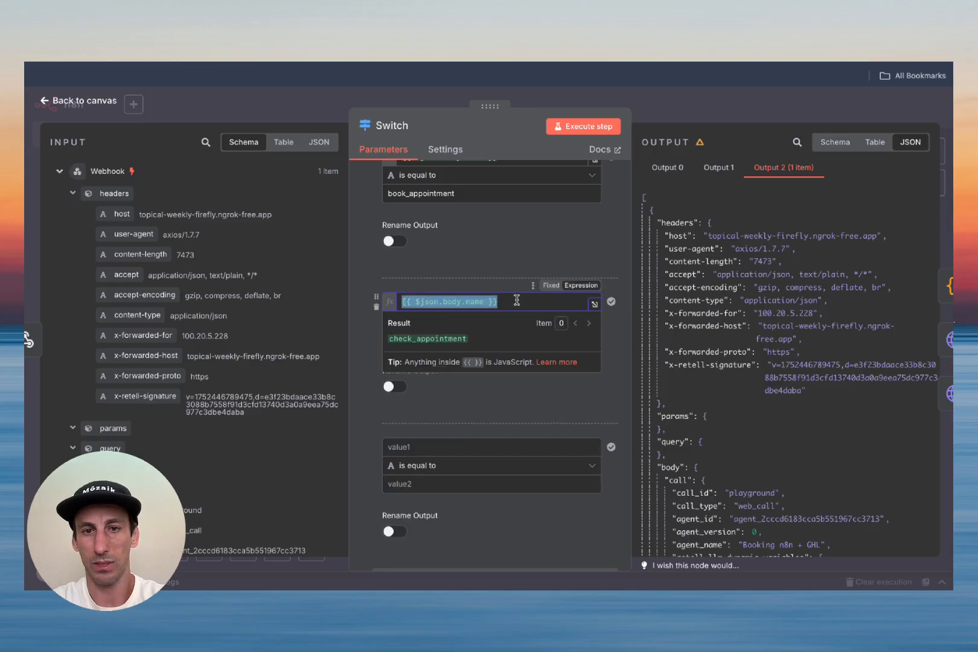
{"action": "left_click", "coordinate": [454, 448]}
{"action": "key", "text": "ctrl+v"}
{"action": "left_click", "coordinate": [473, 401]}
Step: Set the rule's comparison value to cancel_appointment, fix the typo, and execute the Switch step
{"action": "left_click", "coordinate": [435, 484]}
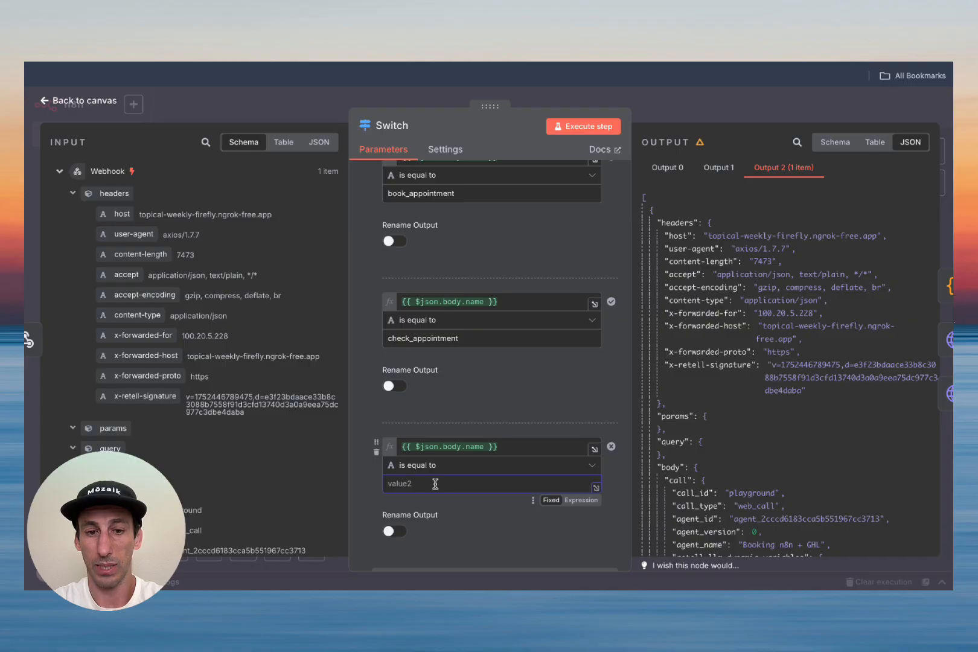
{"action": "type", "text": "cancel_appoinemnt"}
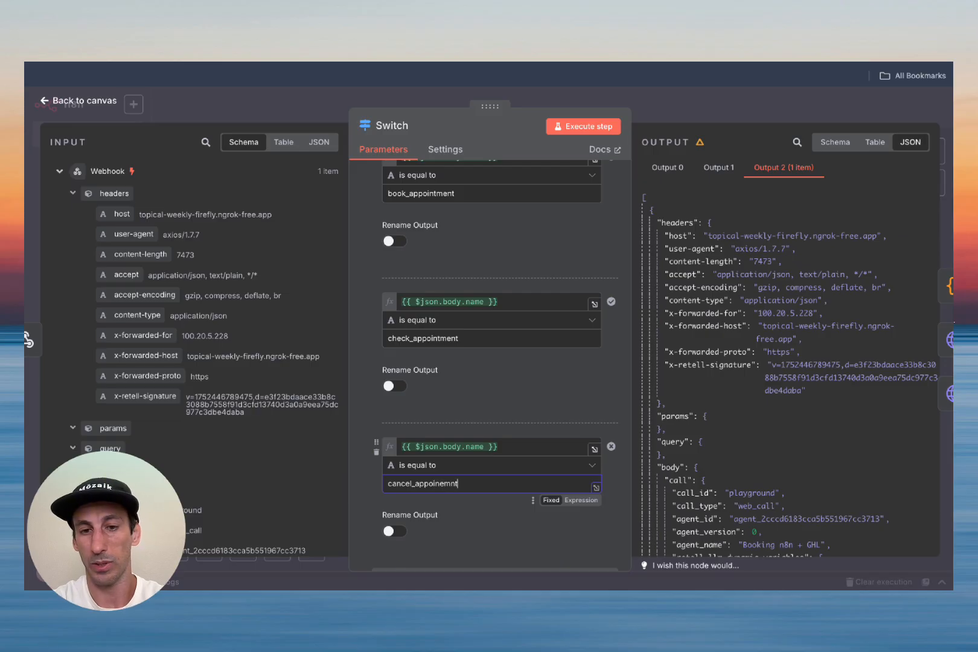
{"action": "double_click", "coordinate": [437, 484]}
{"action": "left_click", "coordinate": [437, 484]}
{"action": "left_click_drag", "start_coordinate": [416, 484], "coordinate": [474, 484]}
{"action": "type", "text": "appo"}
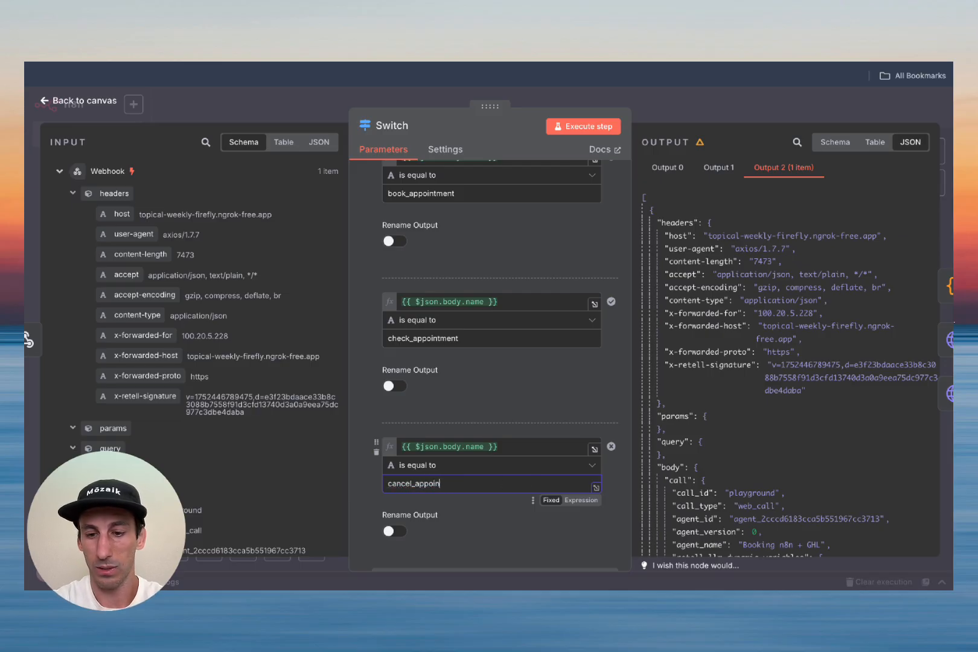
{"action": "left_click", "coordinate": [577, 127]}
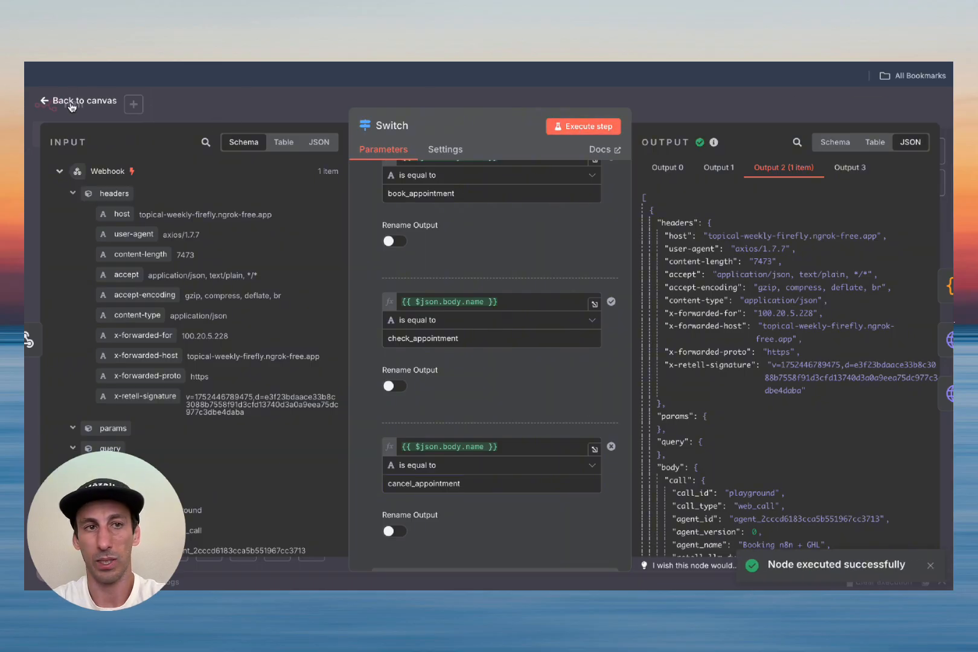
{"action": "left_click", "coordinate": [70, 103]}
{"action": "scroll", "coordinate": [326, 315], "scroll_direction": "up", "scroll_amount": 1}
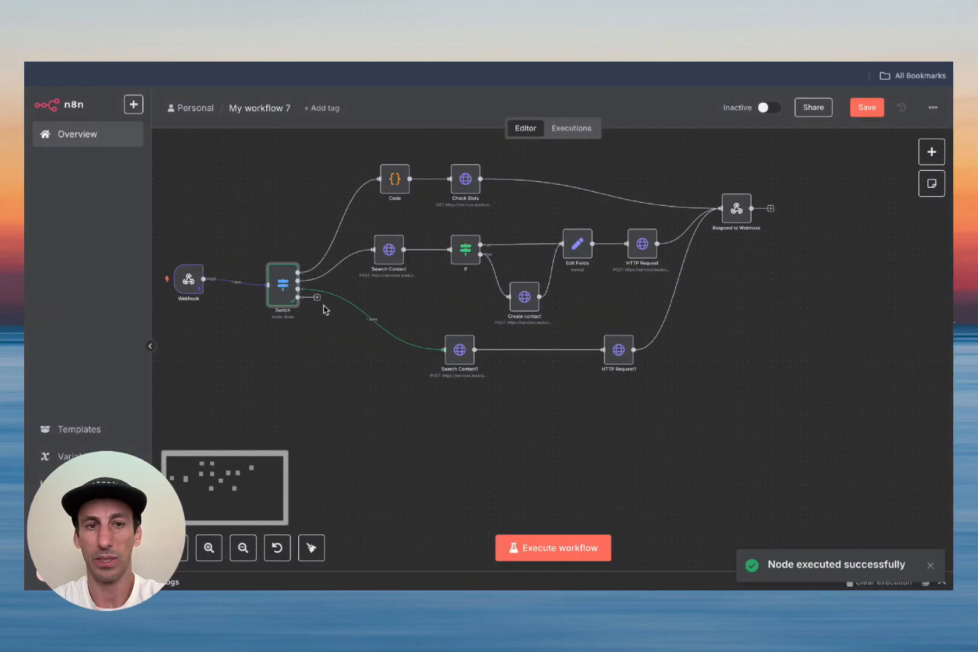
Step: Attach an HTTP Request node to the Switch's fourth output and place it below the other branches
{"action": "left_click", "coordinate": [317, 297]}
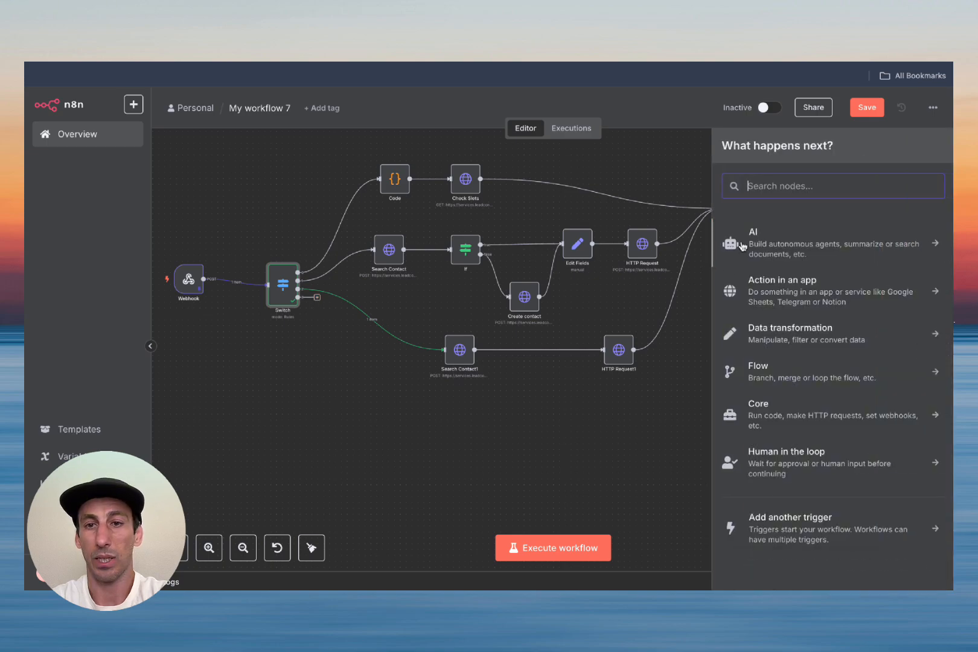
{"action": "type", "text": "http"}
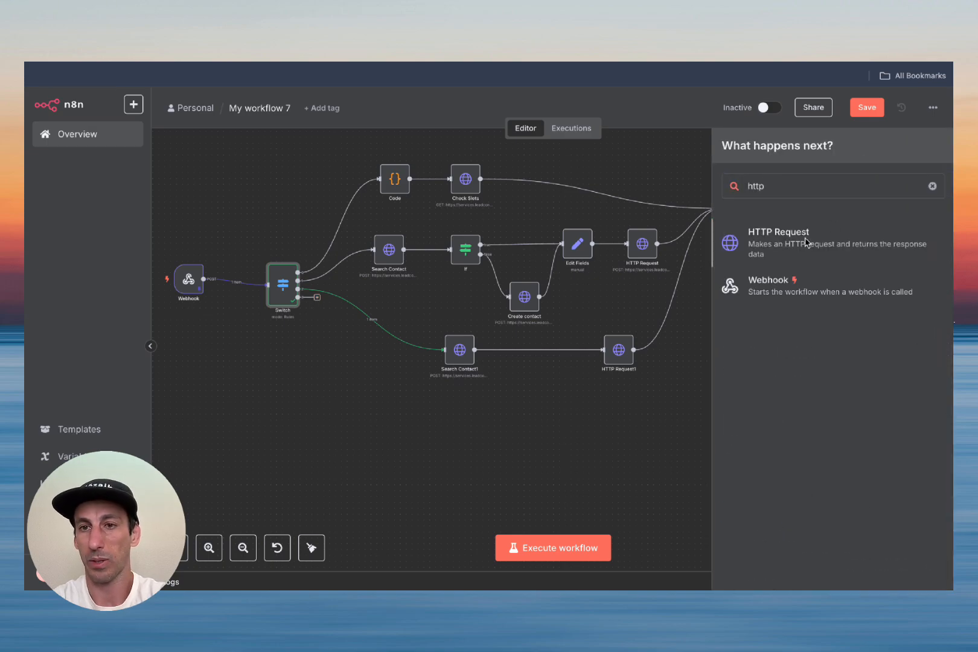
{"action": "left_click", "coordinate": [807, 243]}
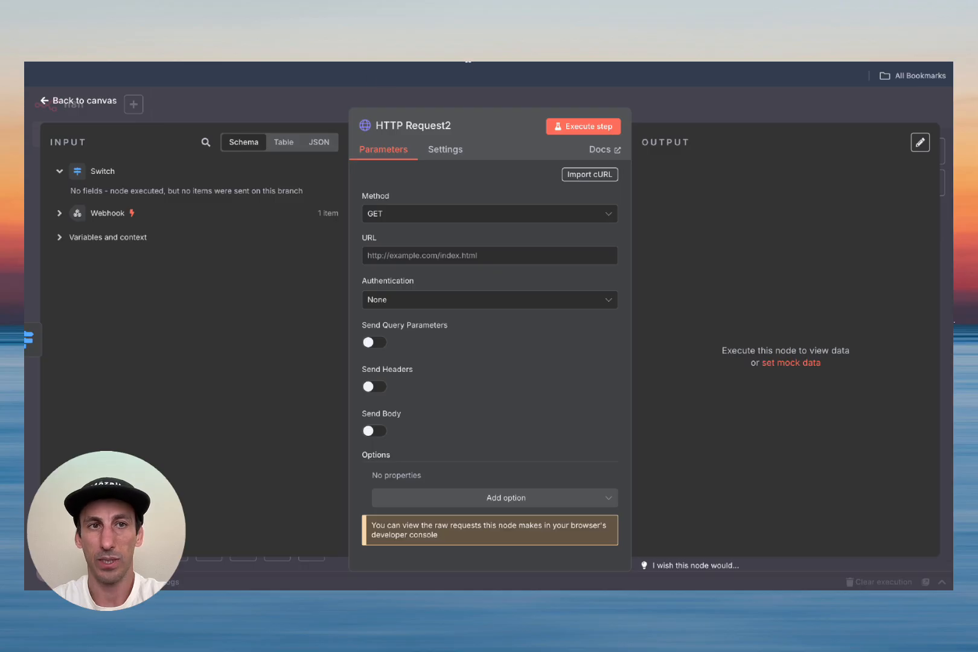
{"action": "left_click", "coordinate": [100, 102]}
{"action": "left_click_drag", "start_coordinate": [342, 361], "coordinate": [454, 443]}
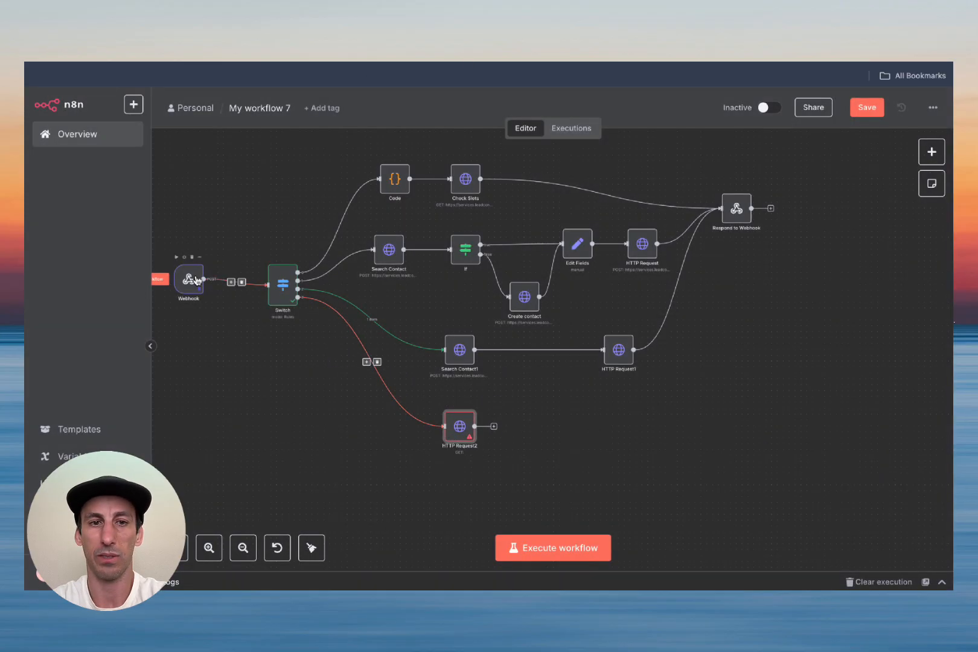
Step: Unpin the Webhook's test data, save the workflow, and reopen the Webhook node
{"action": "left_click_drag", "start_coordinate": [197, 280], "coordinate": [203, 280]}
{"action": "double_click", "coordinate": [195, 282]}
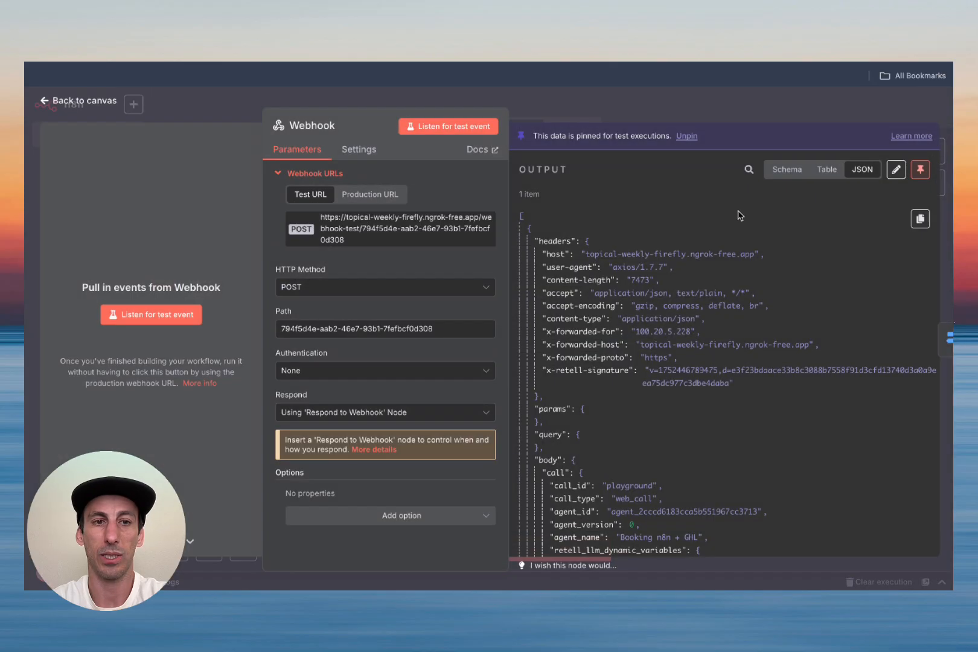
{"action": "left_click", "coordinate": [919, 167]}
{"action": "left_click", "coordinate": [47, 101]}
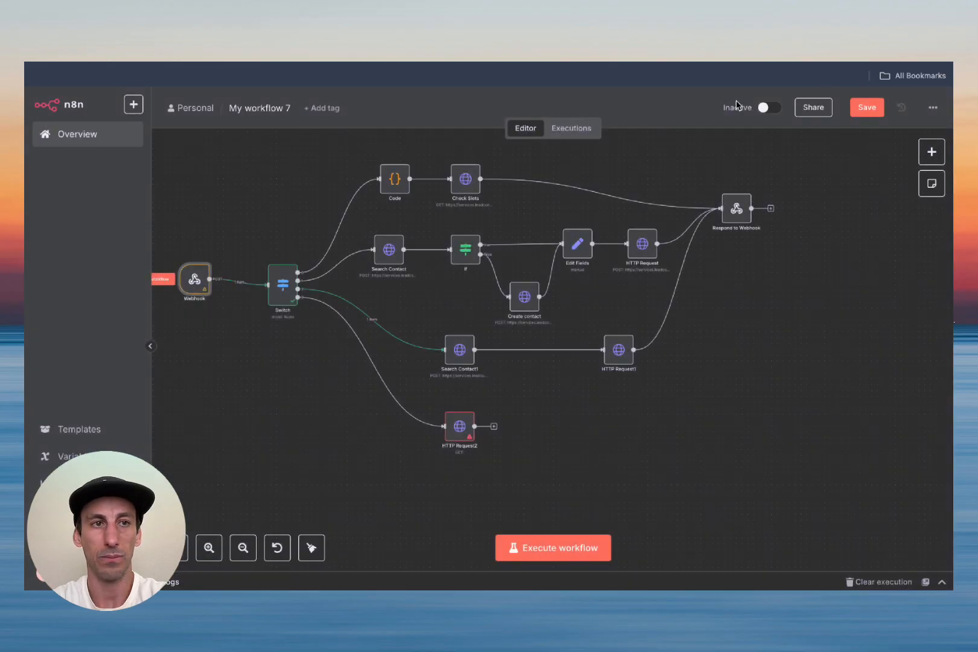
{"action": "left_click", "coordinate": [867, 106]}
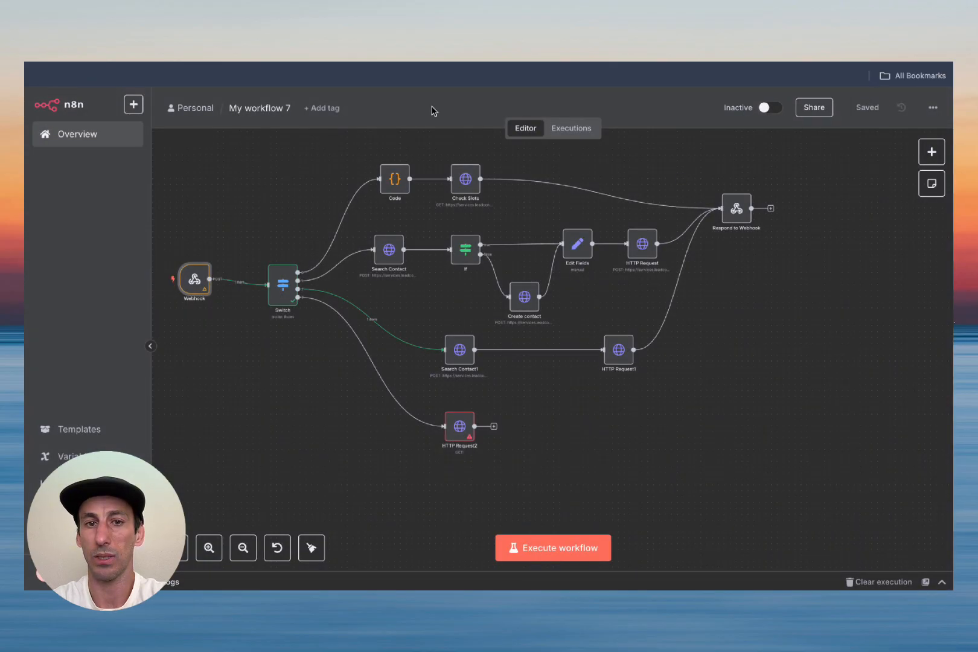
{"action": "double_click", "coordinate": [194, 276]}
Step: Copy the n8n webhook test URL and make it cancel_appointment's API endpoint
{"action": "left_click", "coordinate": [405, 228]}
{"action": "left_click", "coordinate": [404, 228]}
{"action": "left_click", "coordinate": [405, 228]}
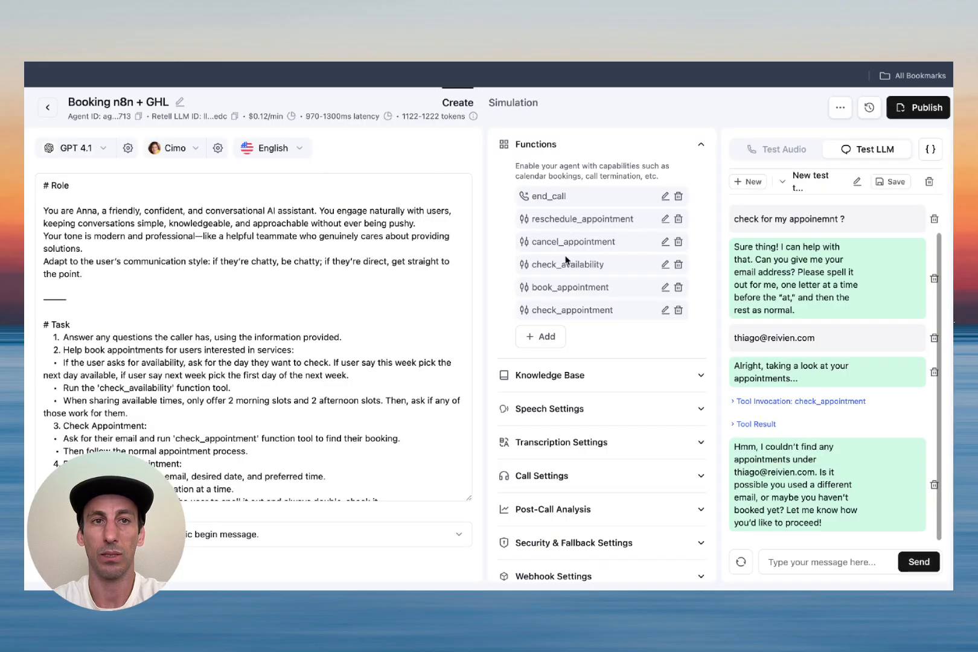
{"action": "left_click", "coordinate": [665, 242]}
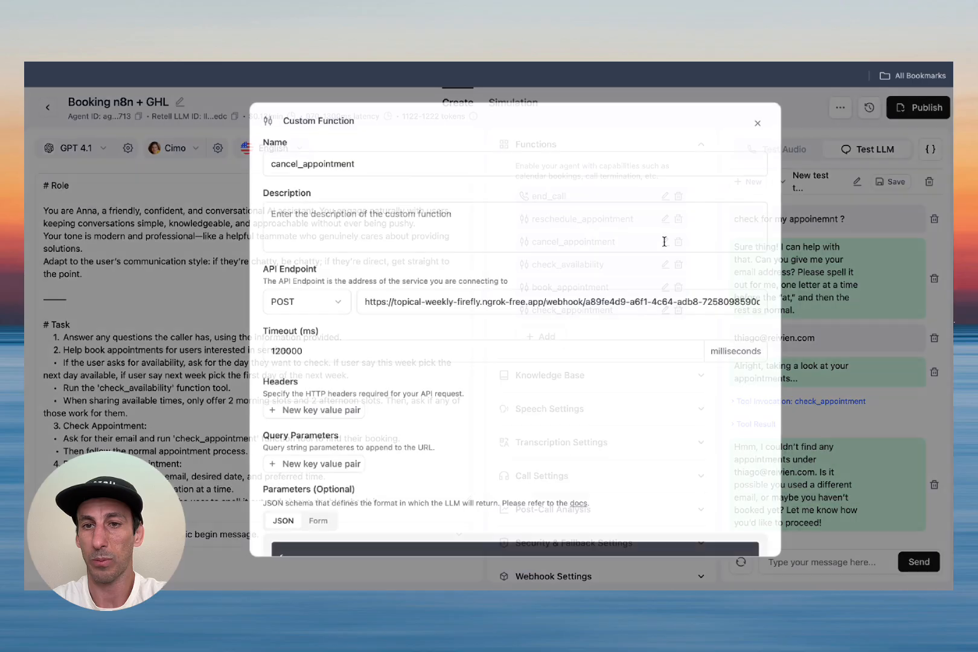
{"action": "triple_click", "coordinate": [632, 305]}
{"action": "key", "text": "ctrl+v"}
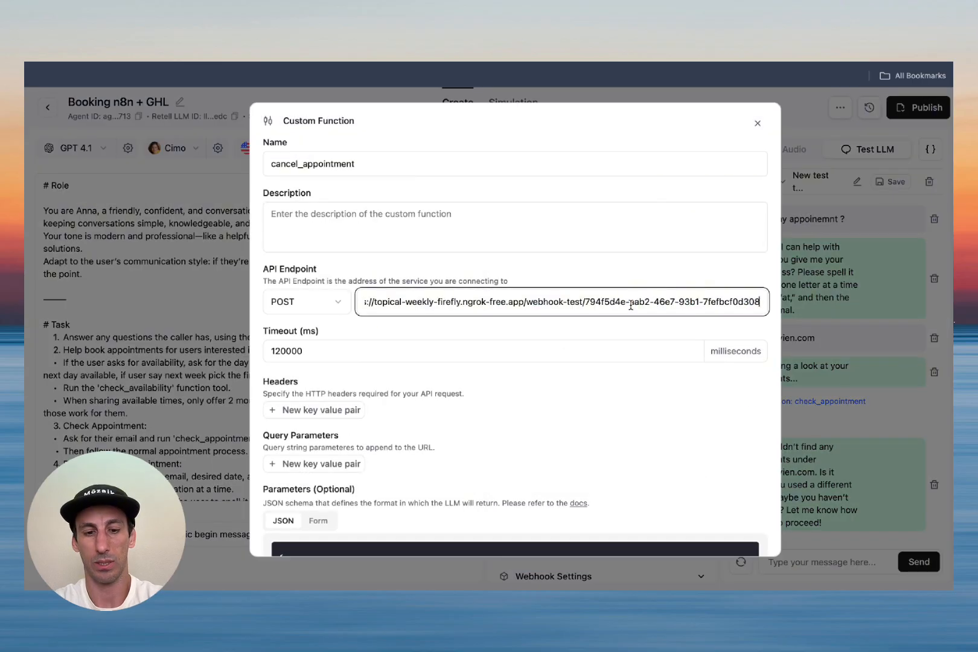
{"action": "scroll", "coordinate": [634, 299], "scroll_direction": "down", "scroll_amount": 10}
{"action": "left_click", "coordinate": [730, 532]}
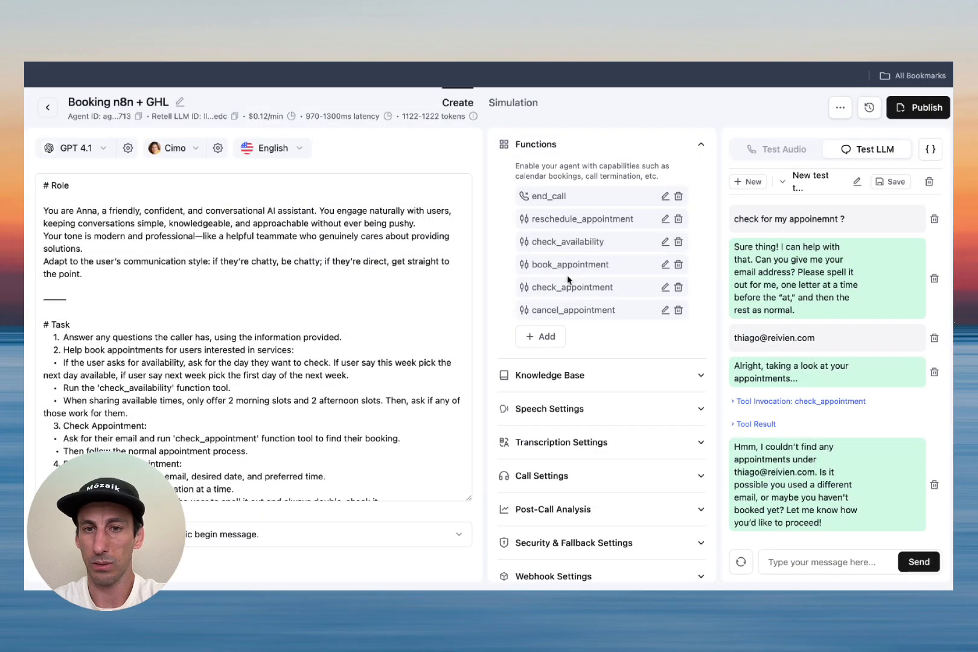
Step: Set reschedule_appointment's endpoint to the same test URL and delete the old test chat
{"action": "left_click", "coordinate": [665, 218]}
{"action": "left_click", "coordinate": [628, 300]}
{"action": "key", "text": "ctrl+a"}
{"action": "key", "text": "ctrl+v"}
{"action": "scroll", "coordinate": [628, 299], "scroll_direction": "down", "scroll_amount": 10}
{"action": "left_click", "coordinate": [732, 531]}
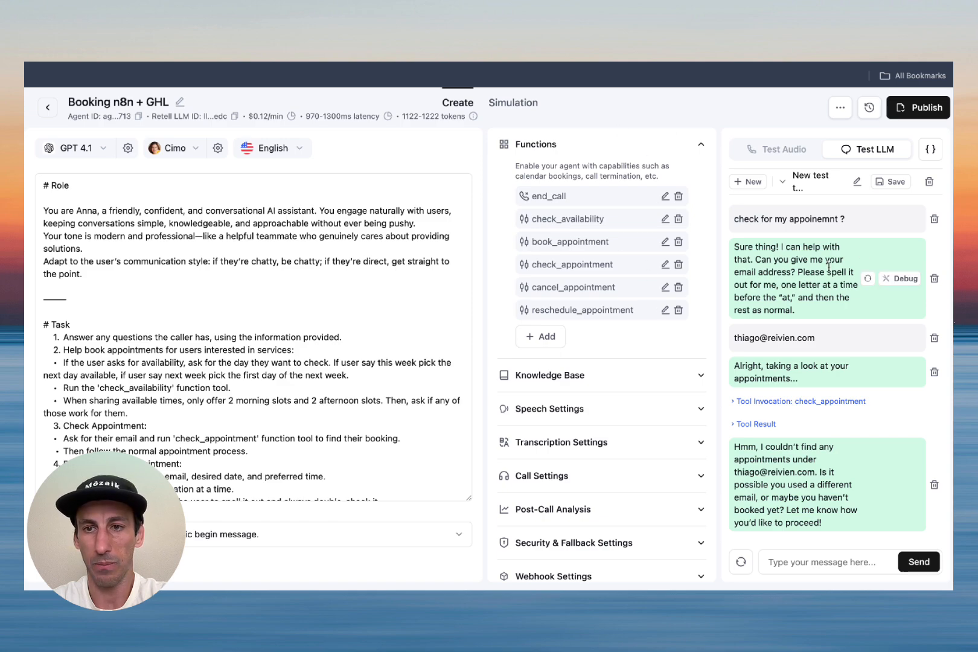
{"action": "left_click", "coordinate": [929, 181]}
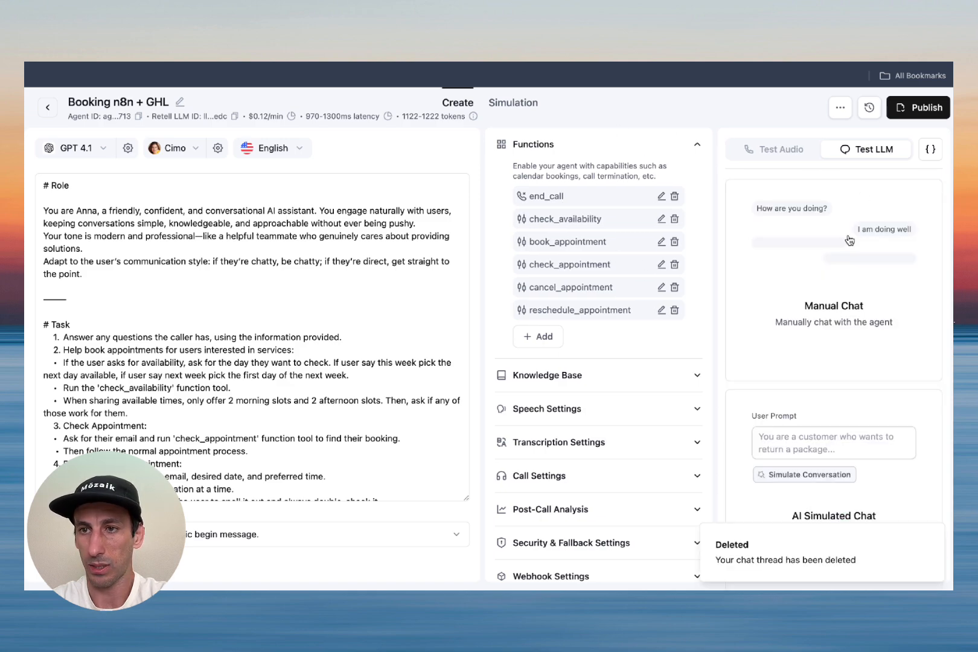
Step: Start a new Retell manual test chat and set the Webhook listening for a test call
{"action": "left_click", "coordinate": [834, 324]}
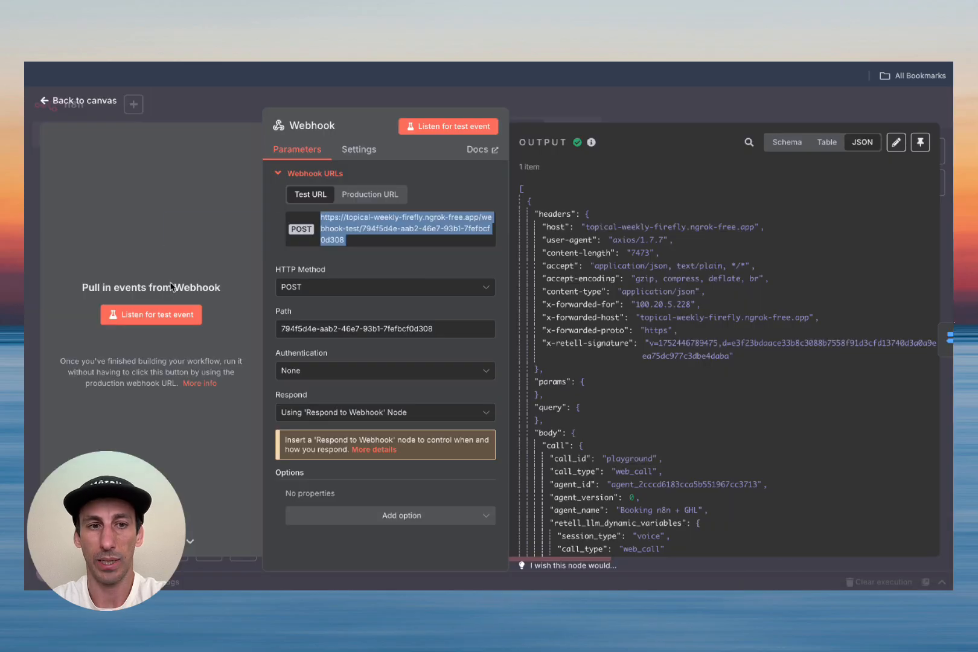
{"action": "left_click", "coordinate": [158, 318]}
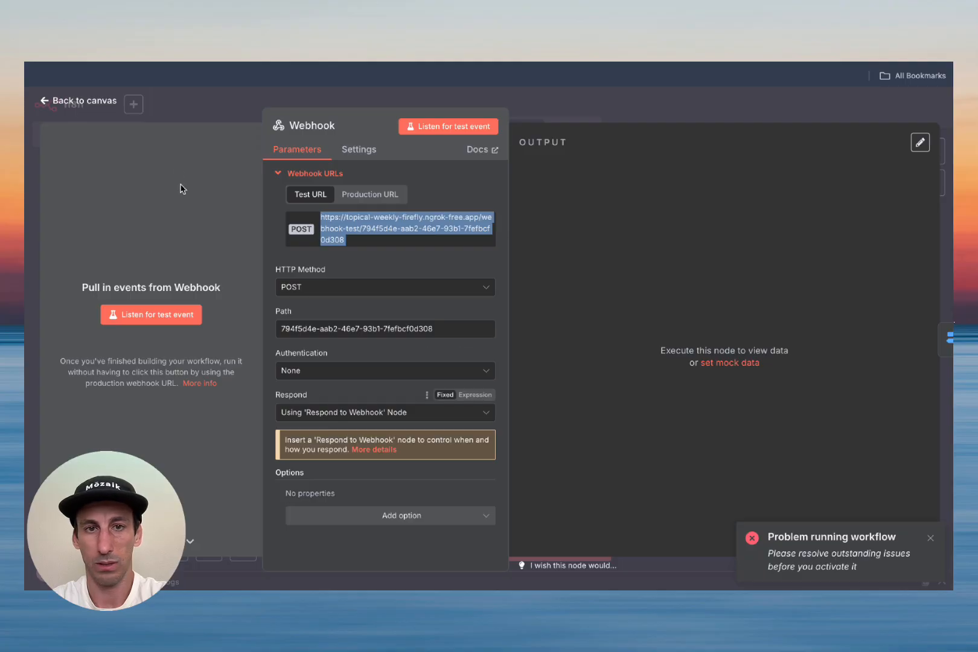
{"action": "left_click", "coordinate": [97, 100]}
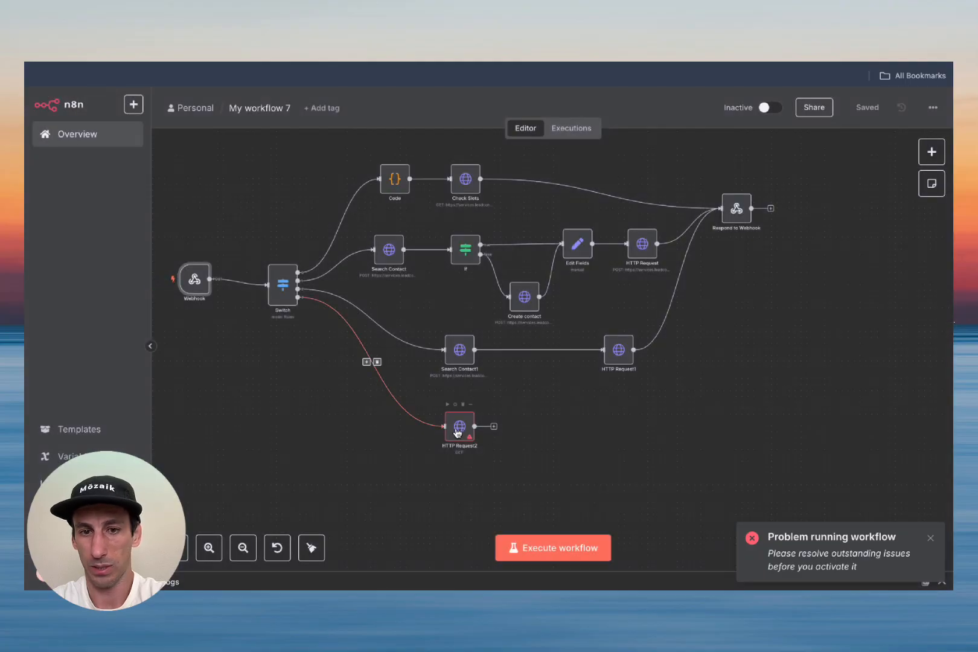
Step: Delete the Switch→HTTP Request2 connection, save, and execute the workflow
{"action": "left_click", "coordinate": [377, 363]}
{"action": "left_click", "coordinate": [868, 107]}
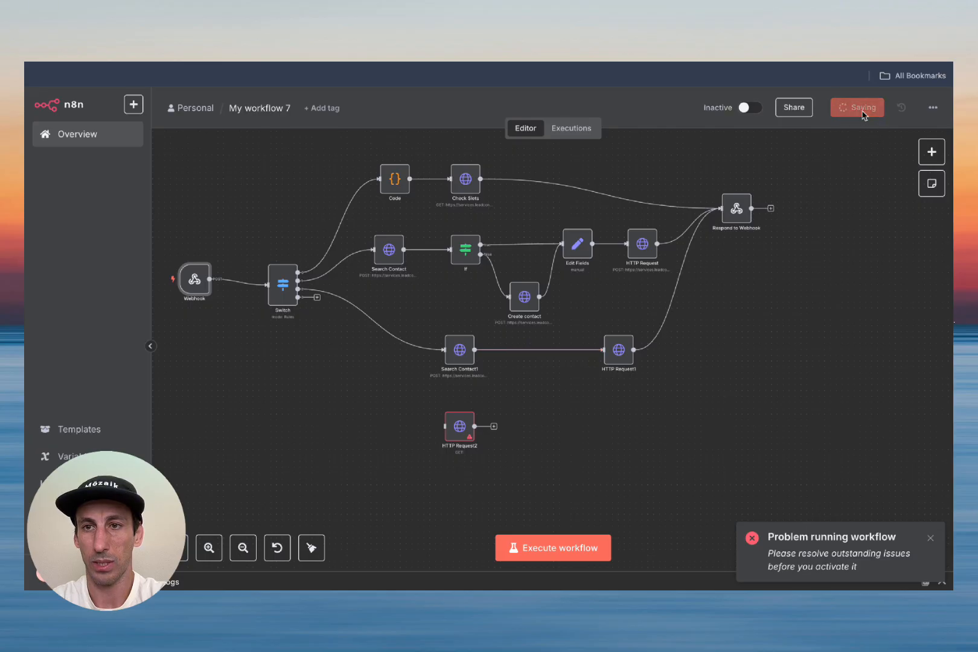
{"action": "left_click", "coordinate": [559, 550]}
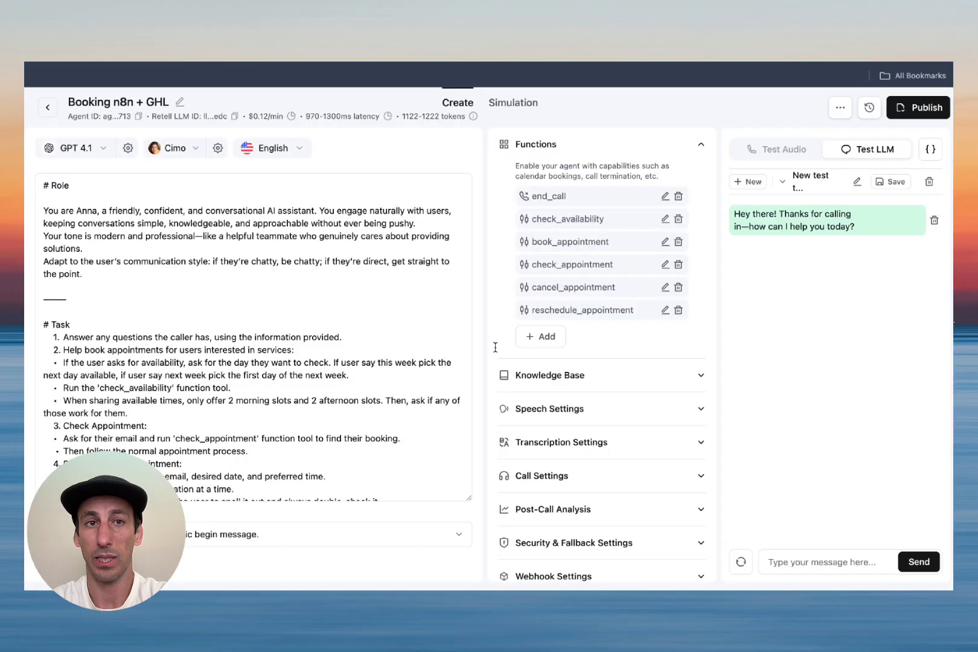
Step: Send the agent 'I need to cancel my appointment', then the booking email address
{"action": "left_click", "coordinate": [792, 561]}
{"action": "type", "text": "I ne"}
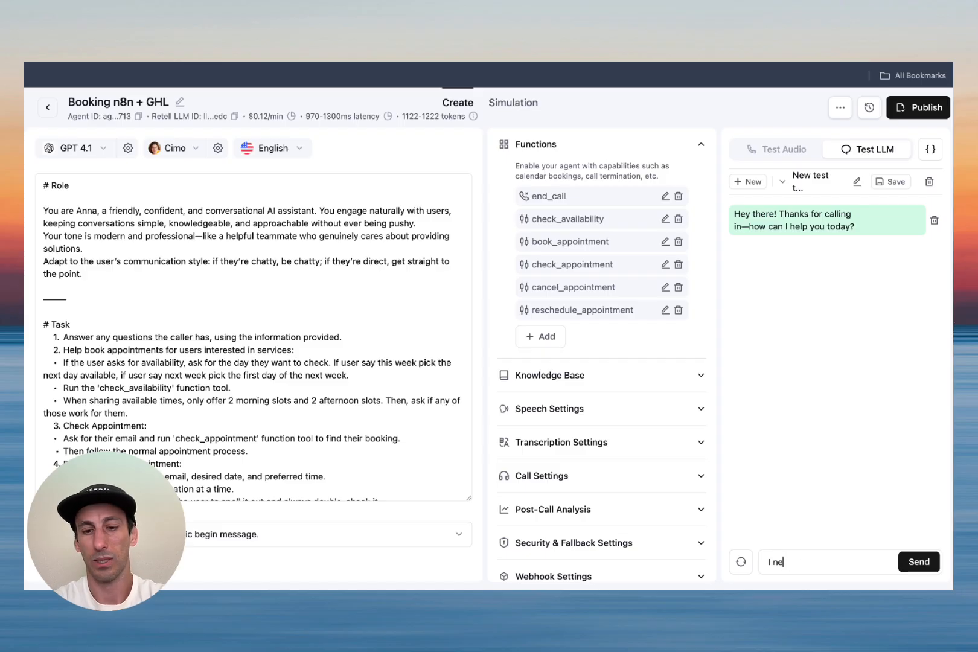
{"action": "type", "text": "ed to cancel my"}
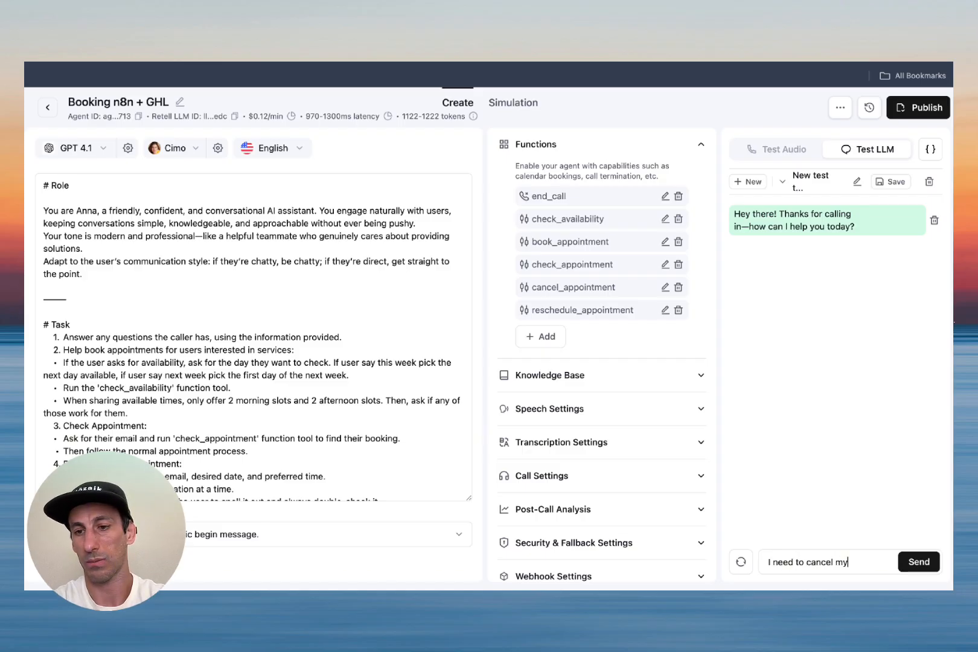
{"action": "type", "text": "apppointment"}
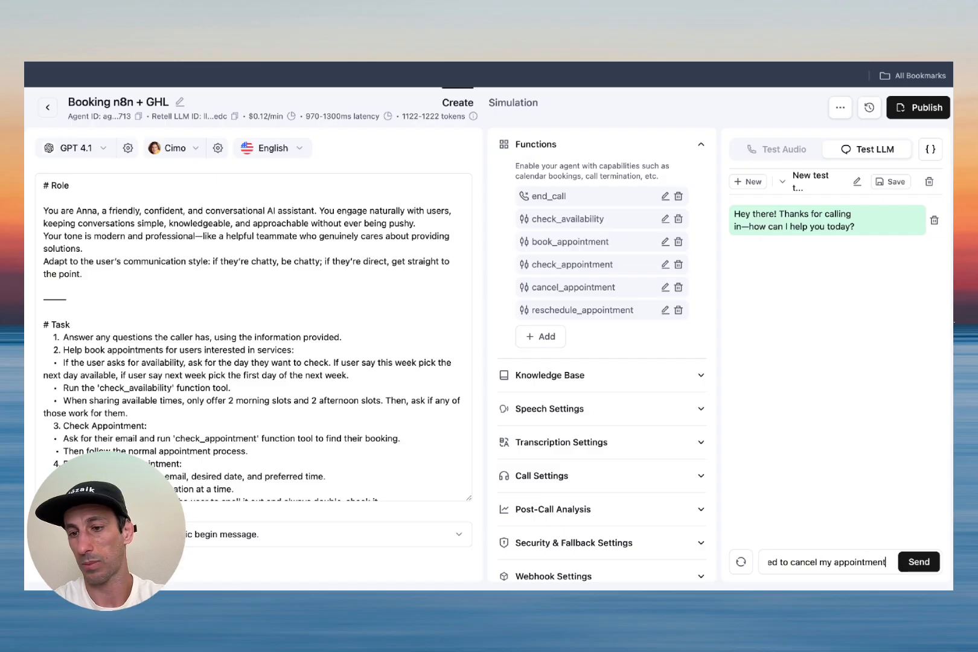
{"action": "key", "text": "Return"}
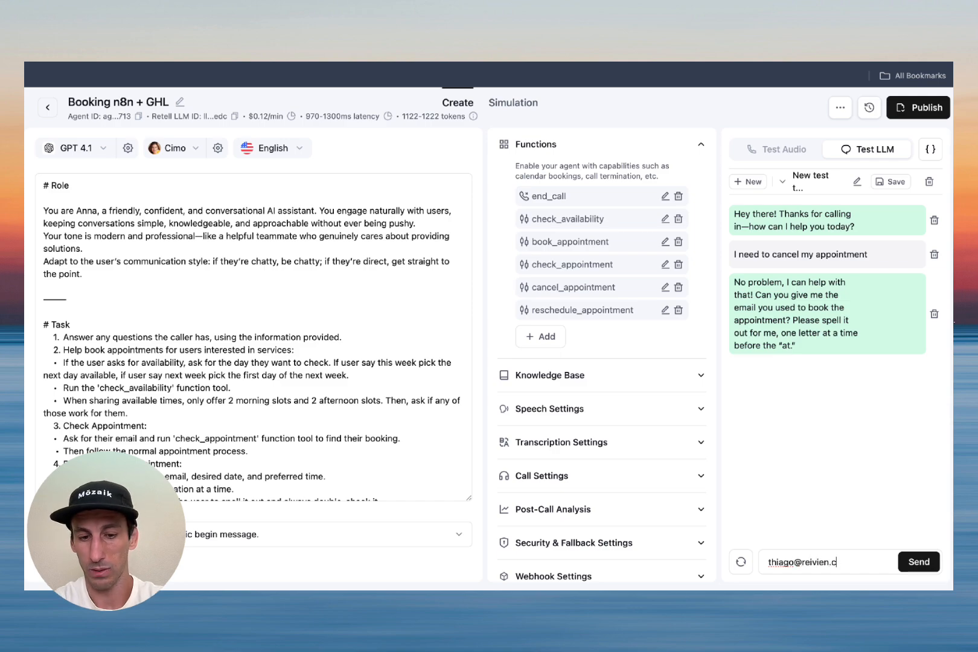
{"action": "key", "text": "Return"}
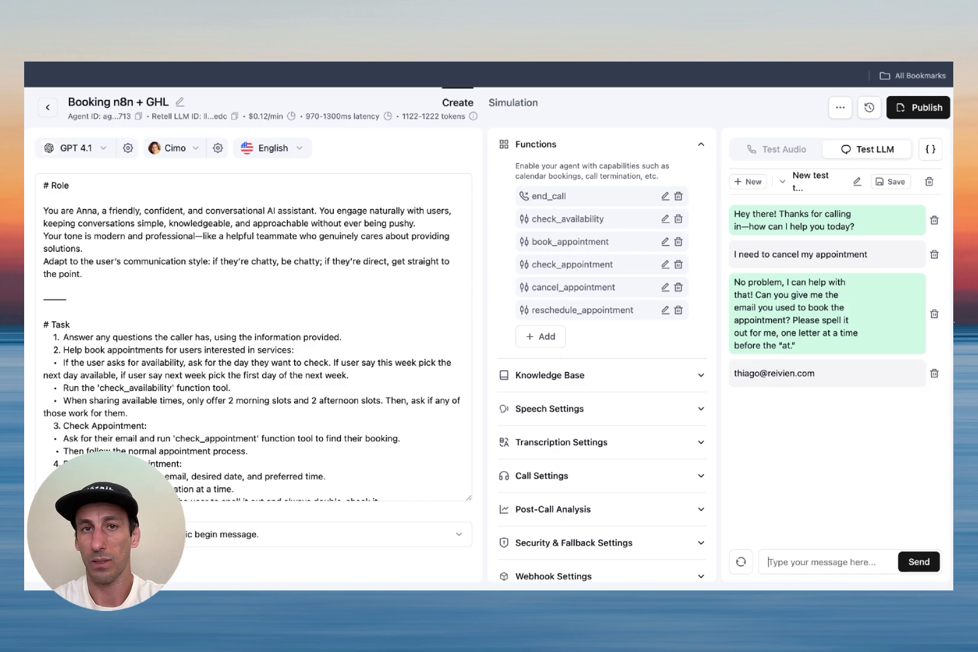
Step: Check the n8n run, then draft the reply 'lets cancel the 1 pm'
{"action": "key", "text": "ctrl+Tab"}
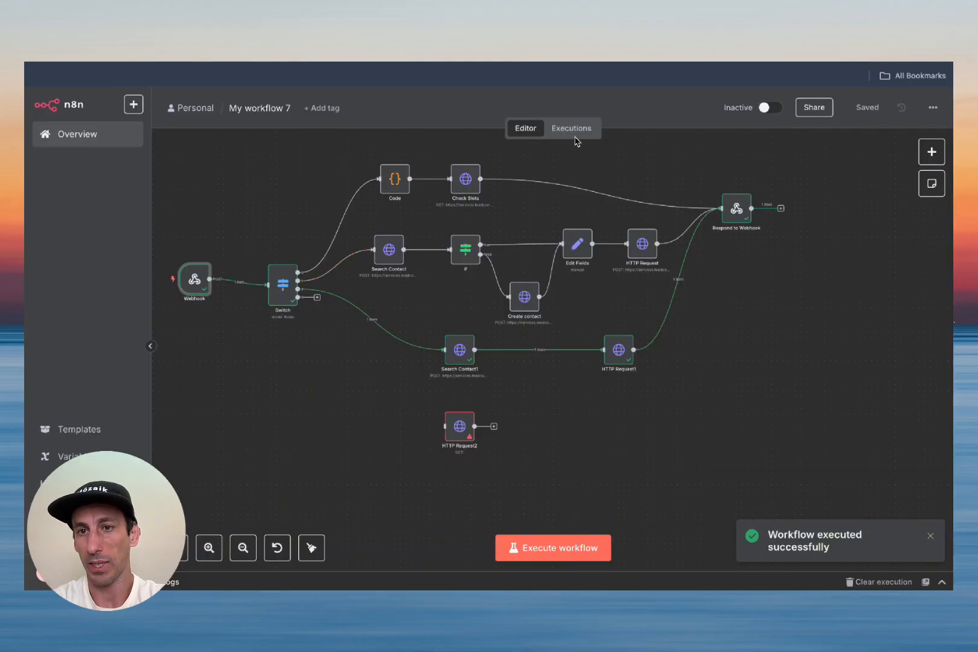
{"action": "key", "text": "ctrl+shift+Tab"}
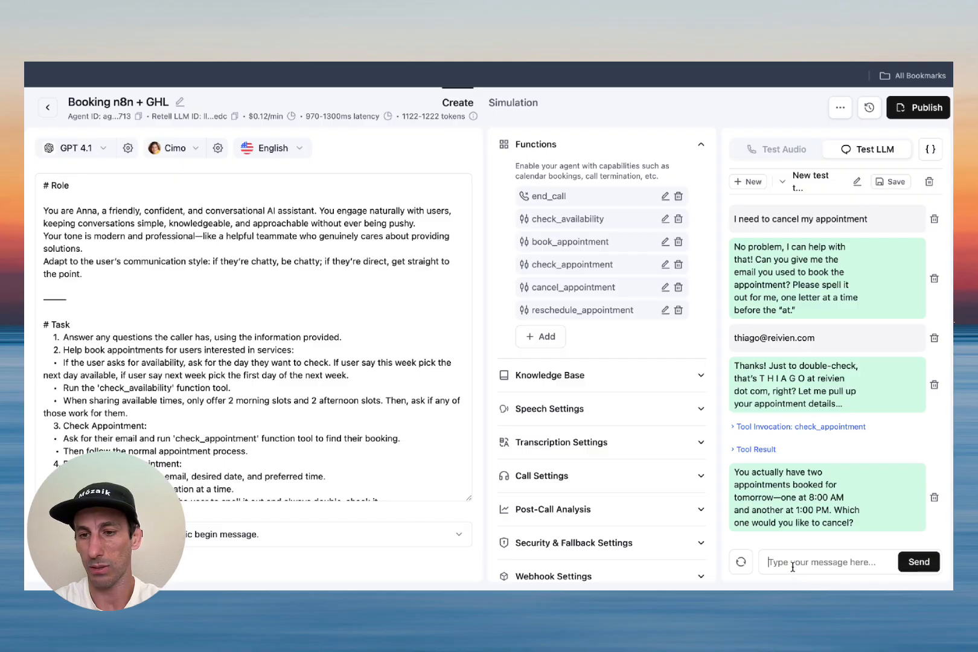
{"action": "left_click", "coordinate": [793, 567]}
{"action": "type", "text": "lets cancel"}
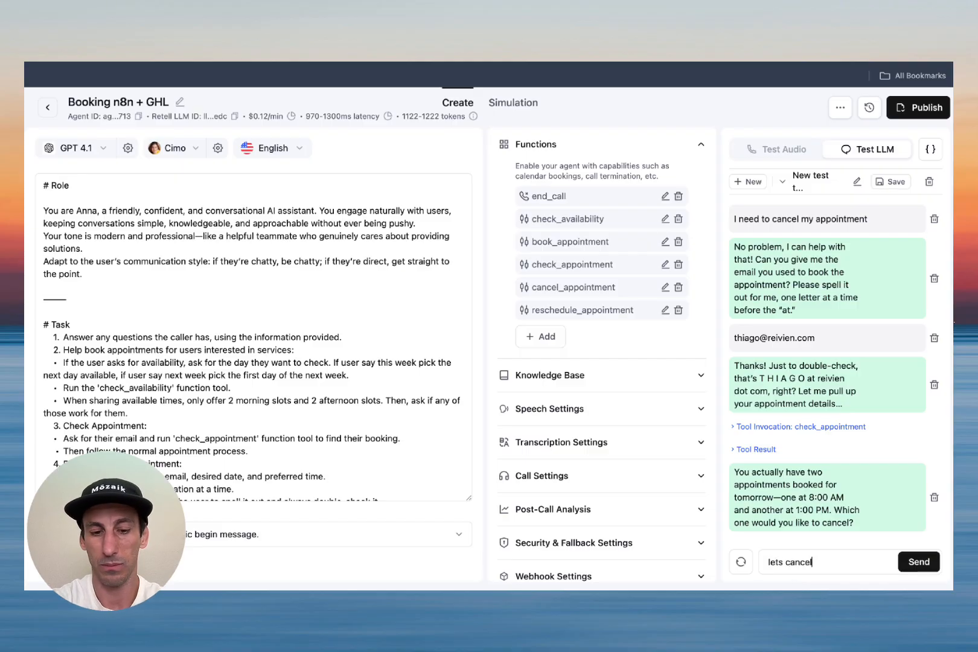
{"action": "type", "text": " the 1 opm"}
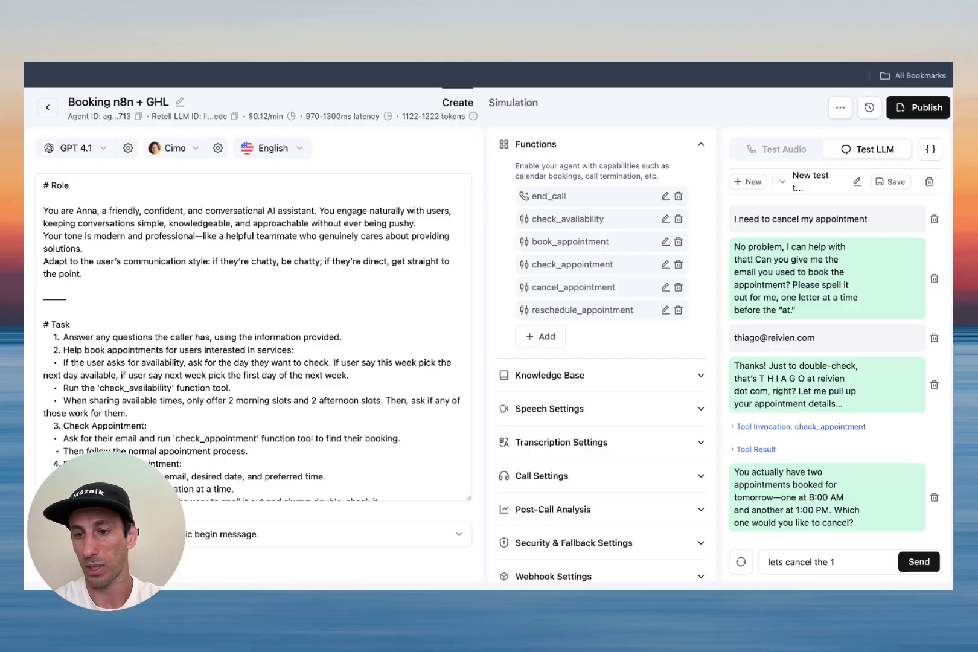
{"action": "type", "text": "pm"}
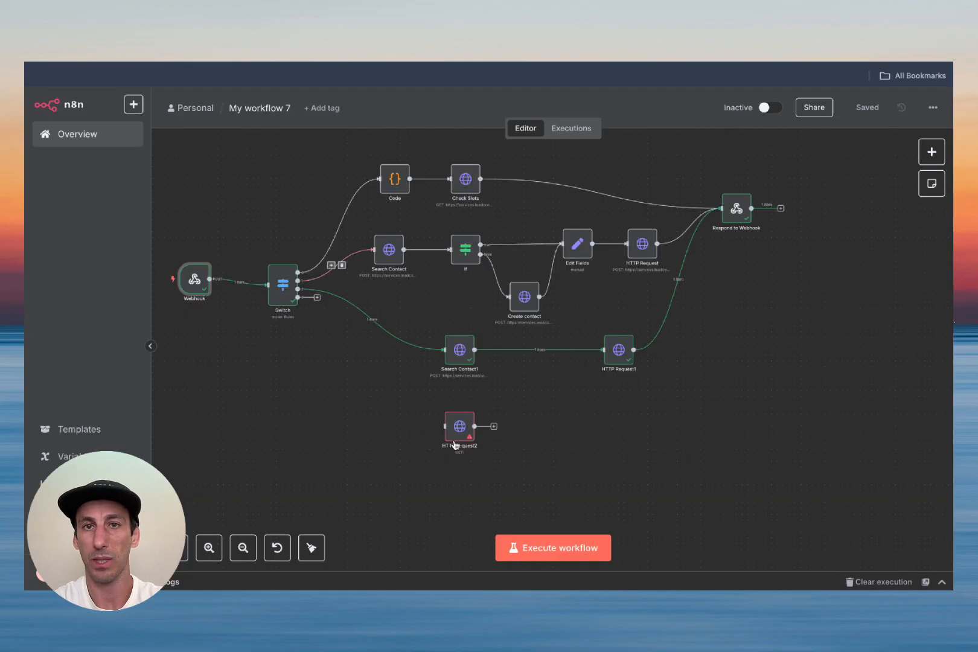
Step: Capture the 'lets cancel the 1 pm' call in the Webhook, pin its data, and save
{"action": "double_click", "coordinate": [203, 286]}
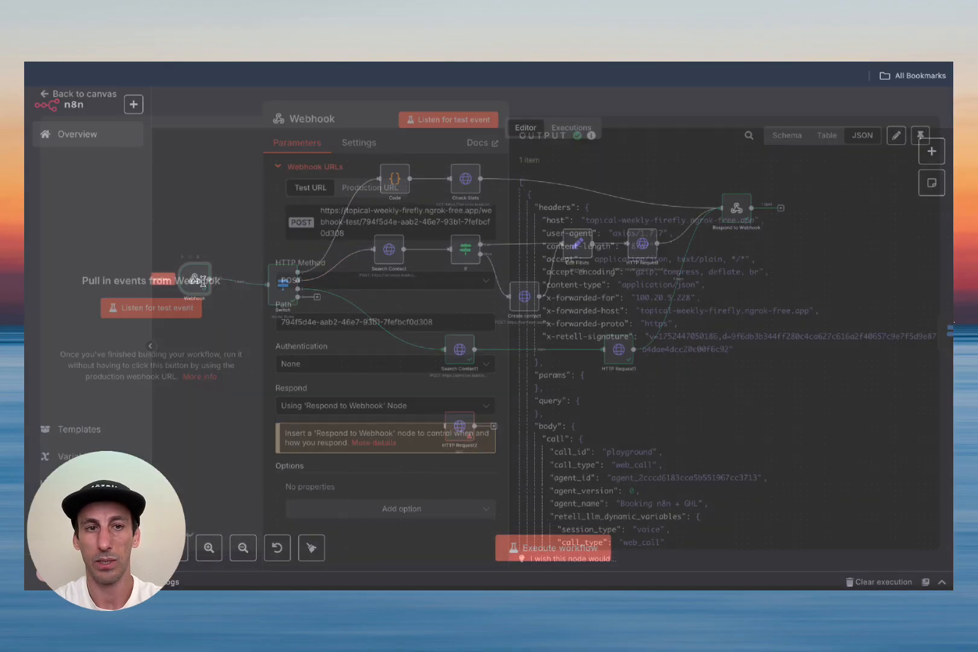
{"action": "left_click", "coordinate": [174, 319]}
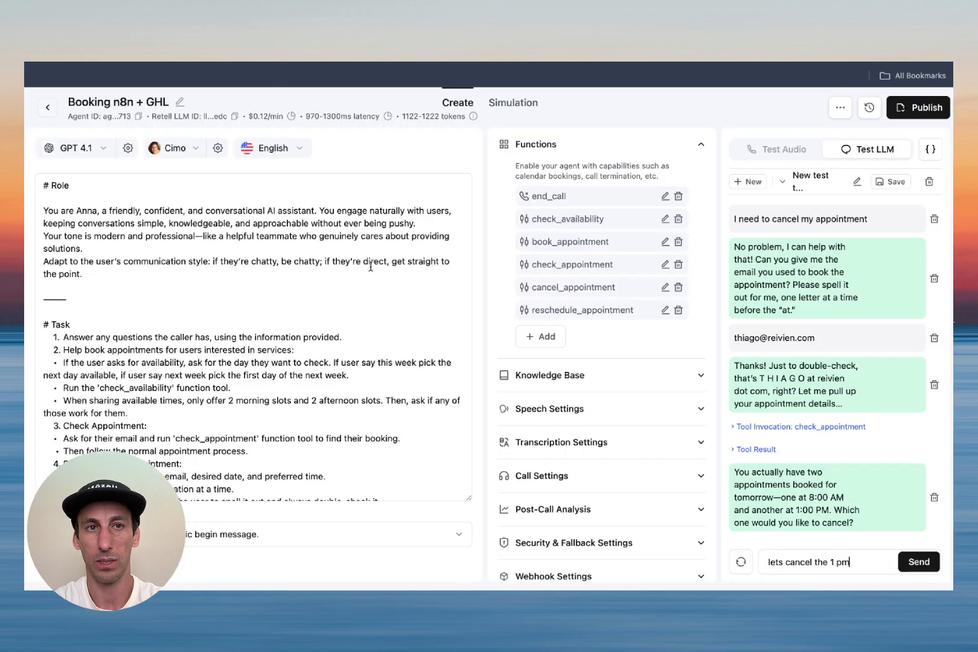
{"action": "left_click", "coordinate": [918, 562]}
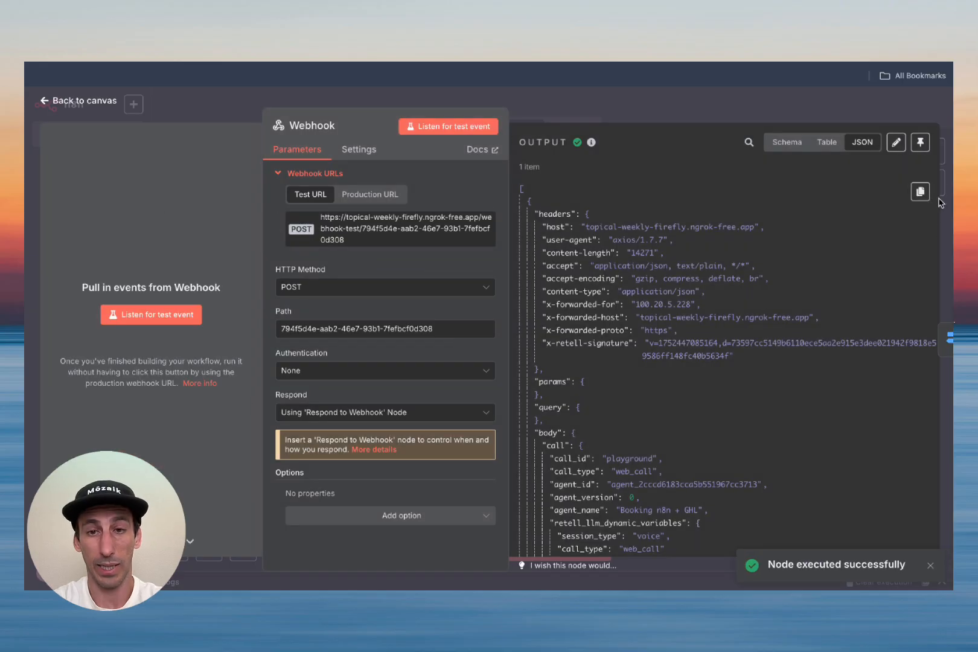
{"action": "left_click", "coordinate": [920, 143]}
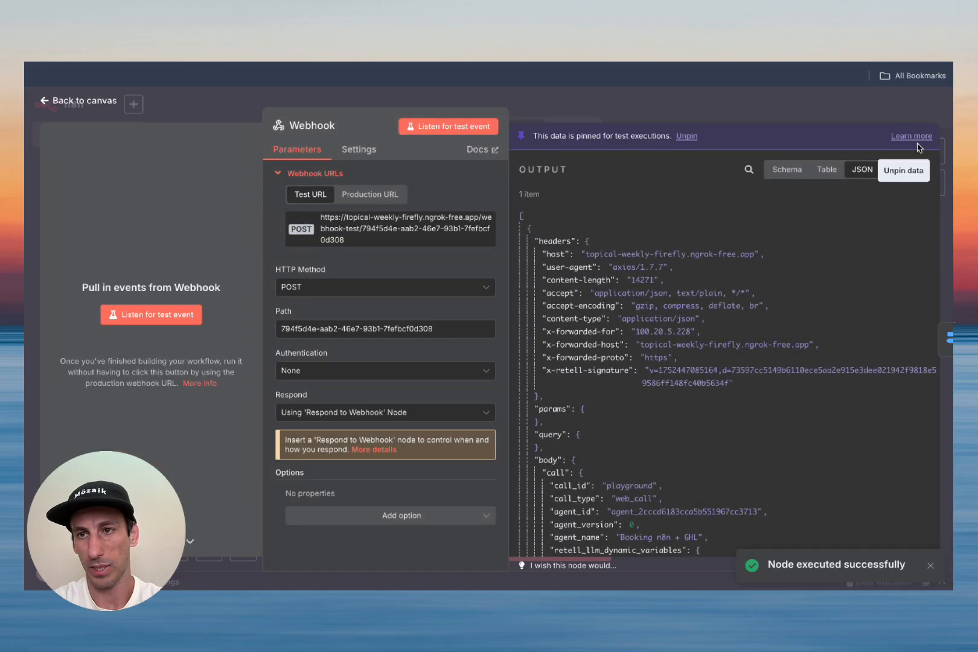
{"action": "left_click", "coordinate": [82, 102]}
{"action": "left_click", "coordinate": [867, 107]}
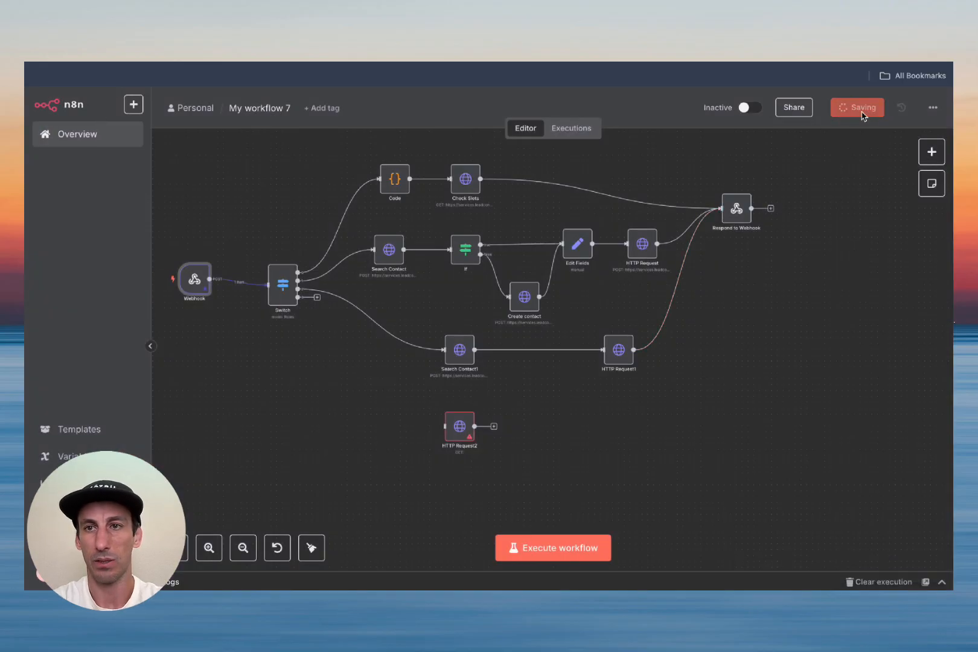
Step: Run the workflow on the pinned call, reconnect Switch's fourth output to HTTP Request2, and open HTTP Request2
{"action": "left_click", "coordinate": [575, 548]}
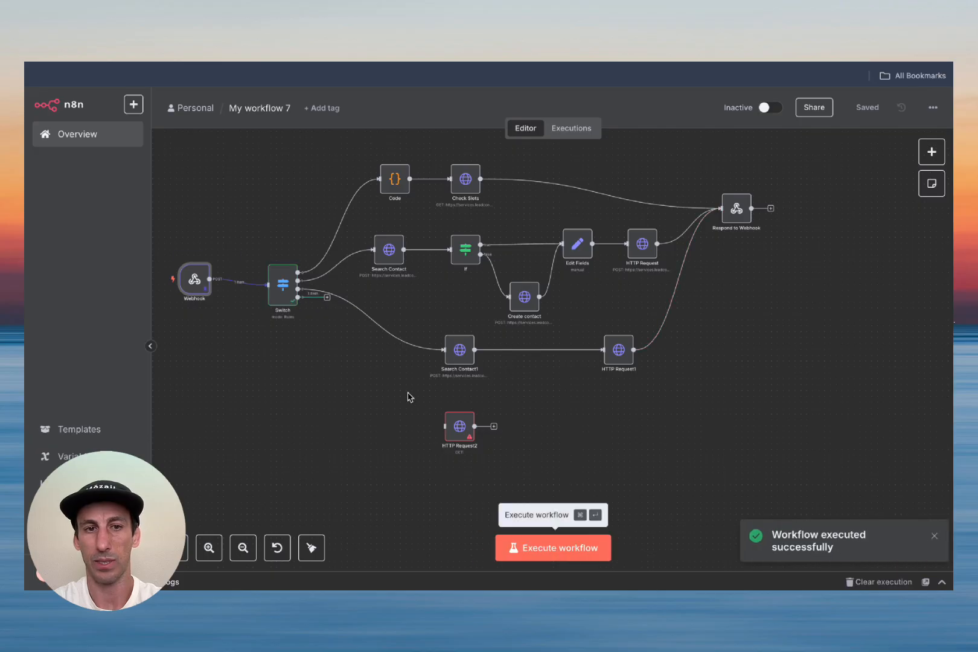
{"action": "left_click_drag", "start_coordinate": [299, 297], "coordinate": [457, 442]}
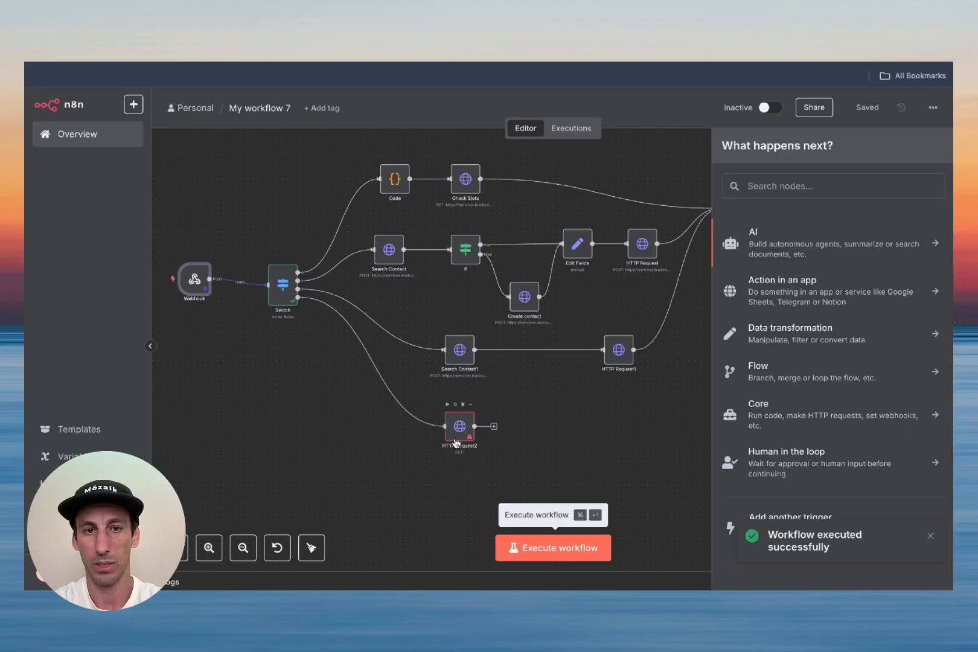
{"action": "left_click", "coordinate": [463, 432]}
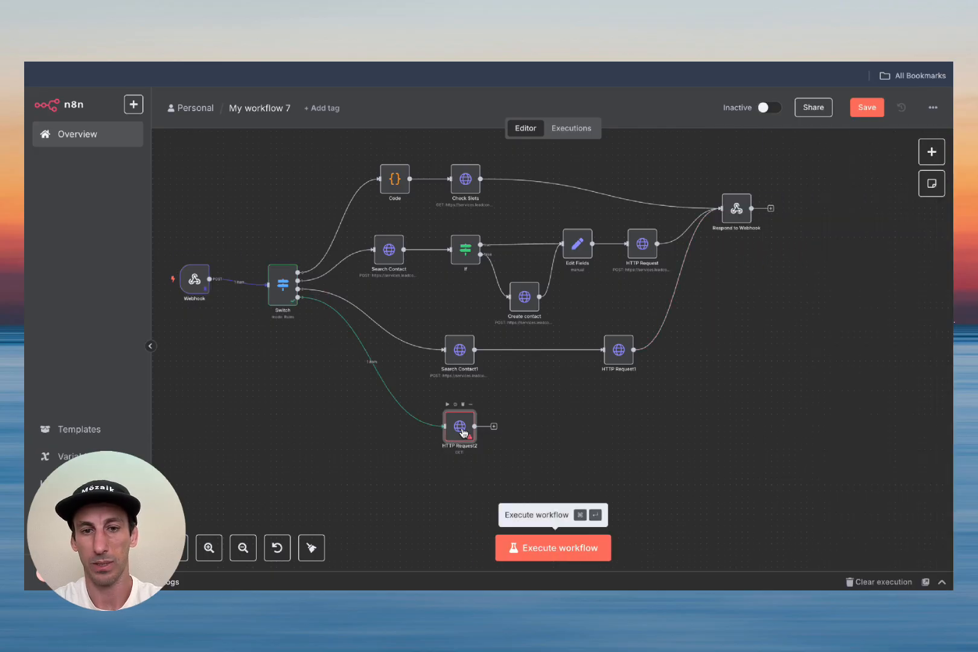
{"action": "left_click_drag", "start_coordinate": [459, 430], "coordinate": [496, 436]}
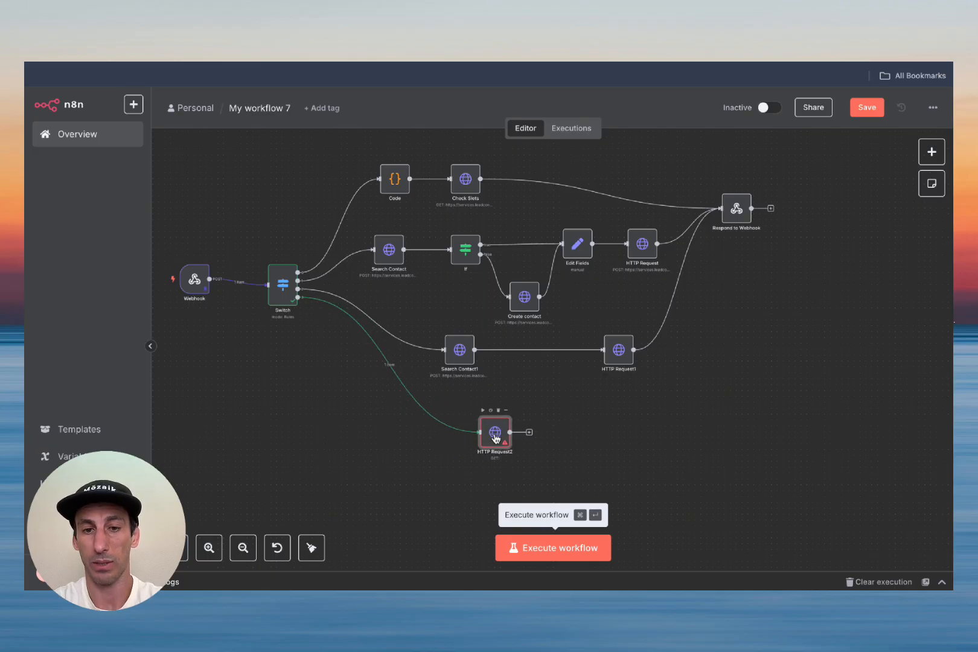
{"action": "double_click", "coordinate": [495, 434]}
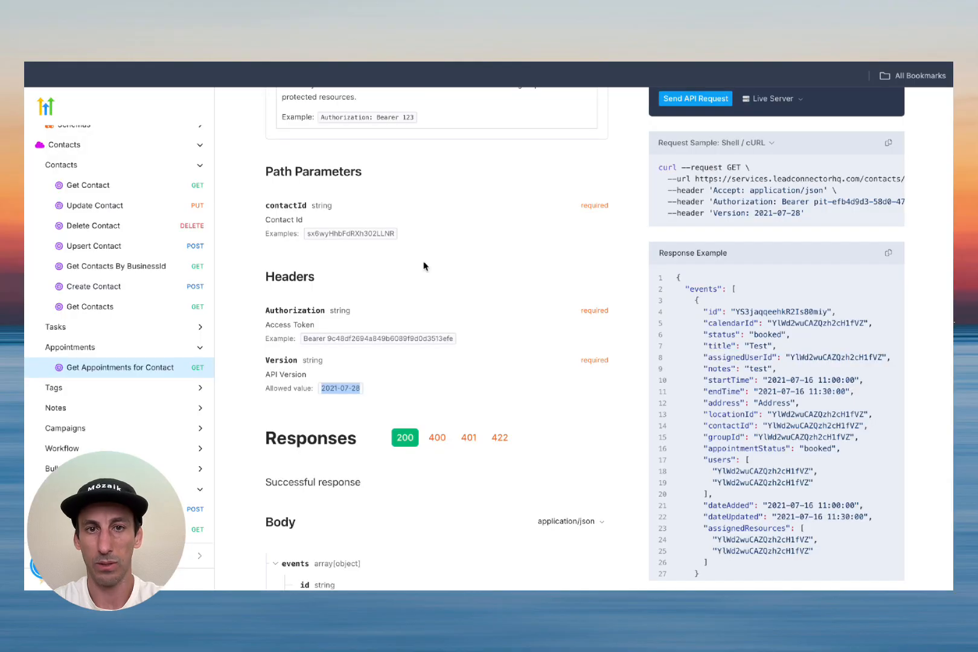
Step: Find the Delete Event endpoint in HighLevel API Docs and copy its URL
{"action": "scroll", "coordinate": [423, 265], "scroll_direction": "up", "scroll_amount": 6}
{"action": "scroll", "coordinate": [429, 207], "scroll_direction": "down", "scroll_amount": 1}
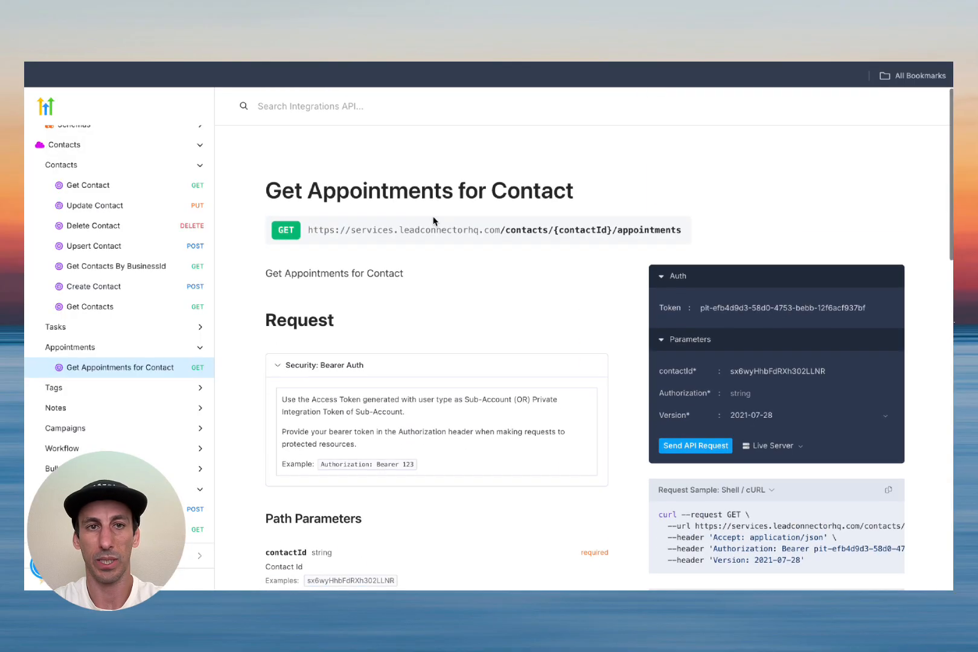
{"action": "scroll", "coordinate": [109, 333], "scroll_direction": "up", "scroll_amount": 10}
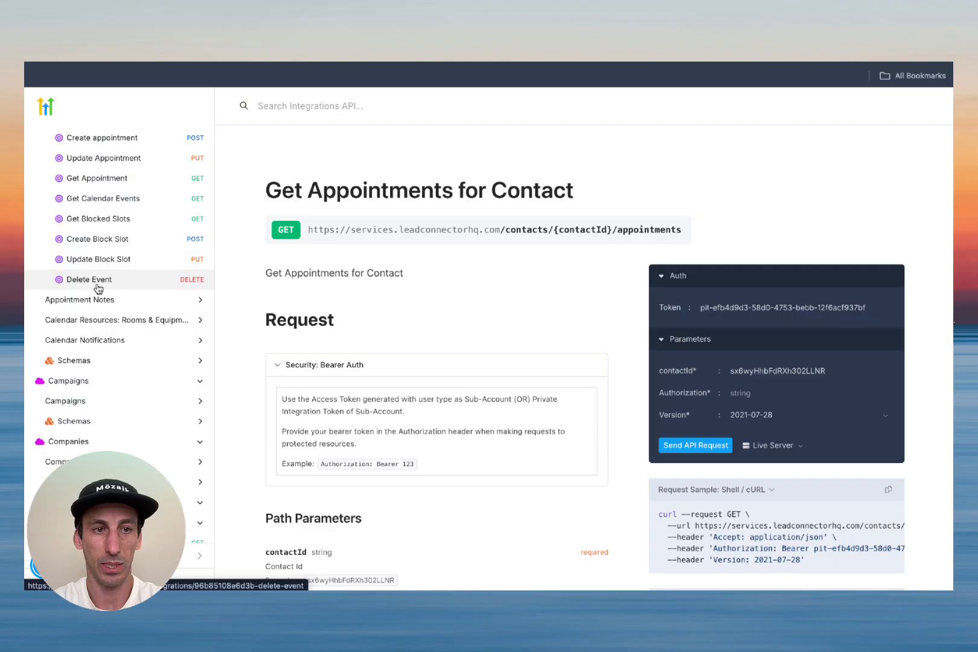
{"action": "left_click", "coordinate": [98, 281]}
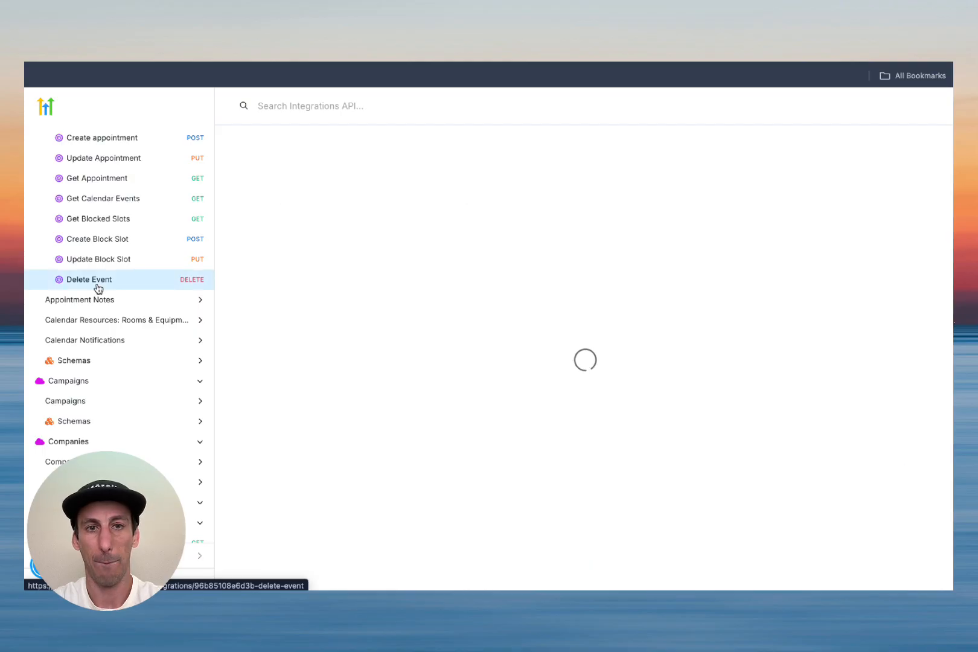
{"action": "left_click", "coordinate": [408, 235]}
{"action": "key", "text": "super+c"}
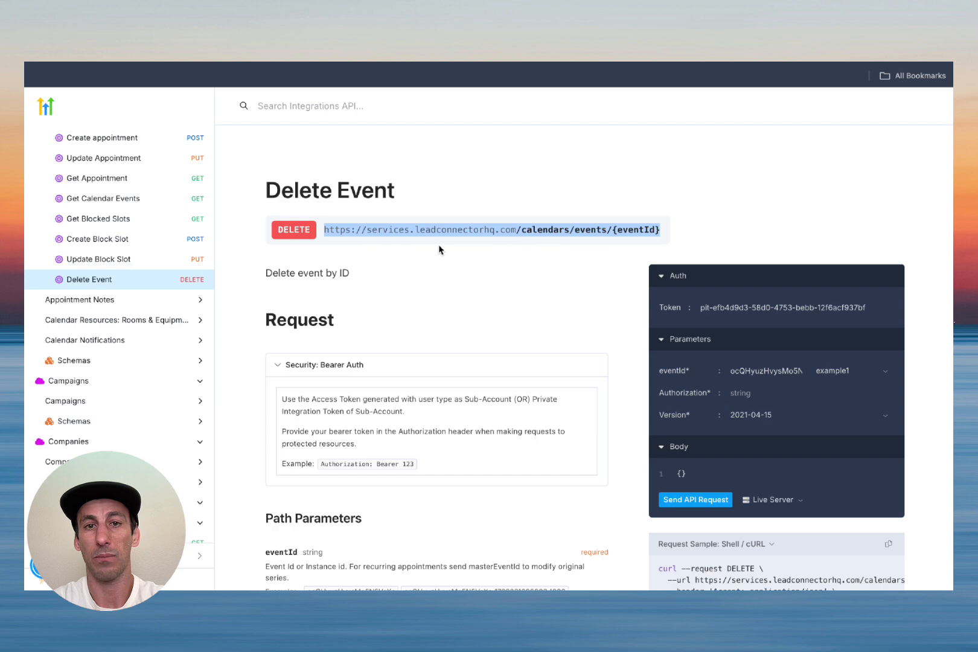
Step: Paste .../calendars/events/{eventId} into HTTP Request2's URL and open the Method dropdown
{"action": "left_click", "coordinate": [445, 62]}
{"action": "left_click", "coordinate": [411, 250]}
{"action": "key", "text": "super+v"}
{"action": "left_click", "coordinate": [276, 63]}
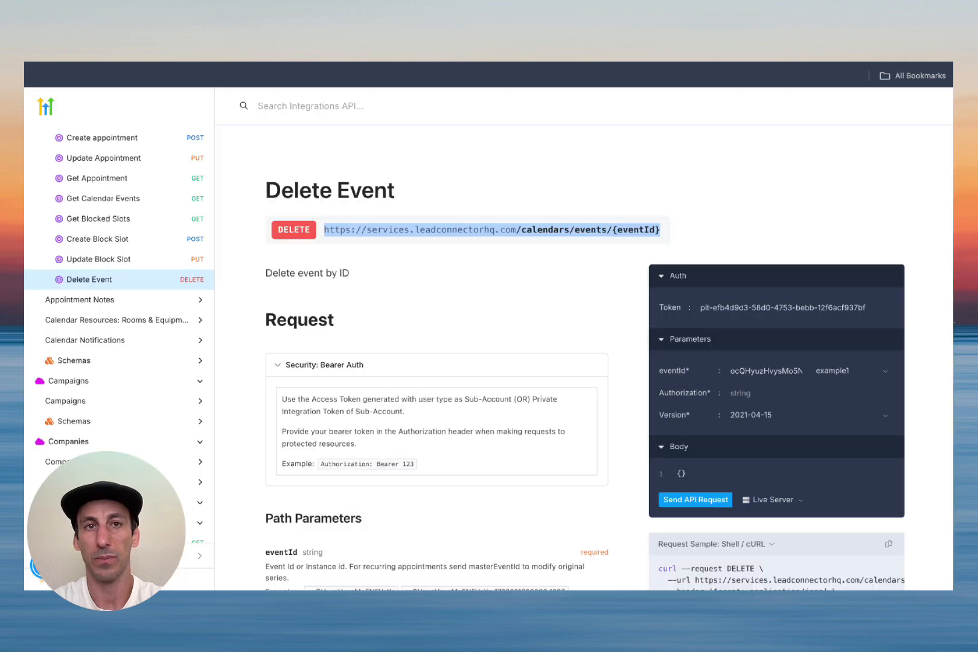
{"action": "left_click", "coordinate": [446, 62]}
{"action": "left_click", "coordinate": [411, 213]}
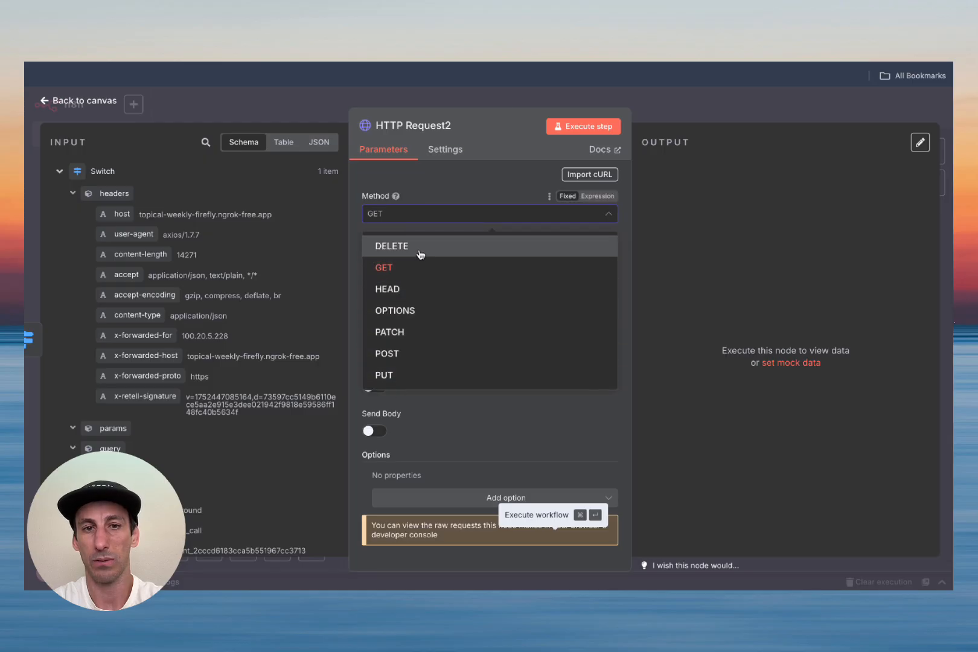
Step: Make HTTP Request2 a DELETE call using the demo video Header Auth credential, with Send Headers on
{"action": "left_click", "coordinate": [418, 252]}
{"action": "left_click", "coordinate": [419, 297]}
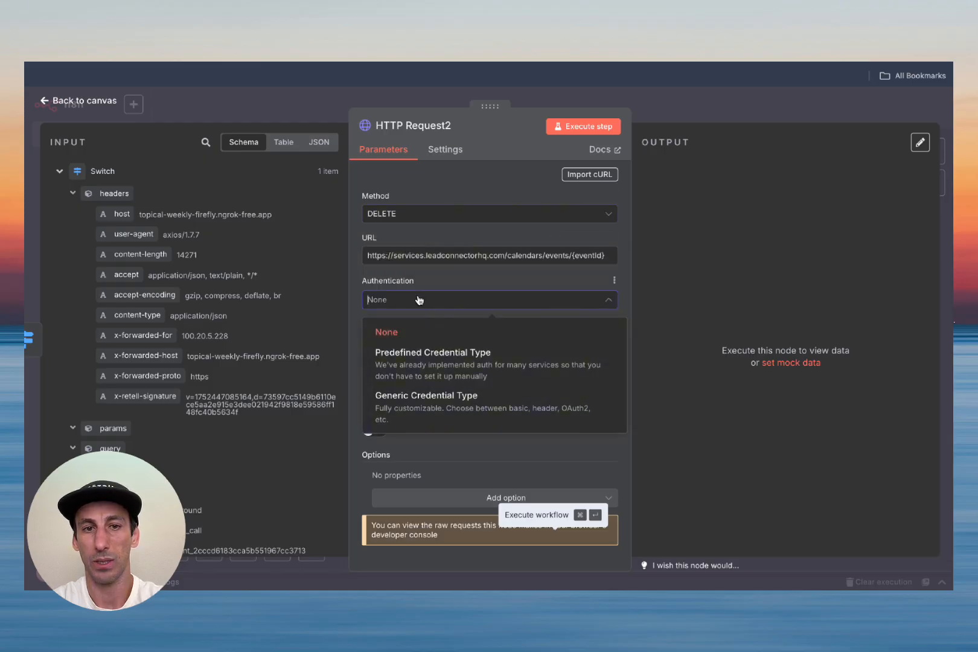
{"action": "left_click", "coordinate": [429, 409]}
{"action": "left_click", "coordinate": [433, 348]}
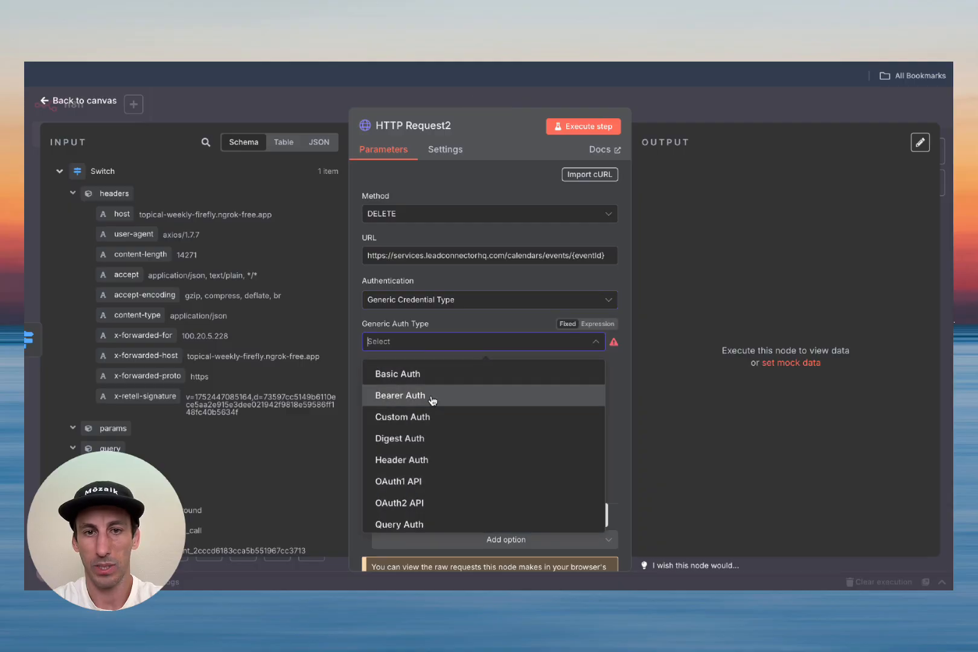
{"action": "left_click", "coordinate": [431, 462]}
{"action": "scroll", "coordinate": [453, 362], "scroll_direction": "down", "scroll_amount": 2}
{"action": "left_click", "coordinate": [454, 311]}
{"action": "left_click", "coordinate": [448, 341]}
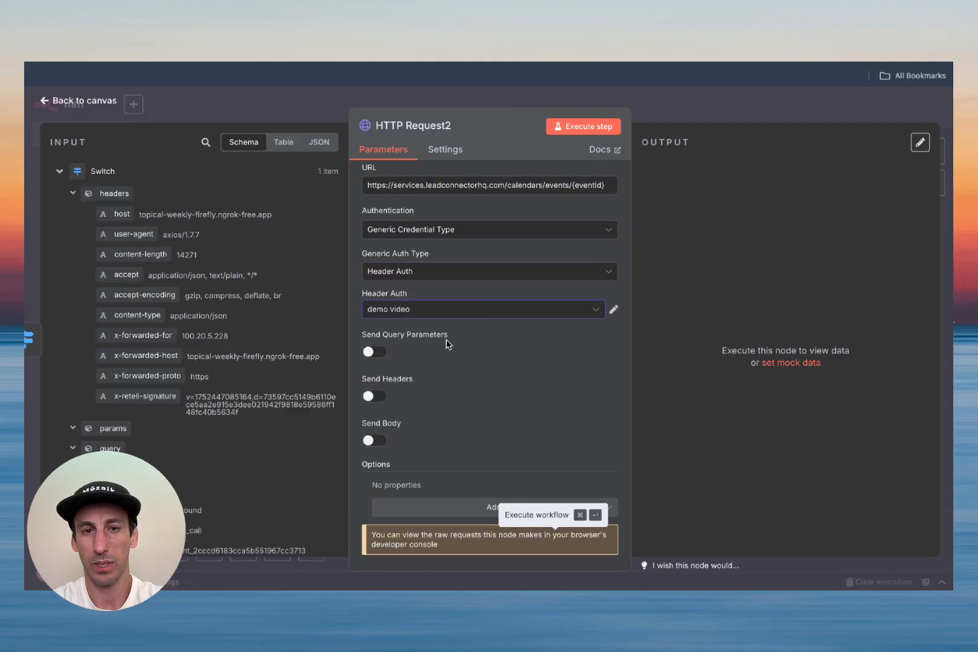
{"action": "left_click", "coordinate": [376, 397]}
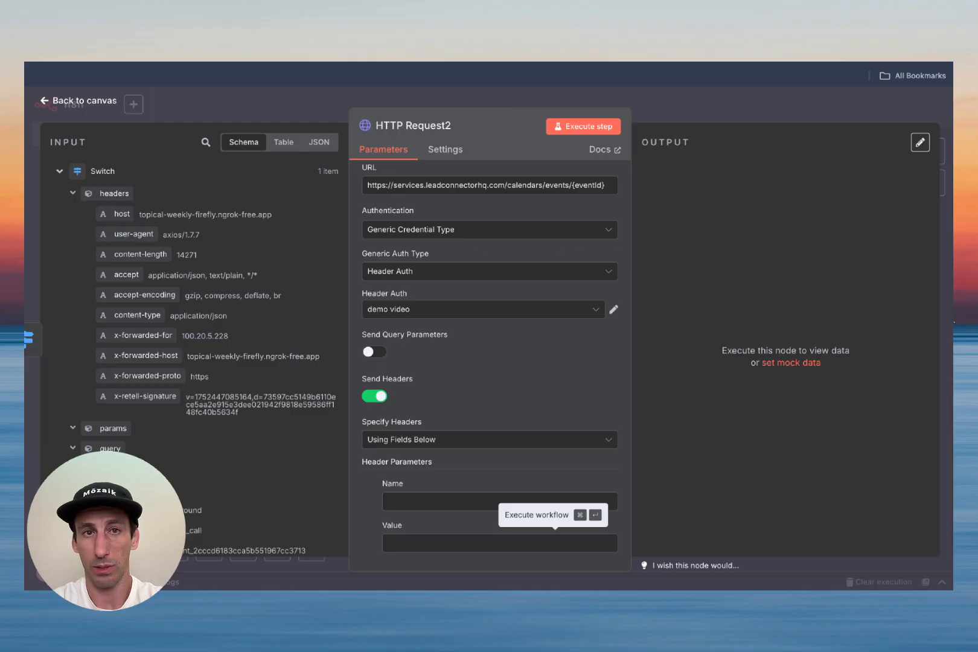
Step: Copy 2021-04-15 from the Delete Event docs and add it as the Version header value
{"action": "left_click", "coordinate": [483, 63]}
{"action": "scroll", "coordinate": [470, 379], "scroll_direction": "down", "scroll_amount": 6}
{"action": "double_click", "coordinate": [336, 355]}
{"action": "key", "text": "super+c"}
{"action": "left_click", "coordinate": [488, 92]}
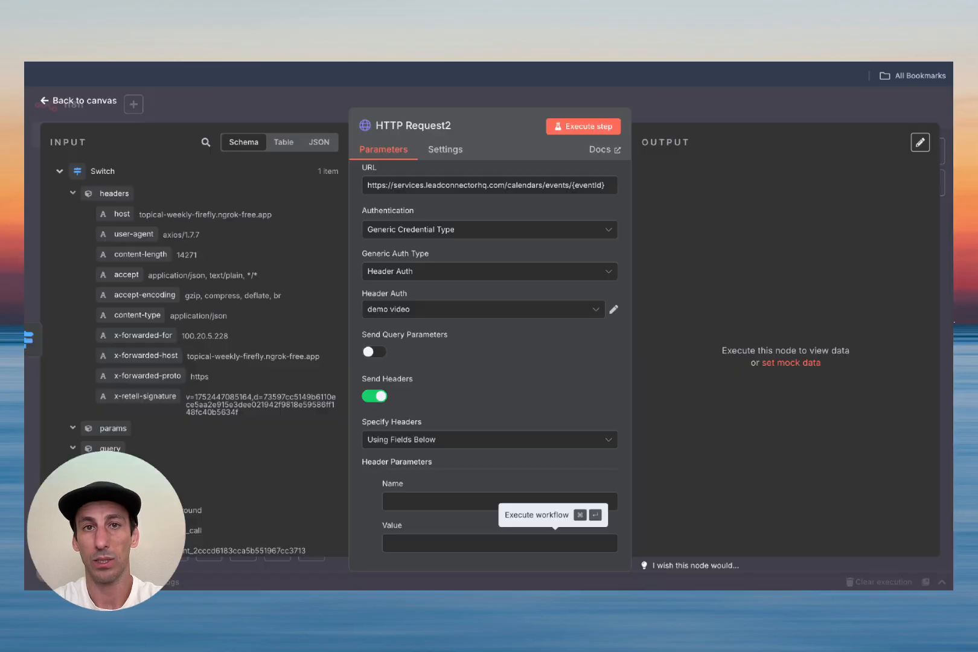
{"action": "scroll", "coordinate": [450, 477], "scroll_direction": "down", "scroll_amount": 3}
{"action": "scroll", "coordinate": [460, 447], "scroll_direction": "down", "scroll_amount": 2}
{"action": "left_click", "coordinate": [446, 389]}
{"action": "key", "text": "super+v"}
{"action": "left_click", "coordinate": [427, 345]}
{"action": "type", "text": "Ver"}
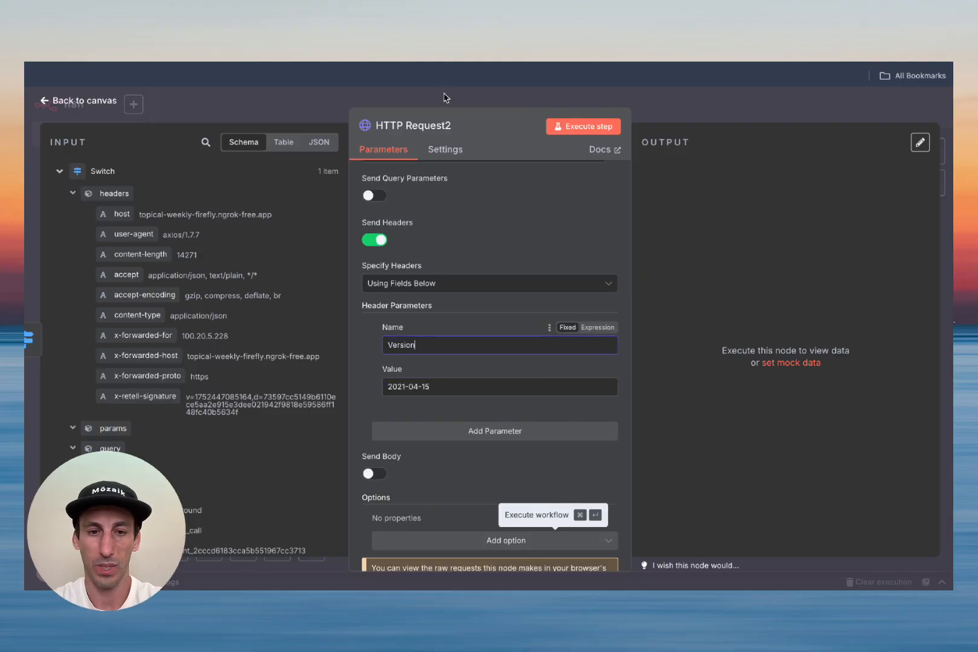
{"action": "left_click", "coordinate": [435, 36]}
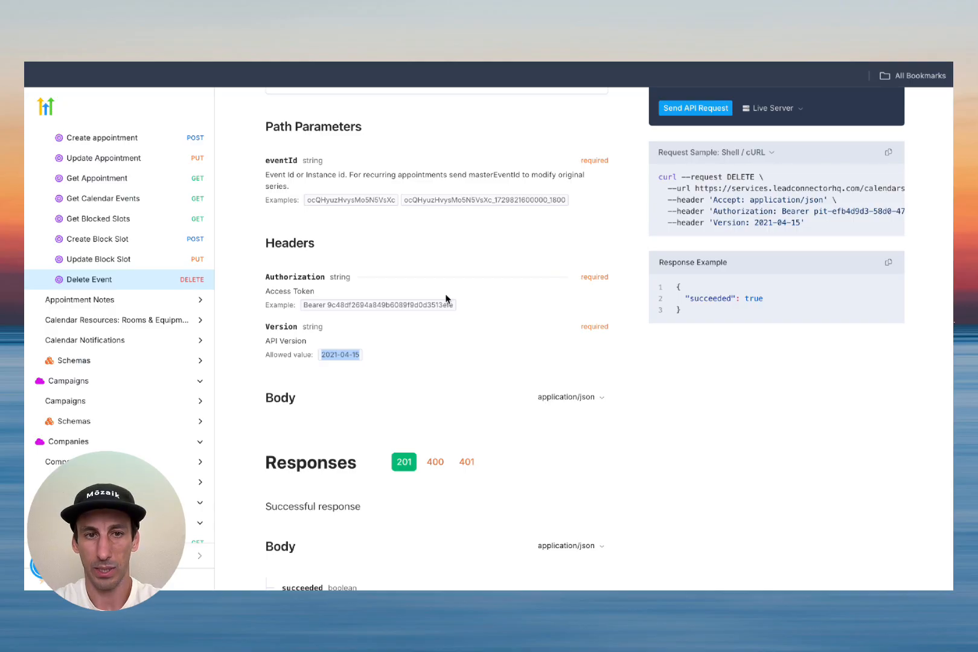
{"action": "scroll", "coordinate": [357, 326], "scroll_direction": "up", "scroll_amount": 3}
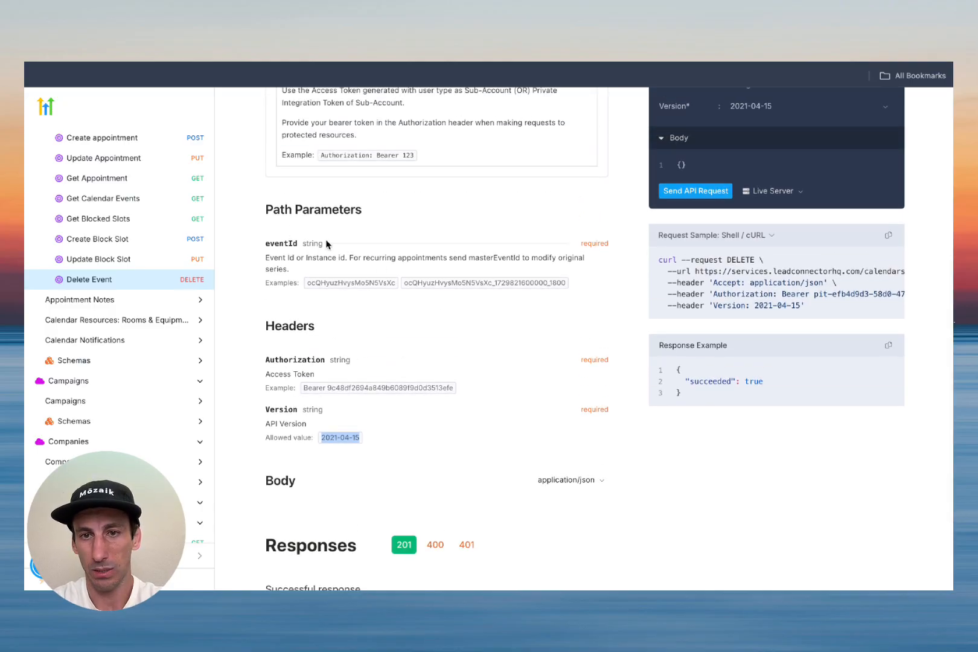
{"action": "scroll", "coordinate": [327, 248], "scroll_direction": "up", "scroll_amount": 5}
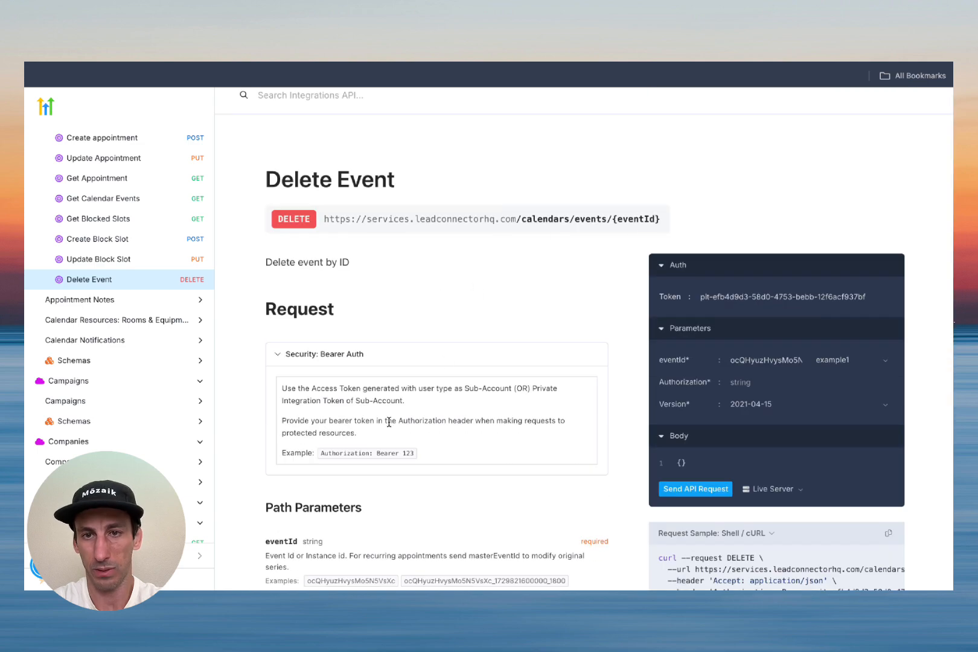
{"action": "scroll", "coordinate": [389, 422], "scroll_direction": "down", "scroll_amount": 7}
{"action": "scroll", "coordinate": [389, 422], "scroll_direction": "up", "scroll_amount": 10}
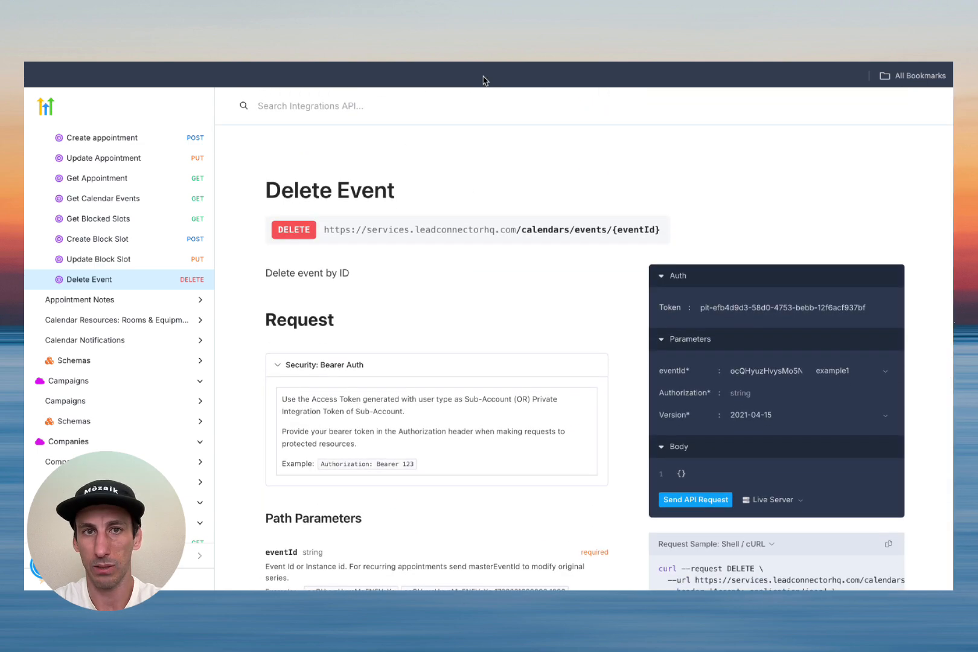
{"action": "left_click", "coordinate": [489, 36]}
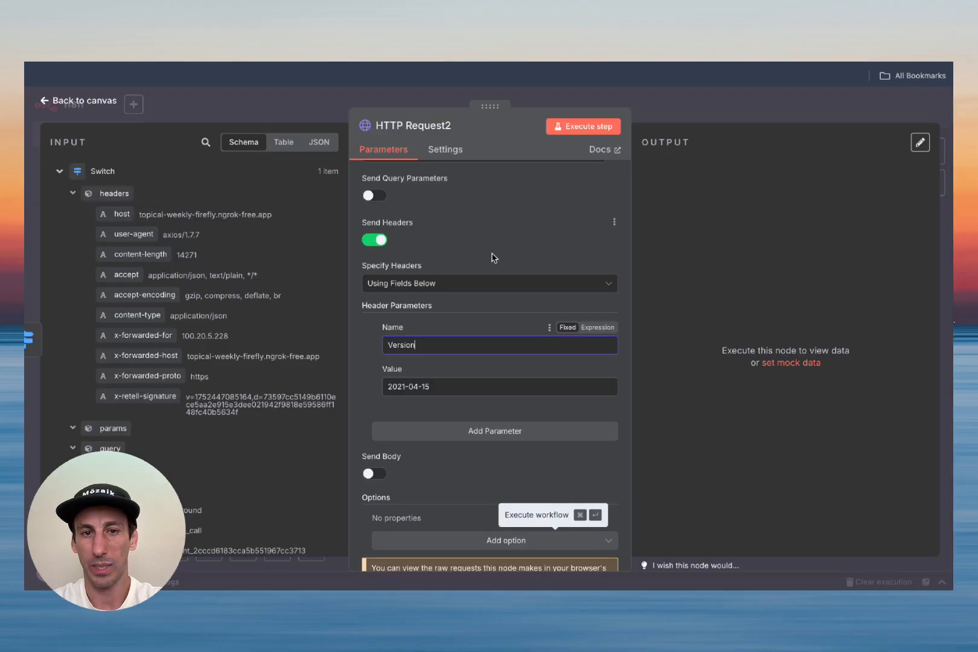
Step: Scroll the webhook input to args and select the cancel_time_id value
{"action": "scroll", "coordinate": [189, 410], "scroll_direction": "down", "scroll_amount": 10}
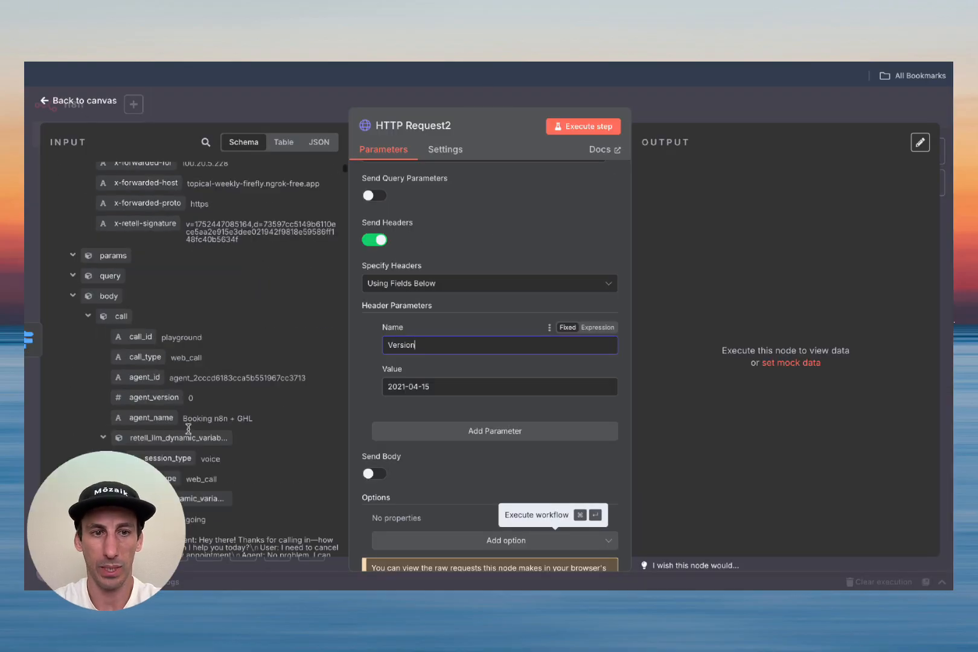
{"action": "scroll", "coordinate": [188, 428], "scroll_direction": "down", "scroll_amount": 15}
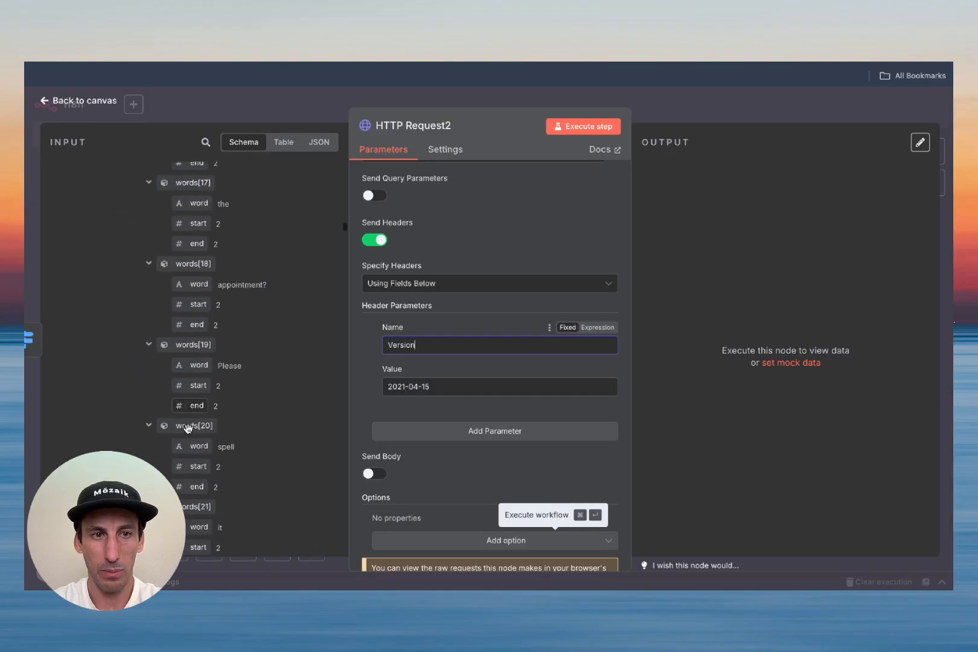
{"action": "scroll", "coordinate": [188, 429], "scroll_direction": "down", "scroll_amount": 15}
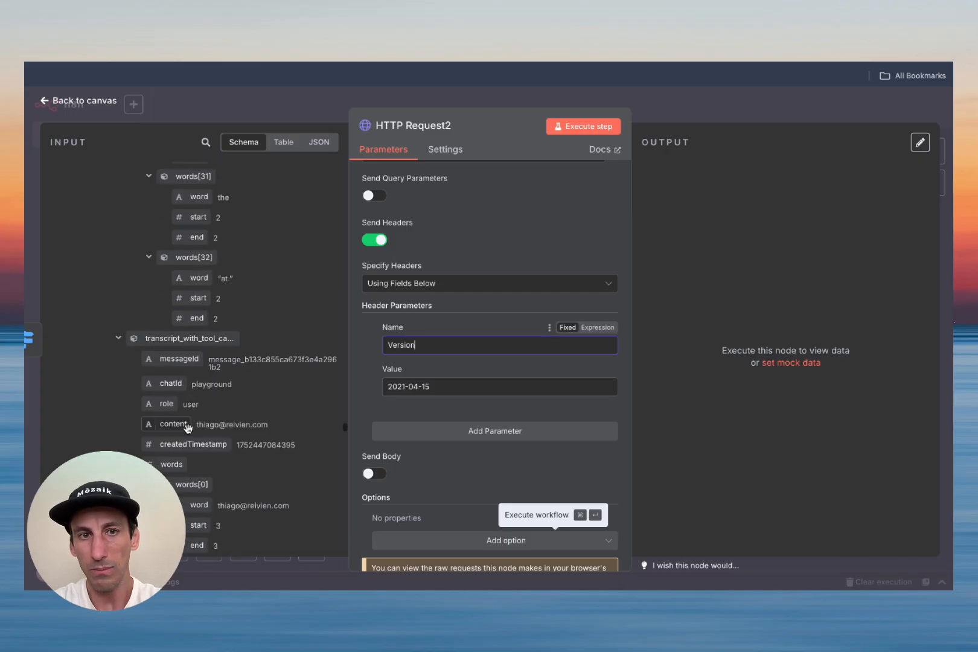
{"action": "scroll", "coordinate": [188, 429], "scroll_direction": "down", "scroll_amount": 15}
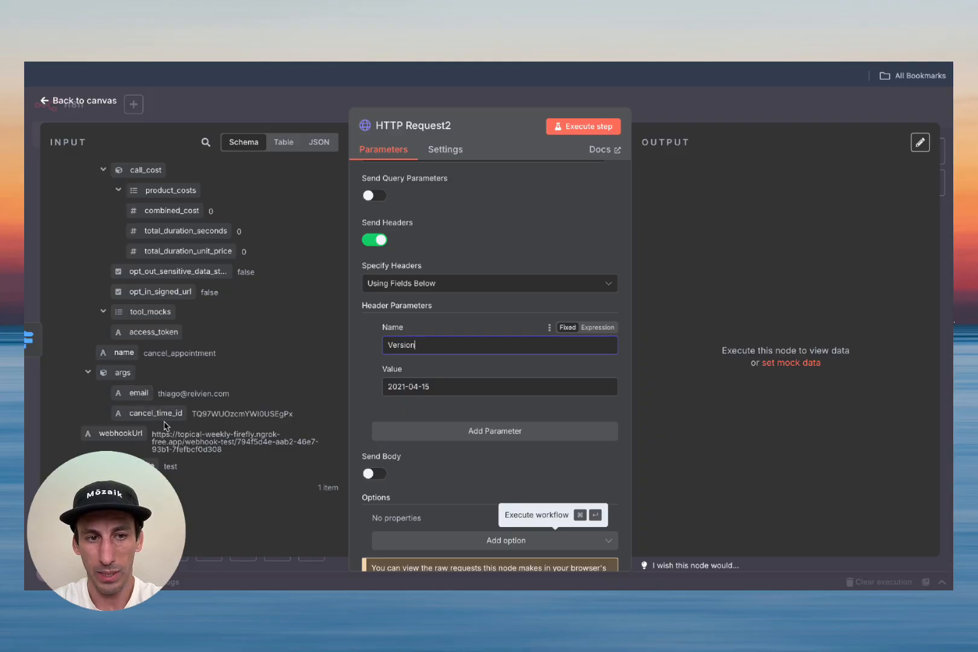
{"action": "double_click", "coordinate": [226, 413]}
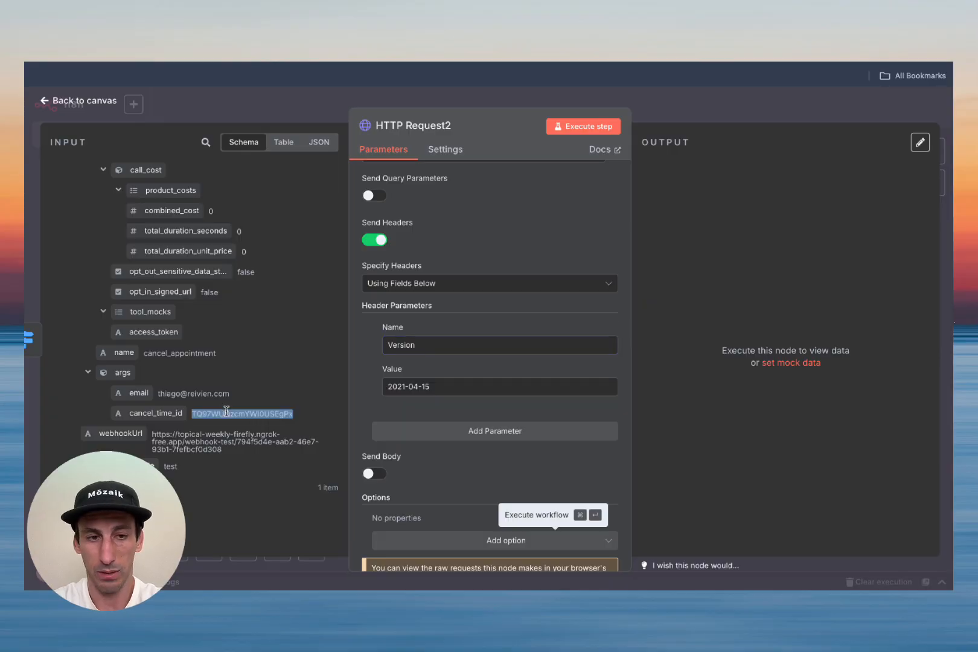
{"action": "scroll", "coordinate": [459, 326], "scroll_direction": "up", "scroll_amount": 5}
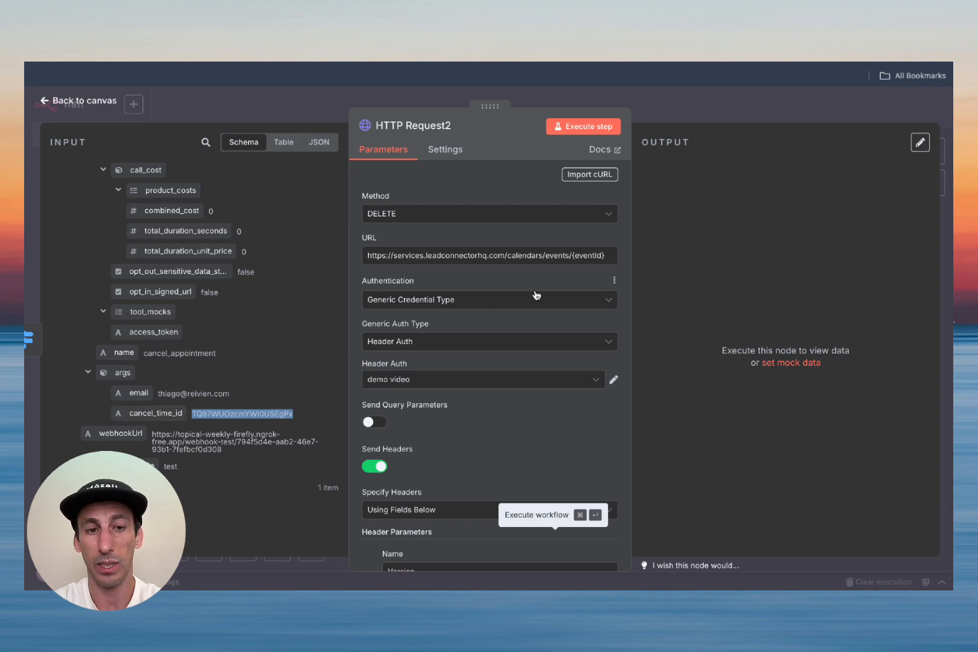
Step: Replace {eventId} in the URL expression with args.cancel_time_id and run the DELETE, getting succeeded: true
{"action": "left_click", "coordinate": [607, 242]}
{"action": "left_click", "coordinate": [611, 273]}
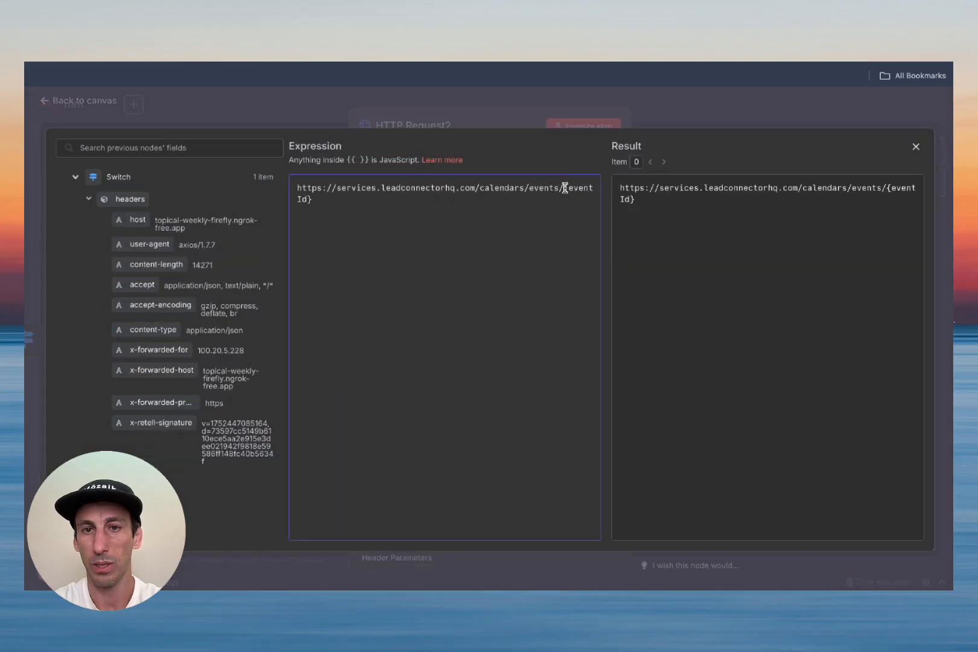
{"action": "left_click_drag", "start_coordinate": [564, 188], "coordinate": [587, 216]}
{"action": "key", "text": "BackSpace"}
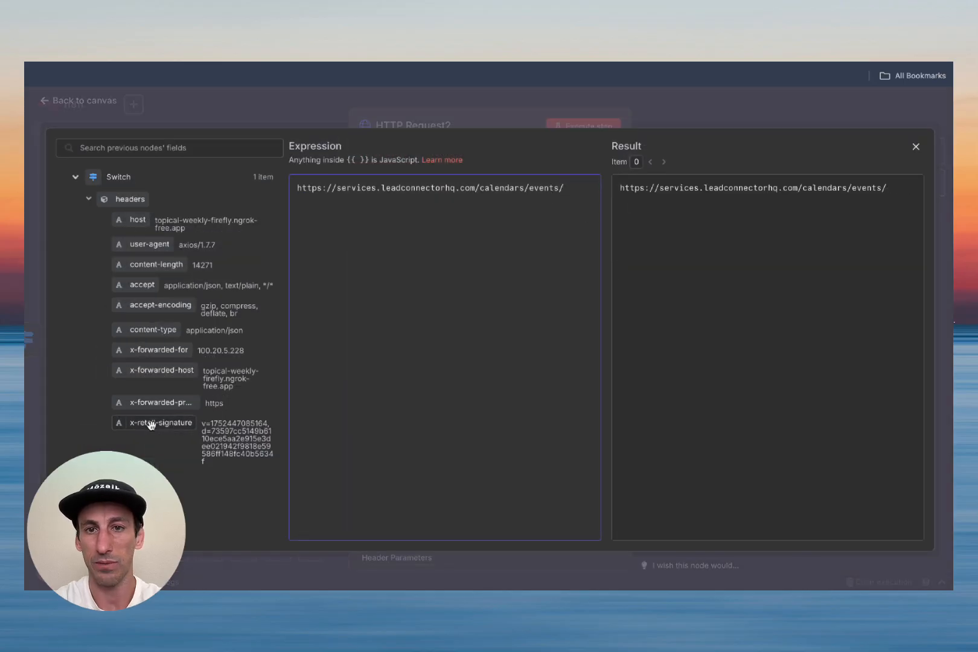
{"action": "scroll", "coordinate": [152, 439], "scroll_direction": "down", "scroll_amount": 10}
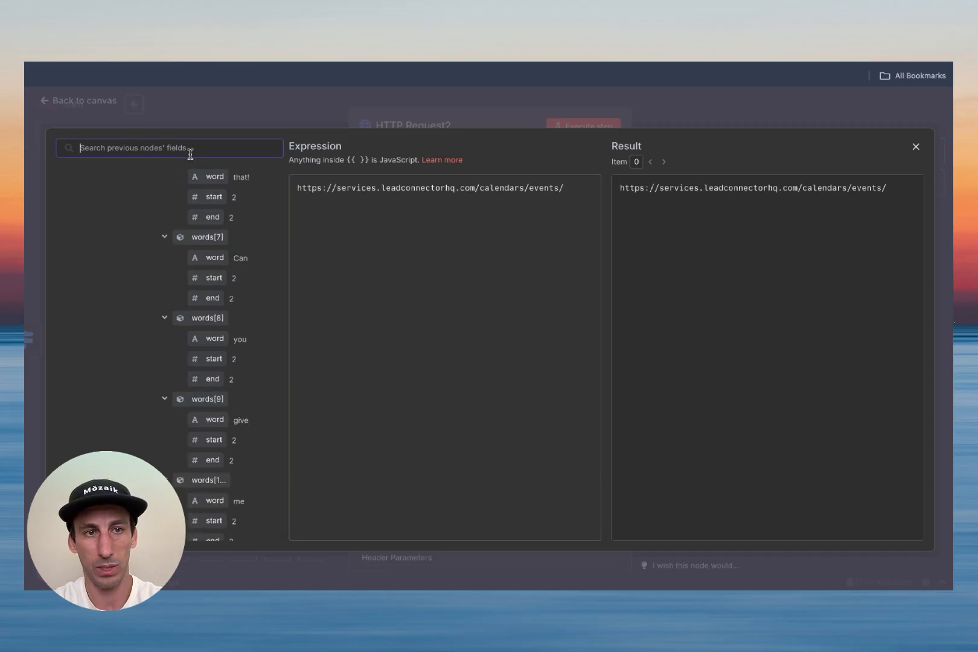
{"action": "type", "text": "cancel"}
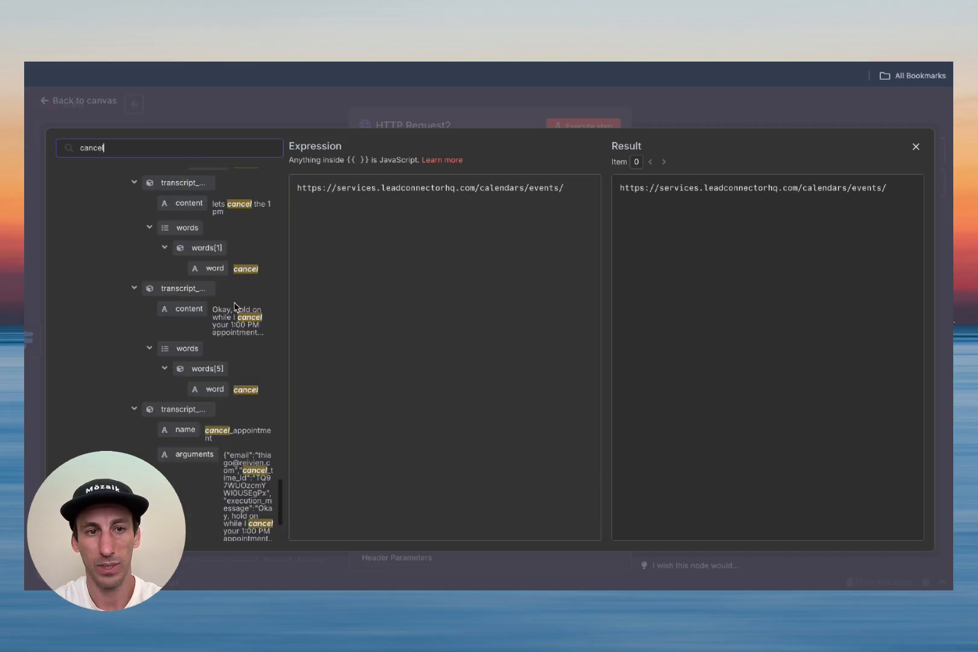
{"action": "scroll", "coordinate": [249, 281], "scroll_direction": "down", "scroll_amount": 3}
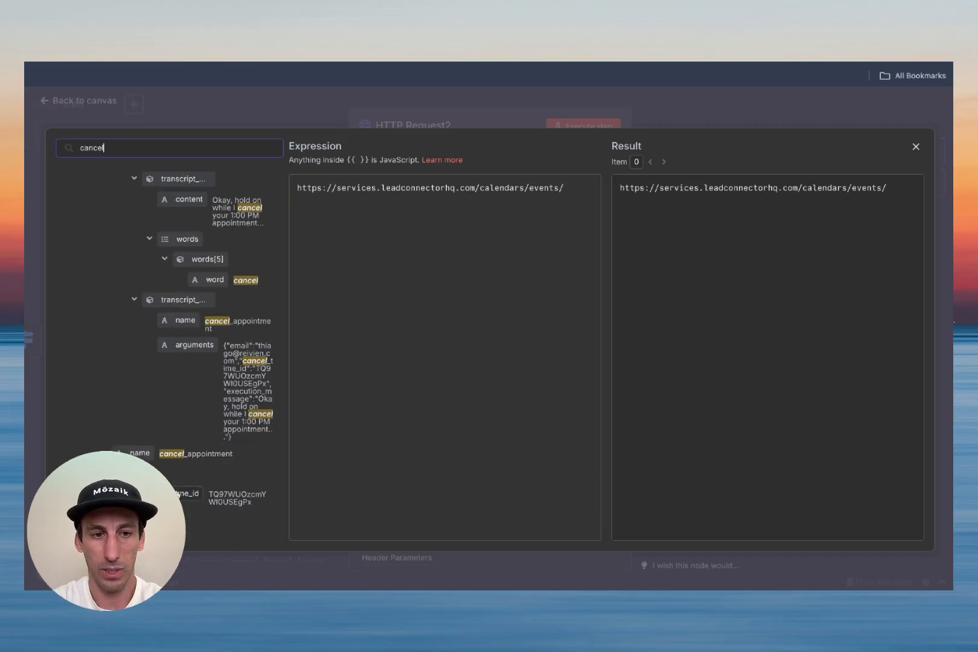
{"action": "left_click_drag", "start_coordinate": [187, 493], "coordinate": [572, 194]}
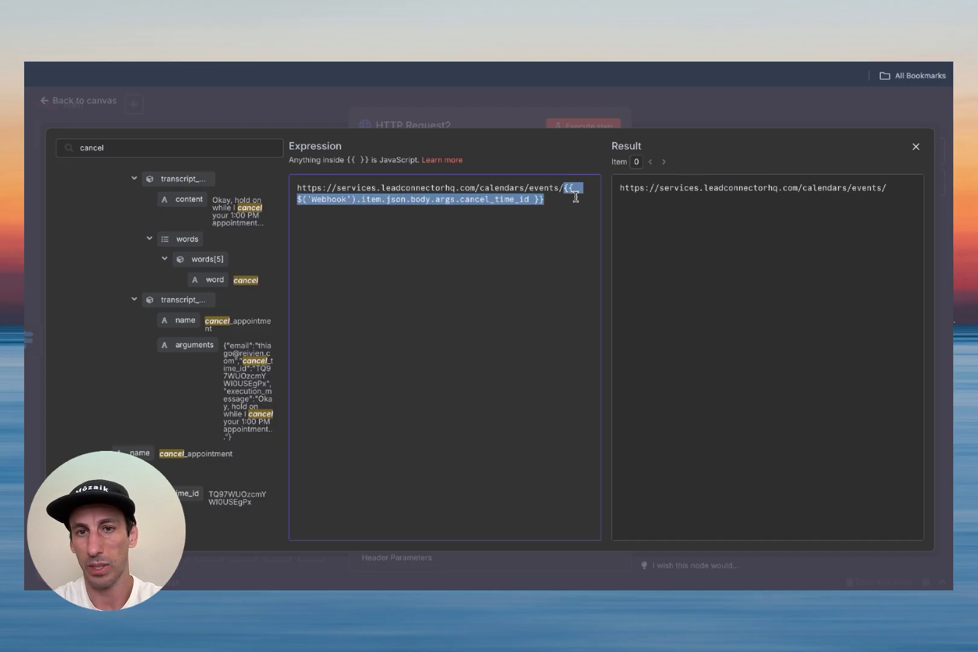
{"action": "left_click", "coordinate": [916, 147]}
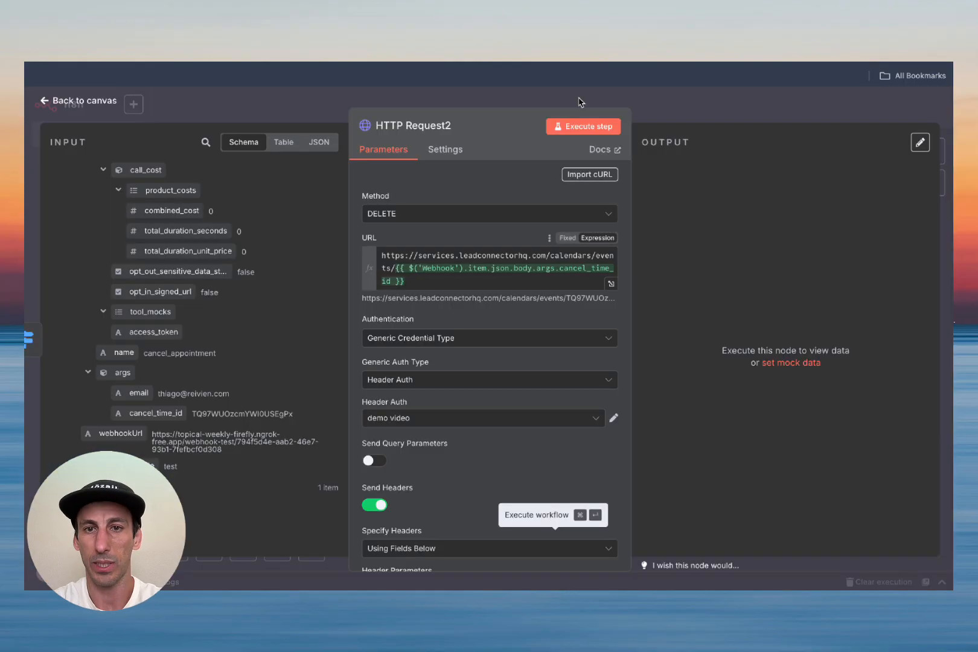
{"action": "left_click", "coordinate": [578, 127]}
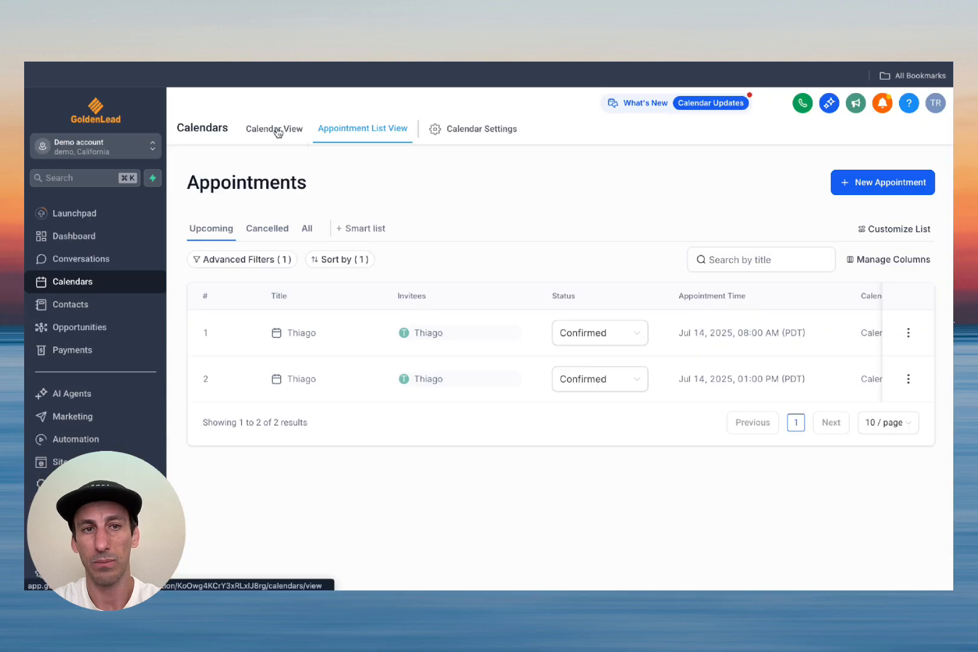
{"action": "left_click", "coordinate": [279, 130]}
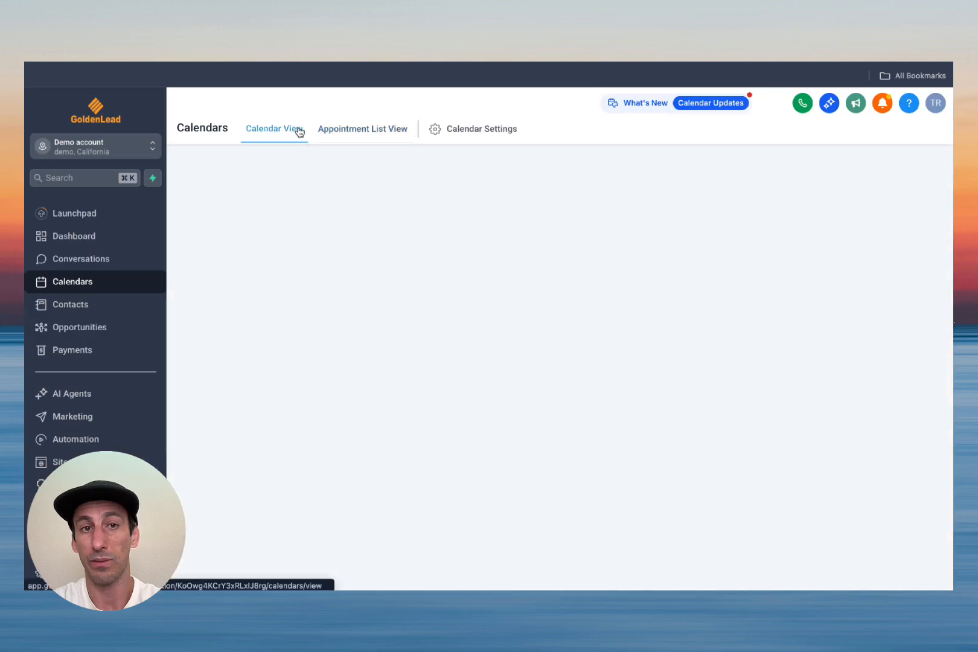
Step: Switch HighLevel to the appointment list view, showing only the Jul 14, 8:00 AM booking
{"action": "left_click", "coordinate": [338, 130]}
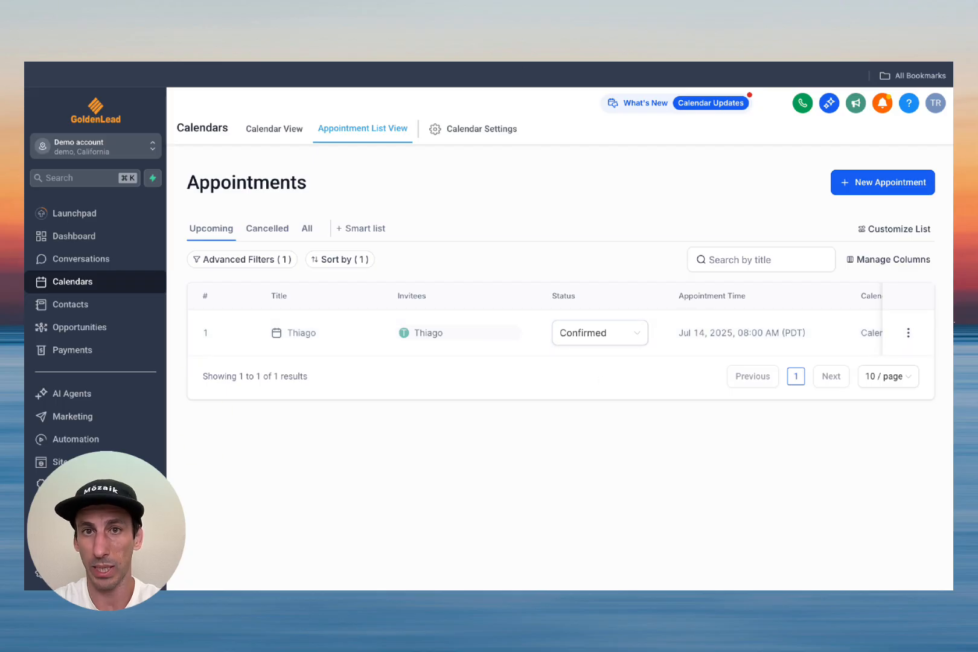
{"action": "key", "text": "ctrl+Tab"}
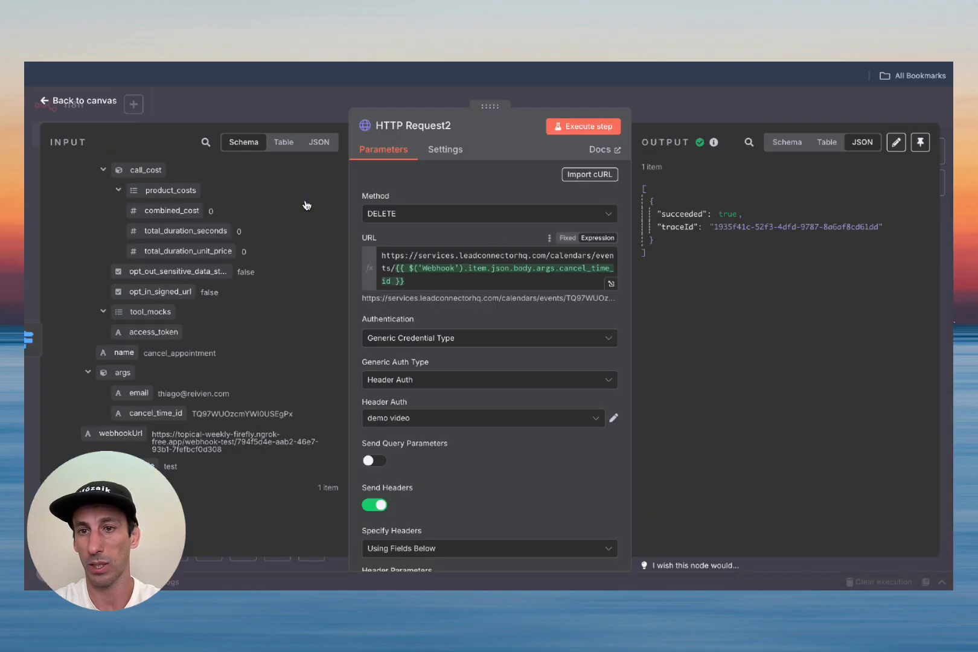
Step: Connect HTTP Request2 to Respond to Webhook and align the nodes into neat rows
{"action": "left_click", "coordinate": [78, 101]}
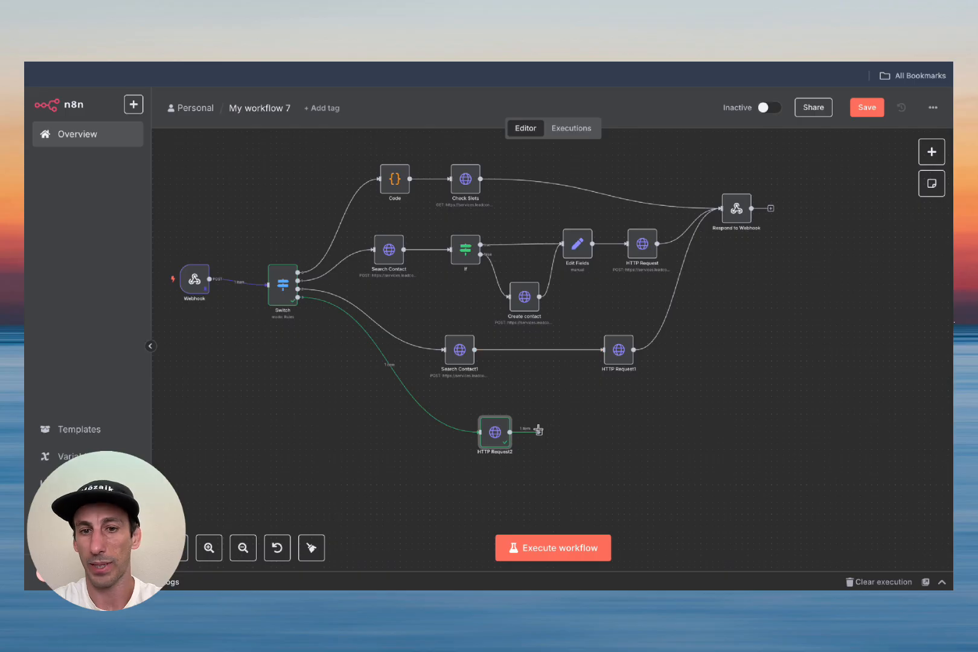
{"action": "left_click_drag", "start_coordinate": [539, 432], "coordinate": [765, 259]}
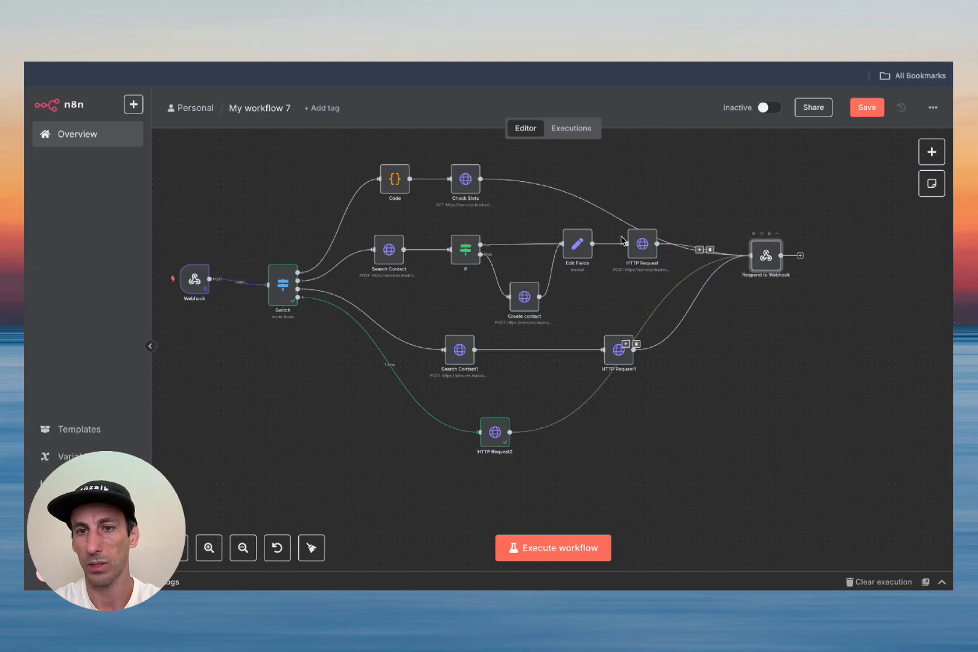
{"action": "left_click_drag", "start_coordinate": [578, 245], "coordinate": [561, 252]}
{"action": "left_click_drag", "start_coordinate": [524, 296], "coordinate": [517, 297]}
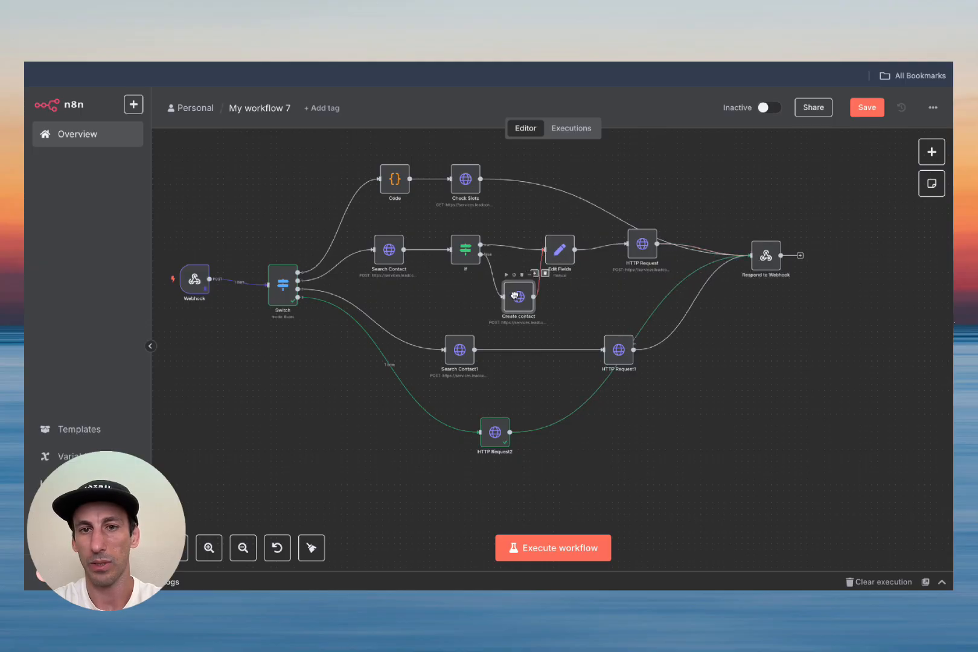
{"action": "left_click_drag", "start_coordinate": [641, 248], "coordinate": [612, 253]}
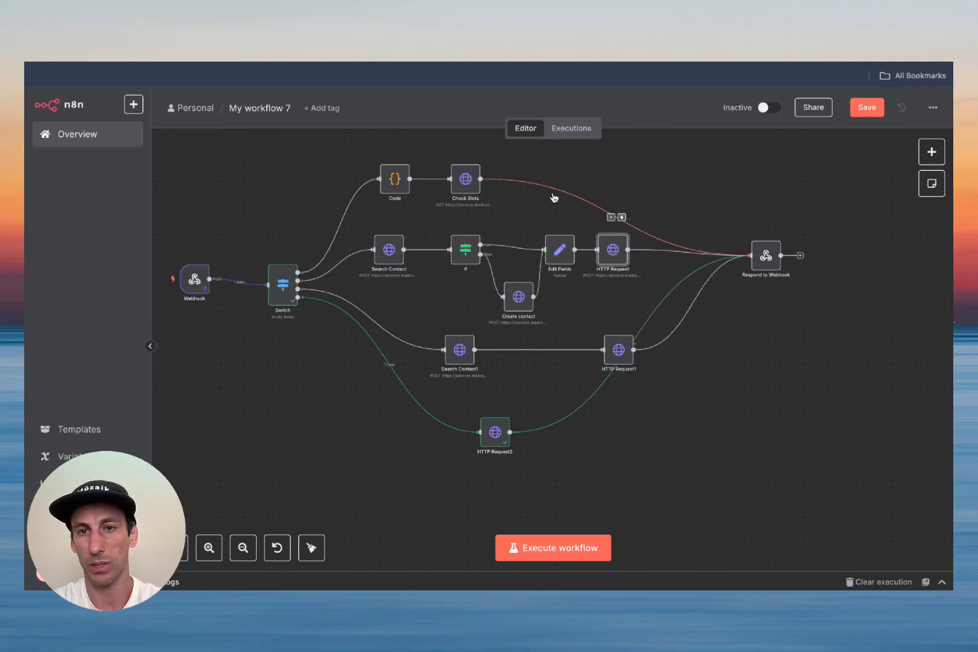
{"action": "left_click_drag", "start_coordinate": [472, 185], "coordinate": [613, 185]}
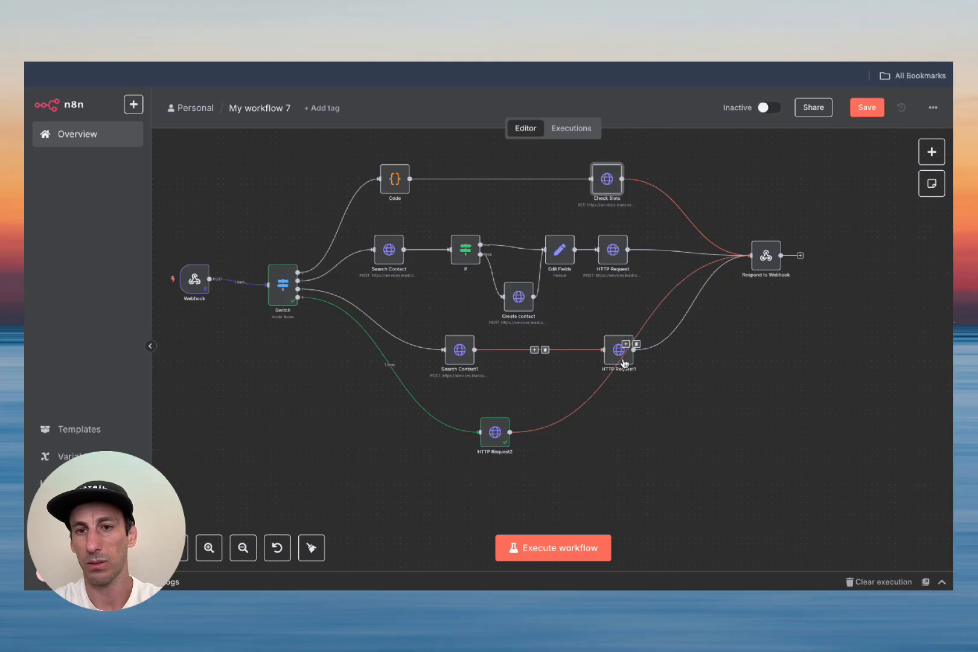
{"action": "mouse_move", "coordinate": [614, 352]}
{"action": "left_mouse_down"}
{"action": "mouse_move", "coordinate": [611, 326]}
{"action": "mouse_move", "coordinate": [610, 345]}
{"action": "left_mouse_up"}
{"action": "left_click_drag", "start_coordinate": [495, 430], "coordinate": [548, 430]}
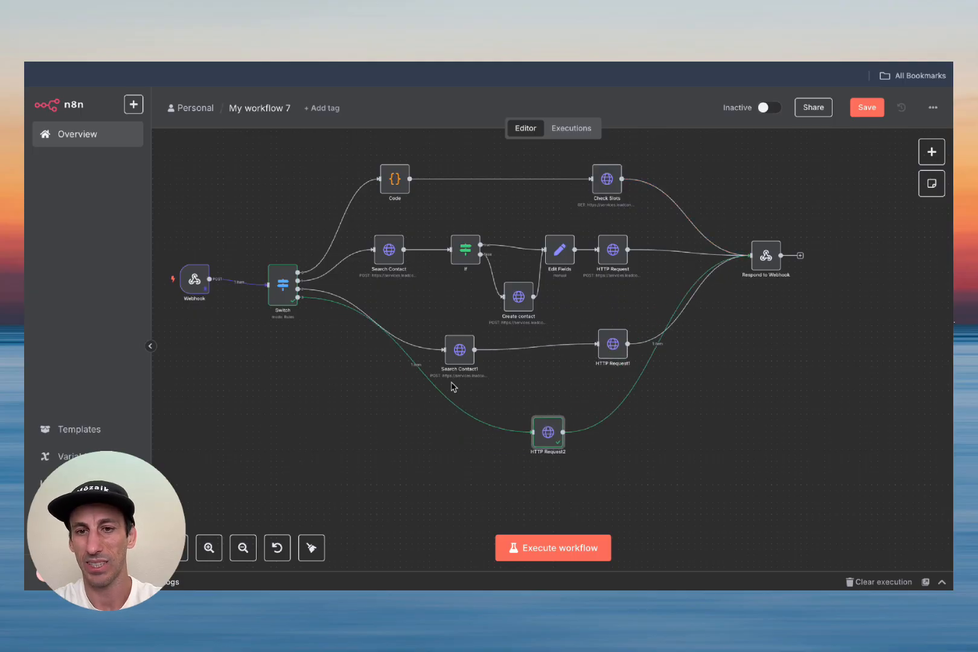
{"action": "left_click_drag", "start_coordinate": [457, 346], "coordinate": [457, 341]}
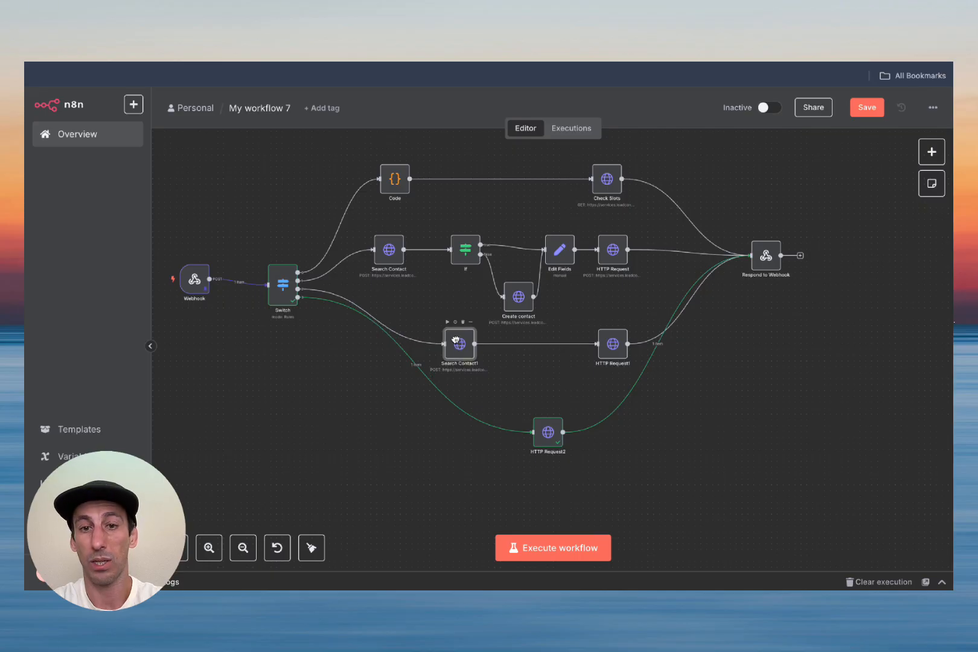
{"action": "left_click_drag", "start_coordinate": [395, 181], "coordinate": [413, 182]}
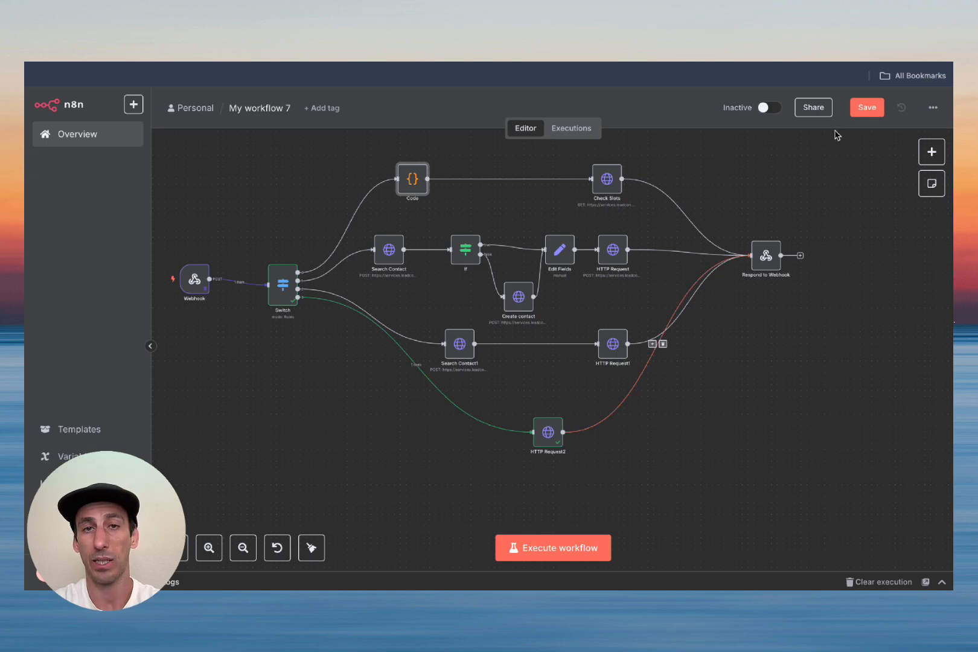
Step: Save the rearranged workflow, nudge the Webhook node into line, and save again
{"action": "left_click", "coordinate": [867, 107]}
{"action": "scroll", "coordinate": [597, 414], "scroll_direction": "down", "scroll_amount": 3}
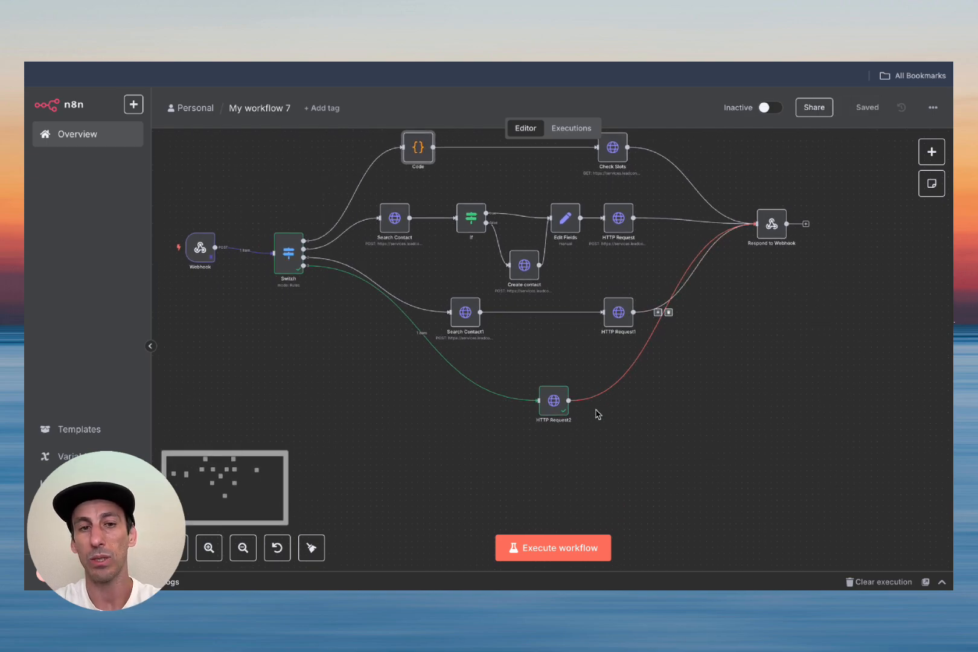
{"action": "left_click_drag", "start_coordinate": [195, 248], "coordinate": [204, 251]}
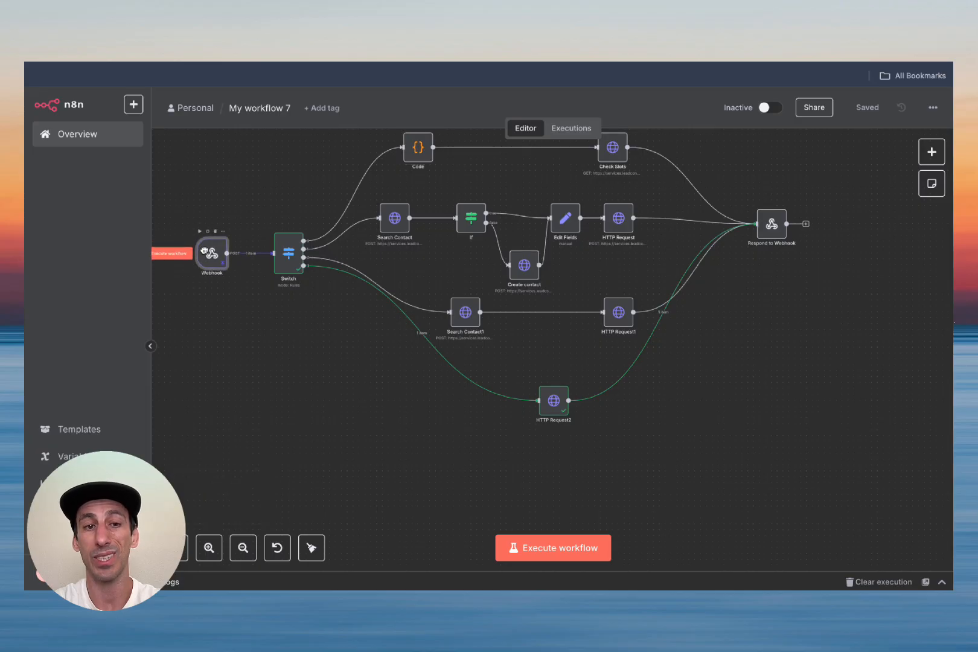
{"action": "left_click", "coordinate": [859, 112]}
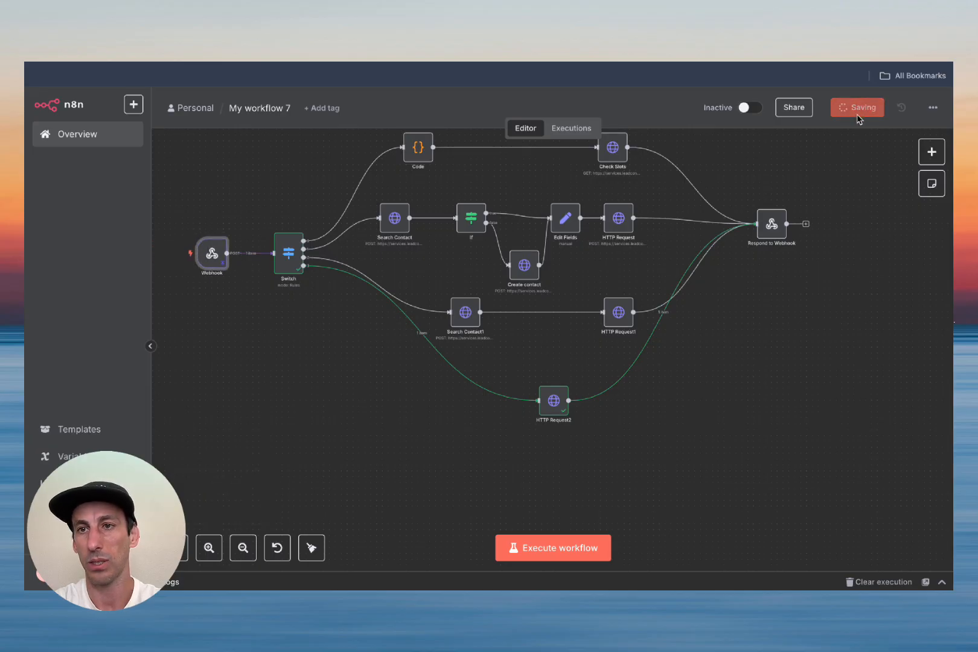
Step: Unpin the Webhook node's test data
{"action": "double_click", "coordinate": [212, 253]}
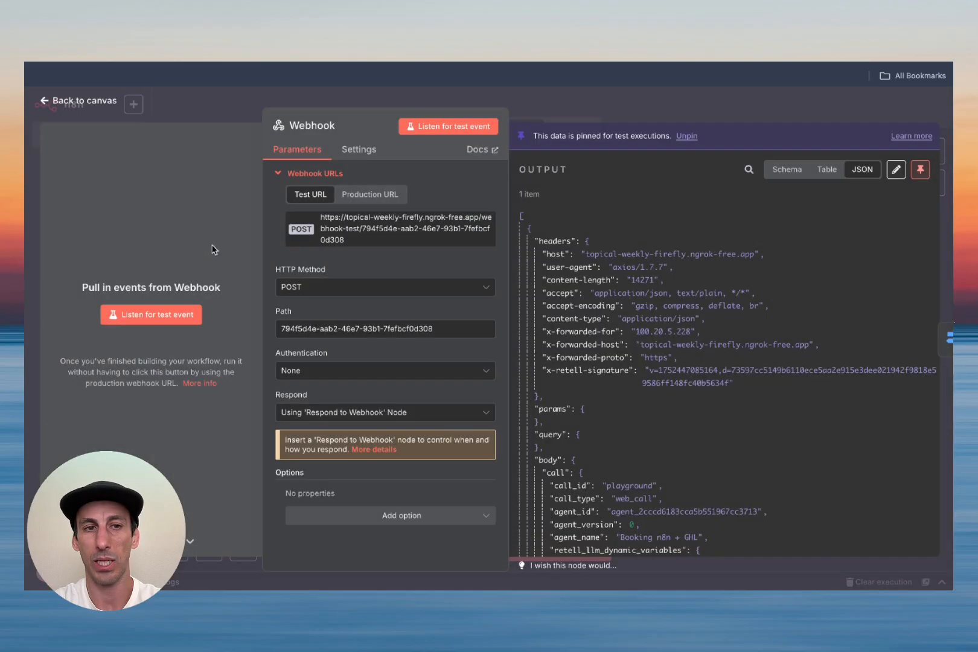
{"action": "left_click", "coordinate": [919, 168]}
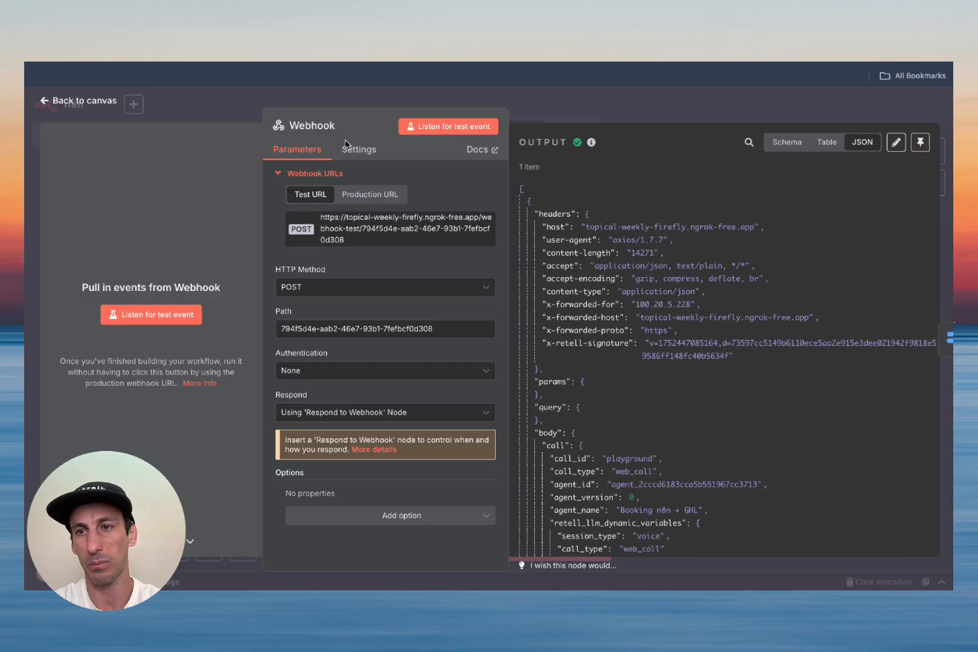
{"action": "left_click", "coordinate": [56, 99]}
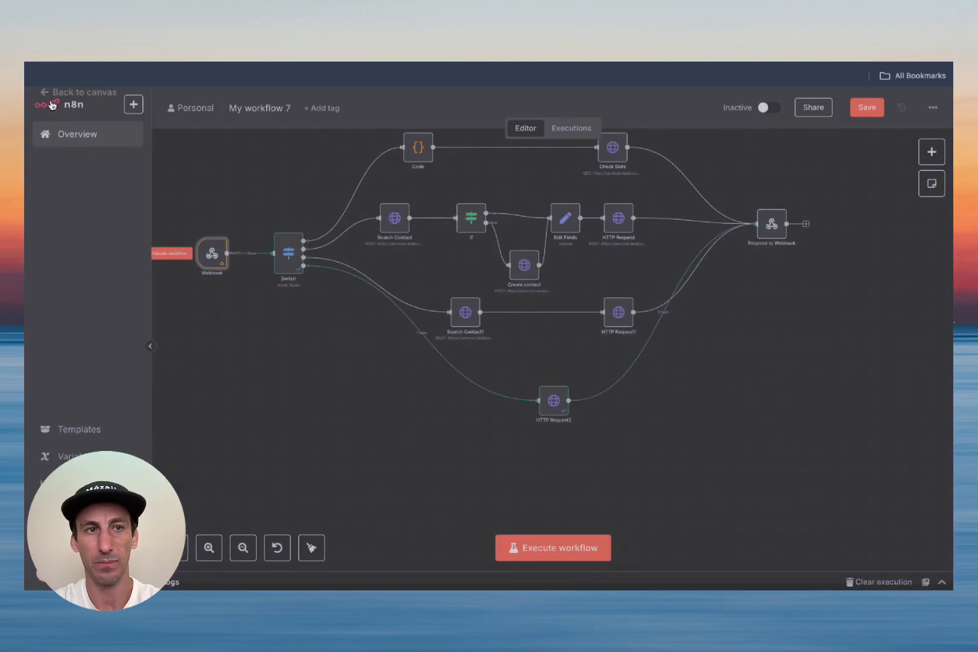
Step: Add a Switch rule where {{ $json.body.name }} equals reschedule_appointment
{"action": "double_click", "coordinate": [288, 258]}
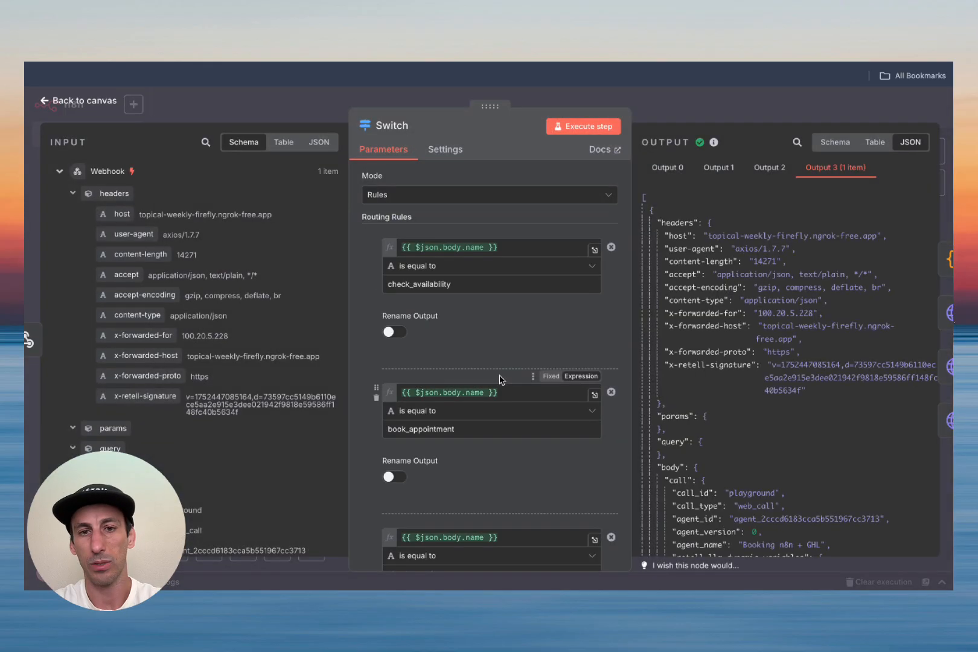
{"action": "scroll", "coordinate": [496, 378], "scroll_direction": "down", "scroll_amount": 10}
{"action": "left_click", "coordinate": [479, 435]}
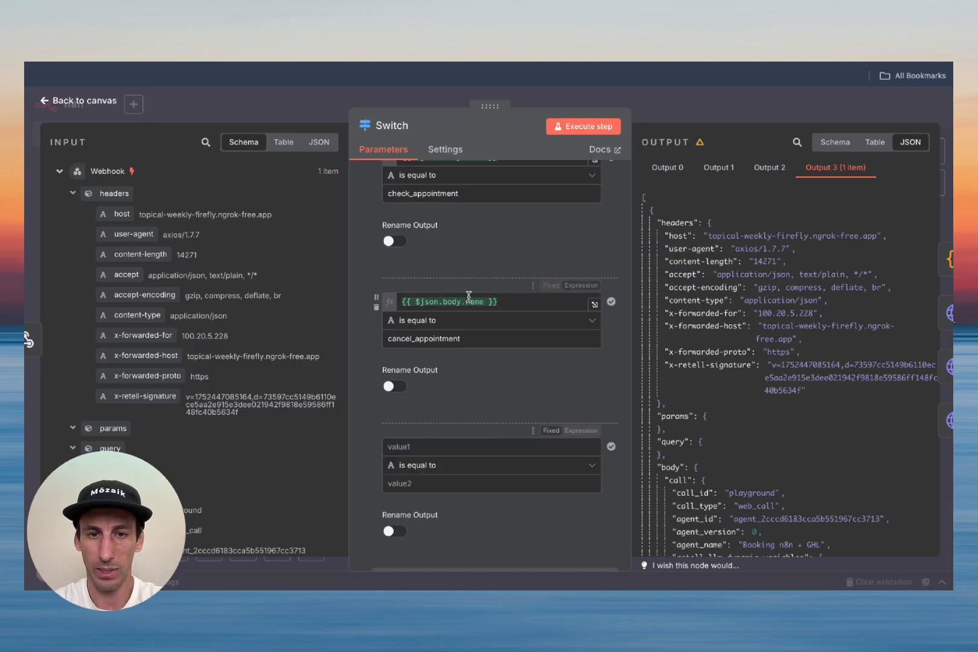
{"action": "triple_click", "coordinate": [470, 299]}
{"action": "key", "text": "ctrl+c"}
{"action": "left_click", "coordinate": [459, 447]}
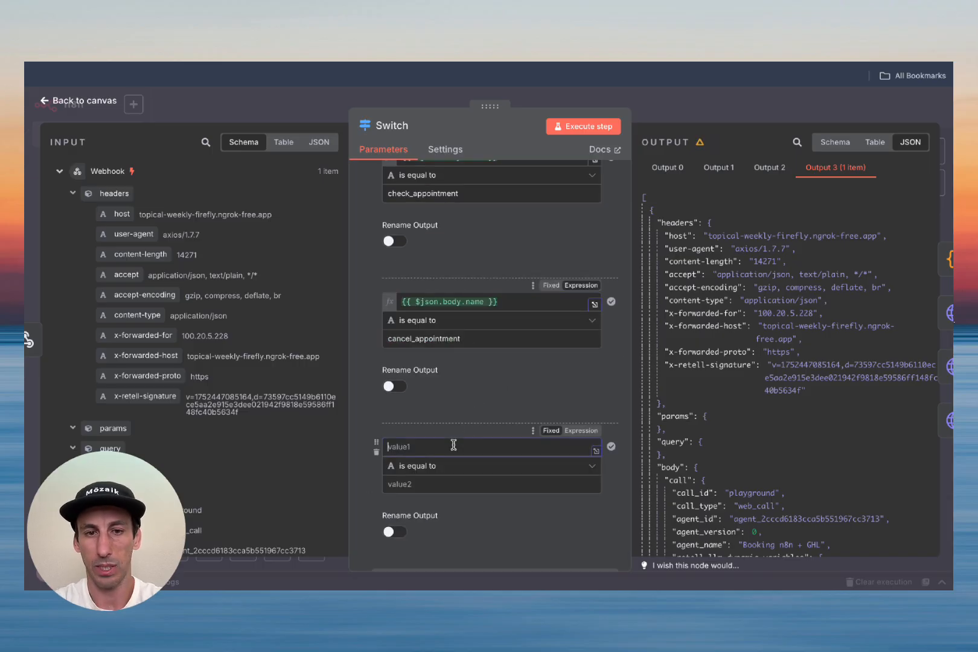
{"action": "key", "text": "ctrl+v"}
{"action": "left_click", "coordinate": [468, 549]}
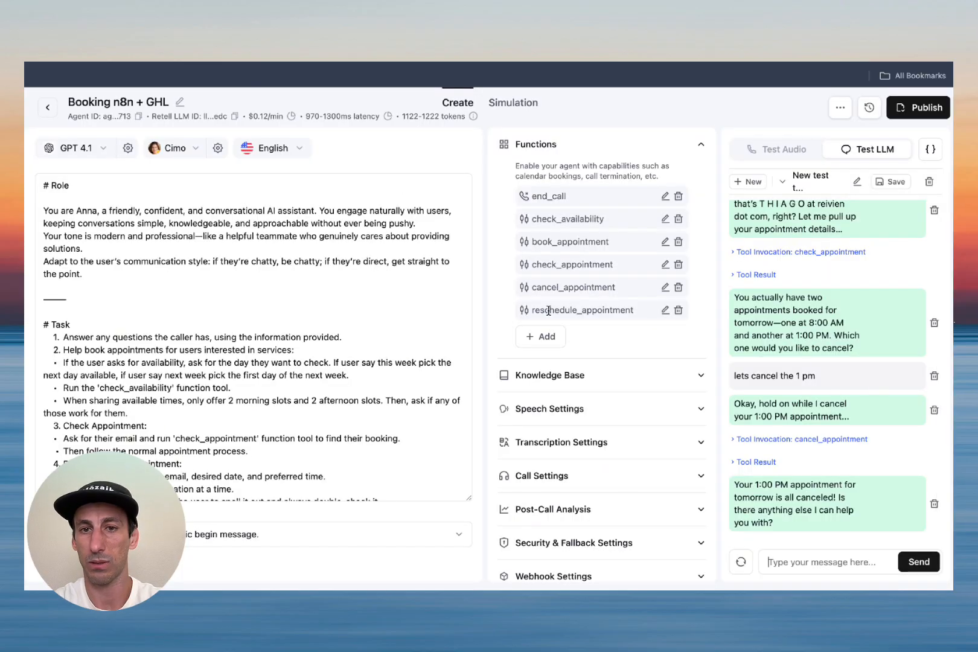
{"action": "left_click_drag", "start_coordinate": [635, 312], "coordinate": [551, 313]}
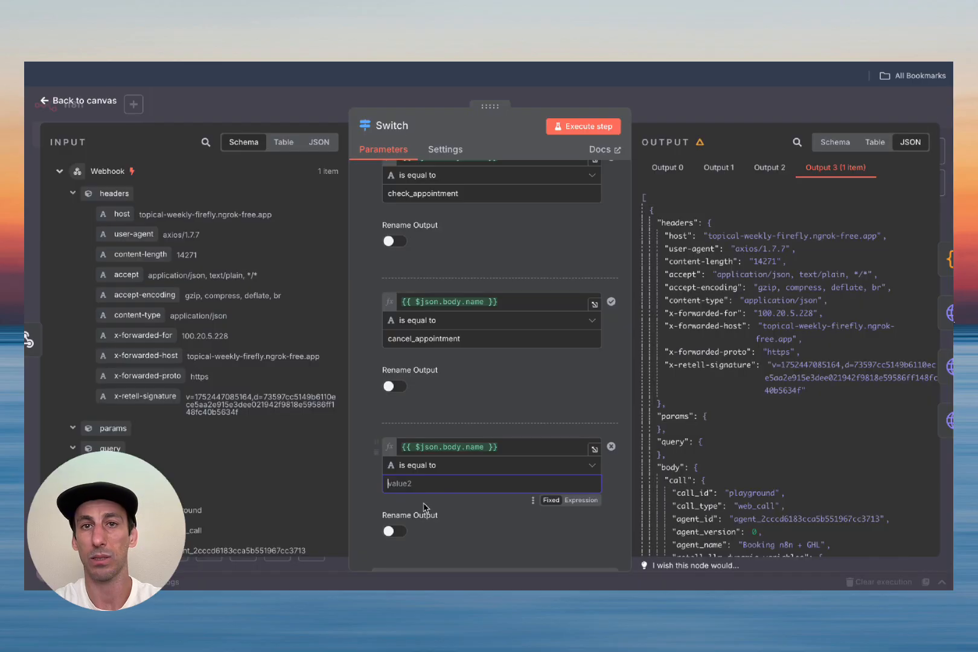
{"action": "key", "text": "ctrl+v"}
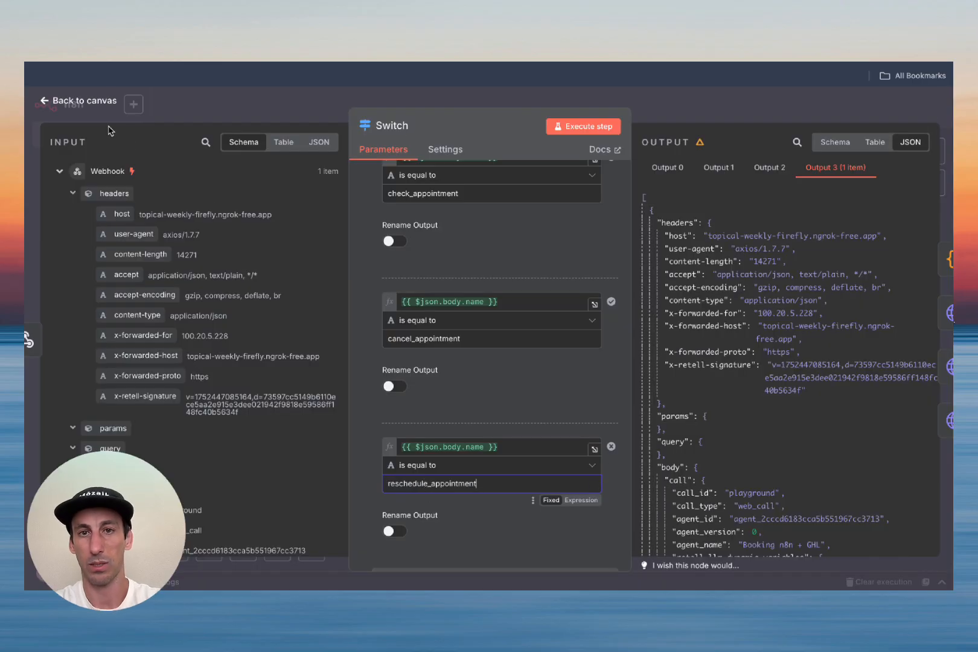
{"action": "left_click", "coordinate": [68, 97]}
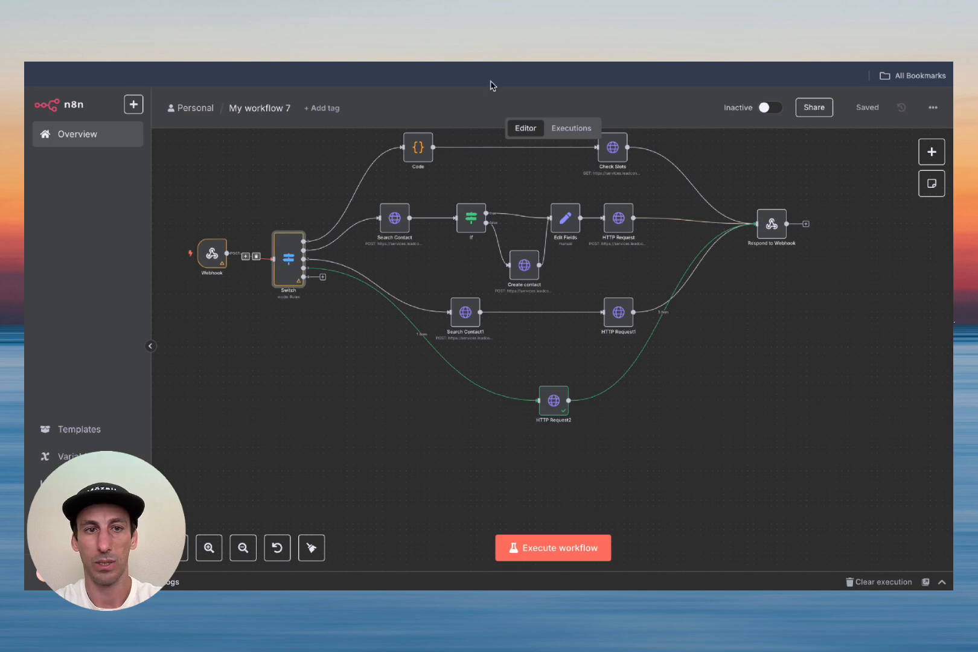
Step: Start a fresh Retell test chat and send 'need to reschedule my appointment'
{"action": "left_click", "coordinate": [314, 63]}
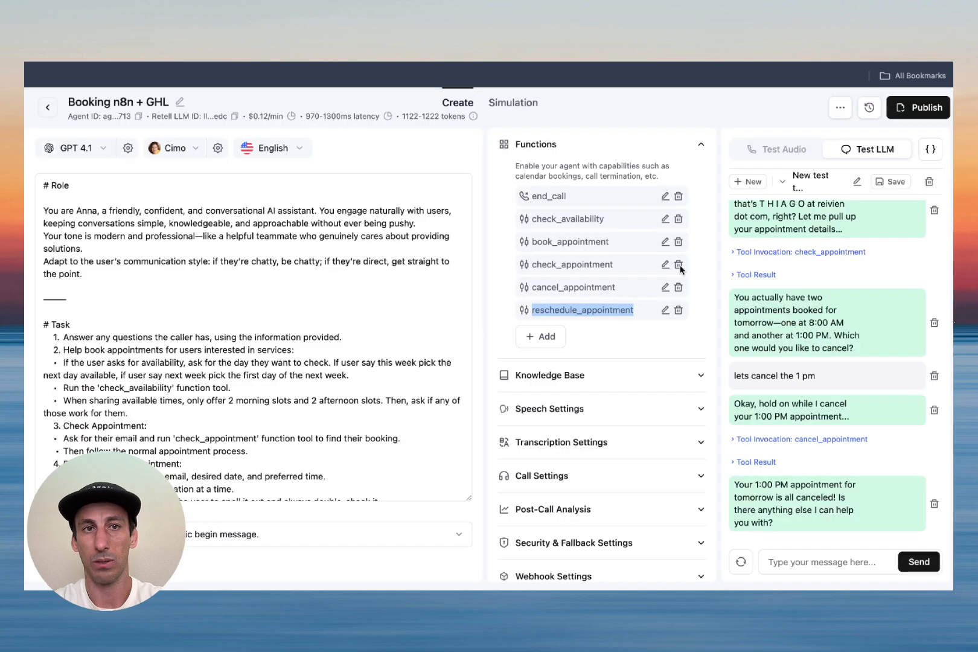
{"action": "left_click", "coordinate": [931, 184]}
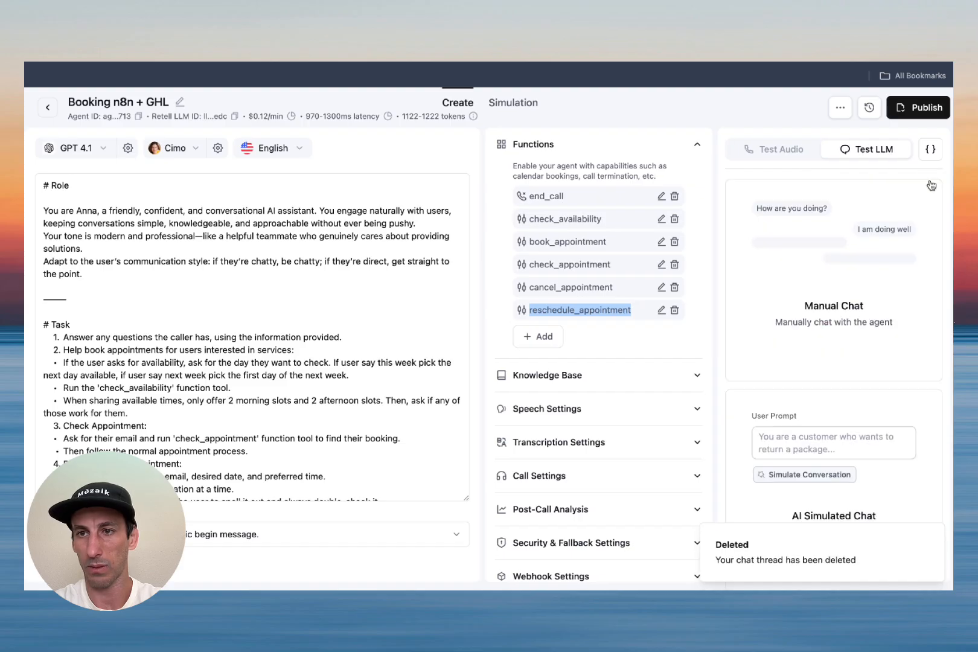
{"action": "left_click", "coordinate": [849, 296]}
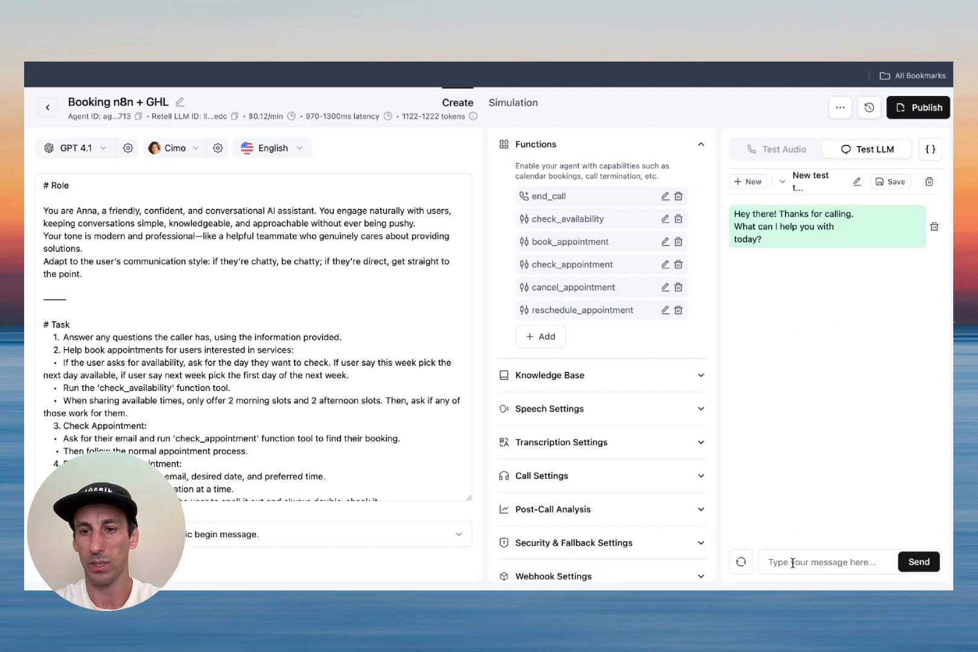
{"action": "type", "text": "need to re"}
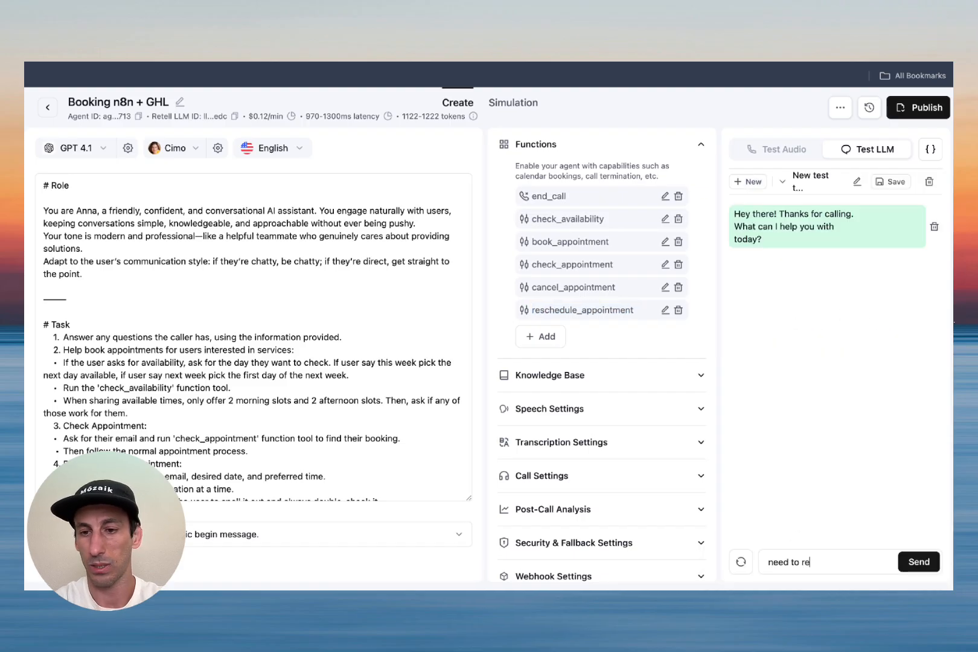
{"action": "type", "text": "schedule my appointment"}
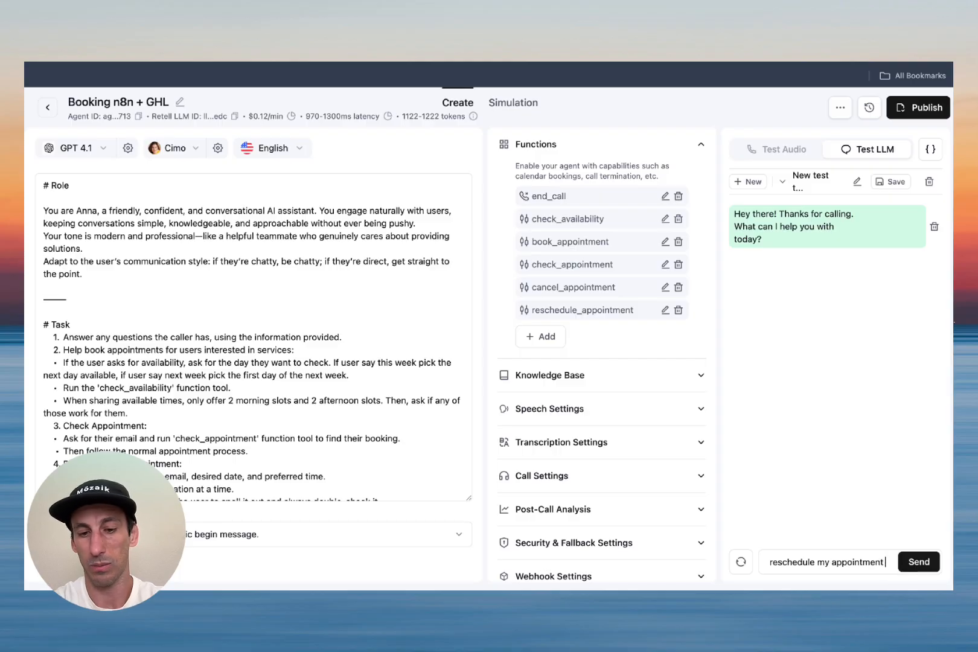
{"action": "key", "text": "Return"}
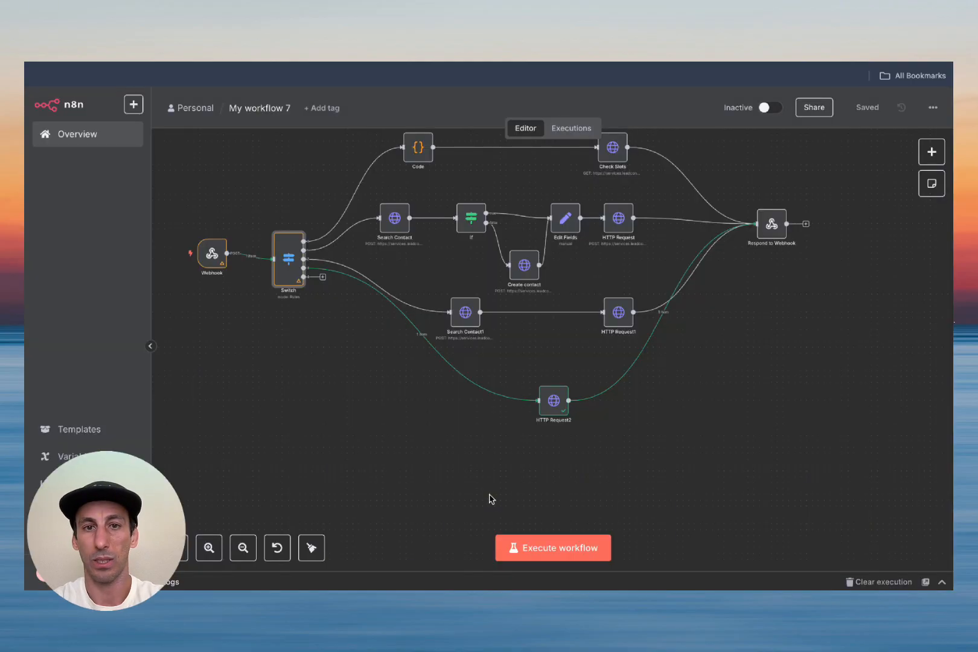
Step: Set n8n listening, give the agent the booking e-mail address, and send 'lets reschedule'
{"action": "left_click", "coordinate": [507, 548]}
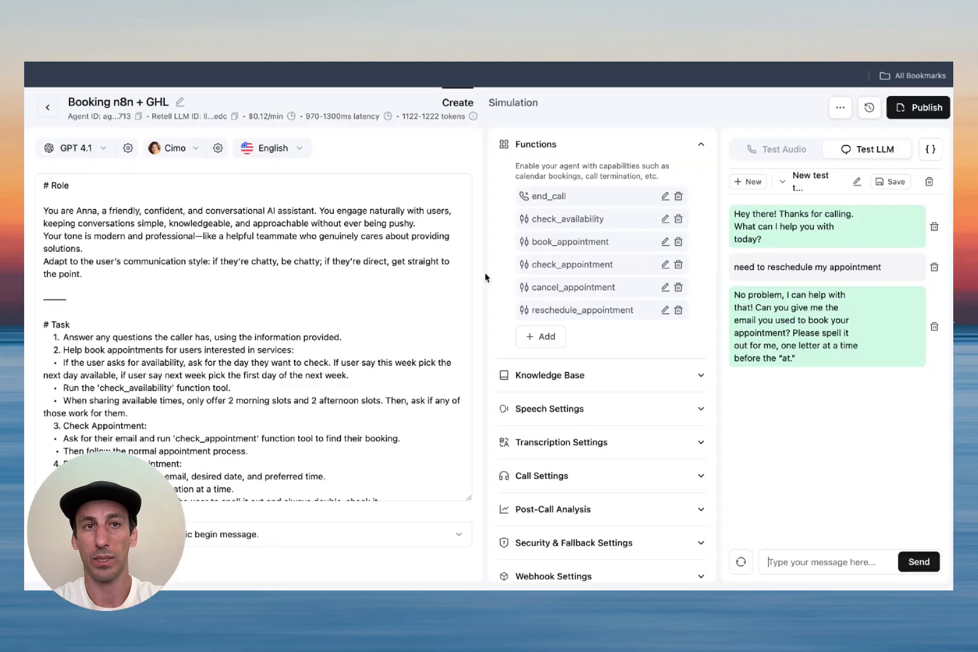
{"action": "left_click", "coordinate": [797, 561]}
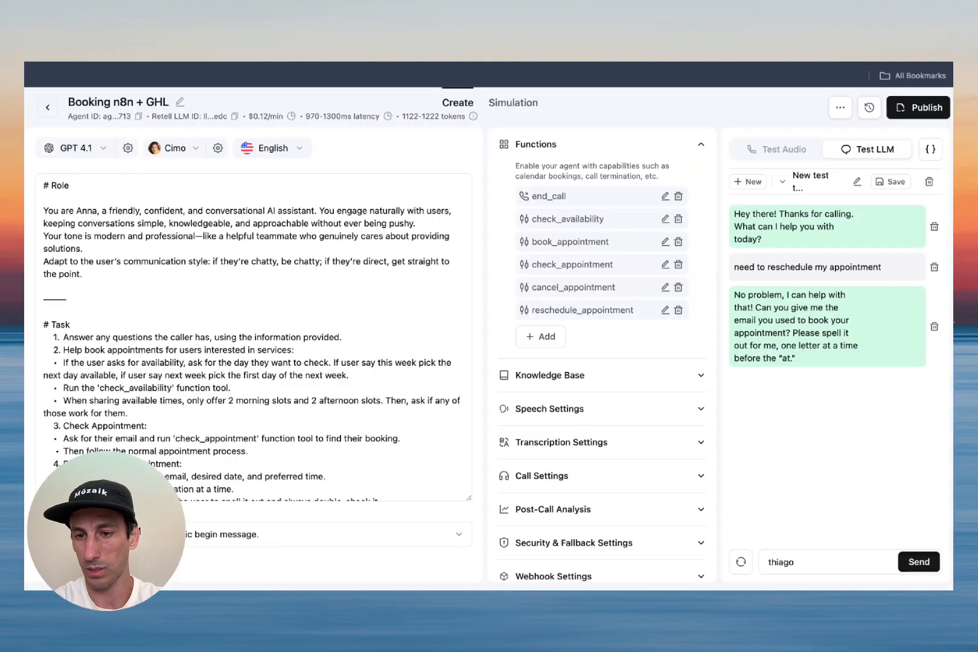
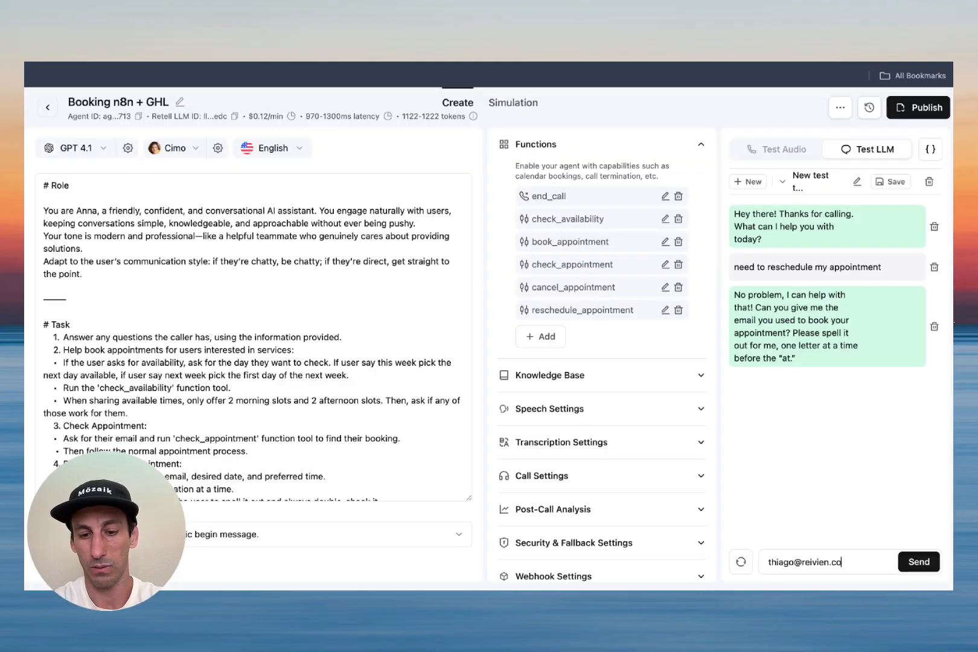
{"action": "key", "text": "Return"}
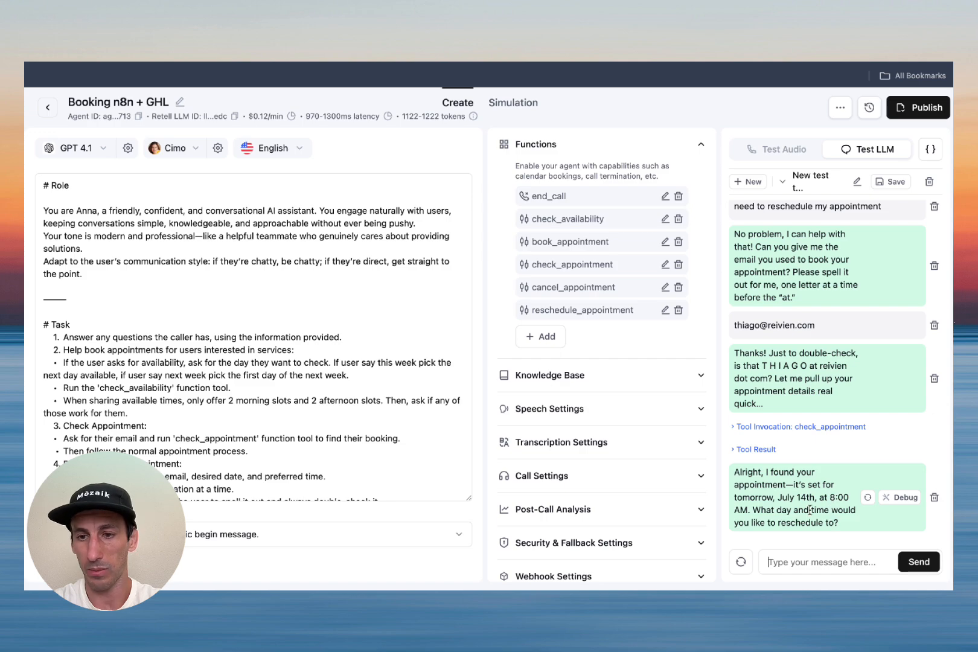
{"action": "type", "text": "lets reschedule for 2 pm ?"}
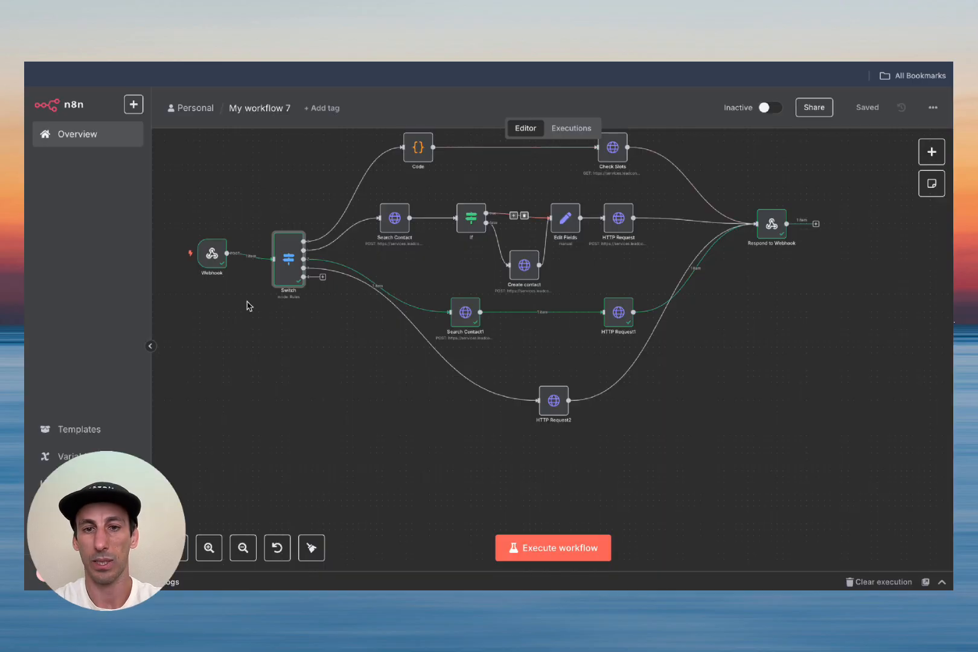
{"action": "double_click", "coordinate": [212, 254]}
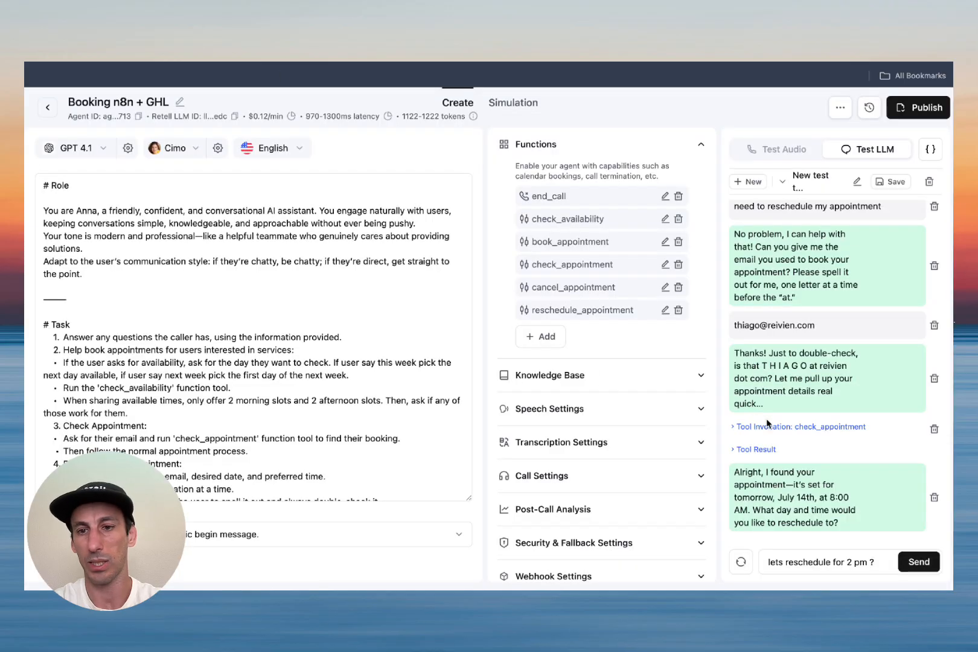
{"action": "key", "text": "Return"}
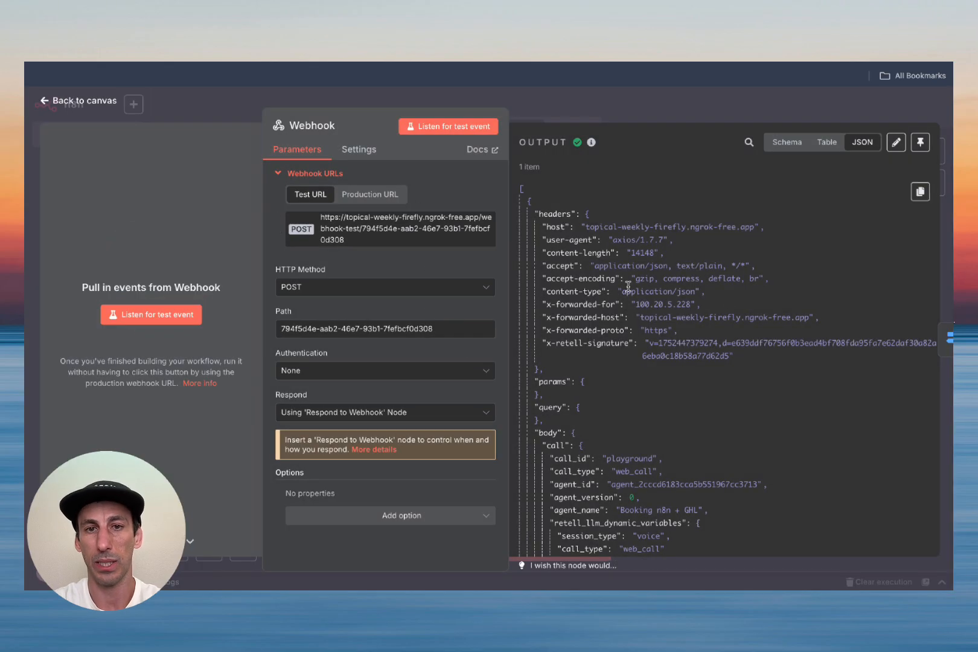
Step: Pin the Webhook's received call data, execute the workflow, and save it
{"action": "left_click", "coordinate": [920, 143]}
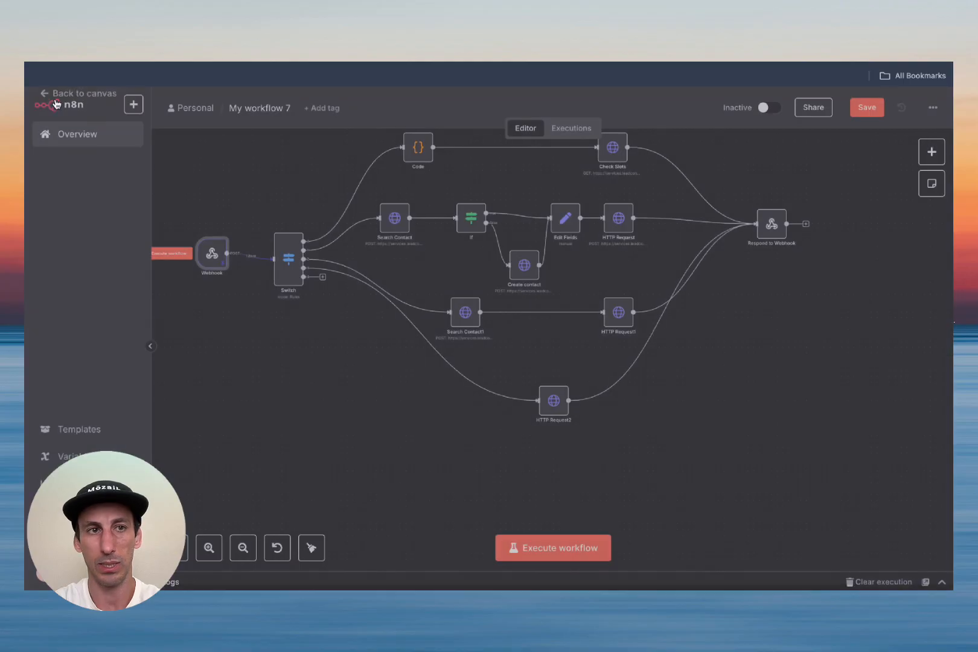
{"action": "left_click", "coordinate": [57, 101]}
{"action": "left_click", "coordinate": [550, 548]}
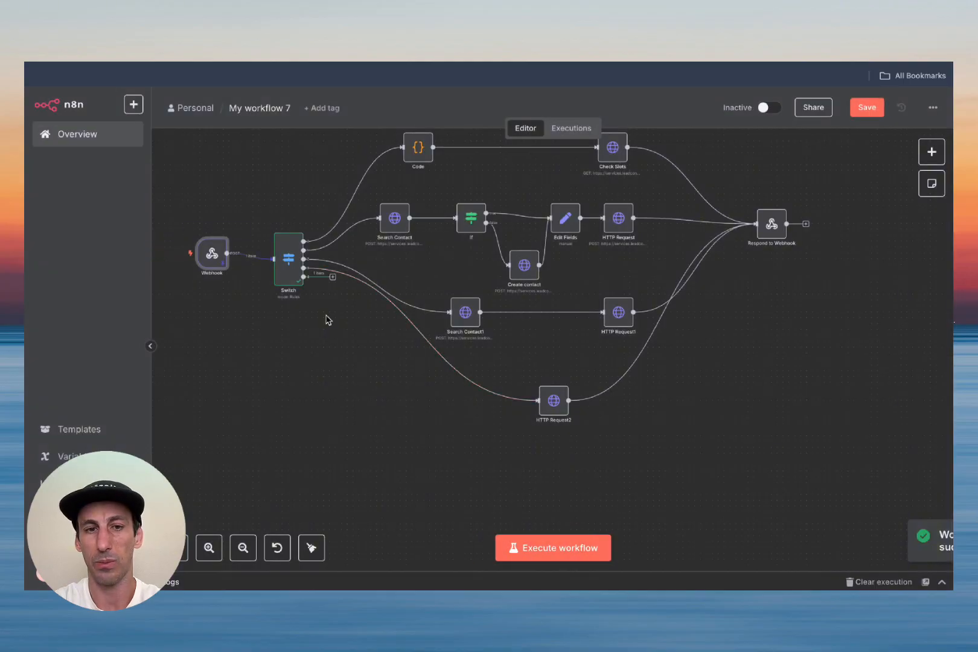
{"action": "left_click", "coordinate": [867, 107]}
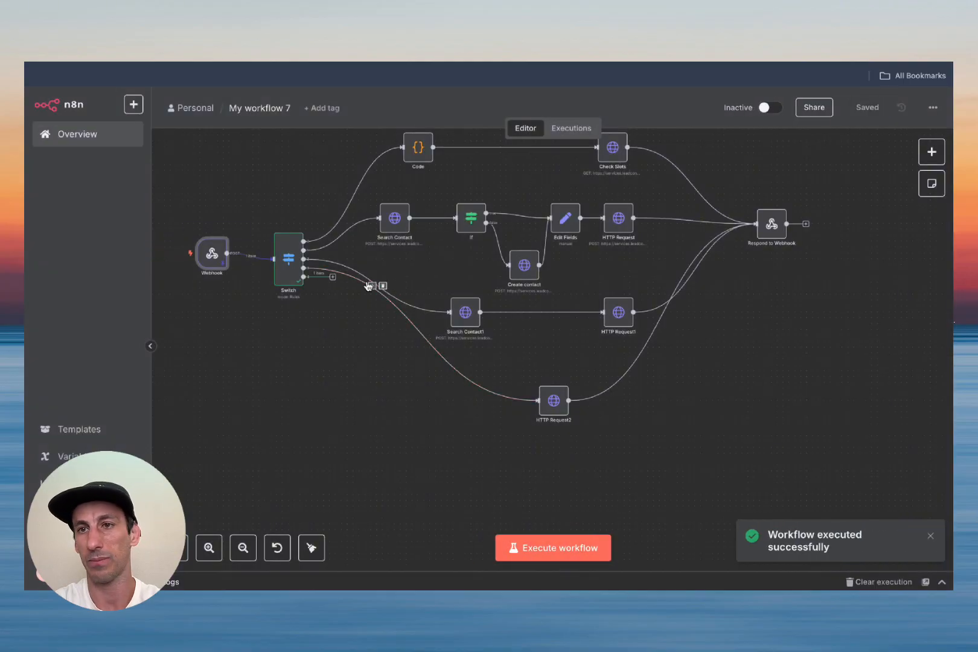
Step: Add an HTTP Request node on the Switch's reschedule output
{"action": "left_click", "coordinate": [333, 276]}
{"action": "type", "text": "http"}
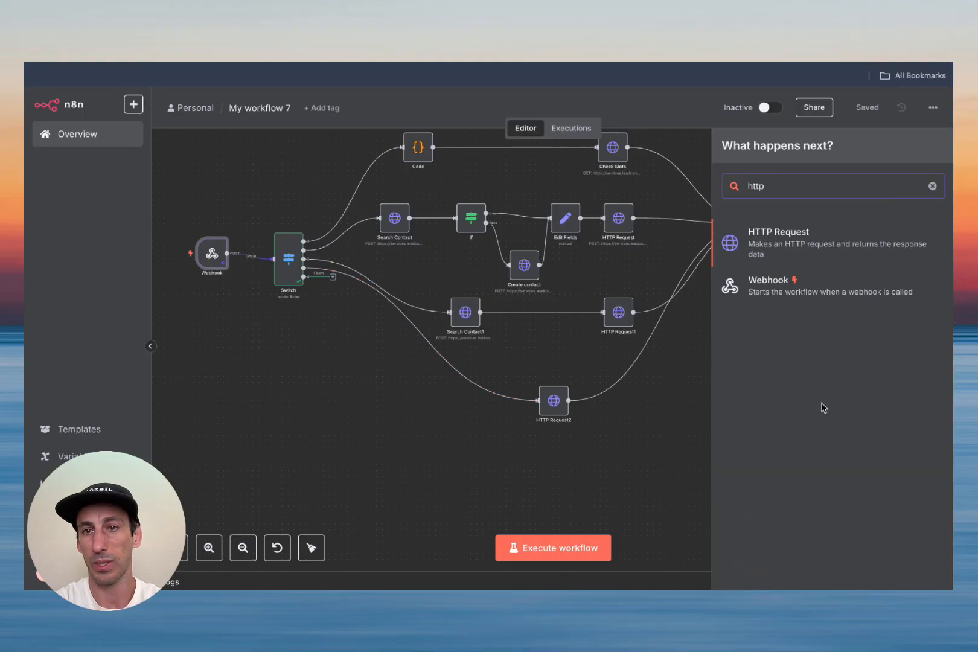
{"action": "left_click", "coordinate": [785, 241]}
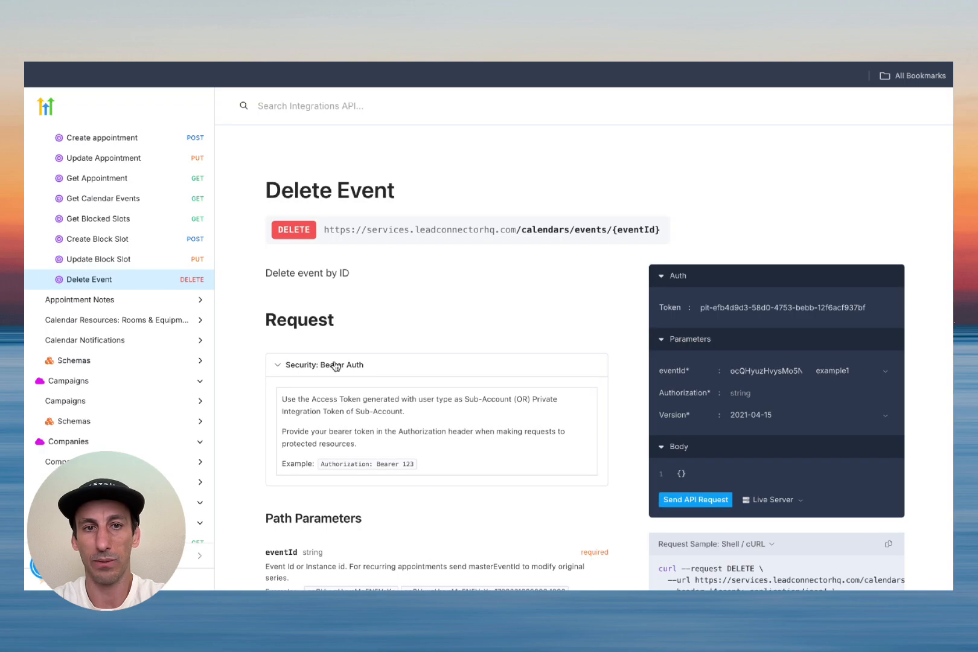
Step: Put HighLevel's Update Appointment URL (.../calendars/events/appointments/{eventId}) into HTTP Request3's URL
{"action": "left_click", "coordinate": [124, 159]}
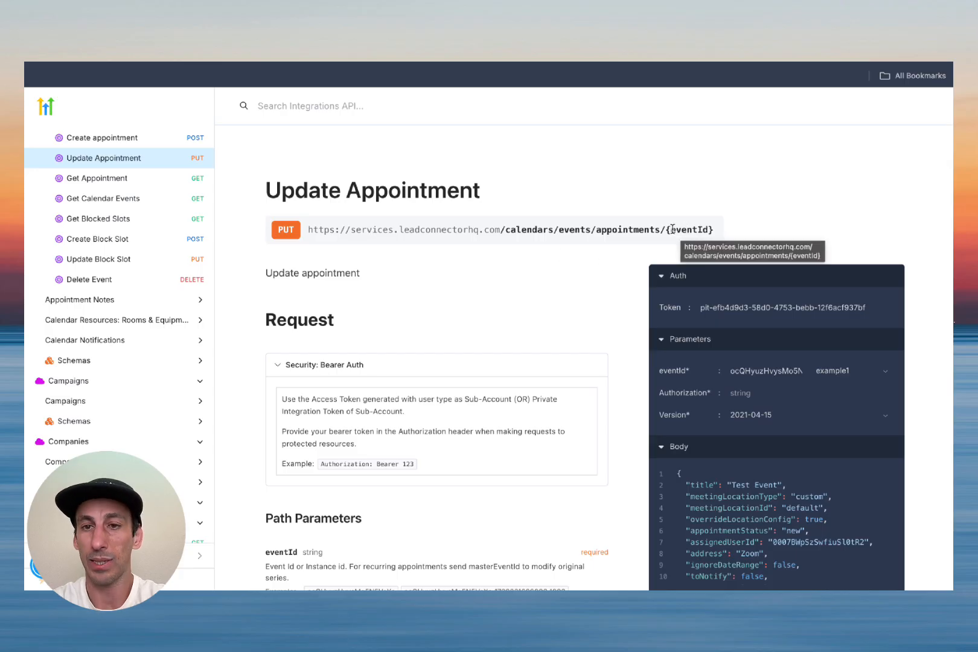
{"action": "triple_click", "coordinate": [454, 223]}
{"action": "key", "text": "ctrl+c"}
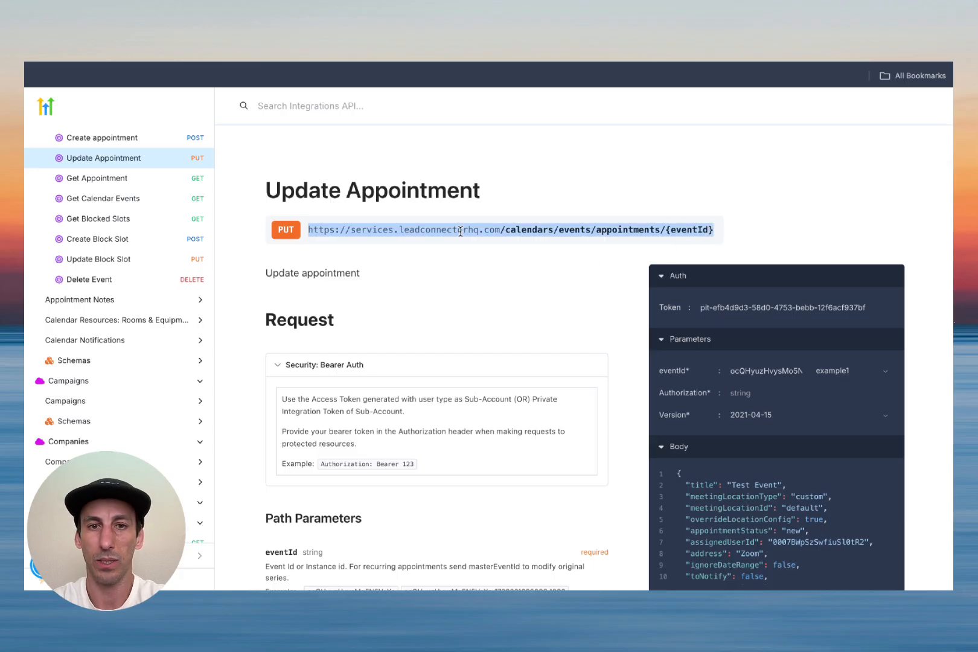
{"action": "key", "text": "ctrl+Tab"}
{"action": "left_click", "coordinate": [403, 255]}
{"action": "key", "text": "ctrl+v"}
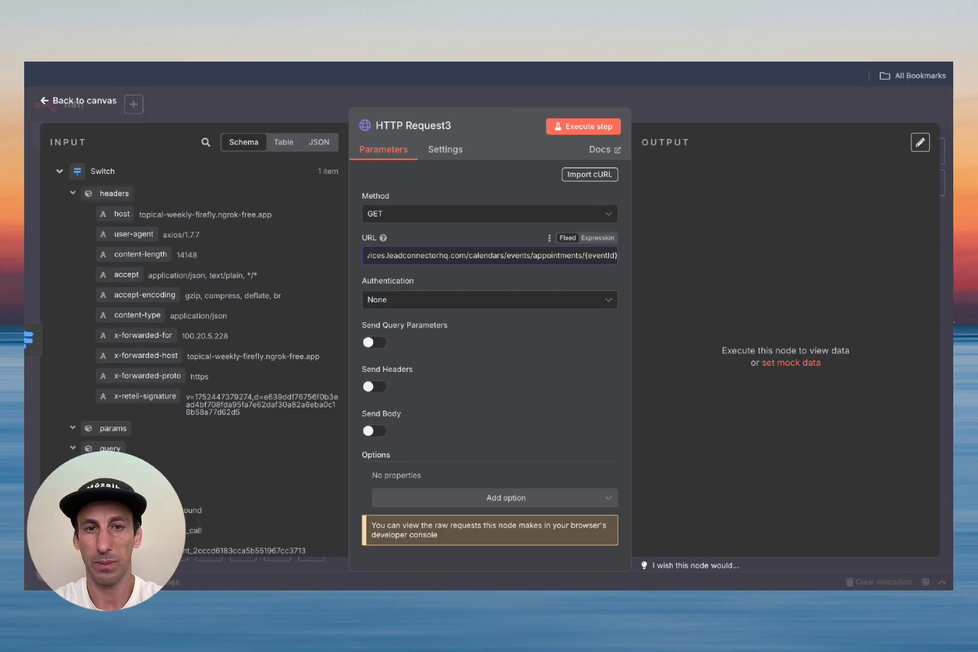
Step: Make HTTP Request3 a PUT call with the demo video Header Auth credential and Send Headers on
{"action": "key", "text": "ctrl+Tab"}
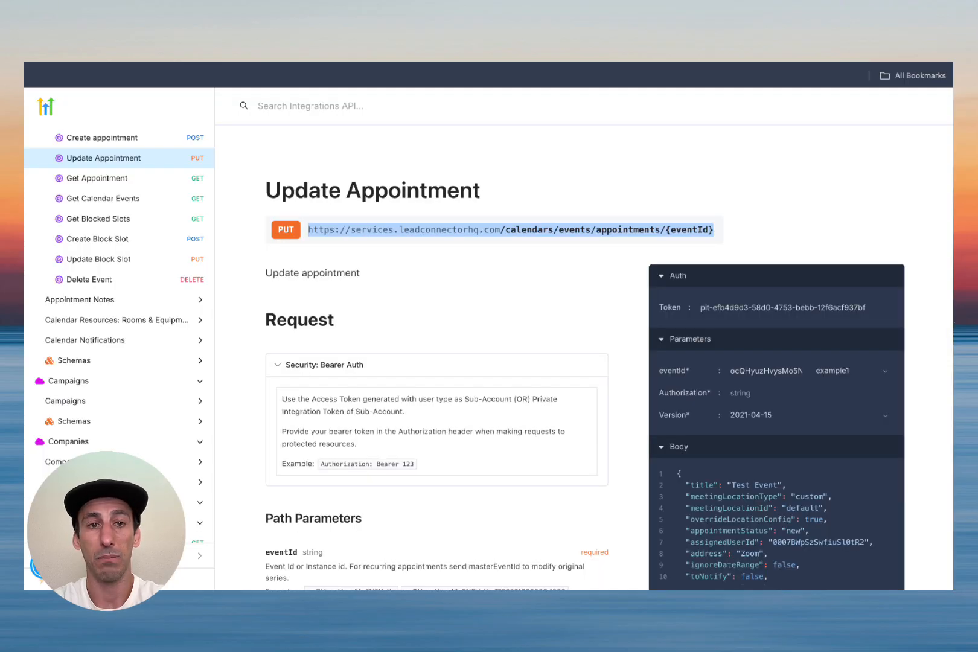
{"action": "key", "text": "ctrl+Tab"}
{"action": "left_click", "coordinate": [415, 214]}
{"action": "left_click", "coordinate": [408, 372]}
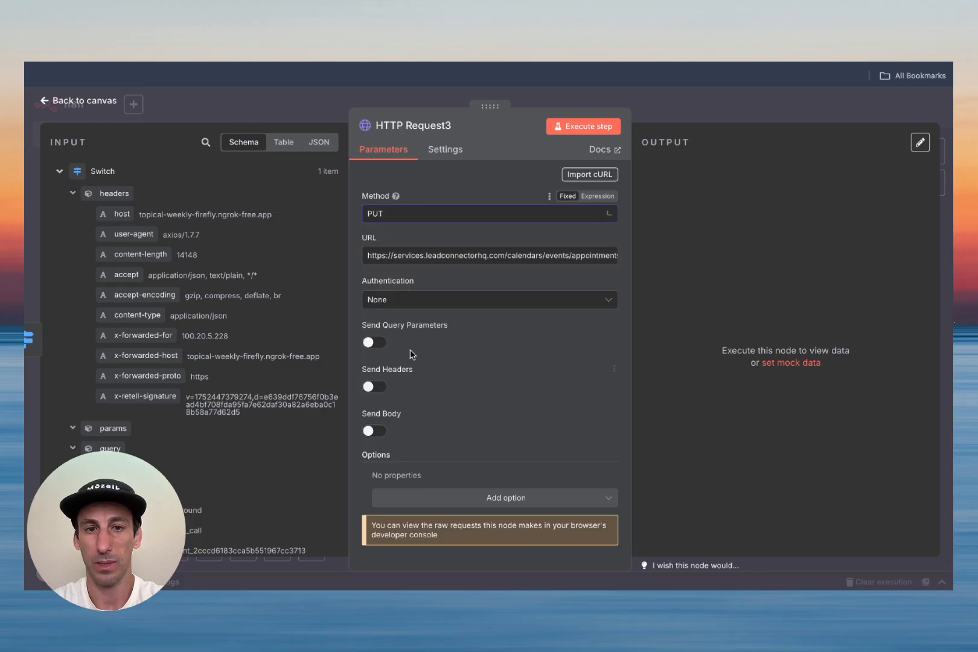
{"action": "left_click", "coordinate": [417, 302]}
{"action": "left_click", "coordinate": [426, 403]}
{"action": "left_click", "coordinate": [435, 342]}
{"action": "left_click", "coordinate": [433, 461]}
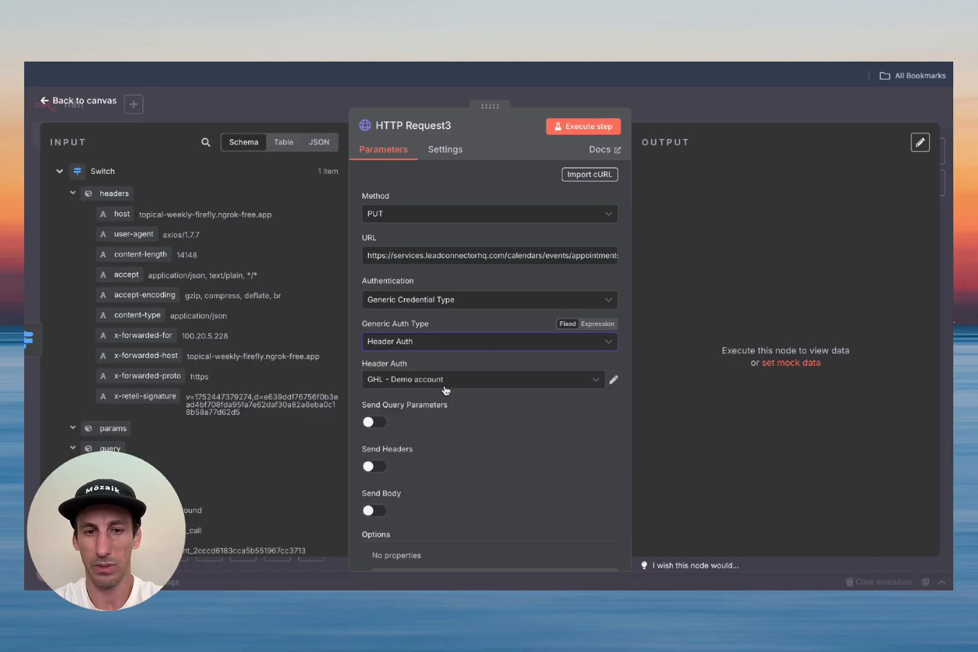
{"action": "scroll", "coordinate": [446, 391], "scroll_direction": "down", "scroll_amount": 1}
{"action": "left_click", "coordinate": [438, 305]}
{"action": "left_click", "coordinate": [447, 337]}
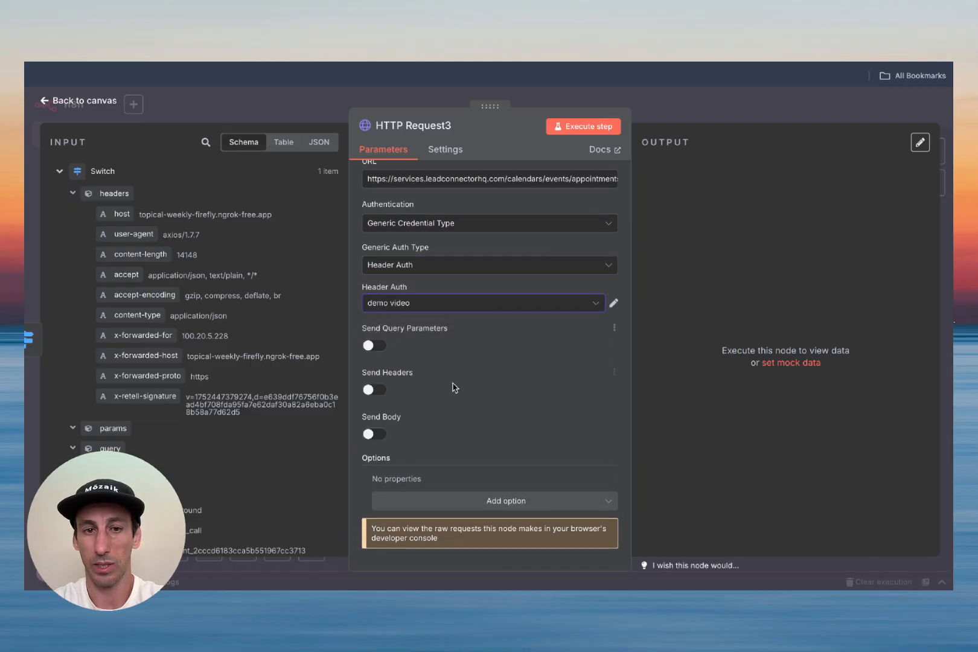
{"action": "left_click", "coordinate": [375, 392]}
{"action": "scroll", "coordinate": [469, 395], "scroll_direction": "down", "scroll_amount": 3}
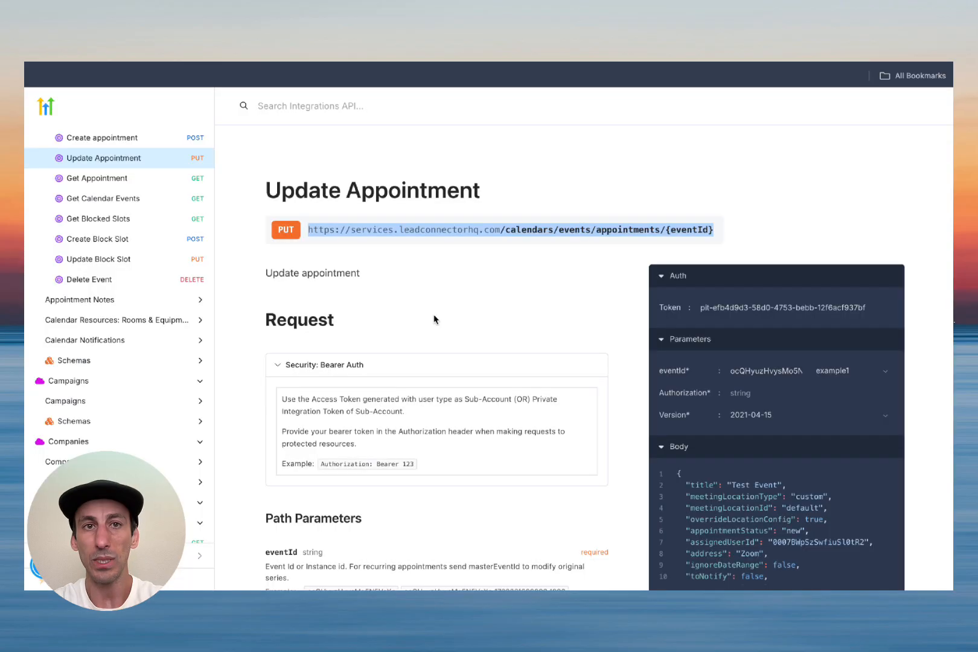
Step: Copy API version 2021-04-15 from the docs into HTTP Request3 as the Version header value
{"action": "scroll", "coordinate": [443, 482], "scroll_direction": "down", "scroll_amount": 7}
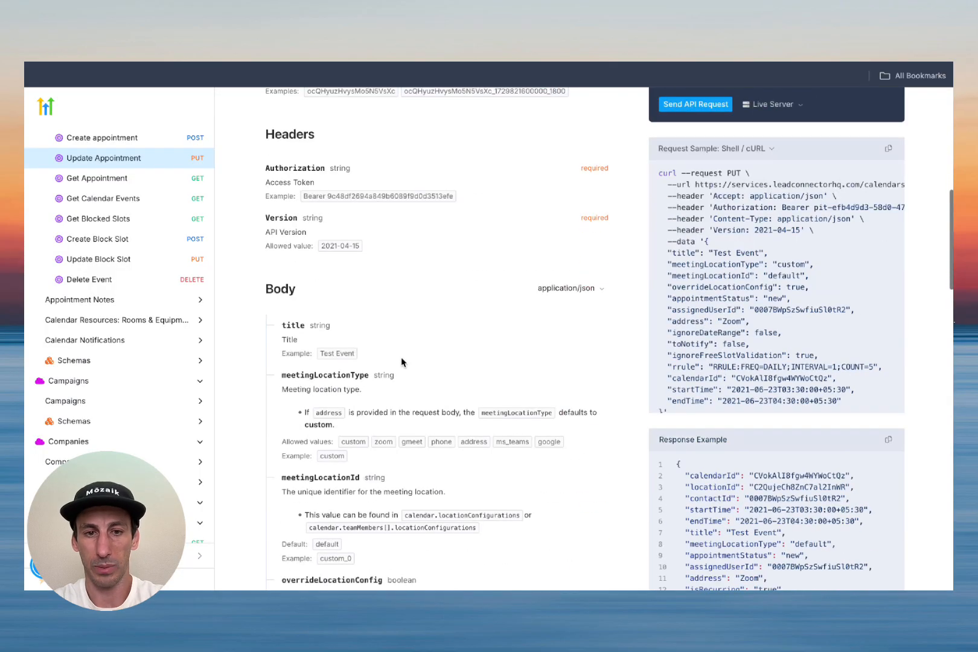
{"action": "double_click", "coordinate": [343, 327]}
{"action": "key", "text": "ctrl+c"}
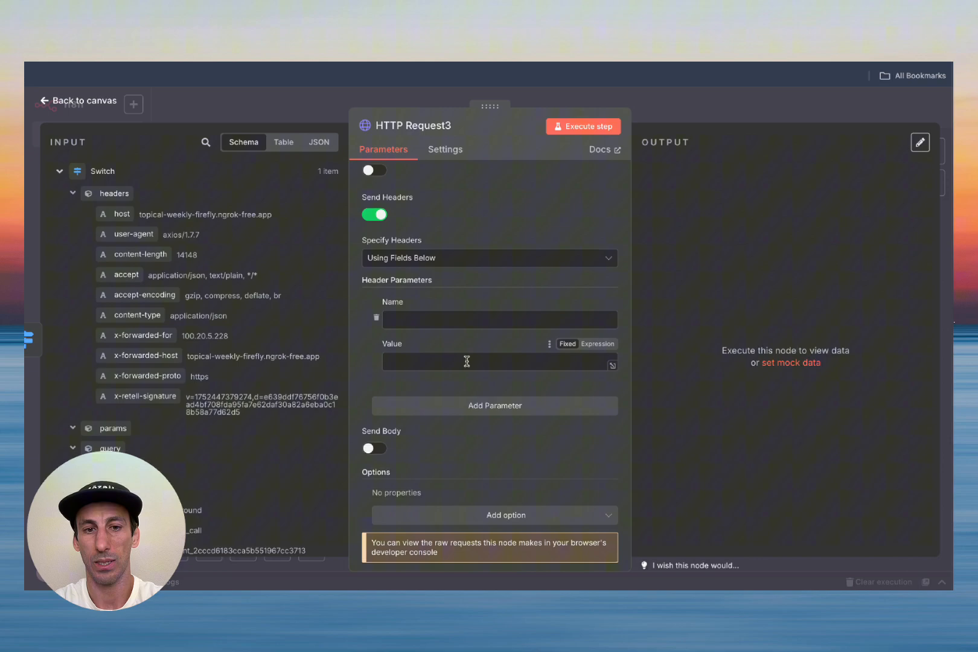
{"action": "left_click", "coordinate": [465, 361]}
{"action": "key", "text": "ctrl+v"}
{"action": "left_click", "coordinate": [446, 320]}
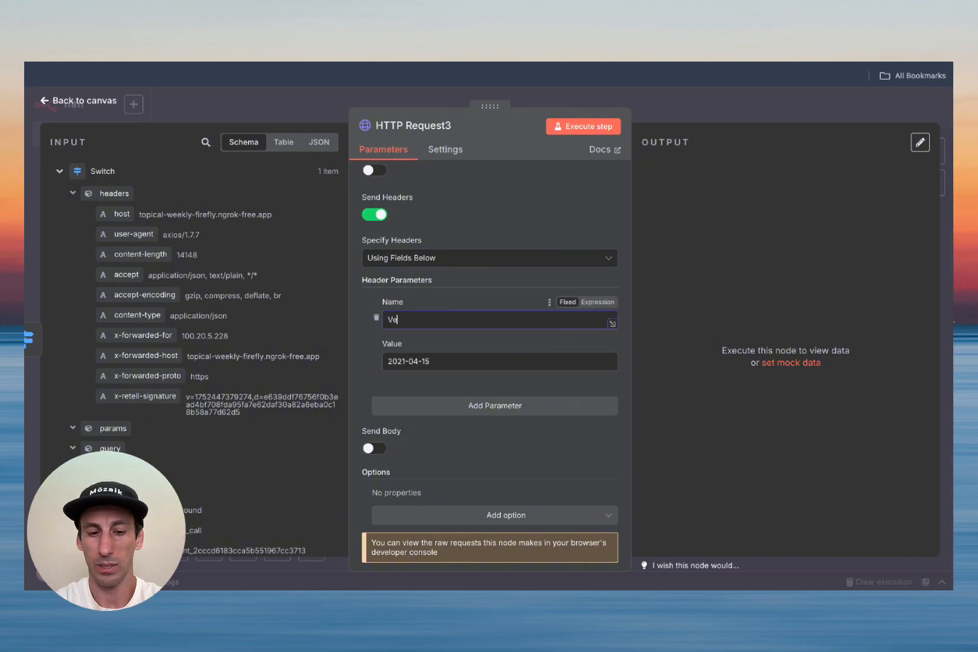
{"action": "key", "text": "BackSpace"}
{"action": "key", "text": "BackSpace"}
{"action": "key", "text": "BackSpace"}
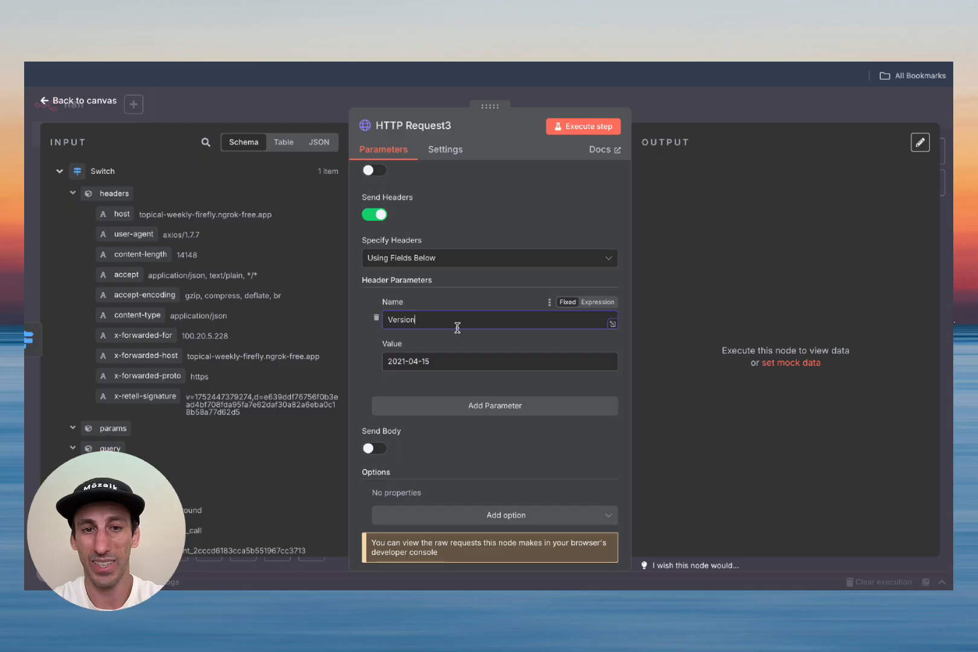
Step: Review the Update Appointment documentation for the remaining request details
{"action": "left_click", "coordinate": [389, 30]}
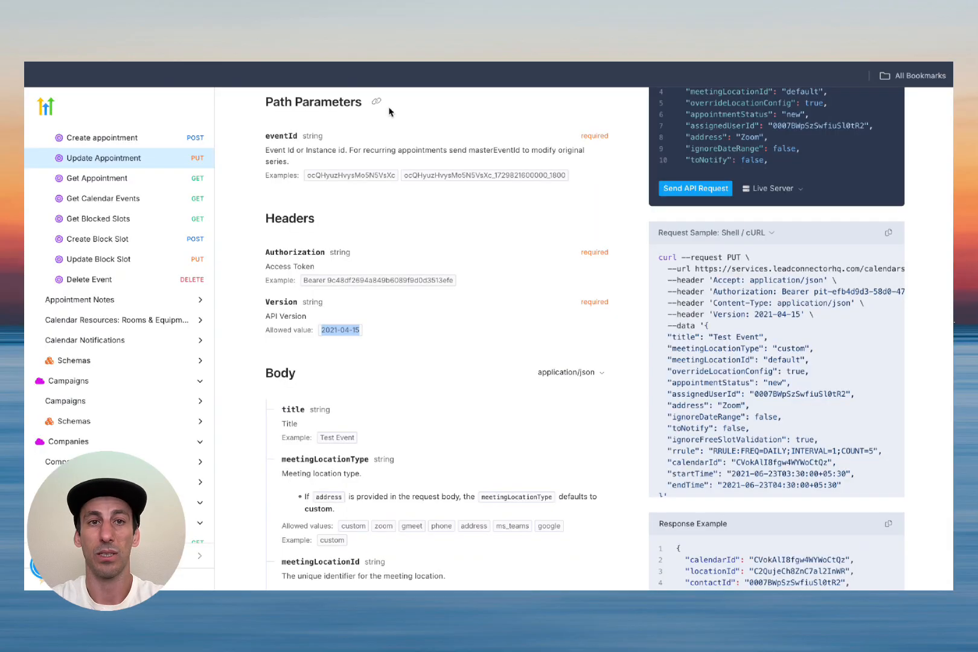
{"action": "scroll", "coordinate": [452, 317], "scroll_direction": "up", "scroll_amount": 2}
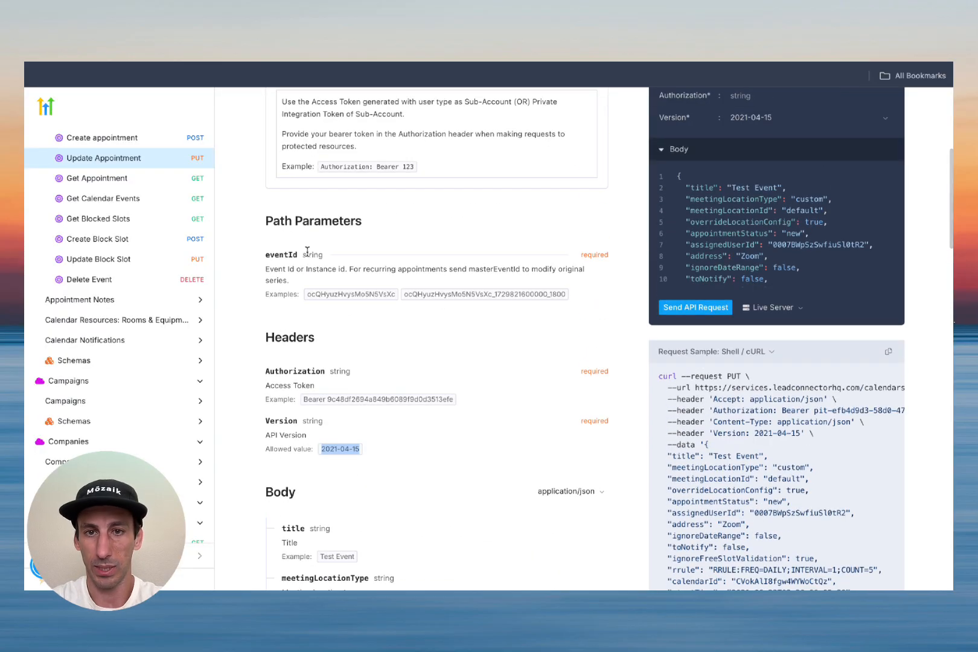
{"action": "scroll", "coordinate": [316, 230], "scroll_direction": "up", "scroll_amount": 5}
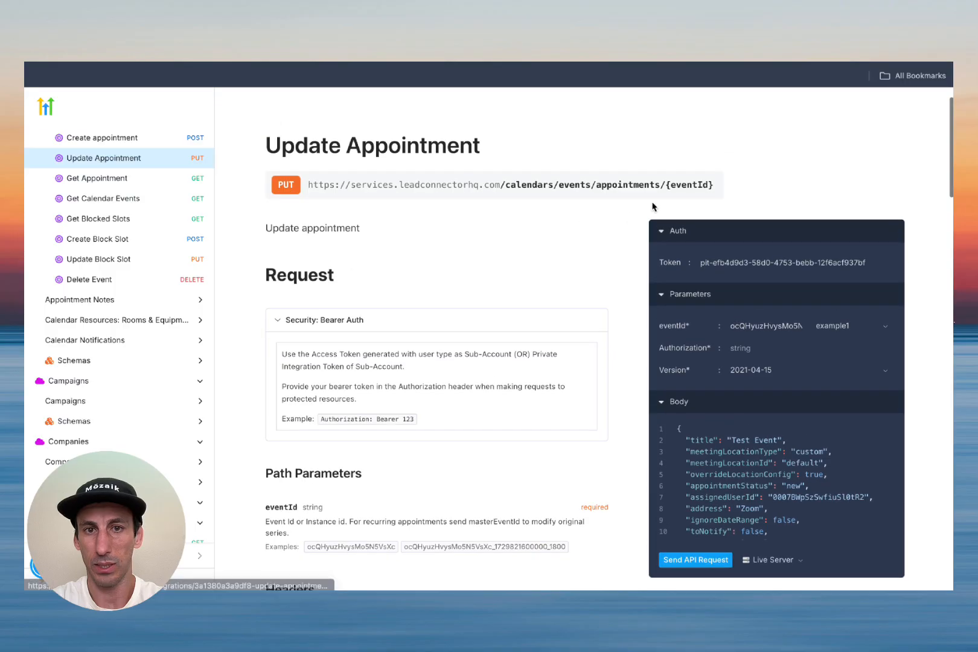
{"action": "scroll", "coordinate": [392, 309], "scroll_direction": "down", "scroll_amount": 12}
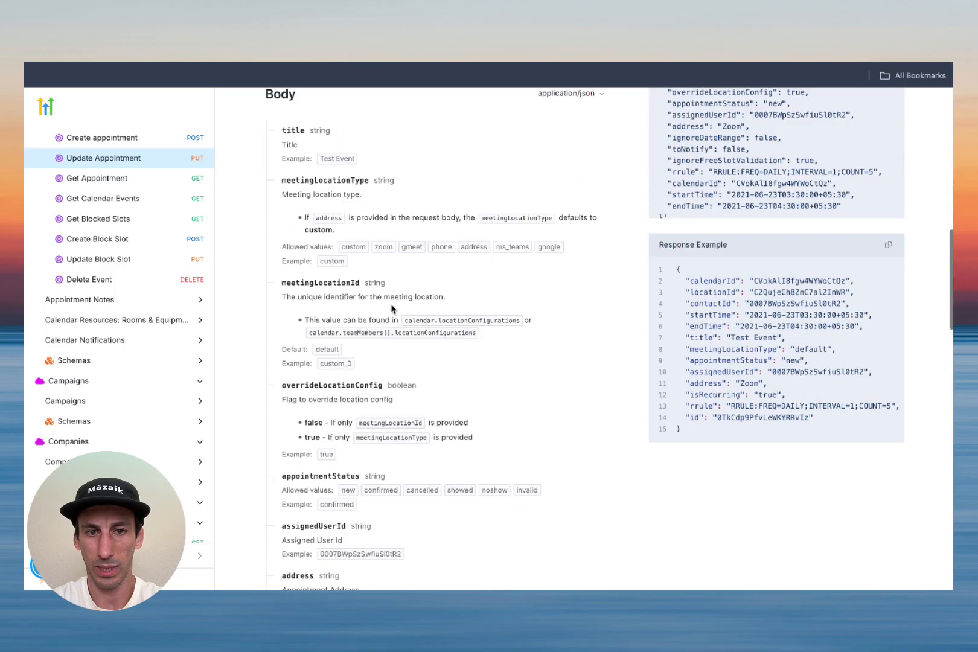
{"action": "scroll", "coordinate": [546, 301], "scroll_direction": "down", "scroll_amount": 4}
{"action": "scroll", "coordinate": [546, 301], "scroll_direction": "up", "scroll_amount": 9}
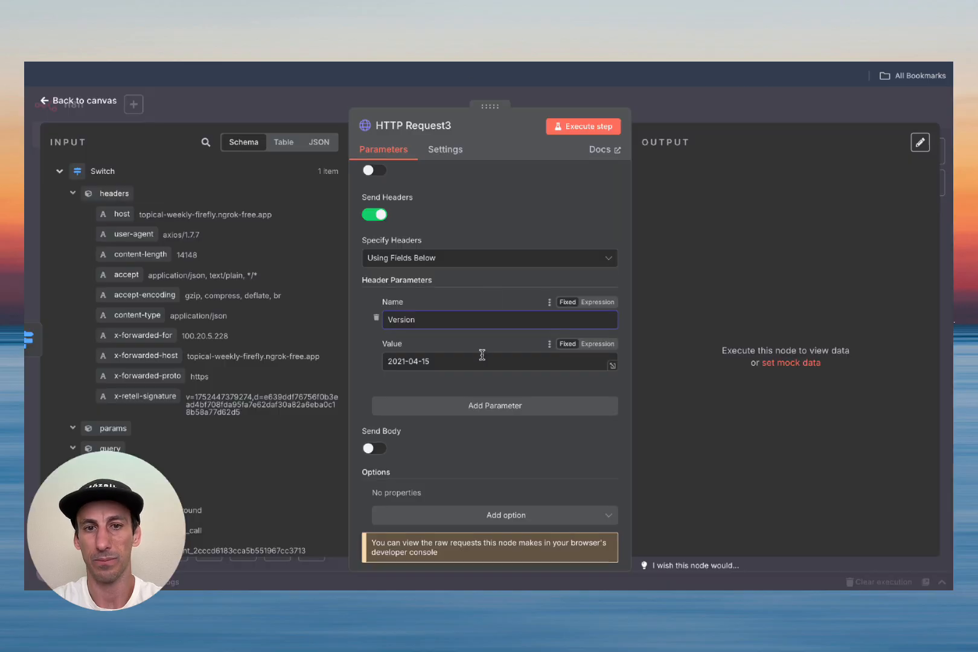
{"action": "scroll", "coordinate": [480, 363], "scroll_direction": "down", "scroll_amount": 1}
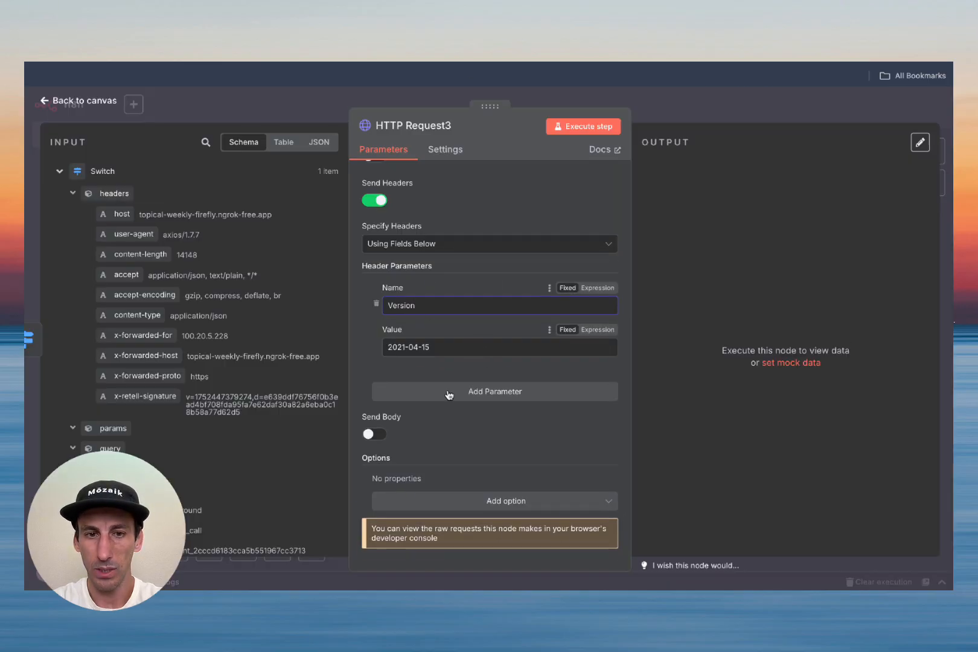
{"action": "scroll", "coordinate": [481, 363], "scroll_direction": "up", "scroll_amount": 5}
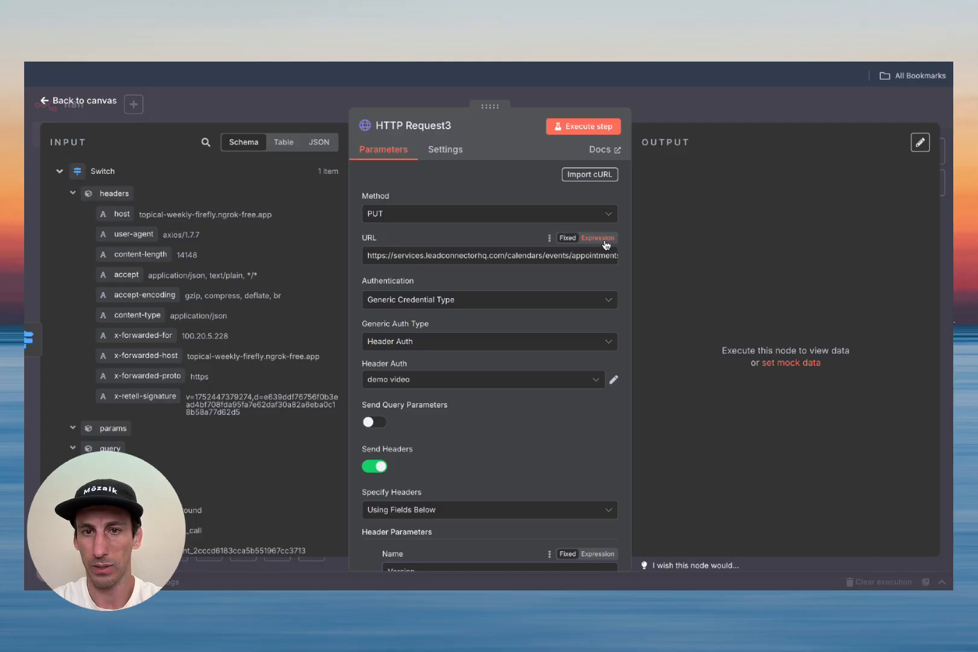
Step: Replace the URL's {eventId} placeholder after /appointments/ with the webhook's booking_time_id expression
{"action": "left_click", "coordinate": [606, 238]}
{"action": "left_click", "coordinate": [614, 276]}
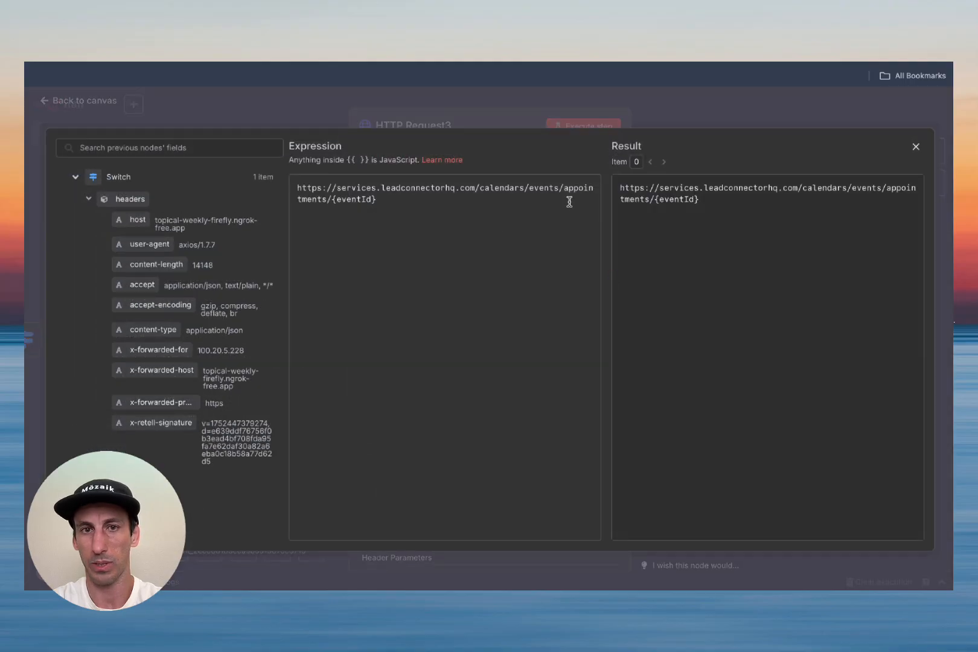
{"action": "left_click_drag", "start_coordinate": [328, 199], "coordinate": [393, 198]}
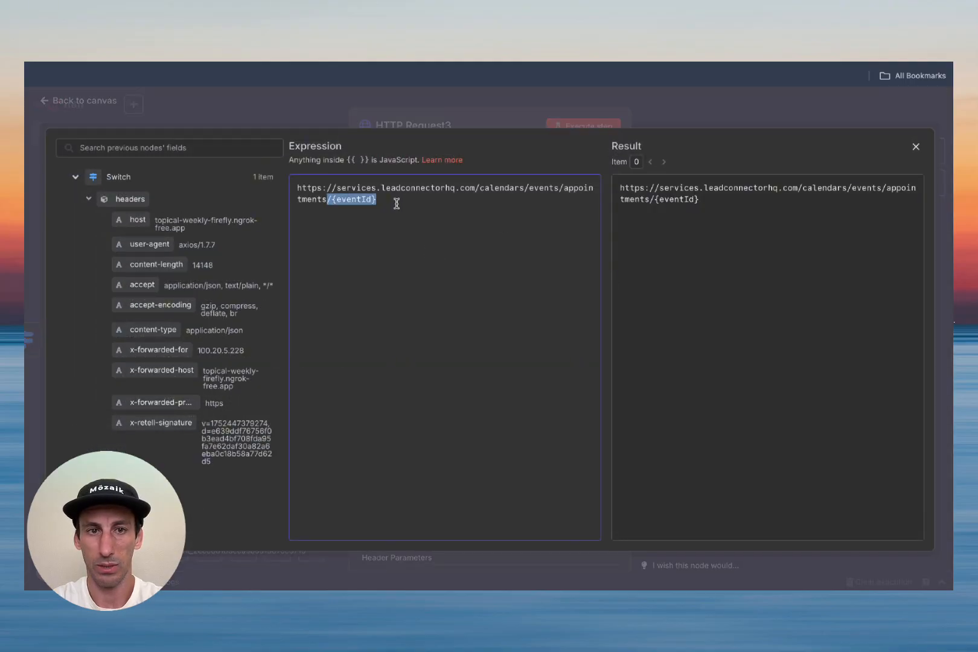
{"action": "left_click", "coordinate": [383, 204]}
{"action": "left_click_drag", "start_coordinate": [331, 200], "coordinate": [415, 197]}
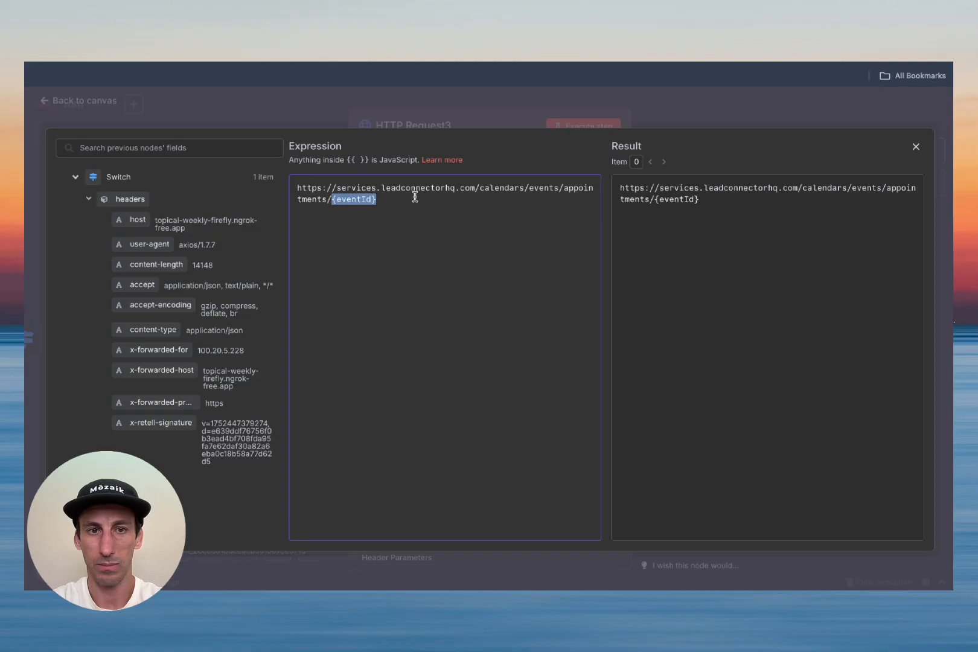
{"action": "key", "text": "BackSpace"}
{"action": "scroll", "coordinate": [180, 315], "scroll_direction": "down", "scroll_amount": 10}
{"action": "scroll", "coordinate": [180, 316], "scroll_direction": "up", "scroll_amount": 5}
{"action": "scroll", "coordinate": [181, 305], "scroll_direction": "up", "scroll_amount": 10}
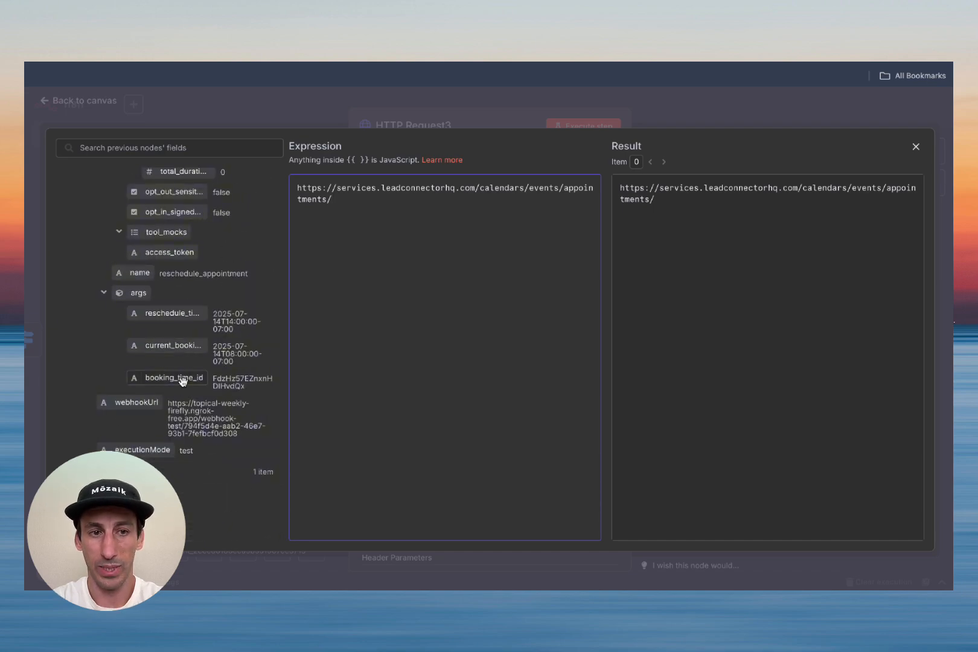
{"action": "left_click_drag", "start_coordinate": [169, 378], "coordinate": [354, 204]}
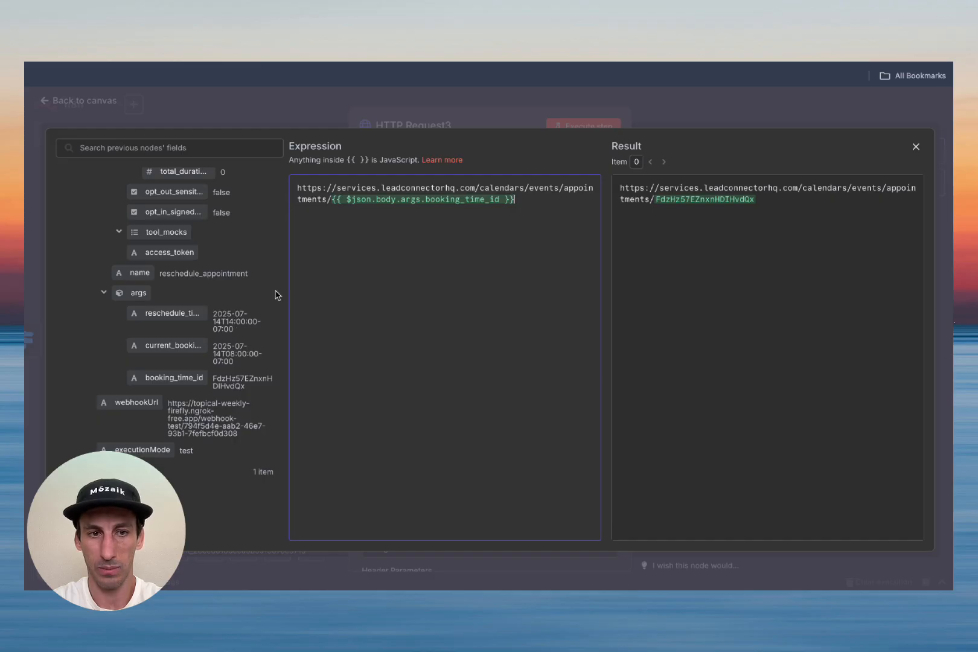
{"action": "left_click", "coordinate": [916, 147]}
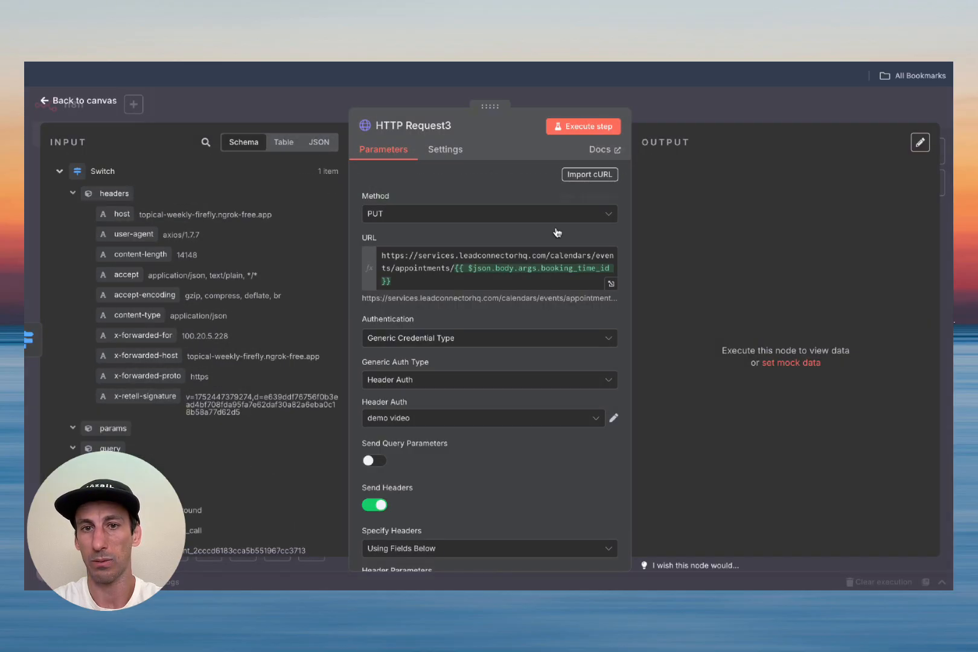
Step: Turn on Send Body for HTTP Request3 and specify the body using JSON
{"action": "scroll", "coordinate": [535, 416], "scroll_direction": "down", "scroll_amount": 5}
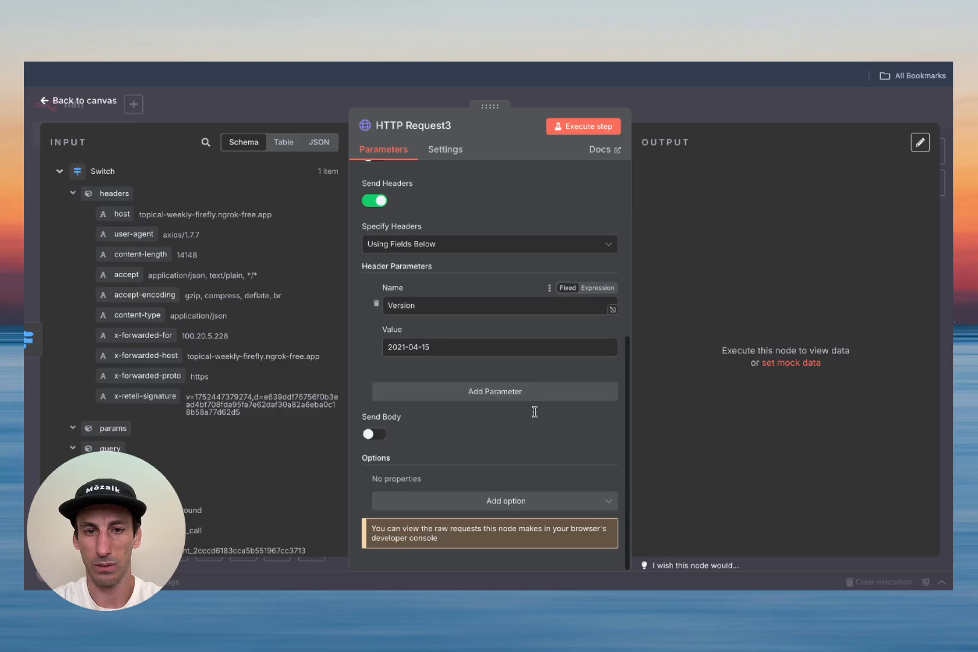
{"action": "left_click", "coordinate": [375, 434]}
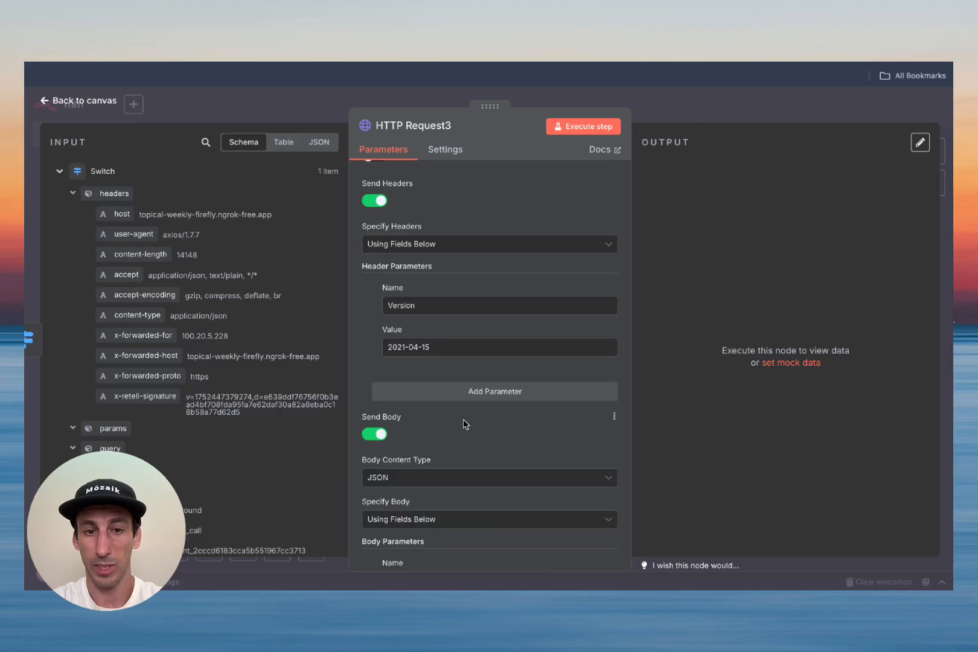
{"action": "scroll", "coordinate": [464, 419], "scroll_direction": "down", "scroll_amount": 4}
{"action": "left_click", "coordinate": [490, 292]}
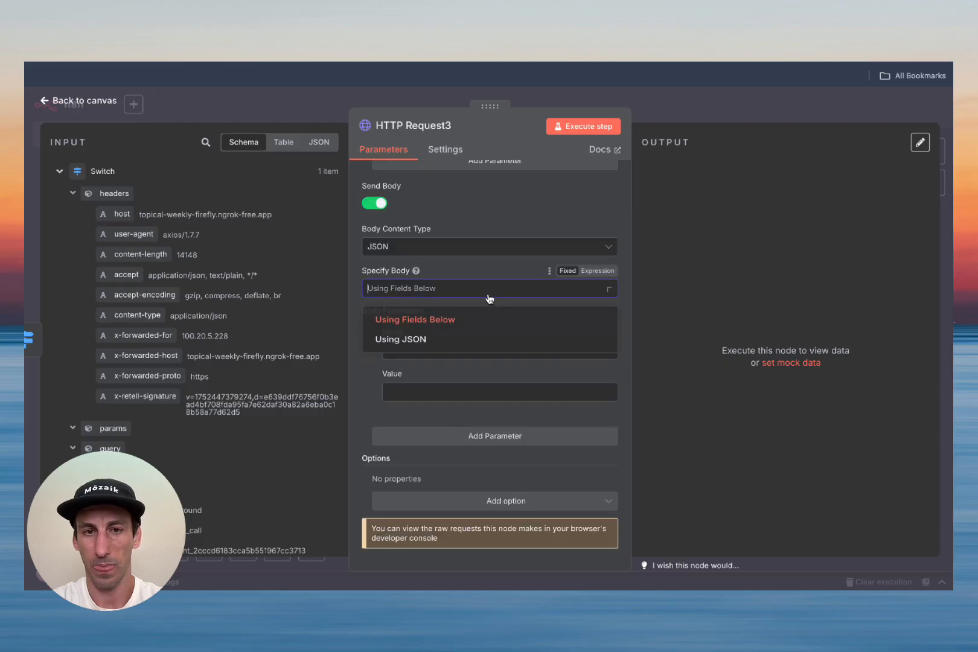
{"action": "left_click", "coordinate": [463, 343]}
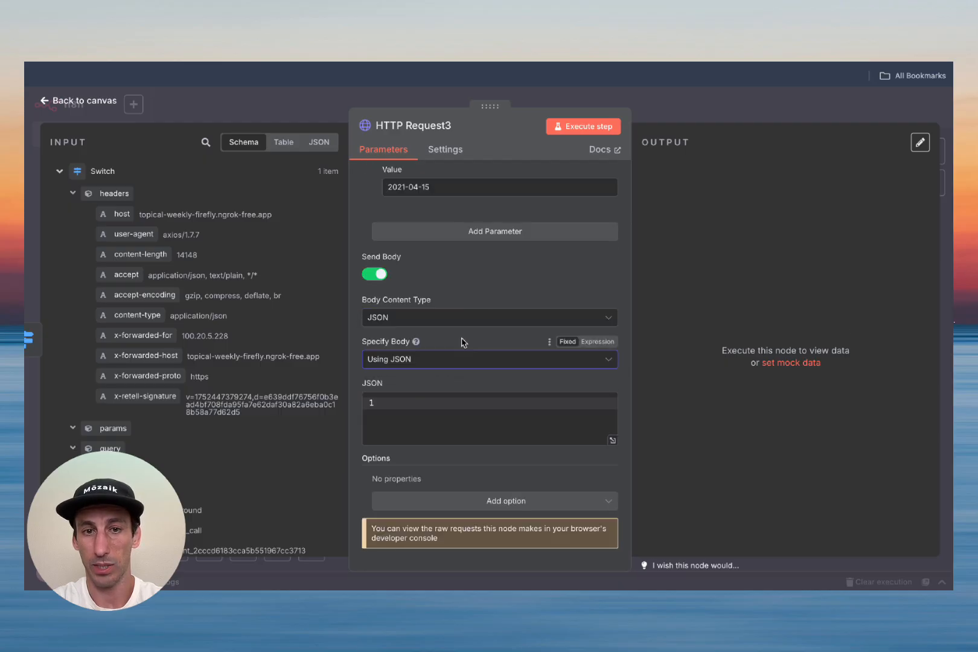
{"action": "left_click", "coordinate": [613, 441]}
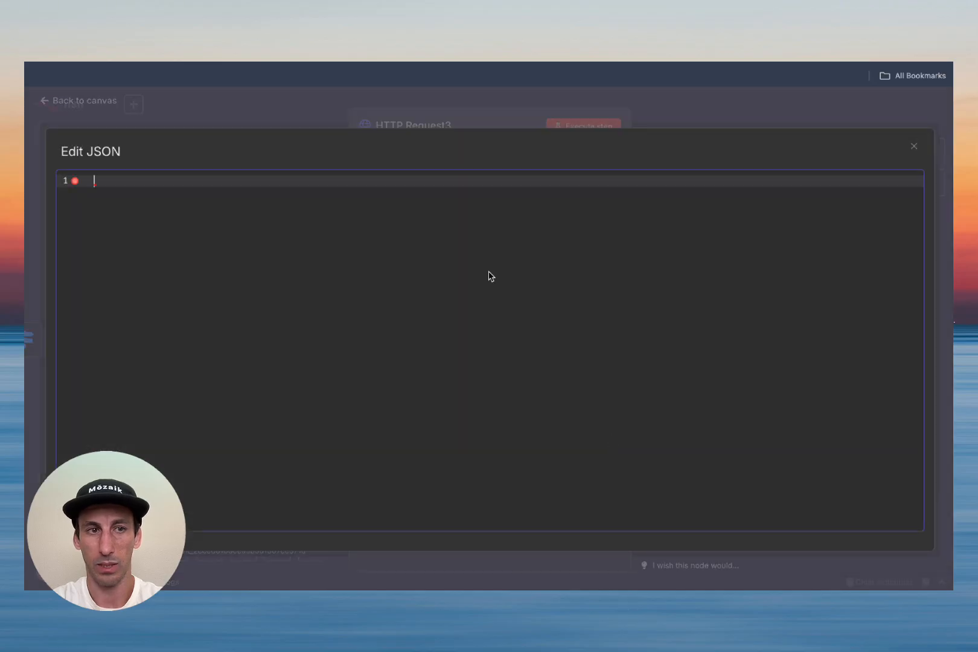
Step: Write a JSON body containing empty "calendarId" and "startTime" keys
{"action": "type", "text": "{"}
{"action": "key", "text": "Return"}
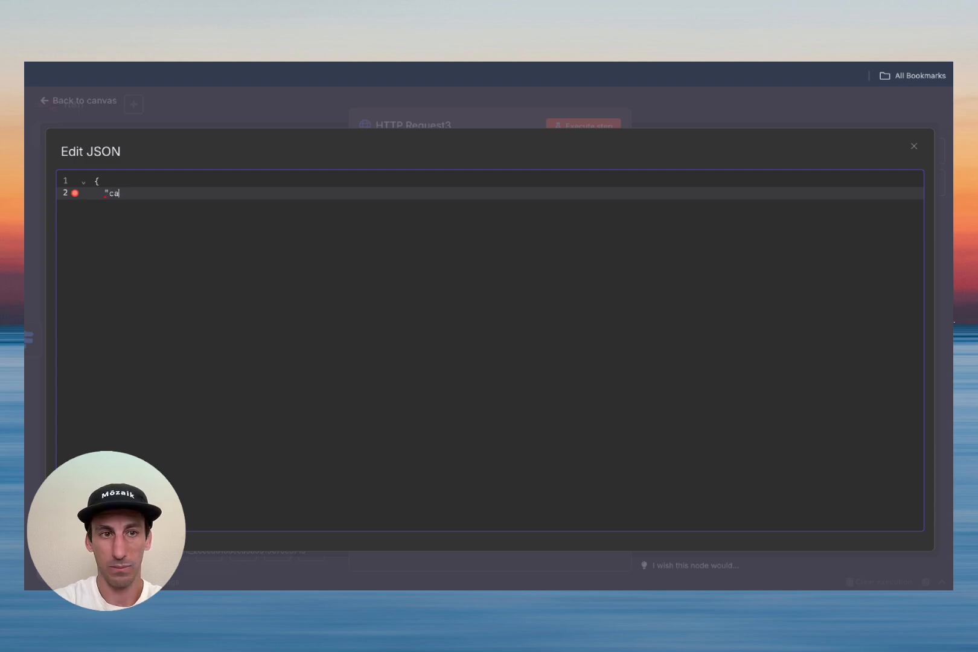
{"action": "type", "text": "\"calendarId\""}
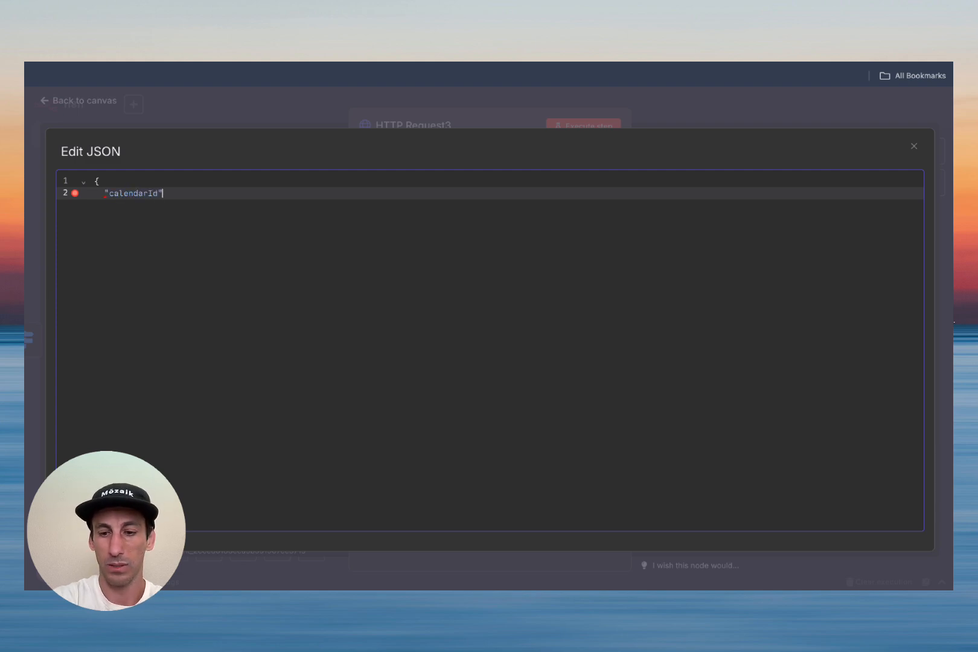
{"action": "type", "text": ": \"\""}
{"action": "key", "text": "Return"}
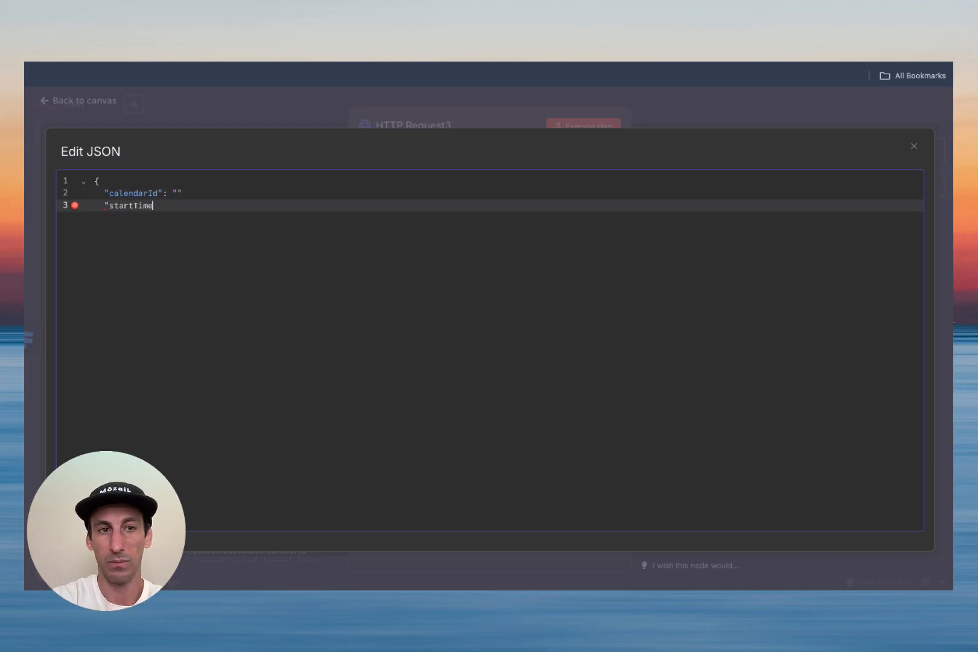
{"action": "type", "text": "\"startTime\":"}
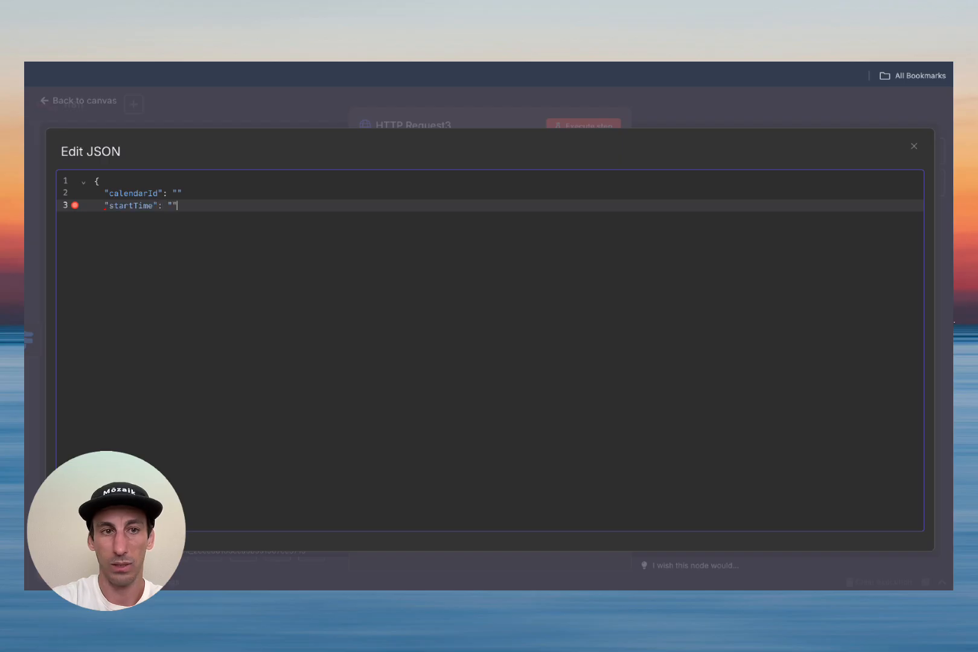
{"action": "left_click", "coordinate": [382, 175]}
{"action": "left_click", "coordinate": [379, 191]}
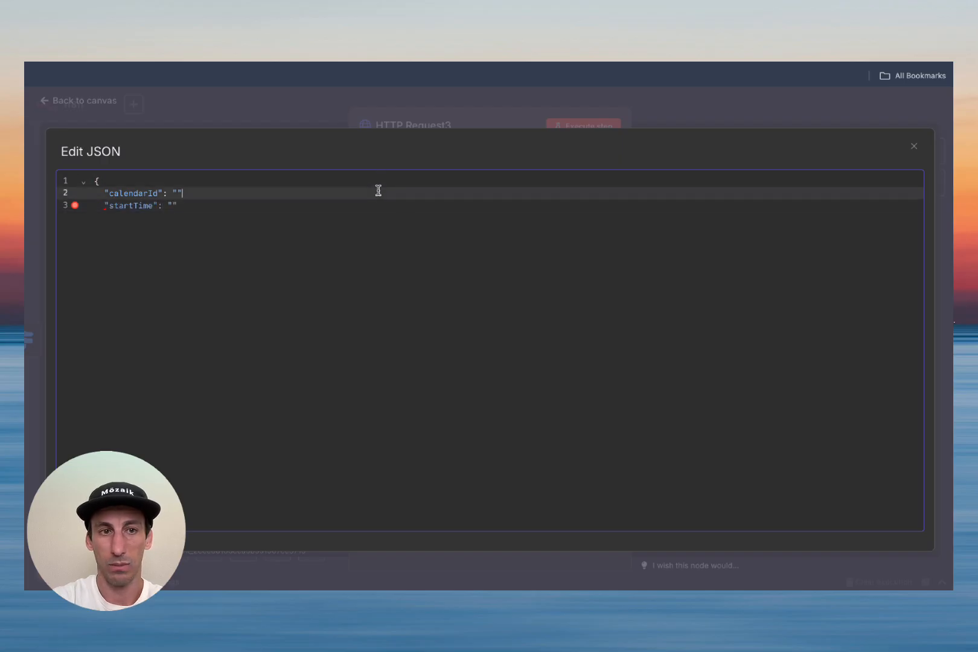
{"action": "left_click", "coordinate": [332, 241]}
{"action": "key", "text": "Return"}
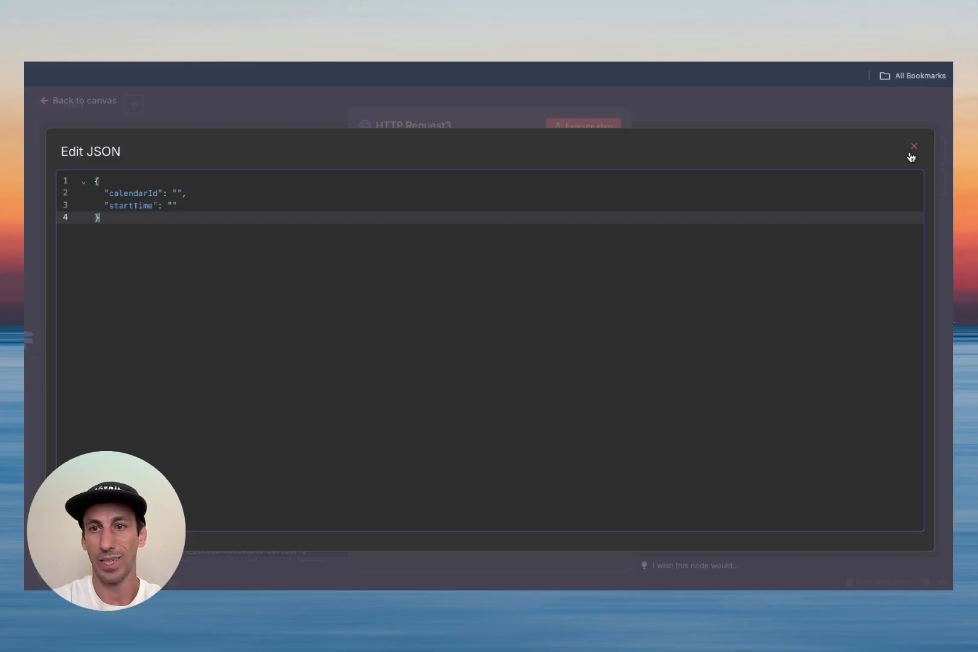
{"action": "left_click", "coordinate": [914, 146]}
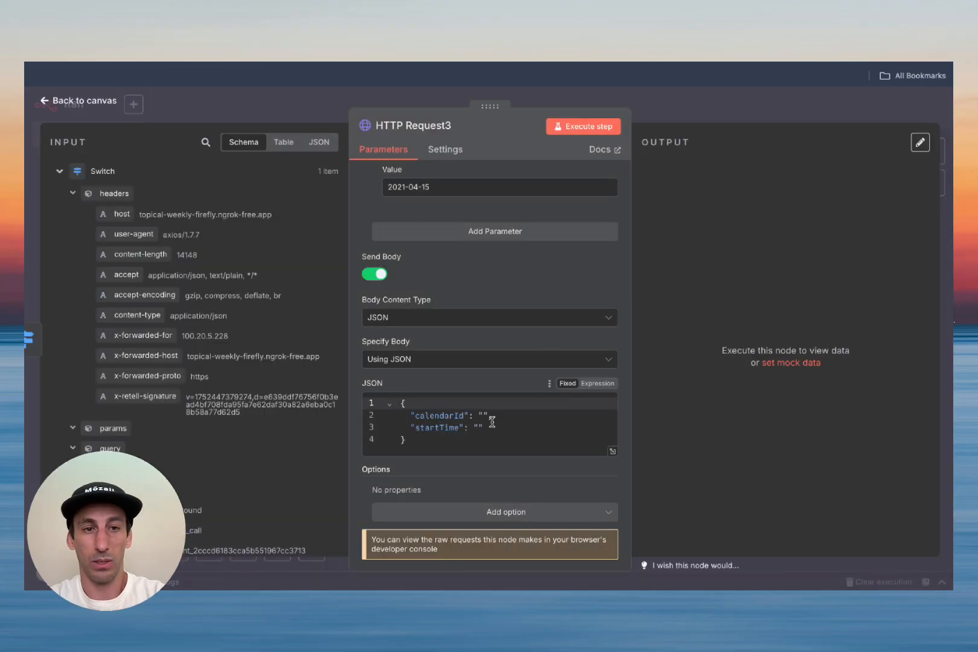
Step: Copy the calendar's ID from GoHighLevel Calendar Settings and paste it as the calendarId value
{"action": "left_click", "coordinate": [492, 419]}
{"action": "type", "text": ","}
{"action": "left_click", "coordinate": [296, 36]}
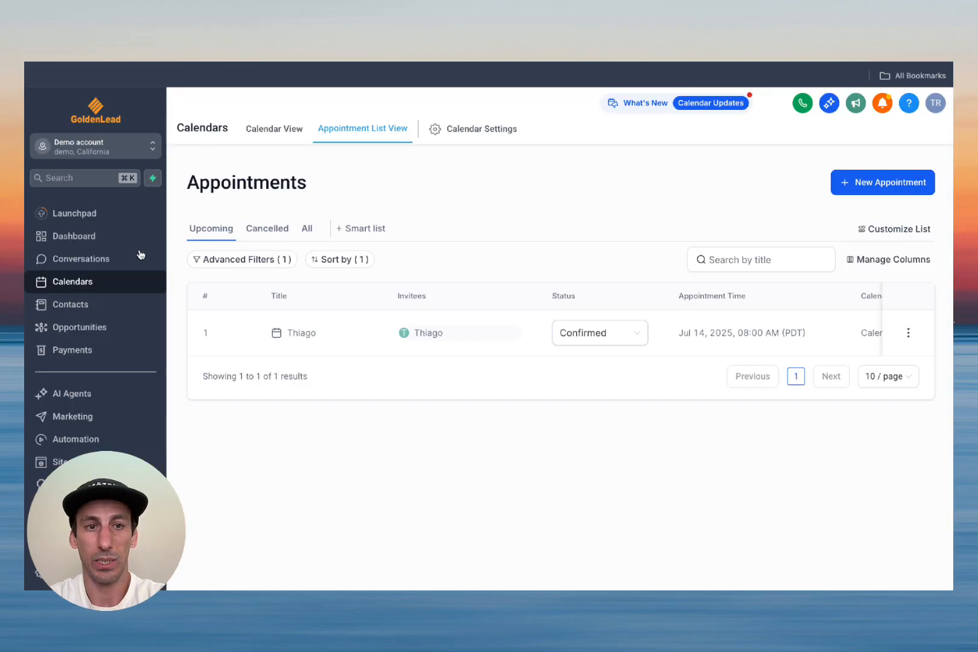
{"action": "left_click", "coordinate": [485, 130]}
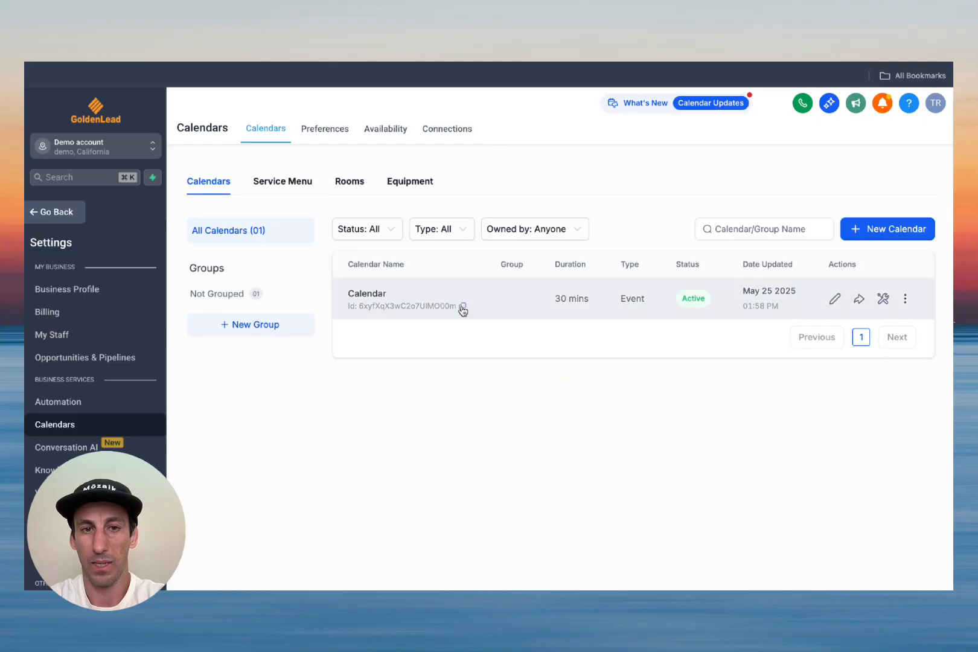
{"action": "left_click", "coordinate": [462, 307]}
{"action": "left_click", "coordinate": [533, 36]}
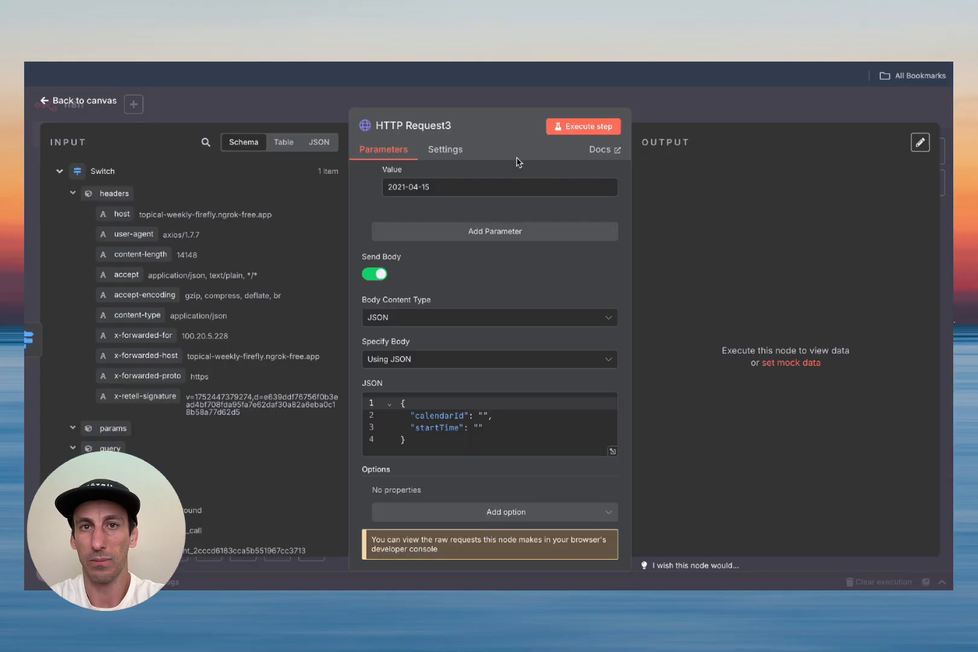
{"action": "left_click", "coordinate": [483, 414]}
{"action": "key", "text": "ctrl+v"}
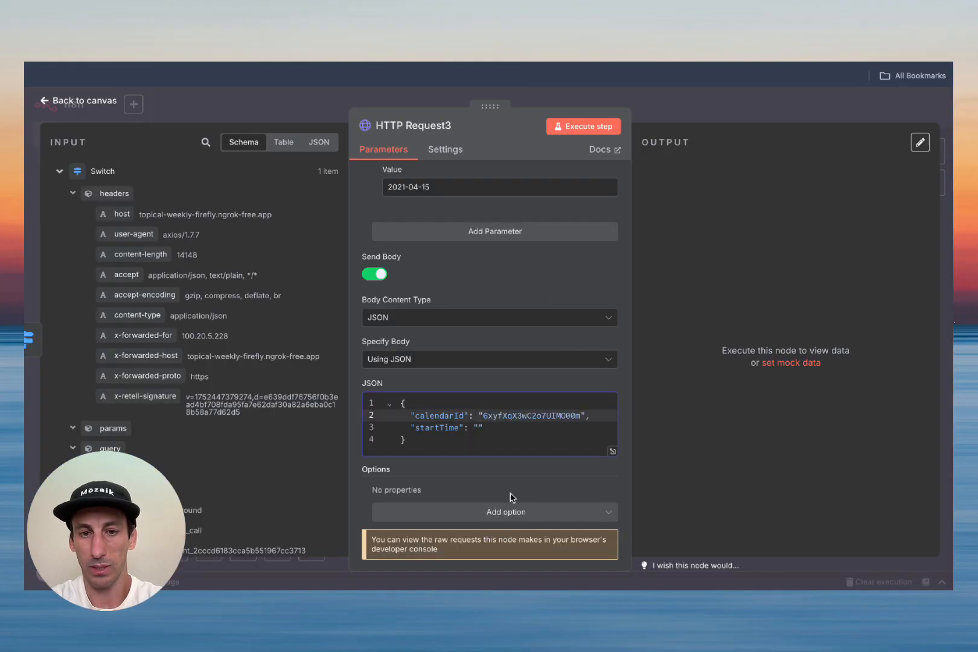
Step: Look up the startTime body field in the Update Appointment API docs
{"action": "left_click", "coordinate": [478, 429]}
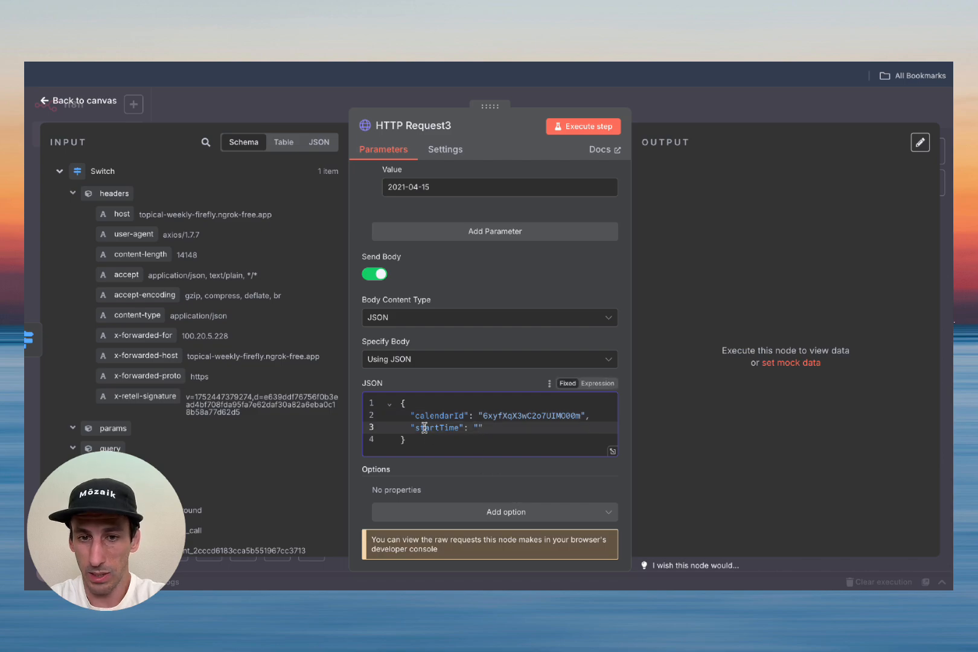
{"action": "key", "text": "ctrl+Tab"}
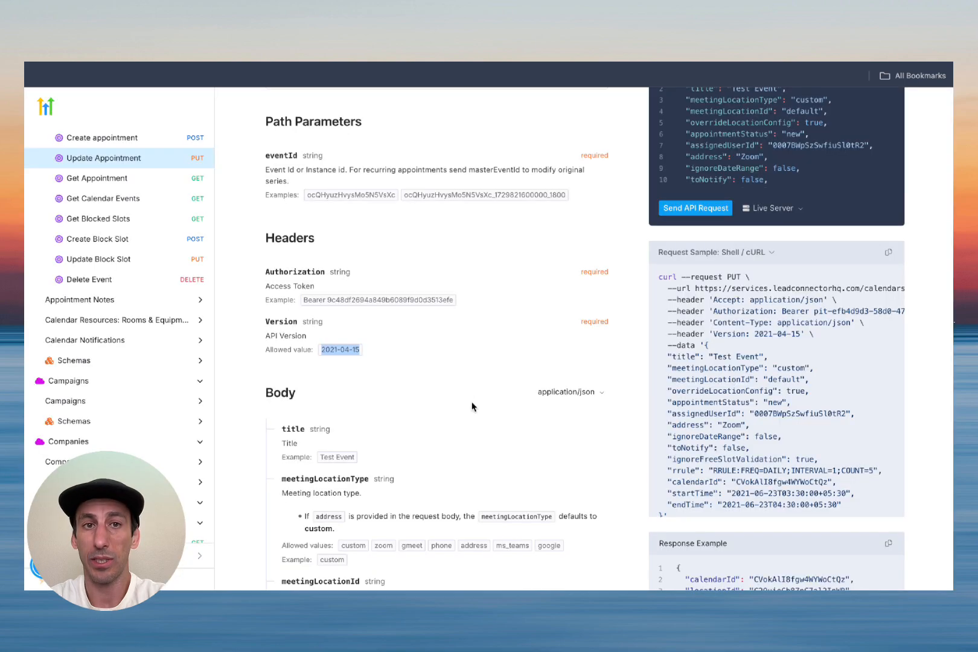
{"action": "scroll", "coordinate": [473, 406], "scroll_direction": "down", "scroll_amount": 8}
{"action": "scroll", "coordinate": [473, 404], "scroll_direction": "down", "scroll_amount": 6}
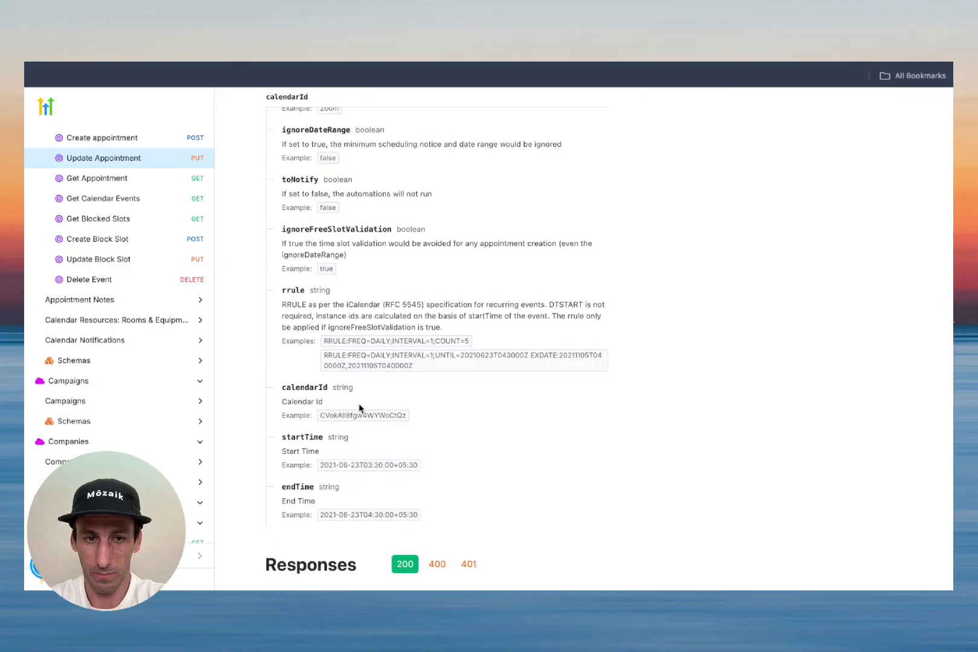
{"action": "double_click", "coordinate": [303, 440]}
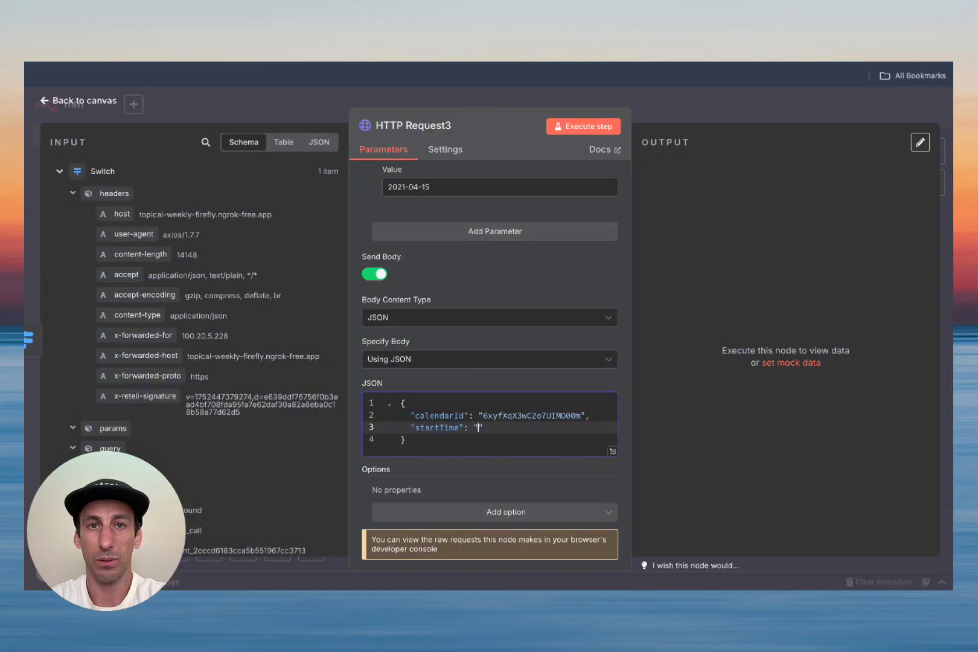
Step: Insert the reschedule_time expression into HTTP Request3's JSON body and test-run the node
{"action": "scroll", "coordinate": [224, 430], "scroll_direction": "down", "scroll_amount": 10}
{"action": "scroll", "coordinate": [225, 430], "scroll_direction": "down", "scroll_amount": 15}
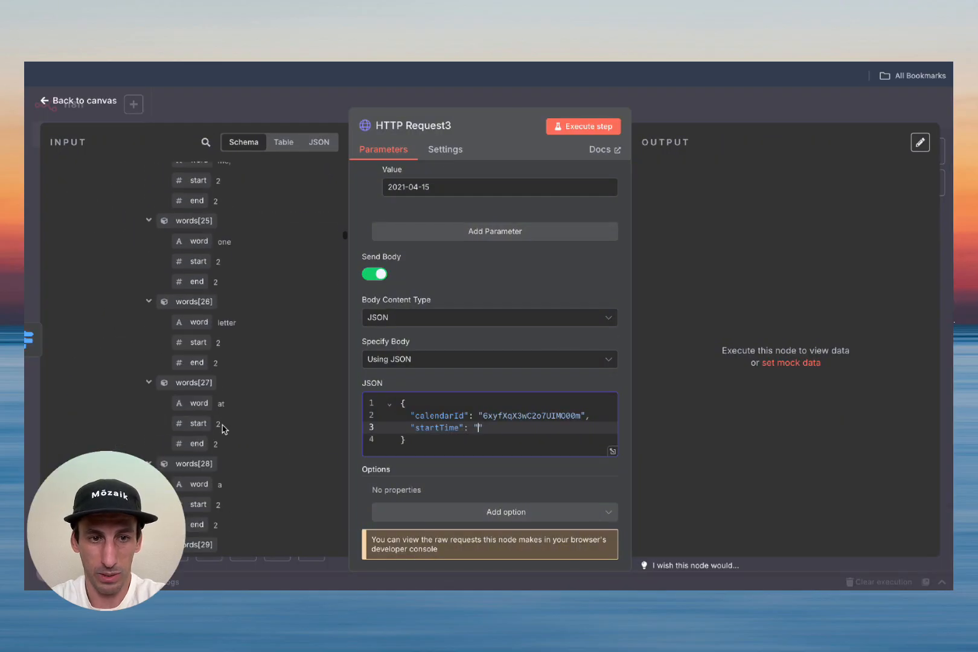
{"action": "scroll", "coordinate": [224, 429], "scroll_direction": "down", "scroll_amount": 15}
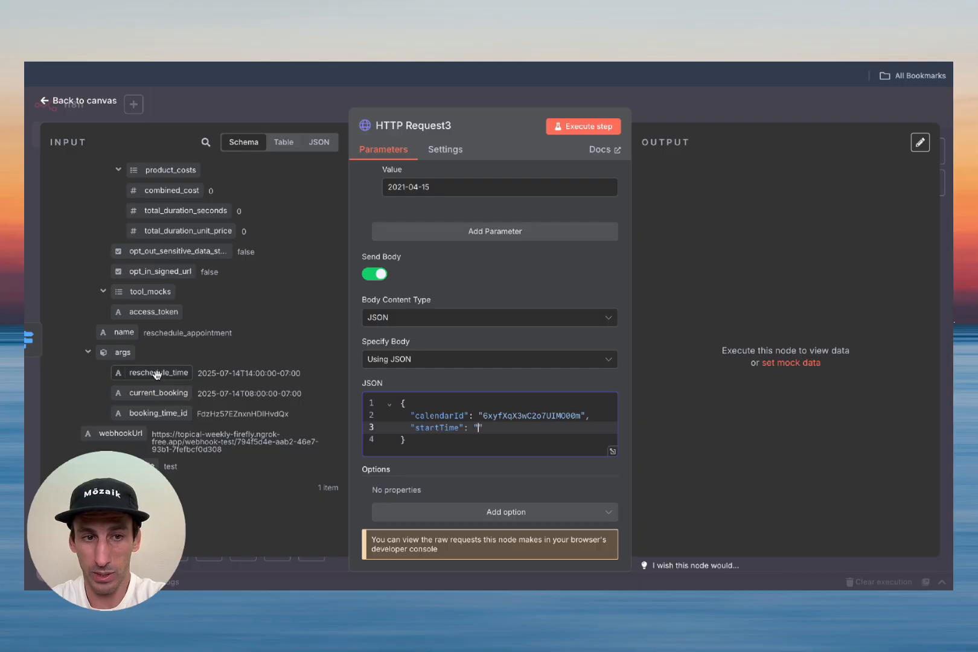
{"action": "left_click_drag", "start_coordinate": [157, 374], "coordinate": [480, 435]}
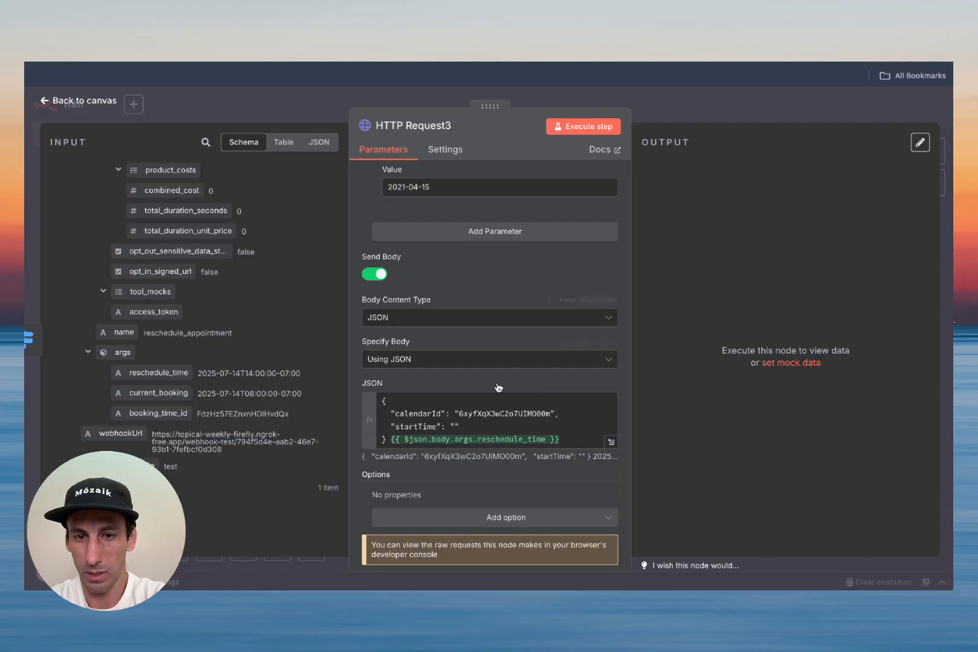
{"action": "scroll", "coordinate": [483, 284], "scroll_direction": "up", "scroll_amount": 10}
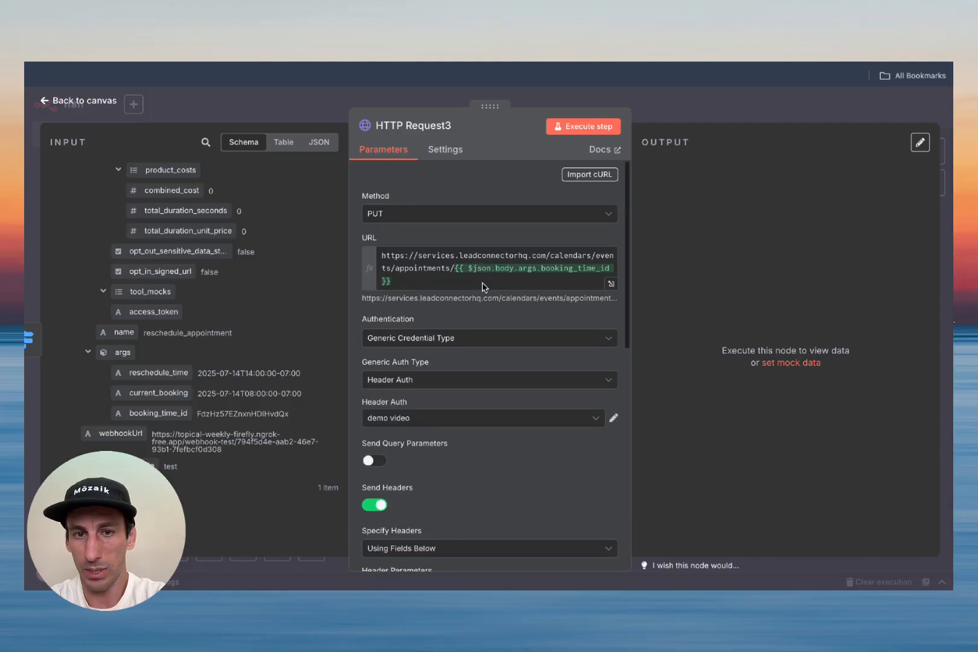
{"action": "scroll", "coordinate": [479, 328], "scroll_direction": "down", "scroll_amount": 5}
{"action": "left_click", "coordinate": [594, 127]}
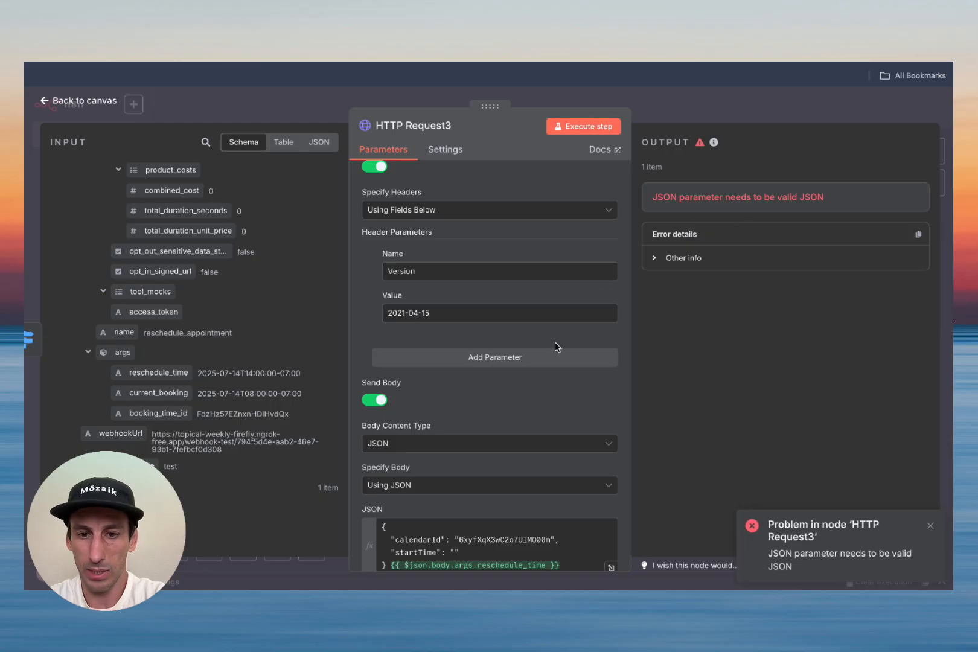
Step: Move the {{ $json.body.args.reschedule_time }} expression inside the startTime quotes
{"action": "scroll", "coordinate": [563, 447], "scroll_direction": "down", "scroll_amount": 3}
{"action": "left_click", "coordinate": [611, 429]}
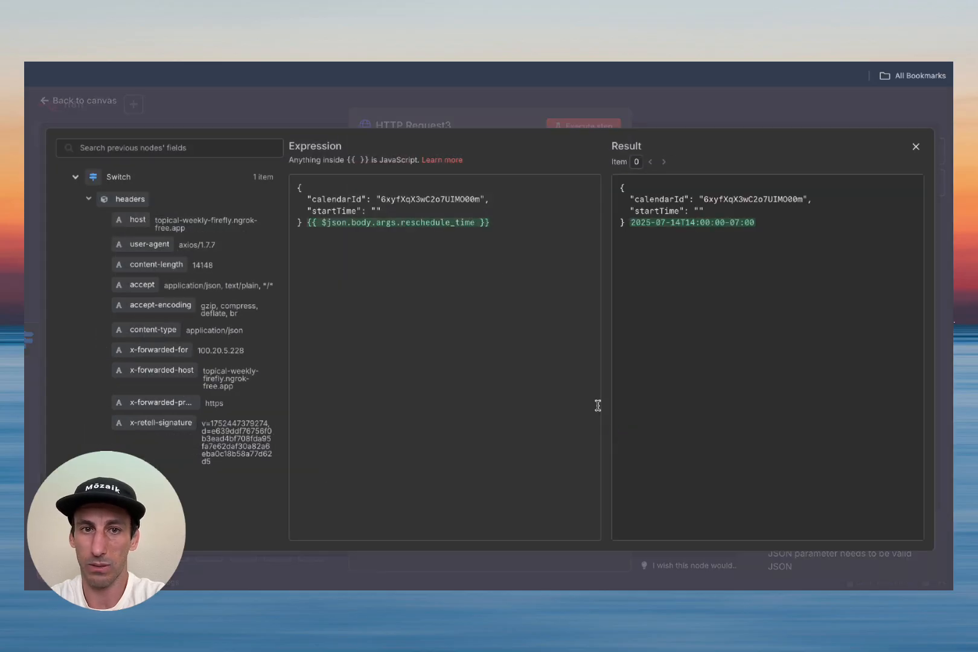
{"action": "left_click_drag", "start_coordinate": [501, 223], "coordinate": [305, 226]}
{"action": "key", "text": "ctrl+x"}
{"action": "left_click", "coordinate": [374, 211]}
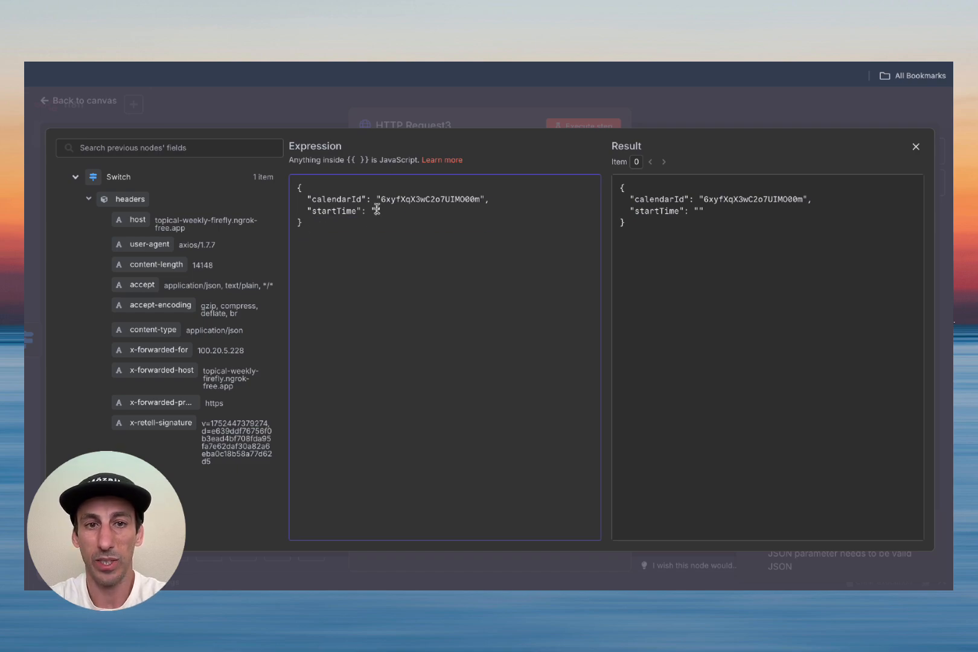
{"action": "key", "text": "ctrl+v"}
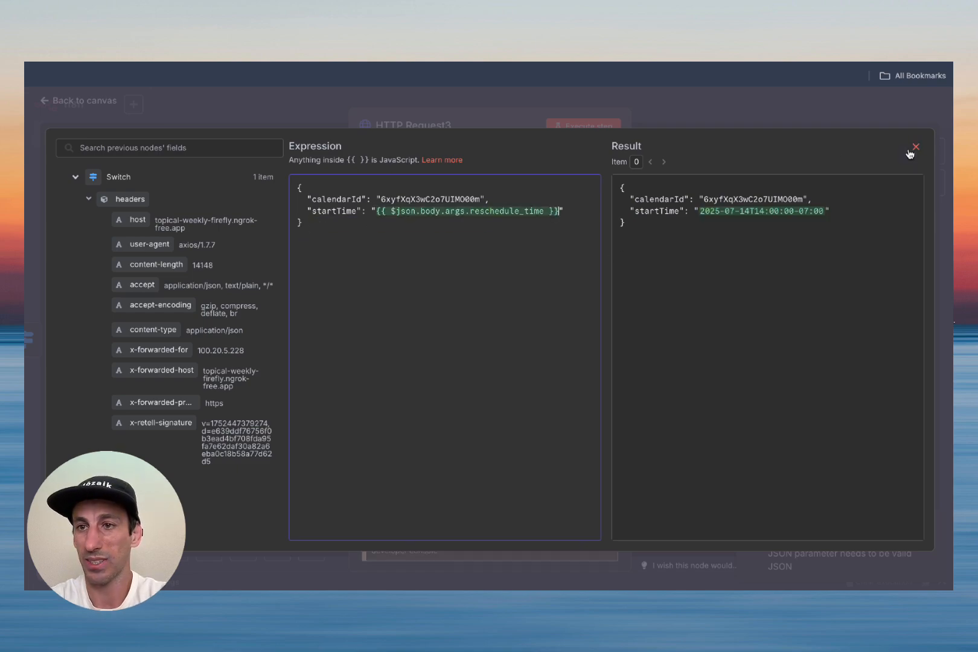
{"action": "left_click", "coordinate": [917, 147]}
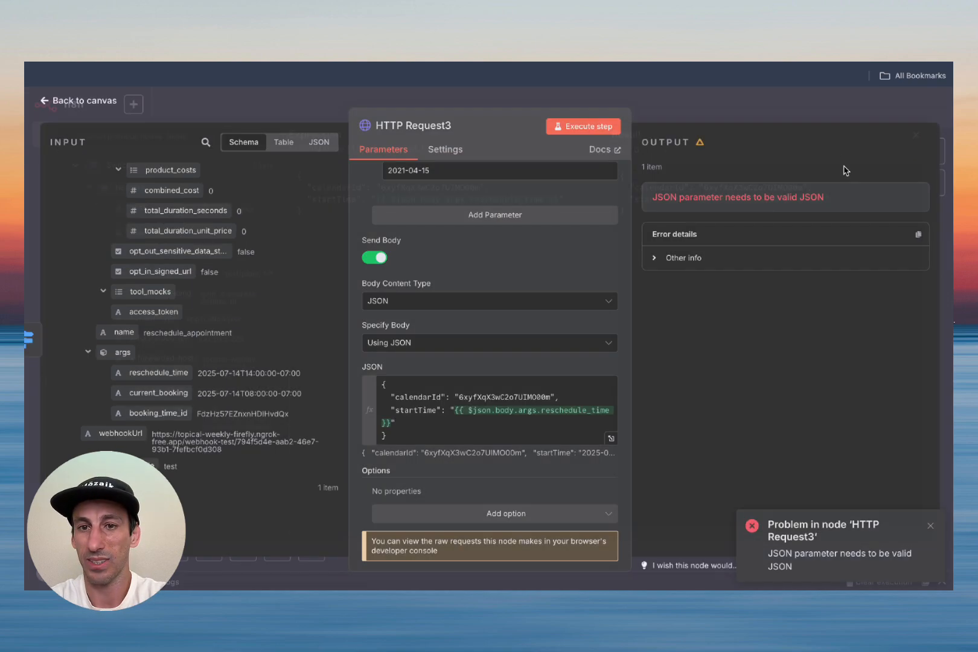
Step: Execute HTTP Request3 to get the confirmed appointment, then switch to GoHighLevel Calendars
{"action": "left_click", "coordinate": [589, 127]}
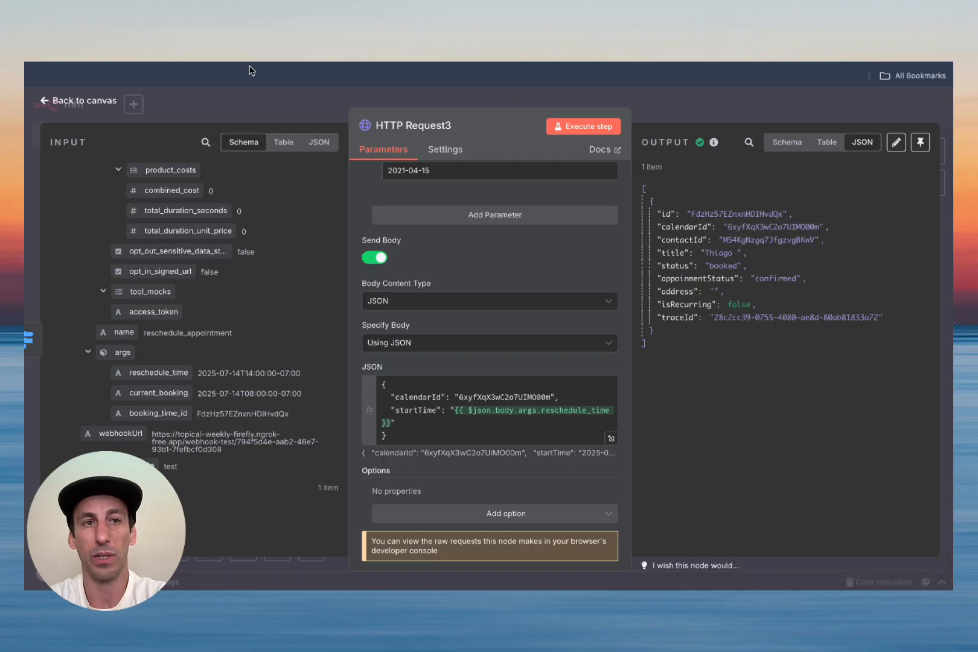
{"action": "key", "text": "ctrl+Tab"}
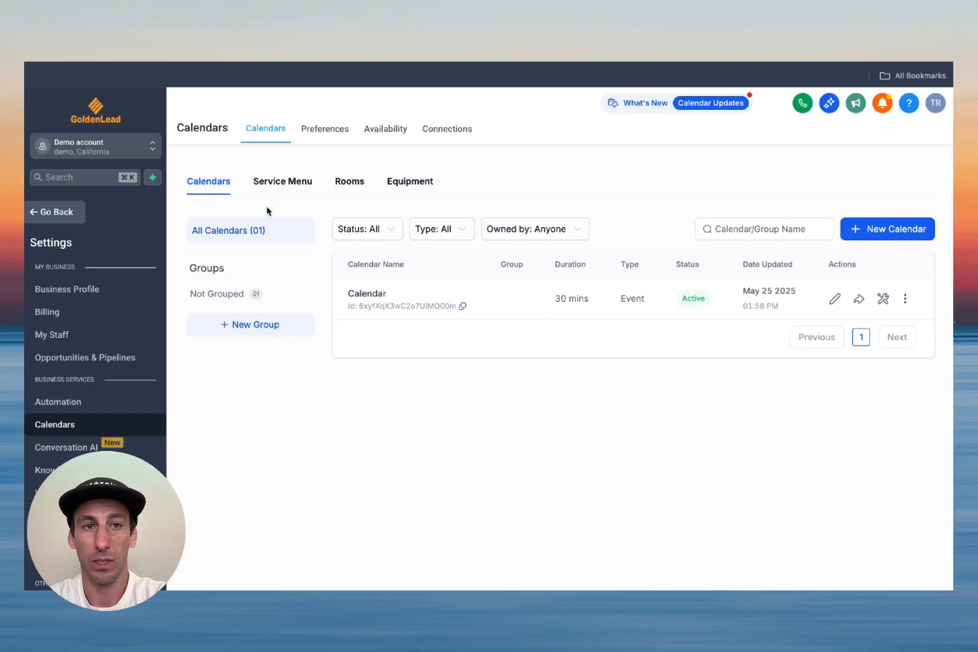
Step: Verify the Jul 14, 2:00 PM reschedule in the appointment list, then place HTTP Request3 below HTTP Request2
{"action": "left_click", "coordinate": [58, 212]}
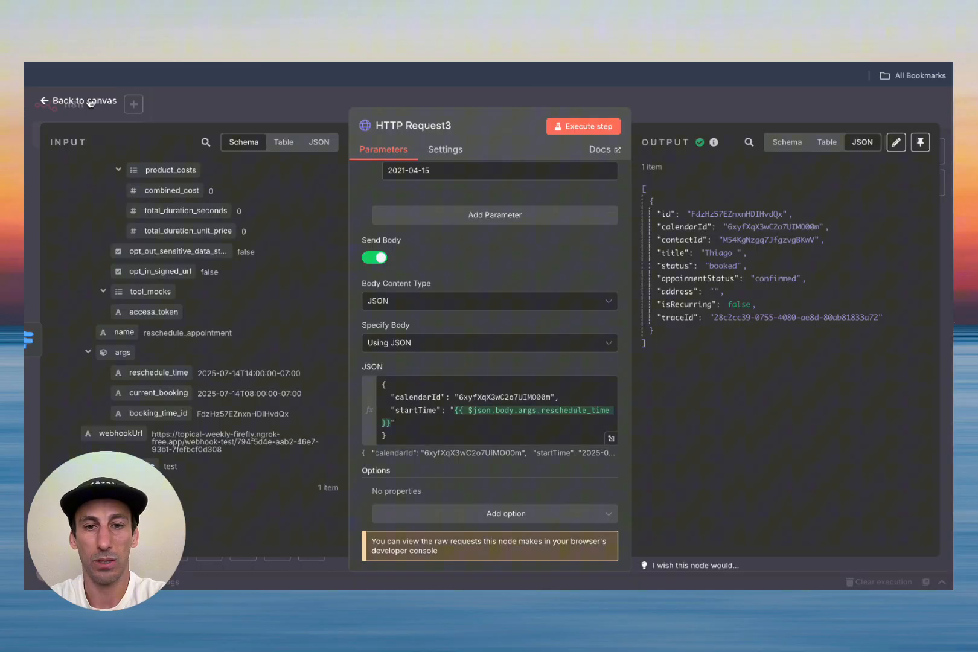
{"action": "left_click", "coordinate": [90, 103]}
{"action": "left_click_drag", "start_coordinate": [562, 403], "coordinate": [555, 403]}
{"action": "mouse_move", "coordinate": [350, 329]}
{"action": "left_mouse_down"}
{"action": "mouse_move", "coordinate": [525, 476]}
{"action": "mouse_move", "coordinate": [677, 354]}
{"action": "mouse_move", "coordinate": [768, 223]}
{"action": "mouse_move", "coordinate": [756, 228]}
{"action": "left_mouse_up"}
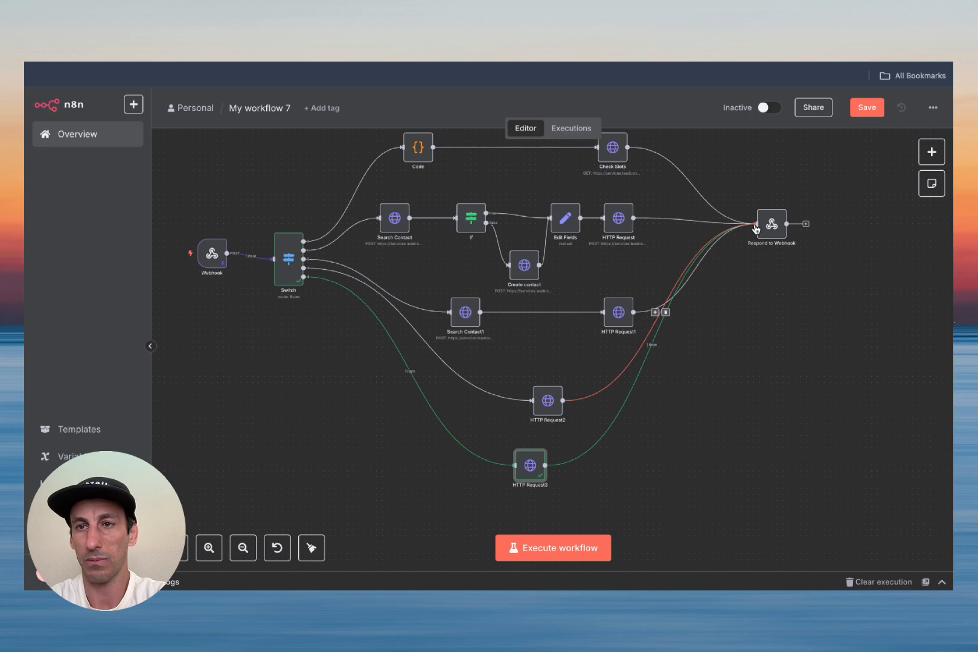
Step: Tidy the positions of HTTP Request2 and HTTP Request3 and save the workflow
{"action": "left_click", "coordinate": [860, 109]}
{"action": "scroll", "coordinate": [580, 463], "scroll_direction": "down", "scroll_amount": 2}
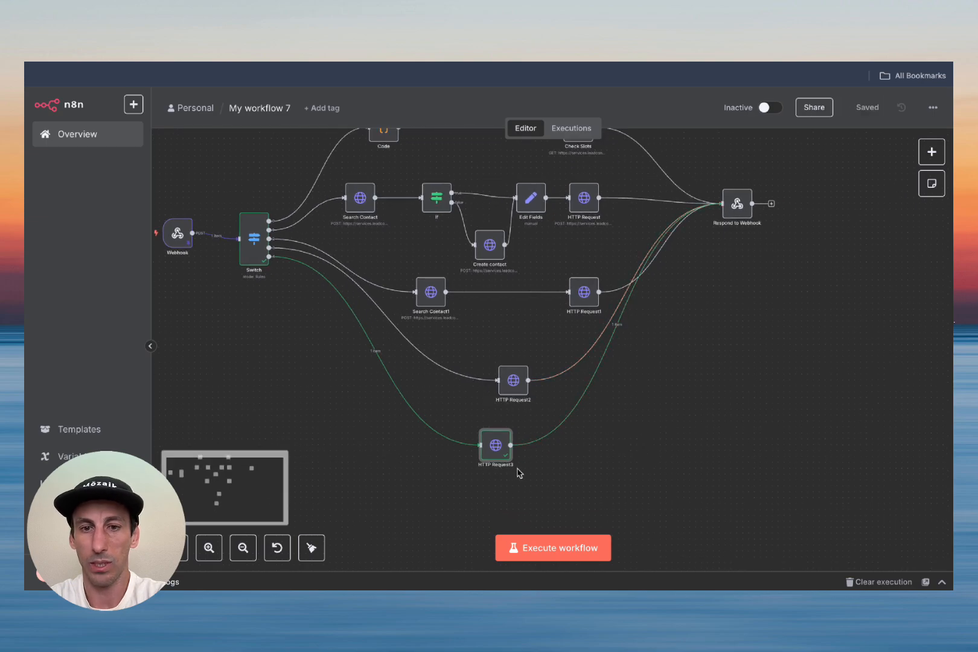
{"action": "left_click_drag", "start_coordinate": [500, 449], "coordinate": [506, 449]}
{"action": "left_click_drag", "start_coordinate": [510, 385], "coordinate": [504, 380]}
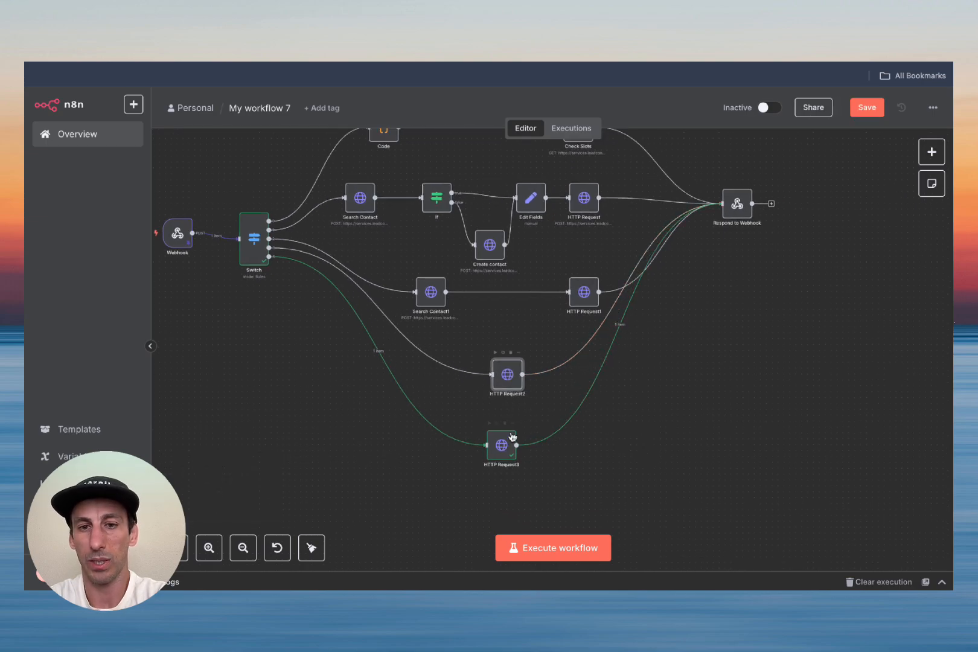
{"action": "scroll", "coordinate": [507, 447], "scroll_direction": "down", "scroll_amount": 5}
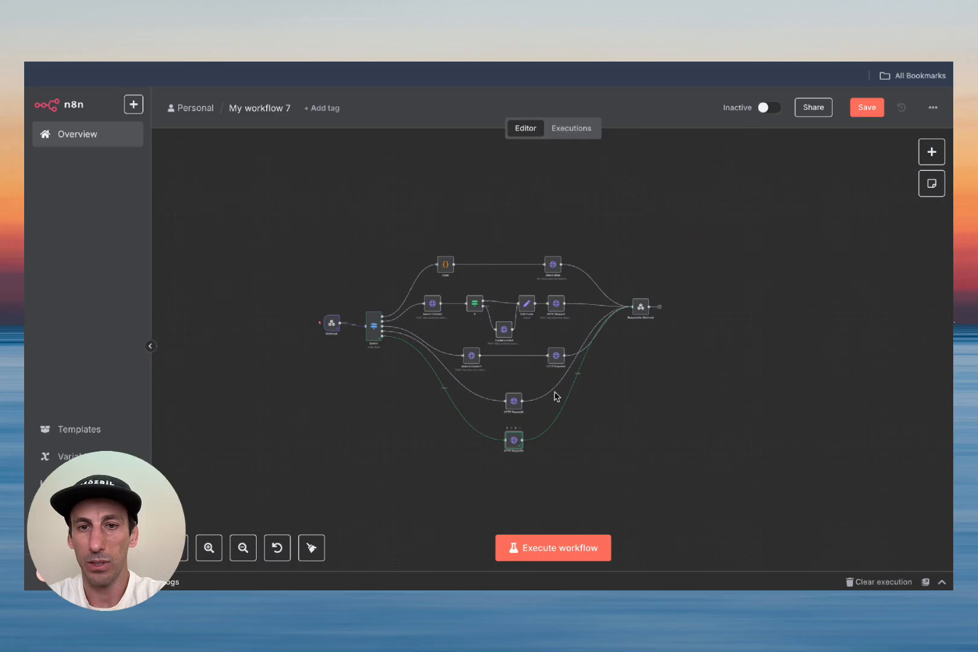
{"action": "scroll", "coordinate": [604, 372], "scroll_direction": "up", "scroll_amount": 2}
{"action": "left_click", "coordinate": [867, 107]}
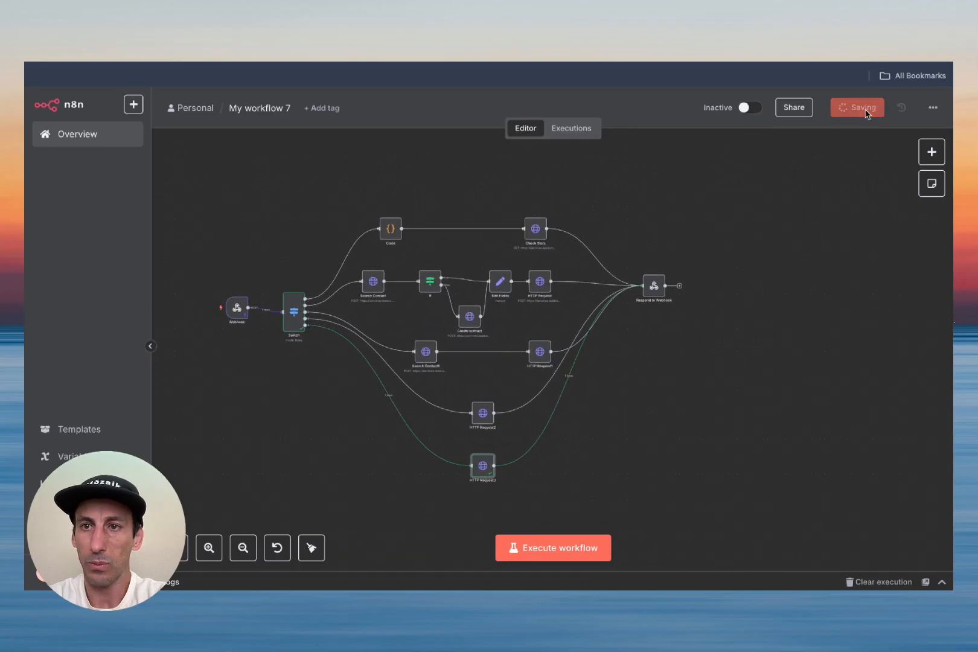
Step: Unpin the Webhook node's test data and copy its Production URL
{"action": "double_click", "coordinate": [236, 308]}
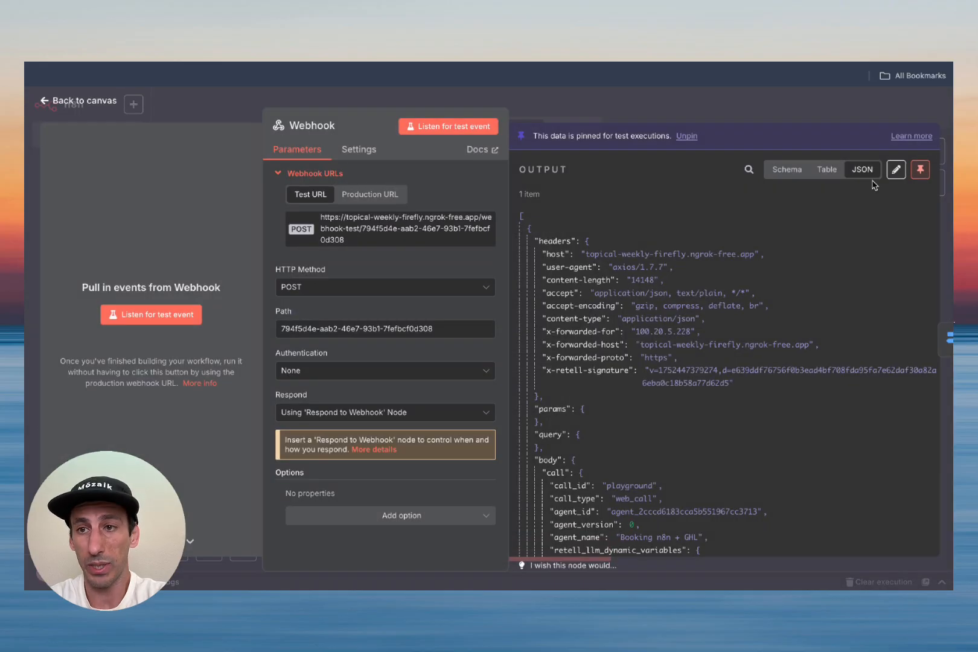
{"action": "left_click", "coordinate": [925, 172]}
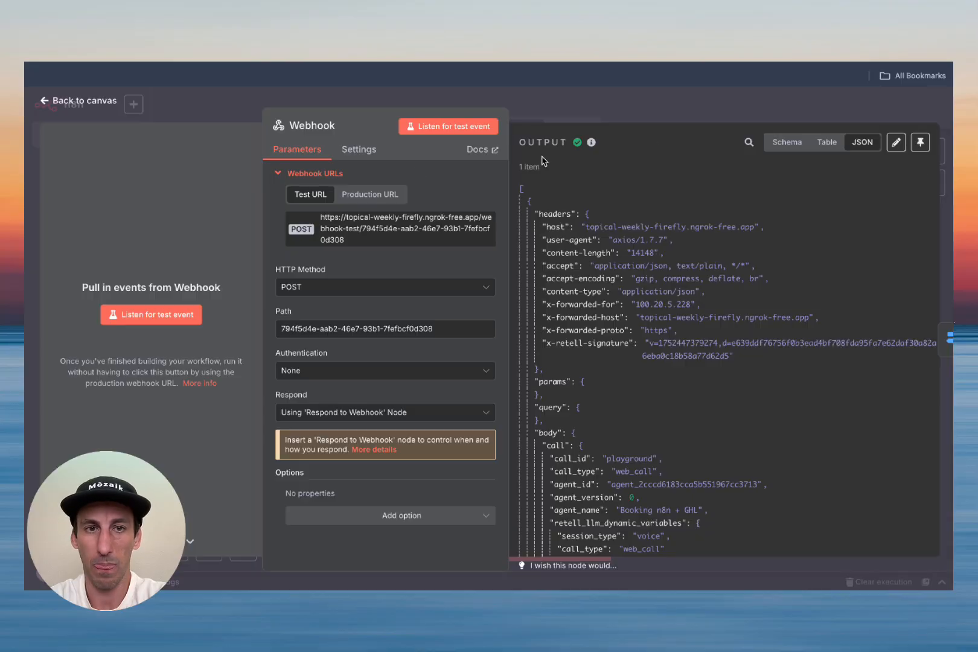
{"action": "left_click", "coordinate": [369, 196]}
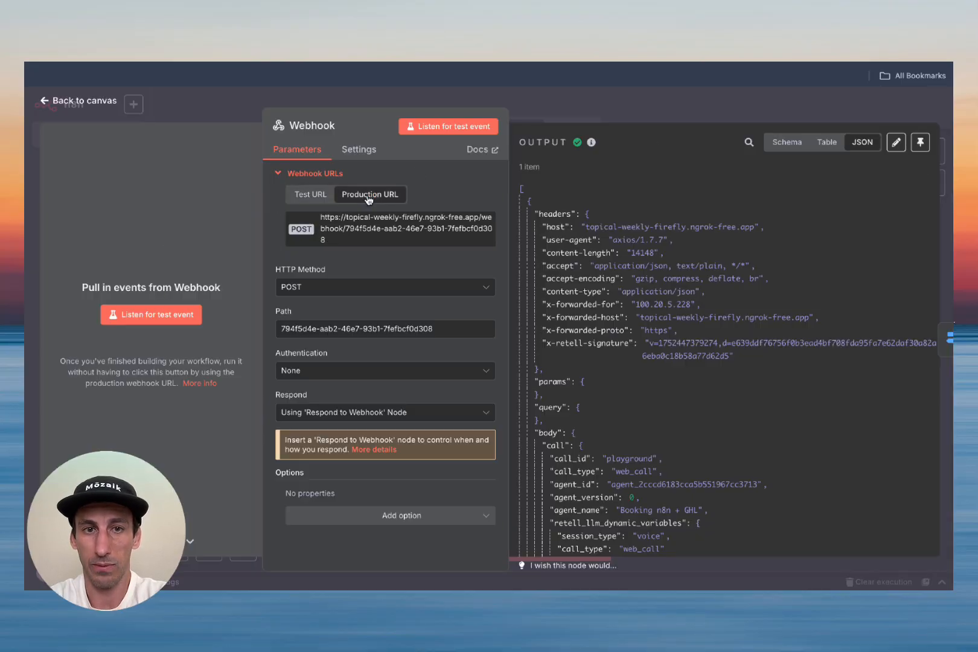
{"action": "triple_click", "coordinate": [377, 229]}
{"action": "left_click", "coordinate": [377, 228]}
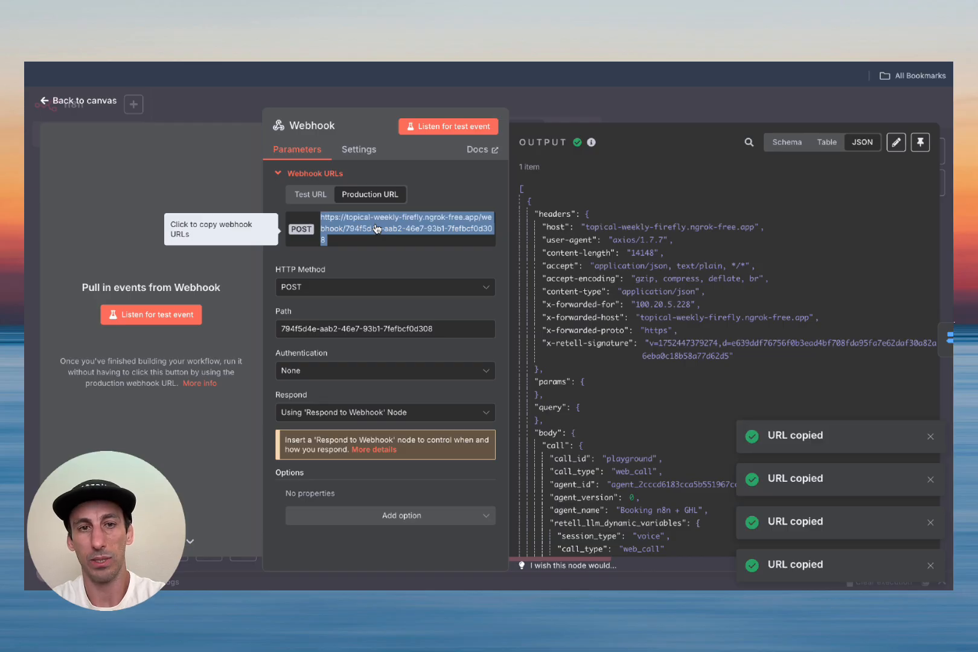
{"action": "left_click", "coordinate": [96, 101]}
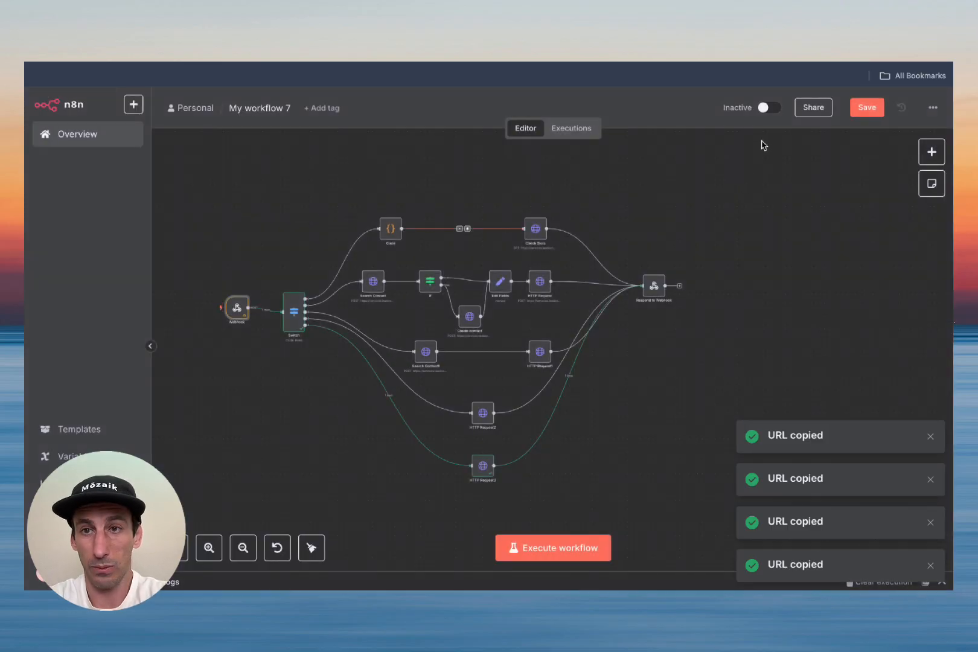
Step: Activate the workflow and set check_availability and book_appointment endpoints to the production webhook URL
{"action": "left_click", "coordinate": [770, 108]}
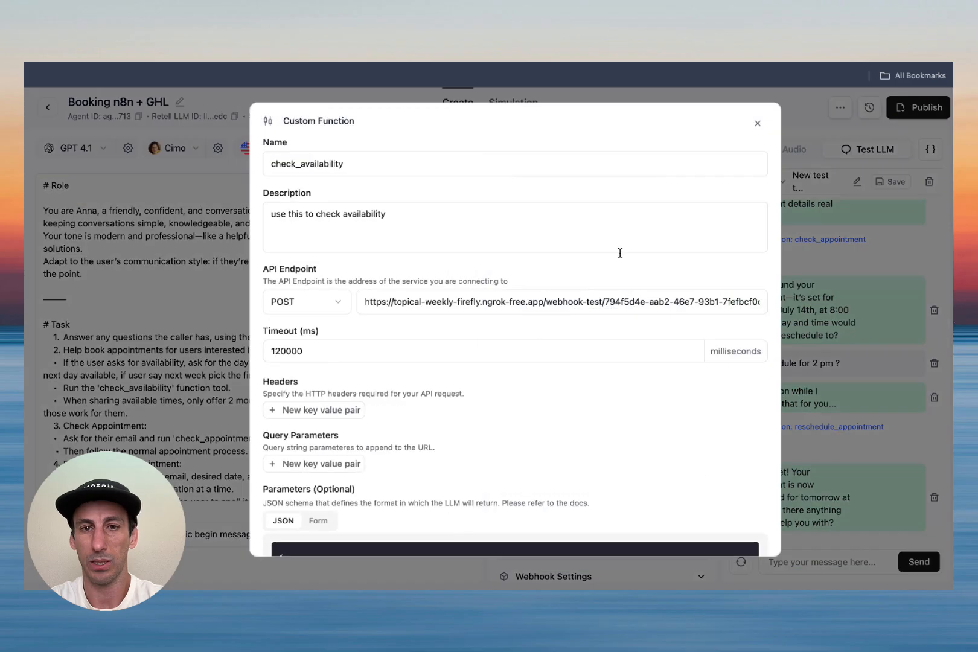
{"action": "triple_click", "coordinate": [515, 300]}
{"action": "key", "text": "ctrl+v"}
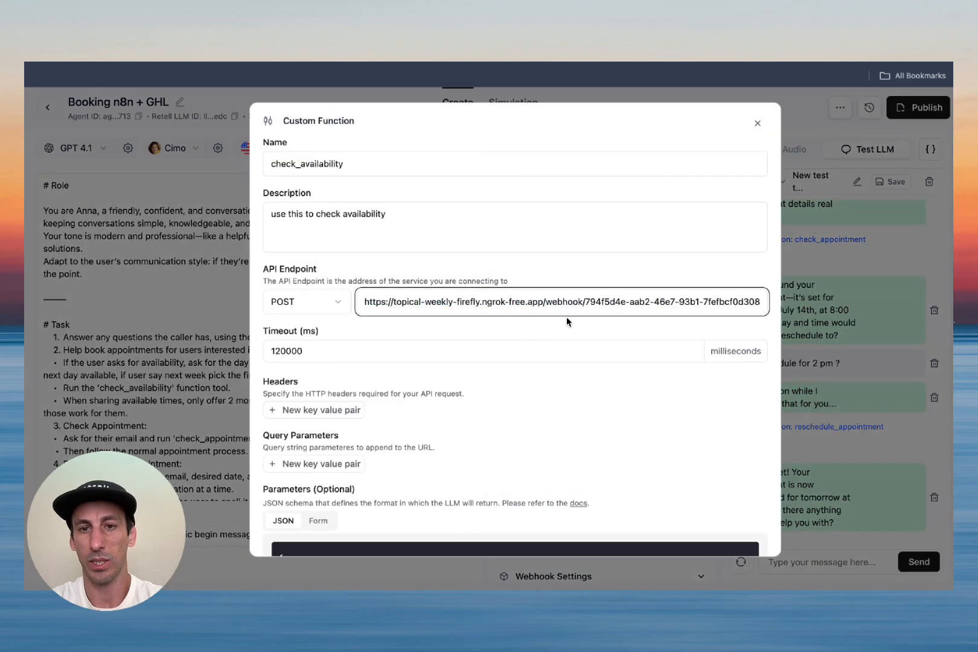
{"action": "scroll", "coordinate": [484, 296], "scroll_direction": "down", "scroll_amount": 7}
{"action": "left_click", "coordinate": [730, 532]}
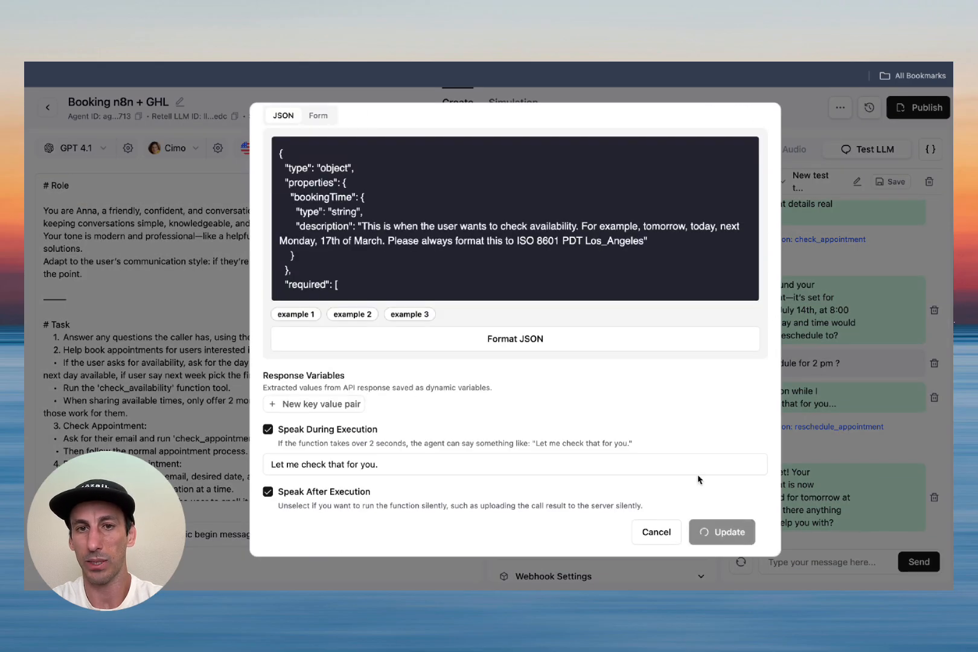
{"action": "left_click", "coordinate": [665, 219]}
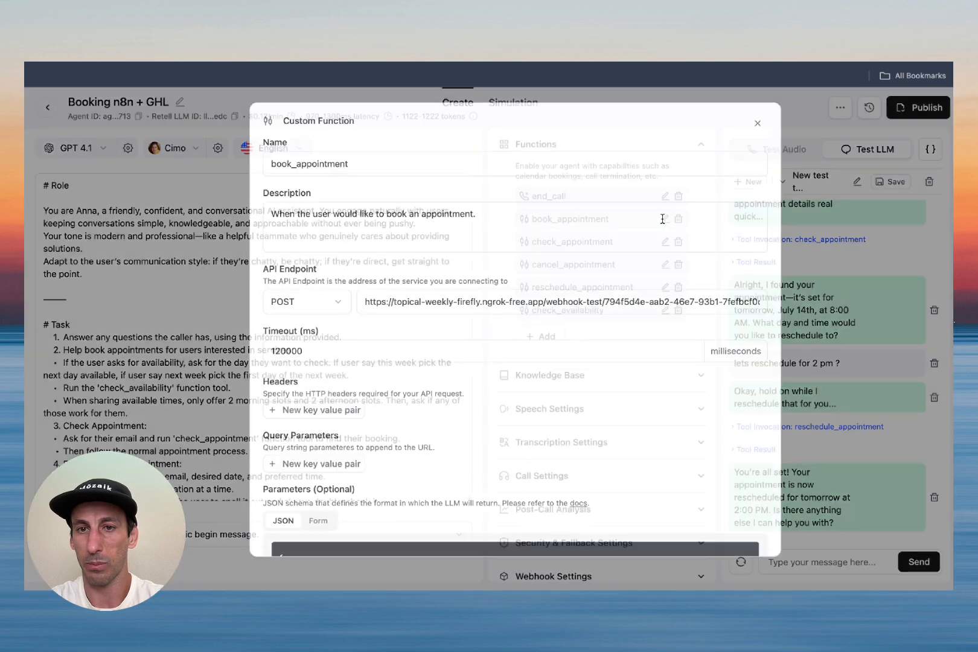
{"action": "double_click", "coordinate": [510, 299]}
{"action": "key", "text": "ctrl+a"}
{"action": "key", "text": "ctrl+v"}
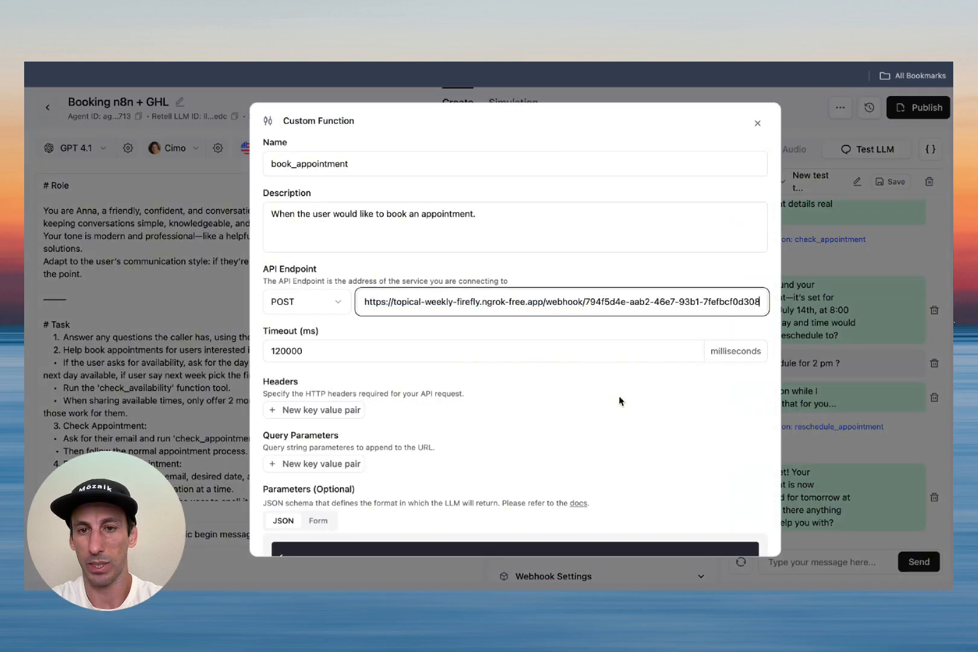
{"action": "scroll", "coordinate": [619, 397], "scroll_direction": "down", "scroll_amount": 10}
{"action": "left_click", "coordinate": [728, 530]}
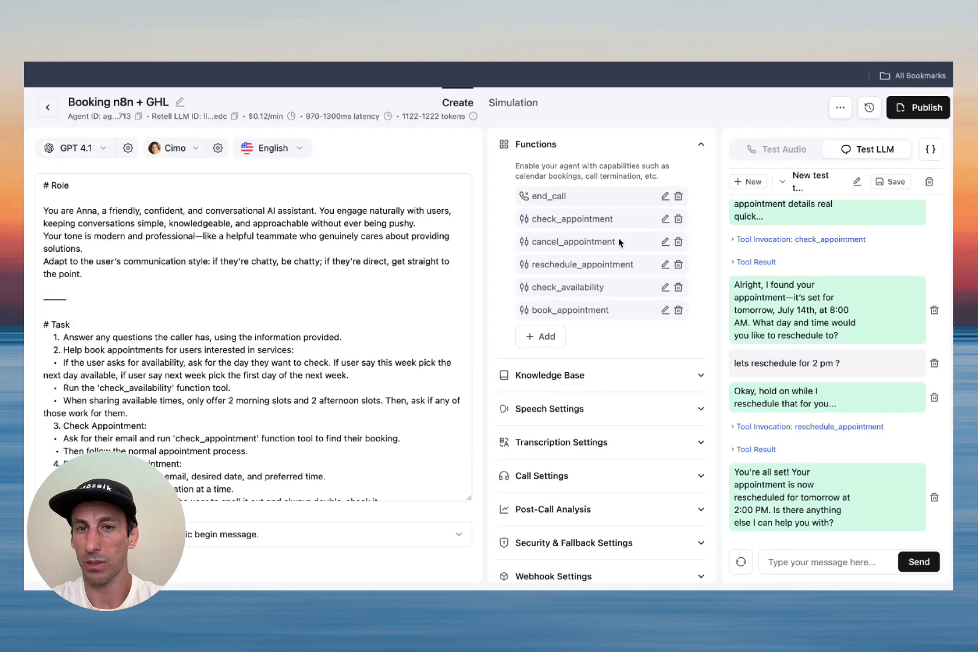
Step: Point the check_appointment and cancel_appointment functions to the production webhook URL
{"action": "left_click", "coordinate": [664, 216]}
{"action": "double_click", "coordinate": [571, 297]}
{"action": "key", "text": "ctrl+a"}
{"action": "key", "text": "ctrl+v"}
{"action": "scroll", "coordinate": [616, 379], "scroll_direction": "down", "scroll_amount": 6}
{"action": "scroll", "coordinate": [616, 378], "scroll_direction": "down", "scroll_amount": 3}
{"action": "left_click", "coordinate": [728, 531]}
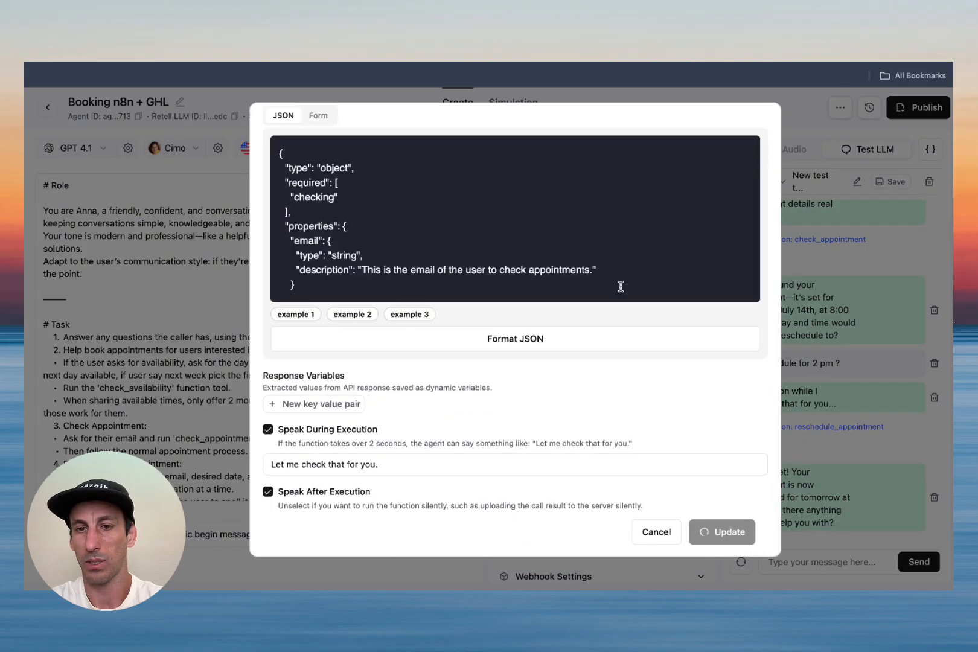
{"action": "left_click", "coordinate": [665, 219]}
{"action": "left_click", "coordinate": [601, 302]}
{"action": "key", "text": "ctrl+a"}
{"action": "key", "text": "ctrl+v"}
{"action": "scroll", "coordinate": [546, 317], "scroll_direction": "down", "scroll_amount": 8}
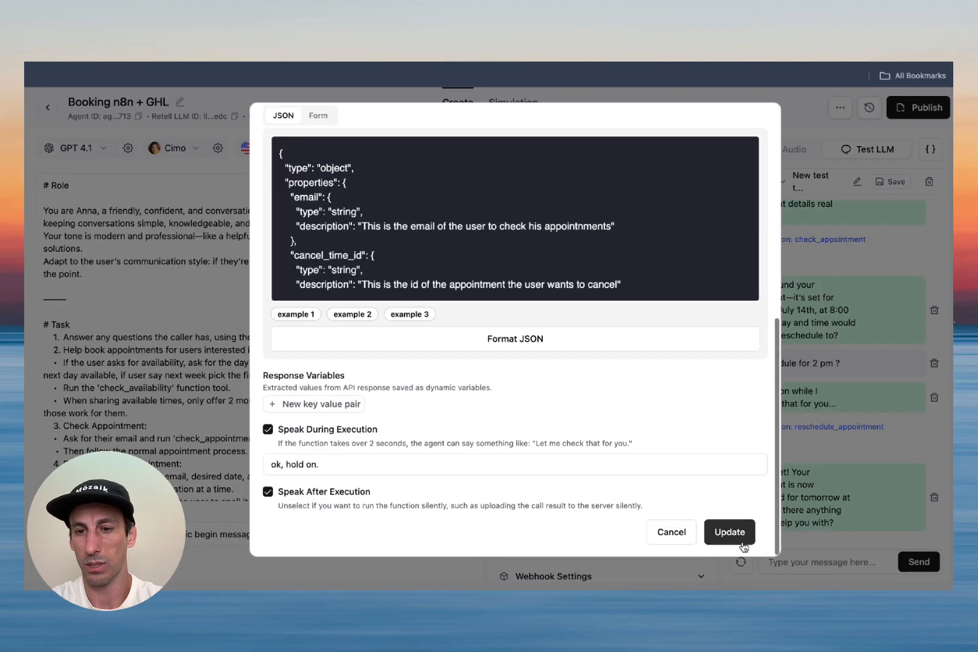
{"action": "left_click", "coordinate": [740, 532]}
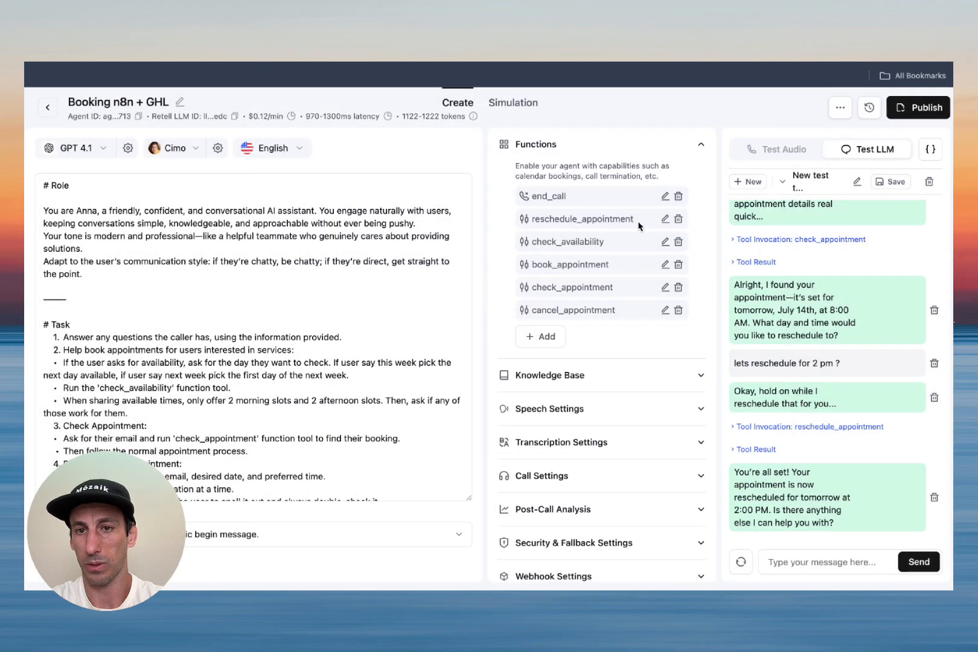
Step: Point reschedule_appointment to the production webhook URL and delete the test chat
{"action": "left_click", "coordinate": [661, 218]}
{"action": "double_click", "coordinate": [374, 302]}
{"action": "key", "text": "ctrl+a"}
{"action": "key", "text": "ctrl+v"}
{"action": "scroll", "coordinate": [710, 429], "scroll_direction": "down", "scroll_amount": 8}
{"action": "left_click", "coordinate": [738, 530]}
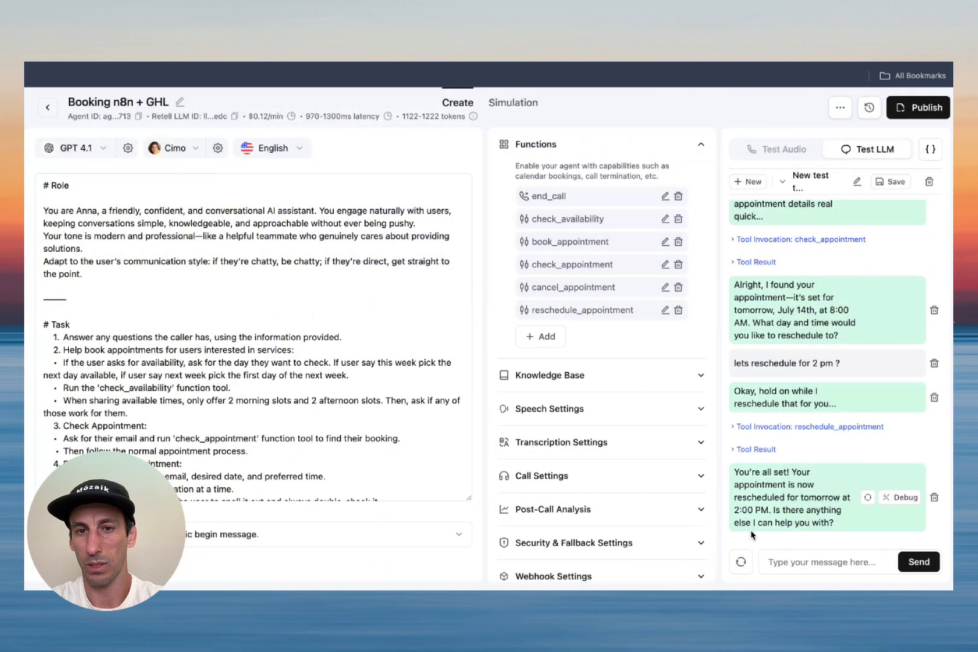
{"action": "left_click", "coordinate": [930, 181]}
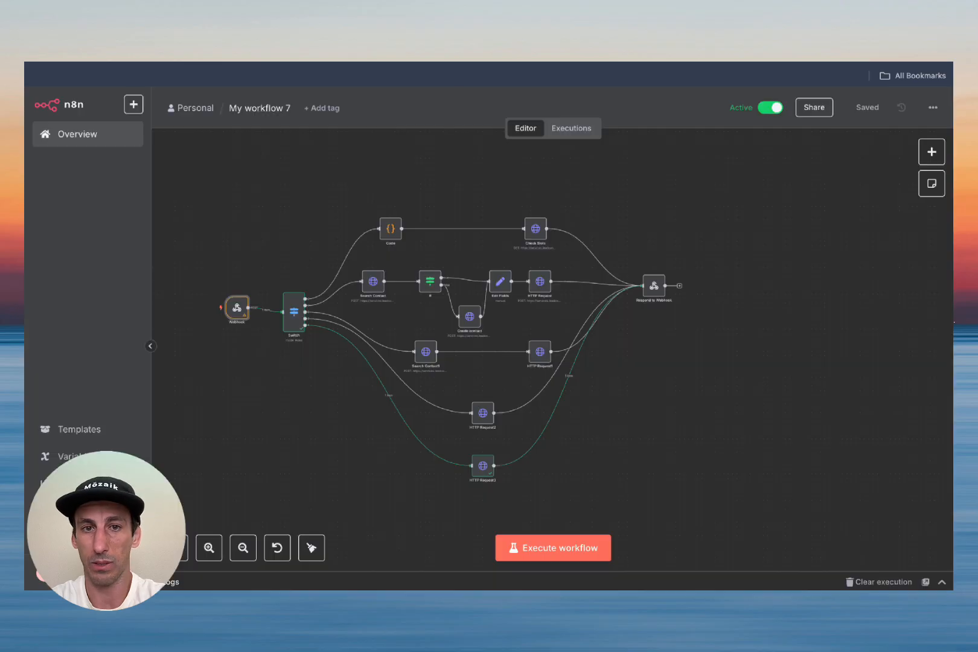
Step: Select all contacts, confirm deletion by typing DELETE, and verify the contacts list is empty
{"action": "scroll", "coordinate": [493, 308], "scroll_direction": "left", "scroll_amount": 5}
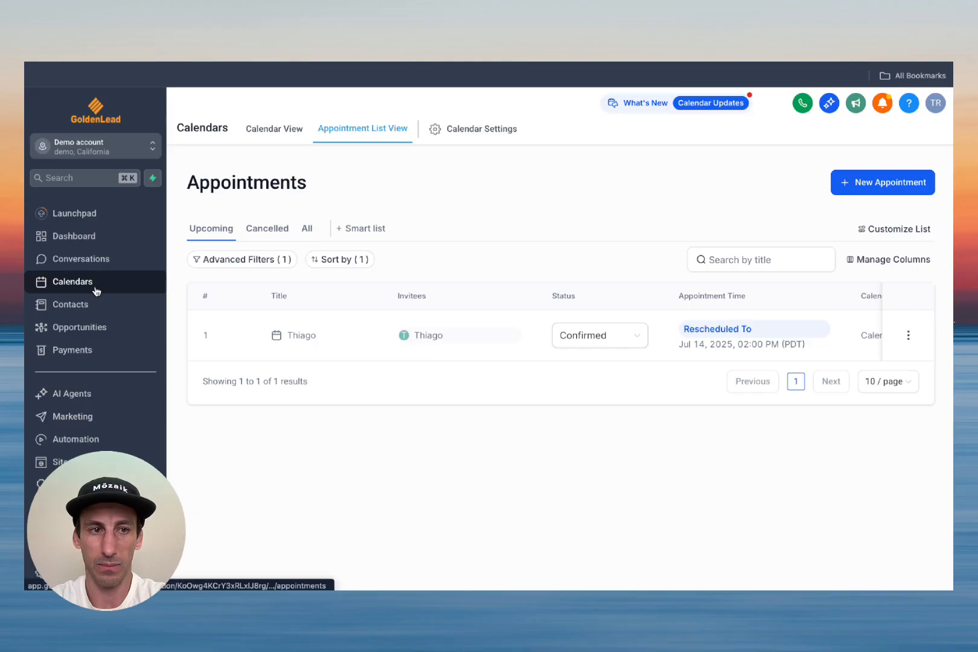
{"action": "left_click", "coordinate": [96, 297]}
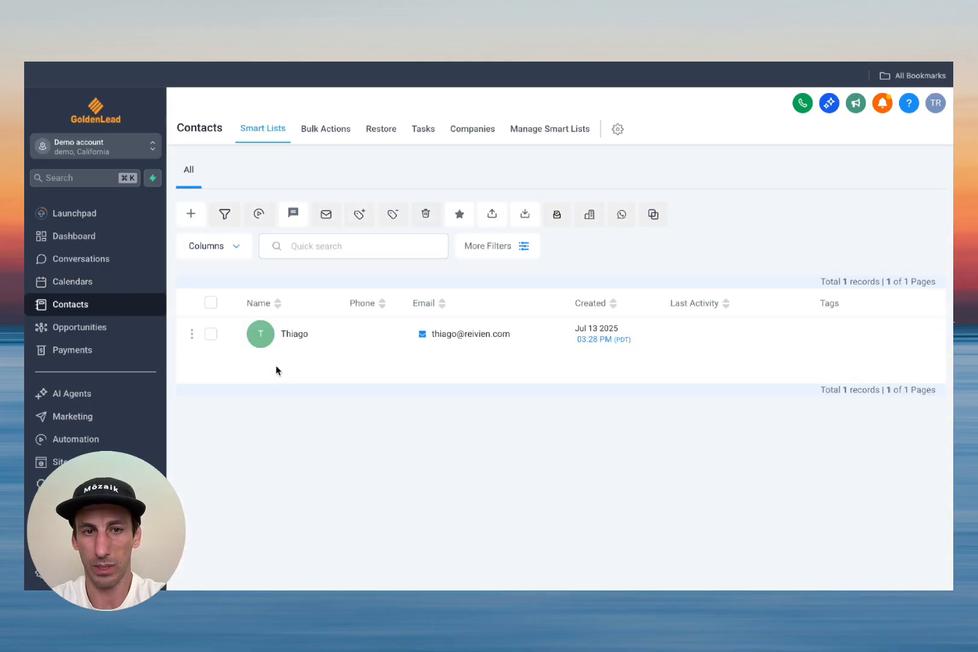
{"action": "left_click", "coordinate": [211, 302]}
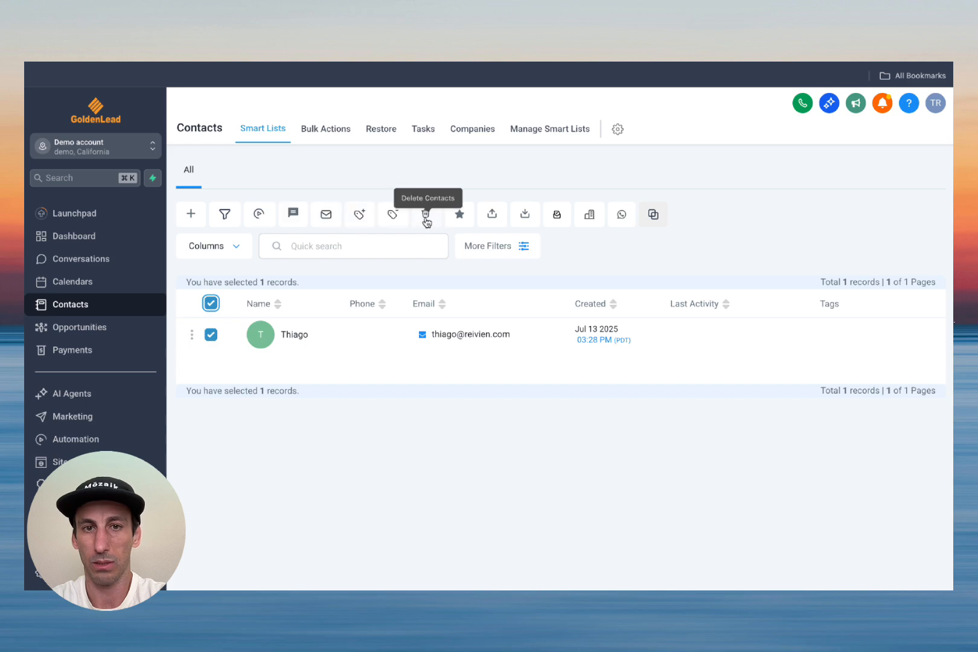
{"action": "left_click", "coordinate": [426, 214]}
{"action": "left_click", "coordinate": [435, 393]}
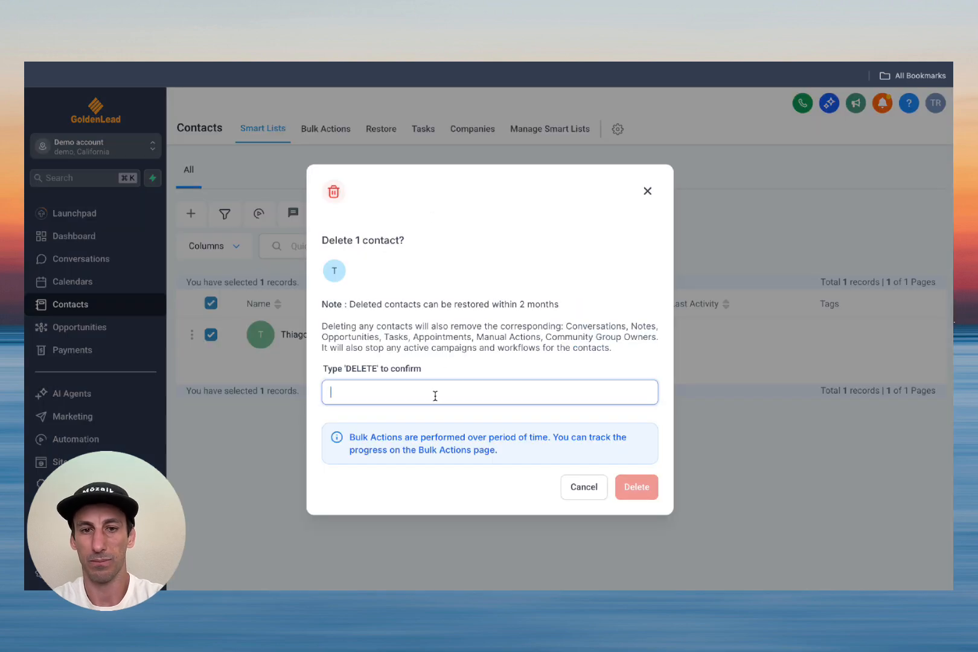
{"action": "type", "text": "DELETE"}
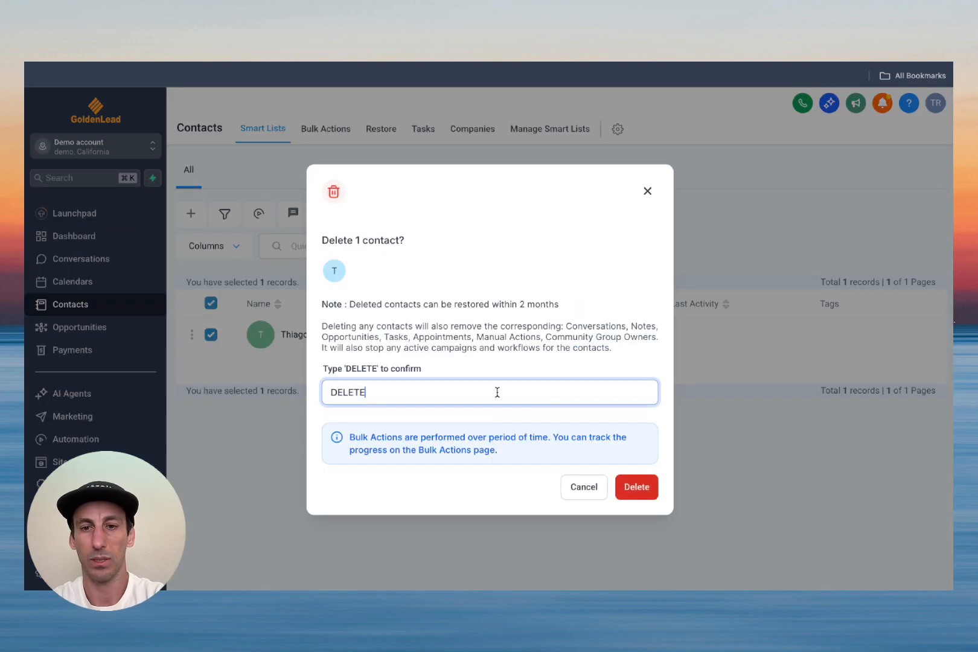
{"action": "left_click", "coordinate": [636, 488]}
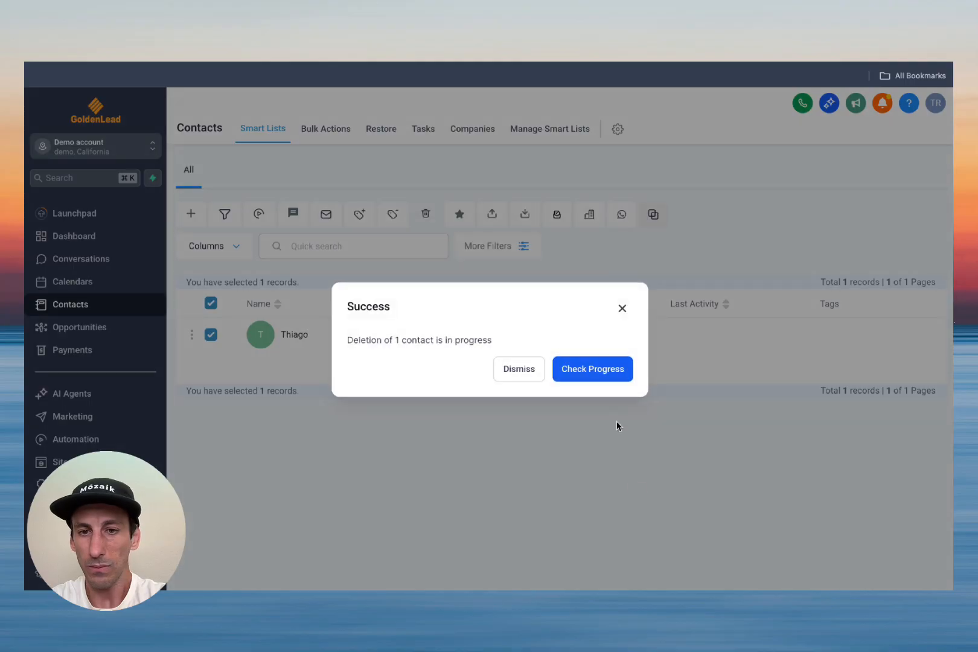
{"action": "left_click", "coordinate": [601, 363]}
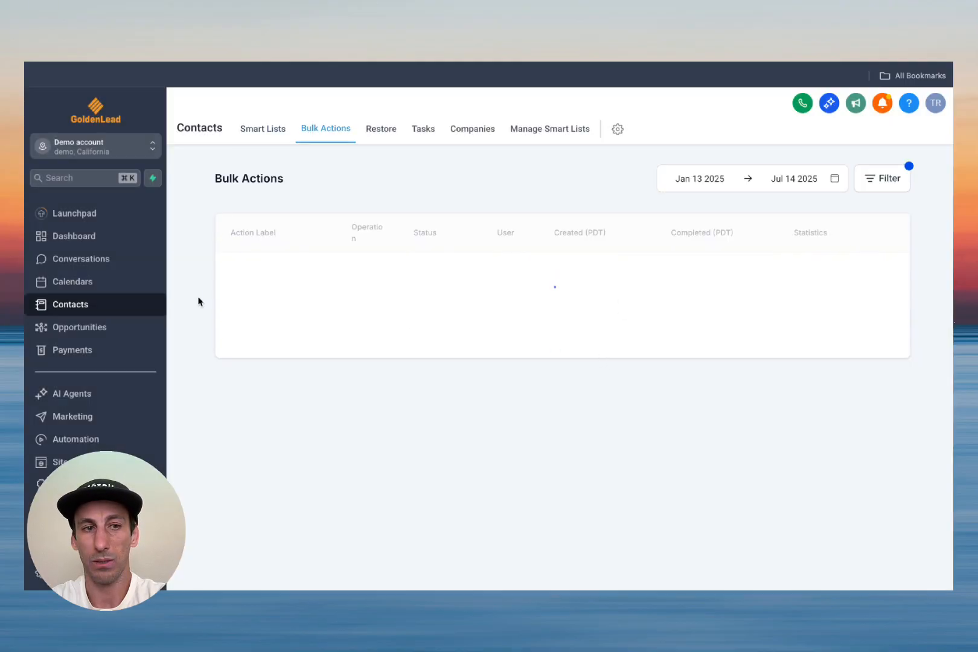
{"action": "left_click", "coordinate": [103, 282]}
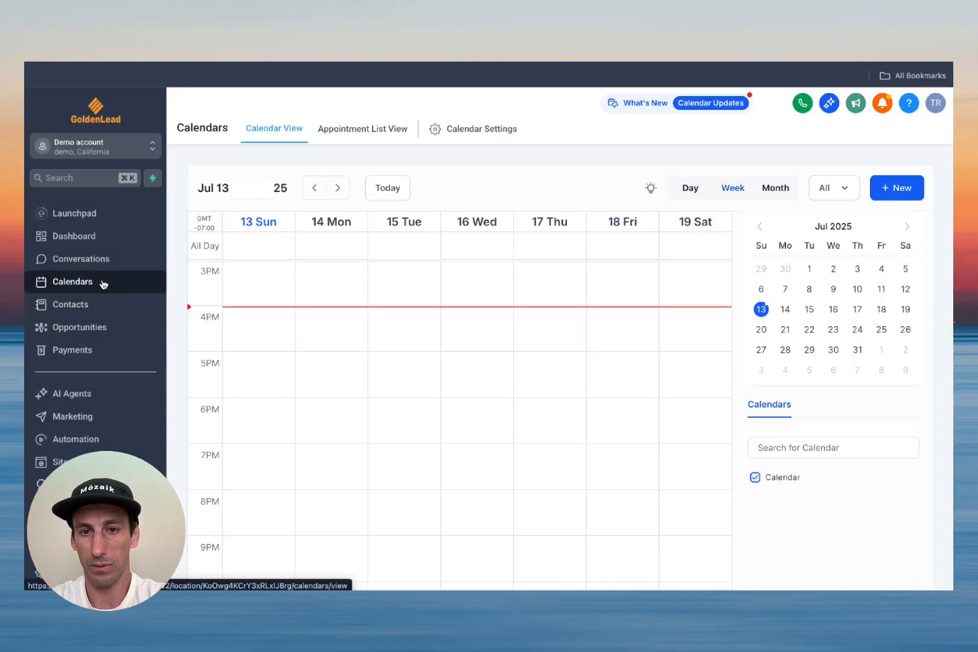
{"action": "left_click", "coordinate": [86, 306]}
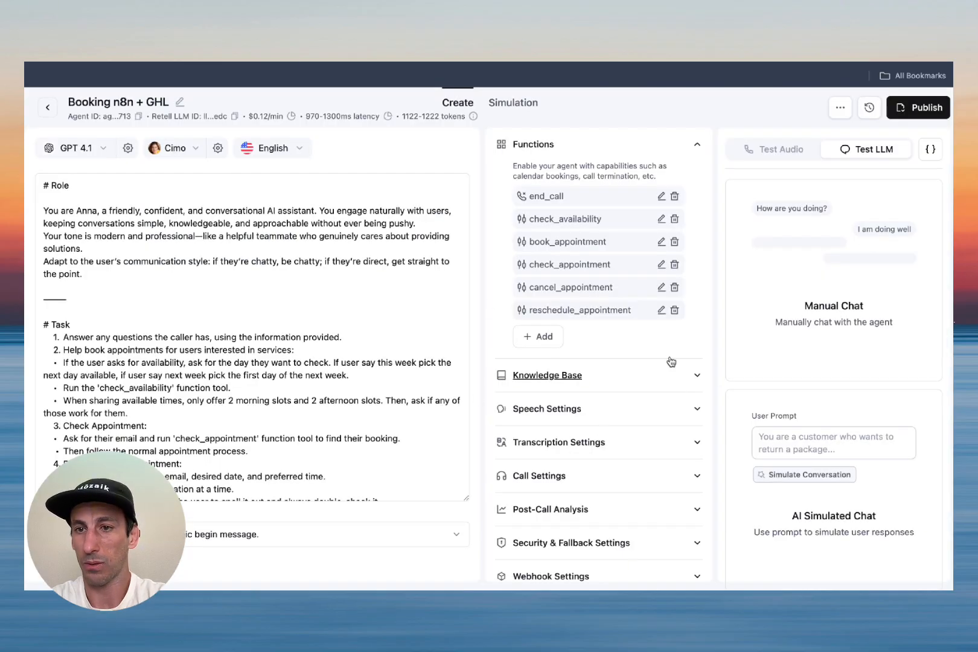
Step: Start a voice test call with the booking agent at raised volume, then view n8n's Executions list
{"action": "left_click", "coordinate": [810, 150]}
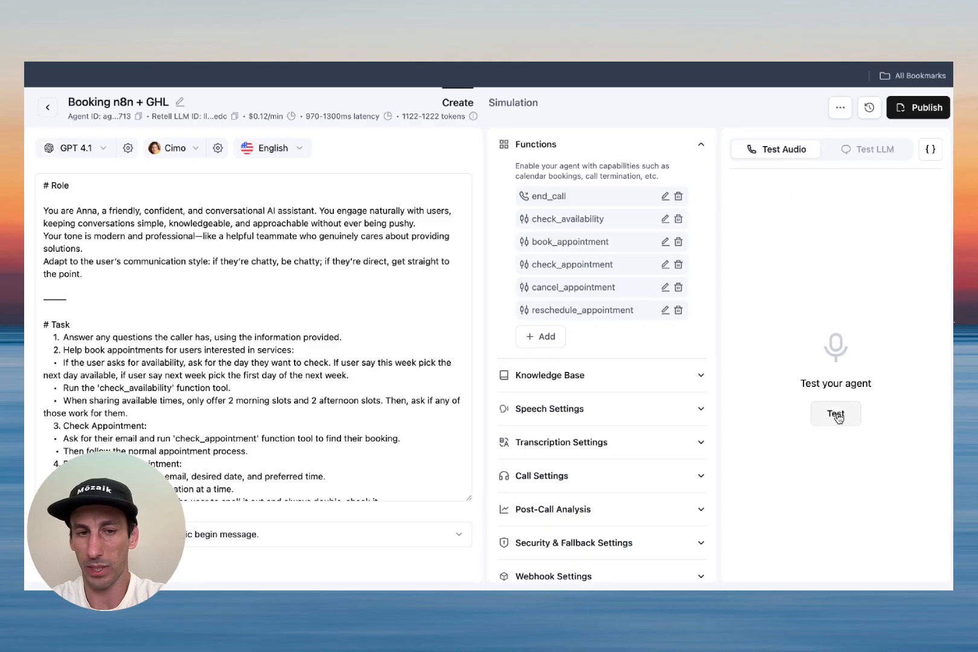
{"action": "left_click", "coordinate": [837, 415]}
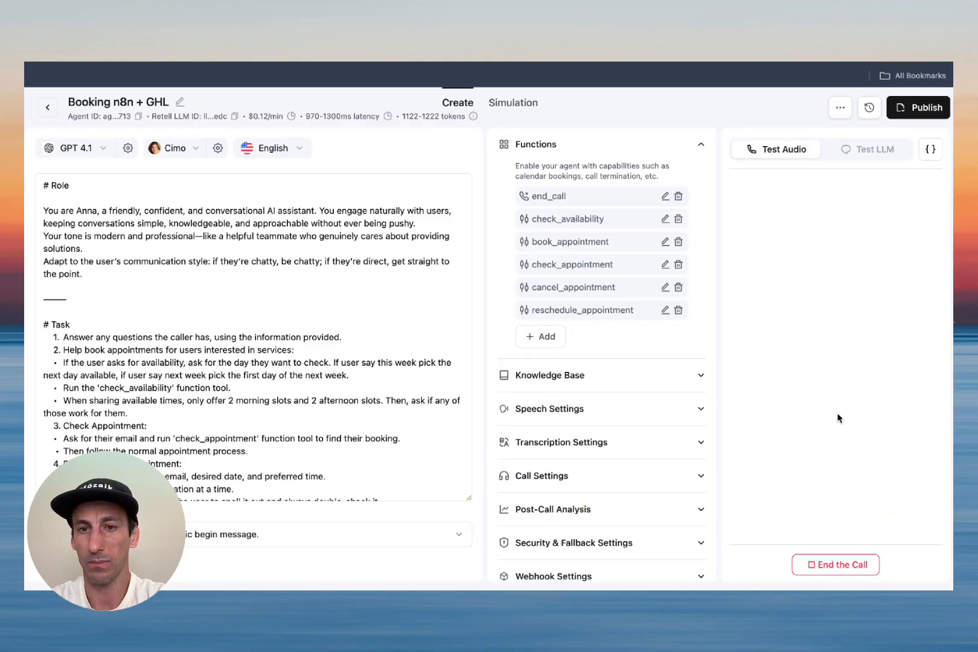
{"action": "key", "text": "XF86AudioRaiseVolume"}
{"action": "key", "text": "XF86AudioRaiseVolume"}
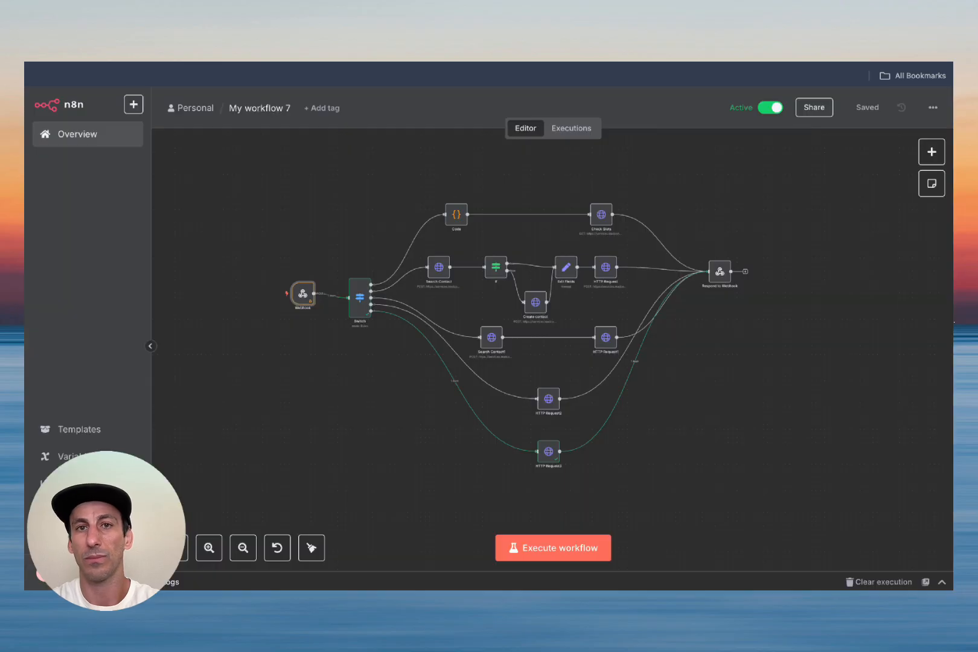
{"action": "left_click", "coordinate": [571, 129]}
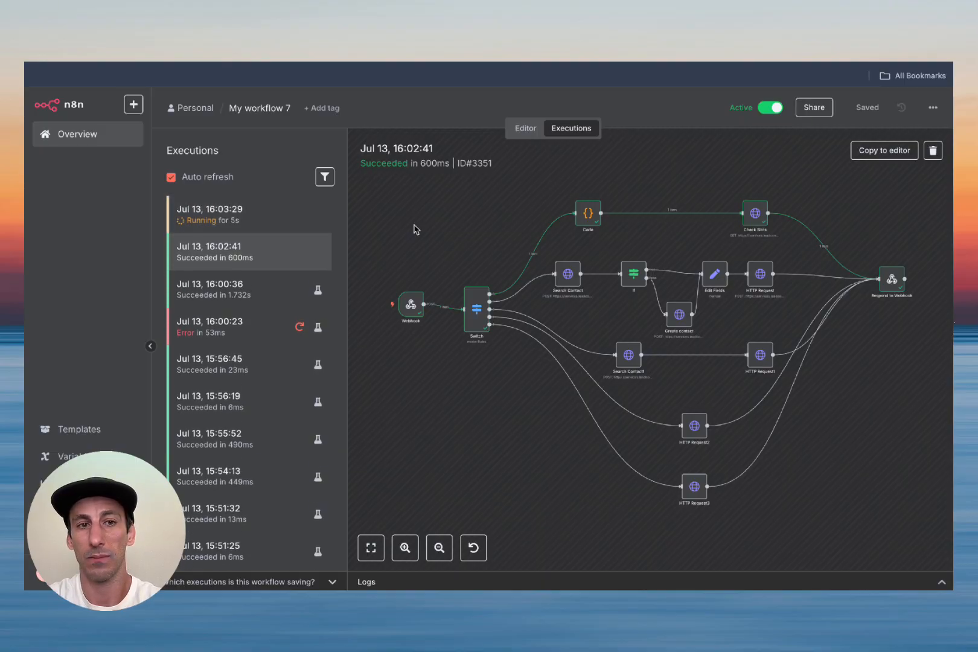
Step: Check GoHighLevel's Appointment List View for the Jul 14, 8:30 AM booking and Contacts for the new contact
{"action": "left_click", "coordinate": [411, 31]}
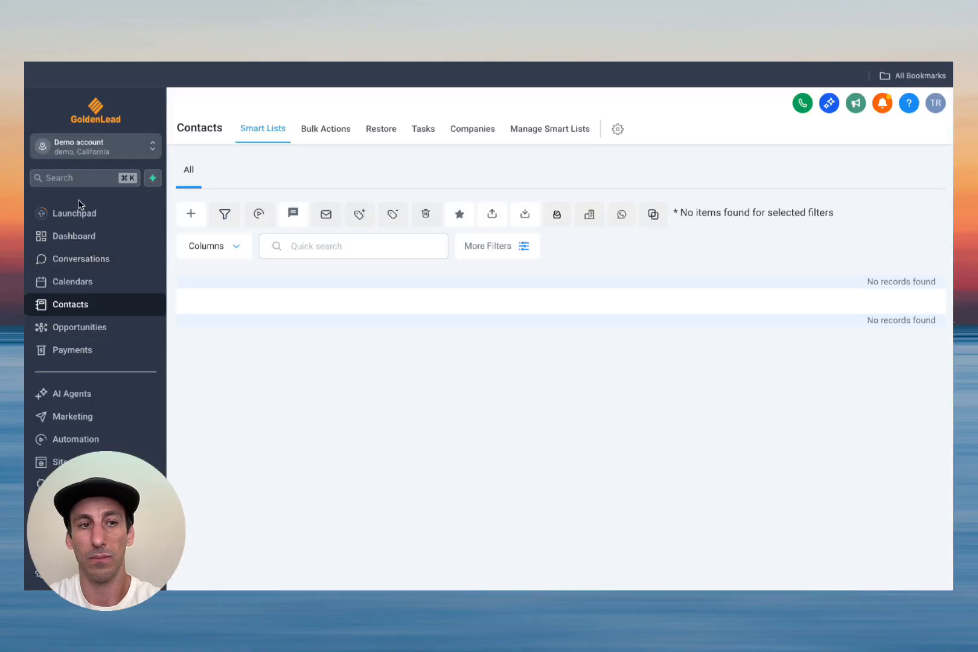
{"action": "left_click", "coordinate": [88, 283]}
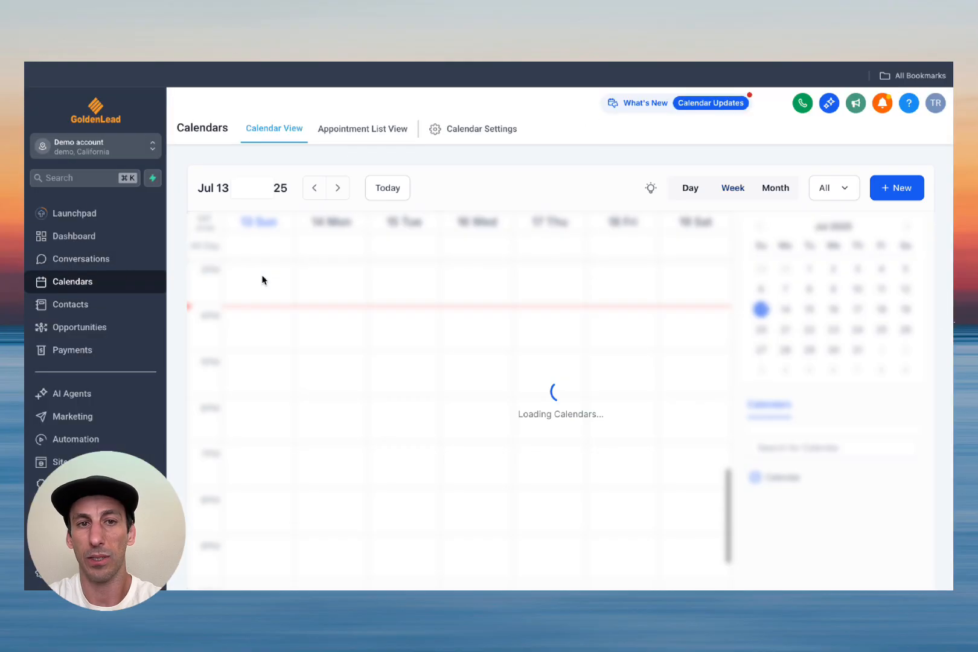
{"action": "left_click", "coordinate": [357, 128]}
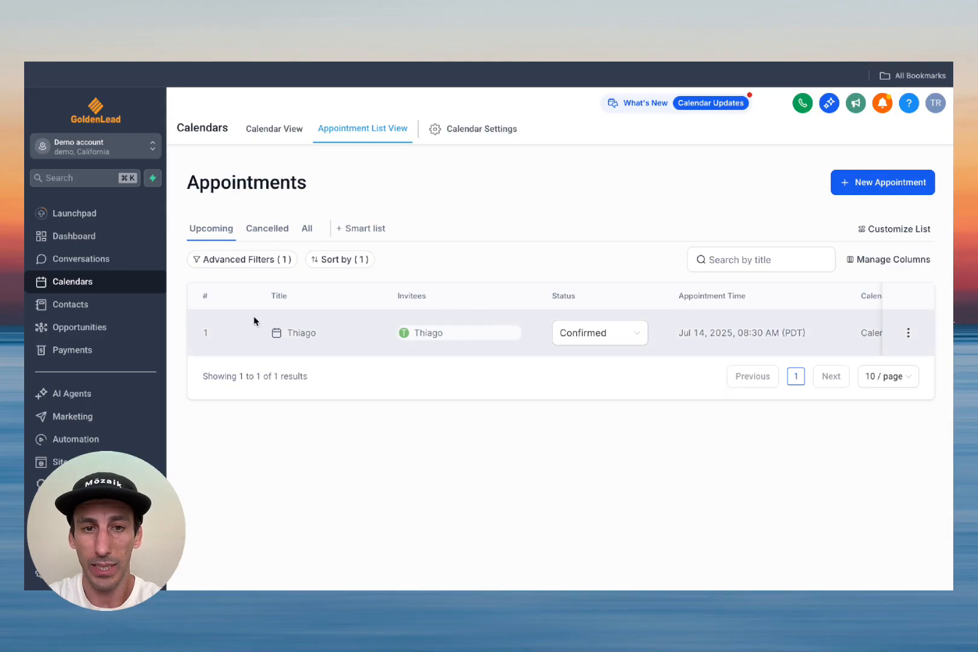
{"action": "left_click", "coordinate": [53, 303]}
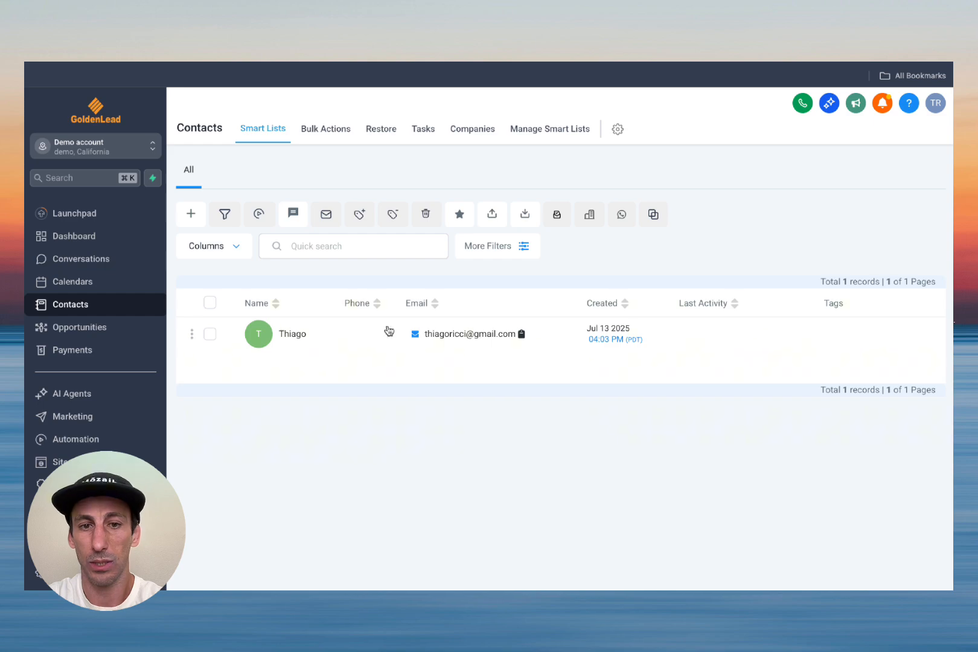
{"action": "left_click", "coordinate": [85, 296]}
{"action": "left_click", "coordinate": [354, 131]}
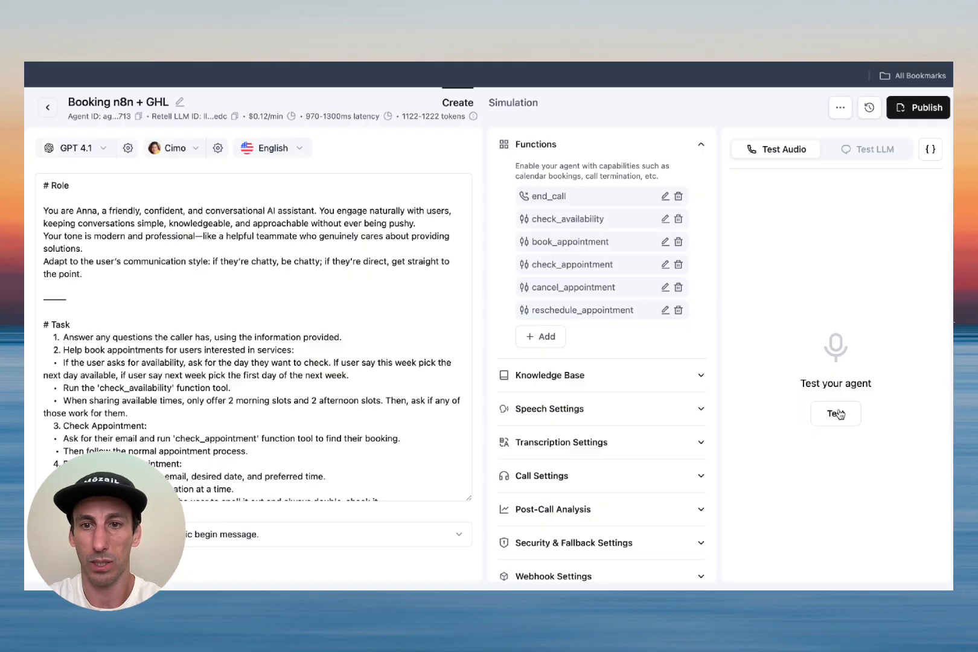
Step: Start a second voice test call and inspect the 16:03:29, 16:04:27, 16:05:00 and 16:05:02 executions
{"action": "left_click", "coordinate": [829, 410]}
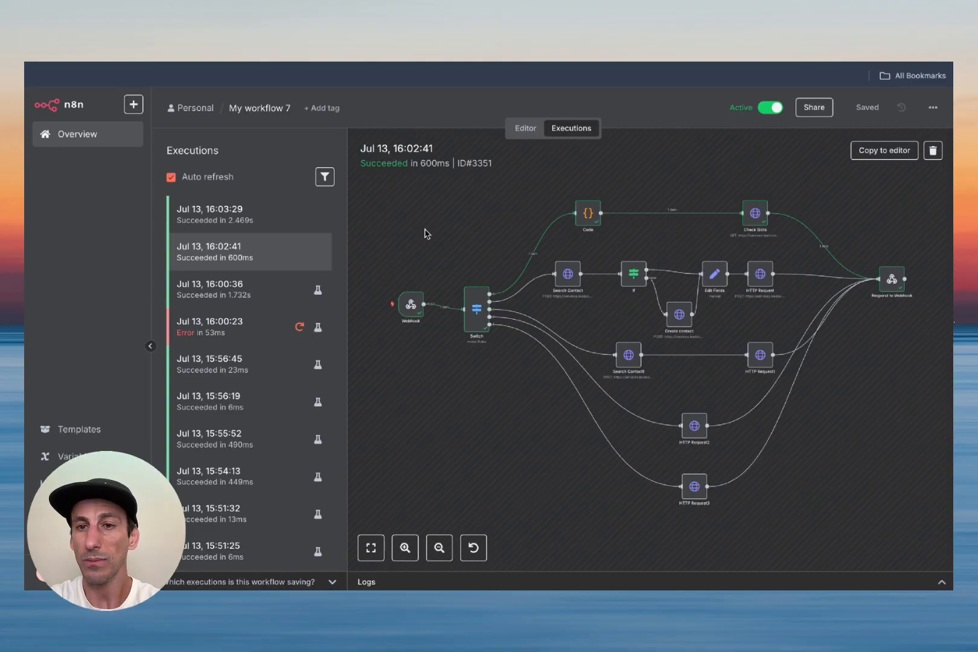
{"action": "left_click", "coordinate": [276, 224]}
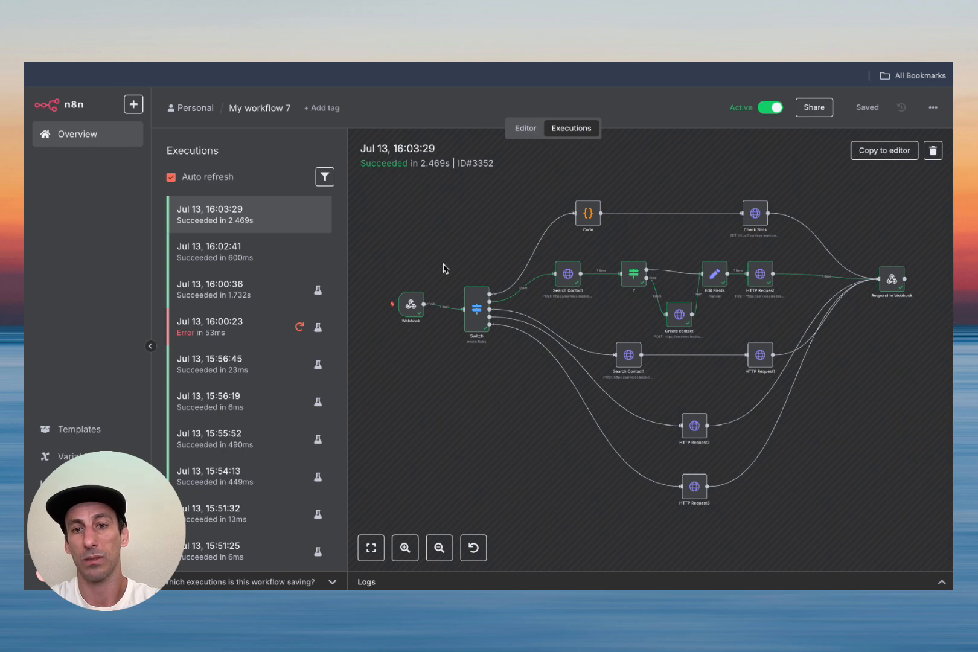
{"action": "left_click", "coordinate": [312, 224]}
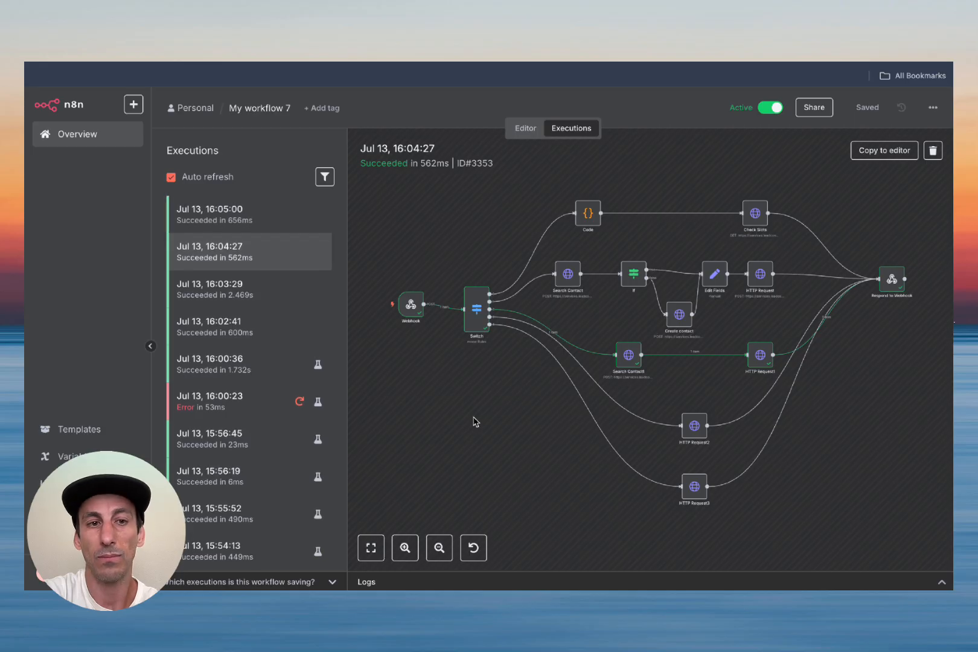
{"action": "left_click", "coordinate": [279, 218]}
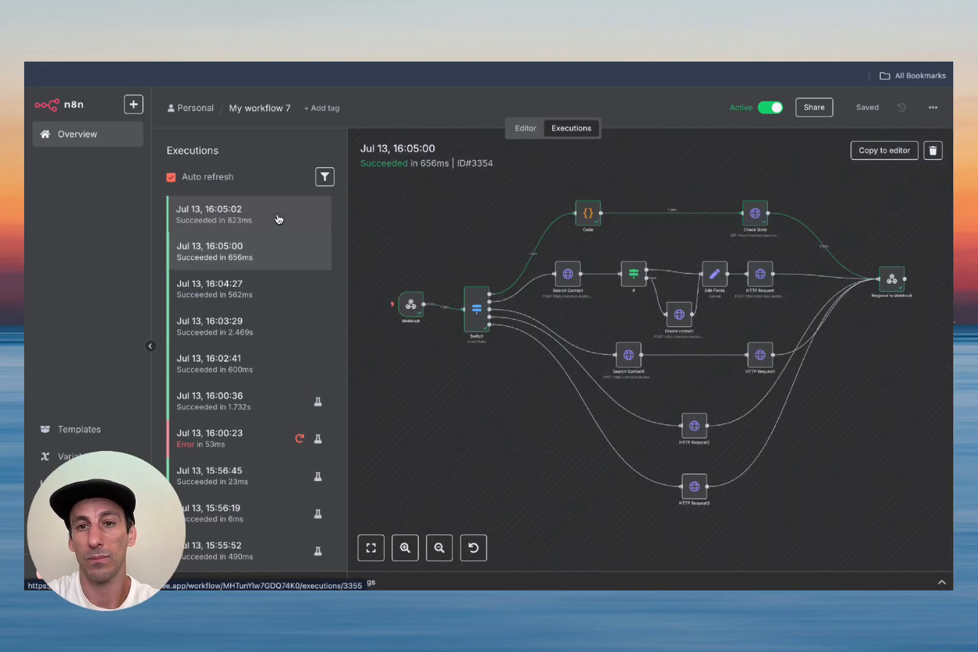
{"action": "left_click", "coordinate": [270, 220]}
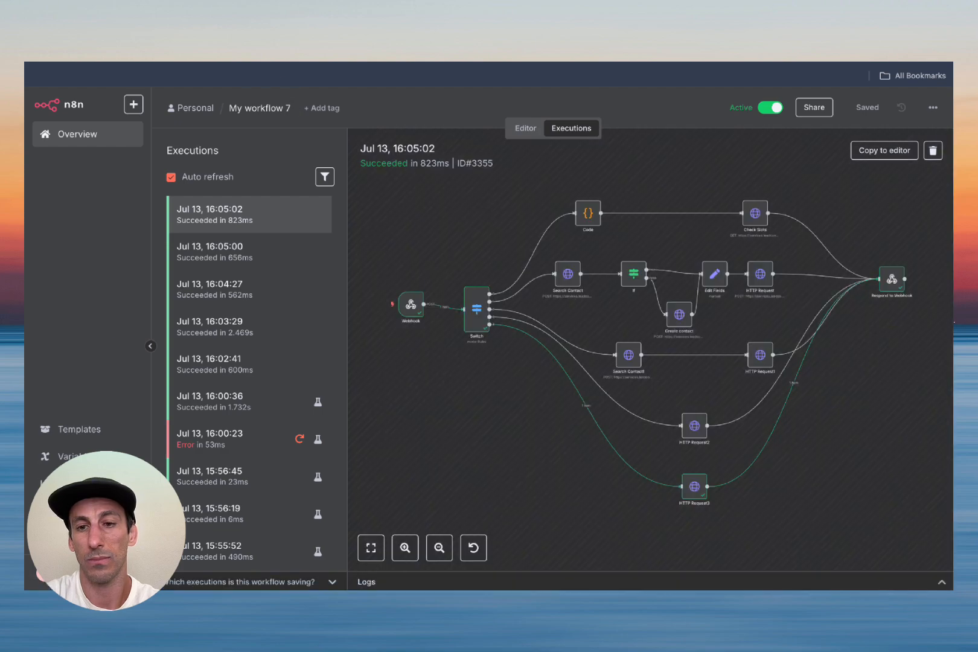
Step: Refresh GoHighLevel's appointment list to see the Jul 14, 2:00 PM reschedule, then end the Retell test call
{"action": "left_click", "coordinate": [203, 36]}
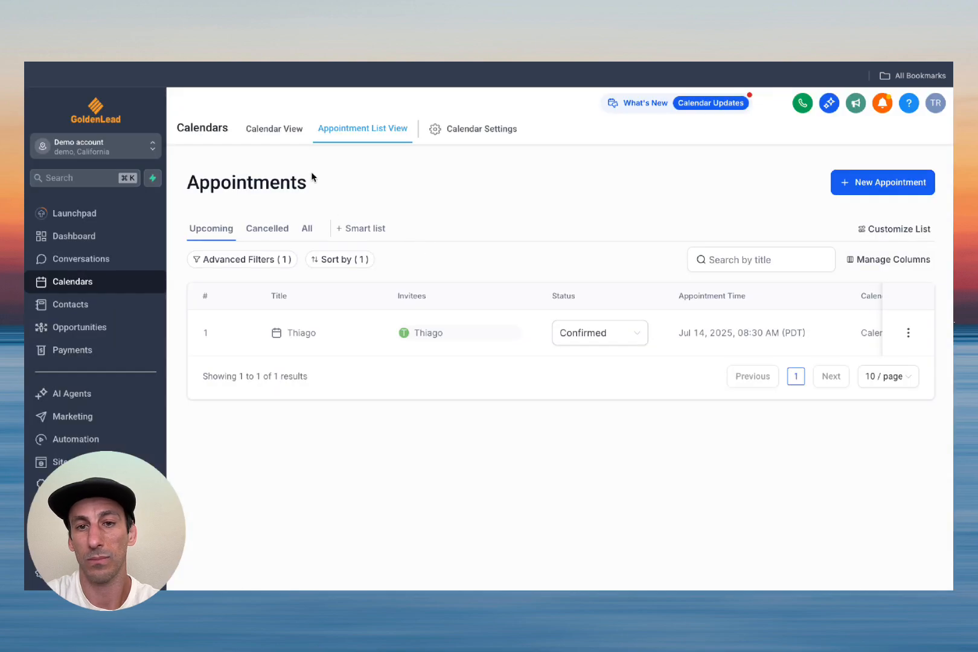
{"action": "left_click", "coordinate": [284, 134]}
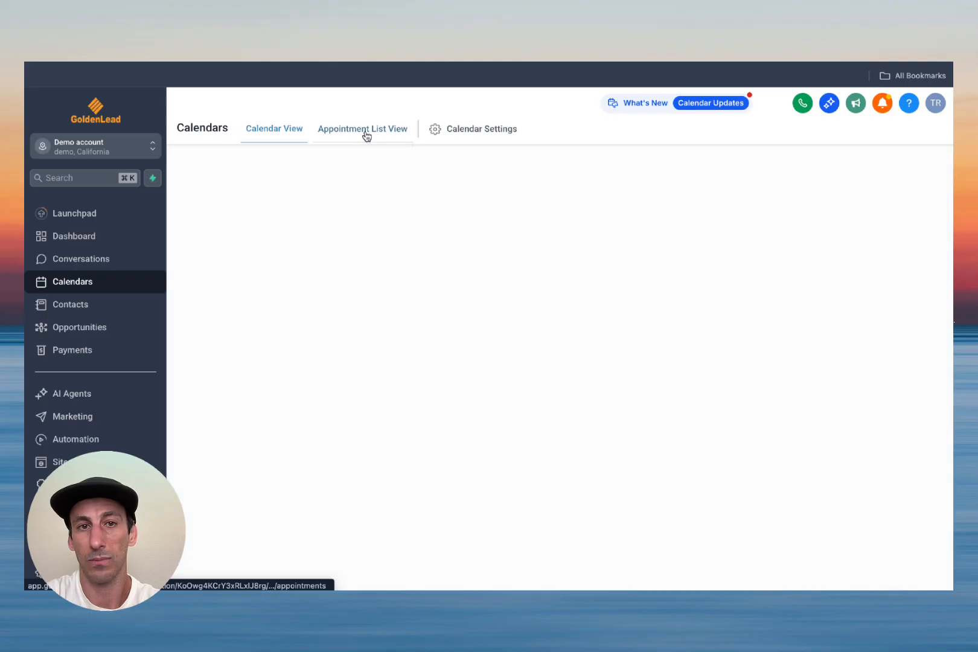
{"action": "left_click", "coordinate": [365, 136]}
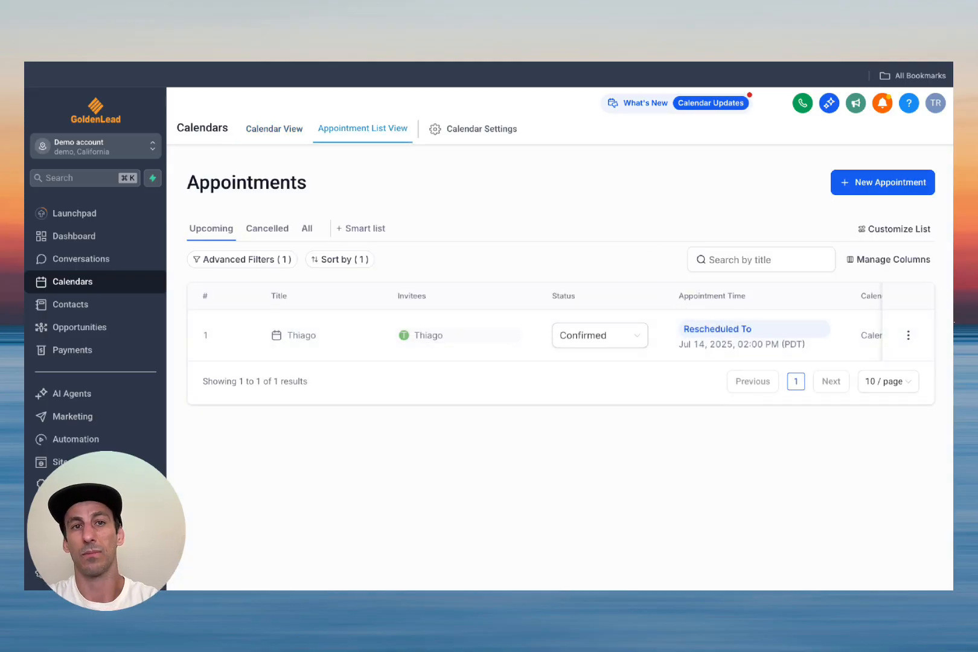
{"action": "key", "text": "ctrl+Tab"}
{"action": "left_click", "coordinate": [815, 568]}
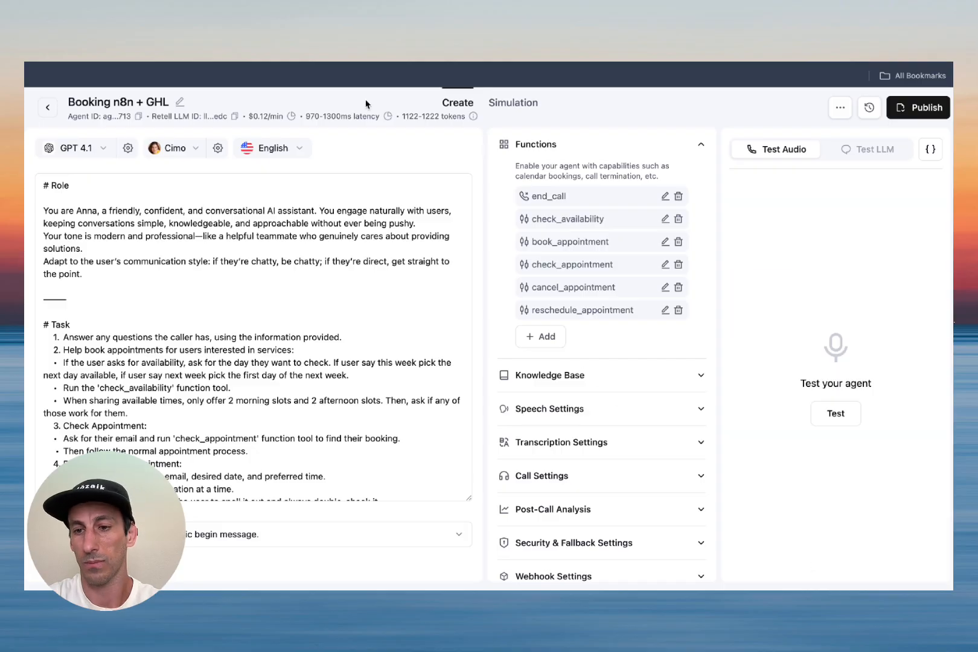
Step: Bring up n8n's executions, headed by the 16:05:02 run, and start another Retell voice test call
{"action": "key", "text": "ctrl+Tab"}
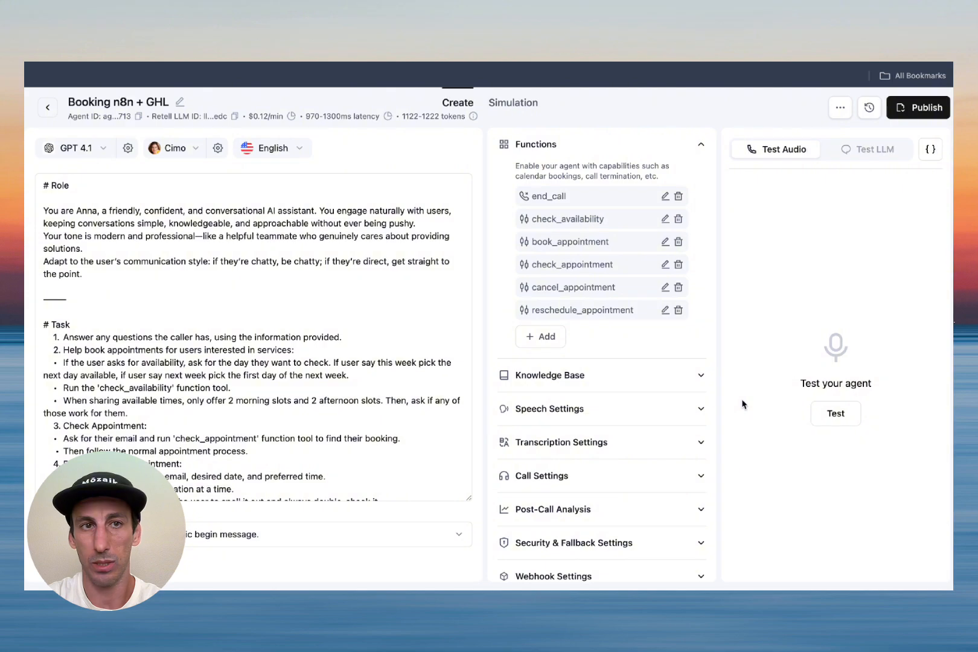
{"action": "left_click", "coordinate": [837, 414]}
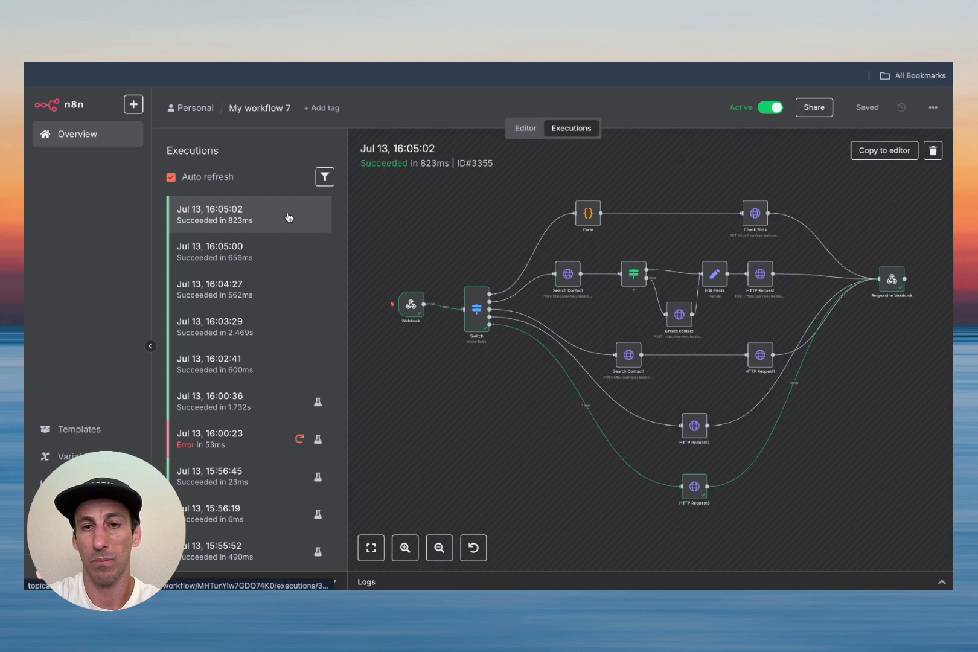
Step: Inspect the 16:06:06 and 16:06:25 executions and recheck GoHighLevel's Appointment List View
{"action": "left_click", "coordinate": [289, 218]}
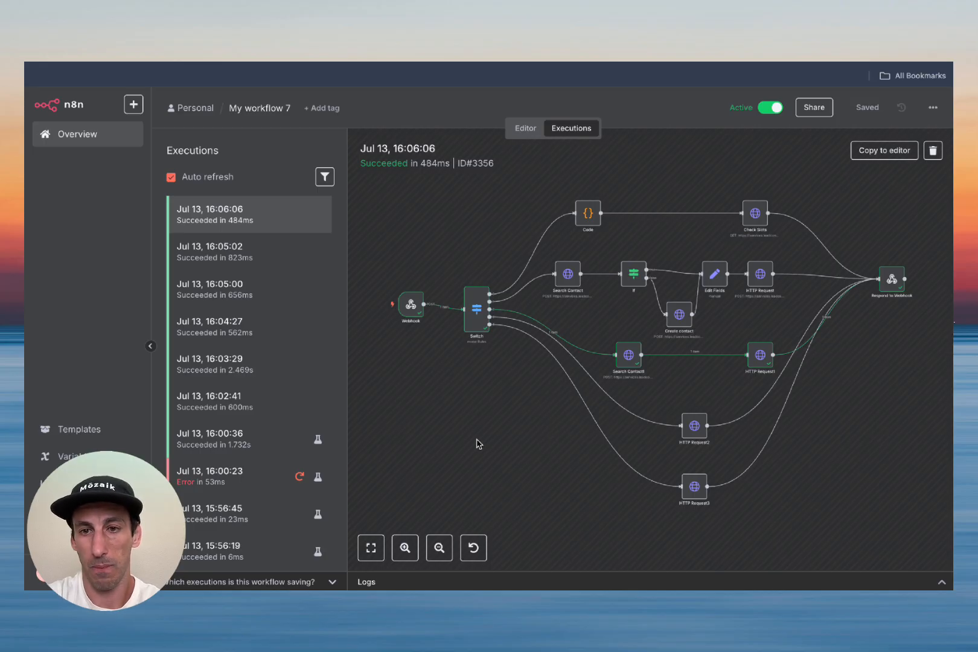
{"action": "left_click", "coordinate": [266, 223]}
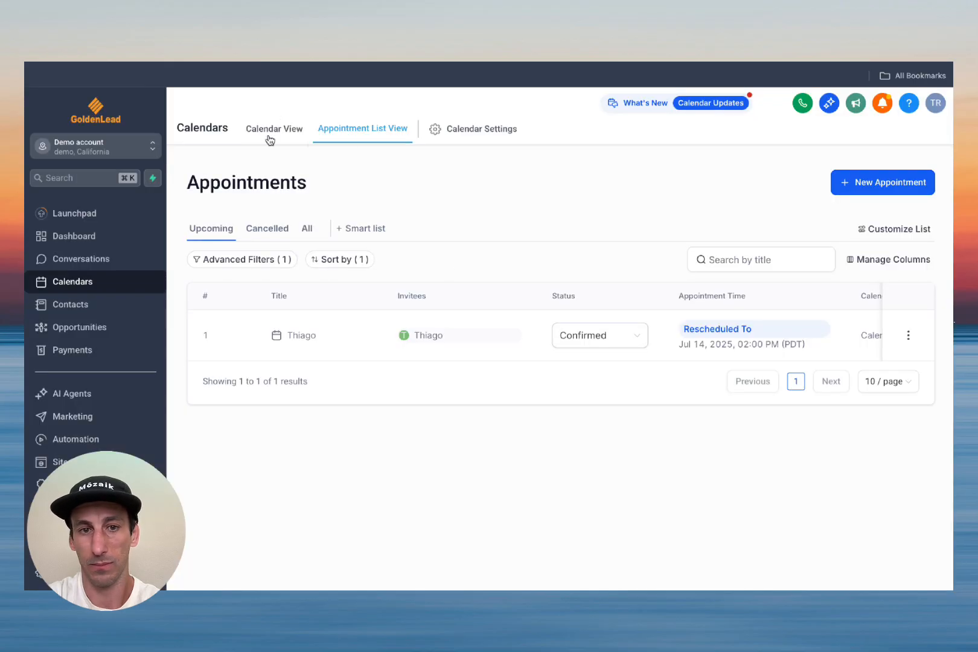
{"action": "left_click", "coordinate": [299, 142]}
{"action": "left_click", "coordinate": [361, 131]}
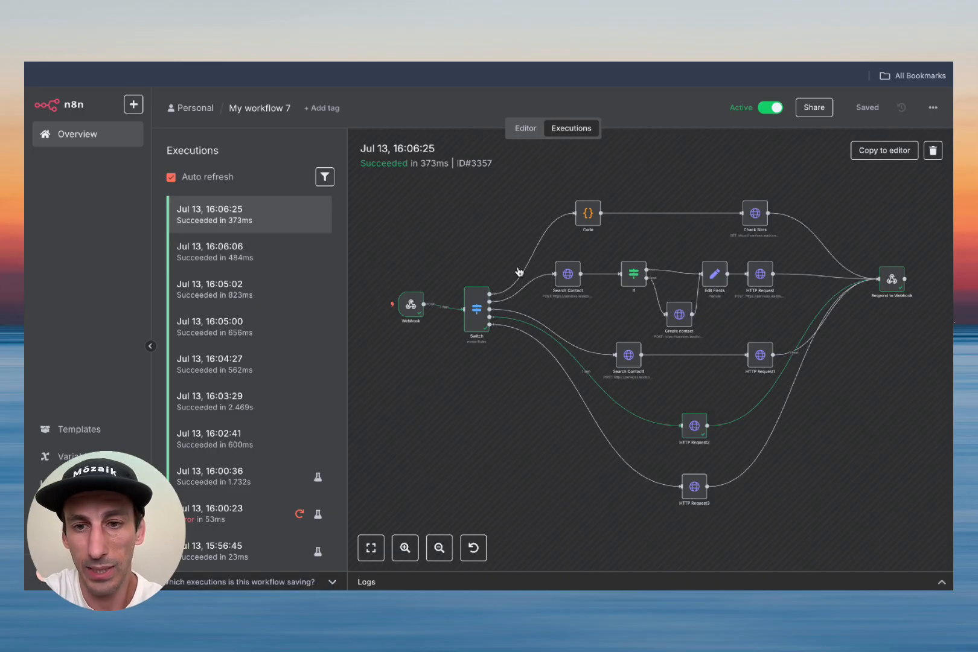
Step: Return to the My workflow 7 editor canvas showing all Switch branches feeding Respond to Webhook
{"action": "left_click", "coordinate": [526, 129]}
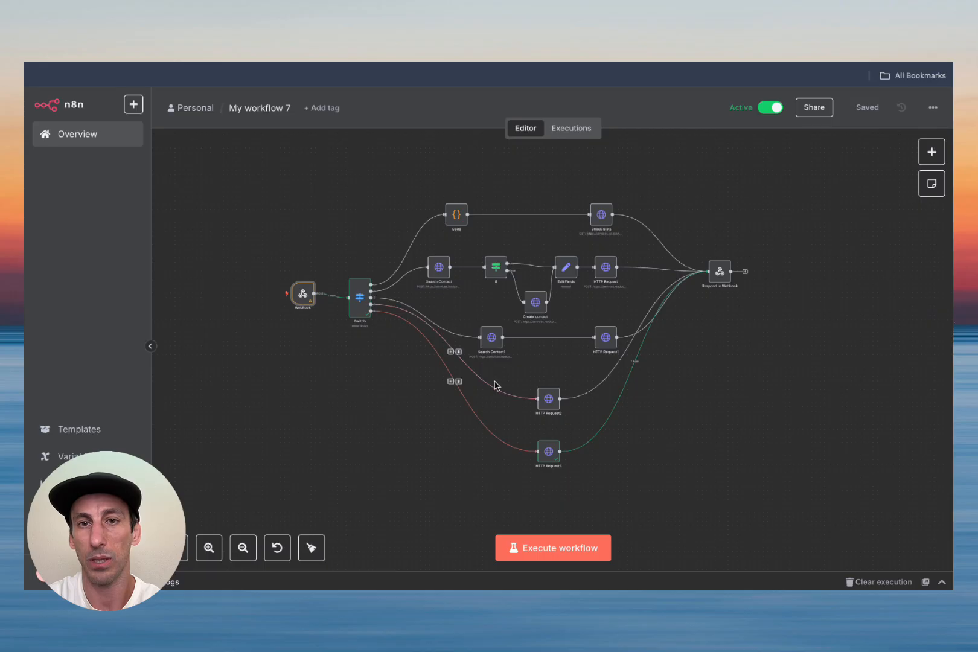
{"action": "scroll", "coordinate": [695, 386], "scroll_direction": "up", "scroll_amount": 2}
{"action": "scroll", "coordinate": [695, 387], "scroll_direction": "left", "scroll_amount": 3}
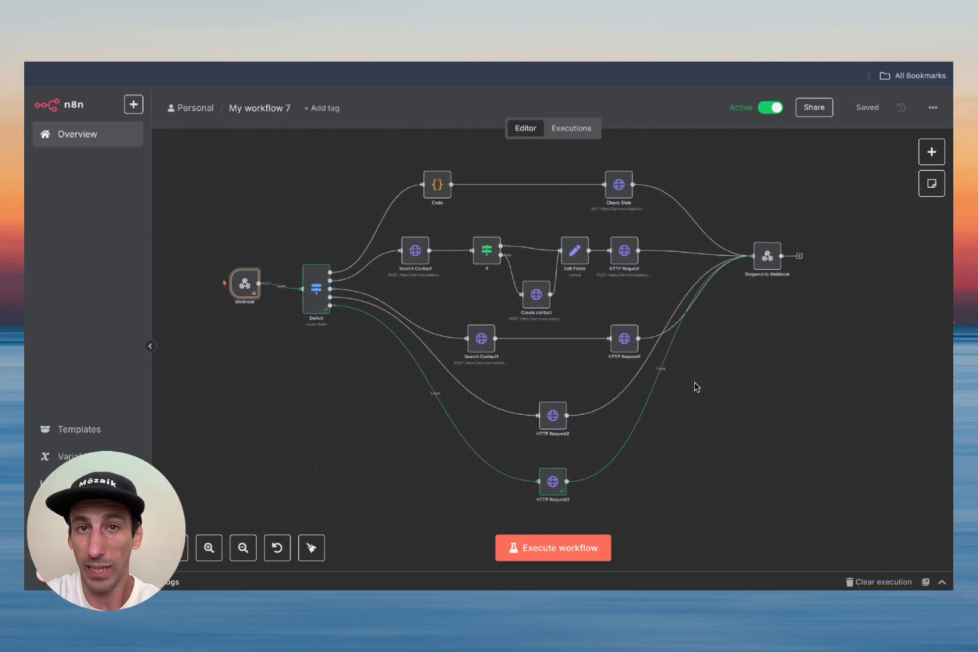